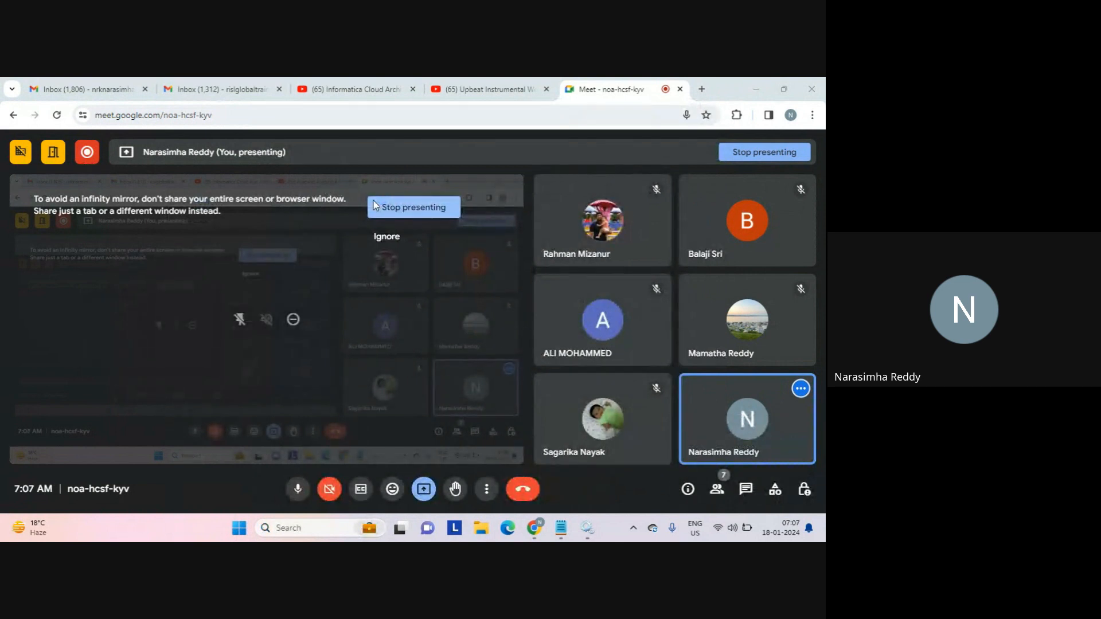
Bring the blank Untitled Notepad window in front of the Google Meet window.
key(alt+Tab)
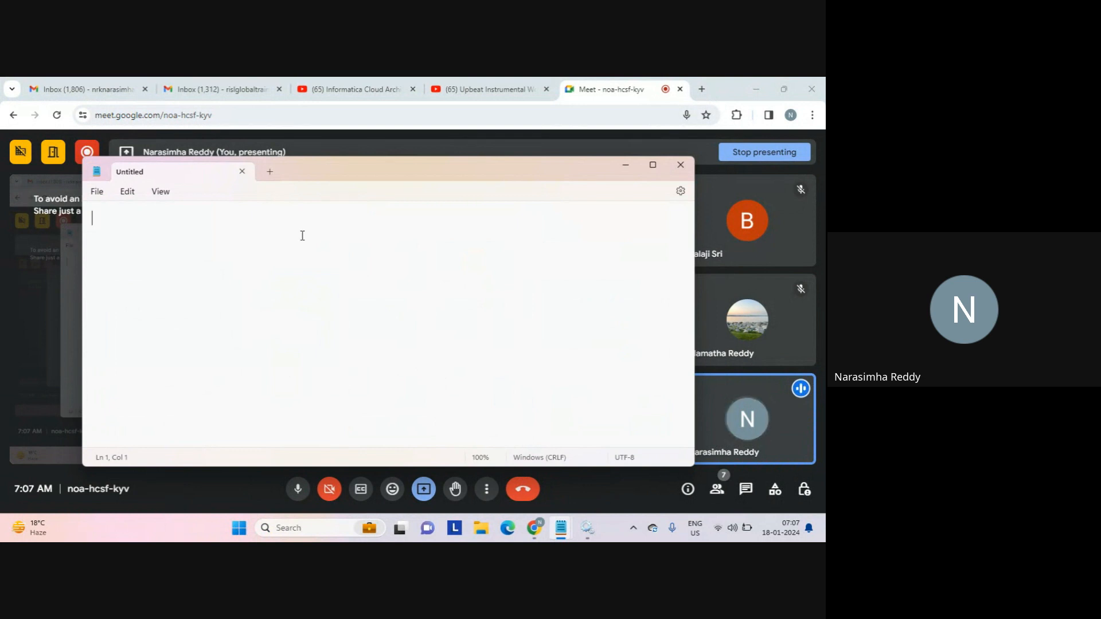
Write the heading 'filter' with an indented 'limit' line, then begin 'overhead'.
text(filter)
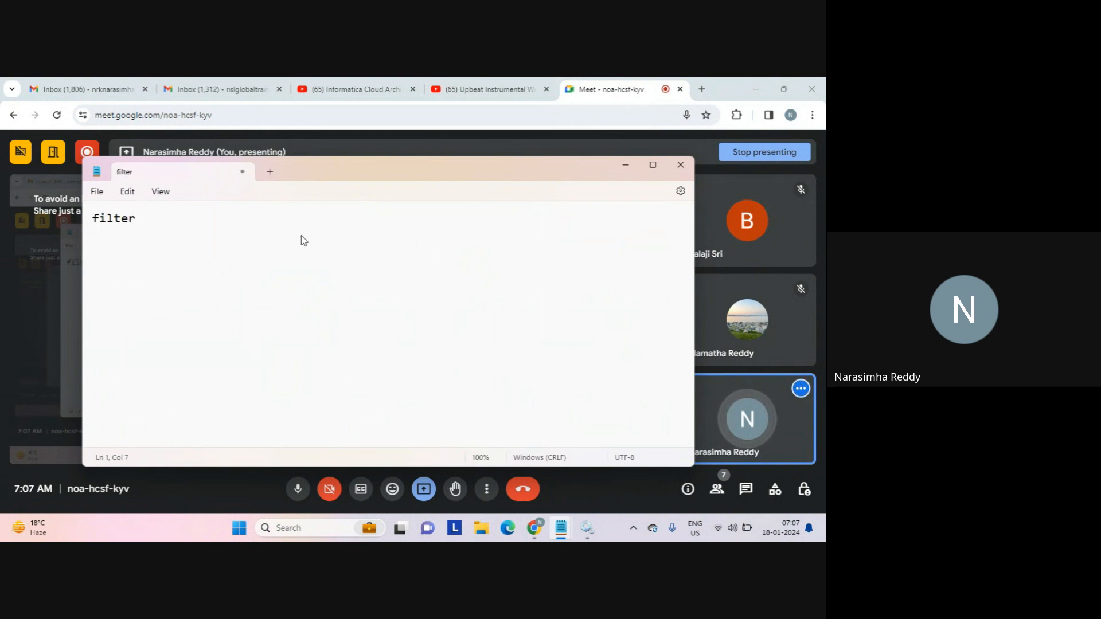
key(Return)
key(Tab)
text(1imit)
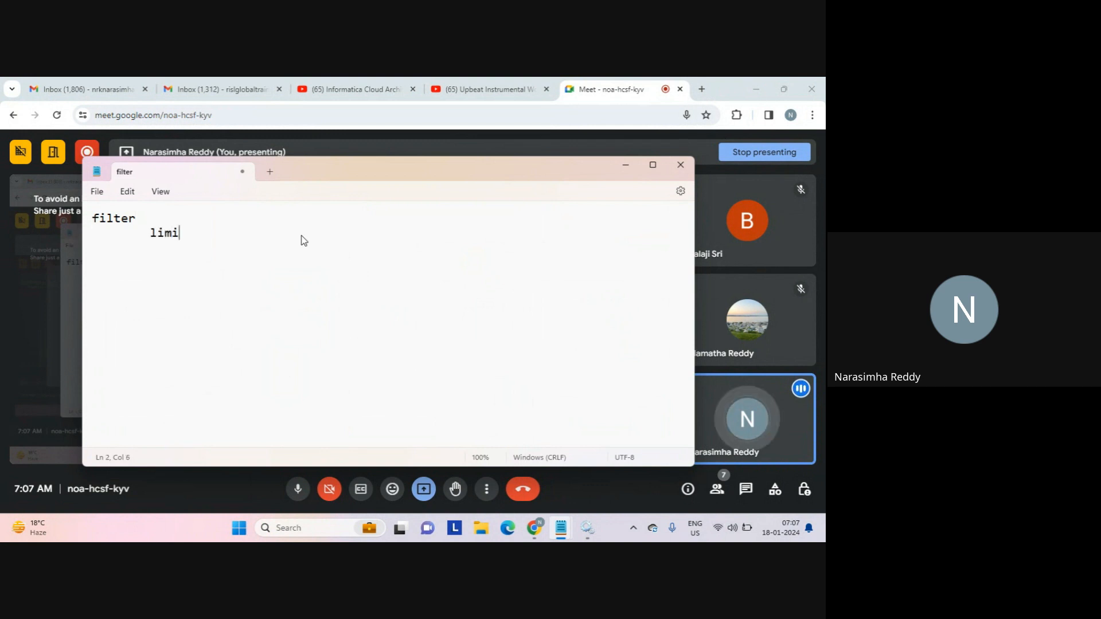
key(Return)
key(Return)
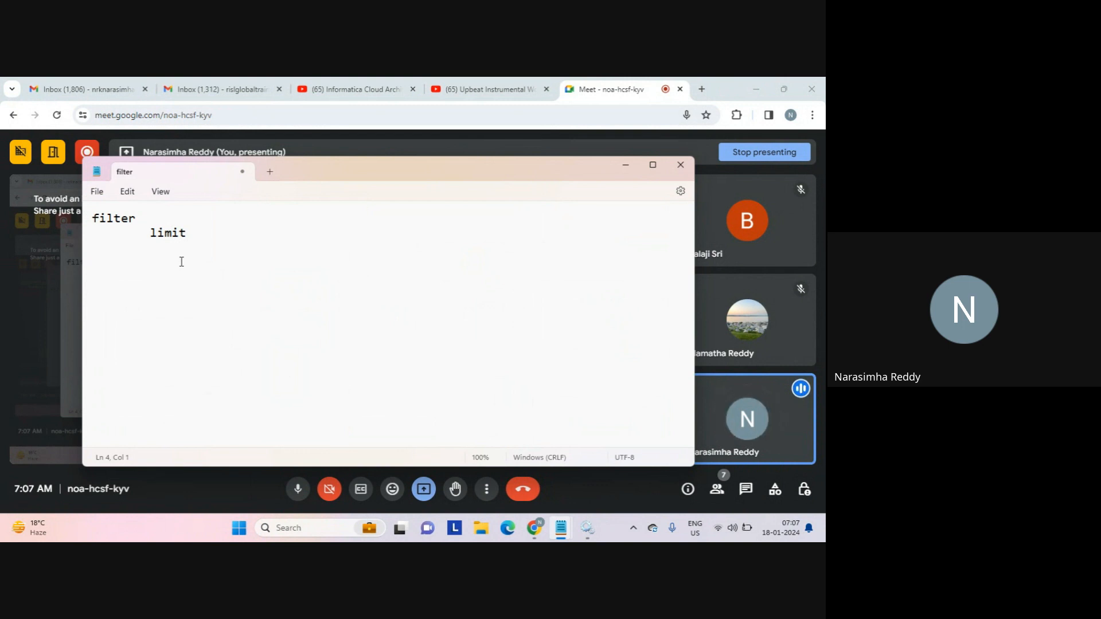
text(overhead)
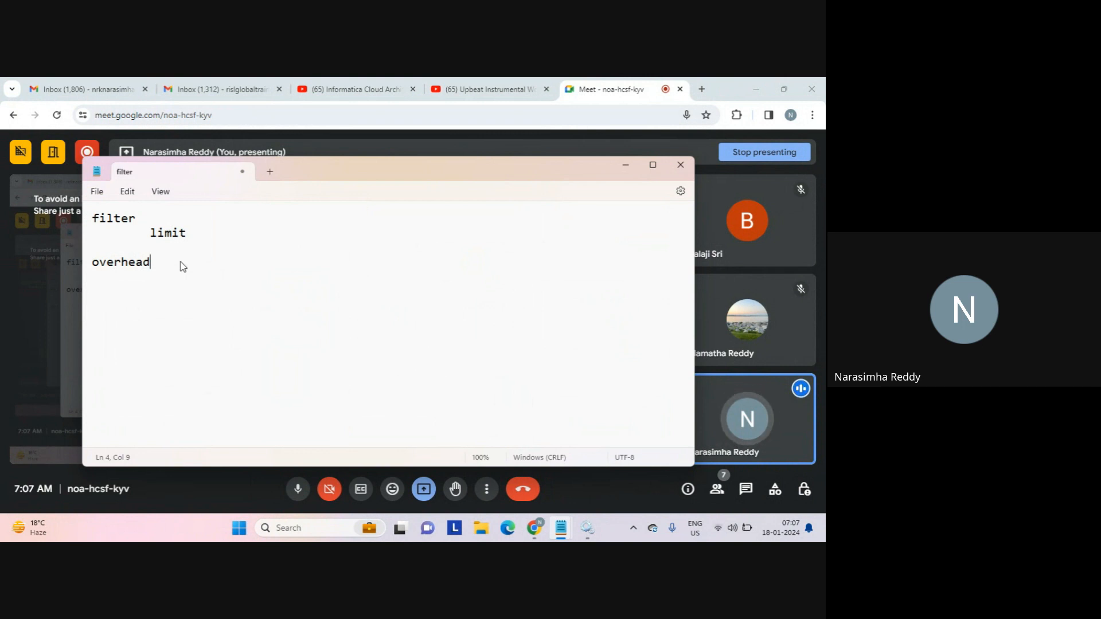
Complete 'overhead:' with 'yes' beneath it, rejoin the split word, and begin 'n condition'.
text(:)
key(Return)
text(yes)
key(Left)
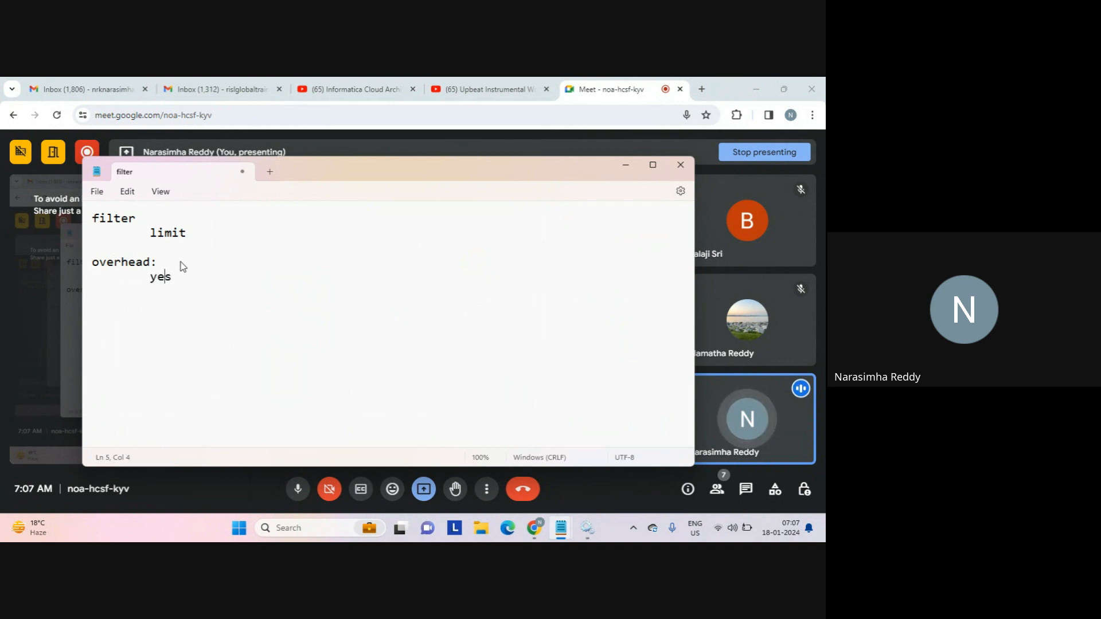
key(Return)
key(Return)
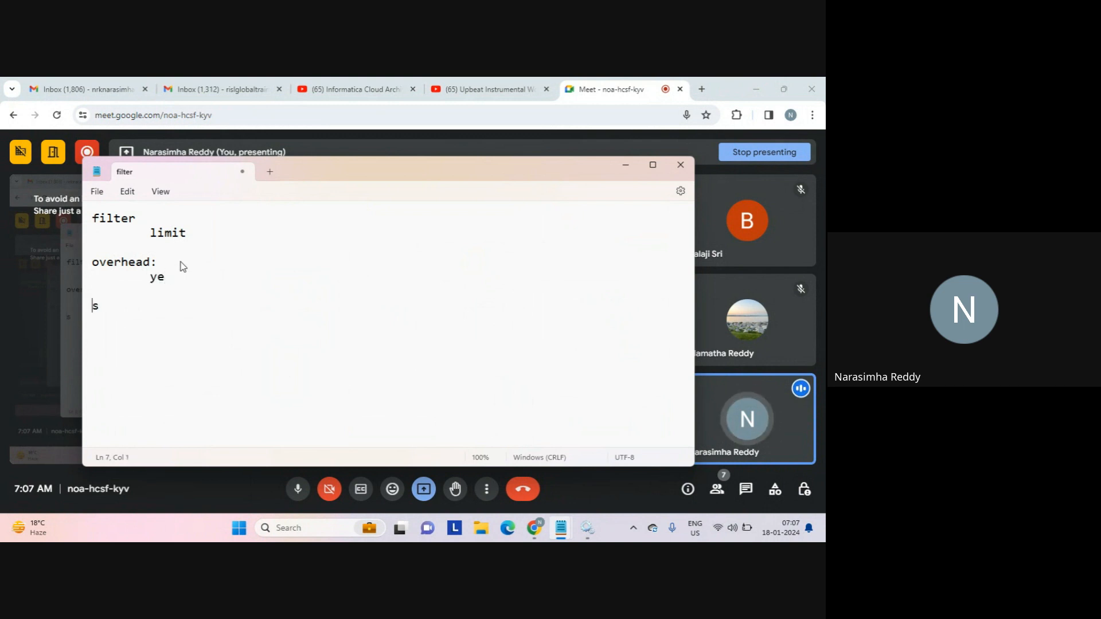
key(Left)
key(Left)
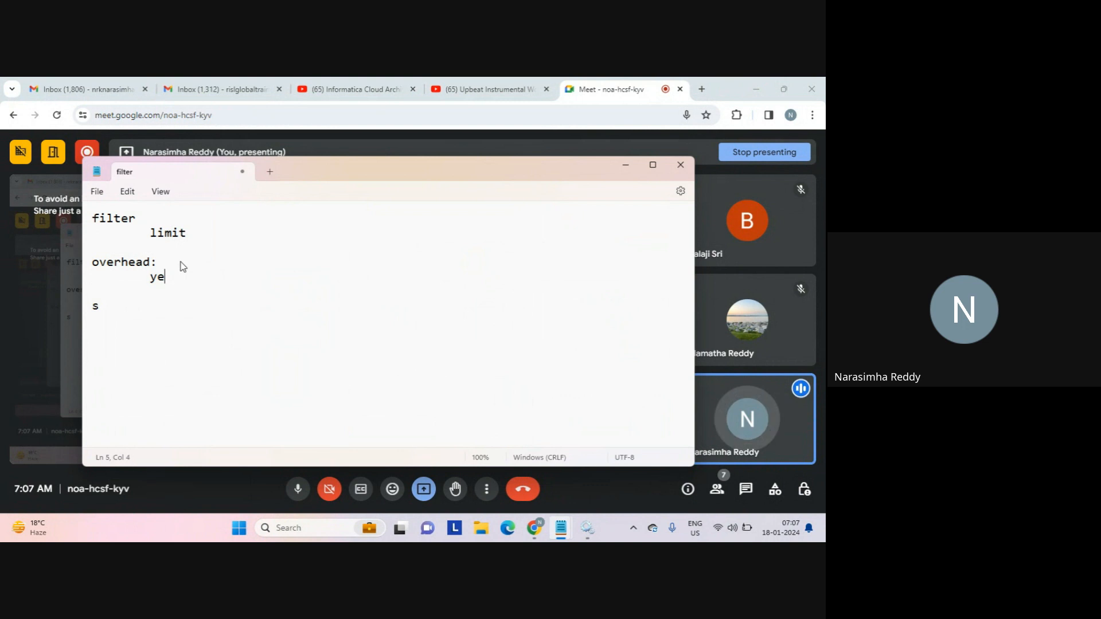
key(Delete)
key(Delete)
key(Return)
key(Return)
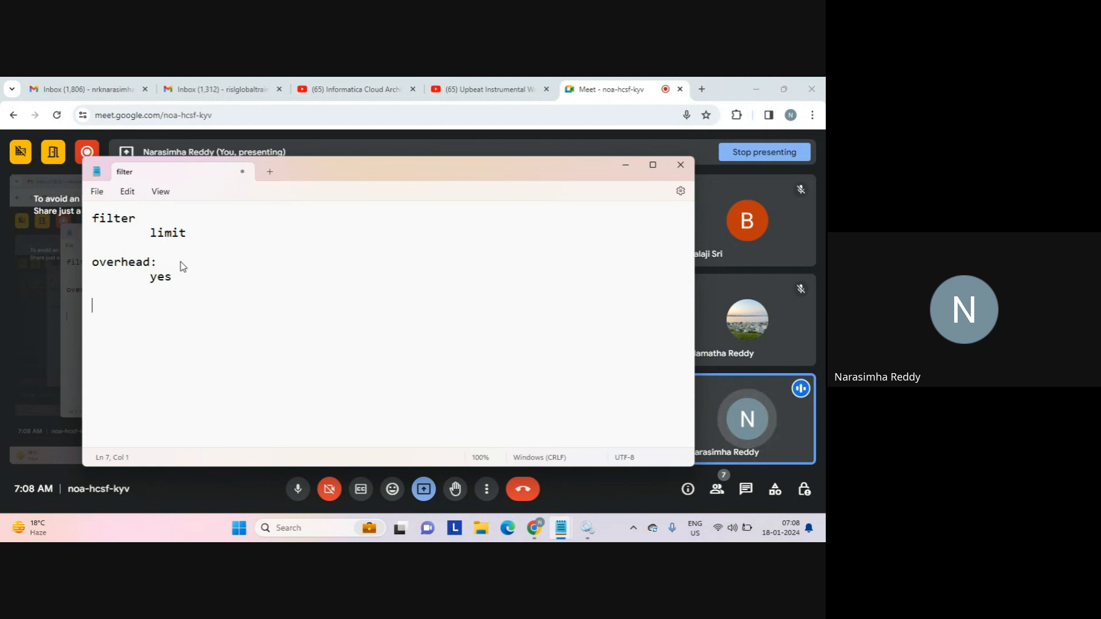
text(n condi)
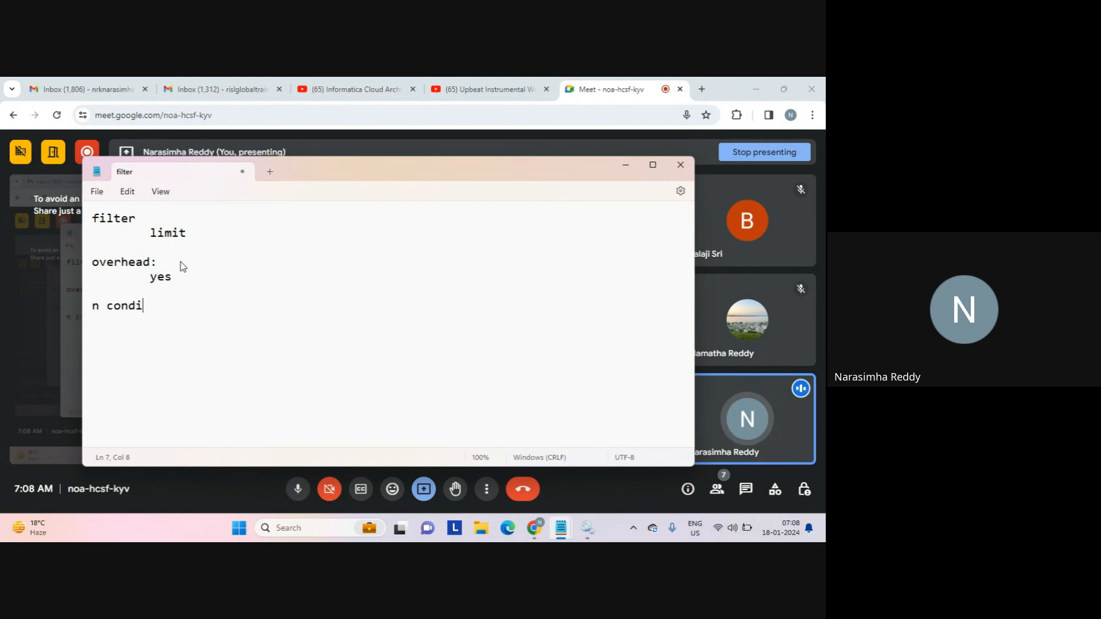
text(tion)
Finish the line 'n conditions===========>targets...' and correct the misspelled 'conditions'.
key(BackSpace)
key(BackSpace)
key(BackSpace)
key(BackSpace)
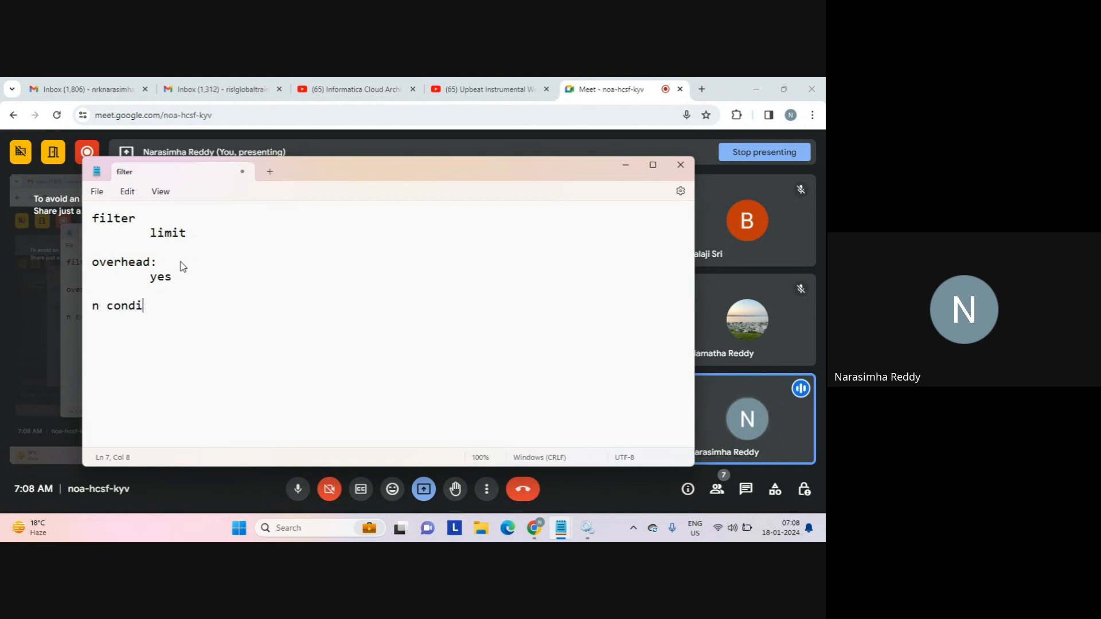
text(onti)
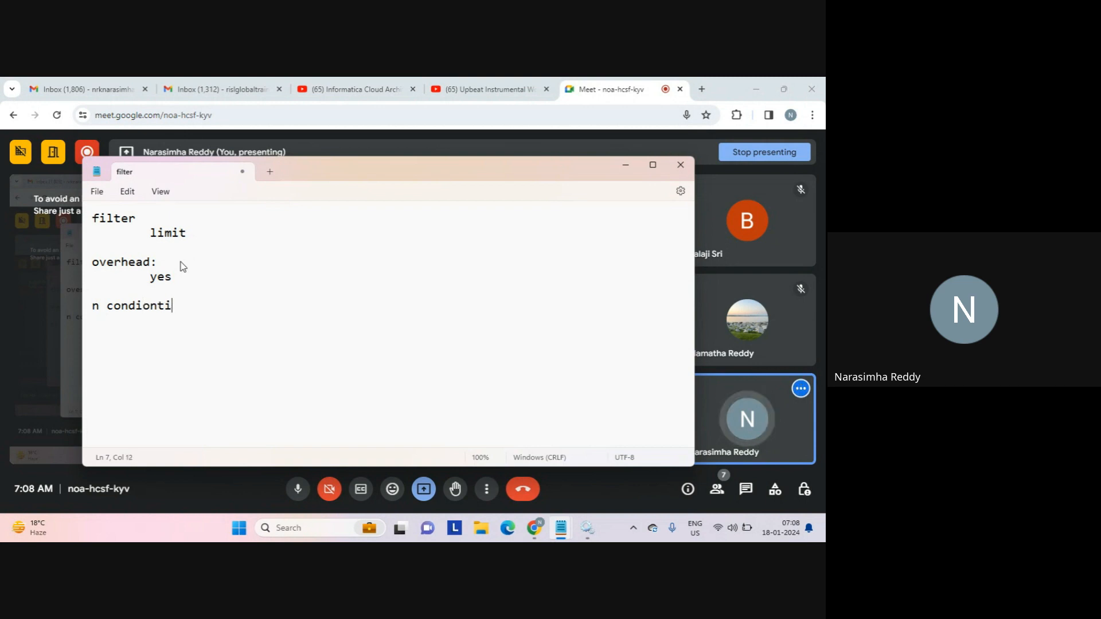
text(ons)
key(BackSpace)
key(BackSpace)
key(BackSpace)
key(BackSpace)
key(BackSpace)
key(BackSpace)
key(BackSpace)
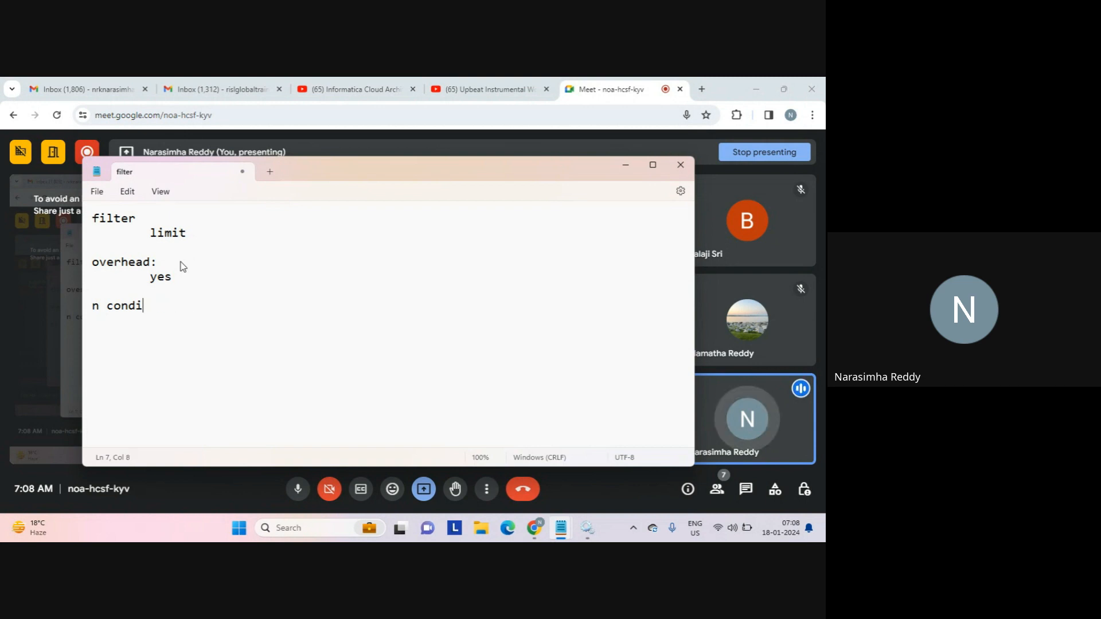
text(o)
text(nti)
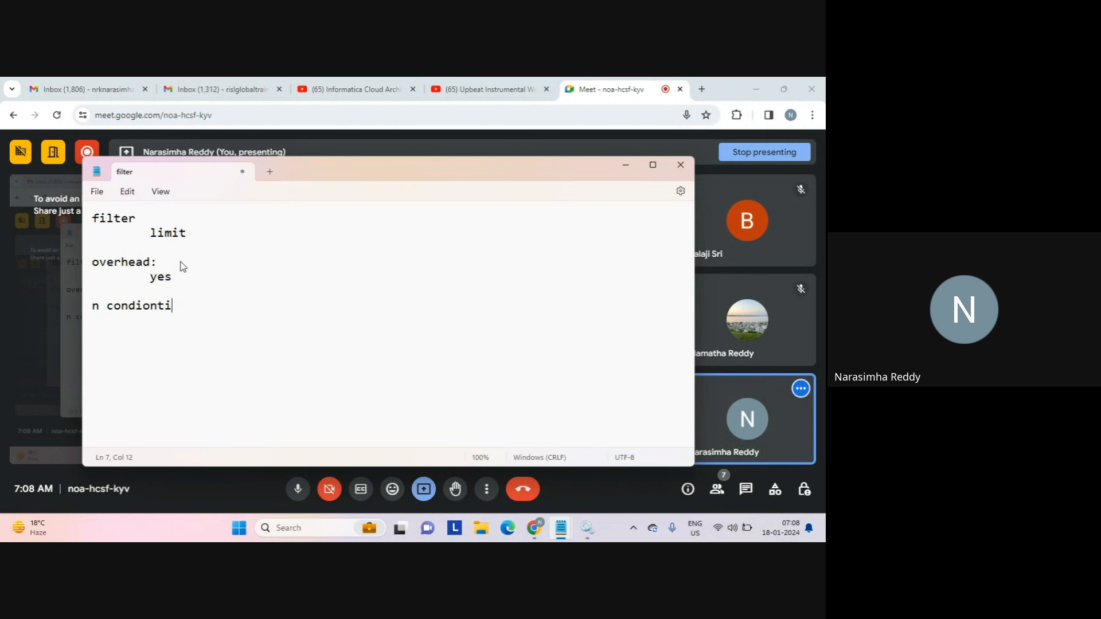
text(ons====)
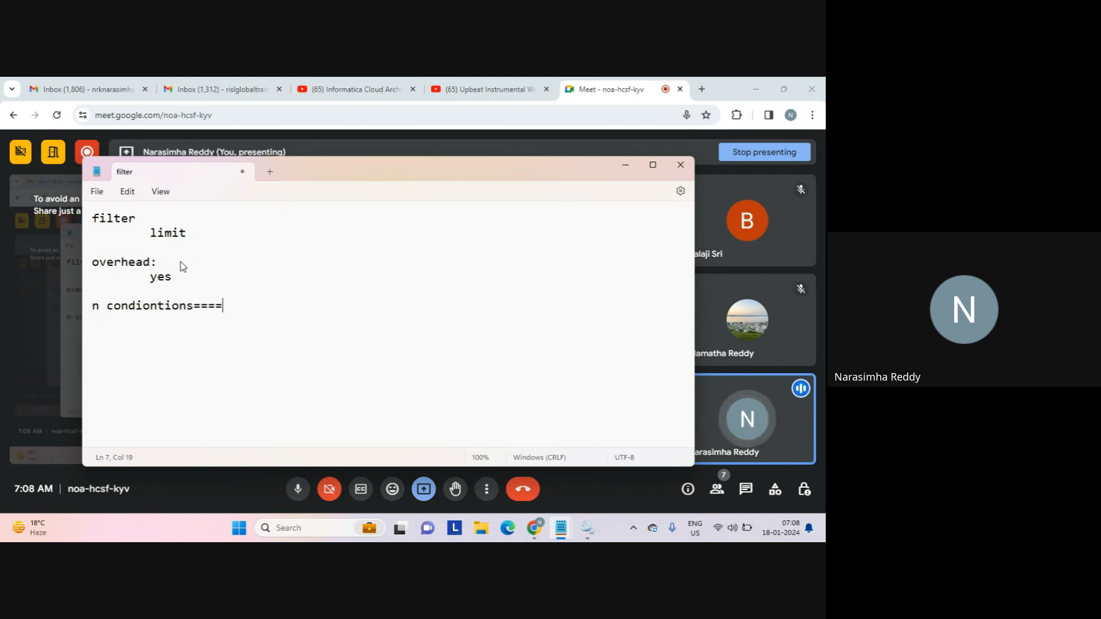
text(=======>tagre)
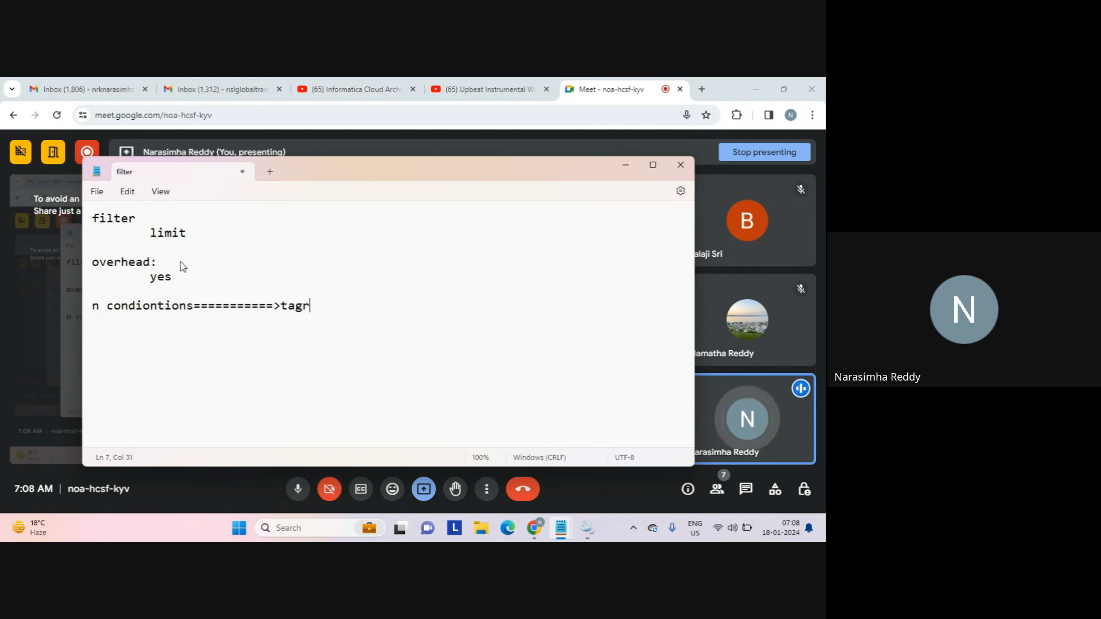
key(BackSpace)
key(BackSpace)
key(BackSpace)
text(rgets...)
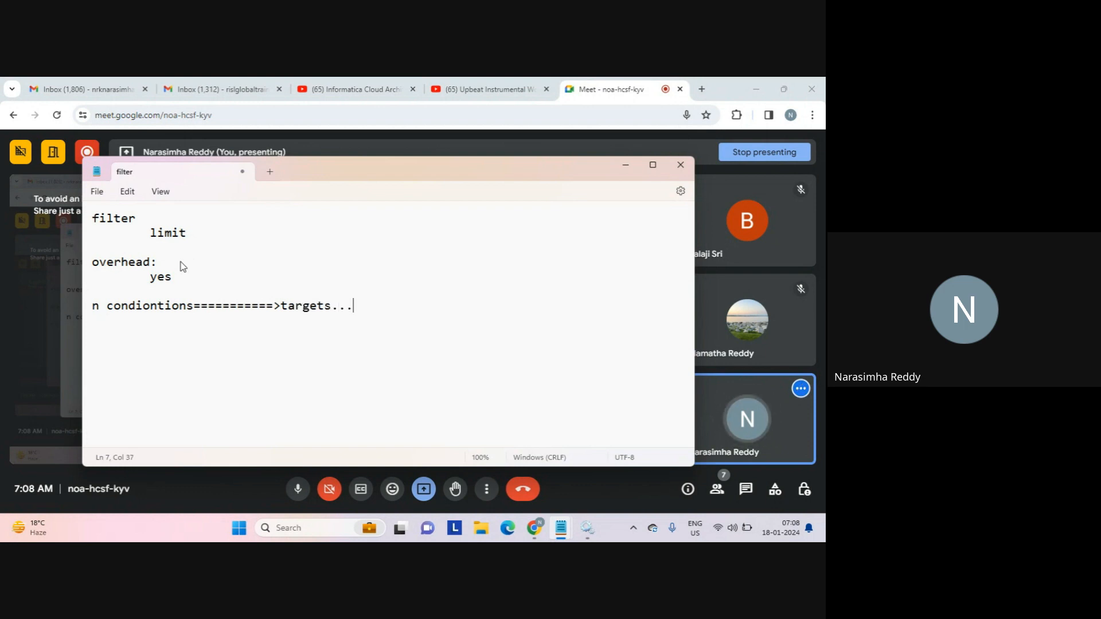
key(Return)
click(159, 307)
key(BackSpace)
key(BackSpace)
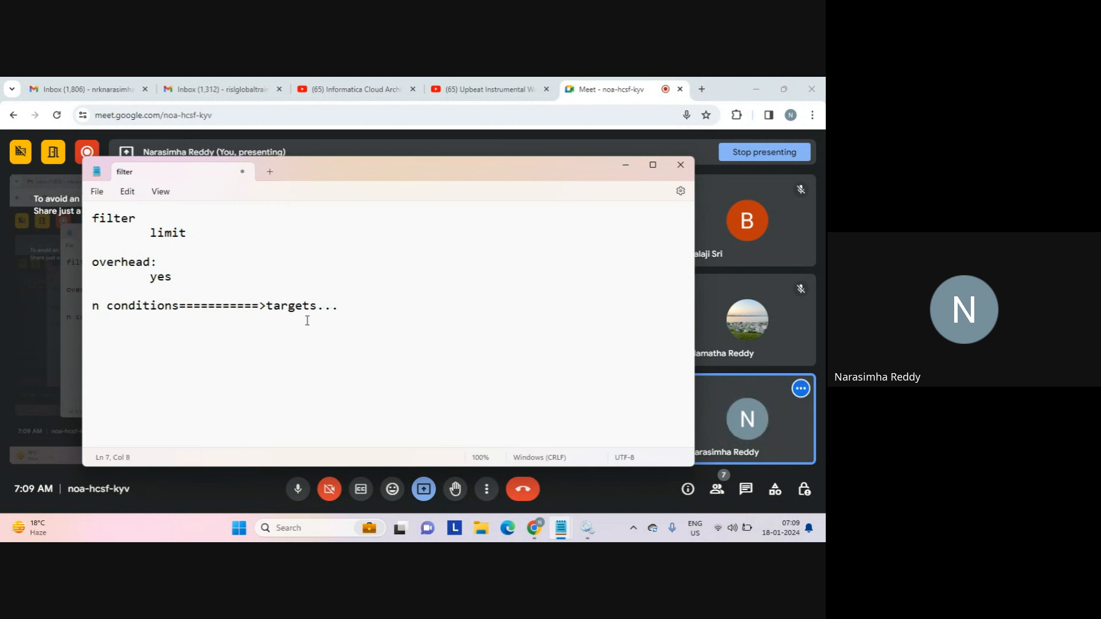
click(343, 326)
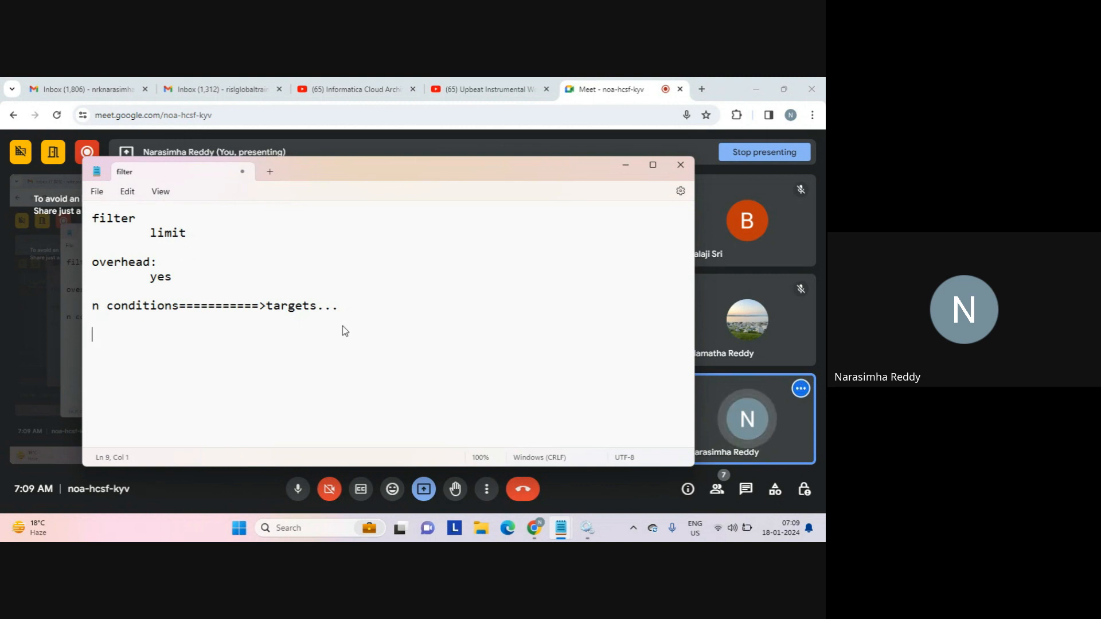
Add the lines 'filter 1', 'filter 2', '....' and 'filter==========>thread..'.
text(filter 1)
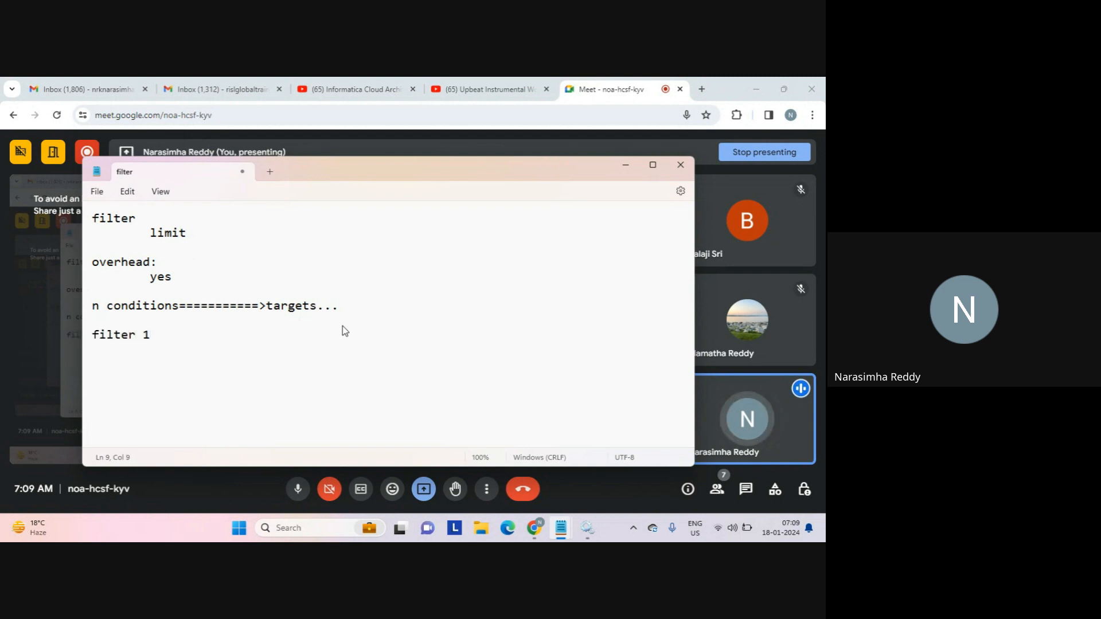
key(Return)
key(Return)
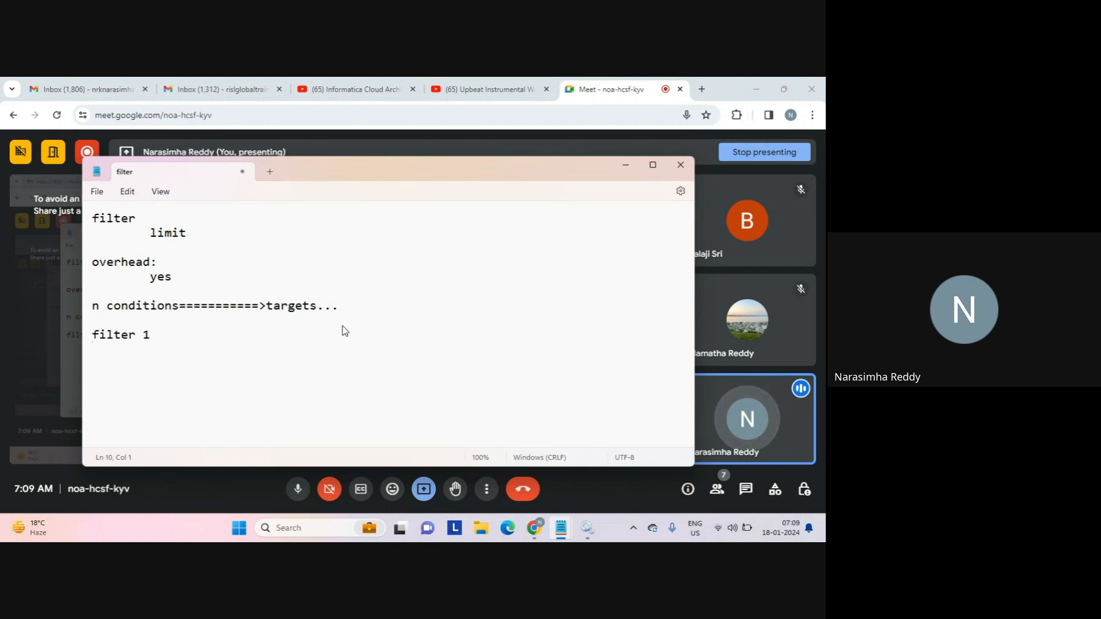
text(filter 2)
key(Return)
key(Return)
text(....)
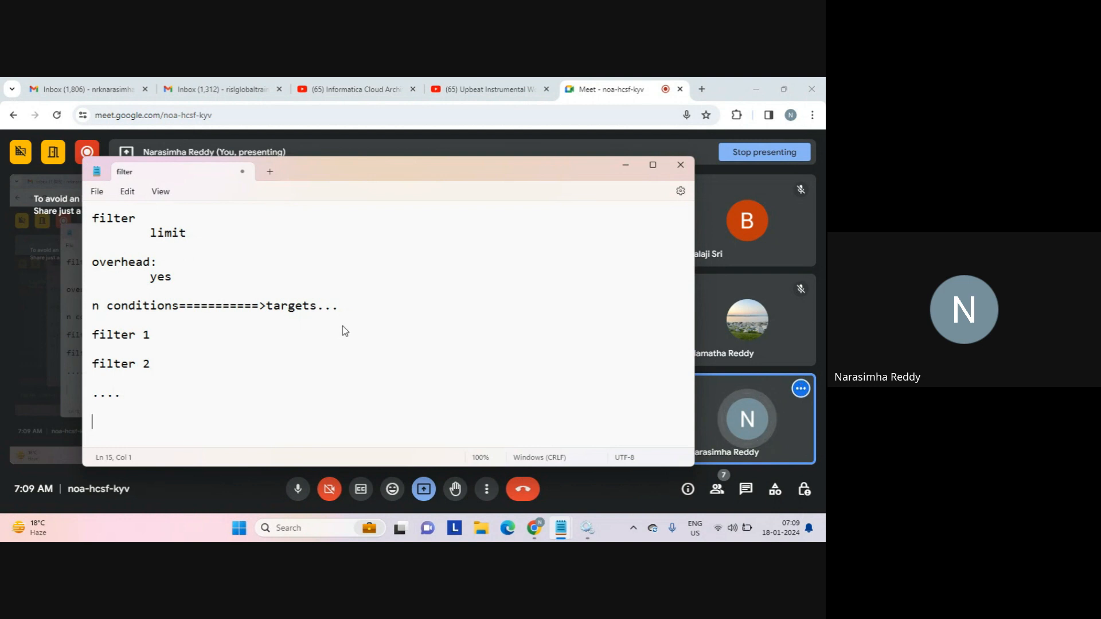
text(filter)
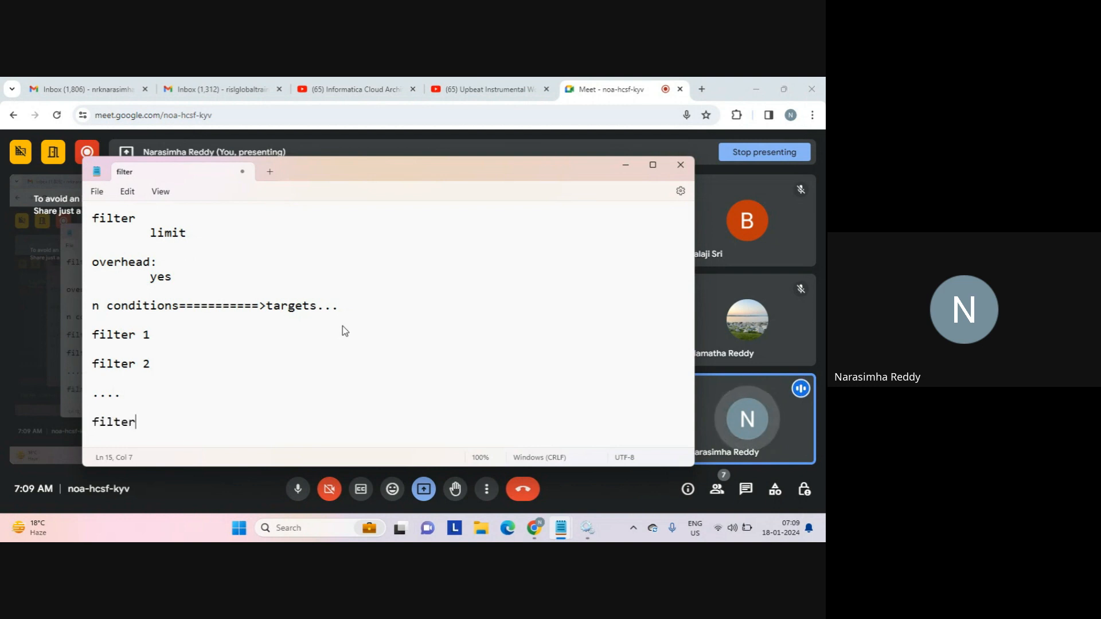
text(==========)
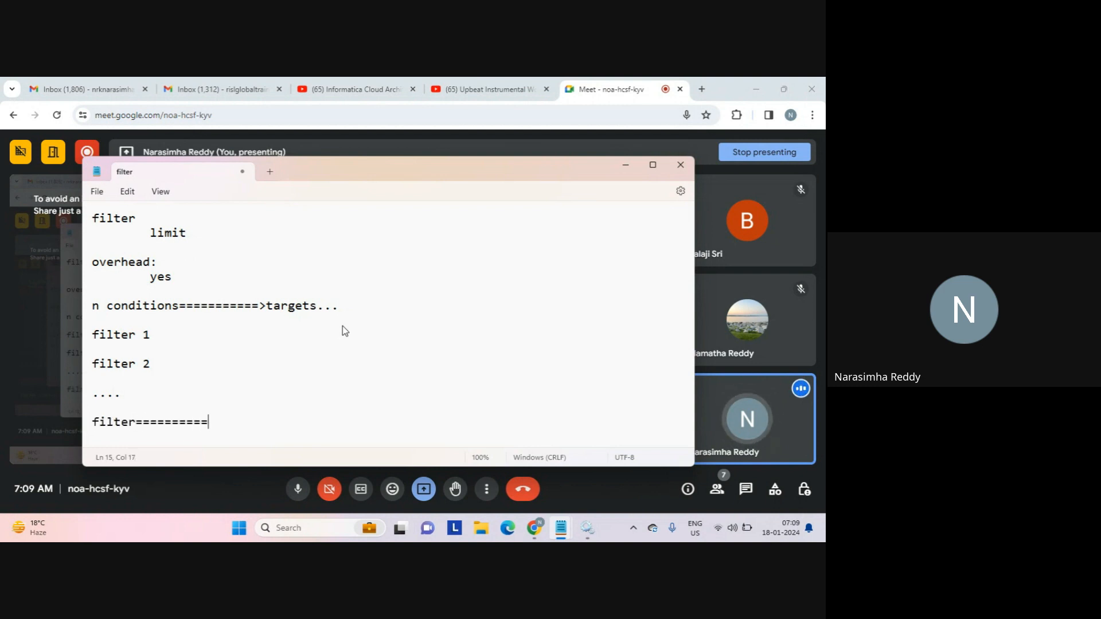
text(>thread..)
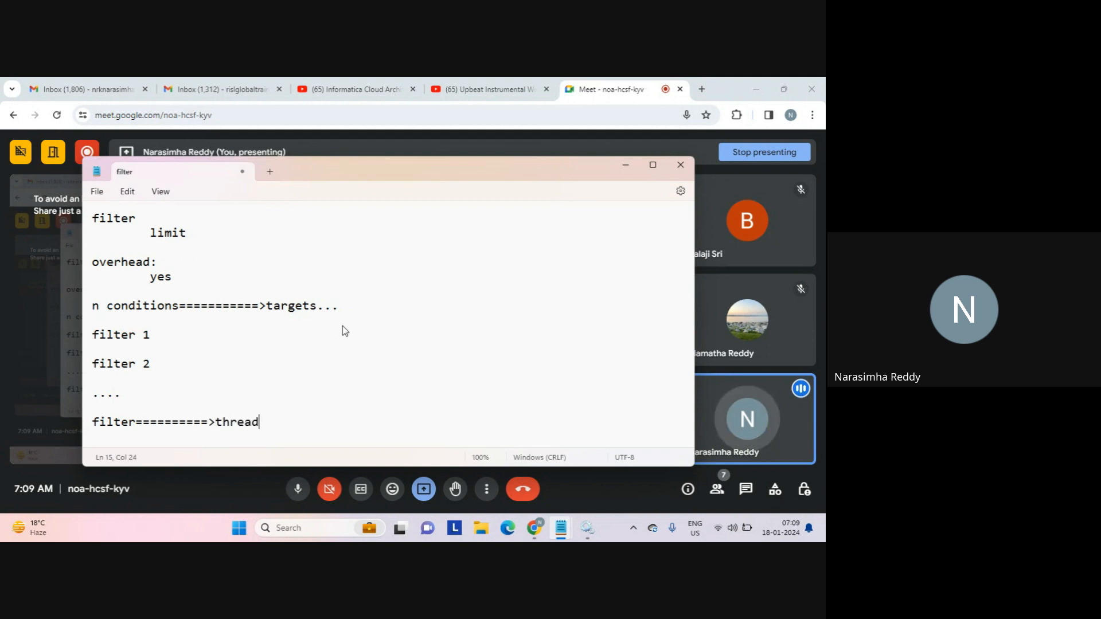
key(Return)
key(Return)
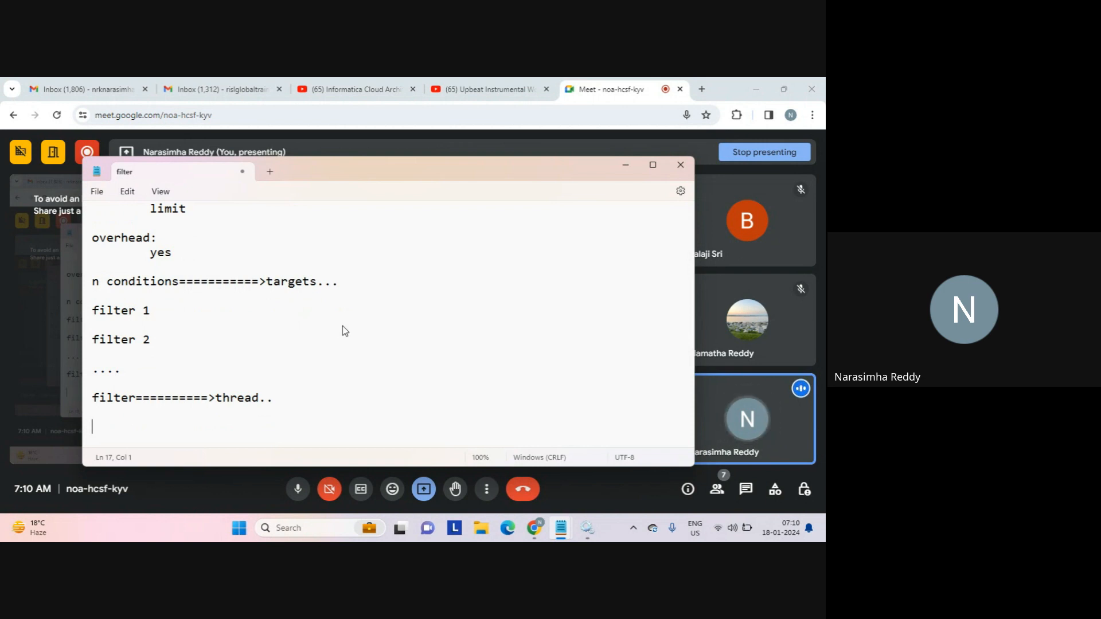
Add a 'spawn...' line below the thread line and highlight 'filter' and 'thread..' above it.
scroll(343, 325, down, 1)
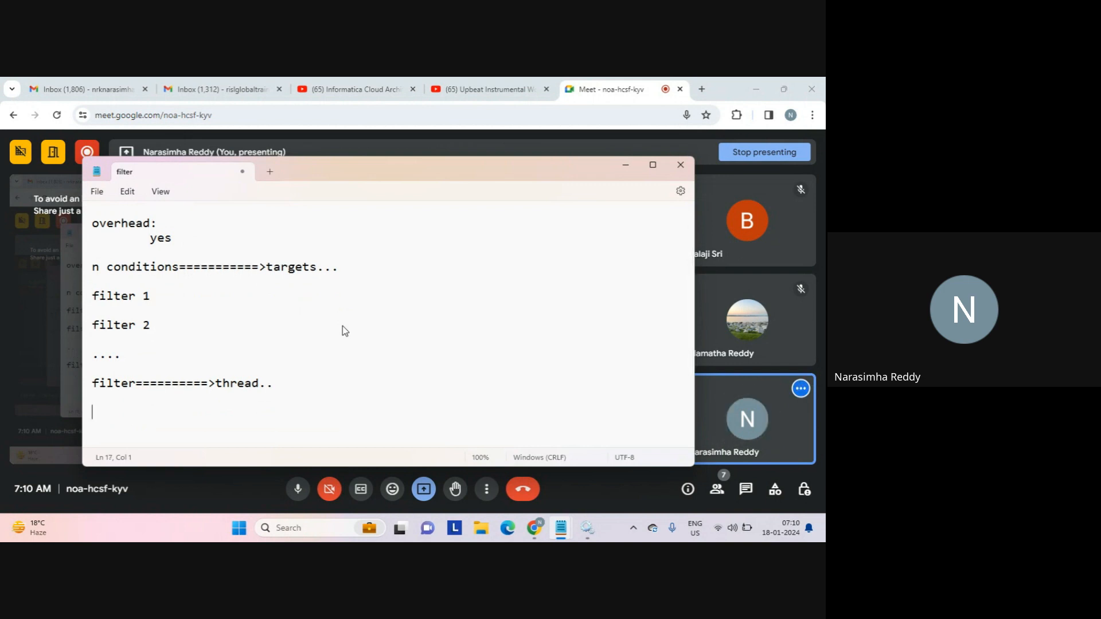
key(Return)
text(sp)
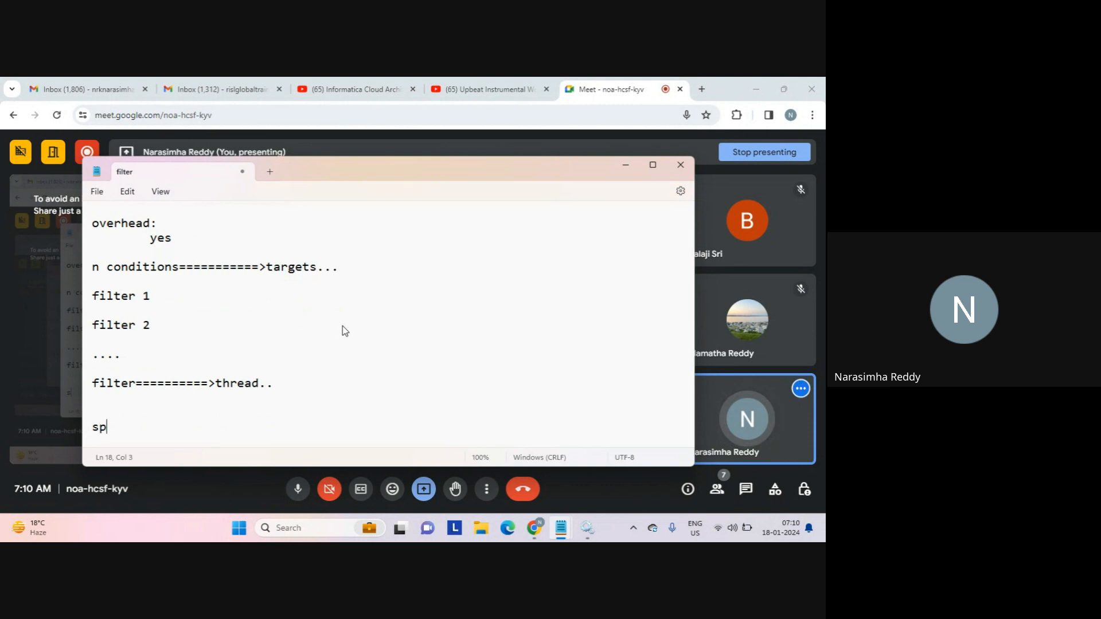
text(awn)
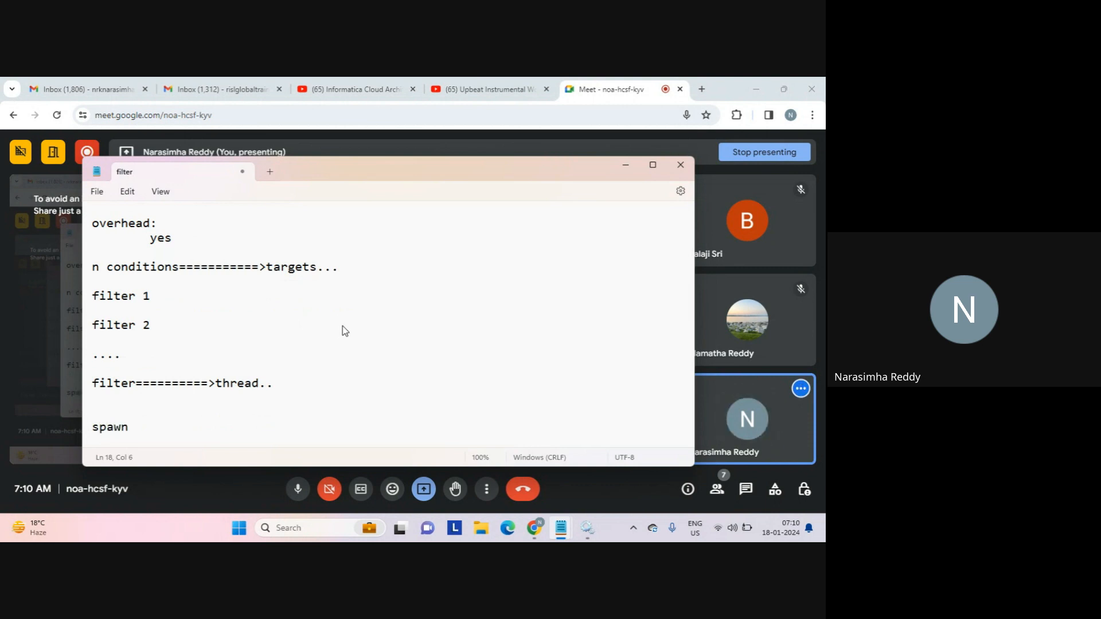
text(...)
key(Return)
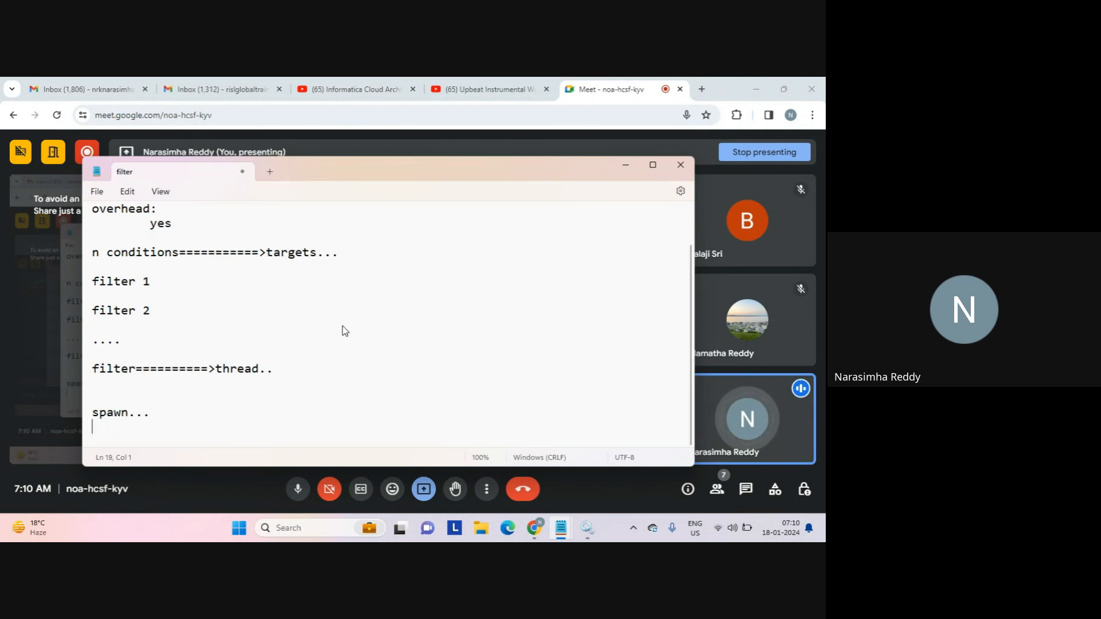
key(Return)
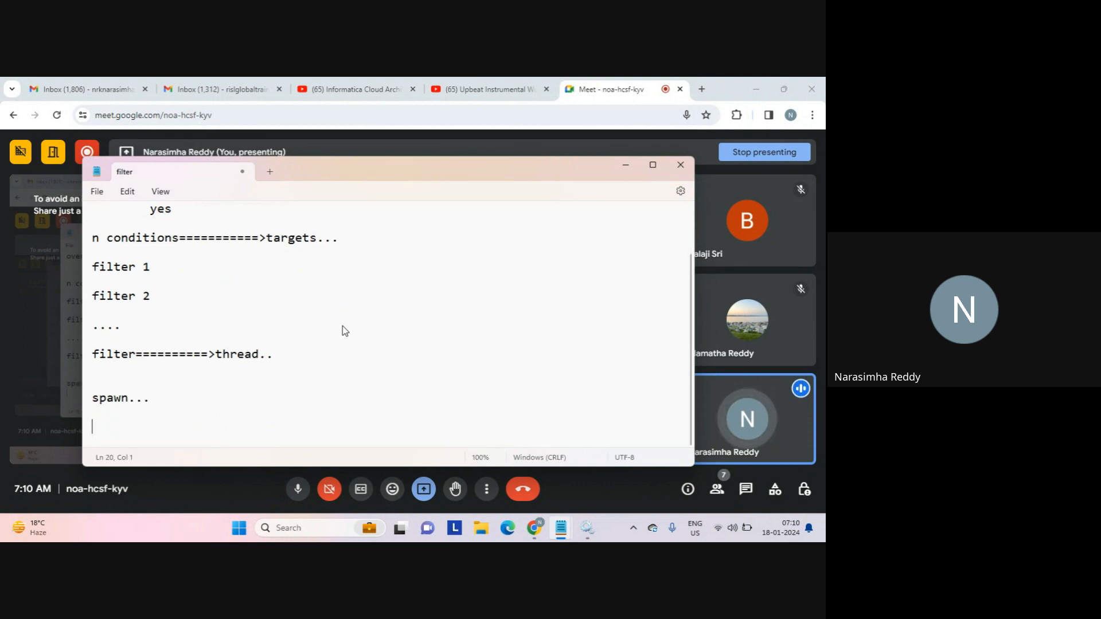
click(215, 354)
double_click(270, 357)
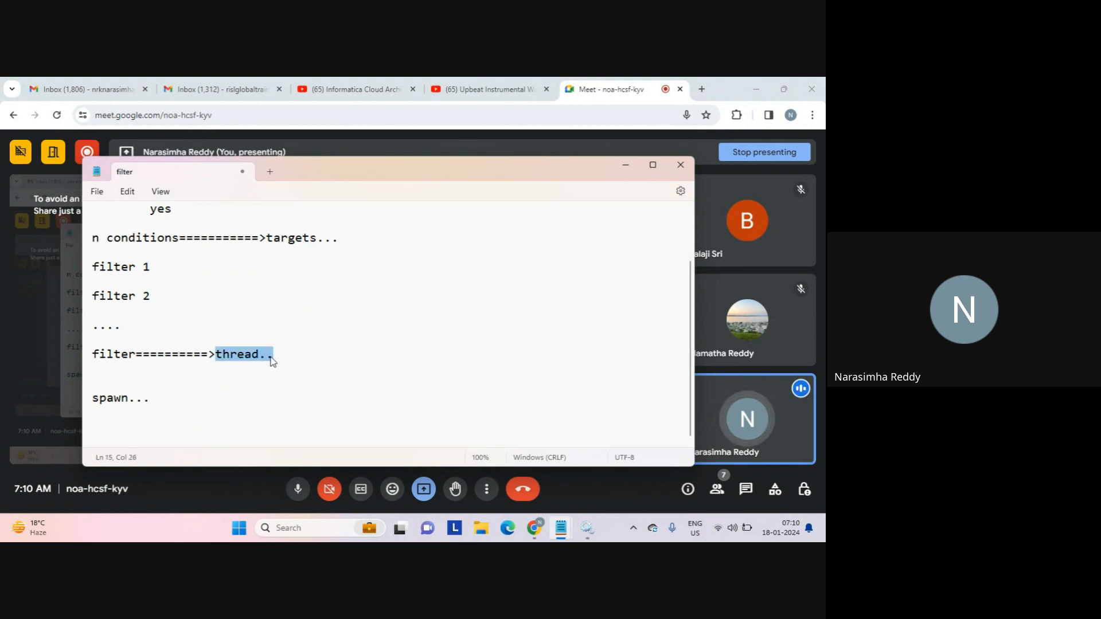
double_click(123, 355)
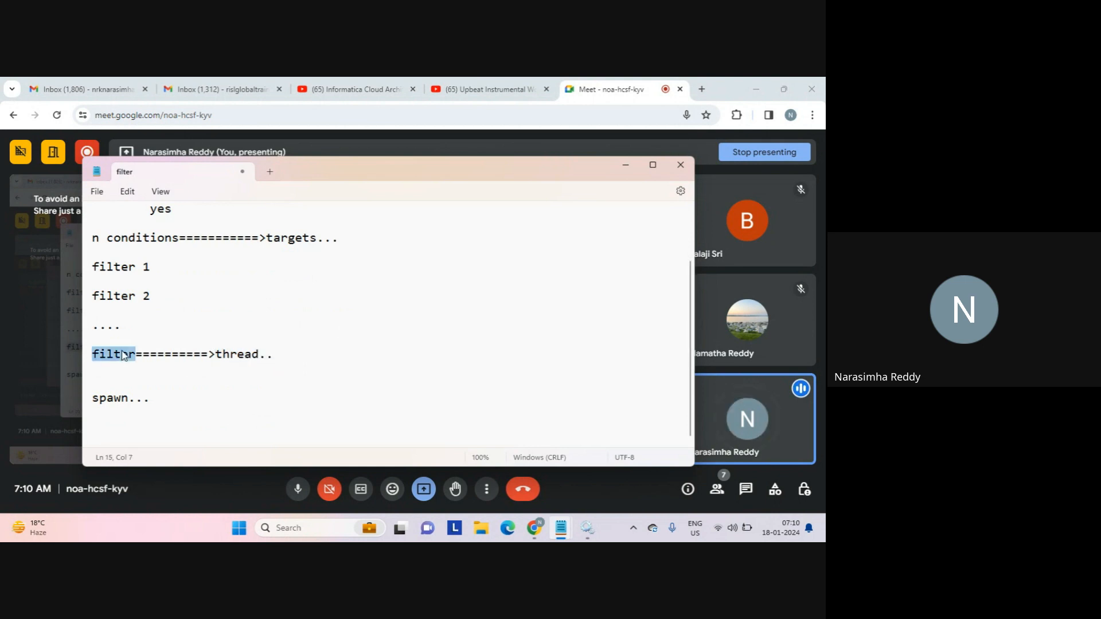
click(147, 418)
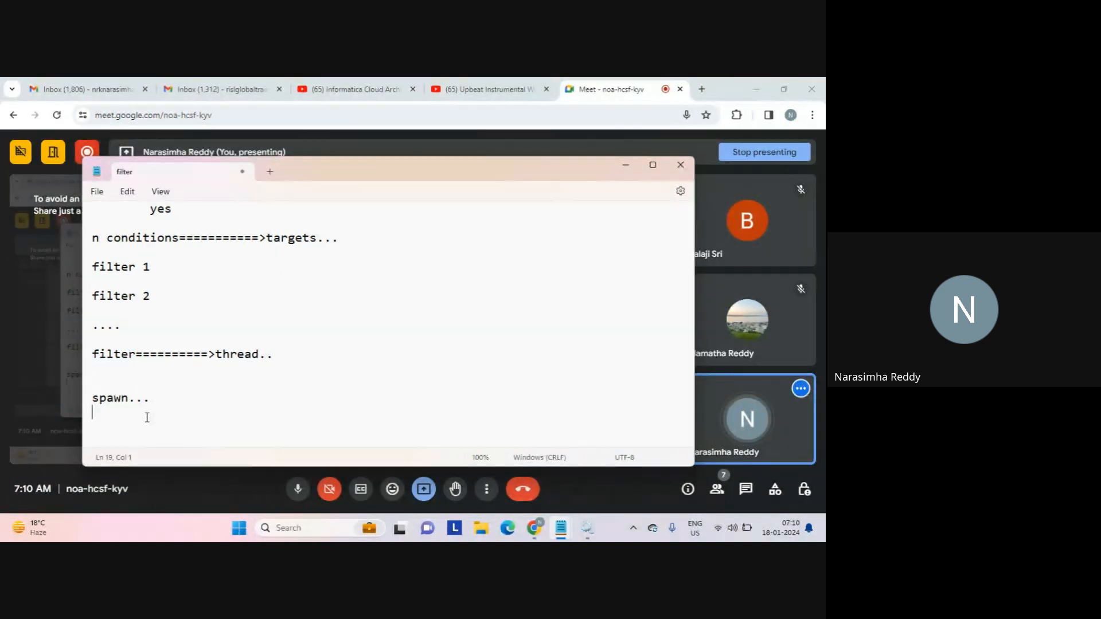
Add indented notes 'multithreading archi...' and 'single process======>n threads...' under spawn.
key(Tab)
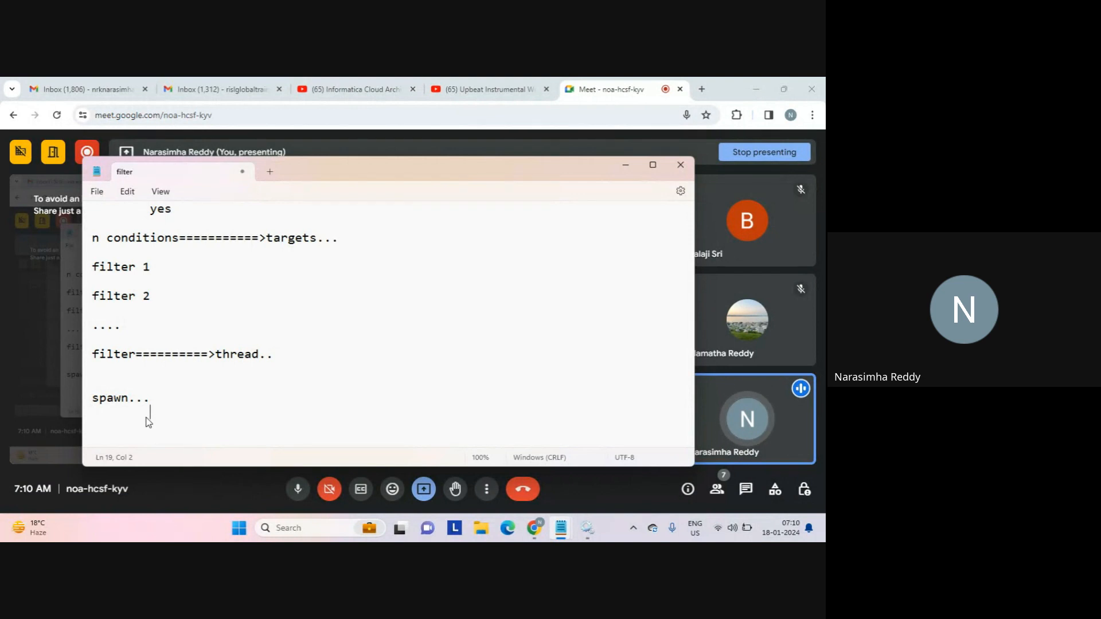
text(multithr)
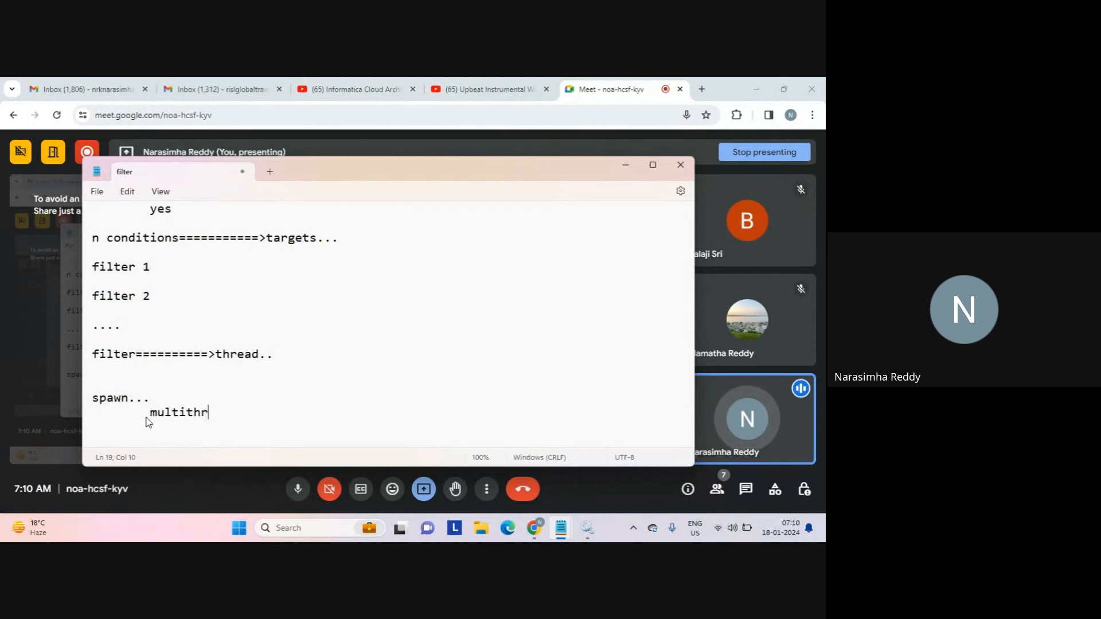
text(eading arch)
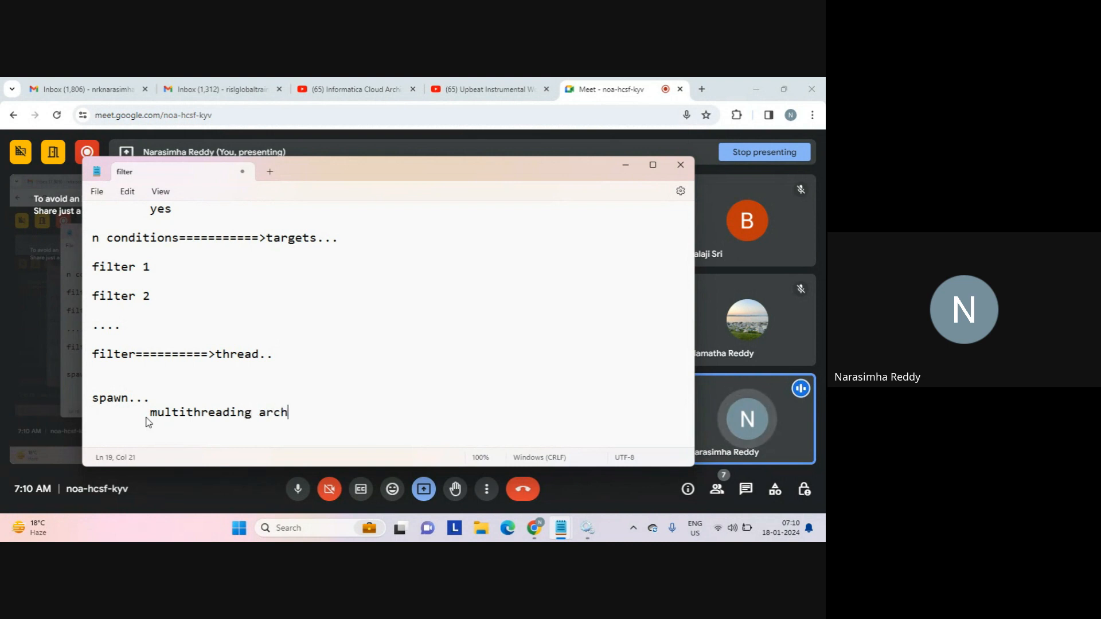
text(i...)
key(Return)
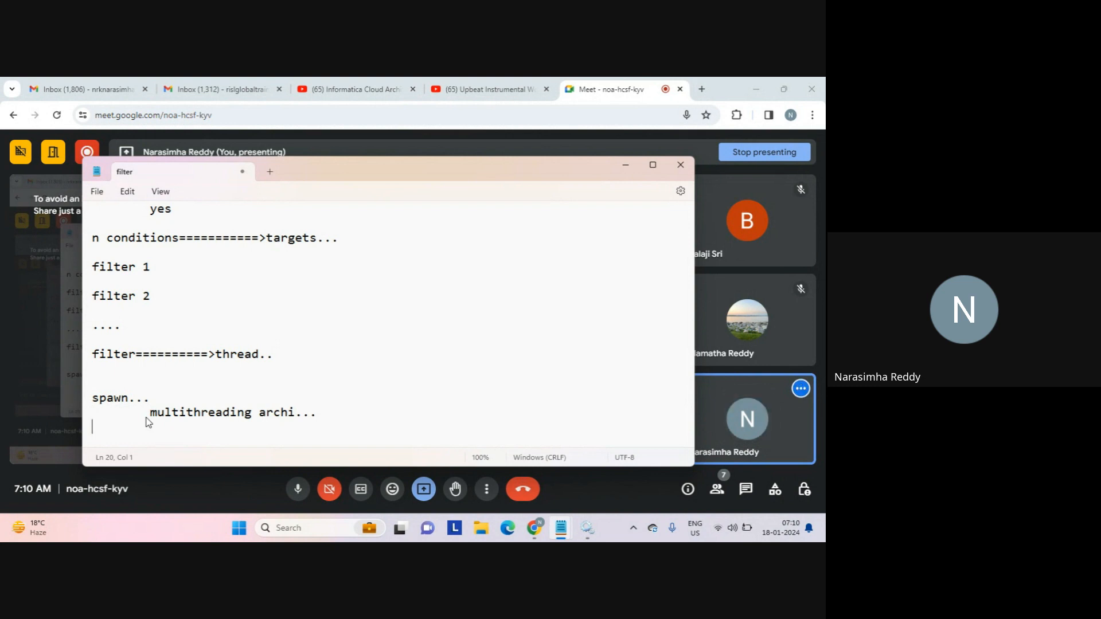
key(Return)
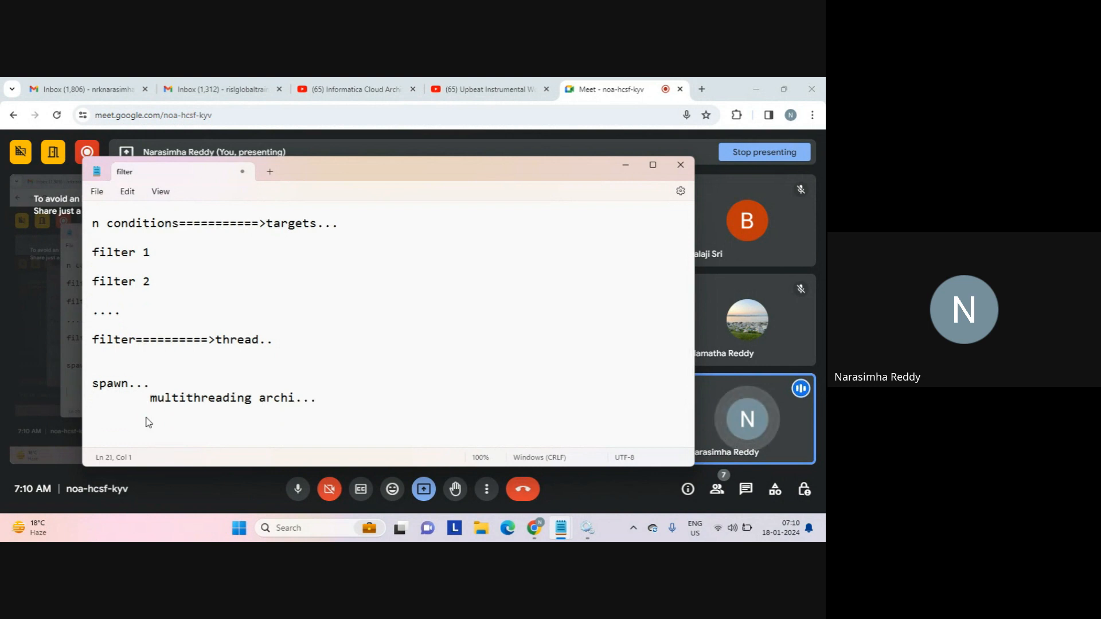
key(Tab)
text(single proc)
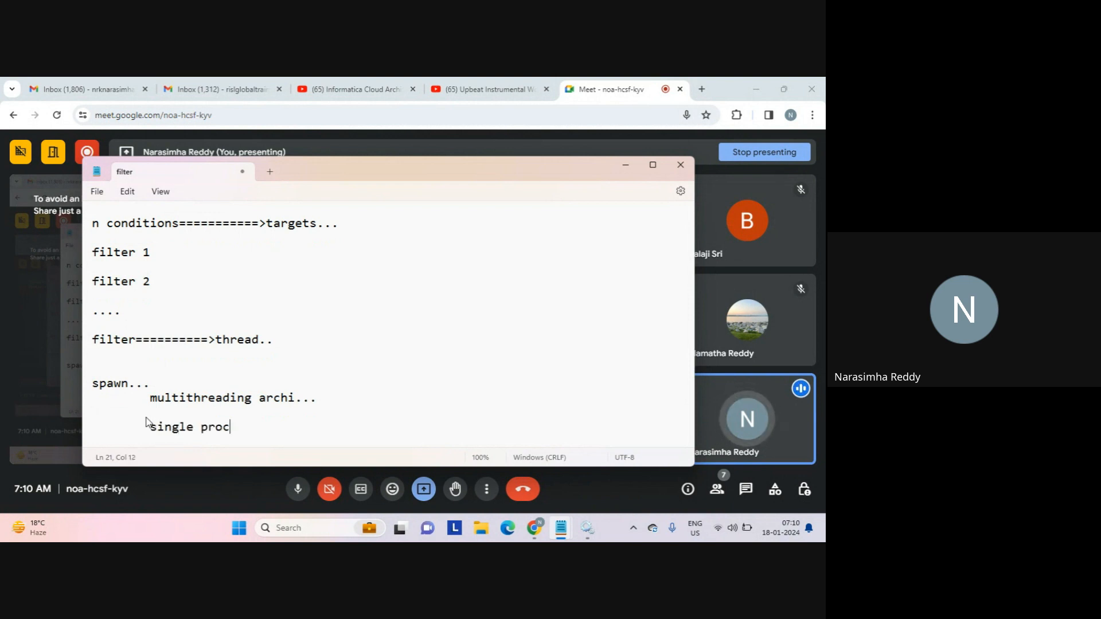
text(ess======>n threads)
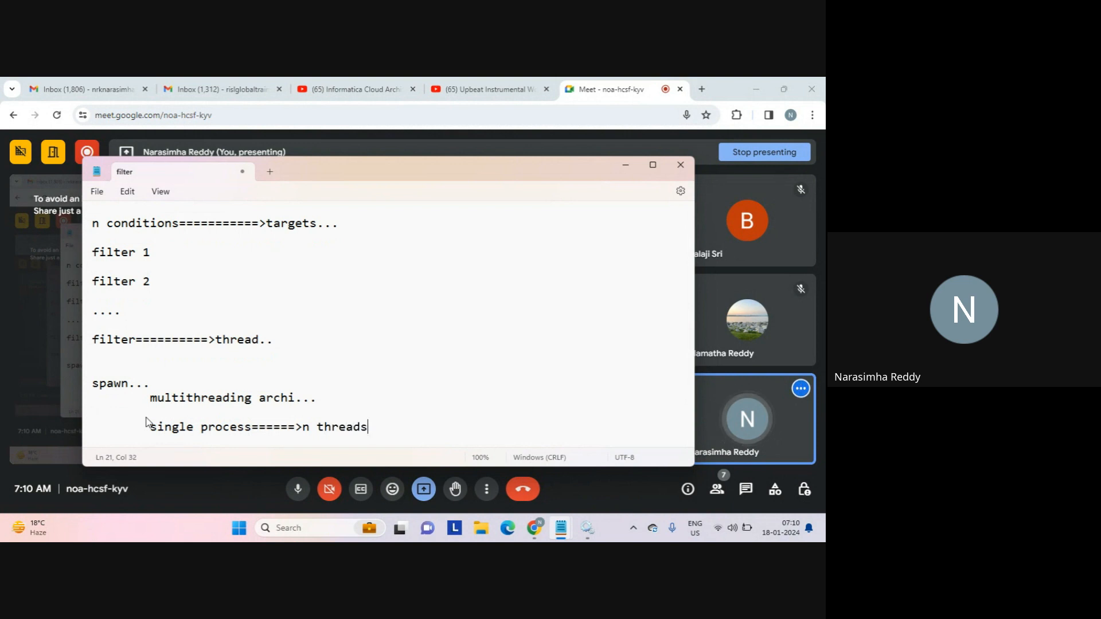
text(...)
key(Return)
key(Return)
key(Return)
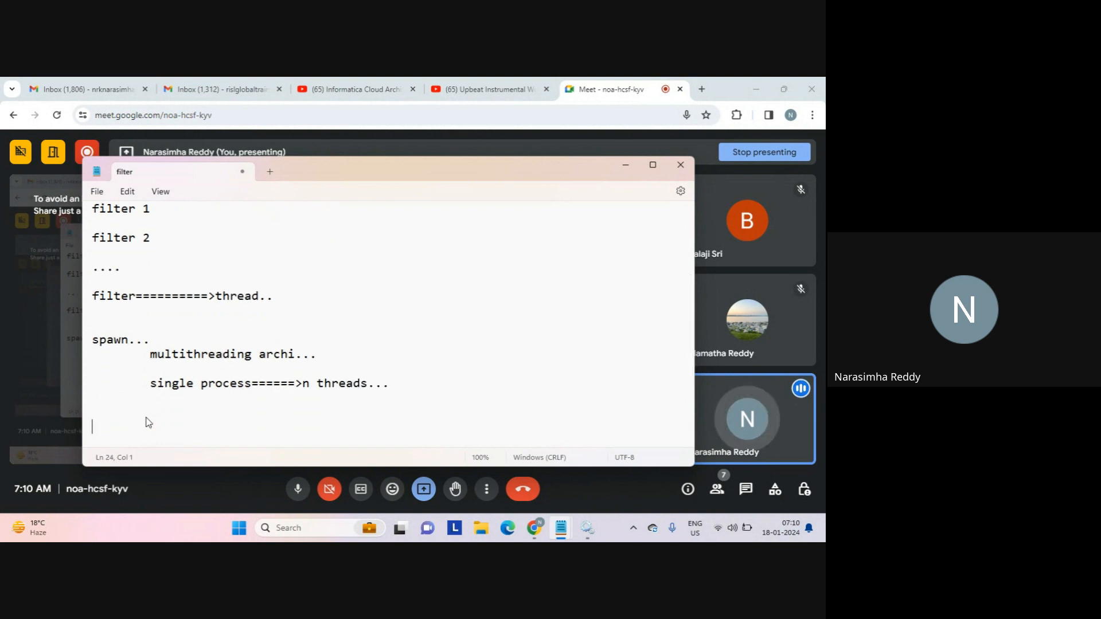
click(347, 383)
double_click(352, 383)
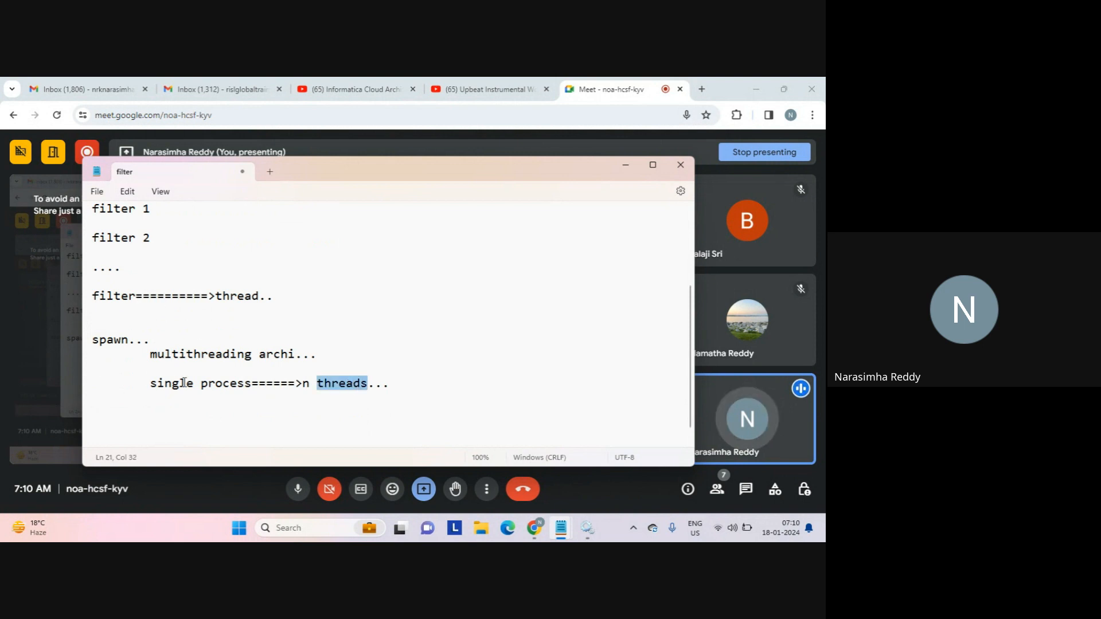
click(194, 405)
List tab-aligned 'thread 1' and 'thread 2' beneath the n threads note.
key(Tab)
key(Tab)
key(Tab)
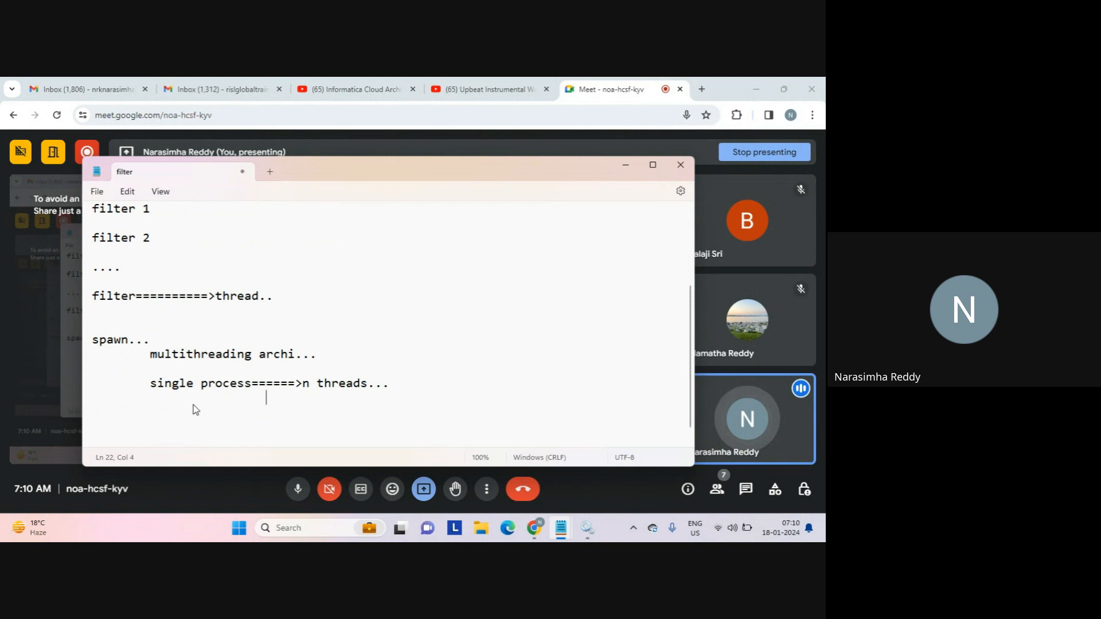
text(thread 1)
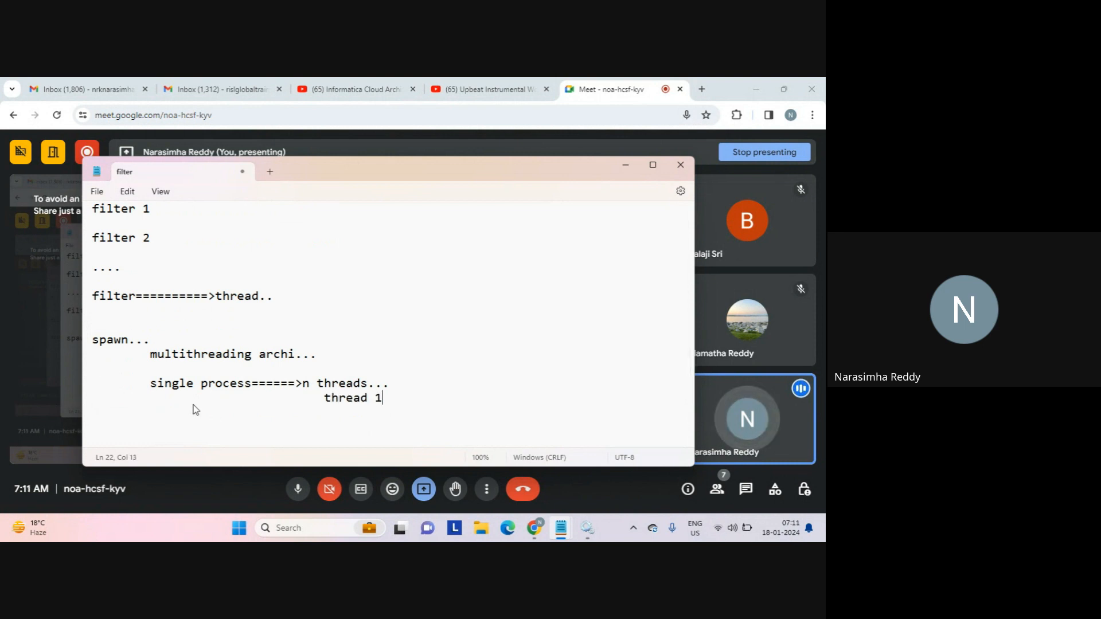
key(Return)
key(Return)
key(Tab)
key(Tab)
key(Tab)
key(Tab)
text(thread )
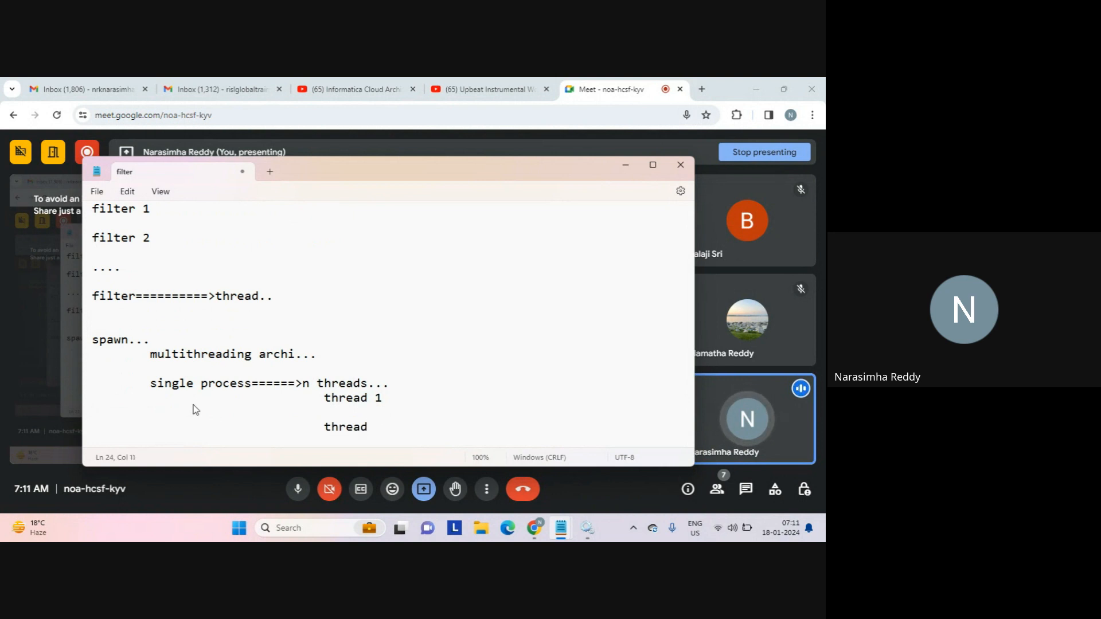
text(2)
key(Return)
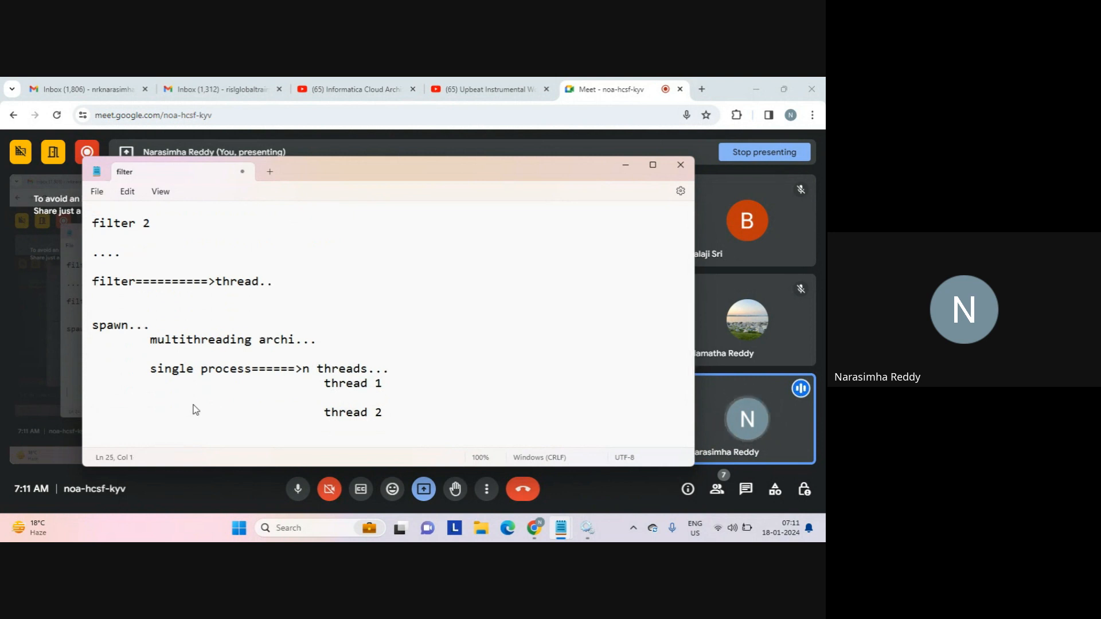
key(Return)
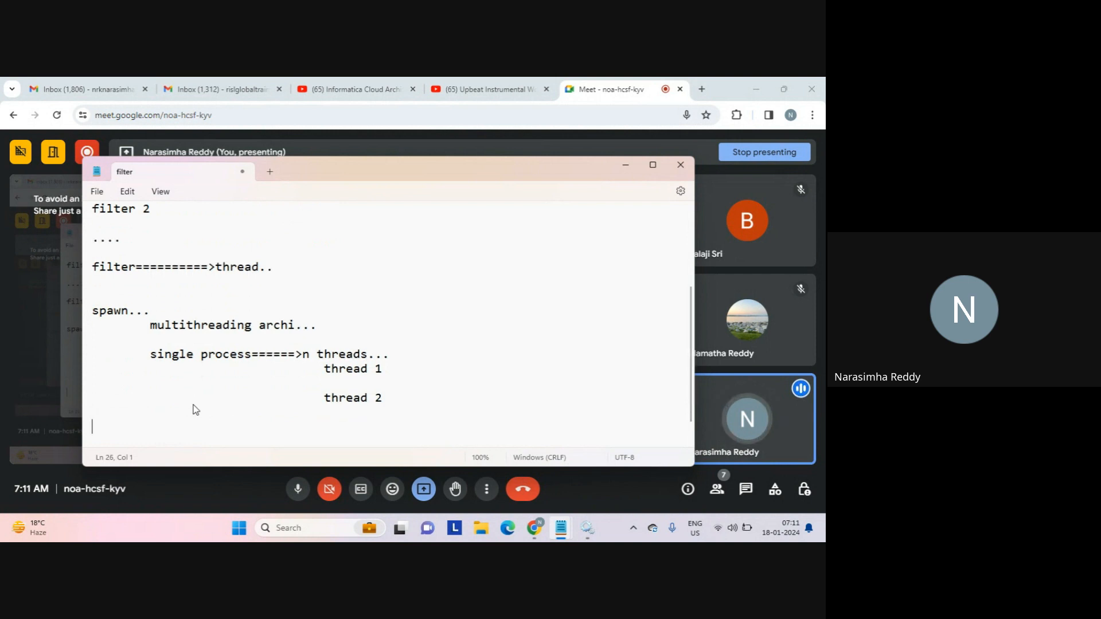
Write 'spawn overhead...' followed by the sum '1 min', '1 min', '=====', '2 mins...'.
text(s)
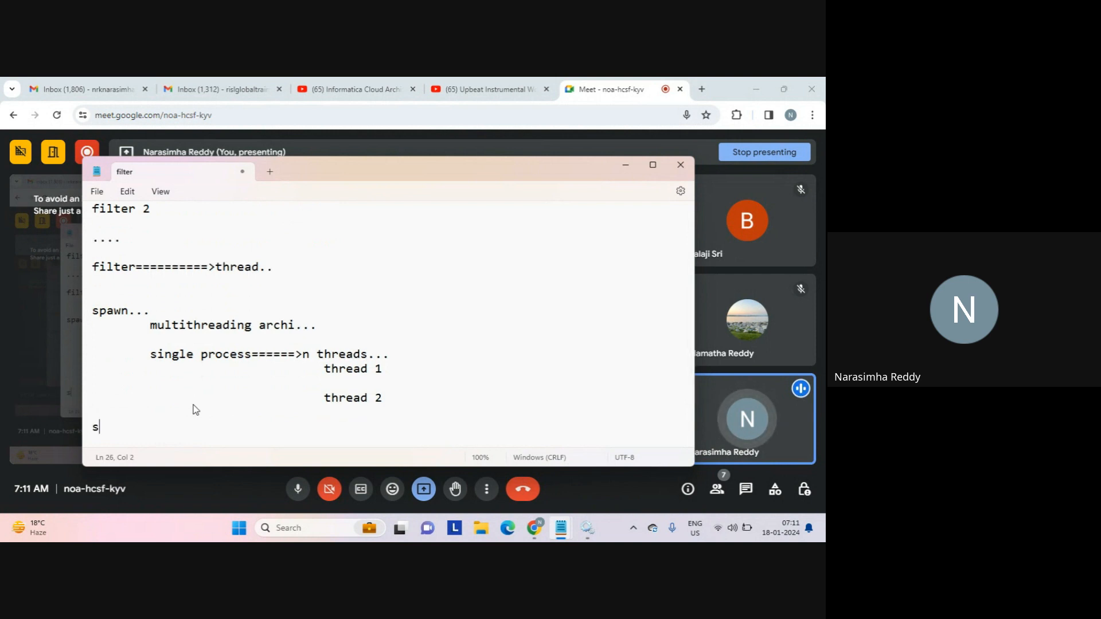
text(pawn overhea)
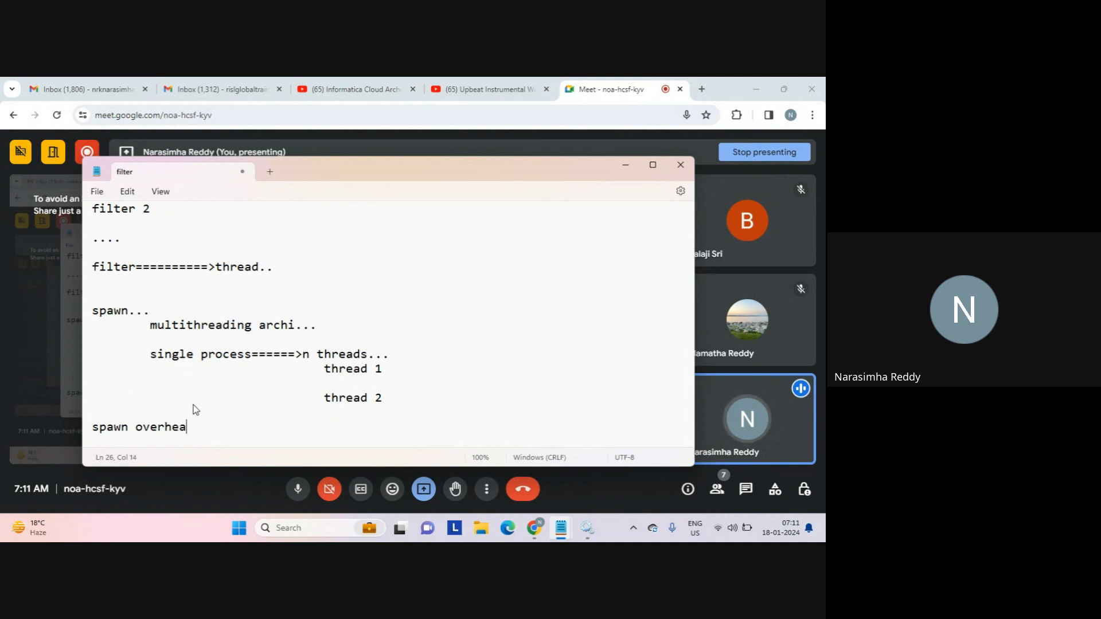
text(d...)
key(Return)
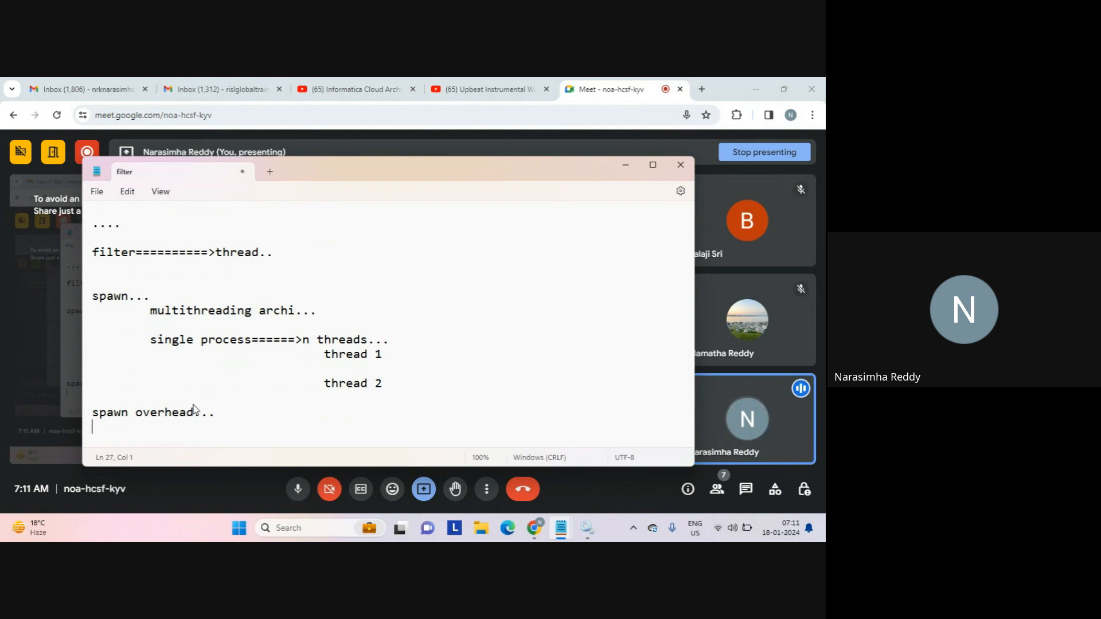
key(Return)
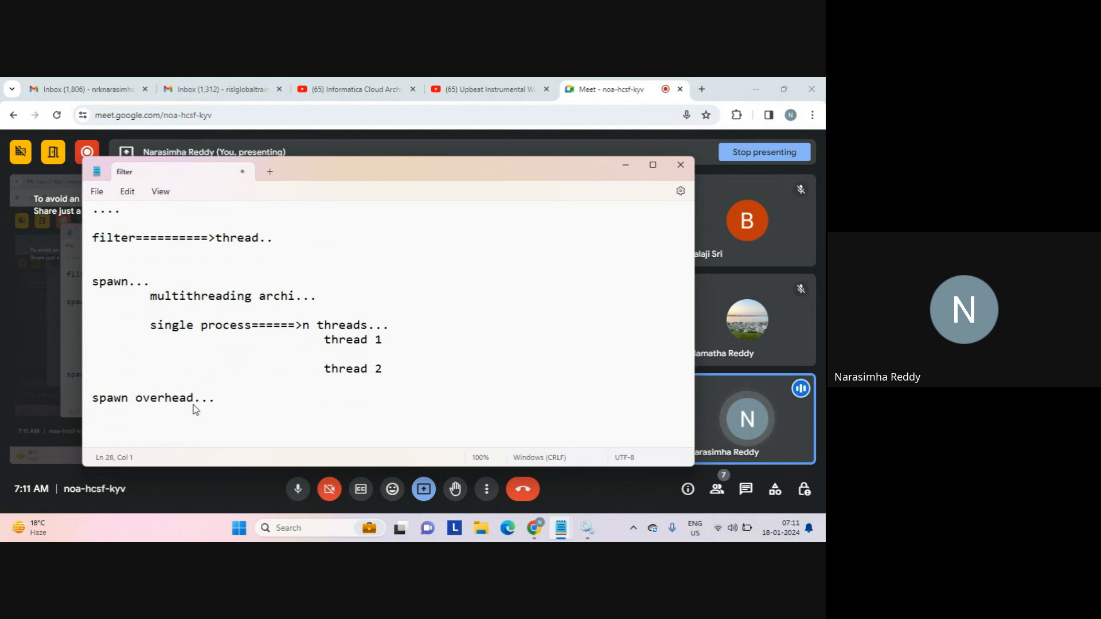
text(1 min)
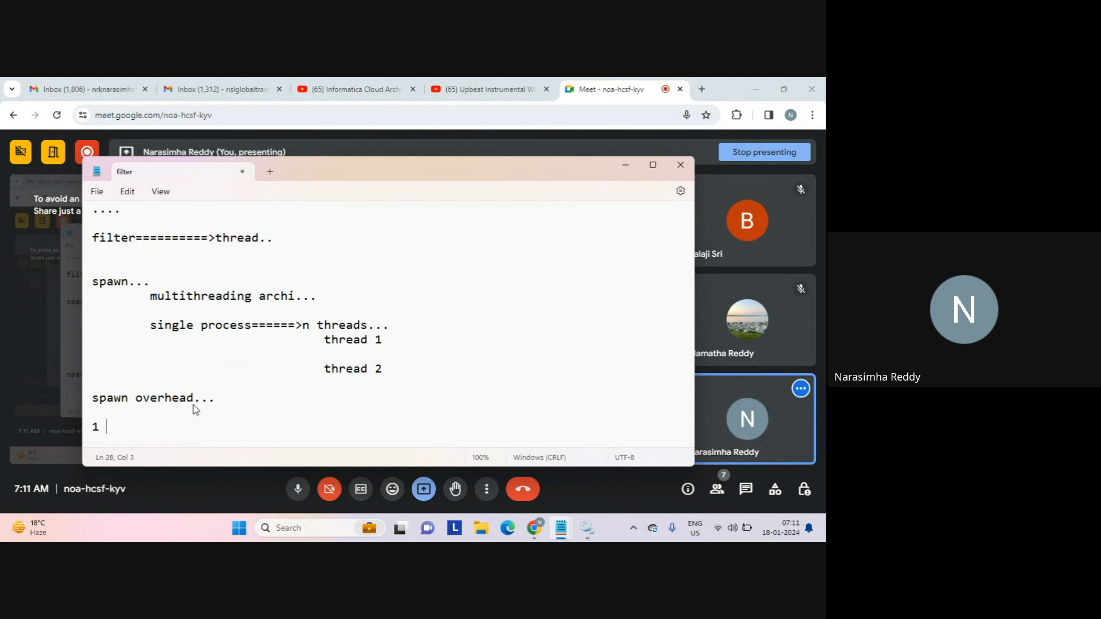
key(Return)
text(1 min)
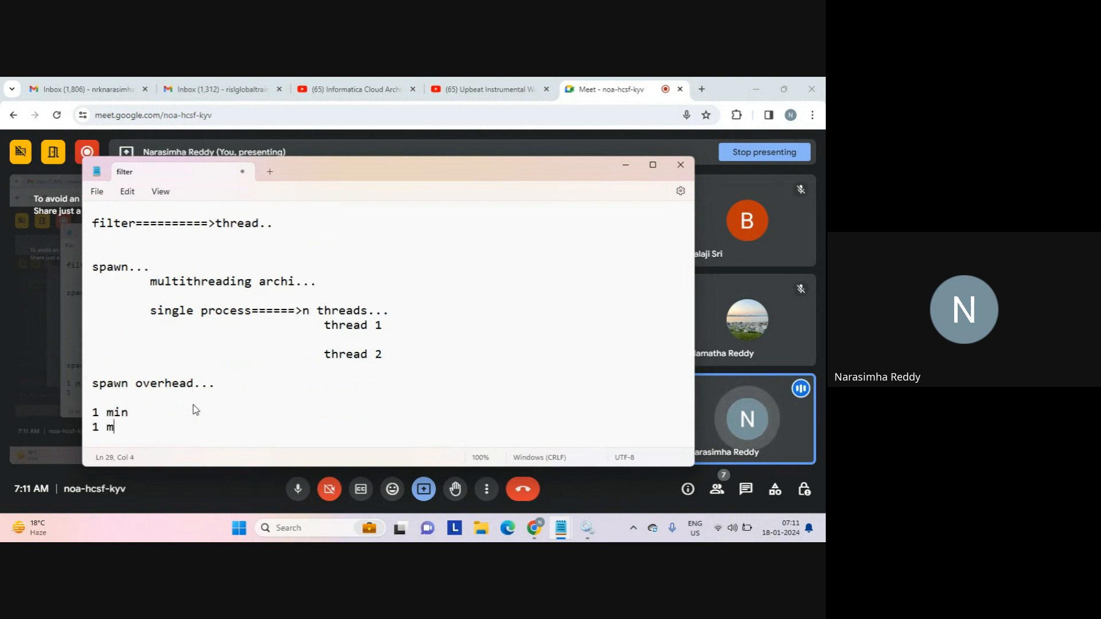
key(Return)
text(=====)
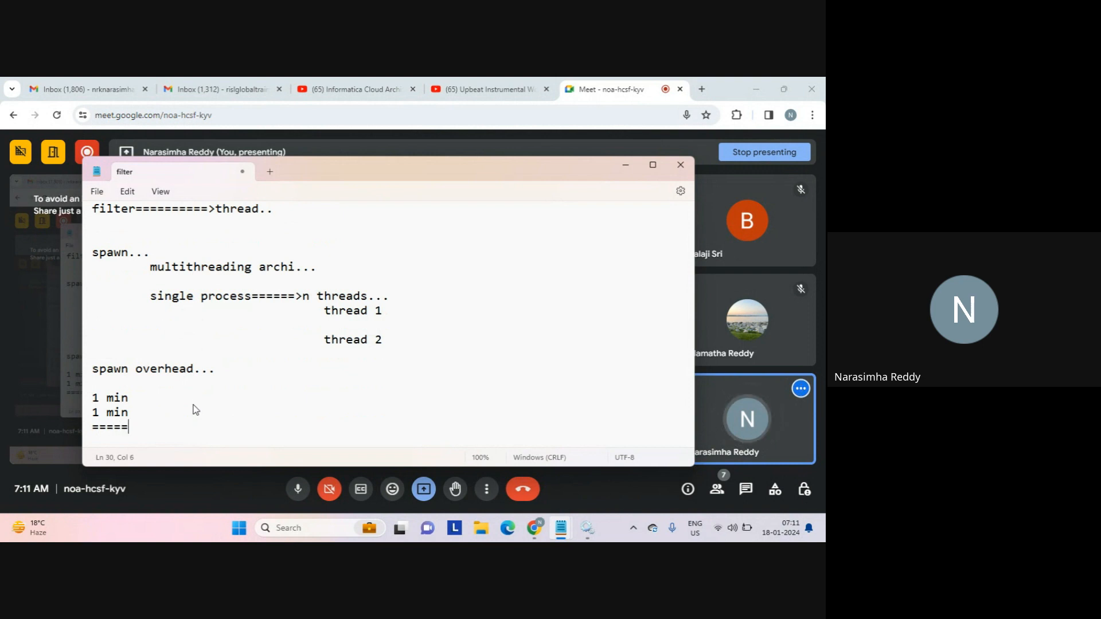
key(Return)
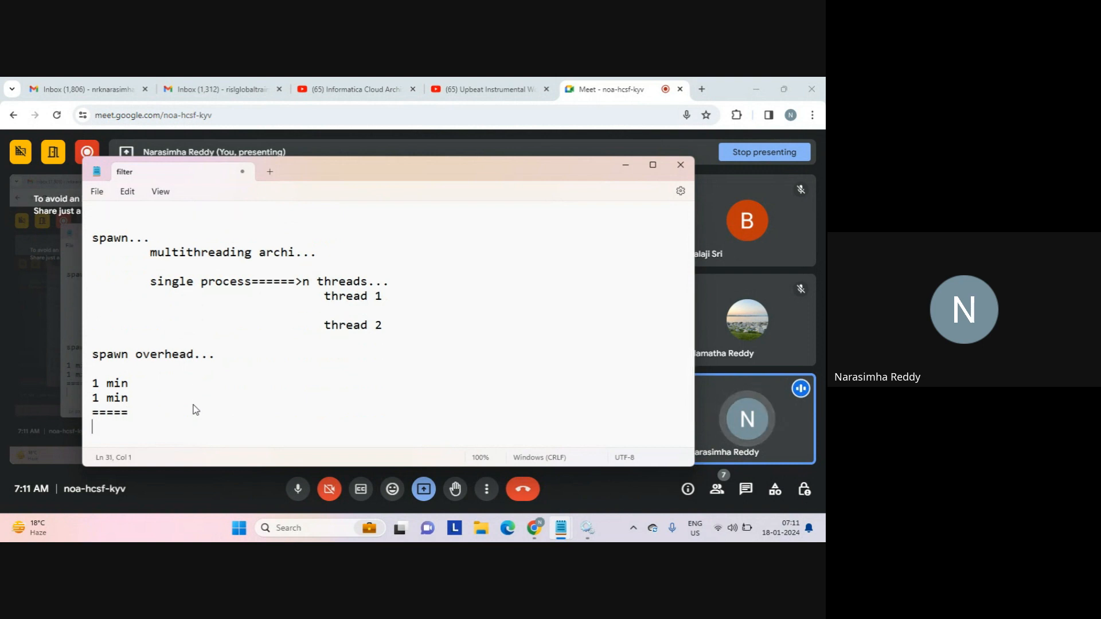
text(2 mins...)
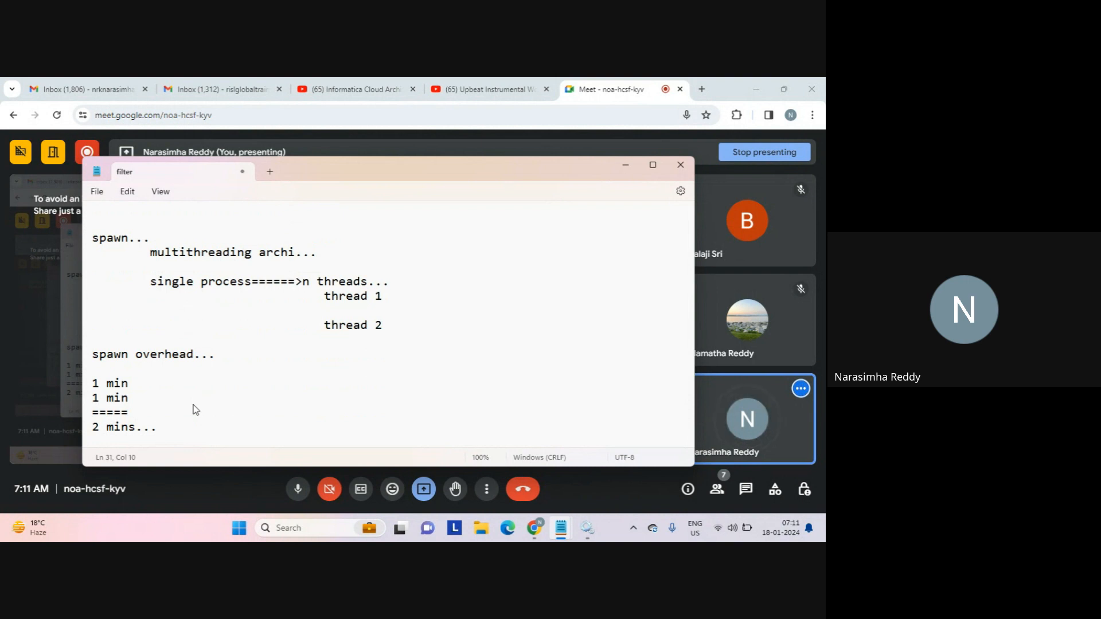
key(Return)
key(Return)
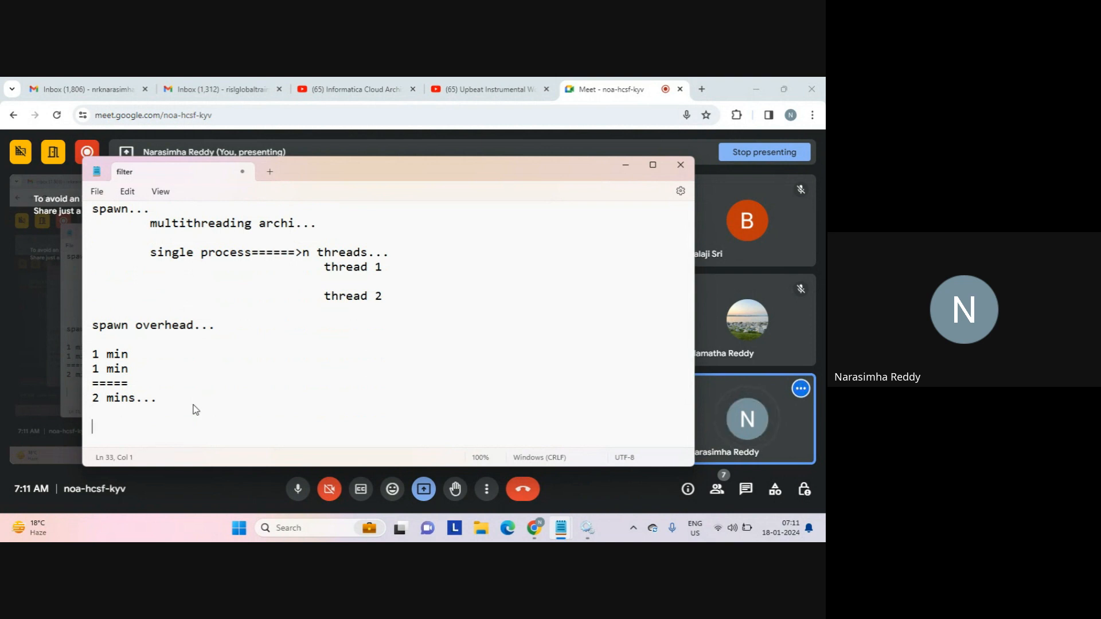
Add '2. data transfer..' with indented 'src=============>thread 1' and '=======>thread 2' lines.
text(2. data )
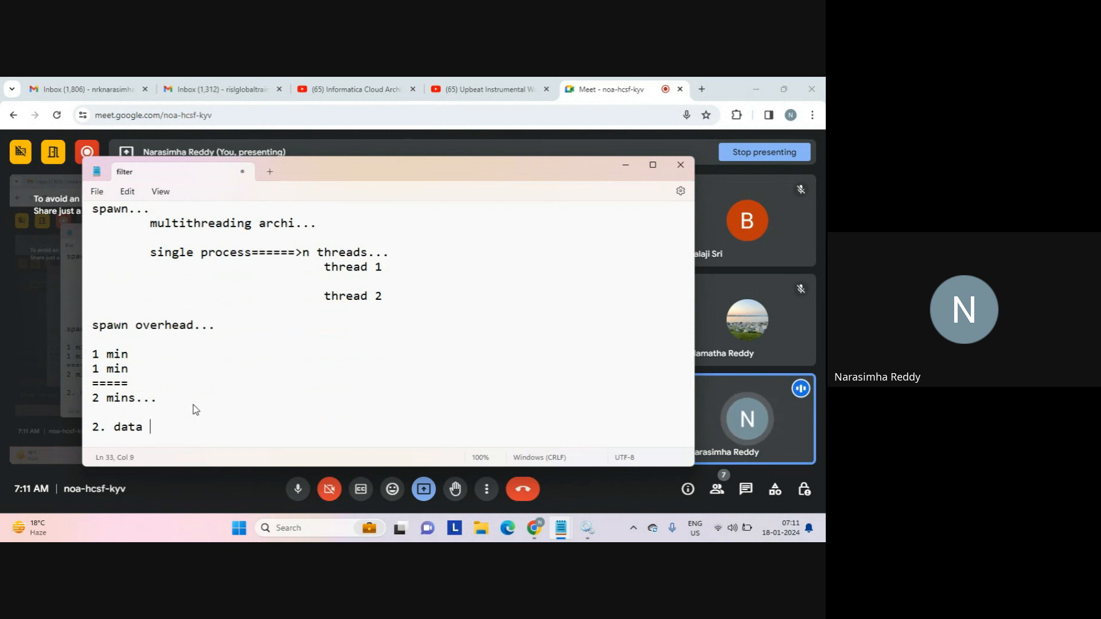
text(transfer)
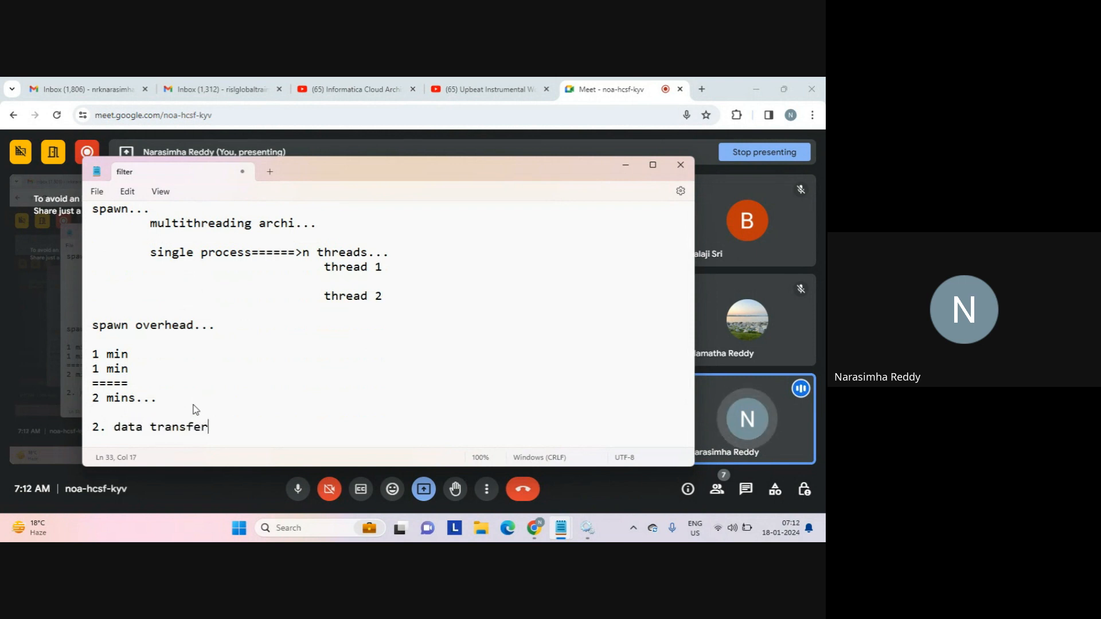
text(..)
key(Return)
key(Return)
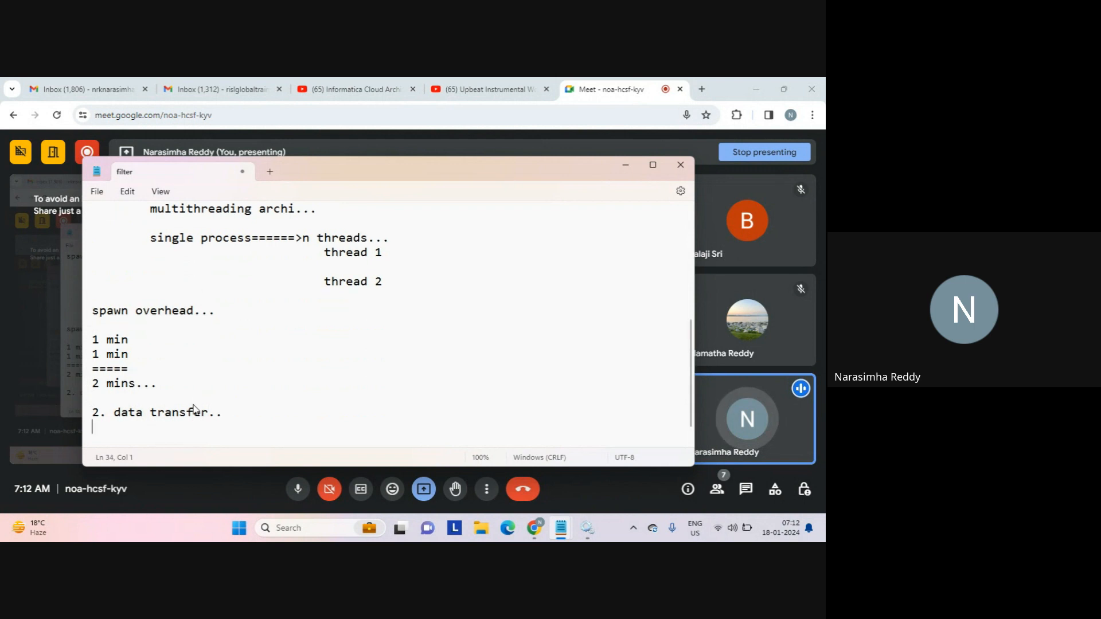
key(Tab)
text(s)
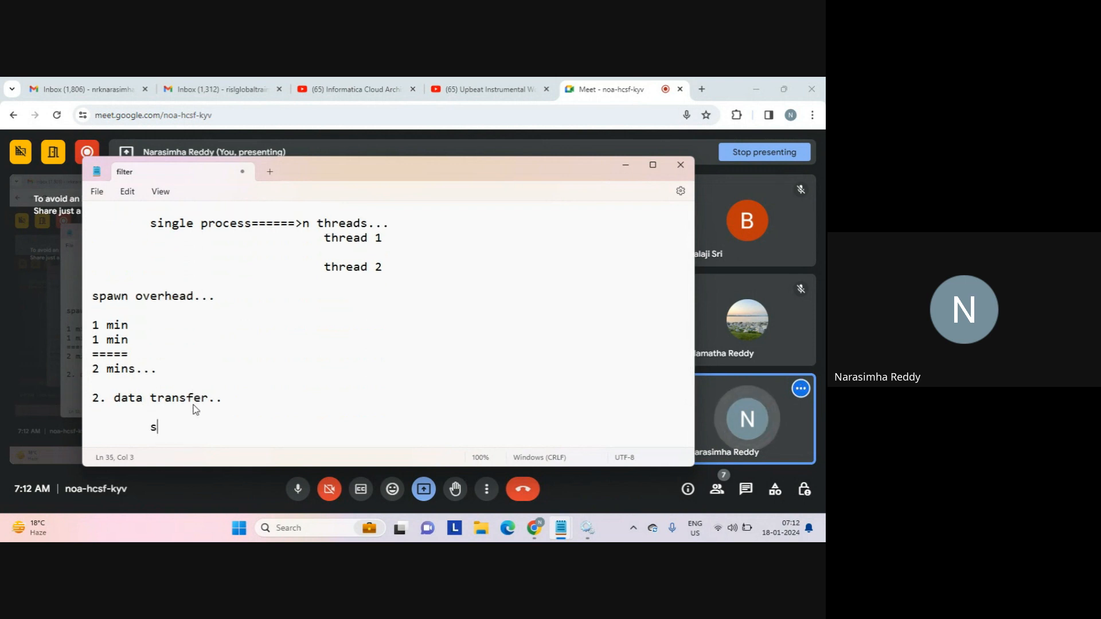
text(rc=============)
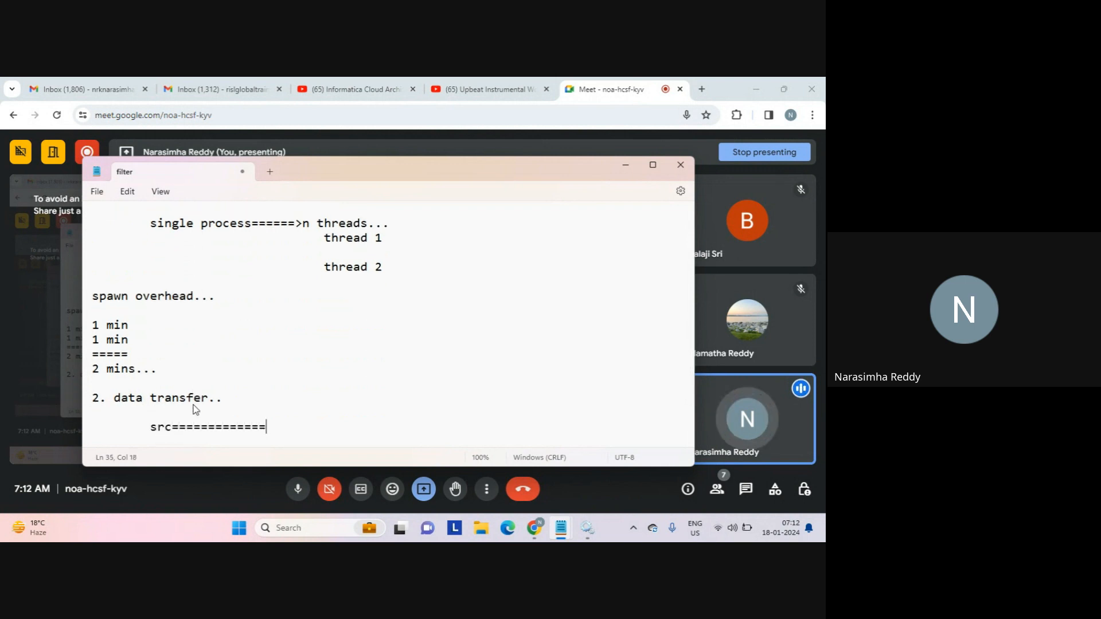
text(>thread 1)
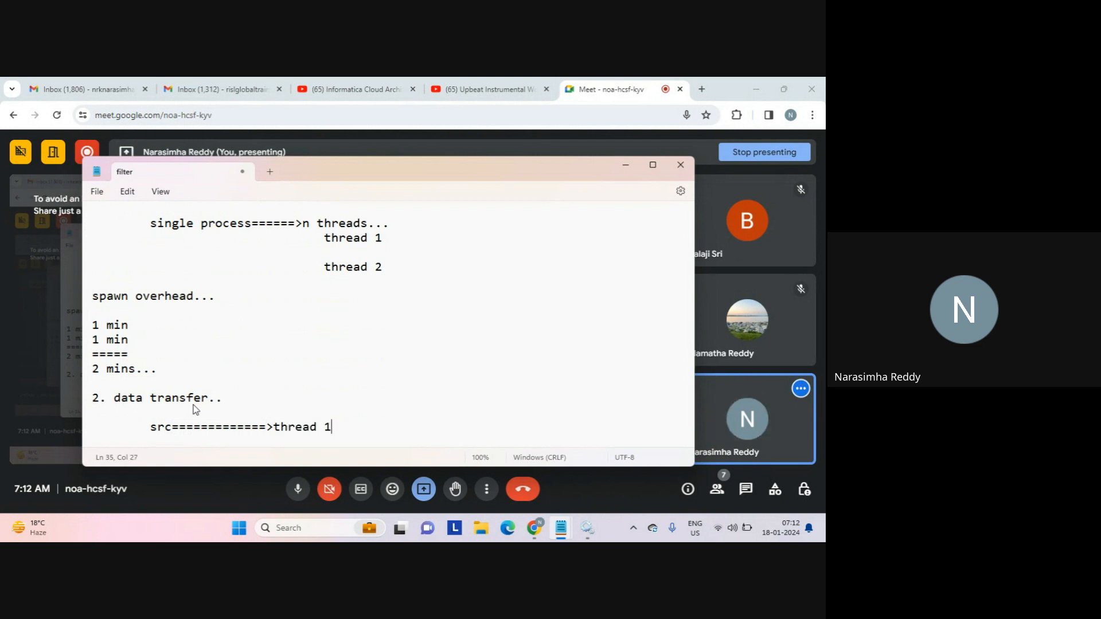
key(Return)
key(Tab)
key(Tab)
text(=======)
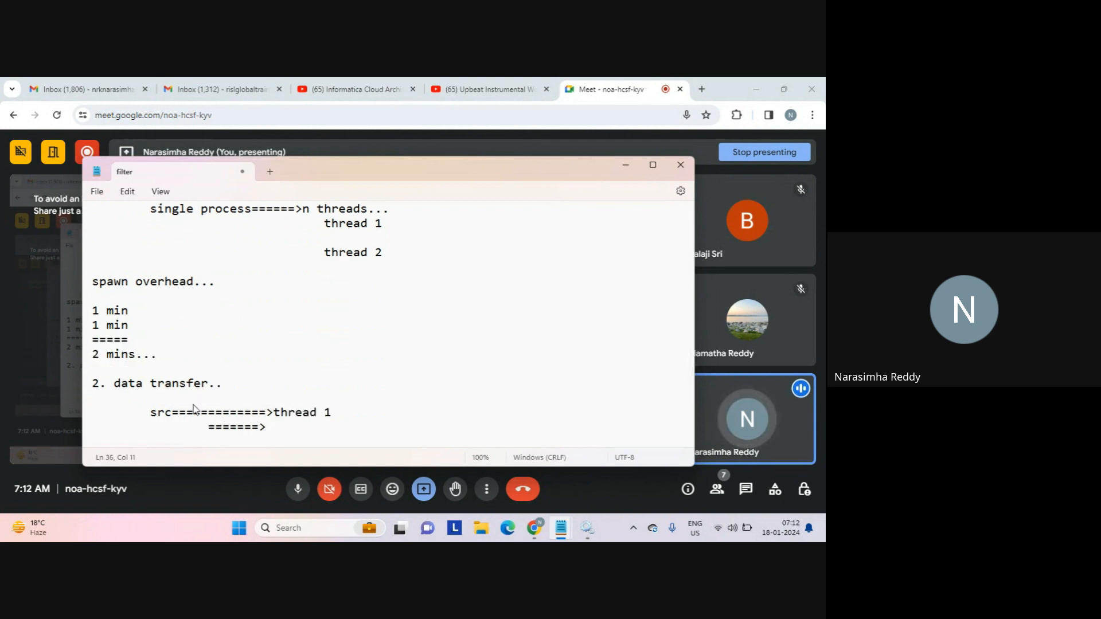
text(>thread 2)
key(Return)
key(Return)
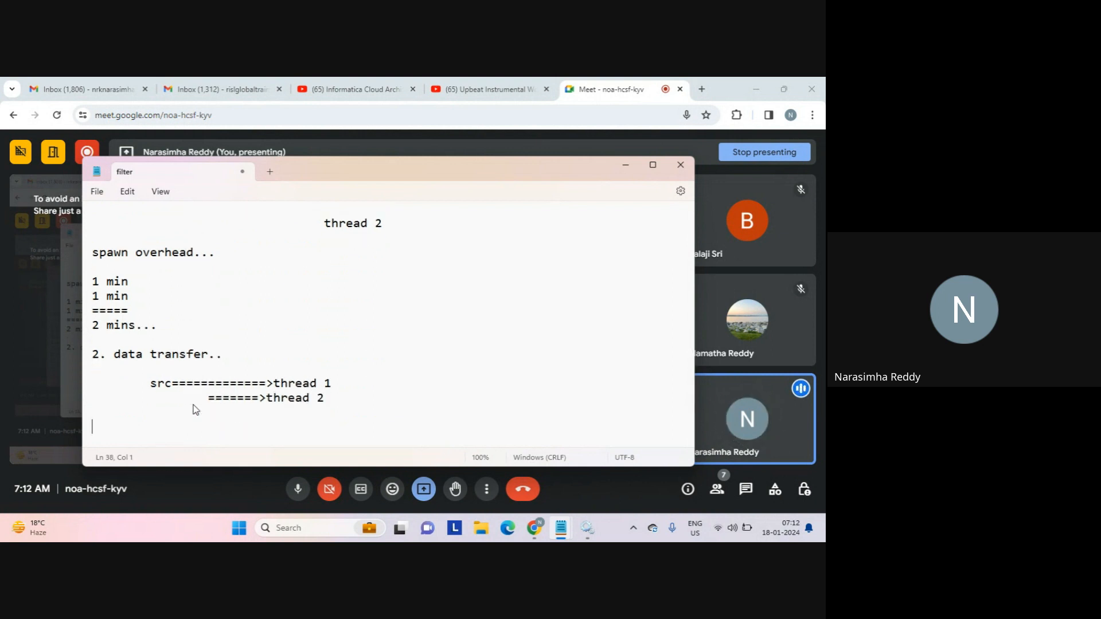
Lengthen the thread 2 arrow with '=====' so it runs continuously from under src.
click(317, 374)
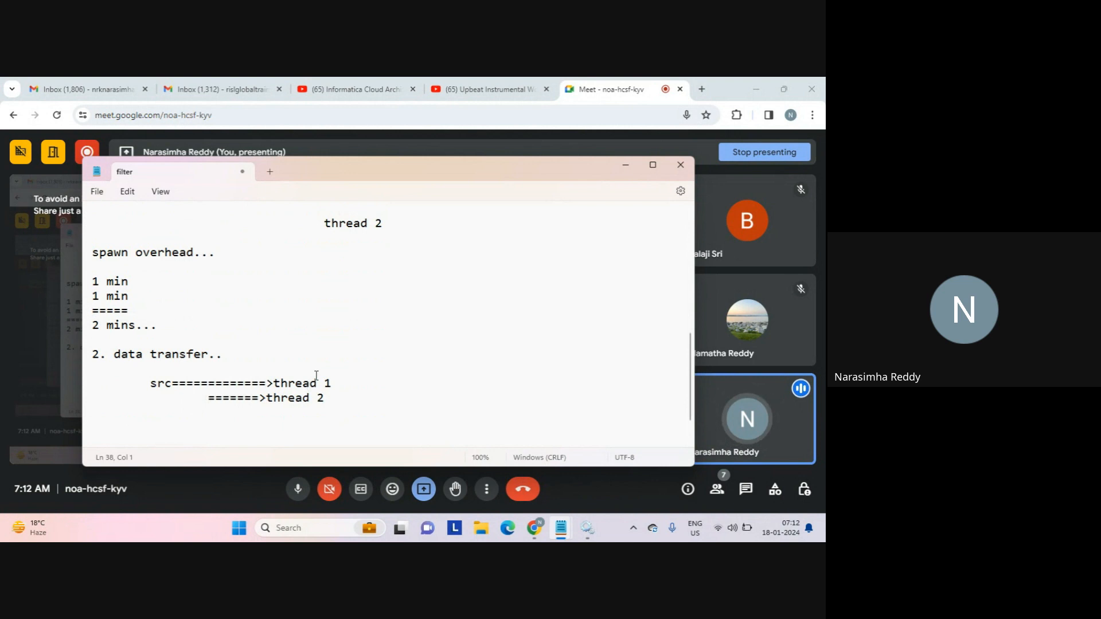
click(179, 383)
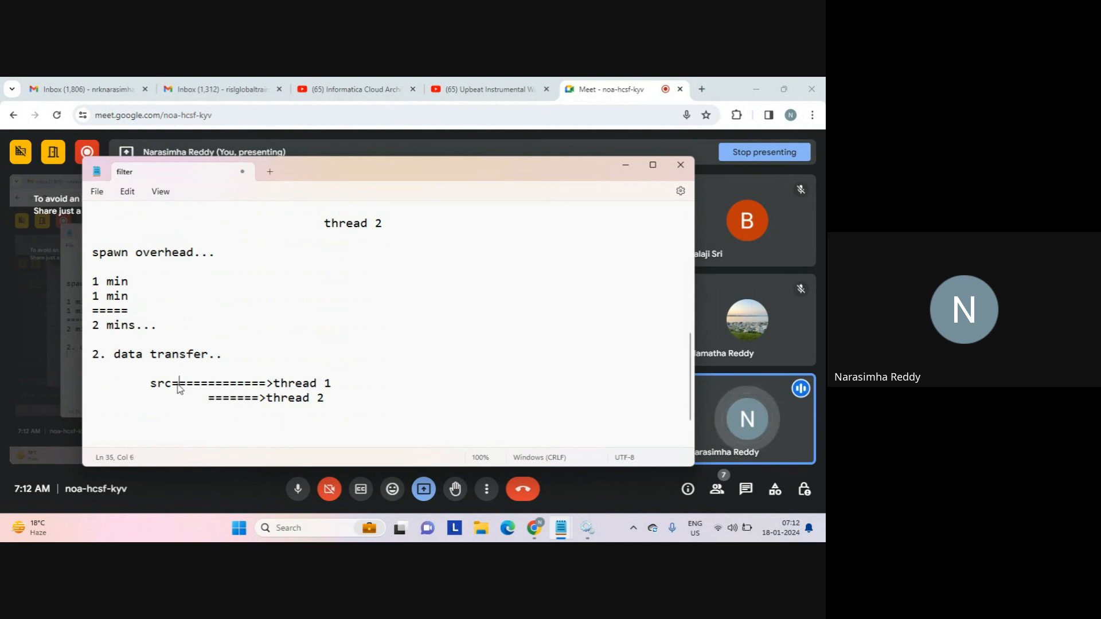
click(217, 383)
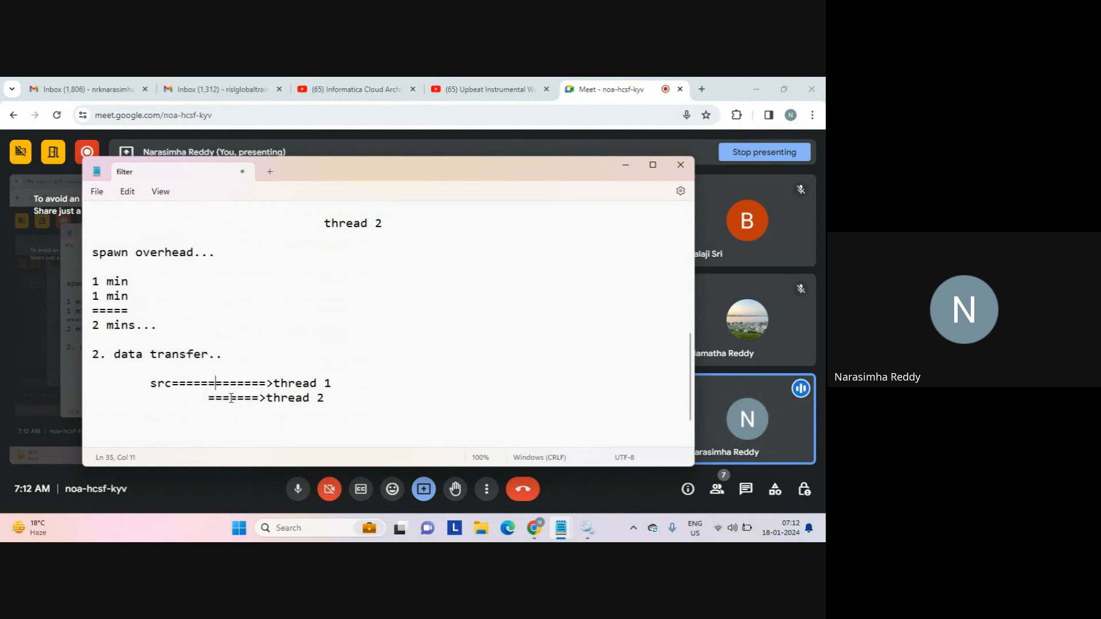
click(164, 395)
text(=====)
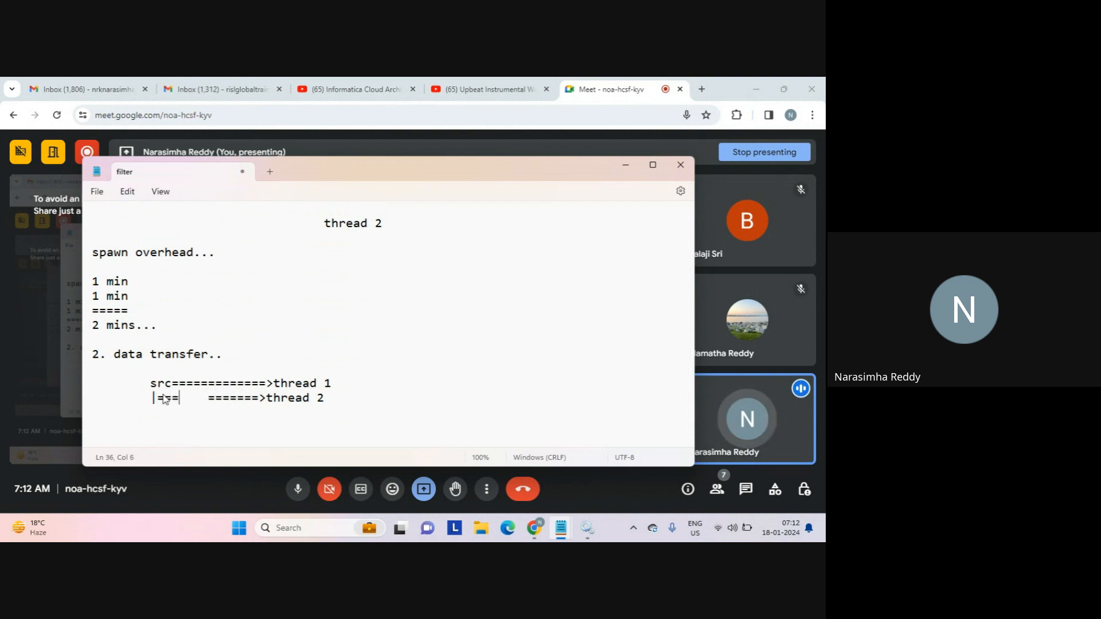
key(Delete)
key(Delete)
key(Delete)
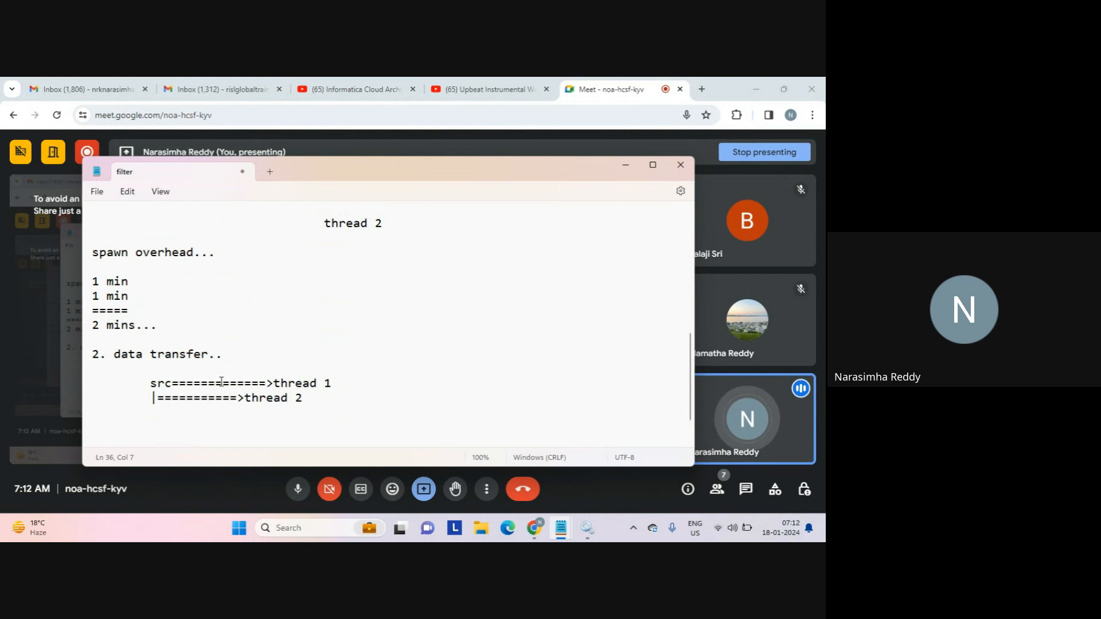
Insert an indented '1 mn' label above the src arrow line.
click(163, 374)
key(Return)
key(Tab)
text(1)
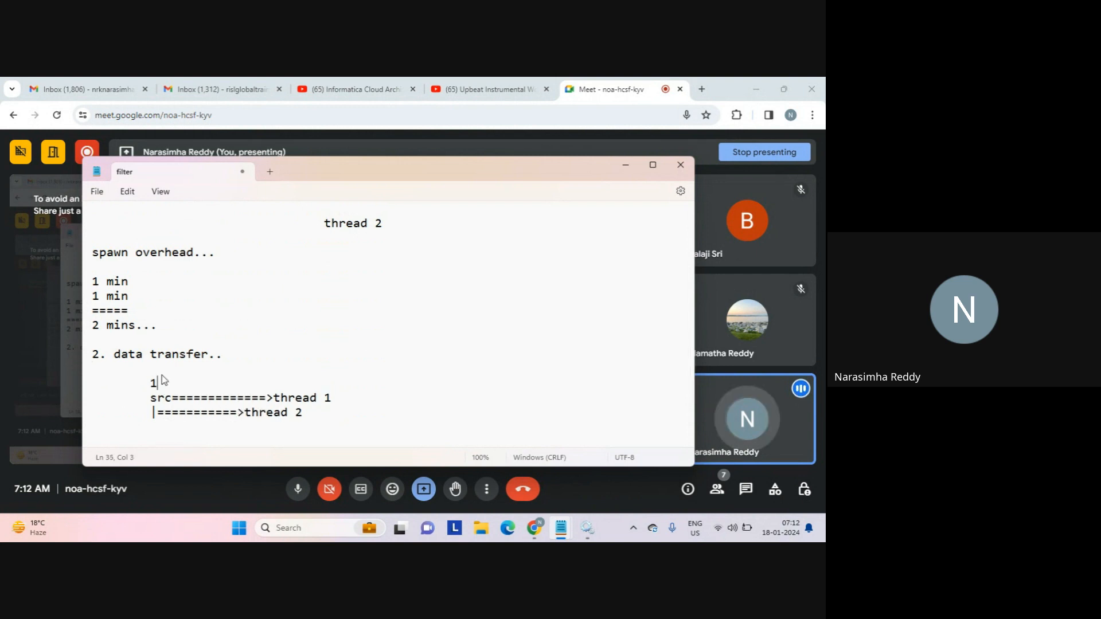
text( mn)
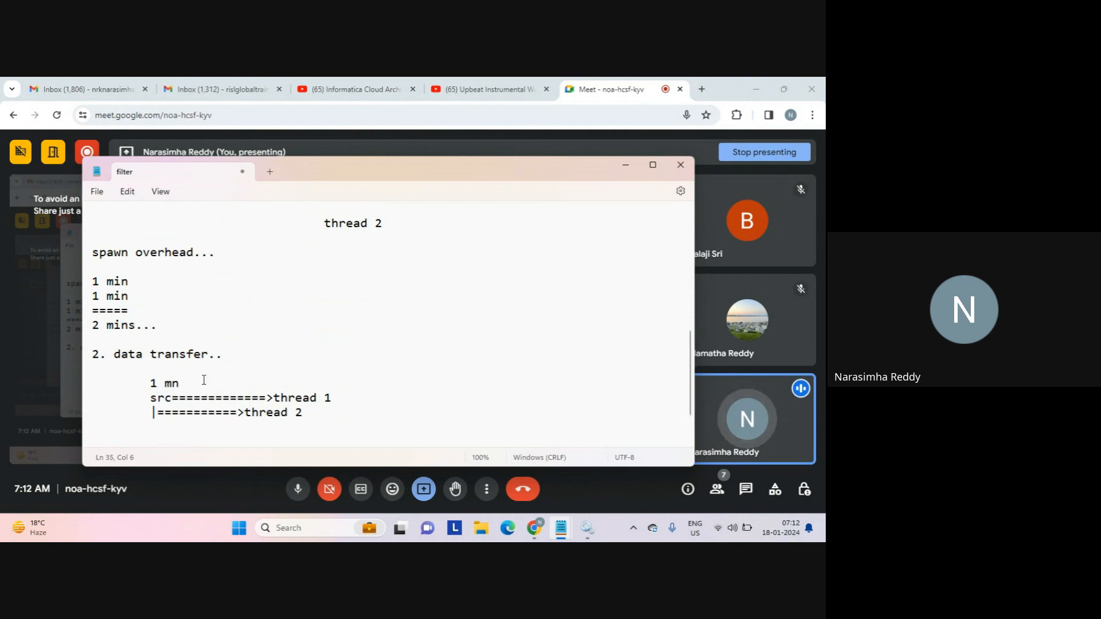
click(296, 399)
double_click(265, 414)
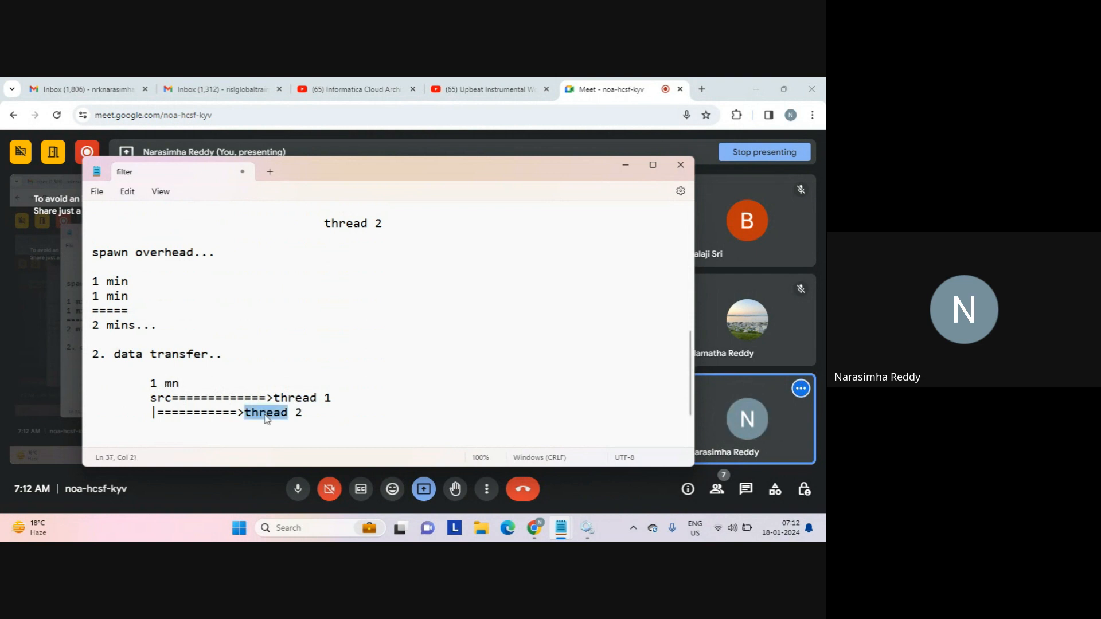
click(225, 434)
key(Return)
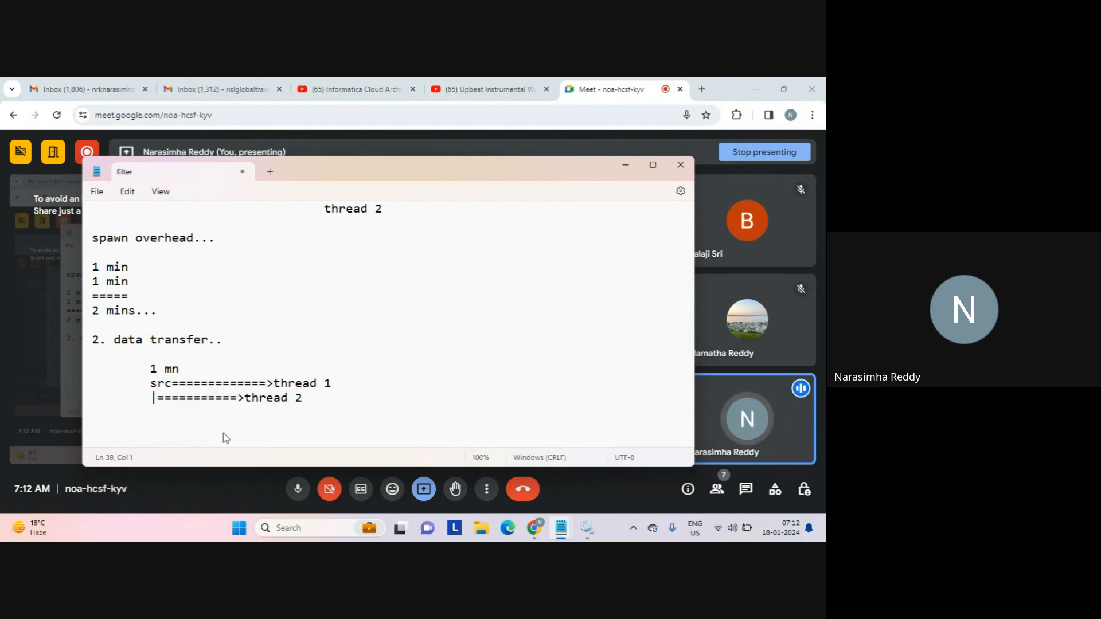
Type the timing line '1 mn: 10' below the data transfer diagram.
text(1 min)
key(BackSpace)
key(BackSpace)
text(n:)
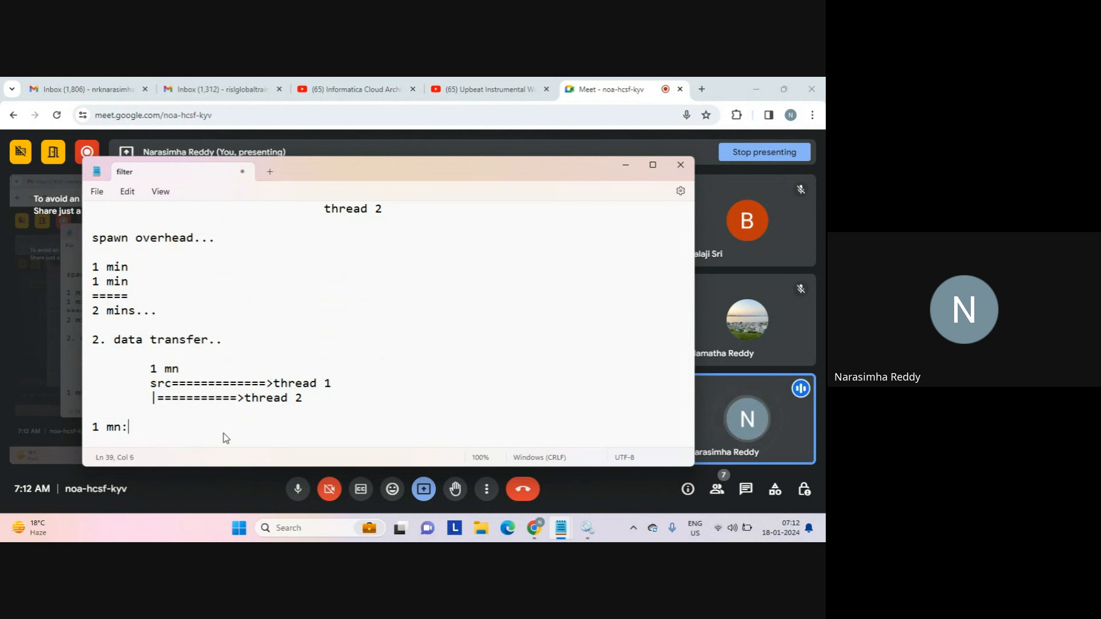
text( 10)
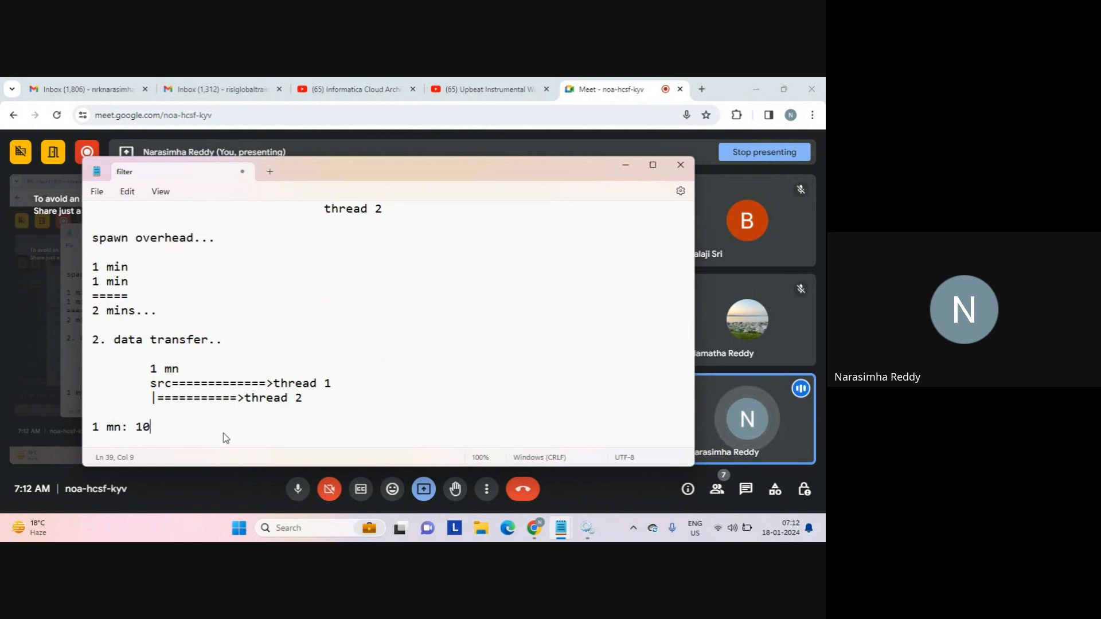
key(Return)
key(Return)
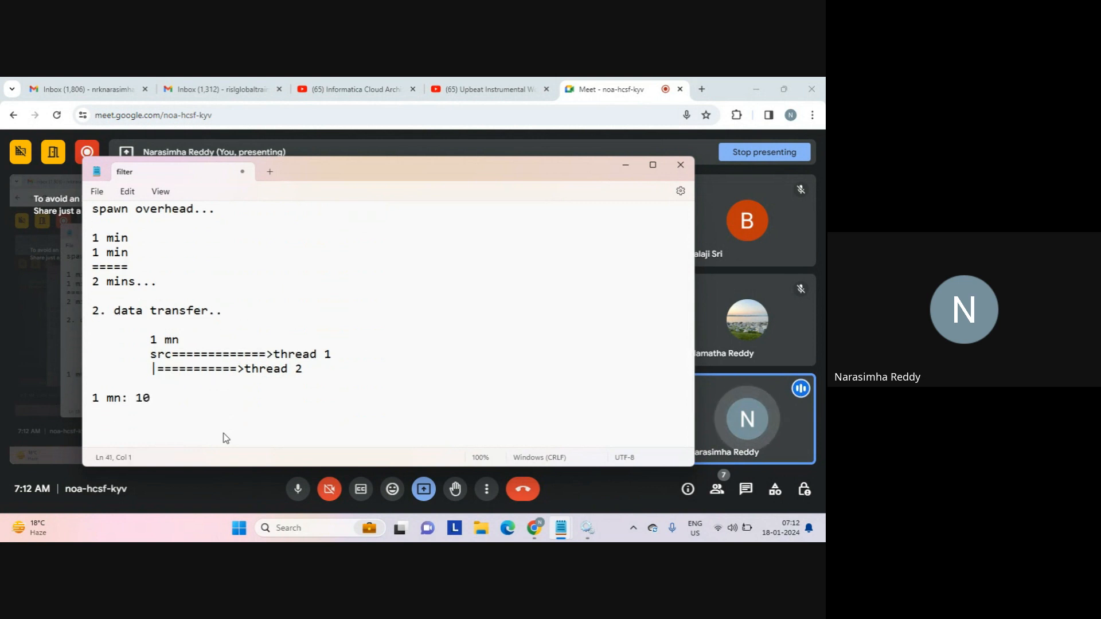
double_click(234, 355)
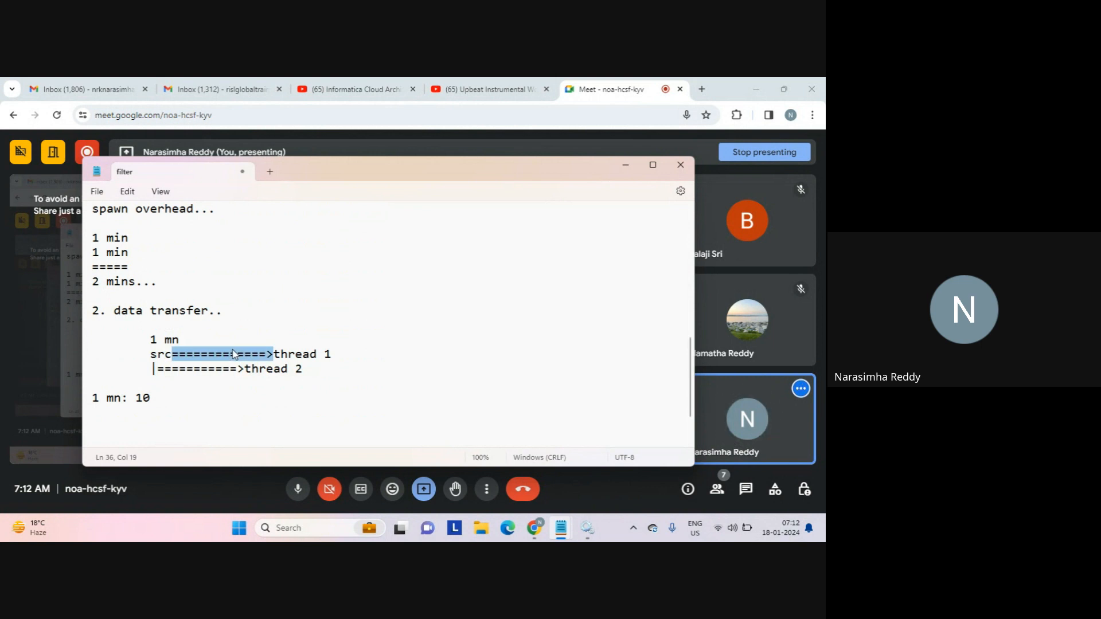
double_click(209, 369)
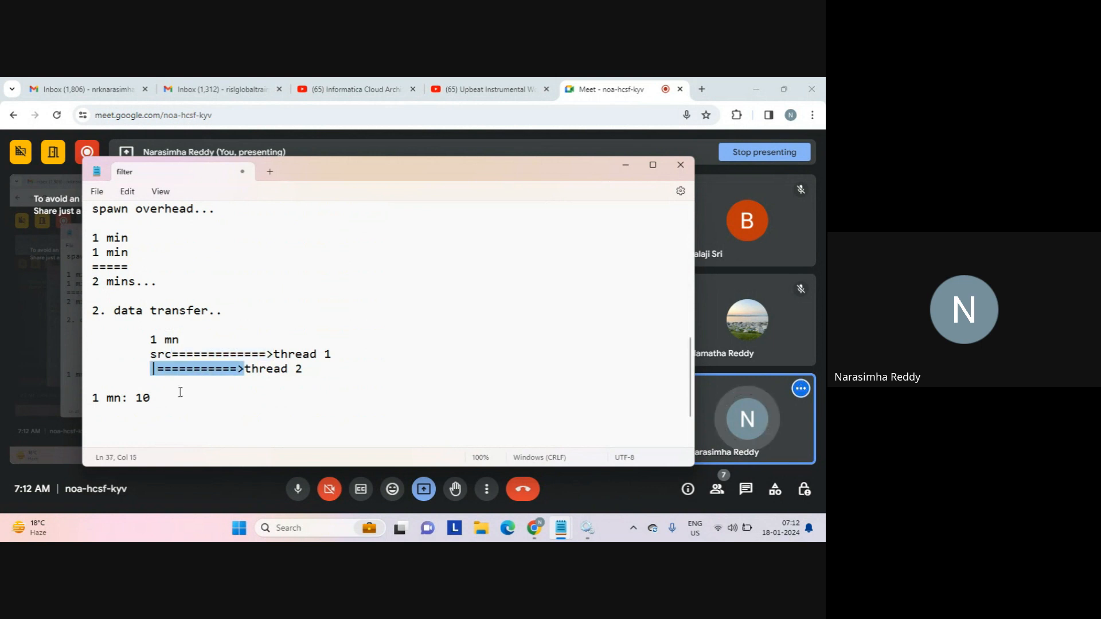
click(151, 414)
Add '1 min: 10', a '====' separator and the total '20 mins...'.
text(1 min)
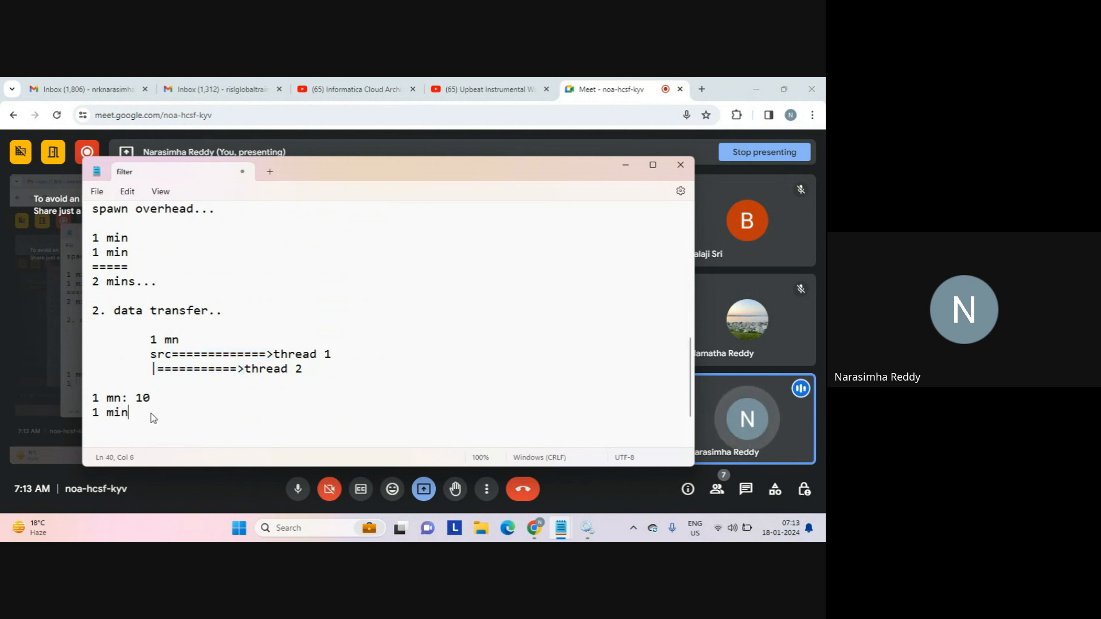
text(: 10)
key(Return)
text(====)
key(Return)
text(2)
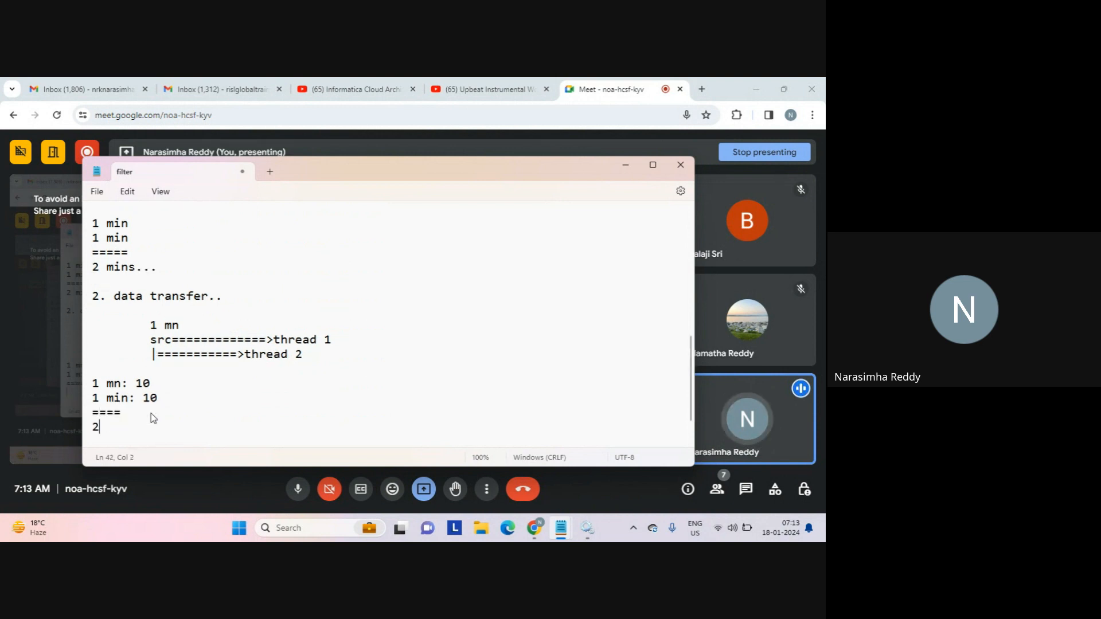
text(0 mins...)
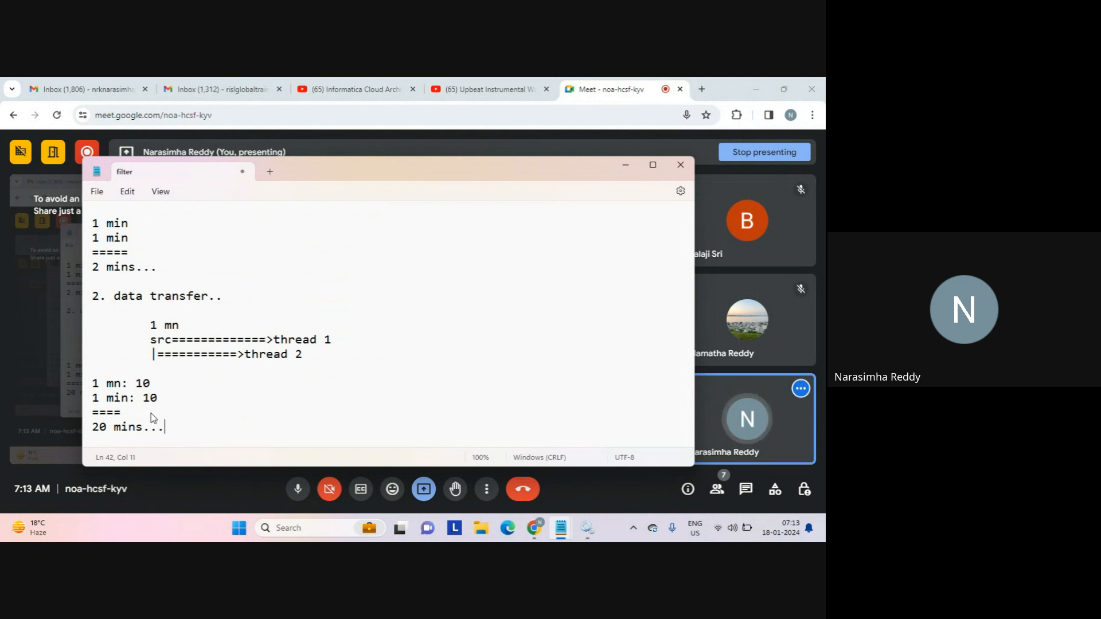
key(Return)
key(Return)
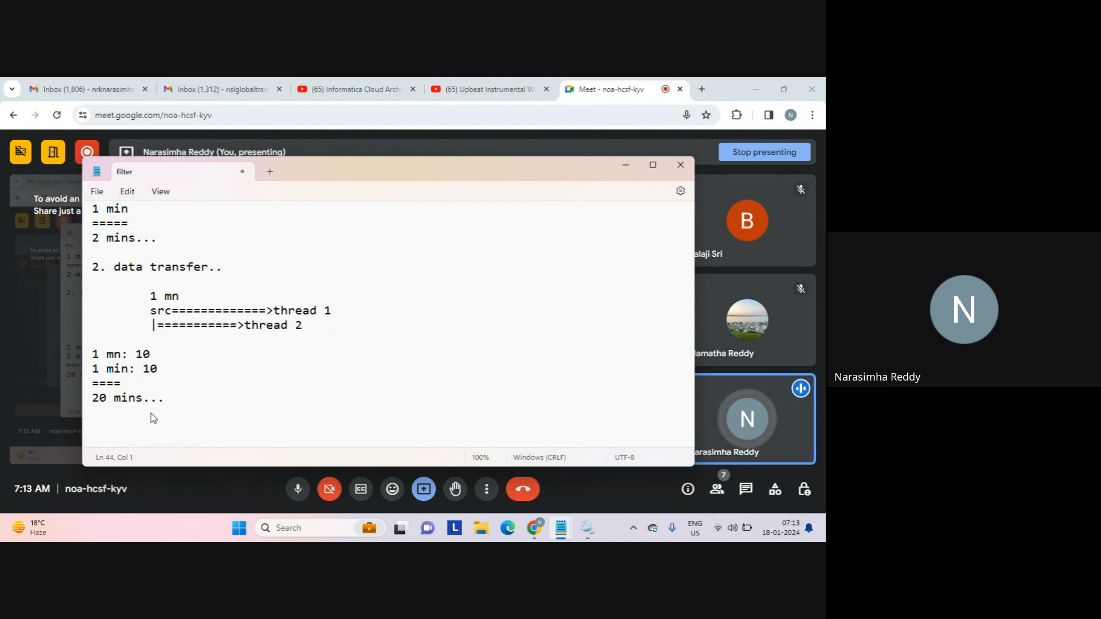
key(Return)
key(Return)
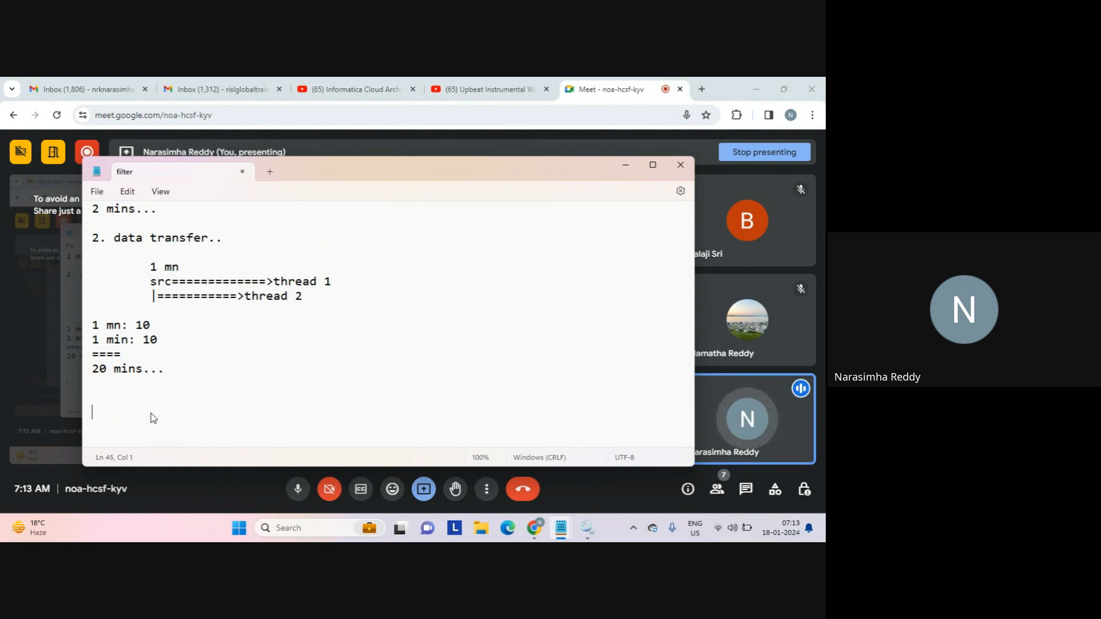
Type the two 'if' lines and move to a new line below the second one.
text(if)
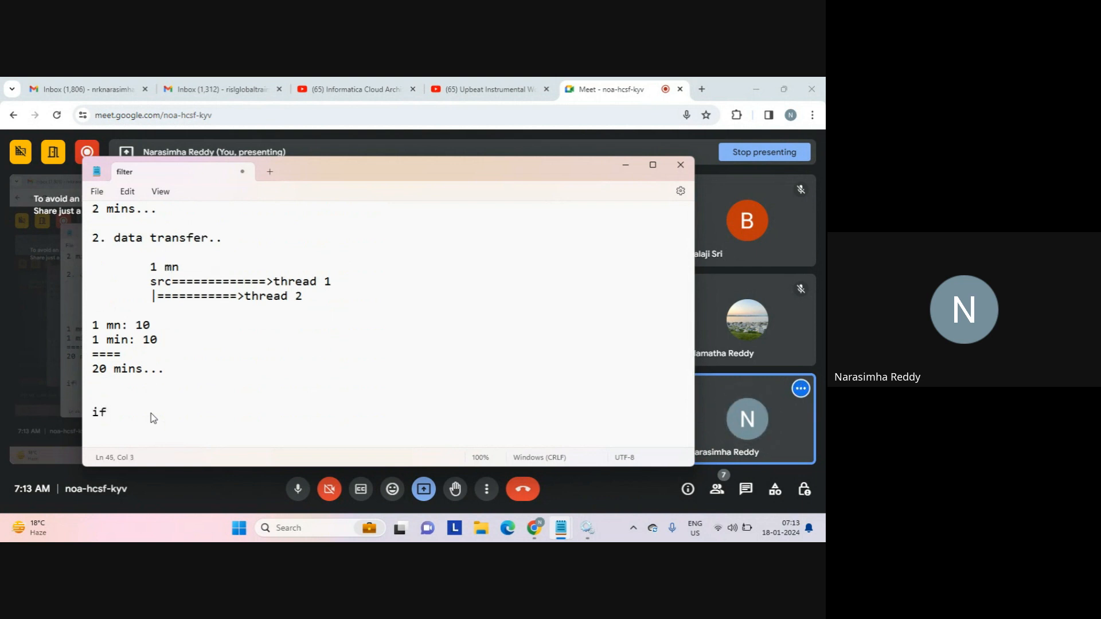
key(Return)
key(Return)
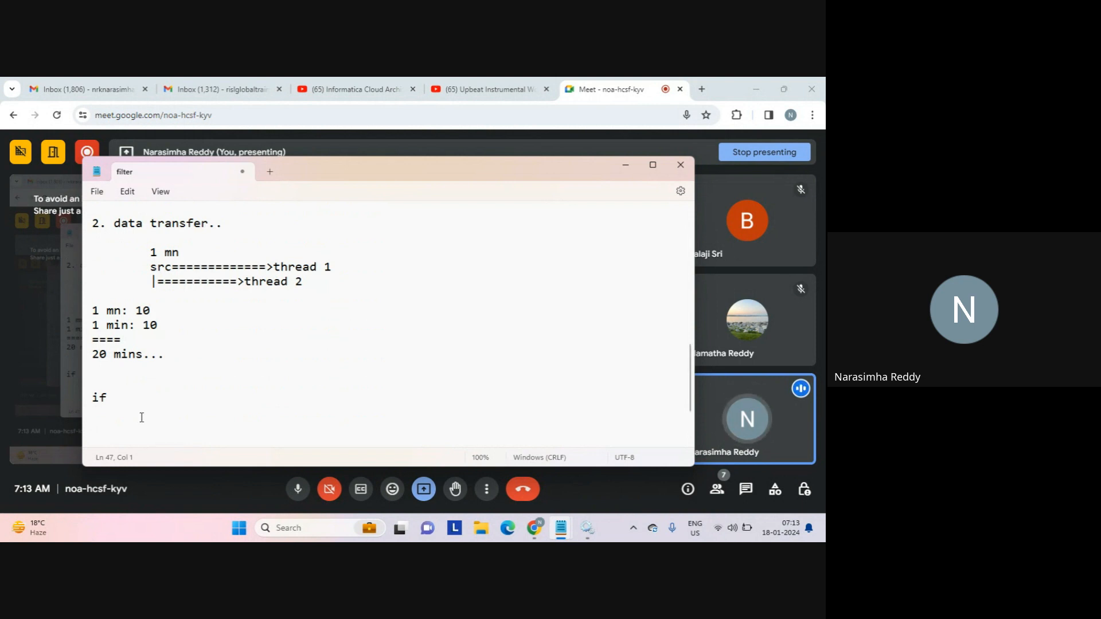
text(if)
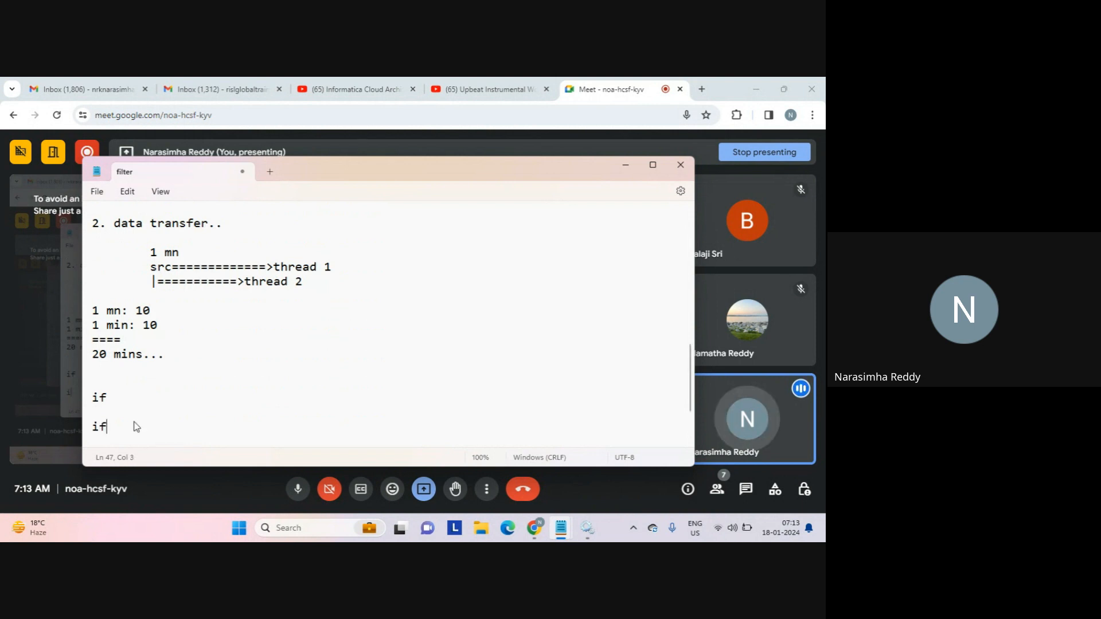
key(Return)
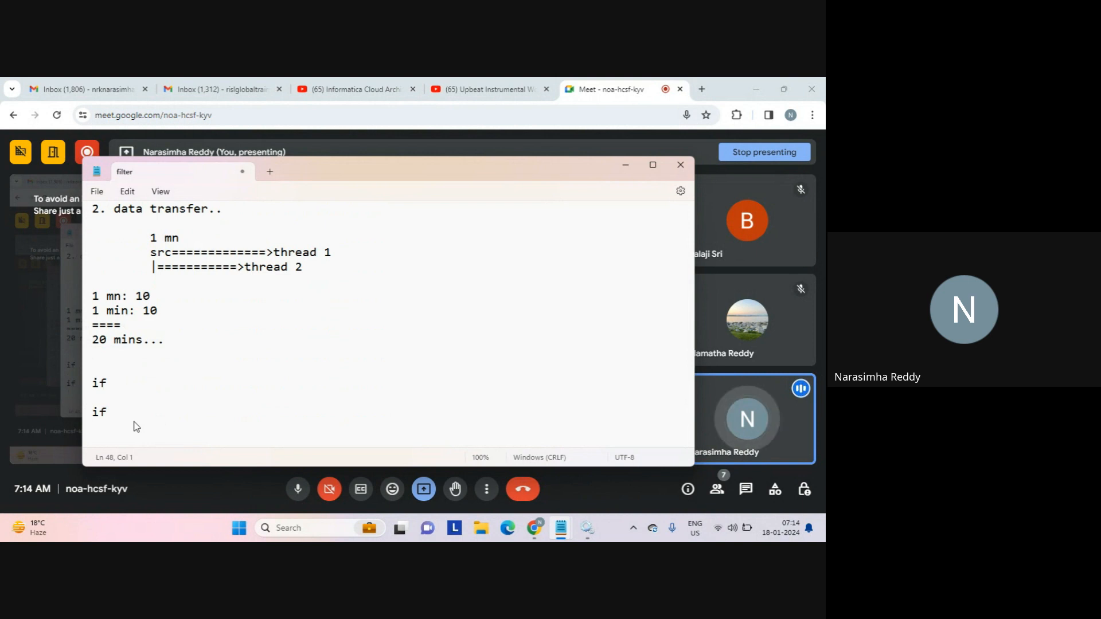
click(121, 413)
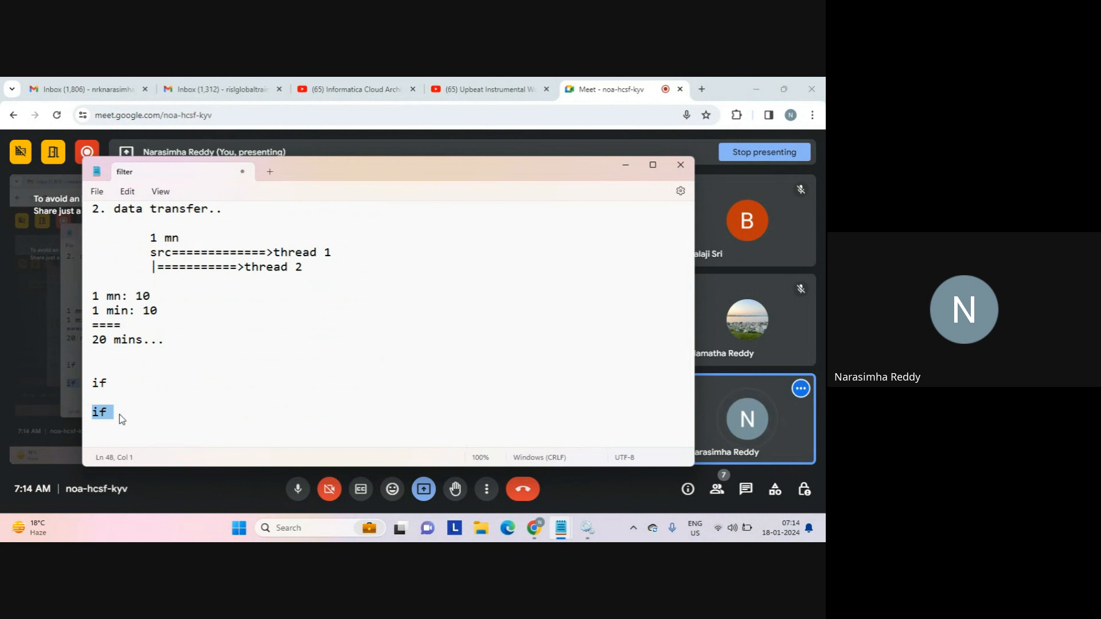
key(Down)
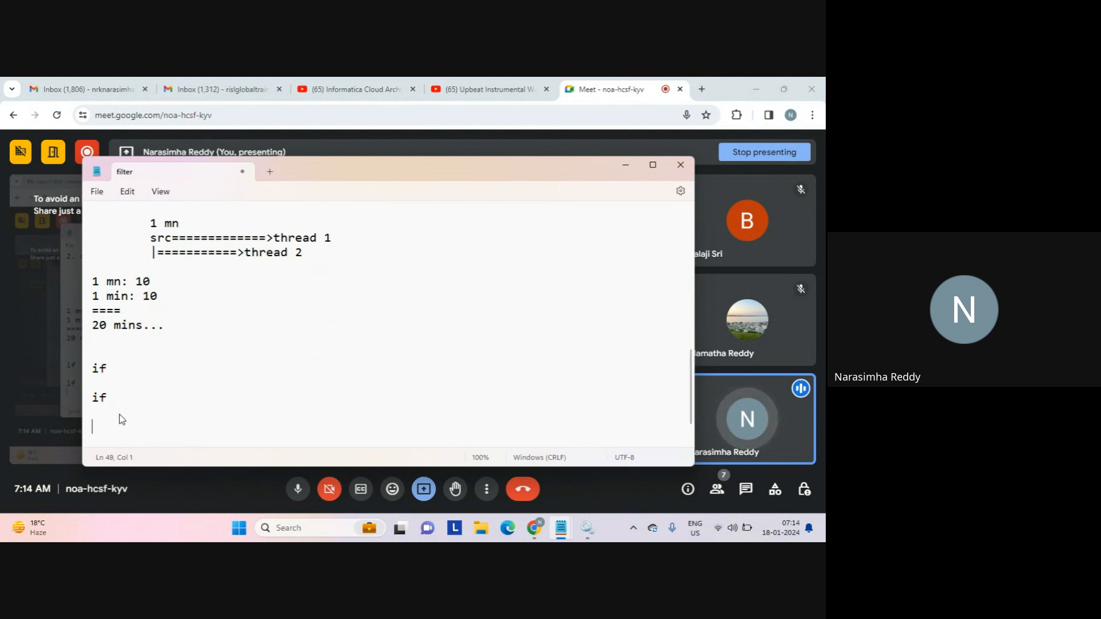
Add a '?' line and an 'if else' line, leaving blank space beneath.
text(?)
key(Return)
key(Return)
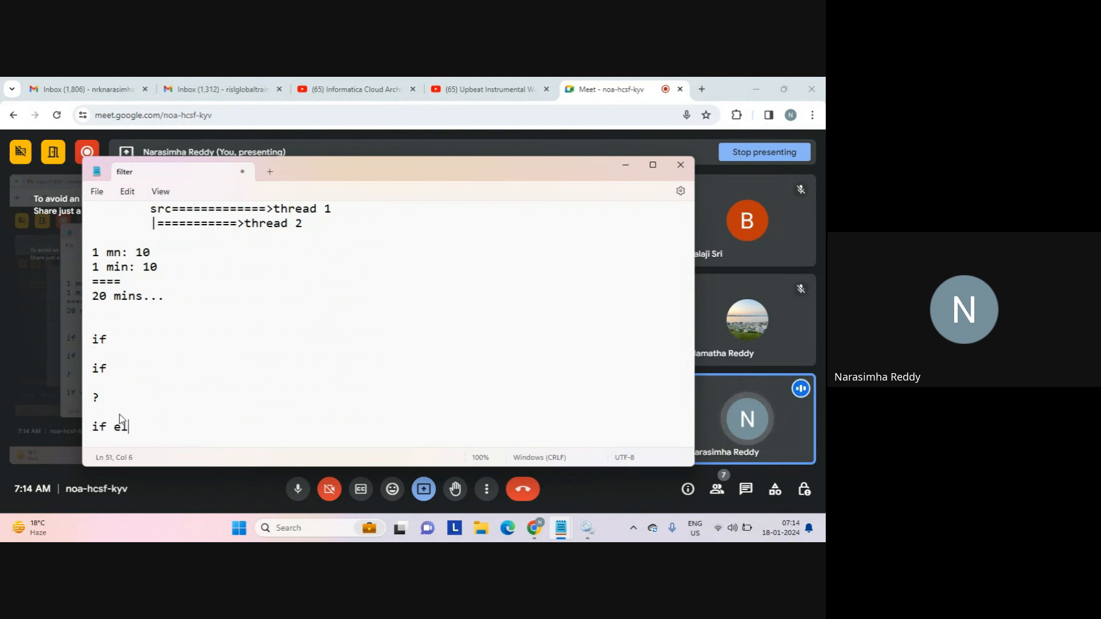
text(if els)
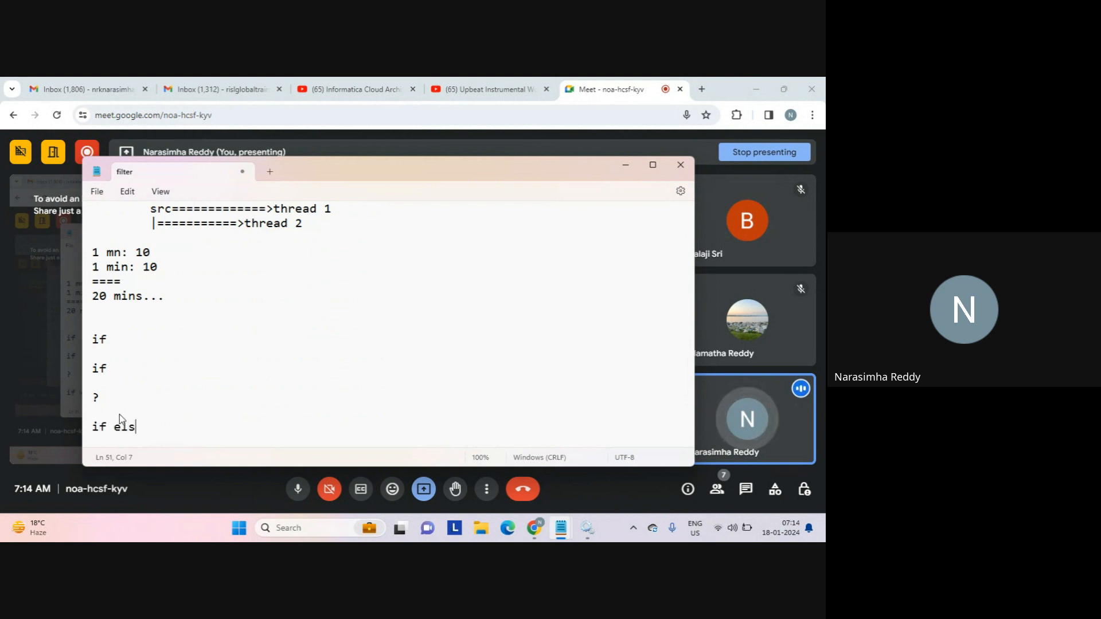
text(e)
key(Return)
key(Return)
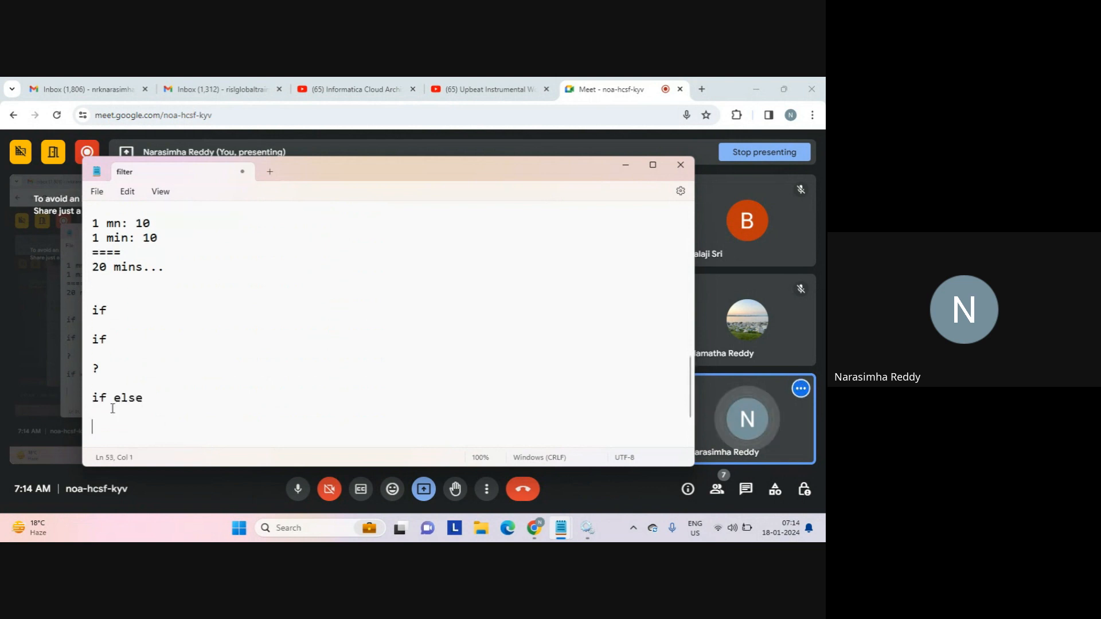
click(131, 398)
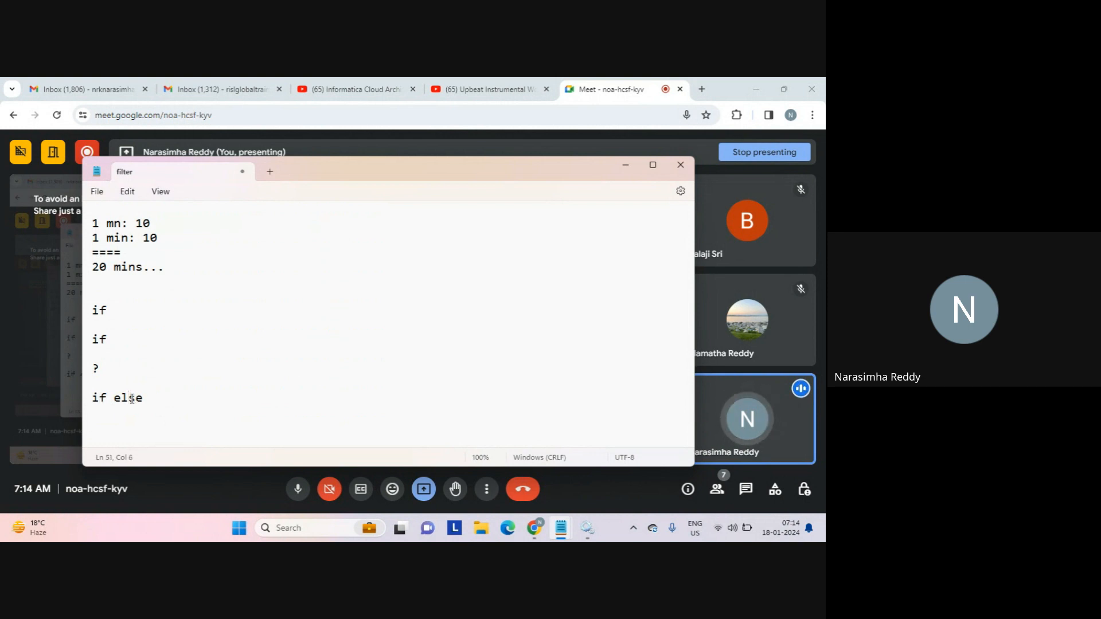
key(ctrl+End)
Type 'else-if ladder...' followed by 'if', 'else if', 'else if' and 'else' lines.
text(else)
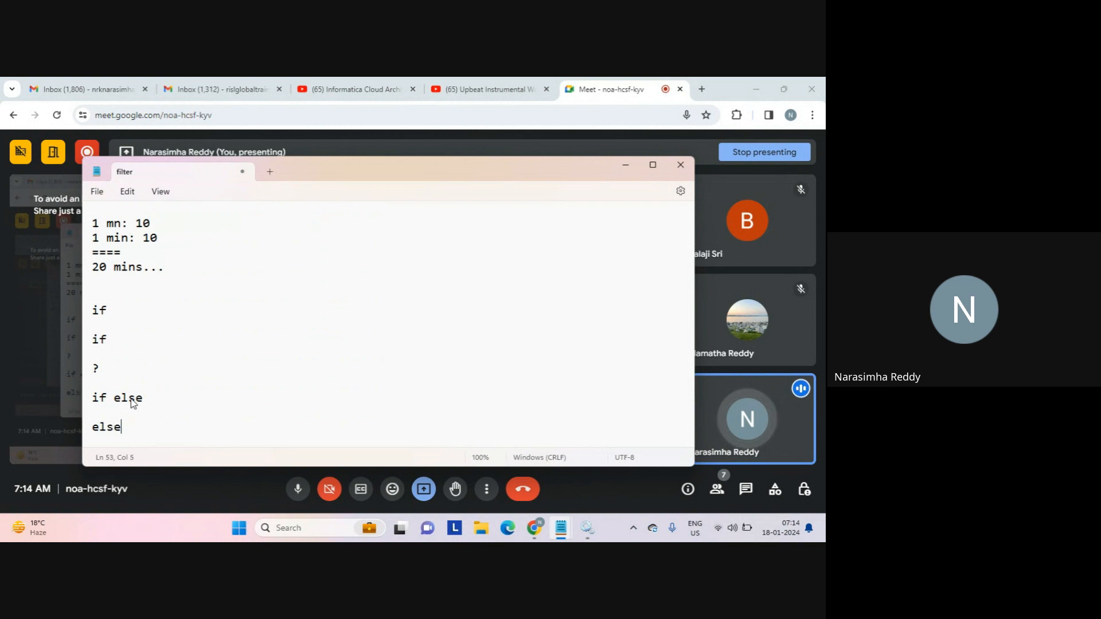
text(-if l)
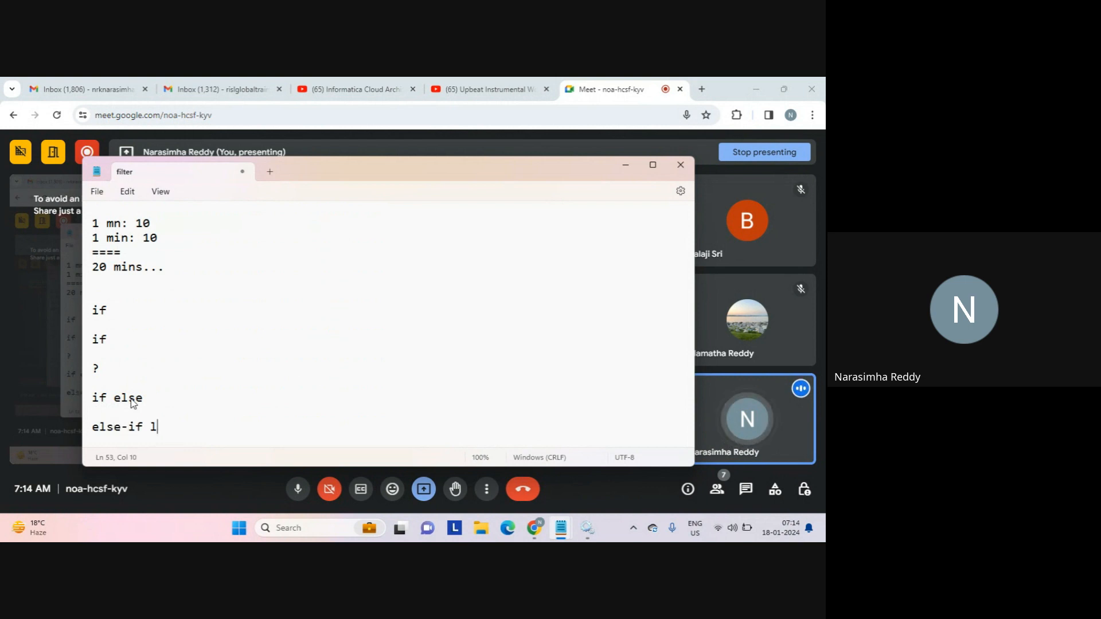
text(adder...)
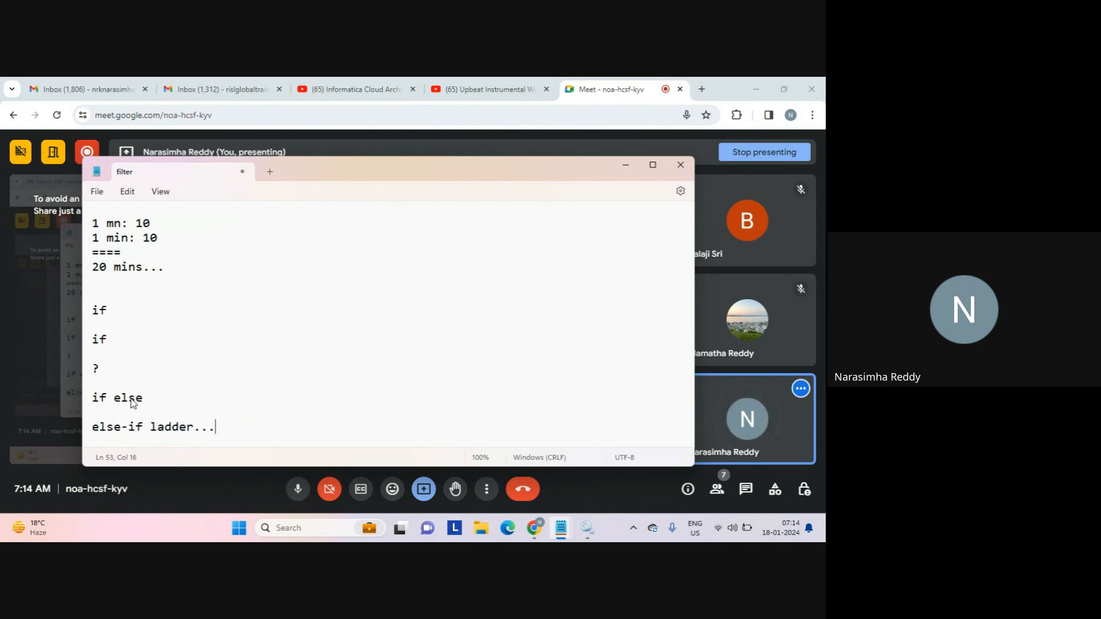
key(Return)
key(Return)
text(if)
key(Return)
key(Return)
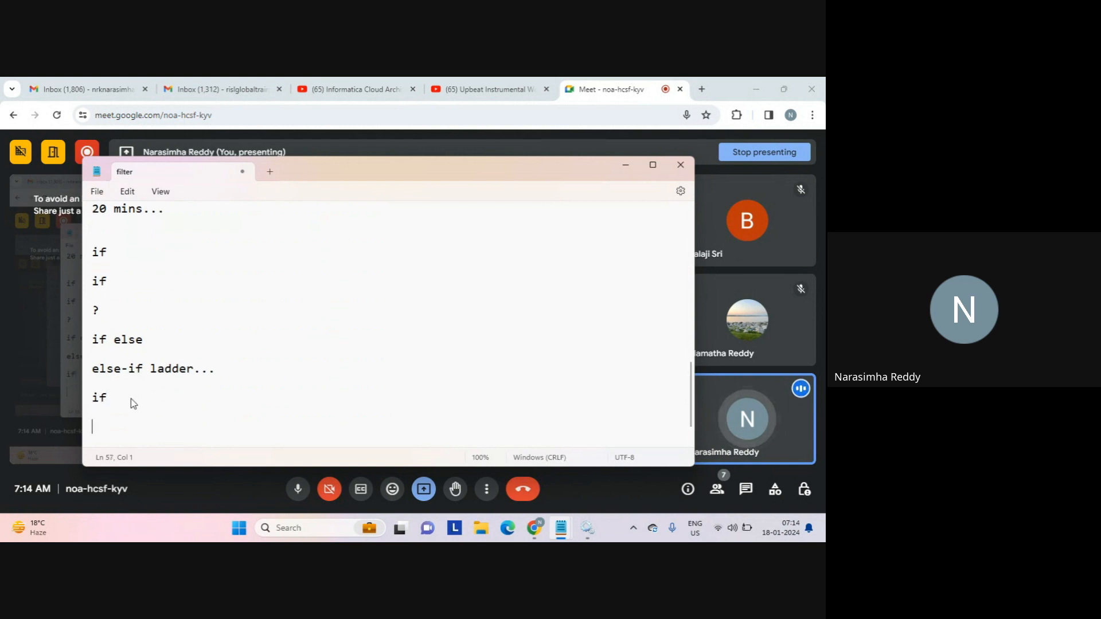
text(else if)
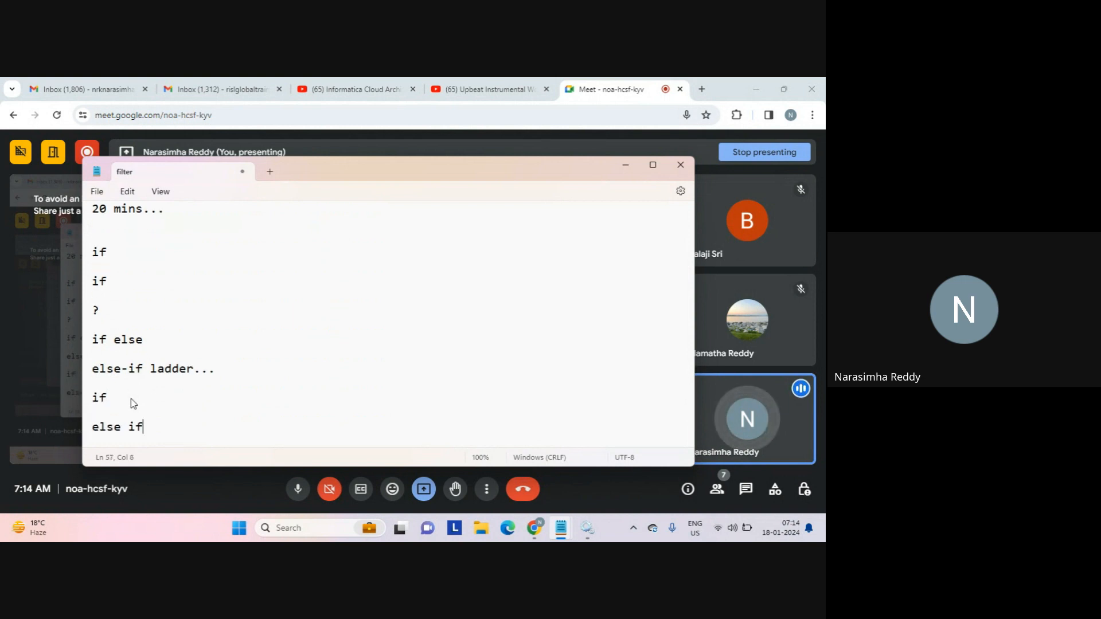
key(Return)
key(Return)
text(else if)
key(Return)
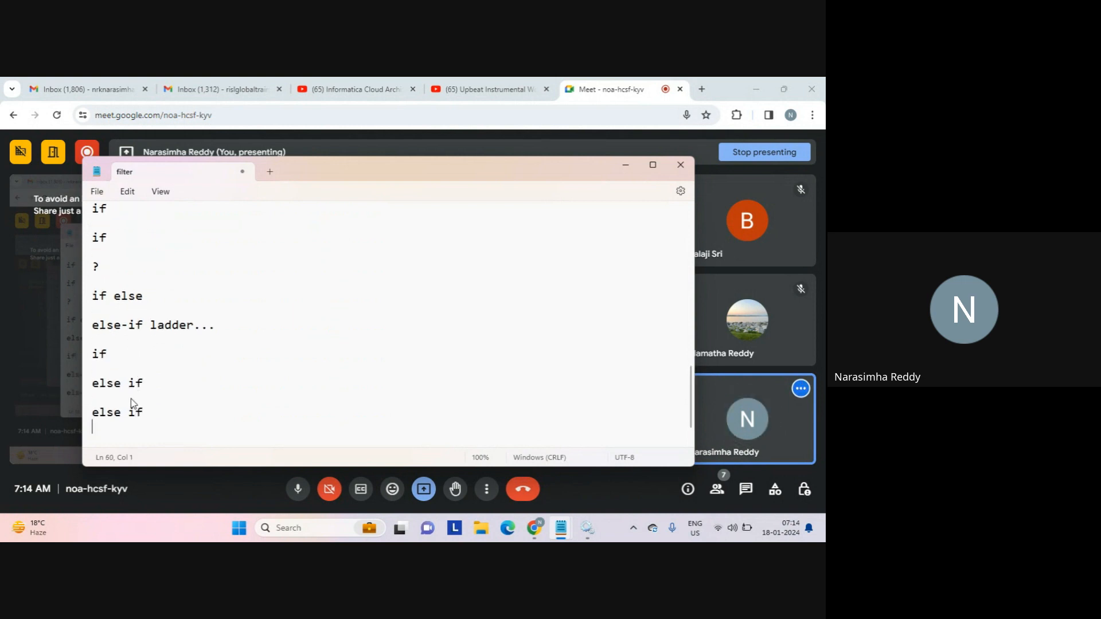
key(Return)
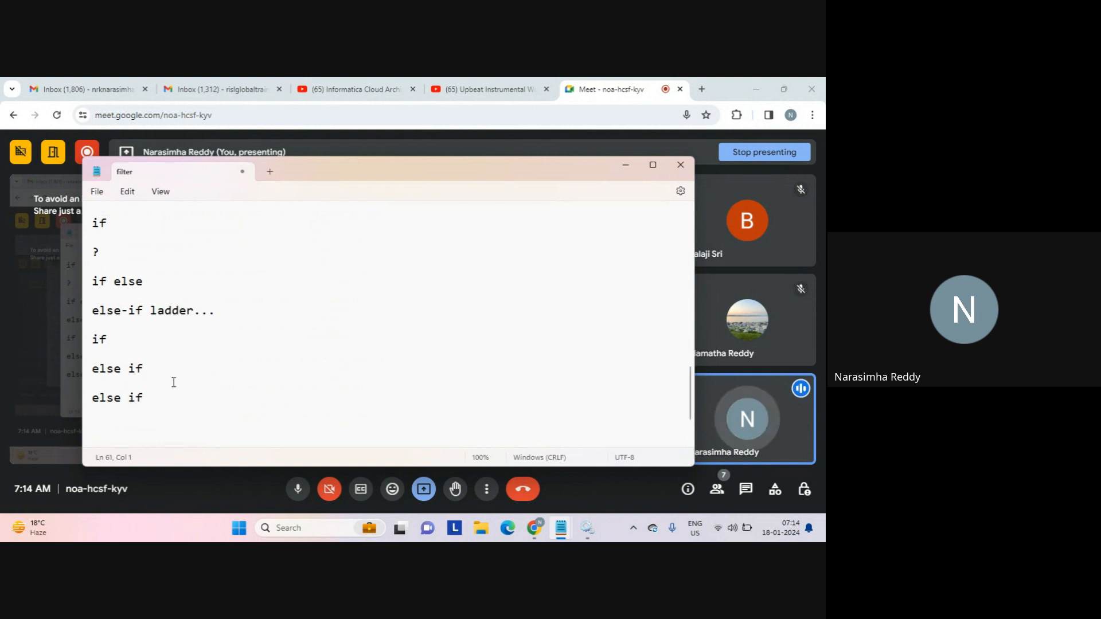
text(else)
key(Return)
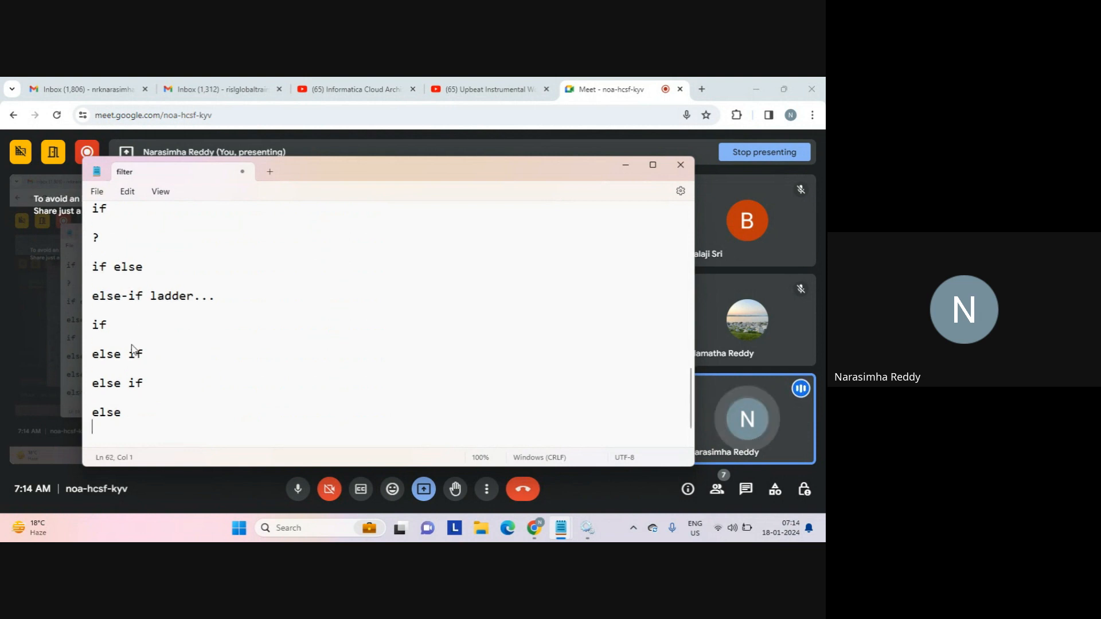
Highlight the 'if' and both 'else if' lines for emphasis, then add space below 'else'.
double_click(99, 328)
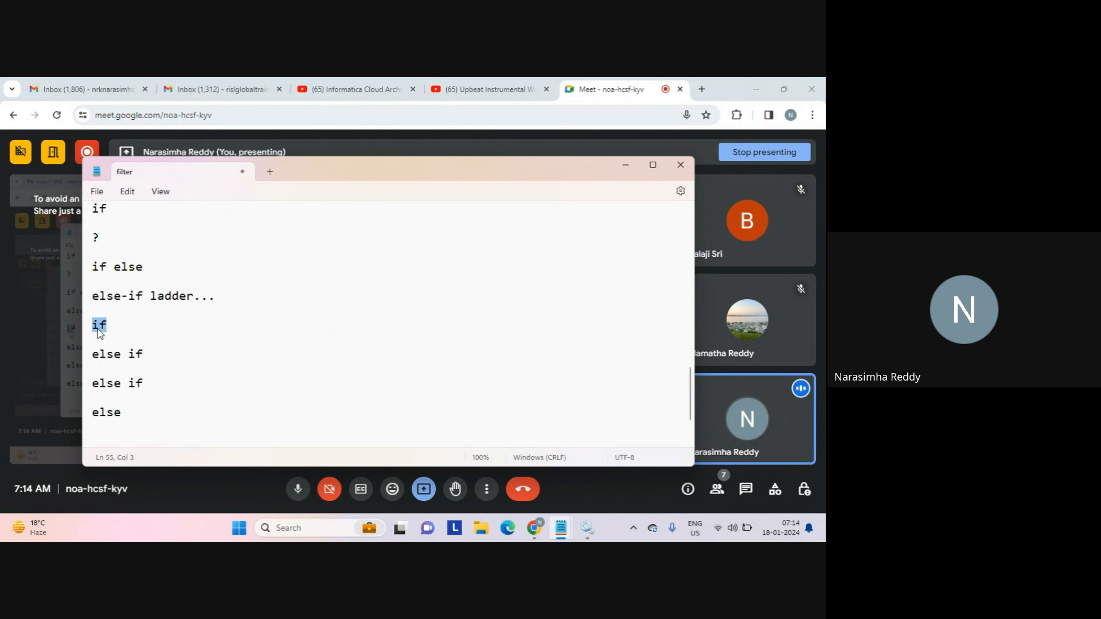
click(119, 323)
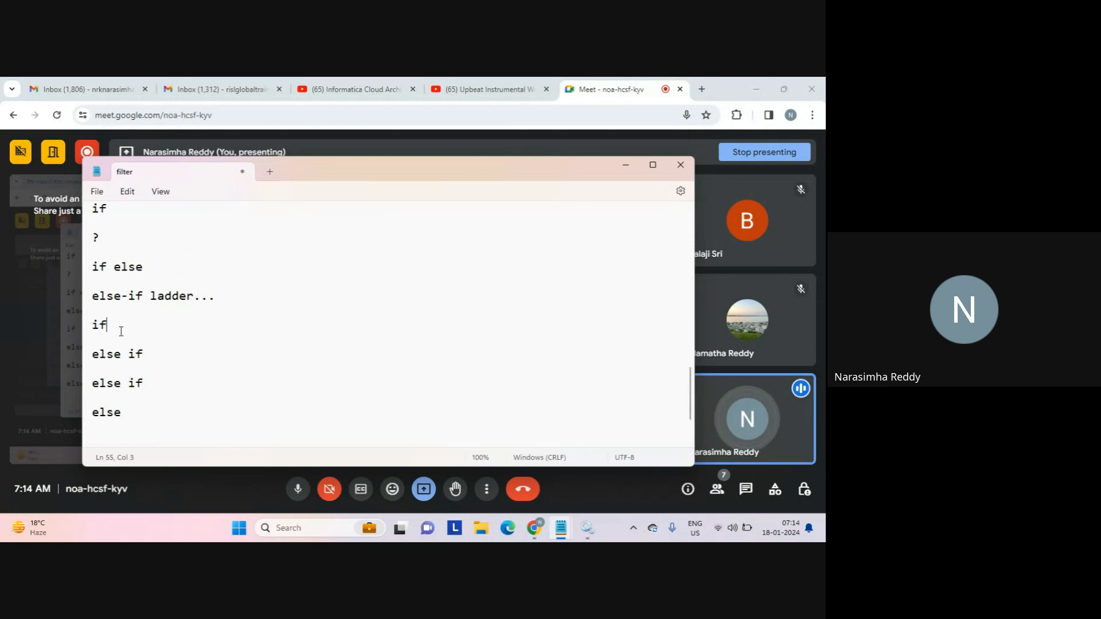
triple_click(135, 358)
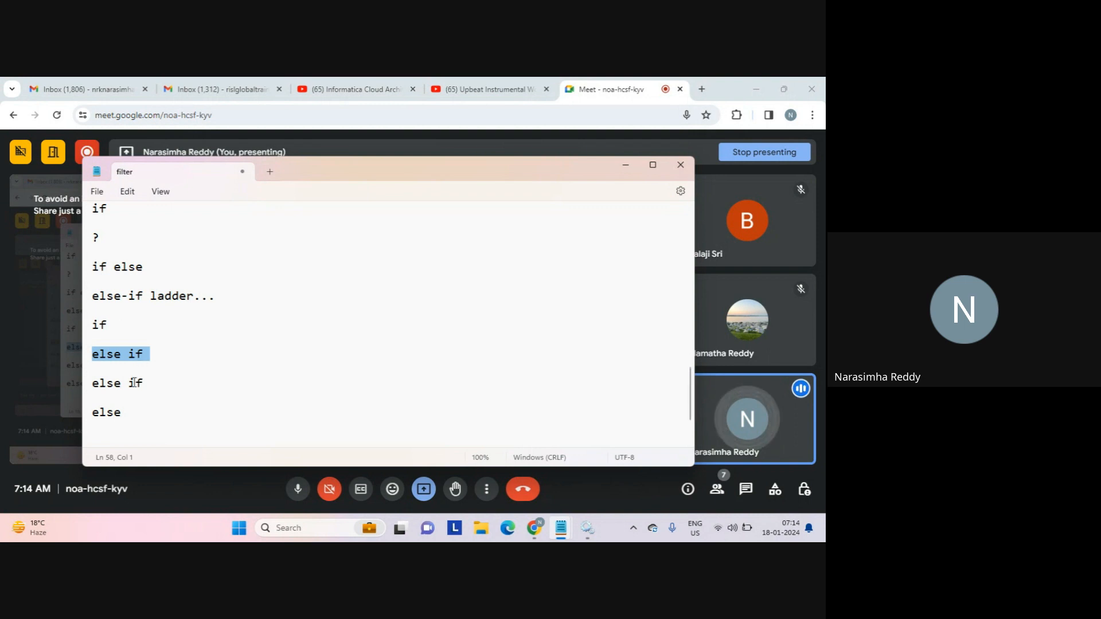
triple_click(135, 384)
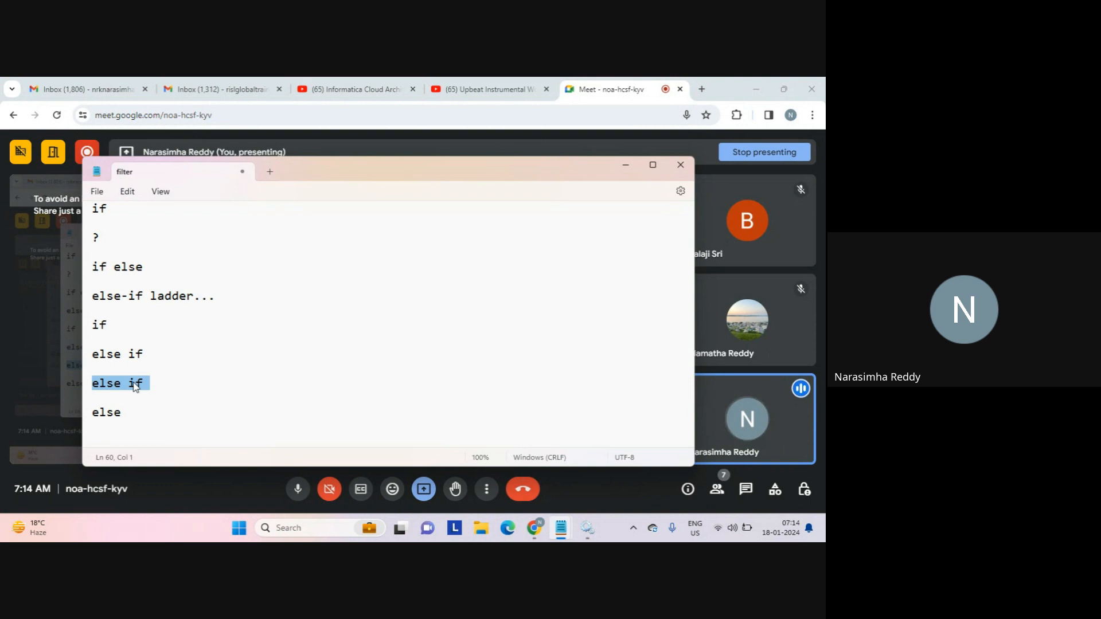
click(129, 396)
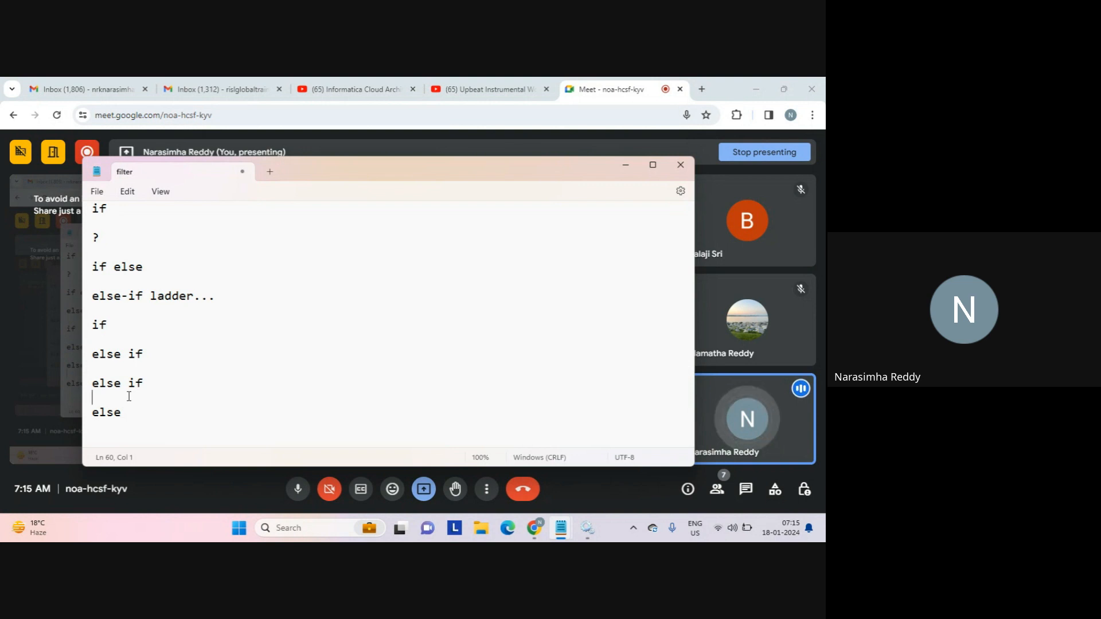
click(131, 430)
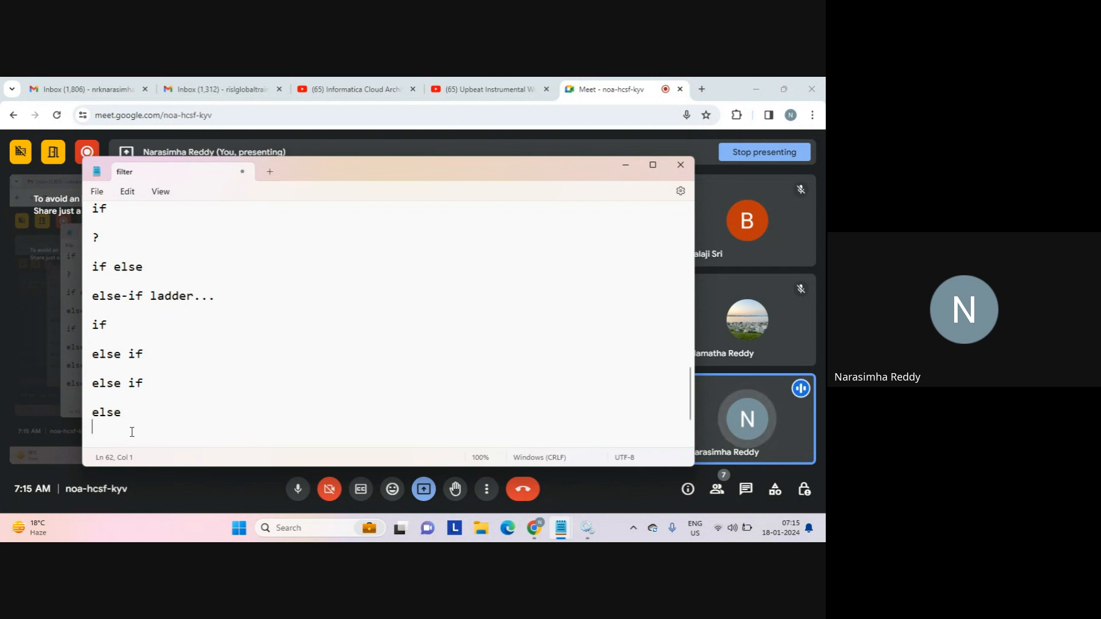
key(Return)
key(Return)
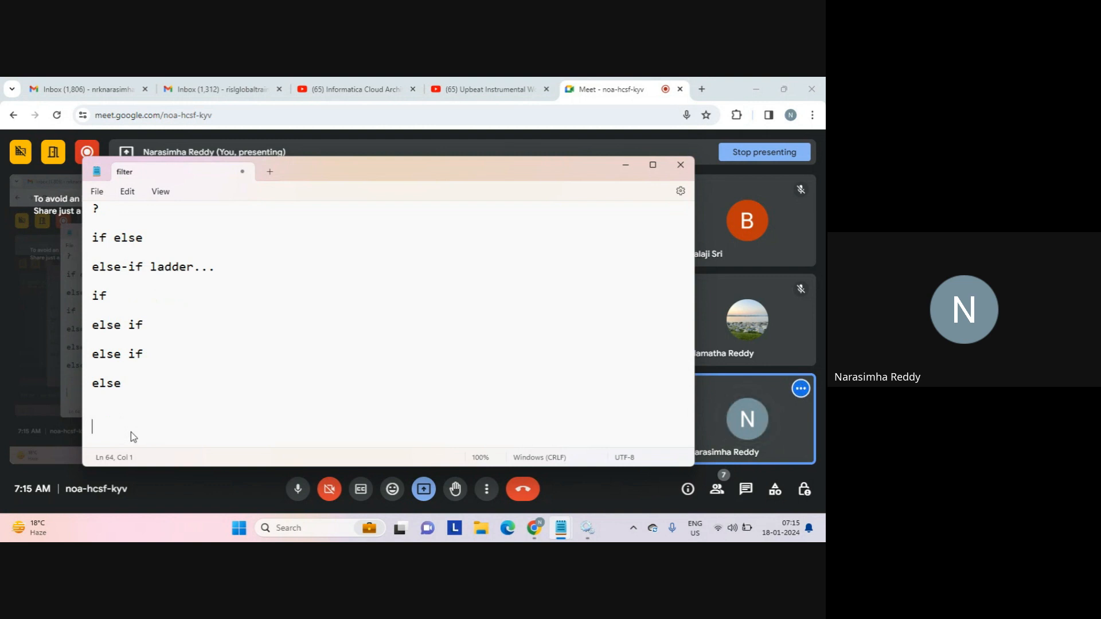
Type 'yes...' and begin a 'switch' line a few lines below it.
text(yes...)
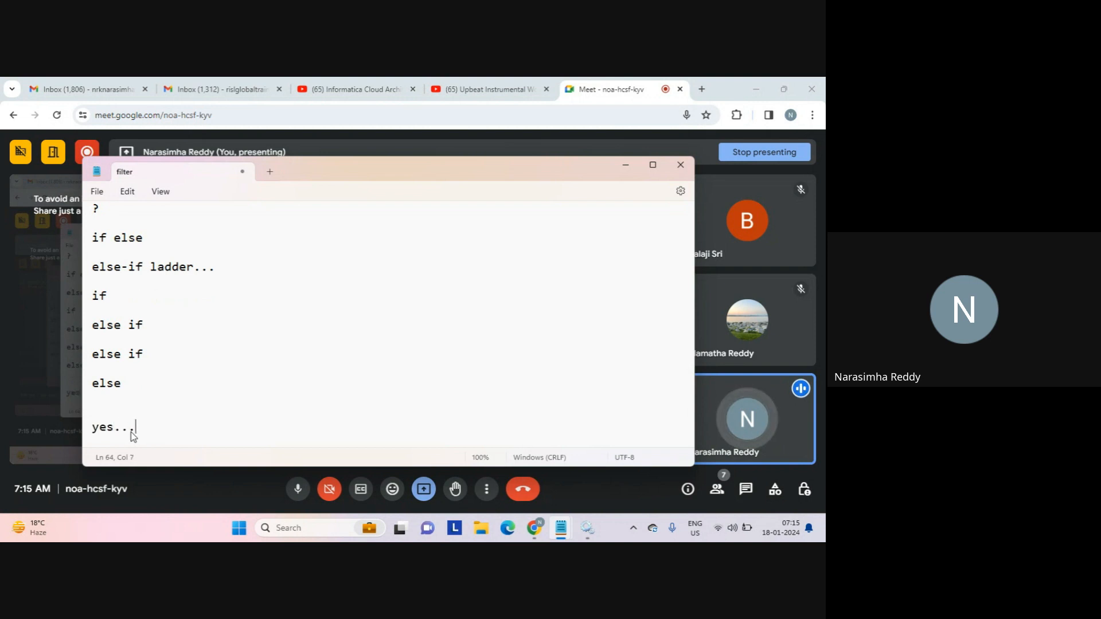
key(Return)
key(Return)
key(Return)
text(swi)
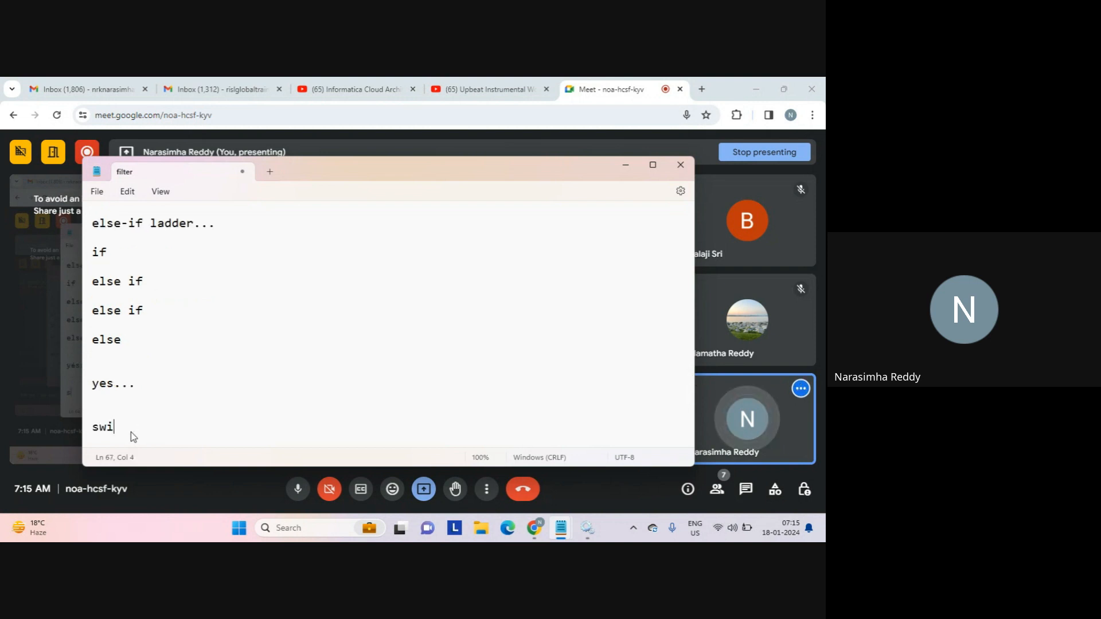
text(tch()
Complete 'switch(label)' with '{' and an indented 'case 0:' holding '====' and 'break;'.
text(label))
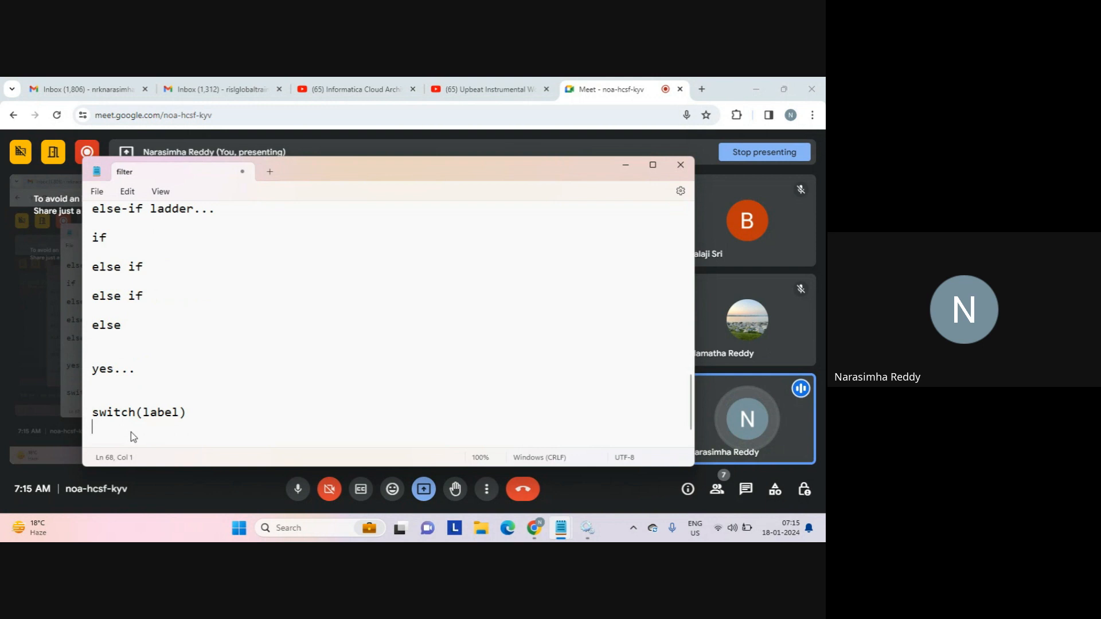
key(Return)
text({)
key(Return)
key(Return)
key(Tab)
text(case )
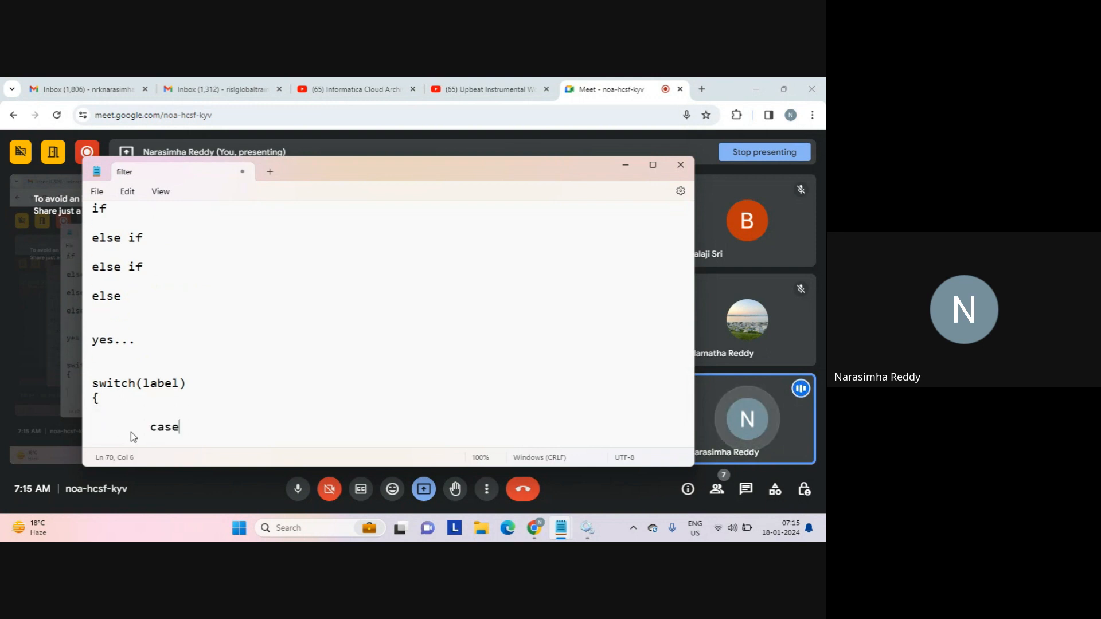
text(0:)
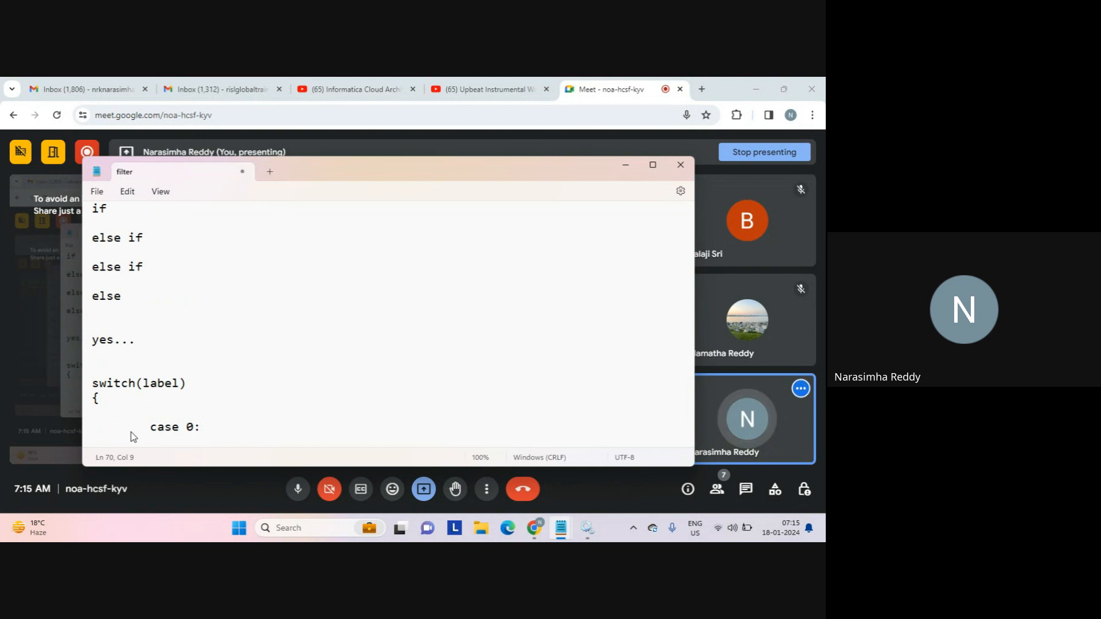
key(Return)
key(Tab)
key(Tab)
text(====)
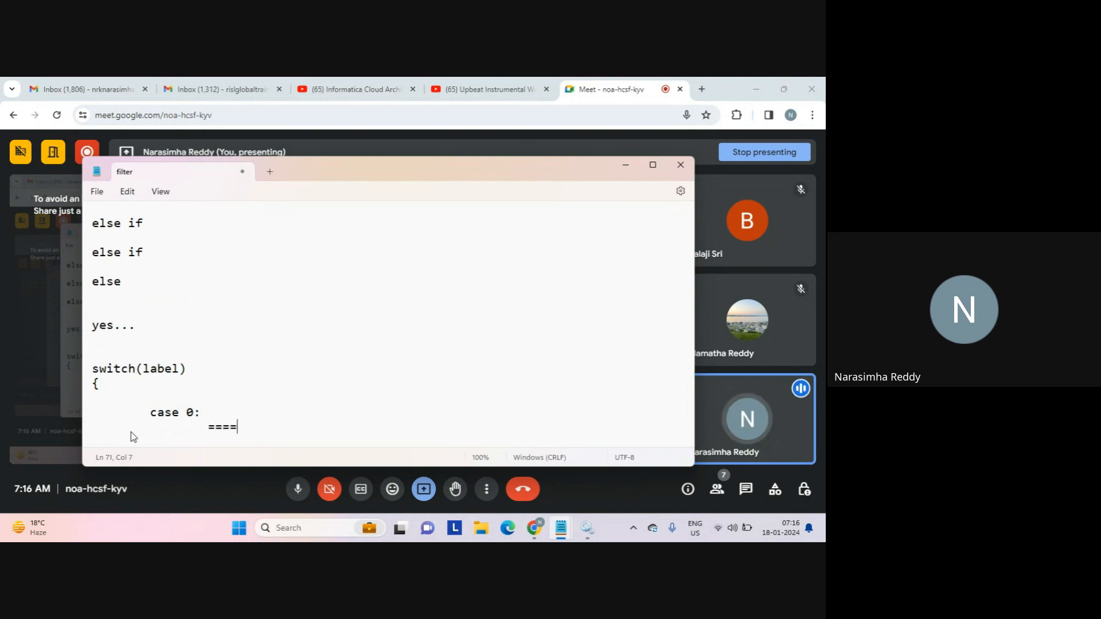
key(Return)
key(Tab)
key(Tab)
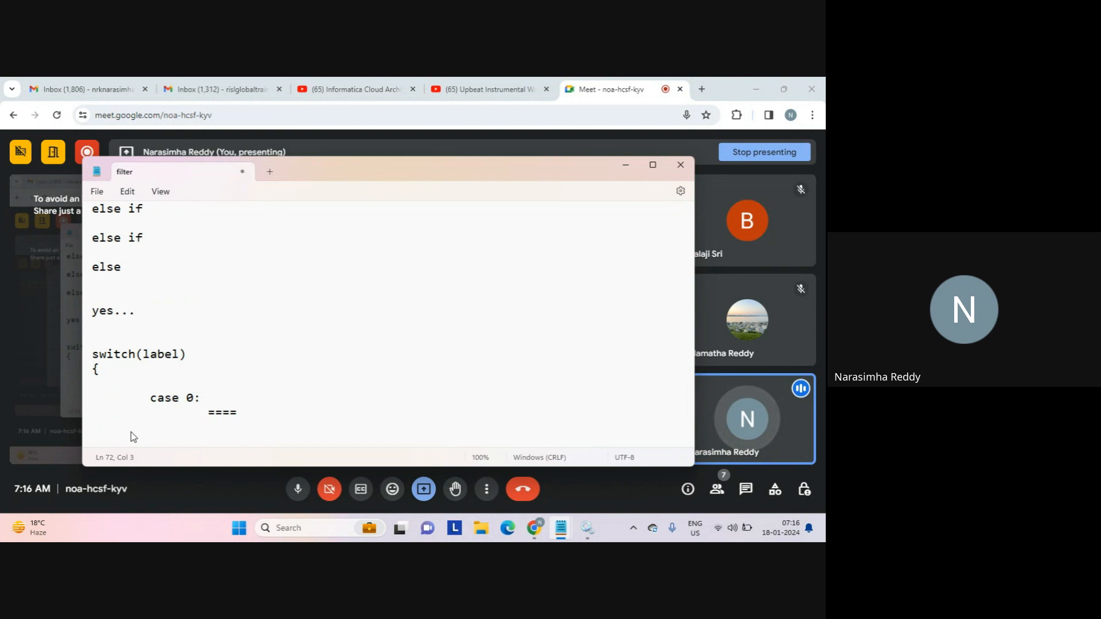
text(bresk;)
key(BackSpace)
key(BackSpace)
key(BackSpace)
text(ak;)
key(Return)
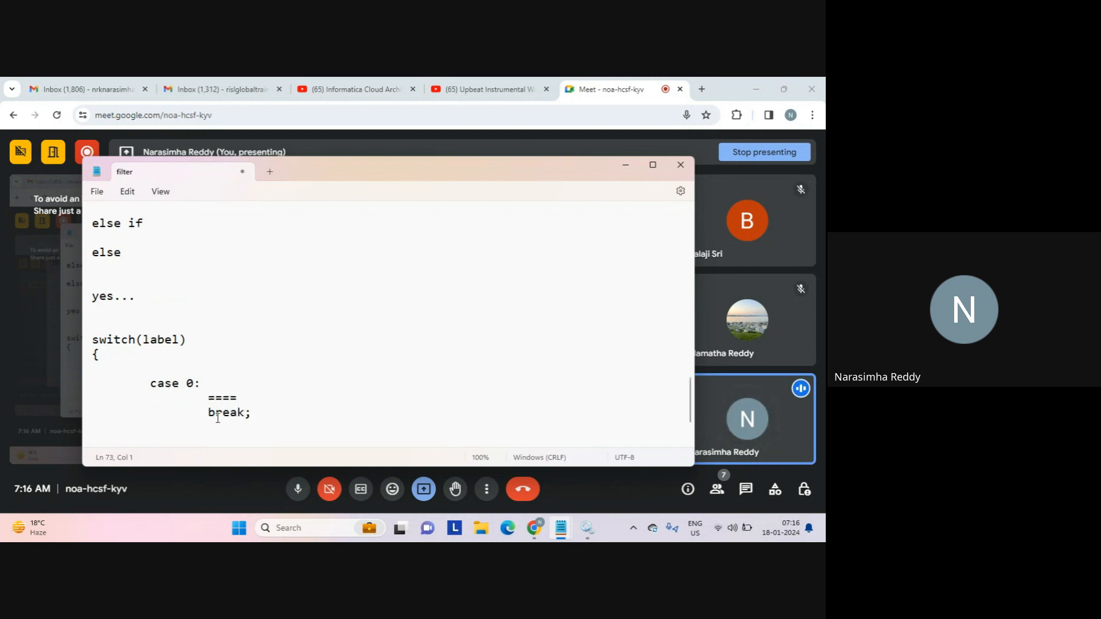
Add '1=logic' to the case 0 body and write 'case 1:' with '==logic 1===' and a break line.
click(231, 395)
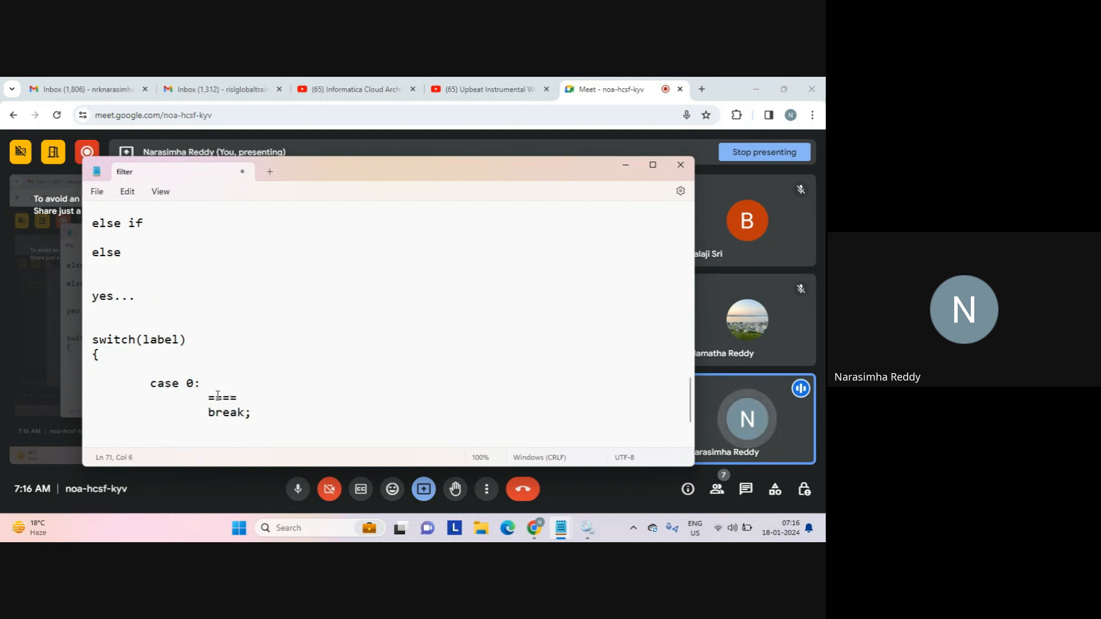
text(1=l)
text(ogic)
key(Down)
key(Return)
key(Return)
key(Tab)
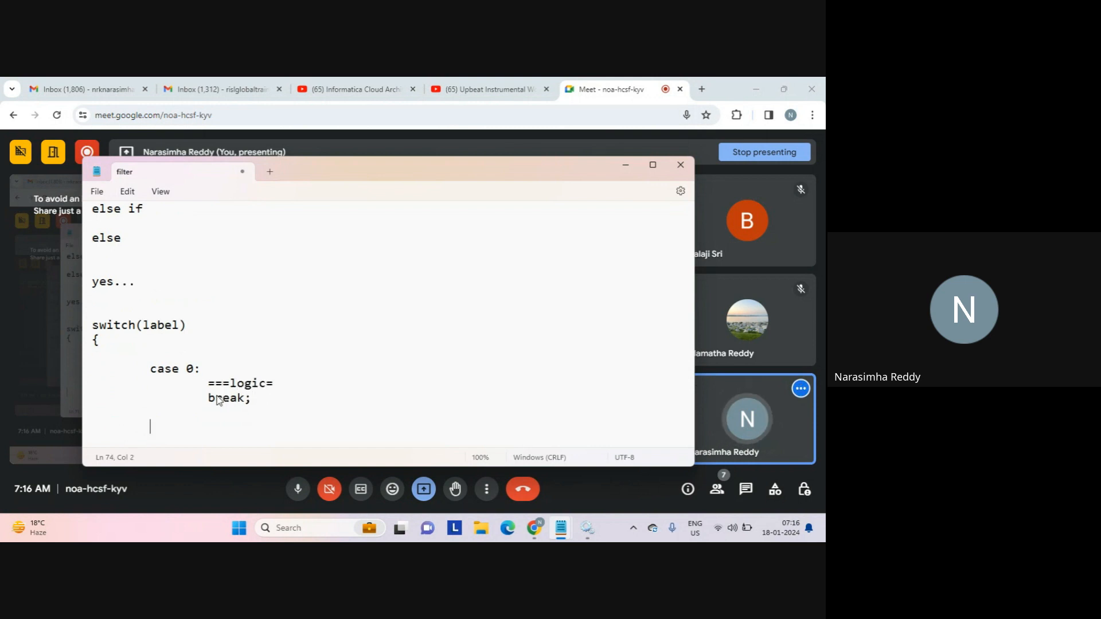
text(case 1:)
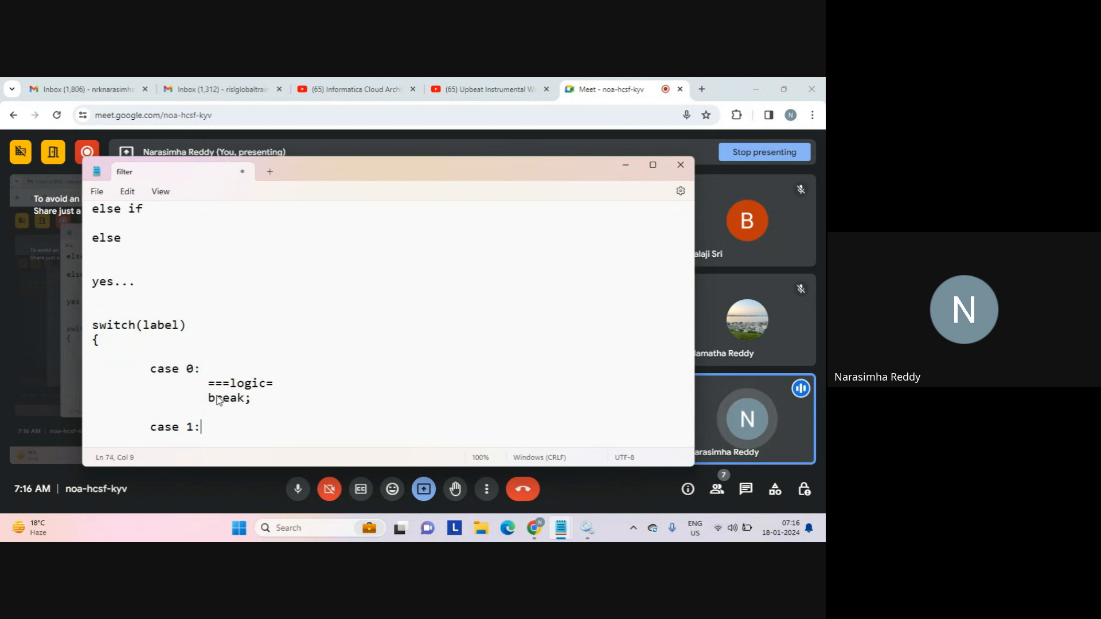
key(Return)
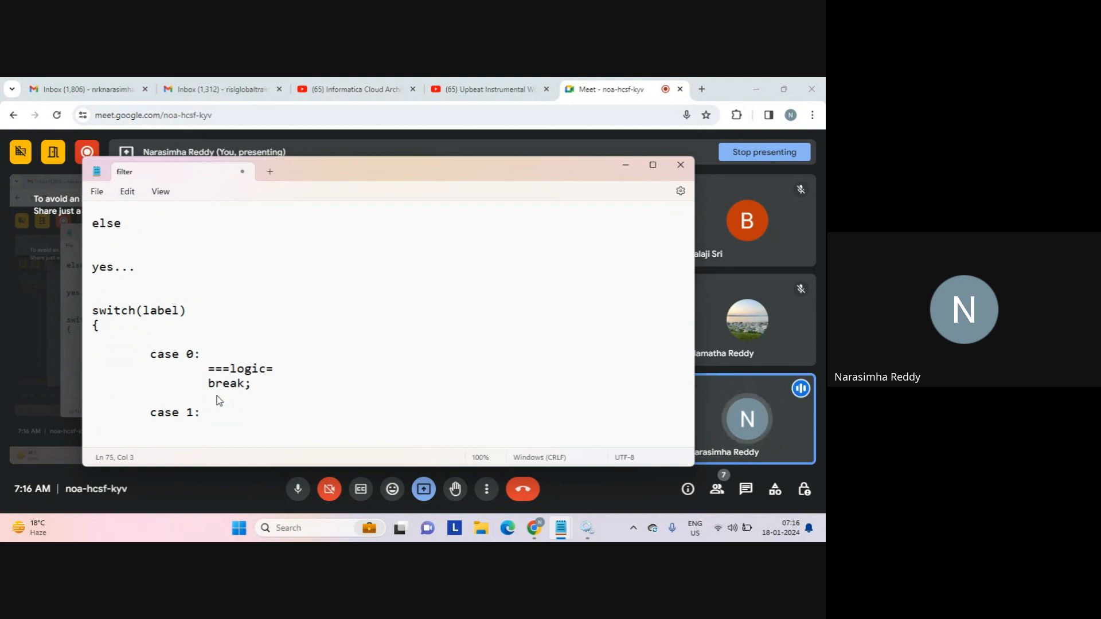
key(Tab)
key(Tab)
text(==log)
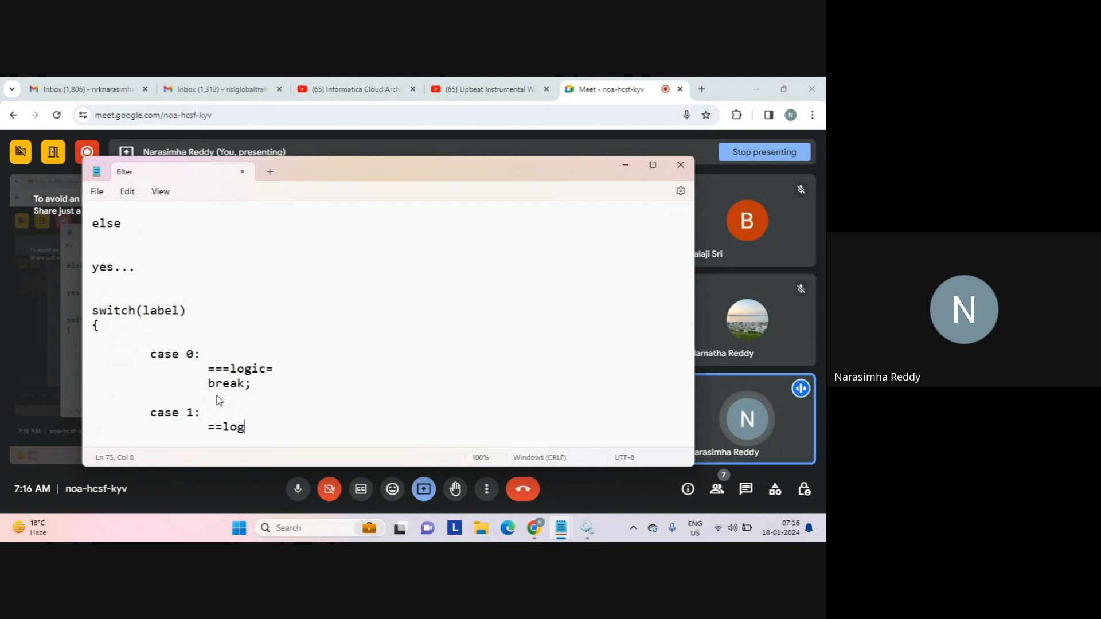
text(ic 1===)
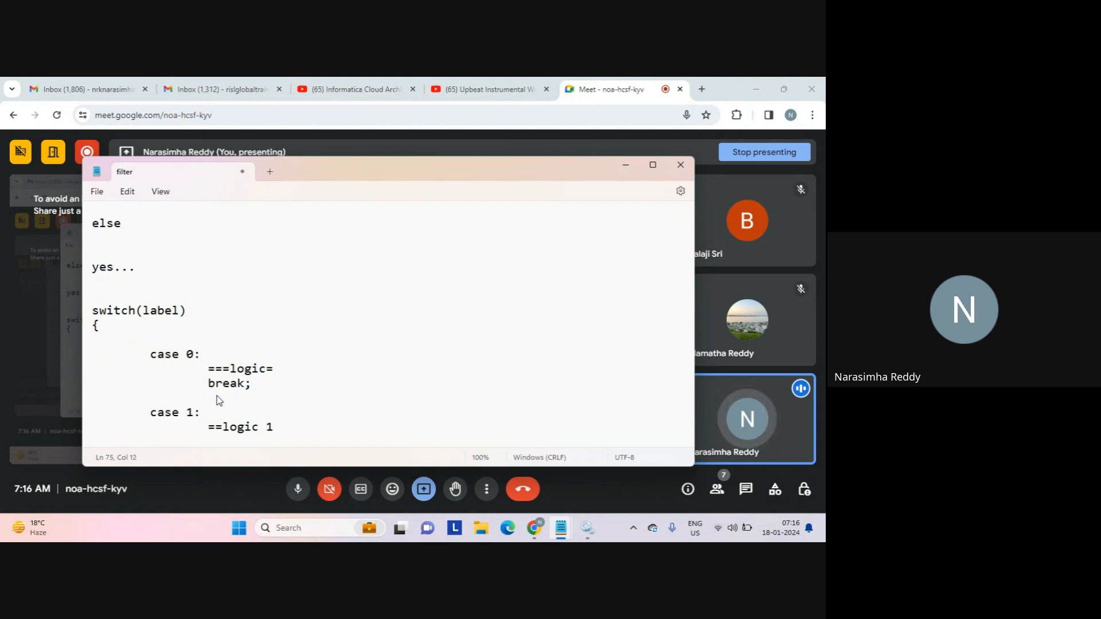
key(Return)
key(Tab)
key(Tab)
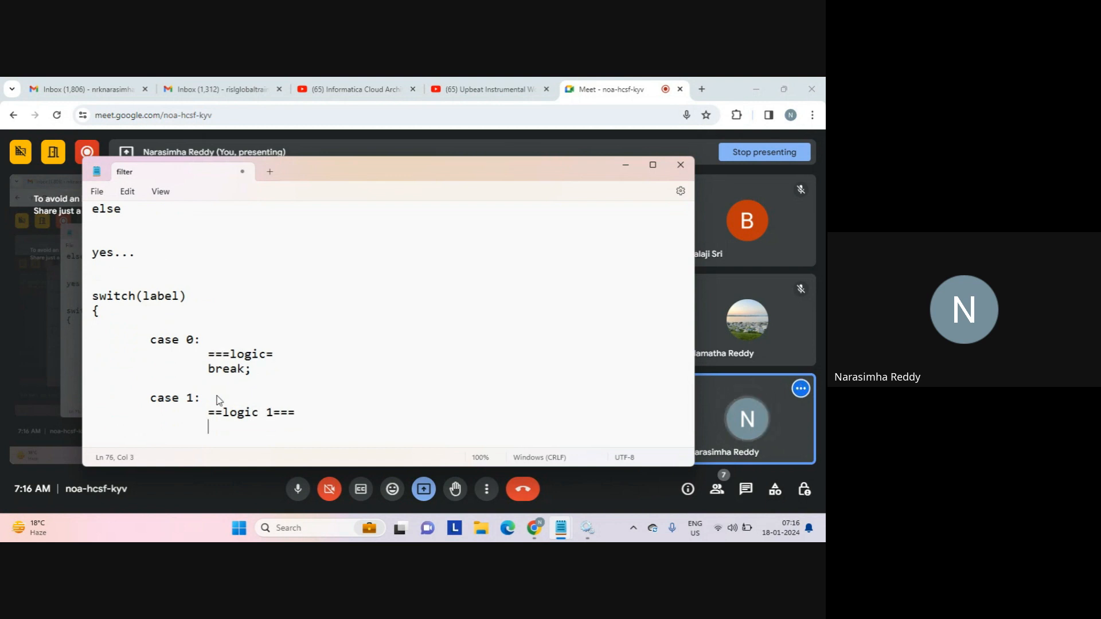
text(bresk;)
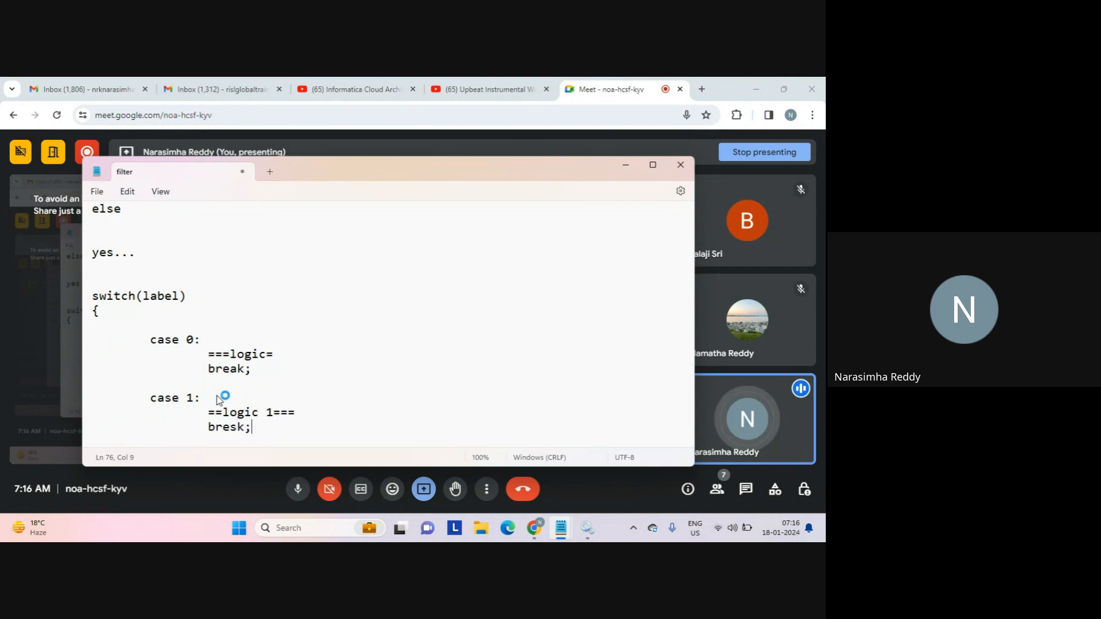
key(Return)
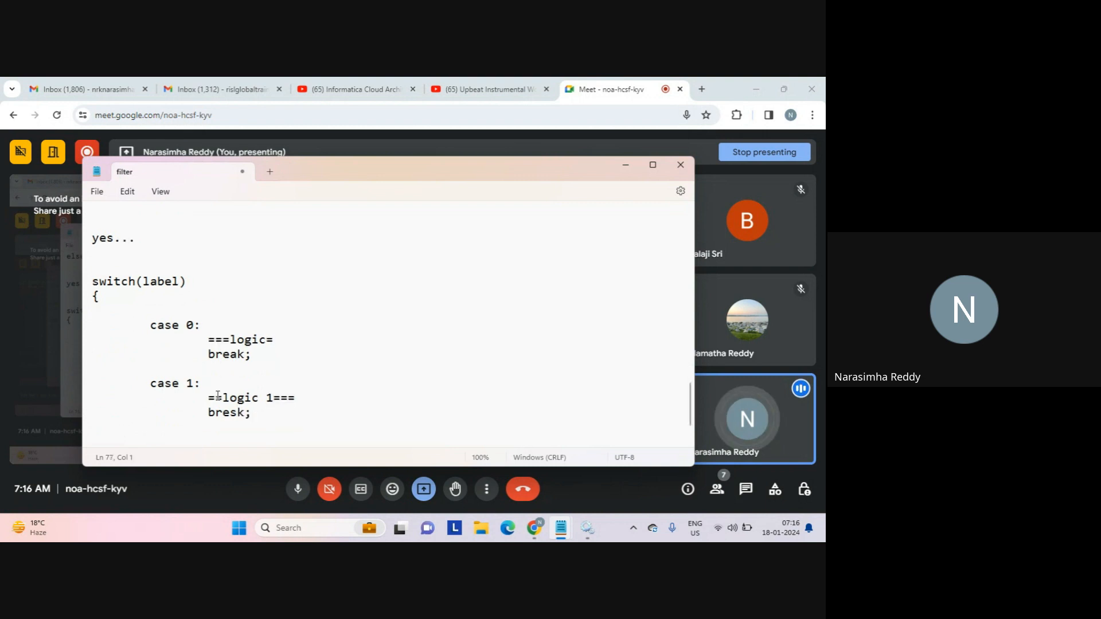
Add an indented 'default:' branch ending in 'break;'.
key(Return)
key(Return)
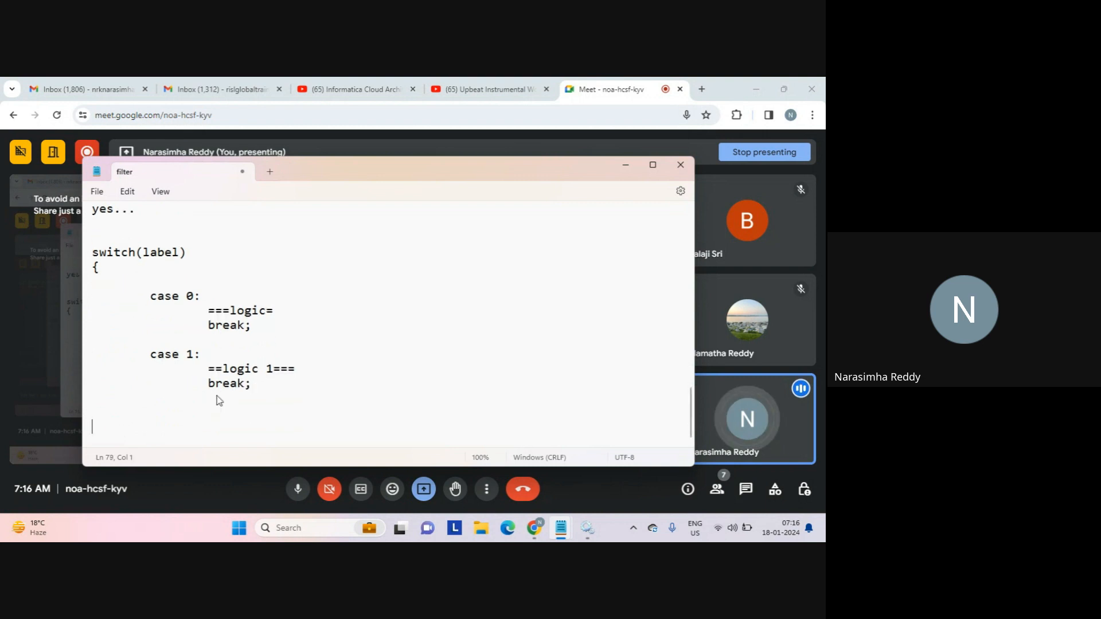
key(Tab)
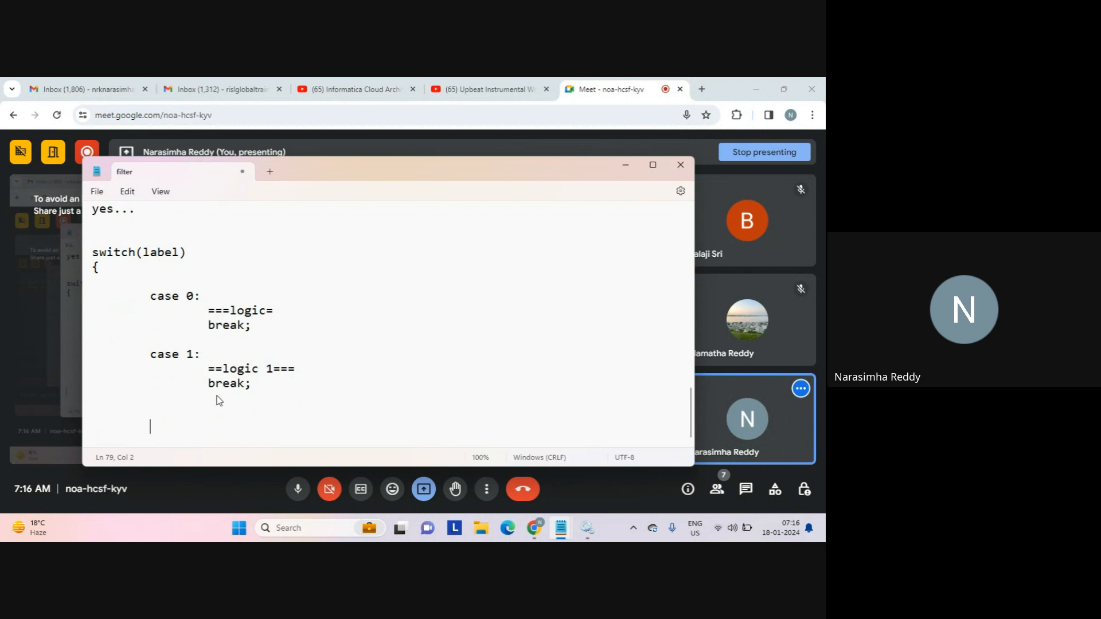
text(default:)
key(Return)
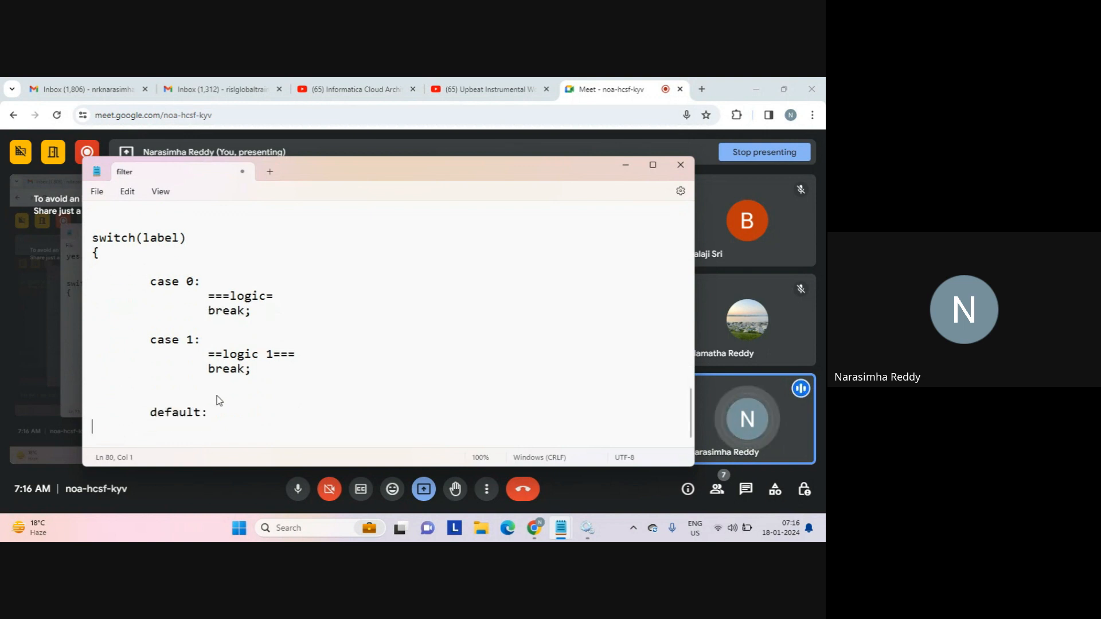
key(Tab)
key(Tab)
text(break;)
key(Return)
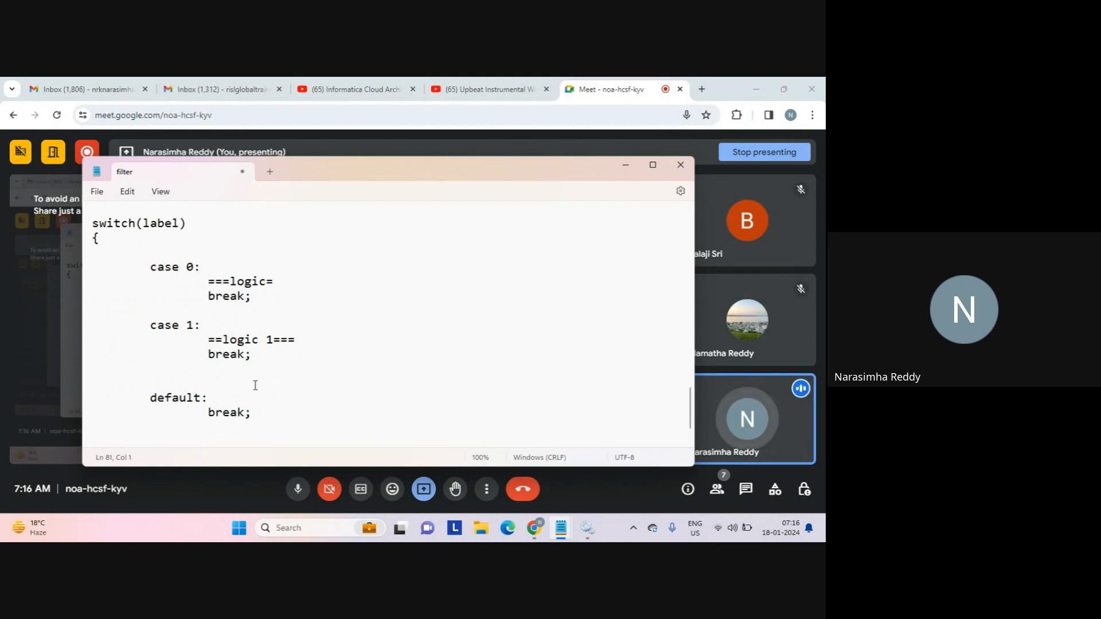
Highlight the case blocks and default branch, then close the switch block with '}'.
drag(255, 385, 104, 238)
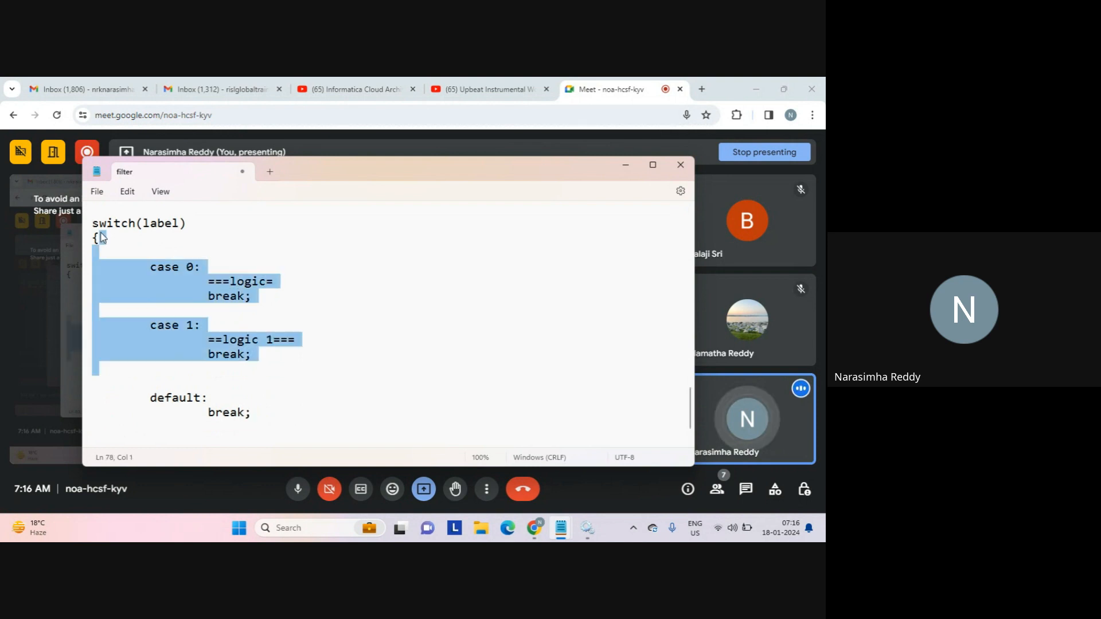
click(229, 386)
drag(229, 386, 278, 433)
click(280, 431)
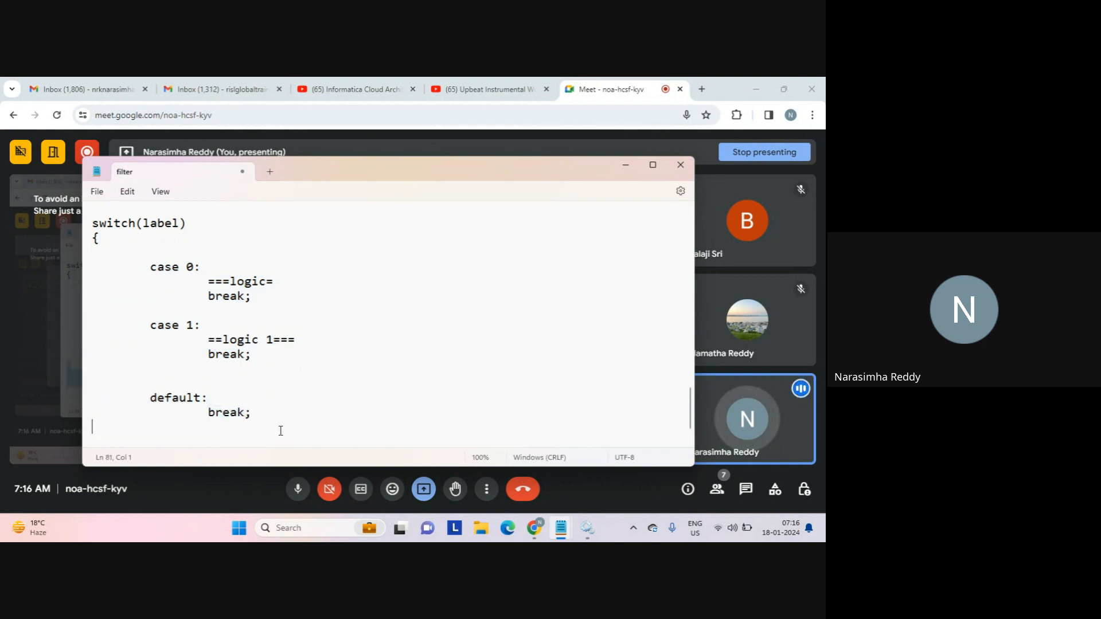
key(Return)
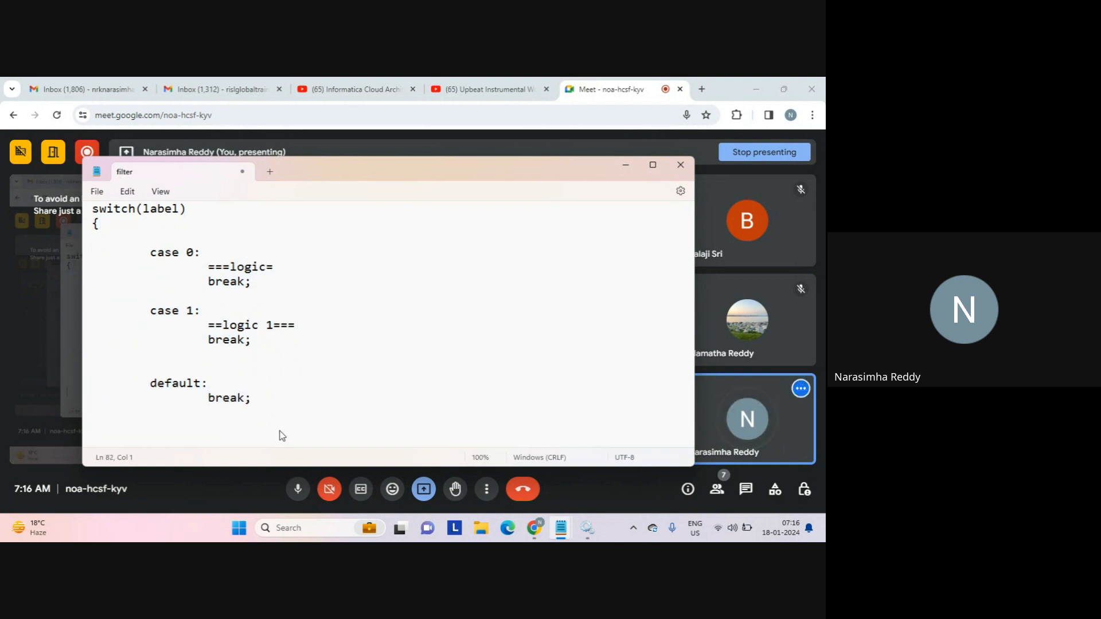
text(})
key(Return)
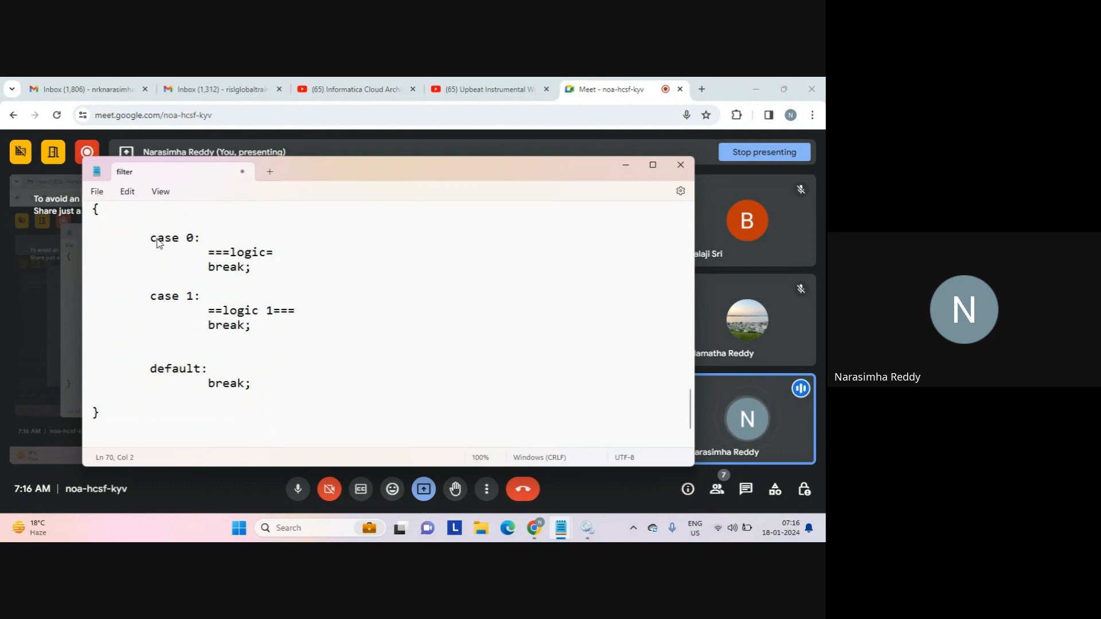
drag(151, 237, 259, 277)
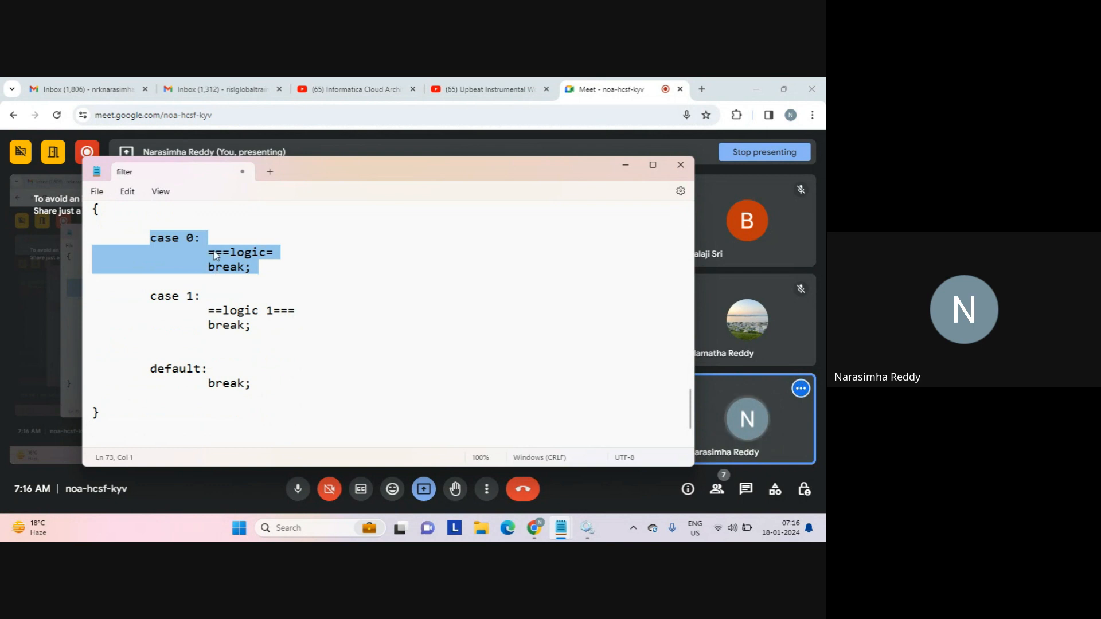
click(167, 444)
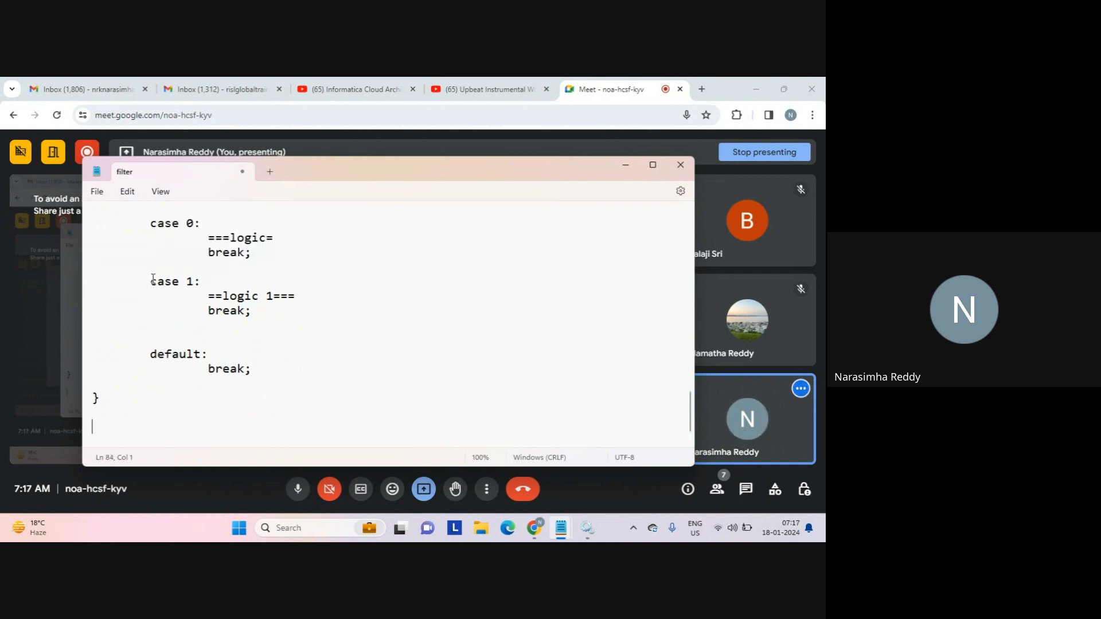
drag(150, 281, 268, 375)
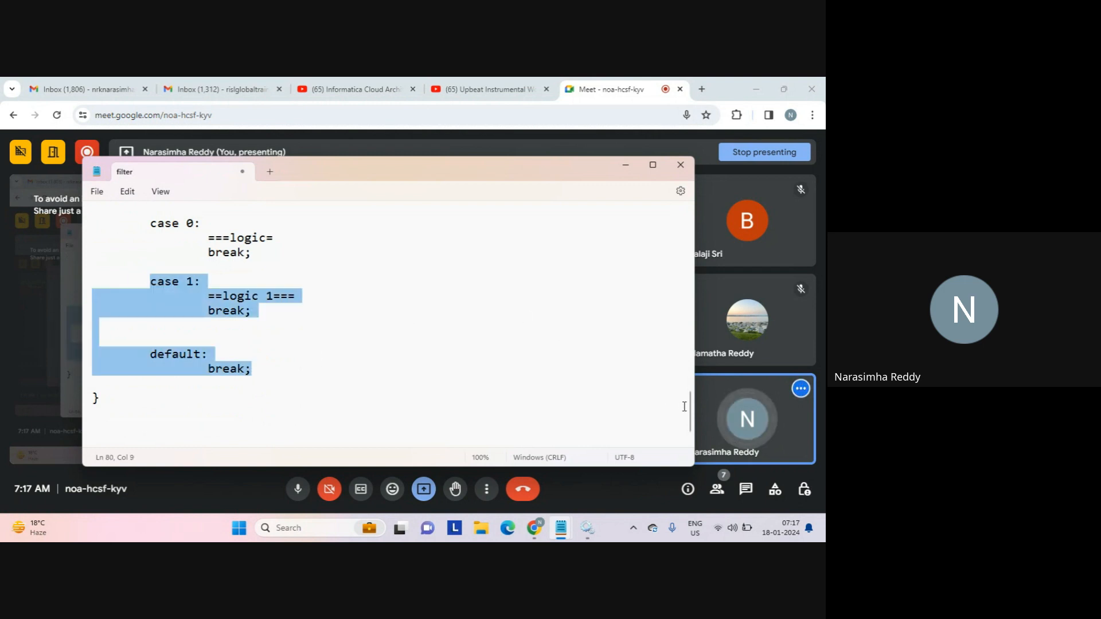
scroll(691, 415, up, 2)
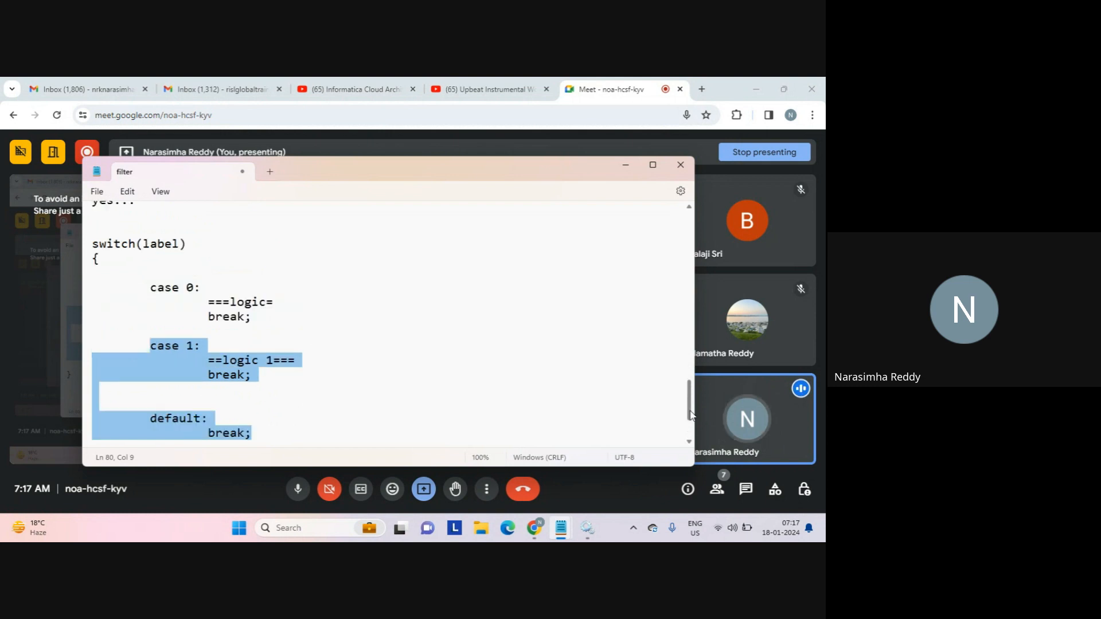
scroll(691, 416, up, 3)
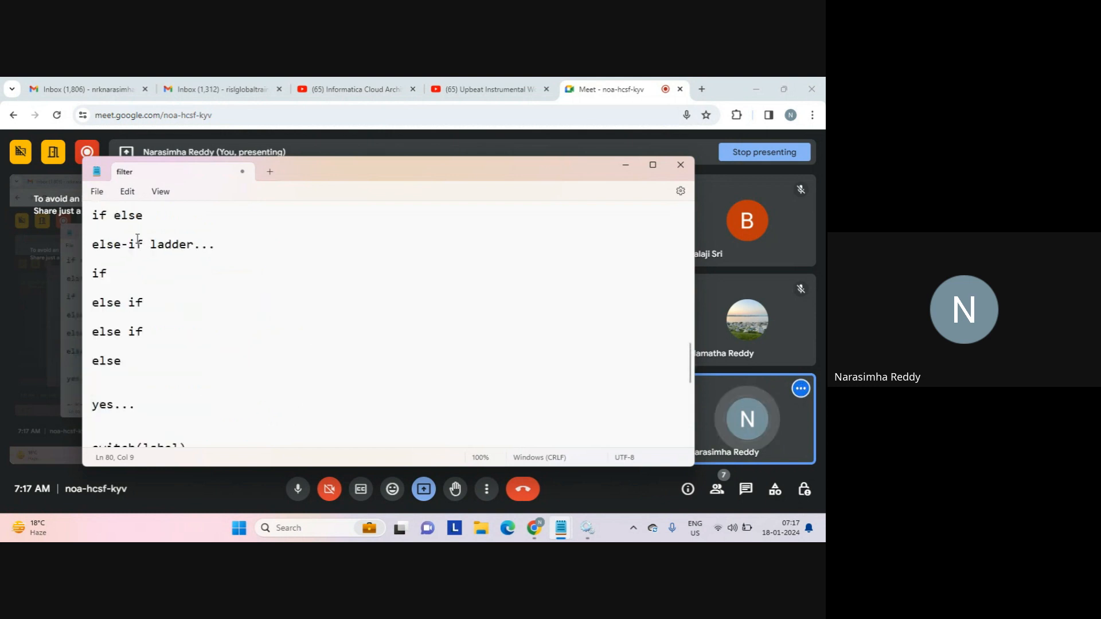
drag(138, 238, 185, 378)
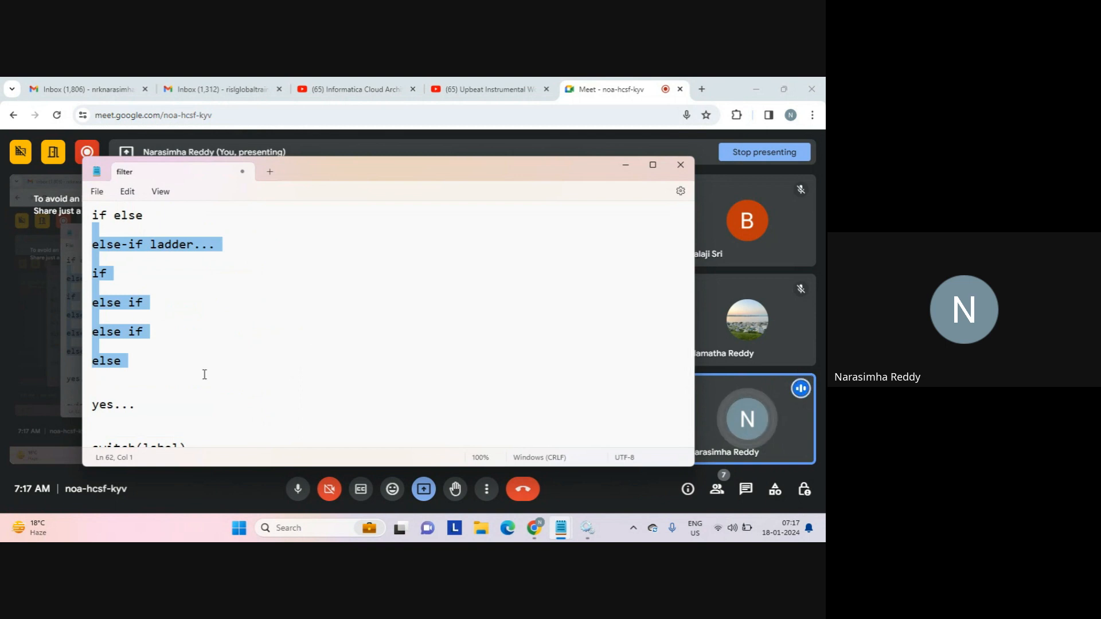
click(154, 274)
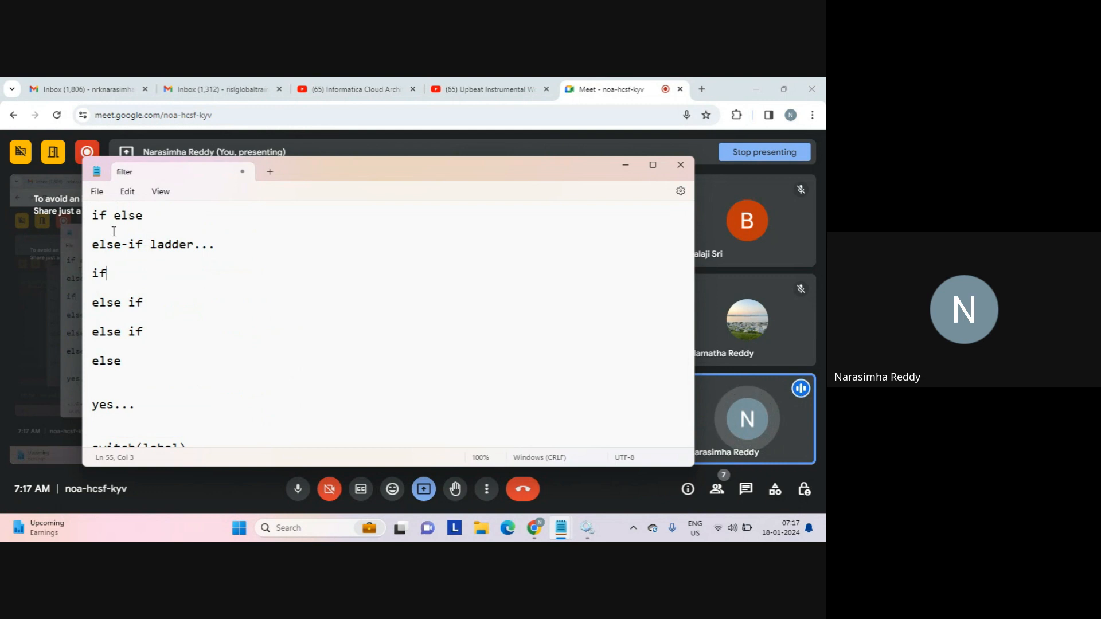
click(131, 422)
key(Down)
key(Down)
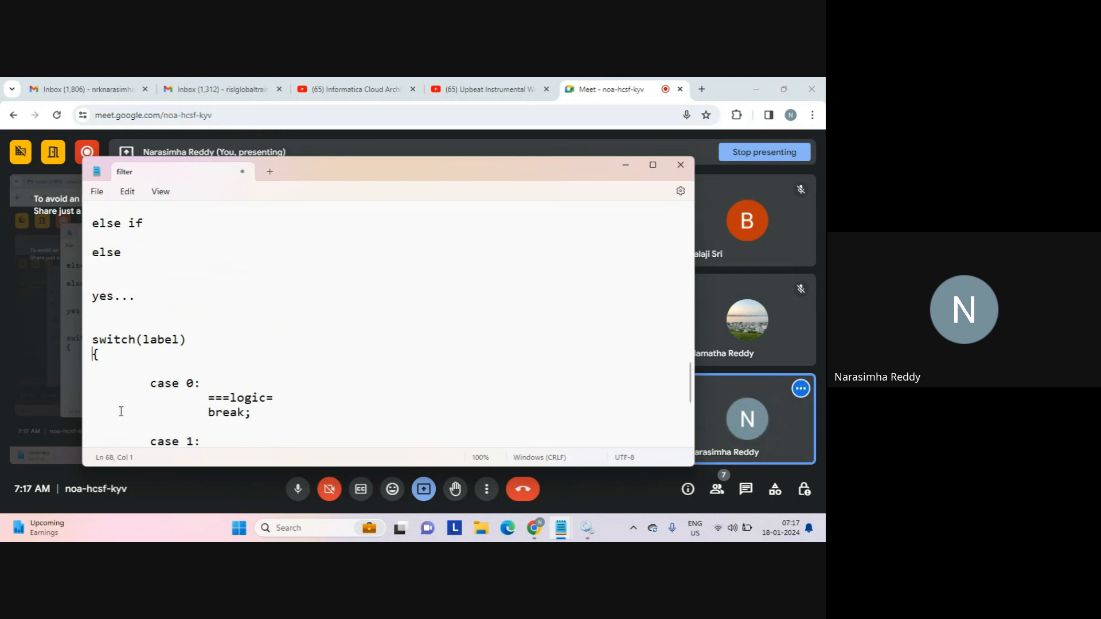
click(132, 326)
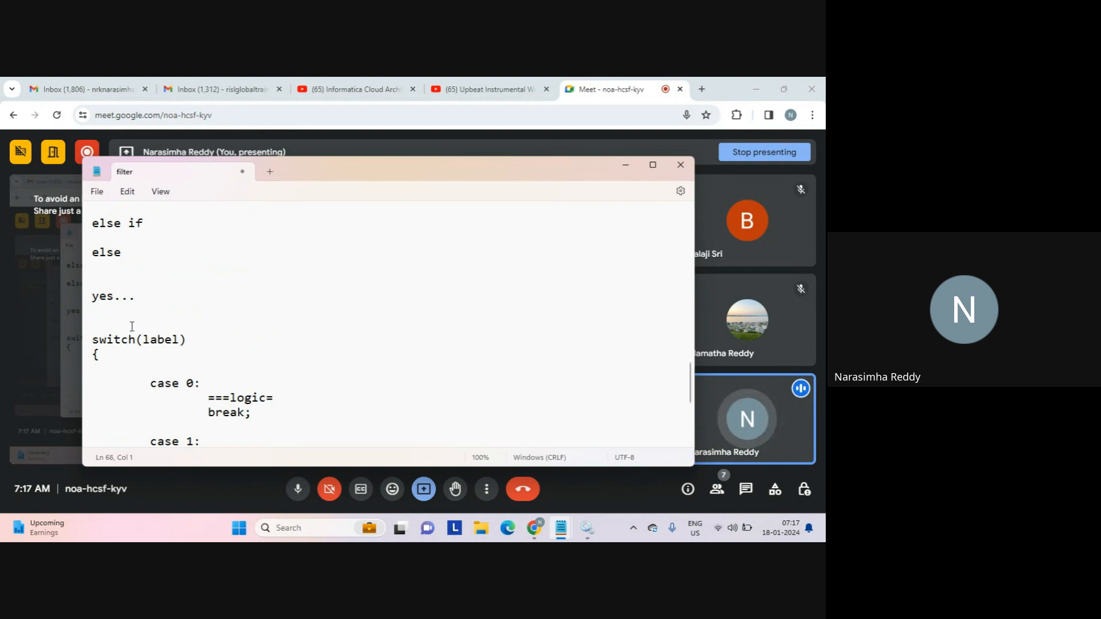
key(Up)
key(Up)
key(Up)
key(Up)
key(Up)
key(Up)
key(Up)
key(Up)
key(Up)
key(Up)
key(Up)
key(Up)
key(Up)
key(Up)
key(Up)
key(Up)
key(Up)
key(Up)
key(Up)
key(Up)
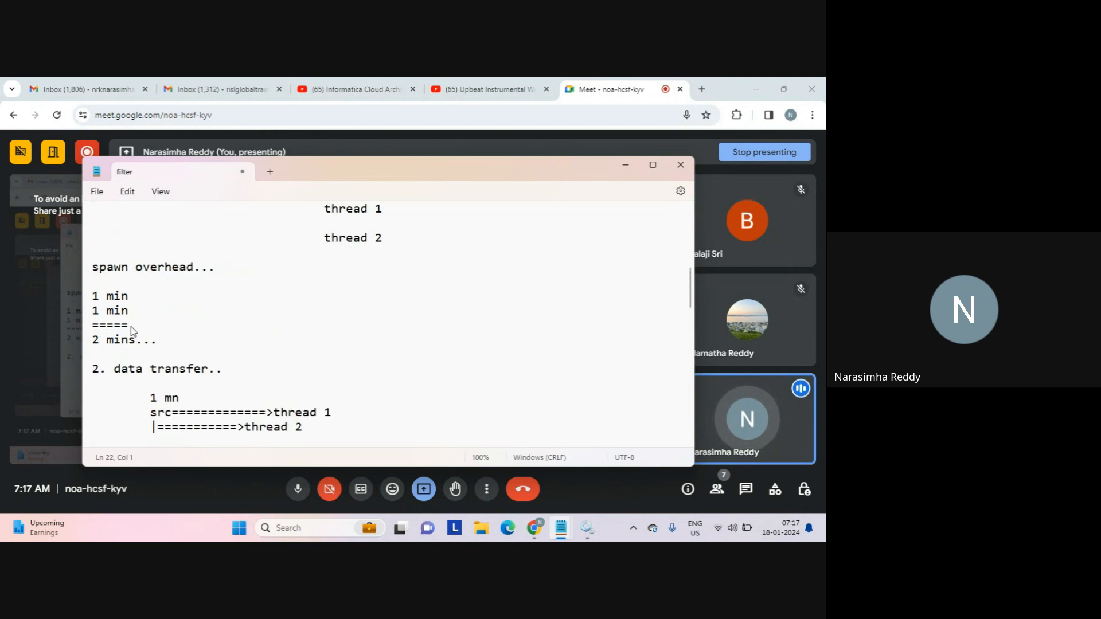
Highlight the 'spawn overhead...' and '2. data transfer..' lines, then jump to the end of the notes.
key(Down)
key(Down)
key(Down)
key(Down)
key(shift+End)
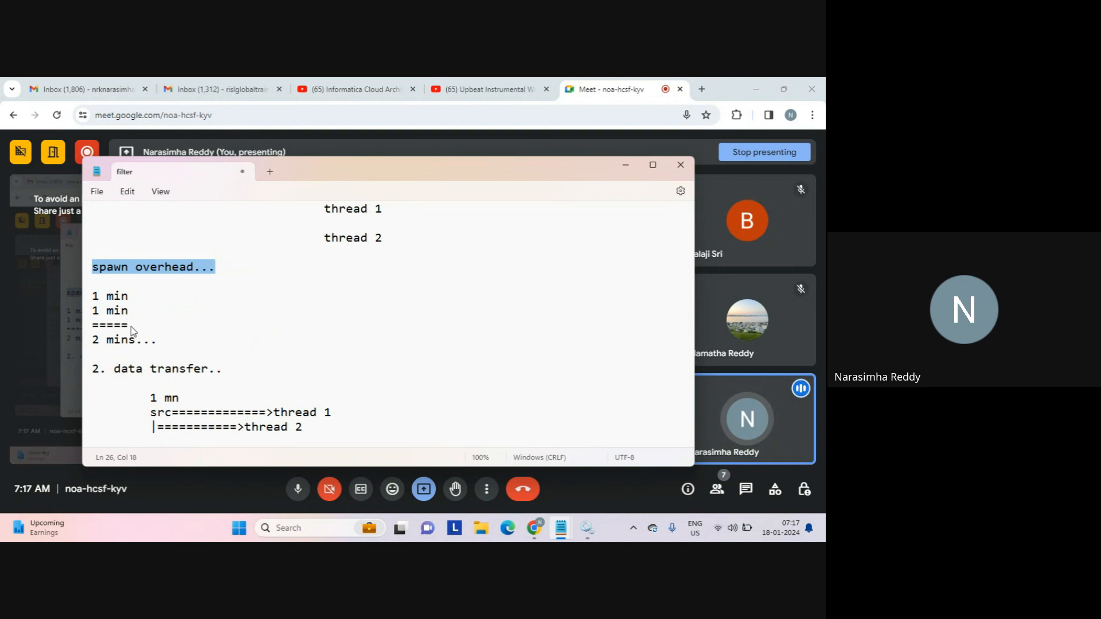
click(131, 328)
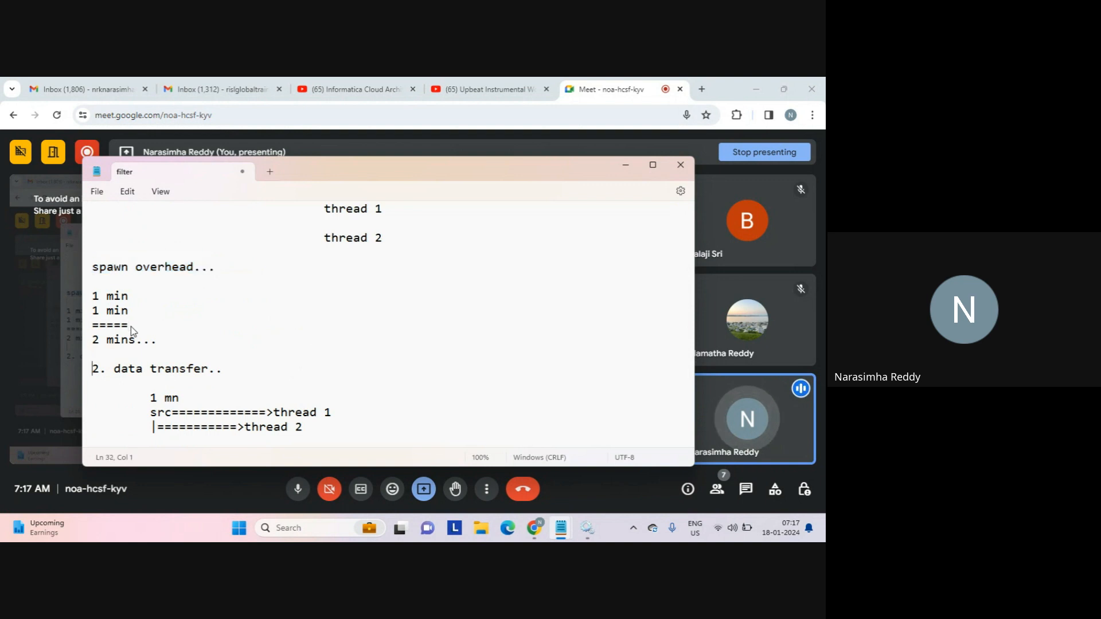
key(shift+End)
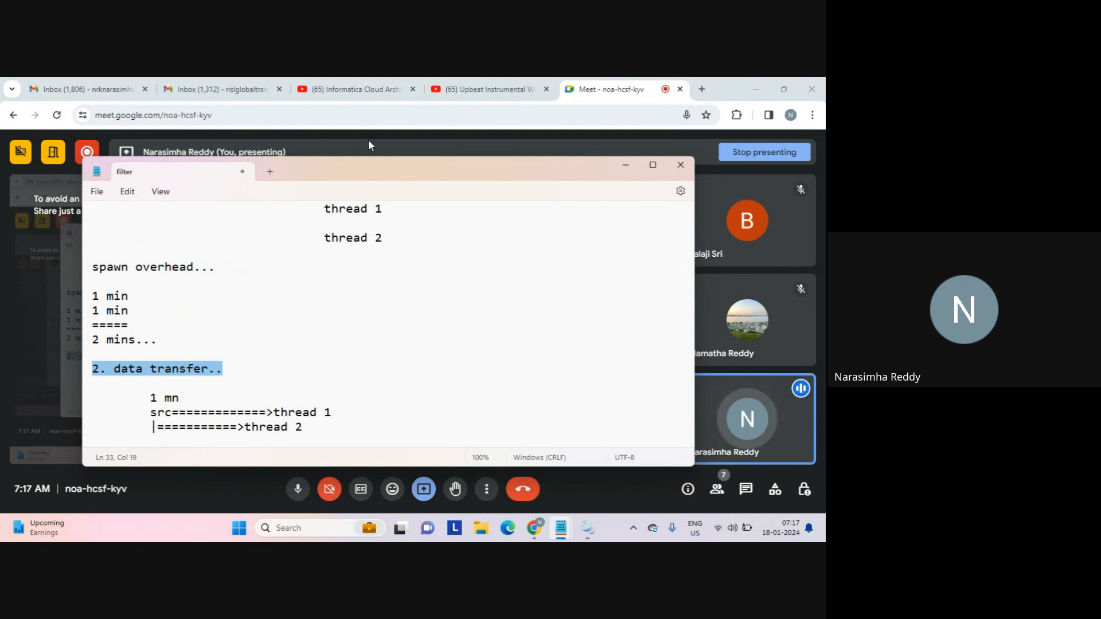
click(272, 275)
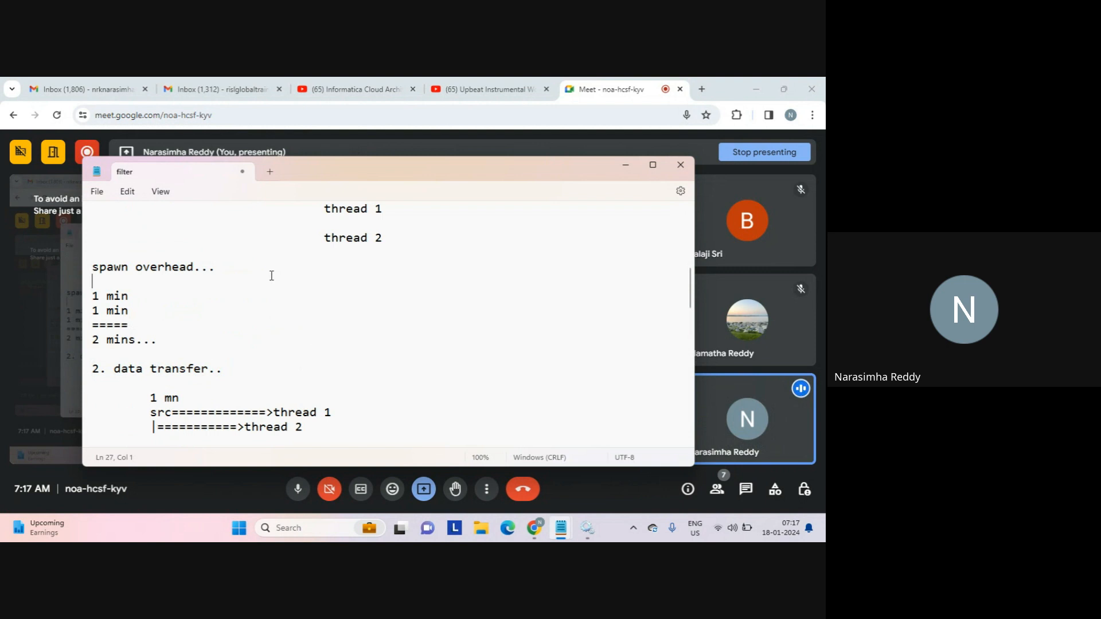
key(ctrl+End)
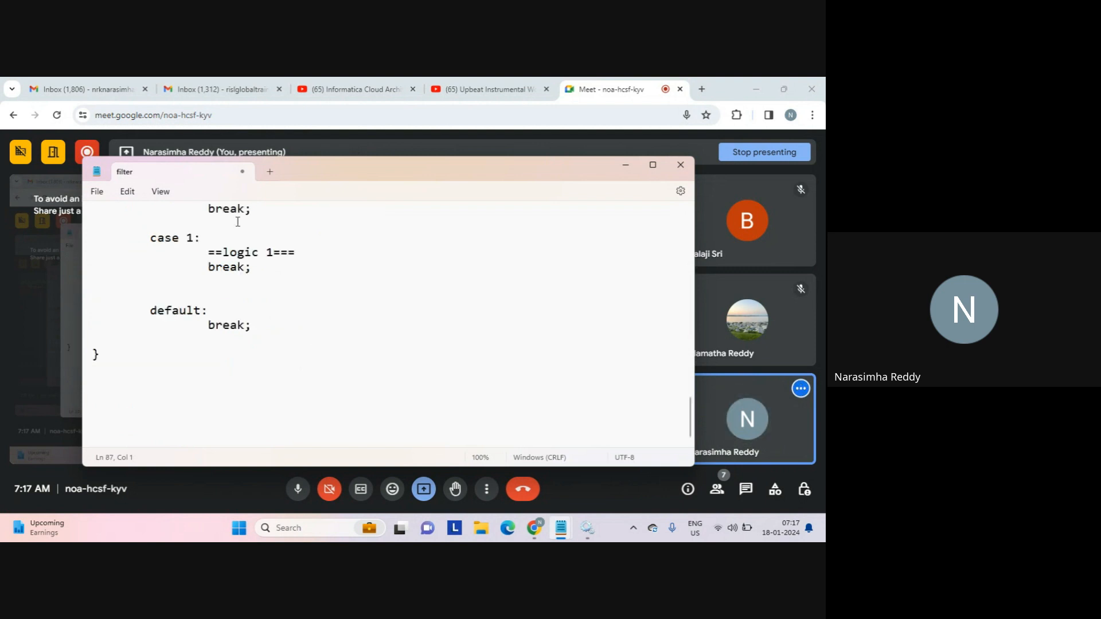
Highlight the case 1 lines to point them out.
click(170, 228)
drag(169, 230, 169, 247)
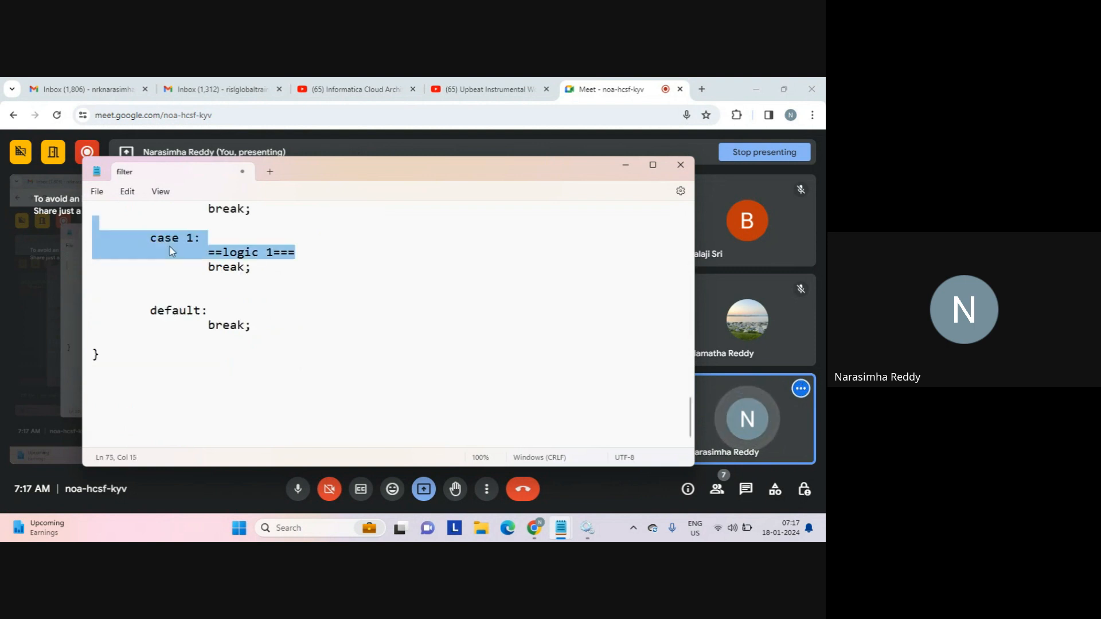
click(170, 246)
click(175, 241)
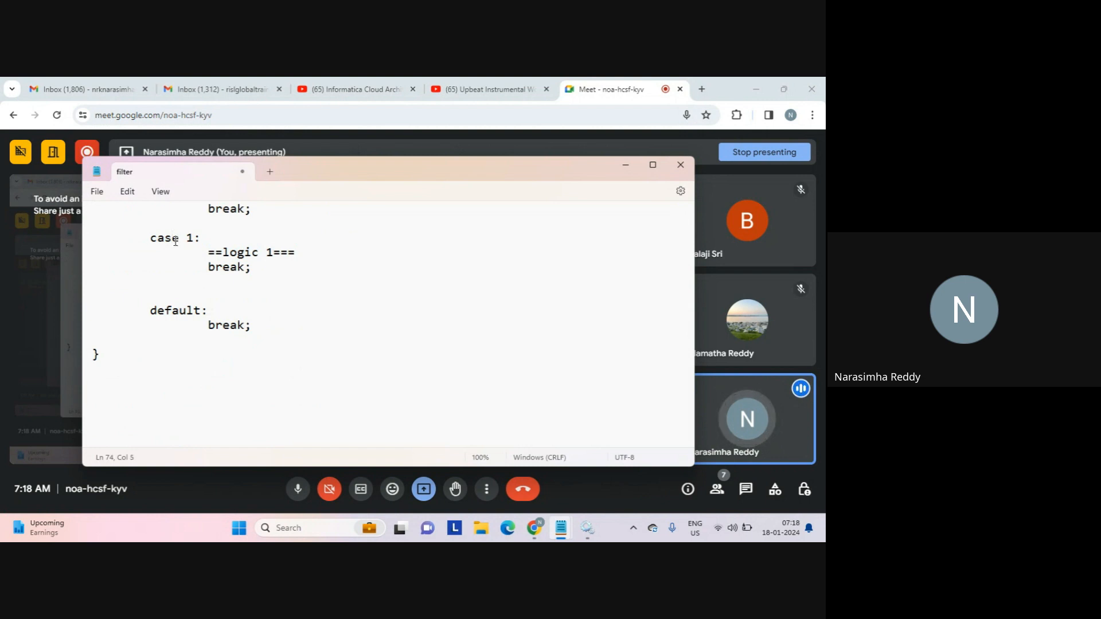
Add a 'sub group:' heading with an indented 'condition 1===========>tgt1' line below the closing brace.
click(148, 394)
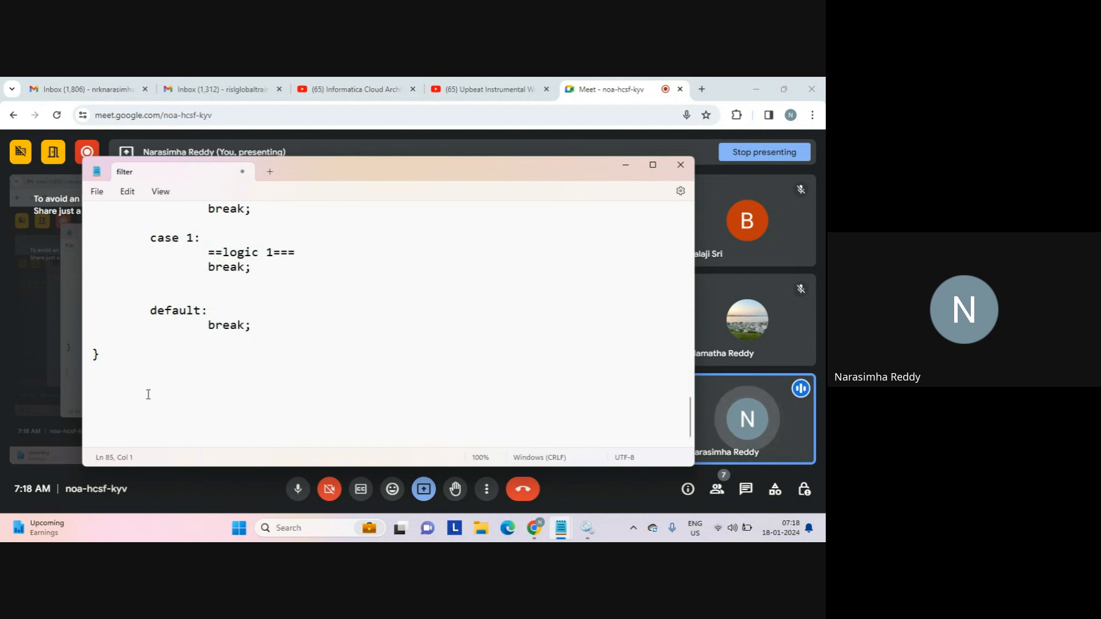
text(sub group:)
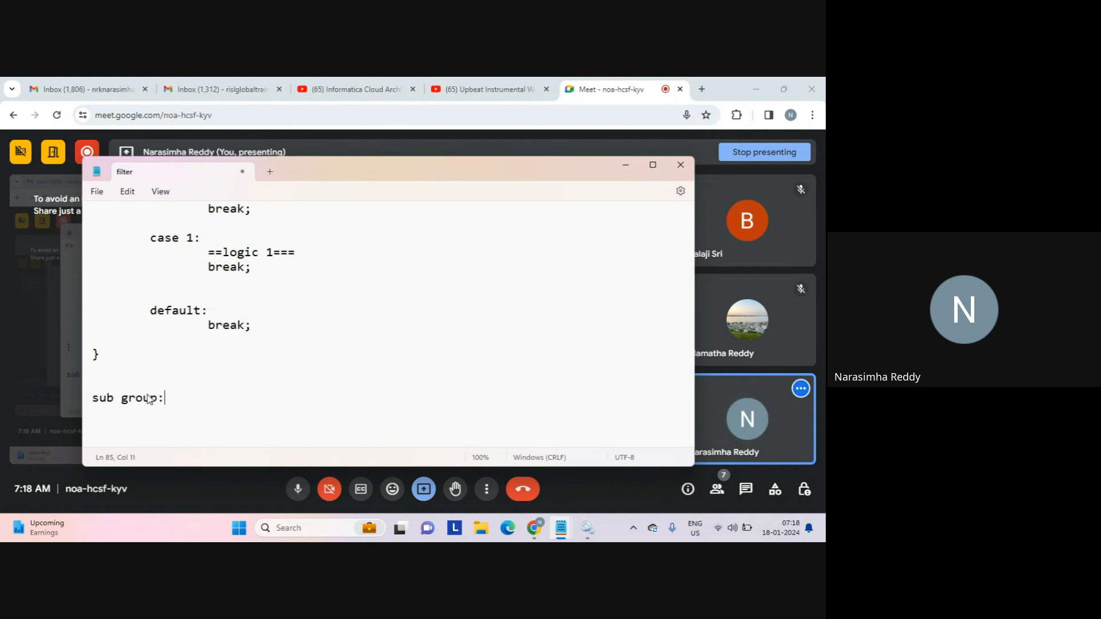
key(Return)
key(Tab)
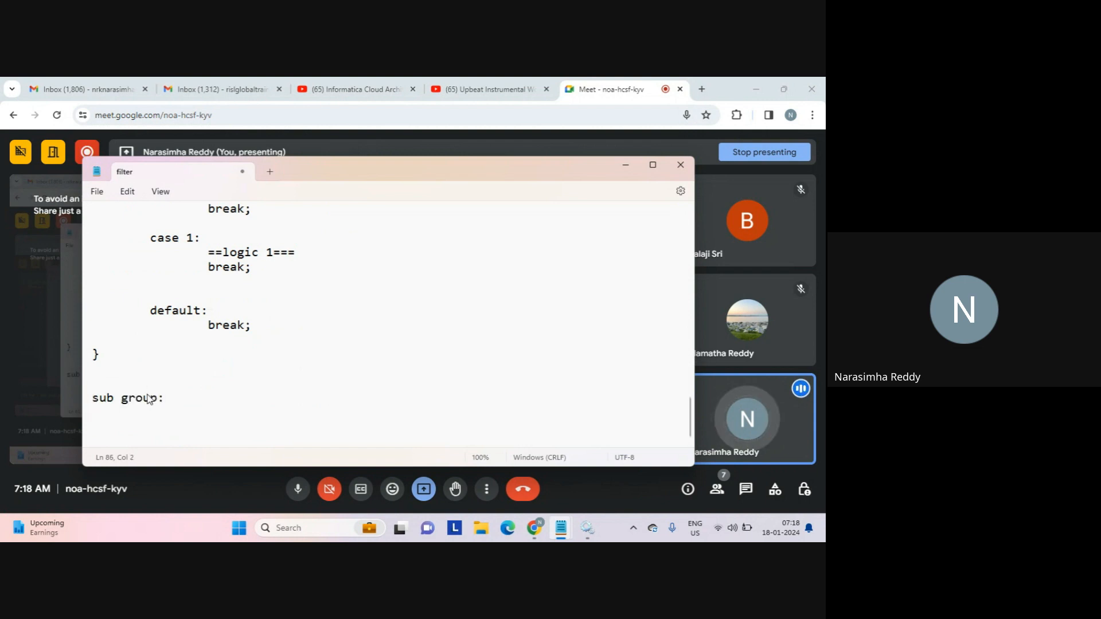
text(condition 1)
key(Return)
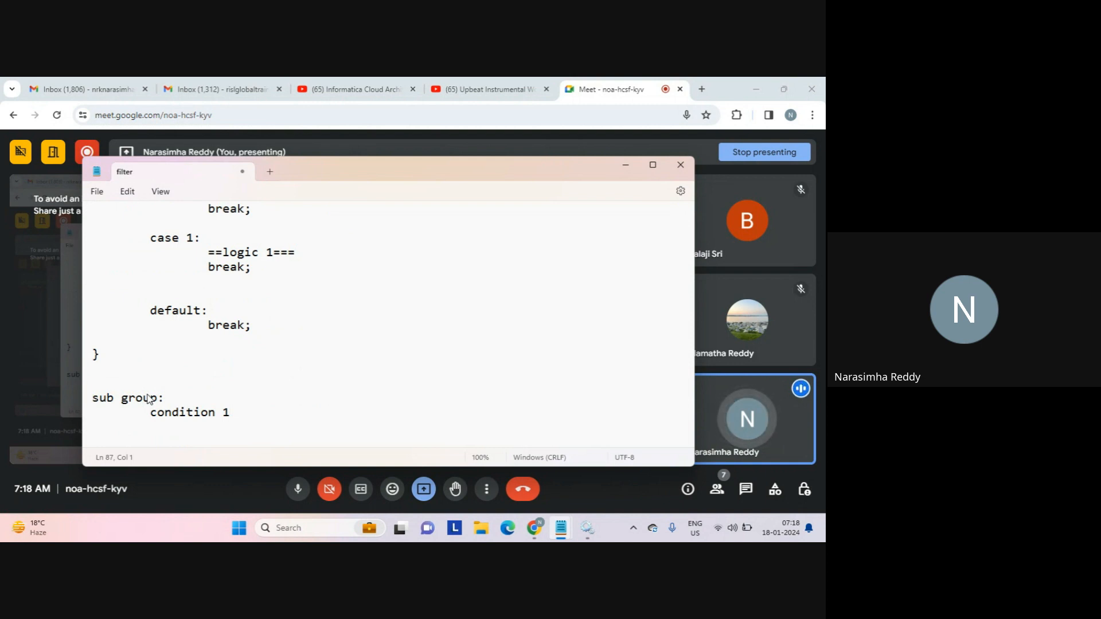
click(249, 413)
text(=)
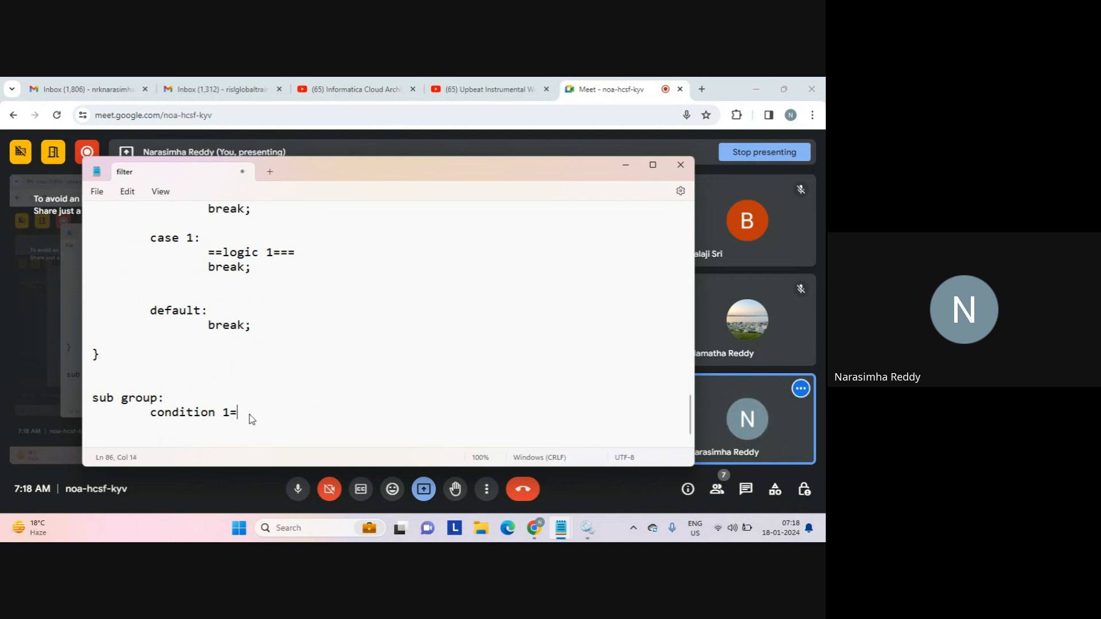
text(==========>)
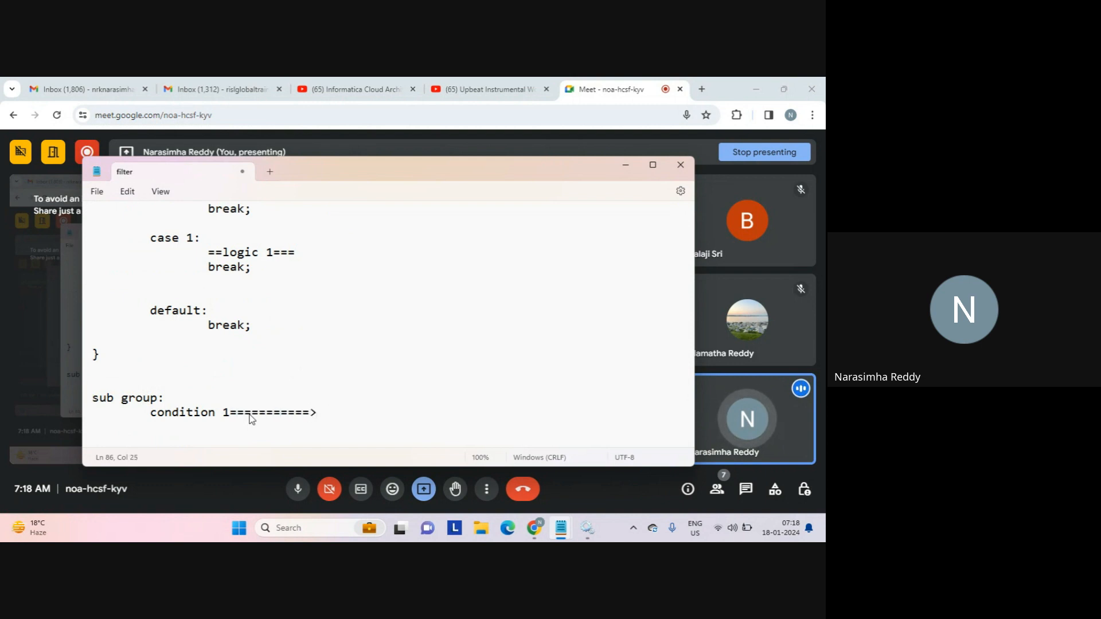
text(tgt1)
key(Return)
key(Return)
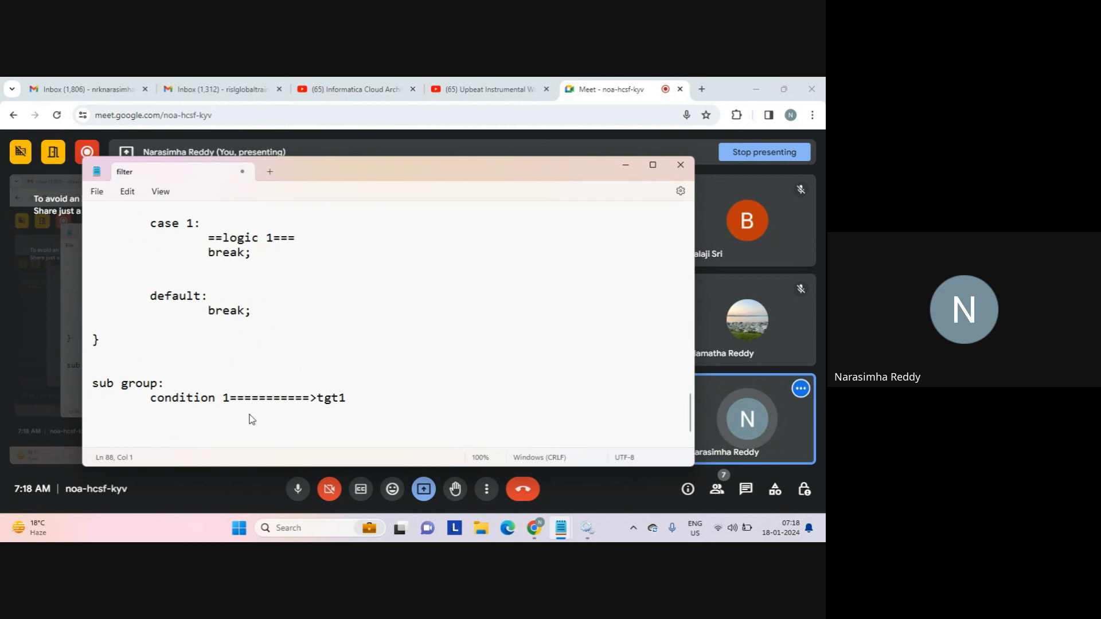
Highlight 'tgt1' and 'condition' for emphasis, then minimize Notepad.
double_click(328, 399)
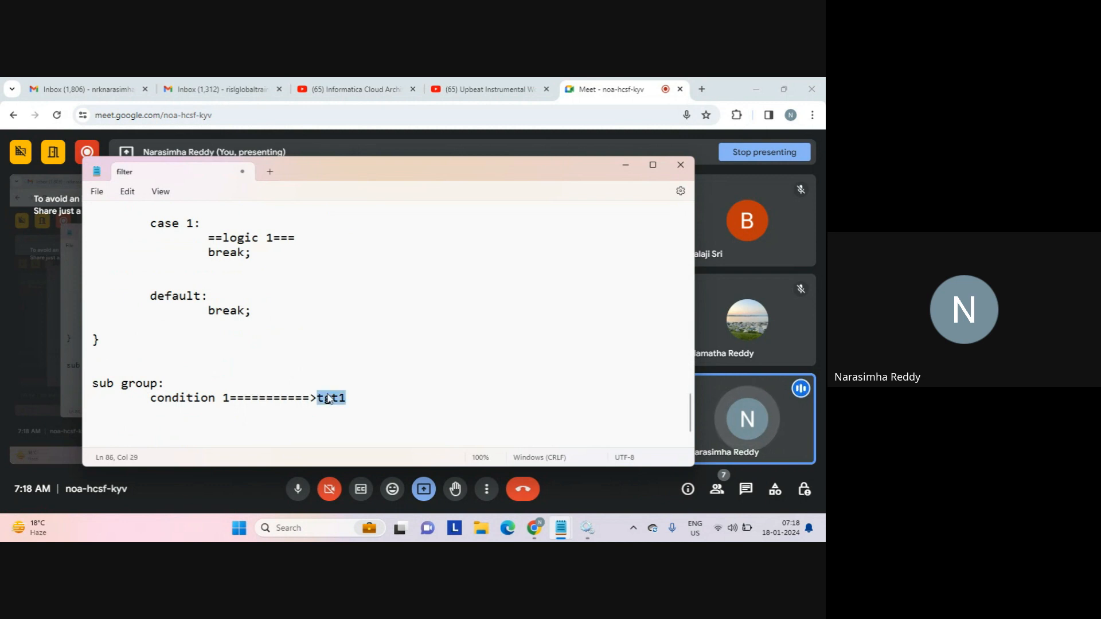
double_click(213, 396)
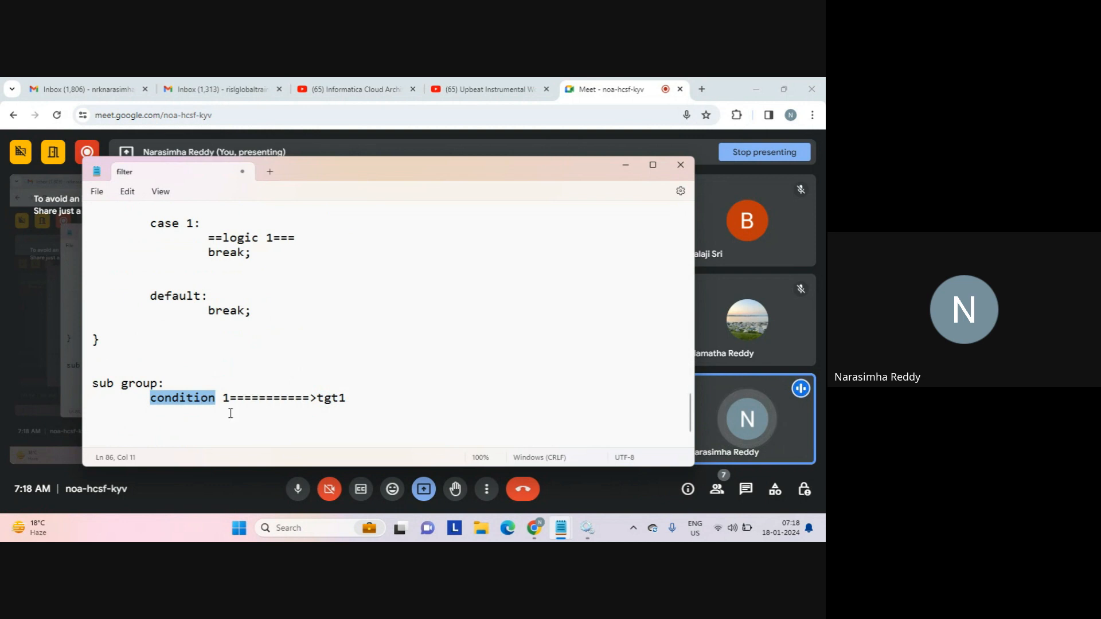
click(225, 431)
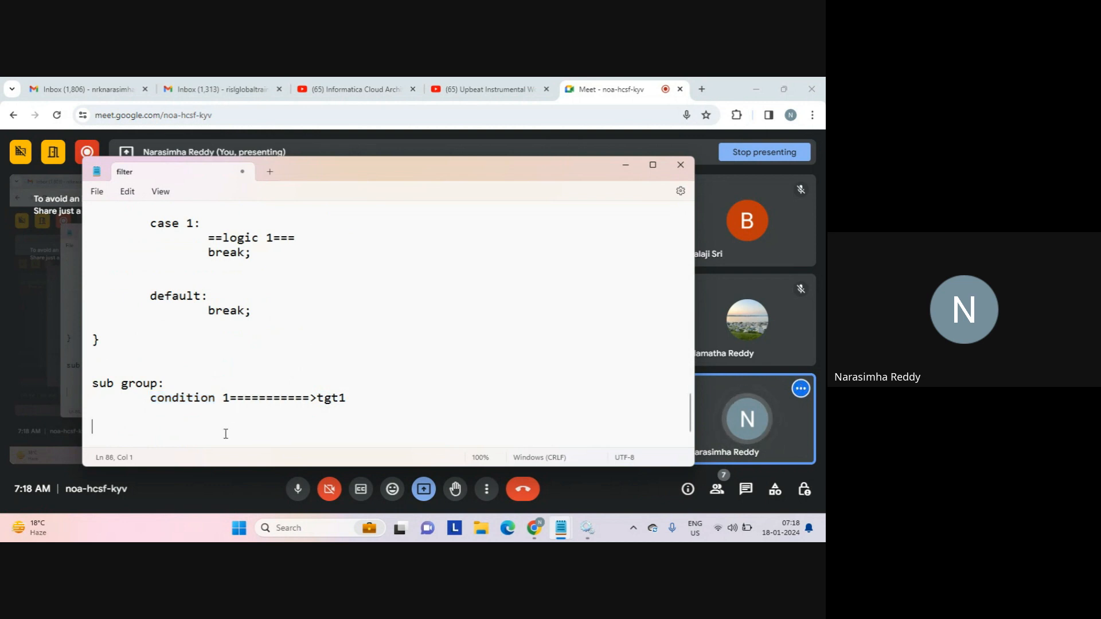
click(222, 493)
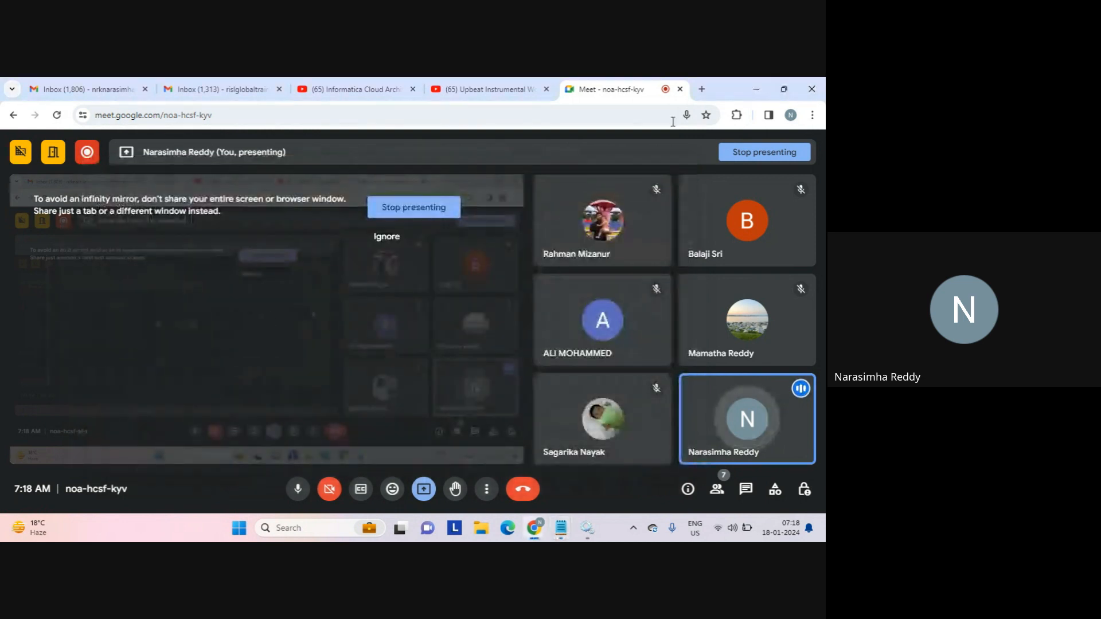
Open Informatica Cloud in a new tab via the 'dm' autocomplete and log in with the account e-mail and password.
click(702, 89)
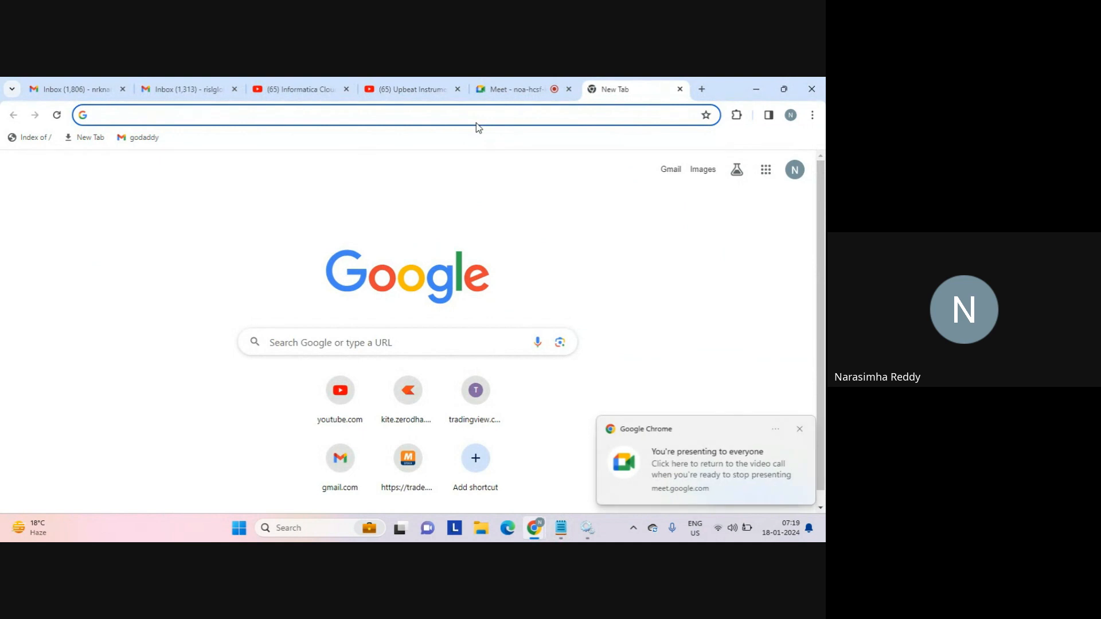
text(dm)
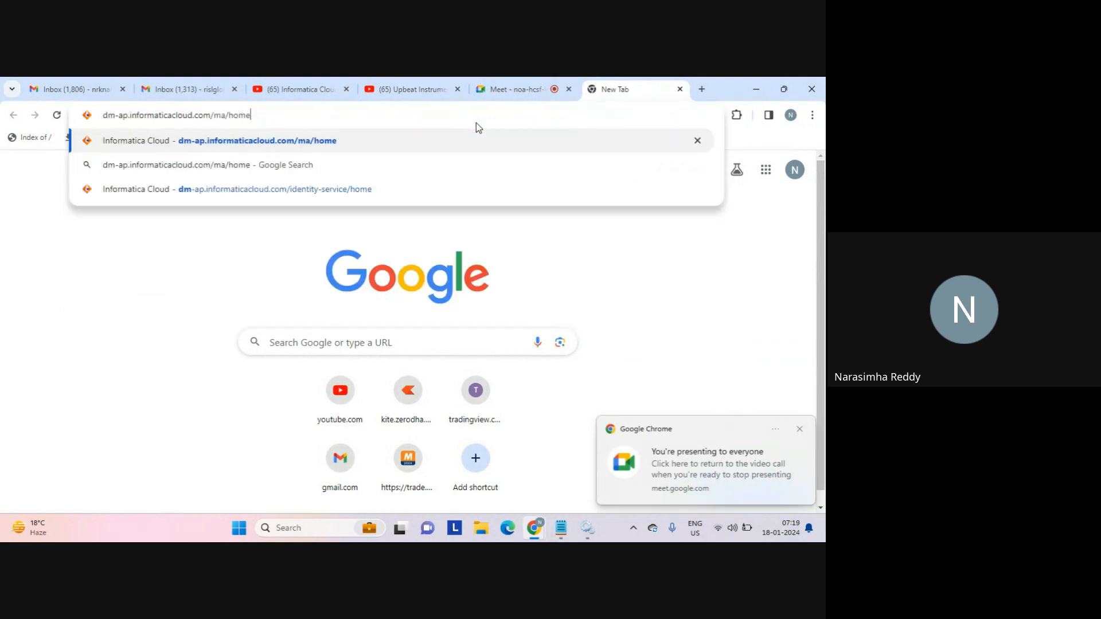
key(Return)
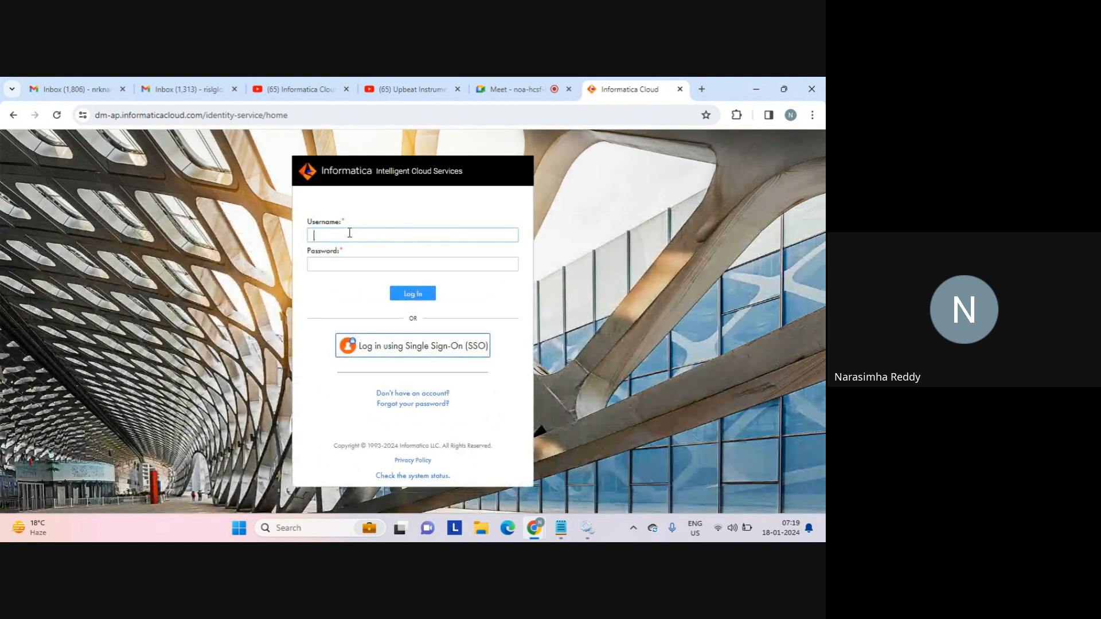
key(Tab)
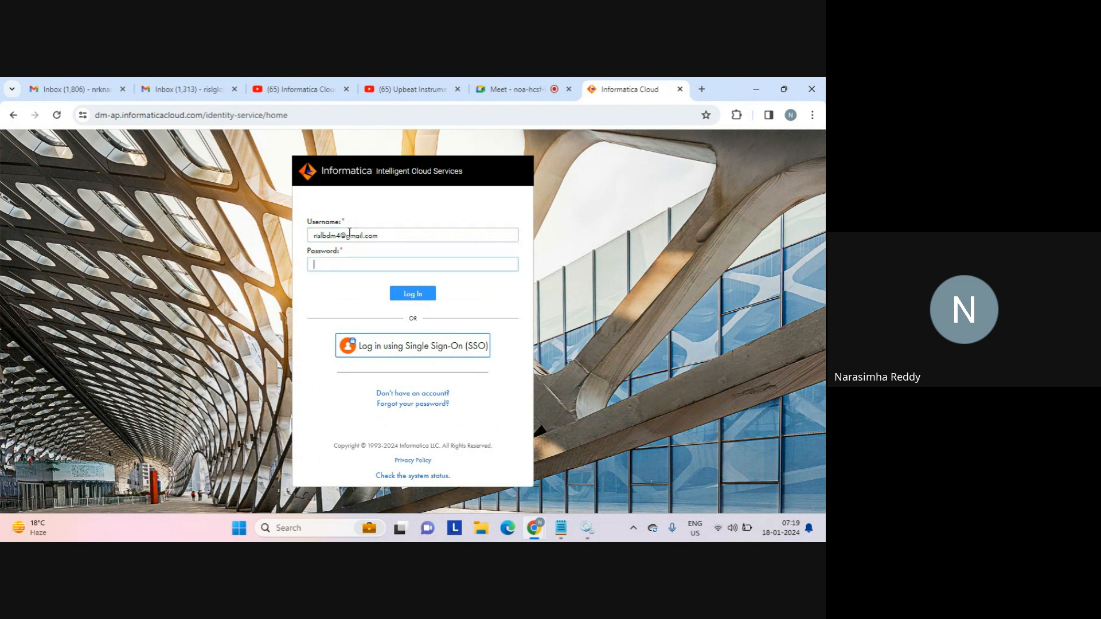
text(*******)
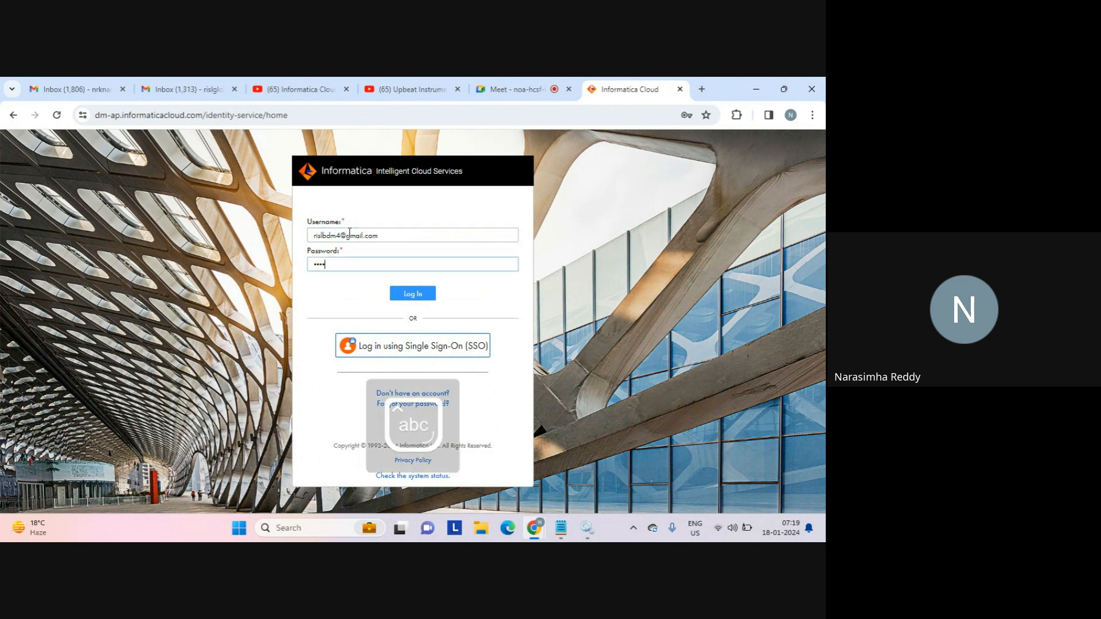
text(***)
key(Return)
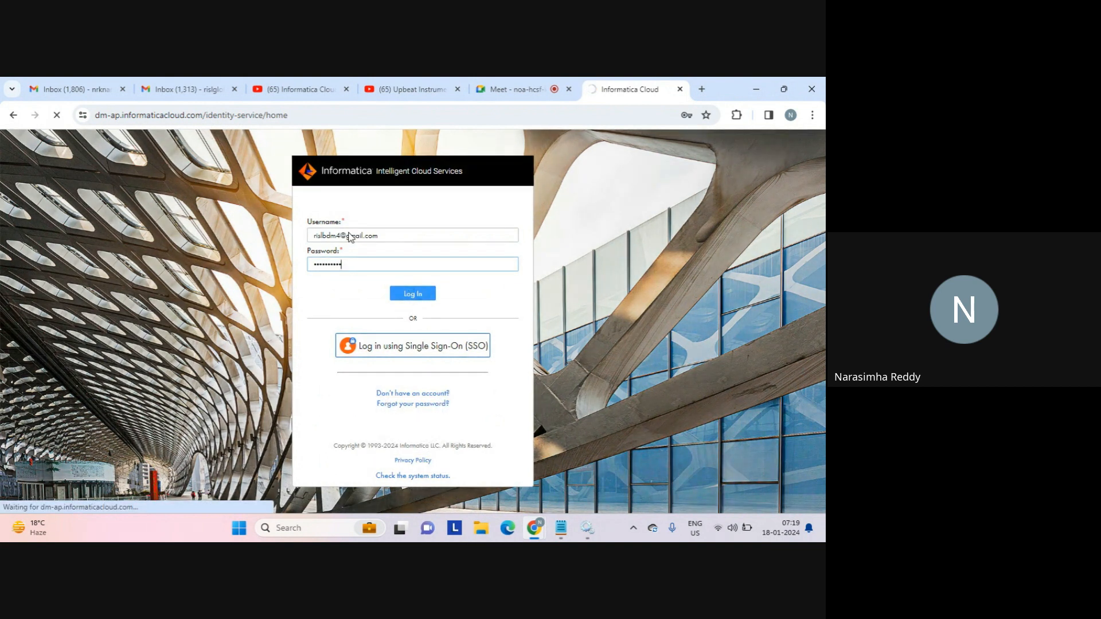
click(207, 88)
click(644, 93)
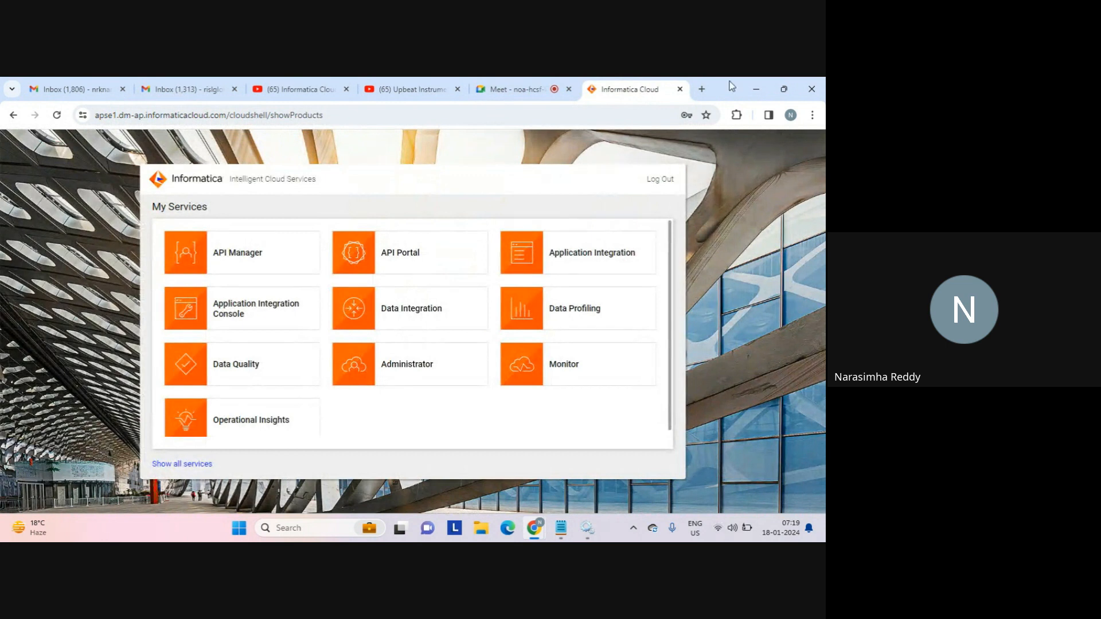
Launch the Data Integration service from the My Services page.
click(405, 311)
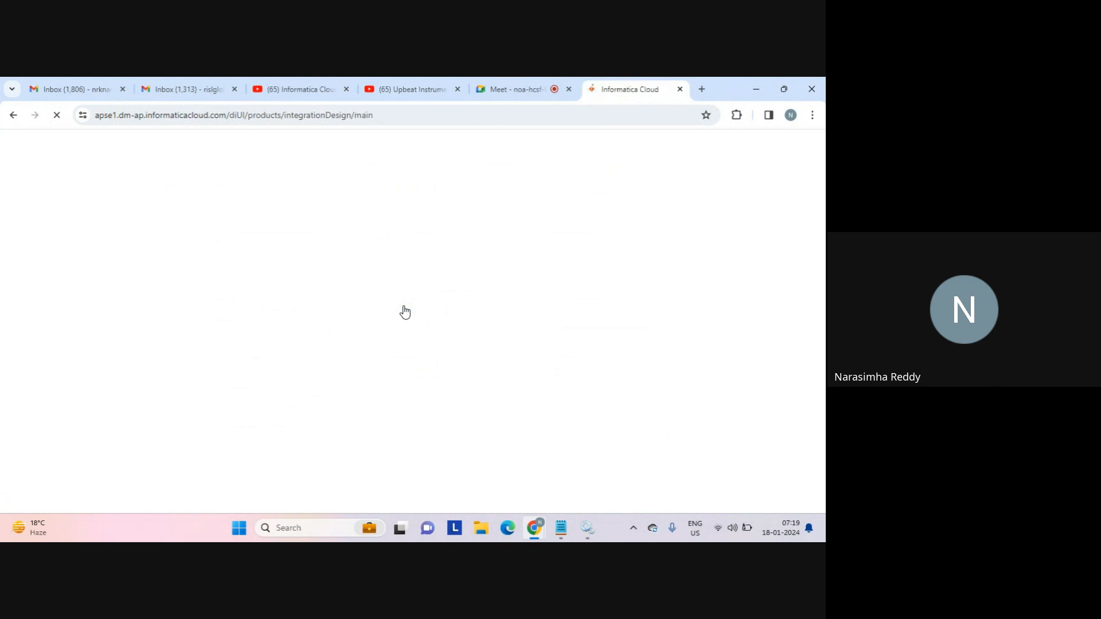
click(390, 88)
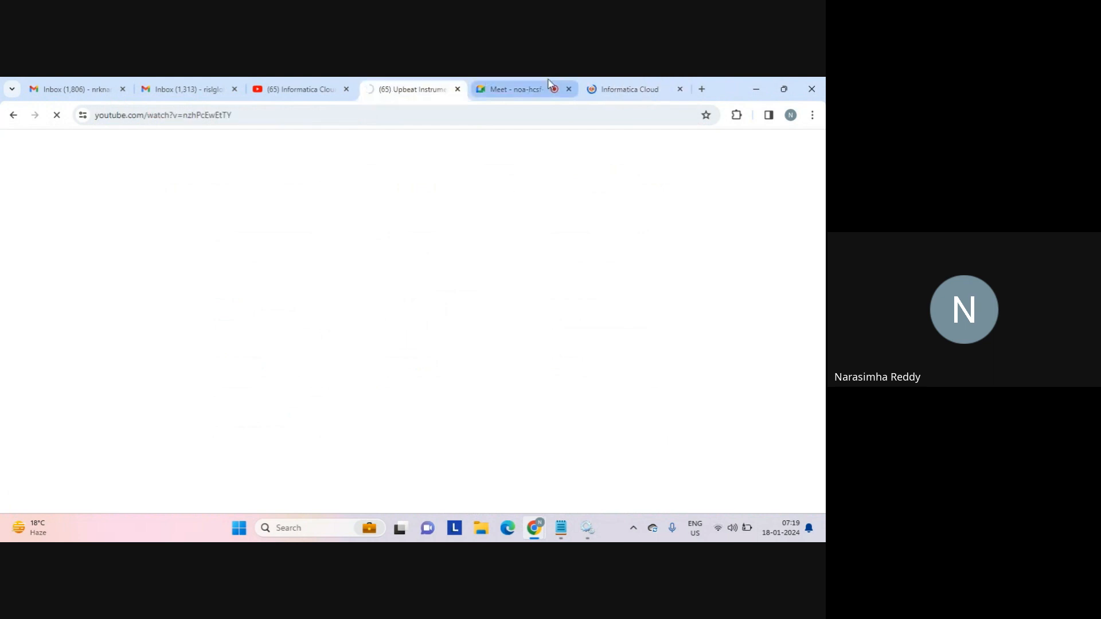
click(629, 91)
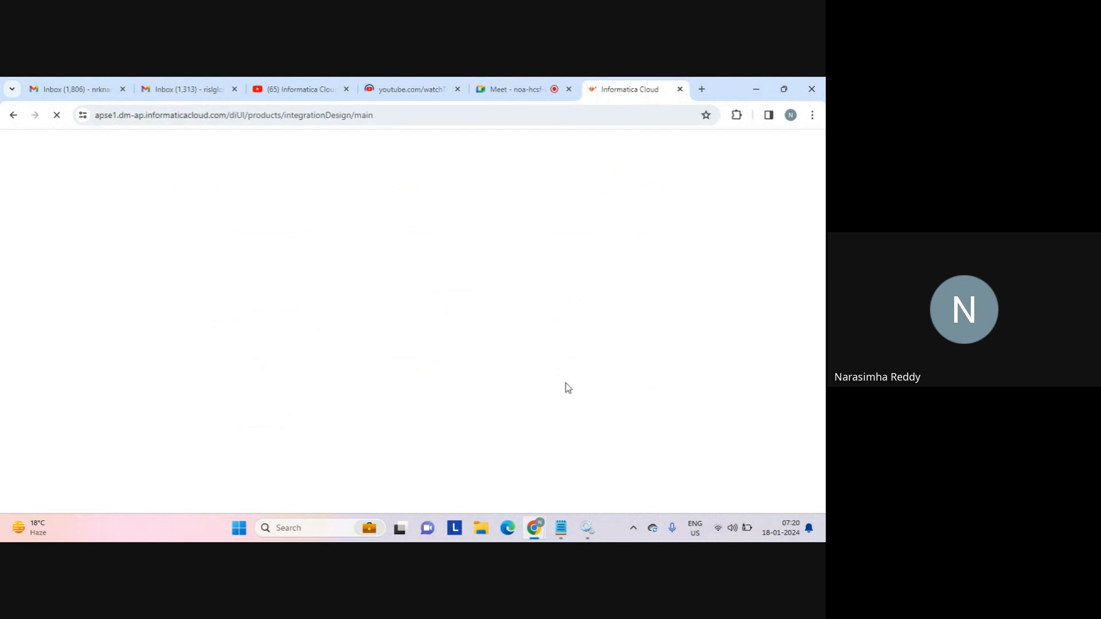
Refresh the Services list with Informatica Cloud Secure Agent selected, then minimize Services.
click(587, 534)
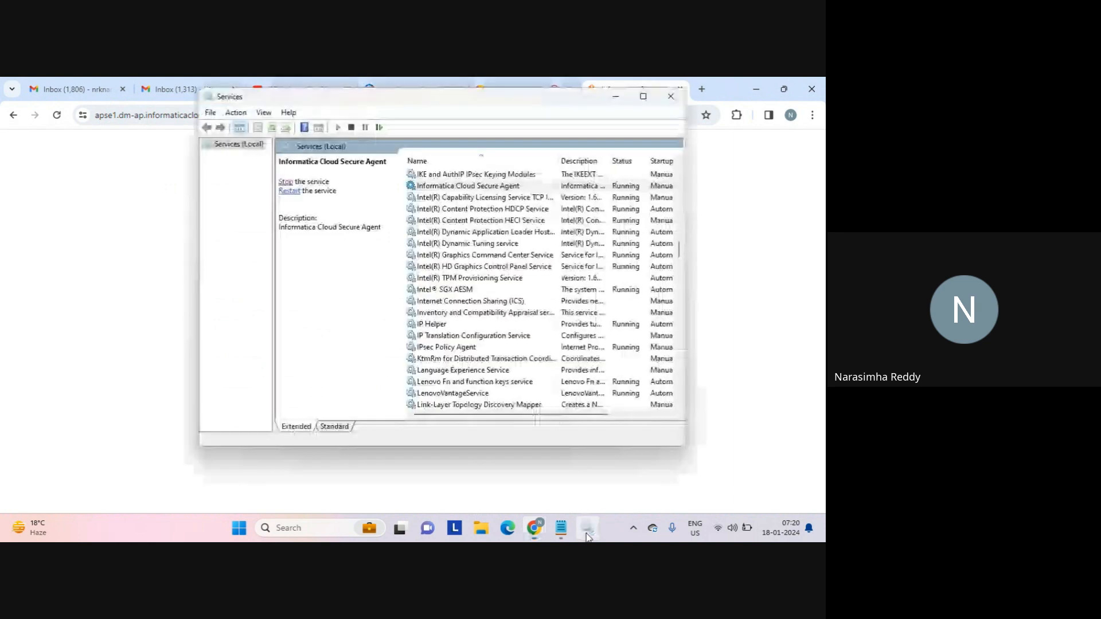
click(434, 189)
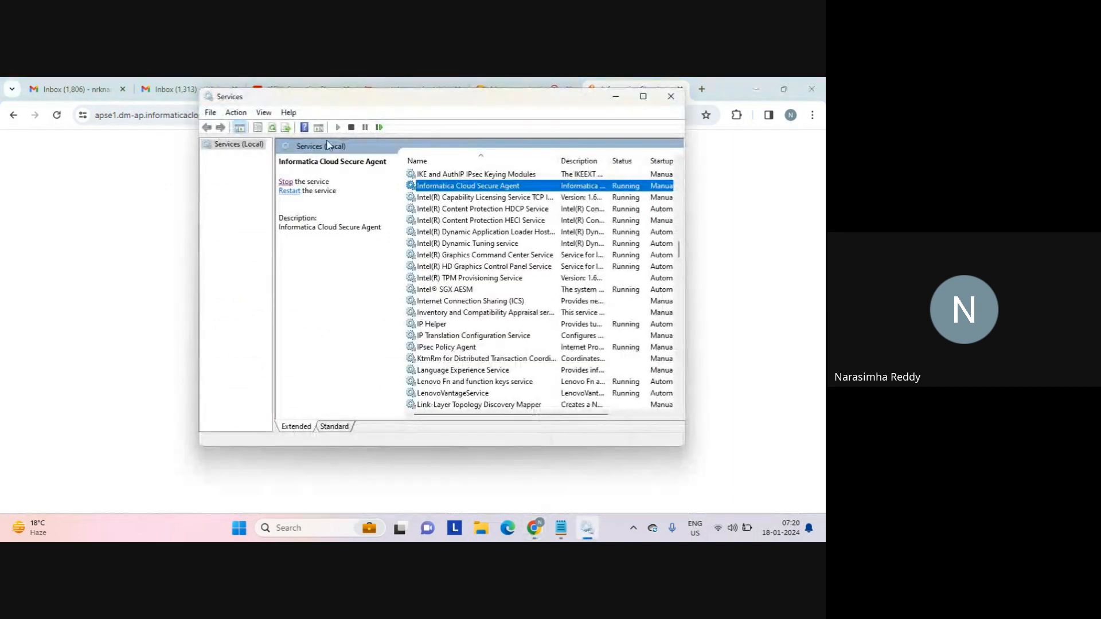
click(272, 127)
click(616, 99)
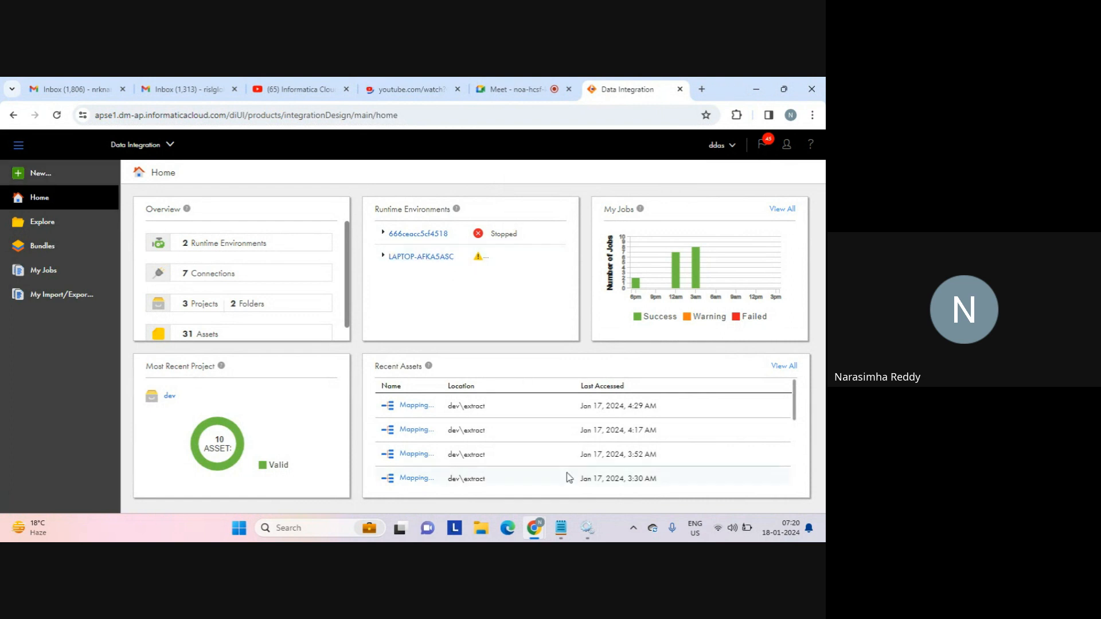
Restore the filter notes, scroll to the 'sub group:' section and add blank lines below it.
mouse_move(565, 531)
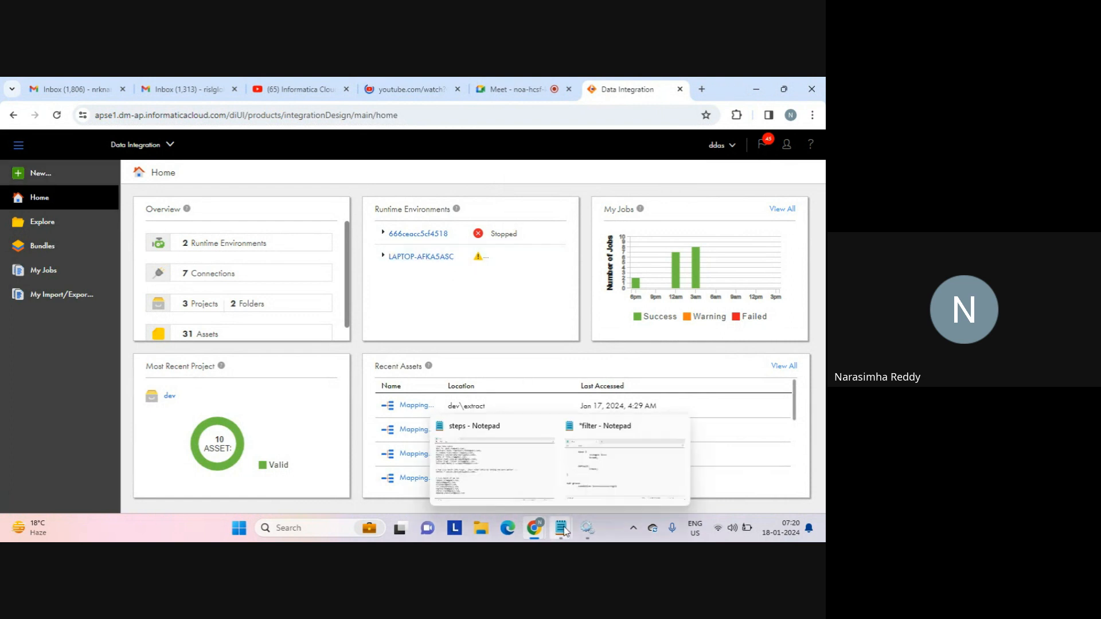
click(627, 471)
scroll(228, 419, down, 2)
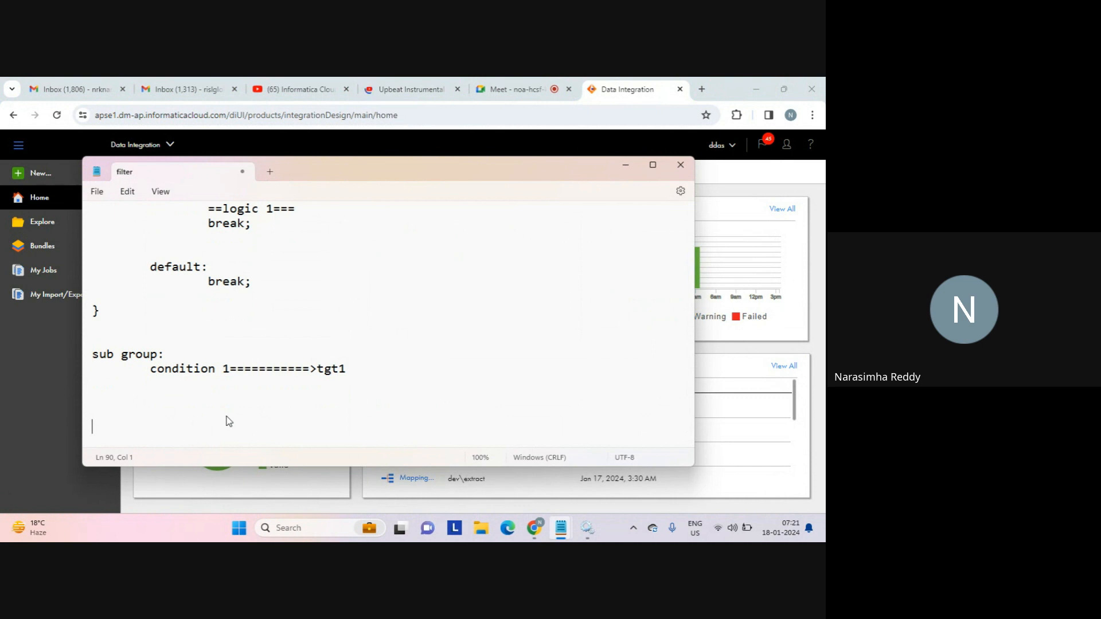
key(Return)
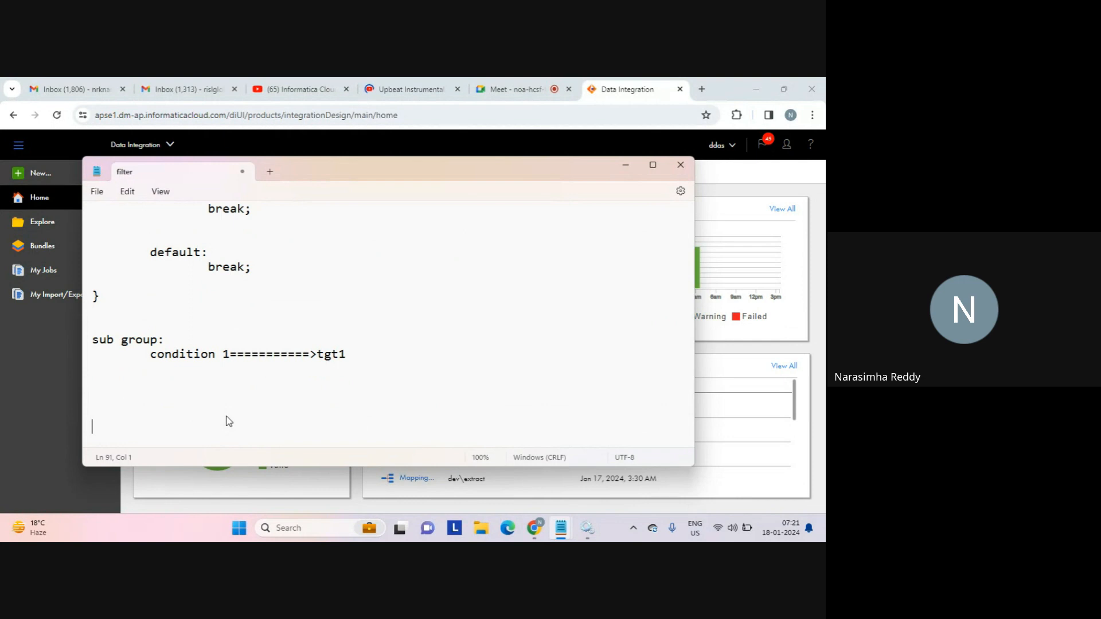
key(Return)
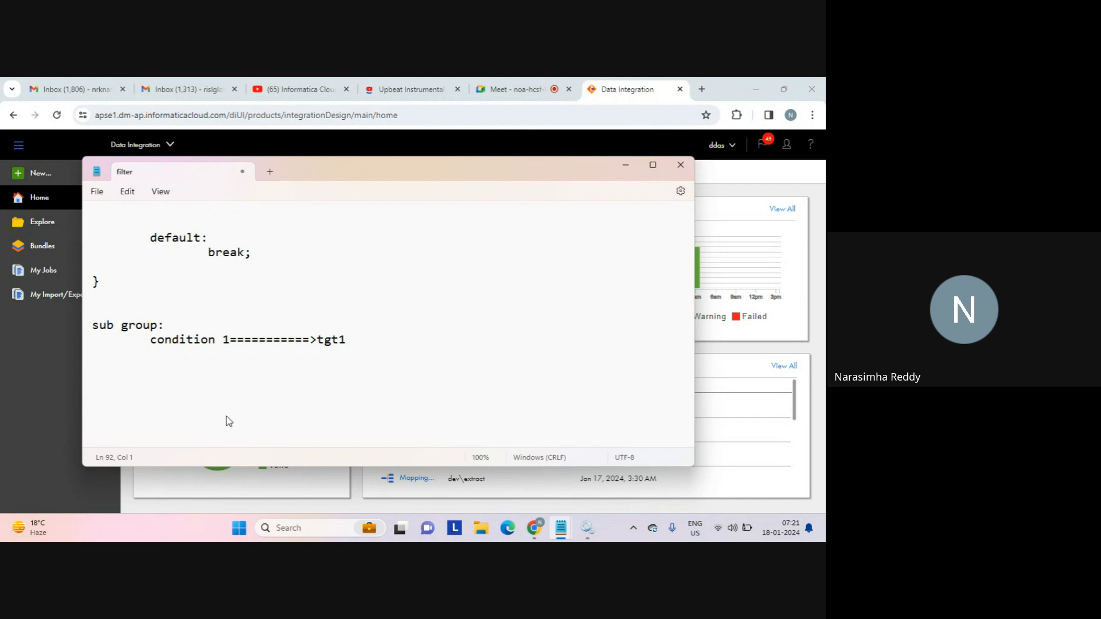
click(197, 410)
Add a 'combinable:' heading with a 'source:' line and an indented '...' beneath it.
key(Return)
key(Return)
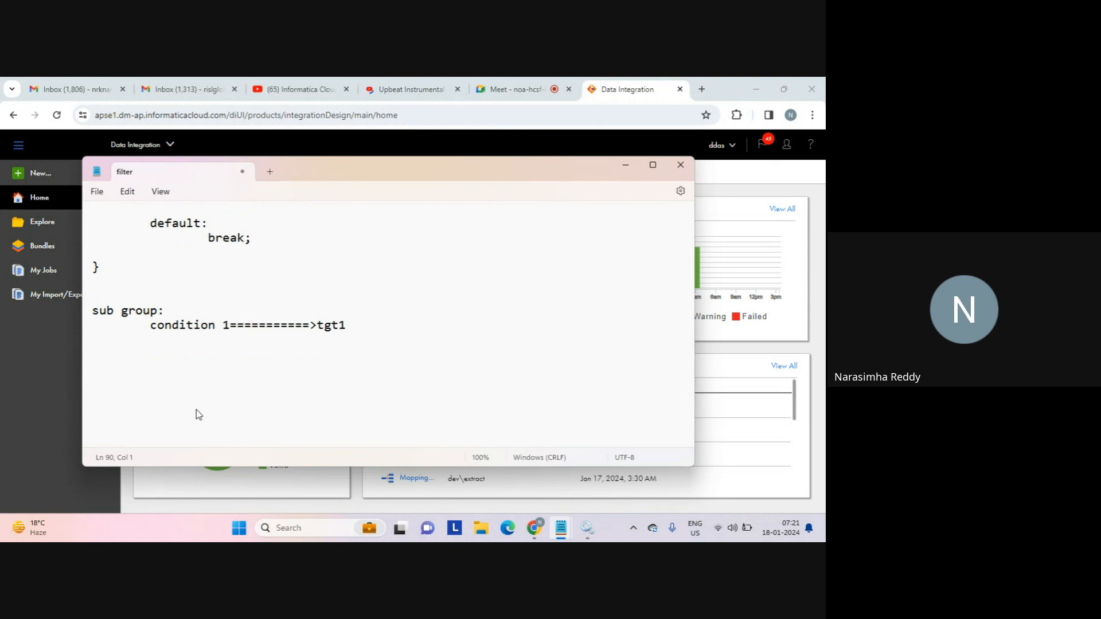
text(combinal)
key(BackSpace)
text(ble:)
key(Return)
key(Return)
text(so)
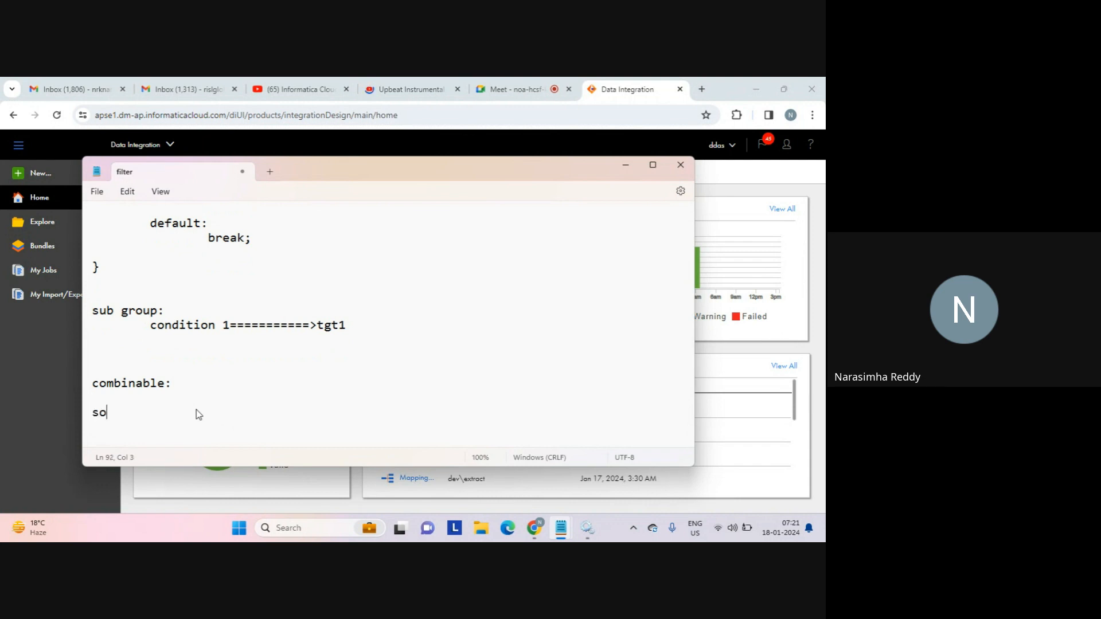
text(urce:)
List 'state 1' and 'state 2', then add '....' and a '2 states...' note.
key(Return)
key(Tab)
text(...)
key(Return)
key(Return)
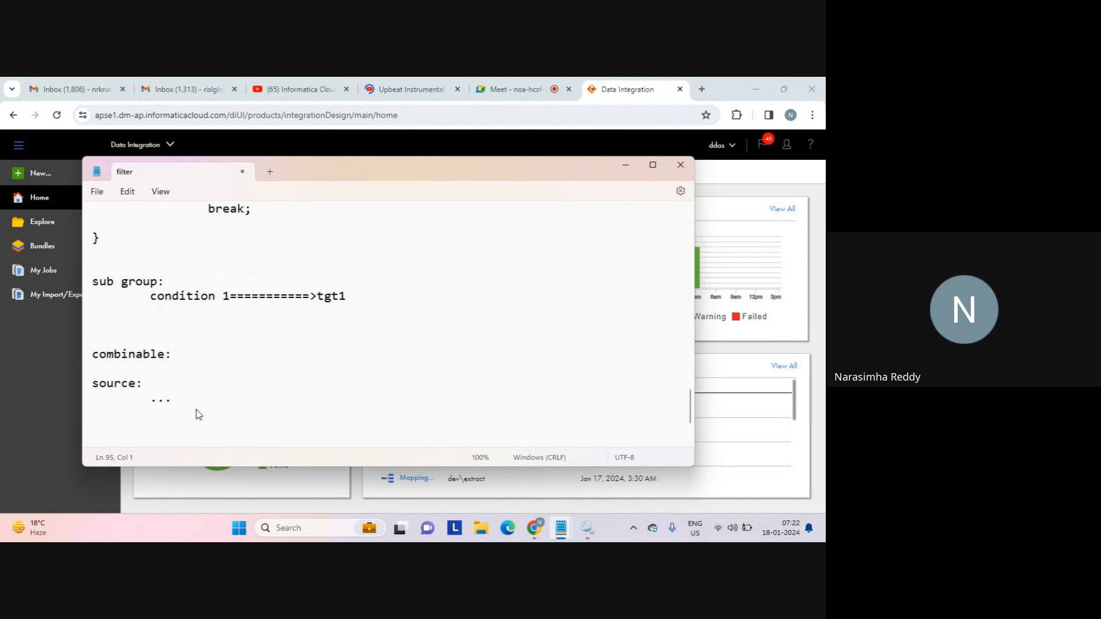
text(state 1)
key(Return)
key(Return)
text(state)
key(BackSpace)
key(BackSpace)
key(BackSpace)
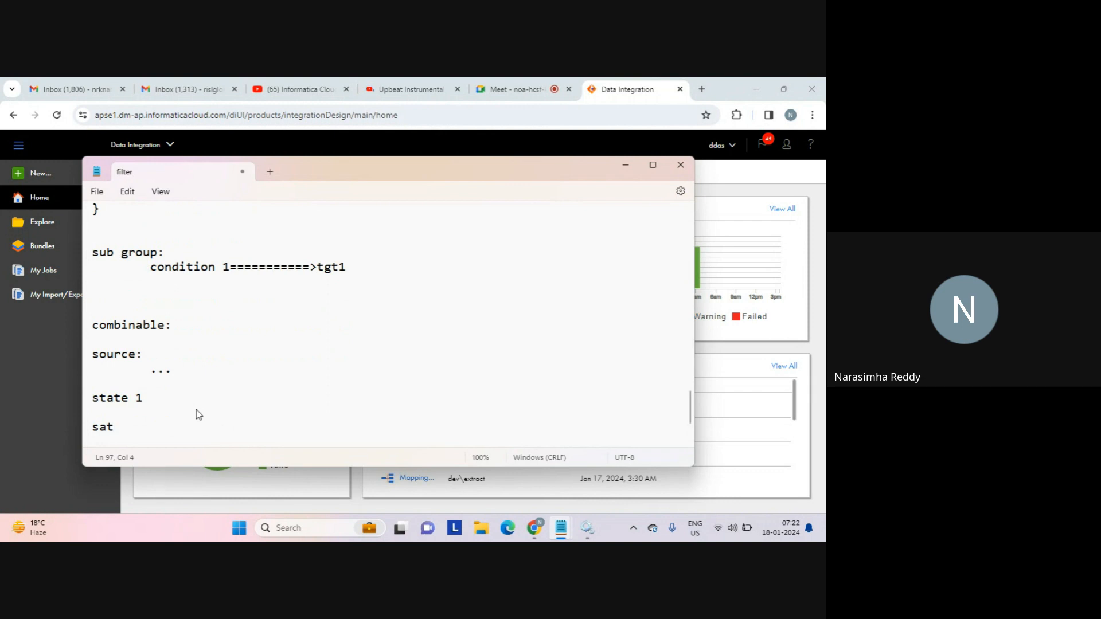
text(tate 2)
key(Return)
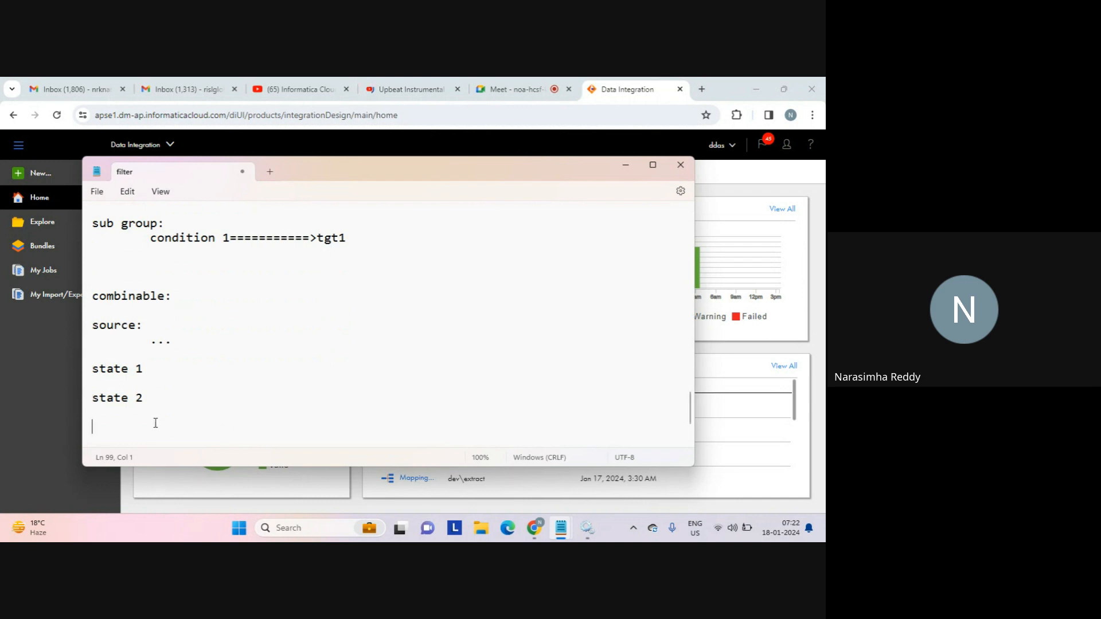
text(....)
key(Return)
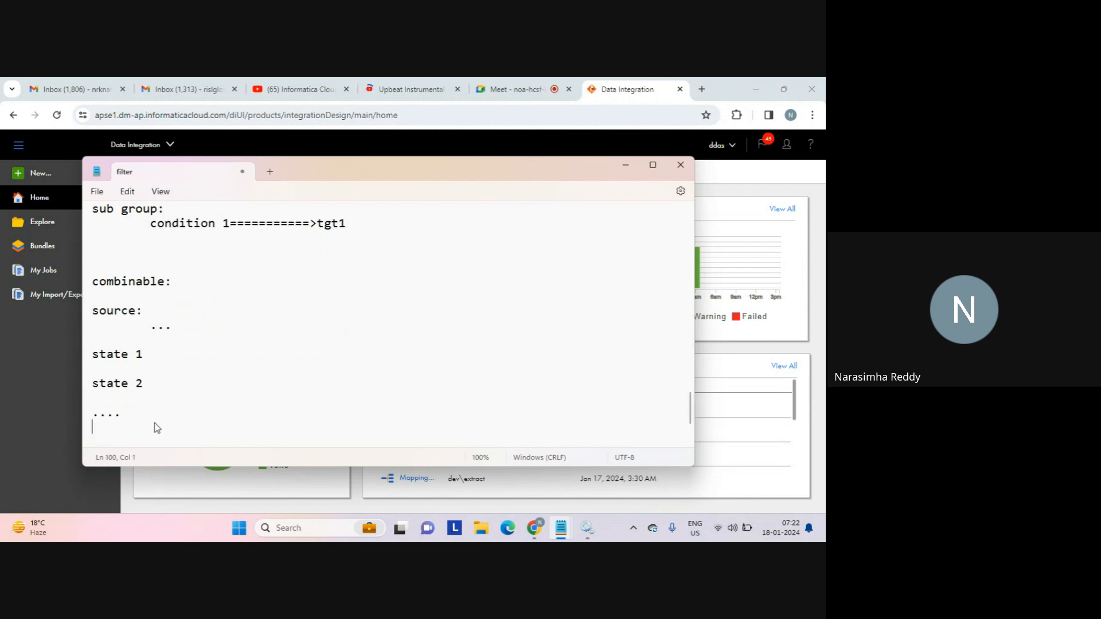
key(Return)
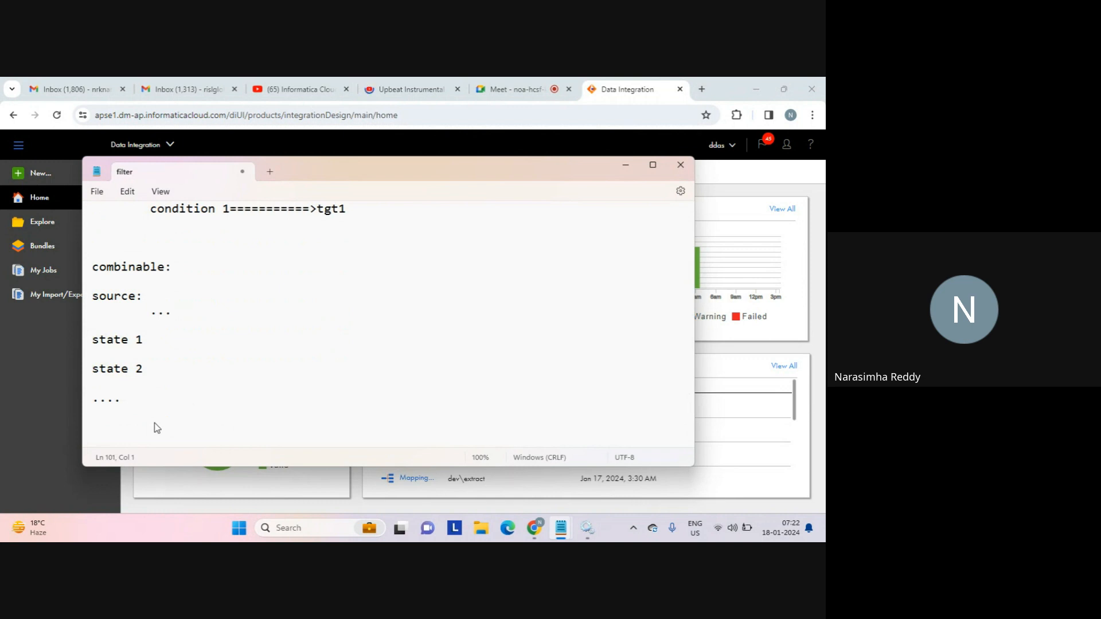
text(2 states...)
Write 'what?' followed by a '2 types:' heading with 'horizontal' and 'vertical...' lines.
key(Return)
key(Return)
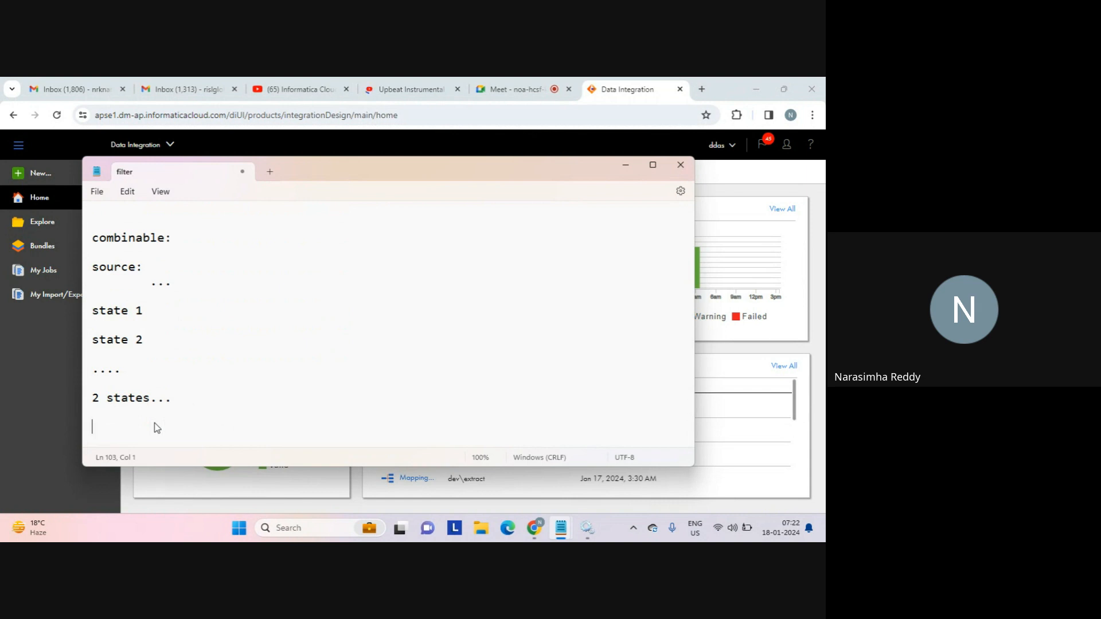
text(what?)
key(Return)
key(Return)
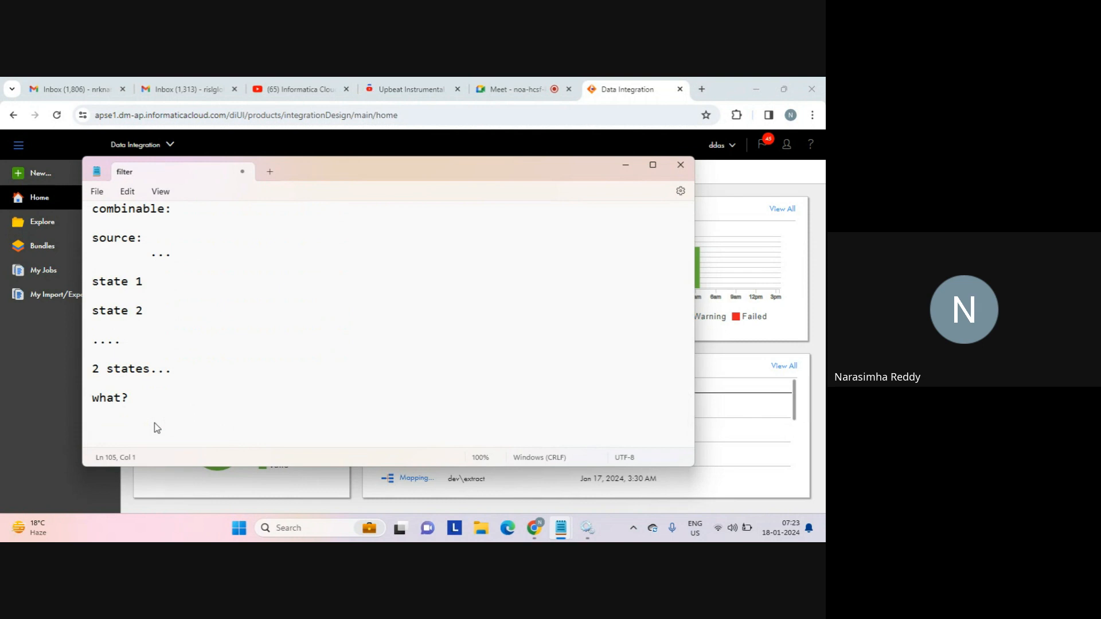
text(2 types:)
key(Return)
text(h)
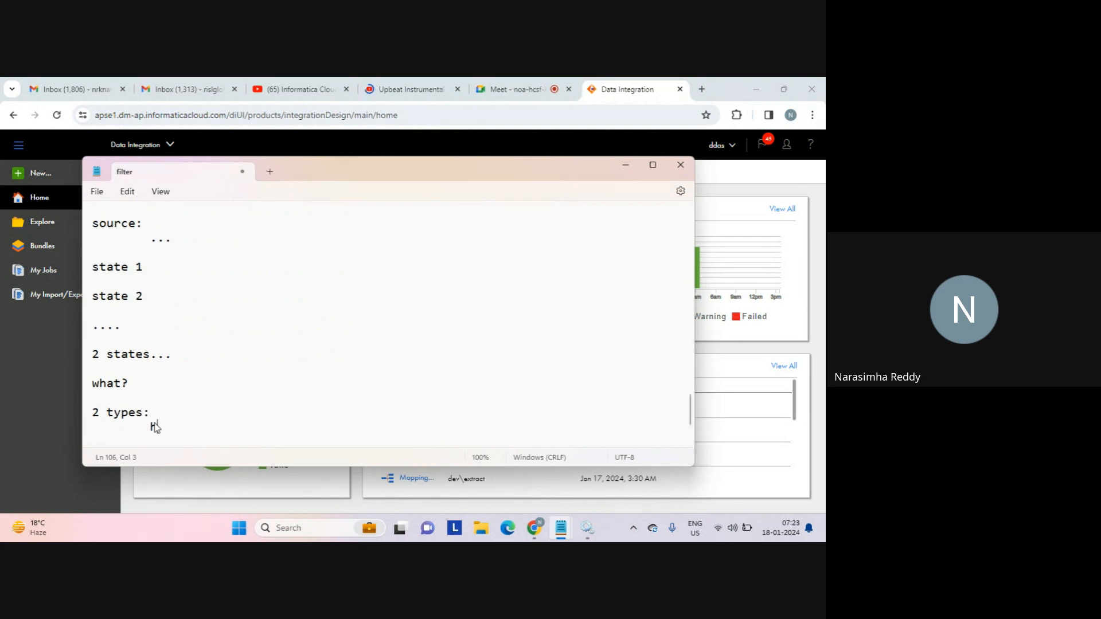
text(orizontal)
key(Return)
key(Return)
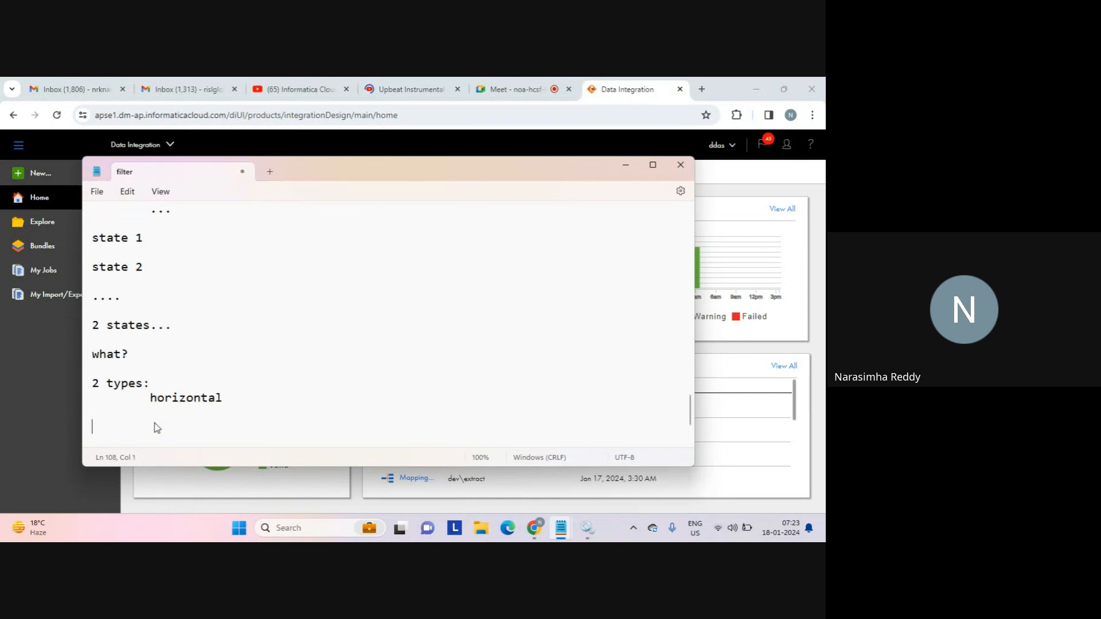
text(vertical...)
key(Return)
key(Return)
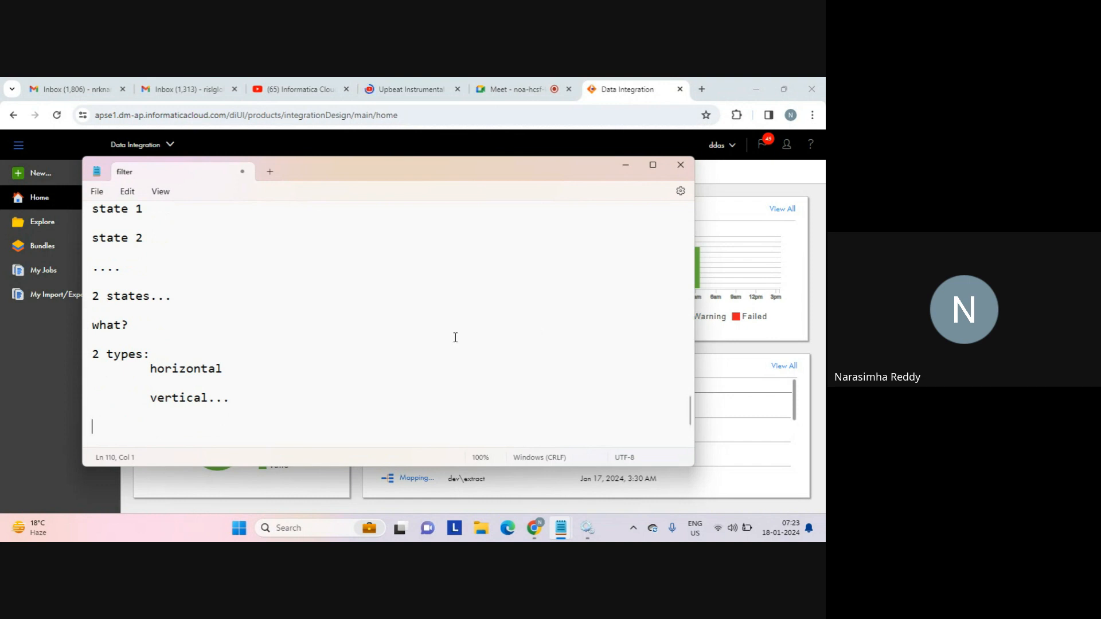
Under 'horizontal', add an indented 'state 1:' entry listing values 1 and 2.
click(268, 373)
key(Return)
key(Tab)
key(Tab)
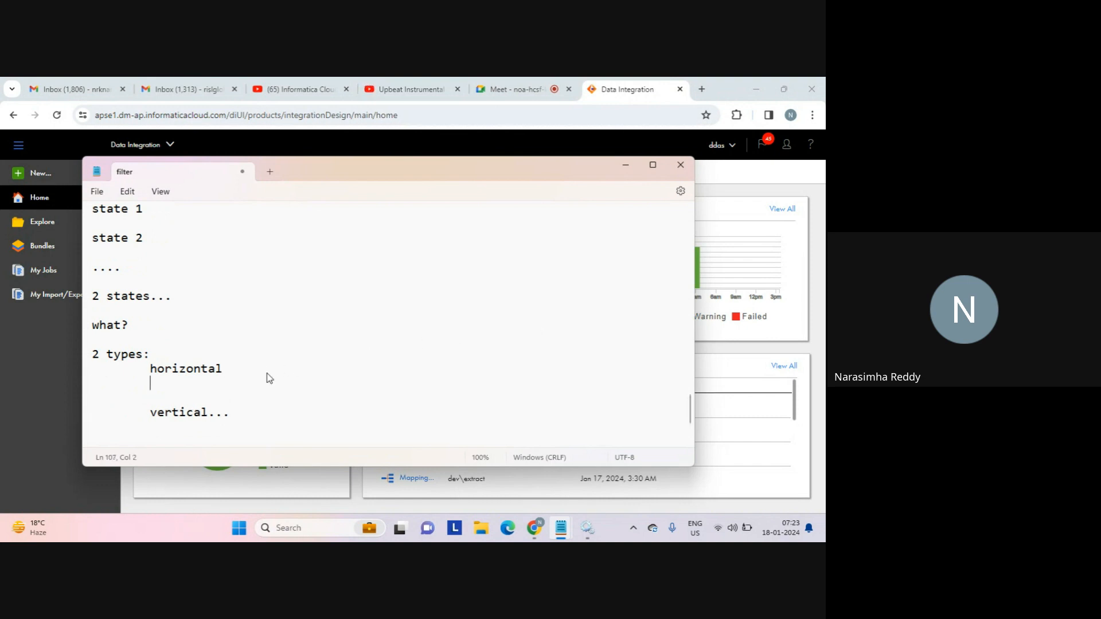
key(Return)
key(Down)
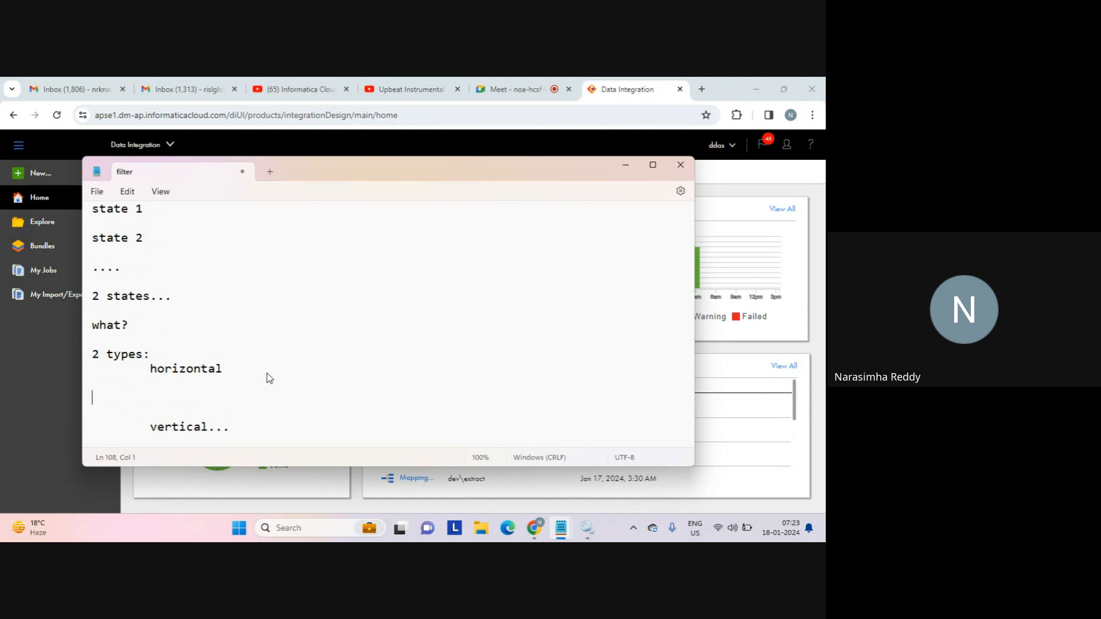
text(state 1:)
key(Return)
key(Return)
text(1)
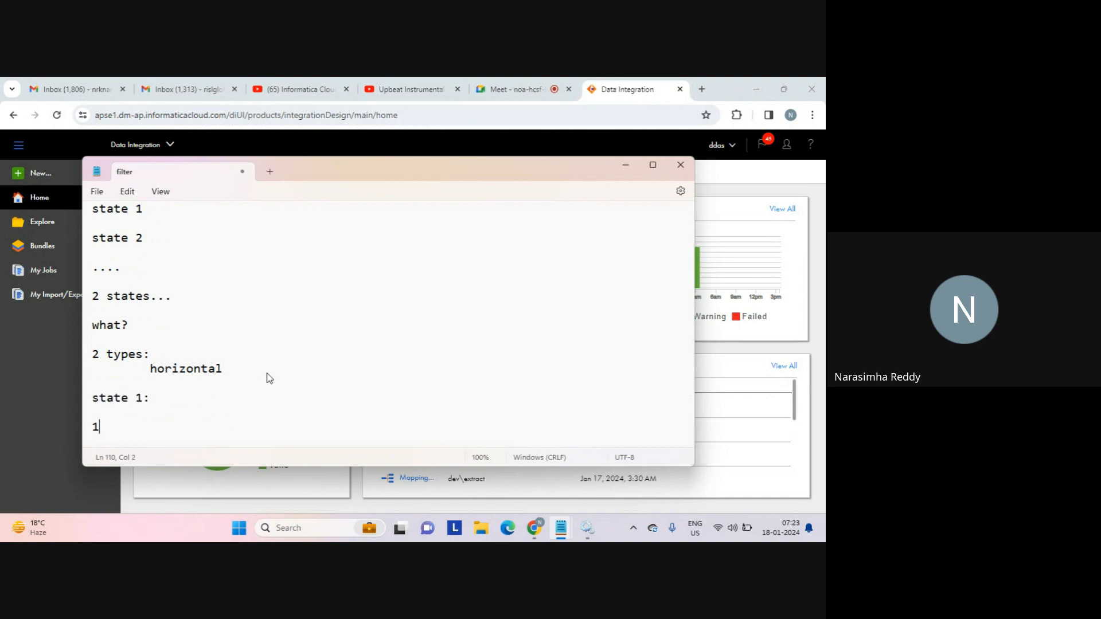
key(Return)
text(2)
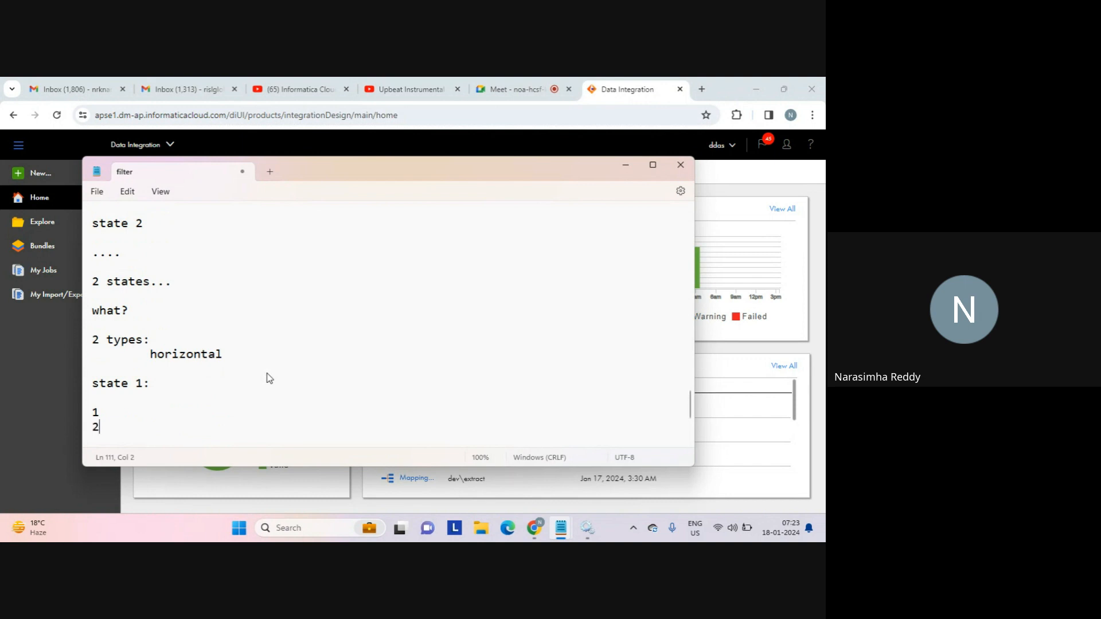
key(Return)
Add 'state 2:' listing values 3 and 4, then a 'union:' heading with an indented line.
text(tate 2:)
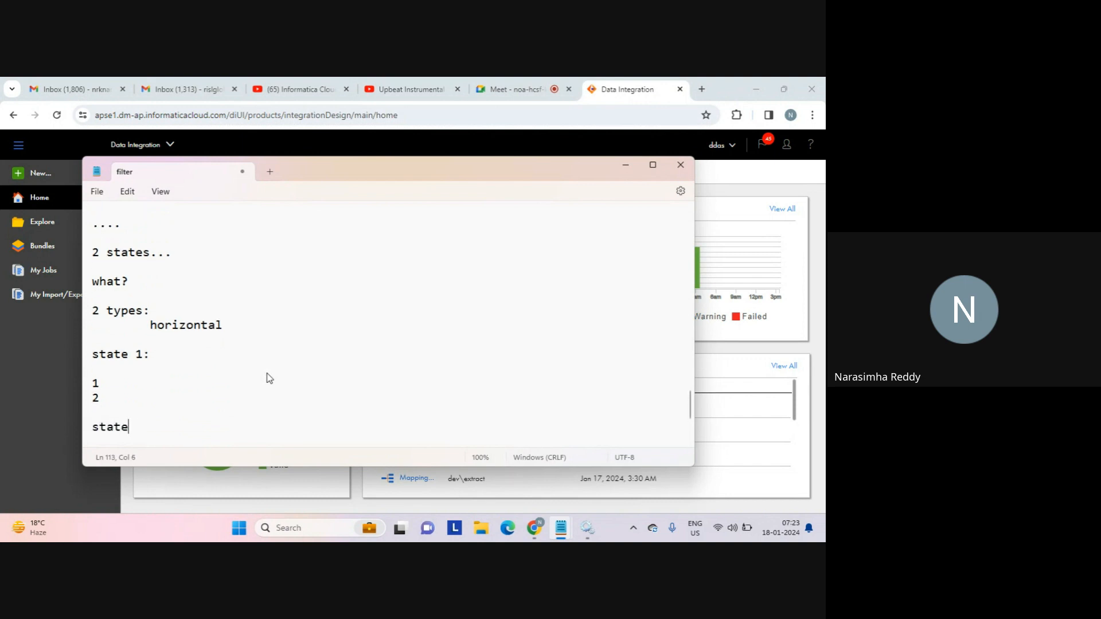
key(Return)
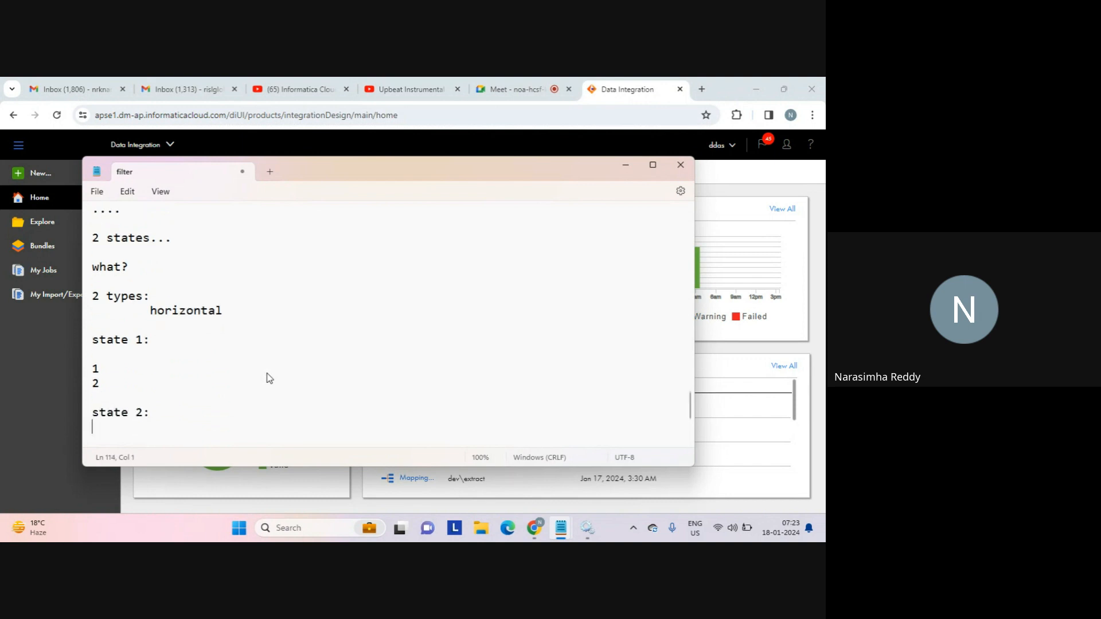
text(3)
key(Return)
text(4)
key(Return)
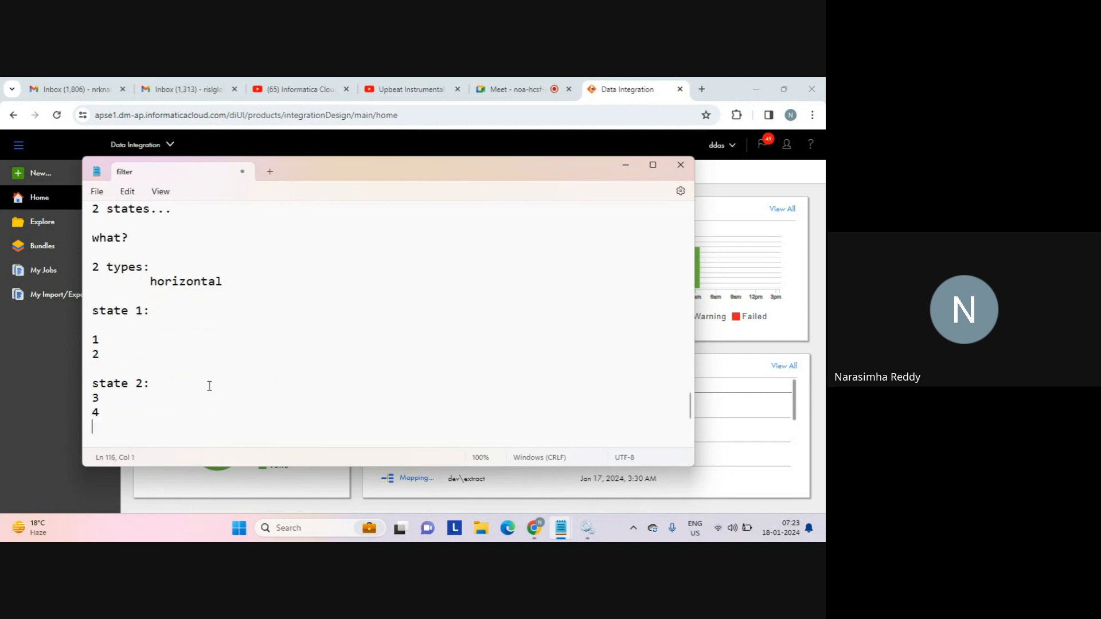
key(Return)
key(BackSpace)
key(BackSpace)
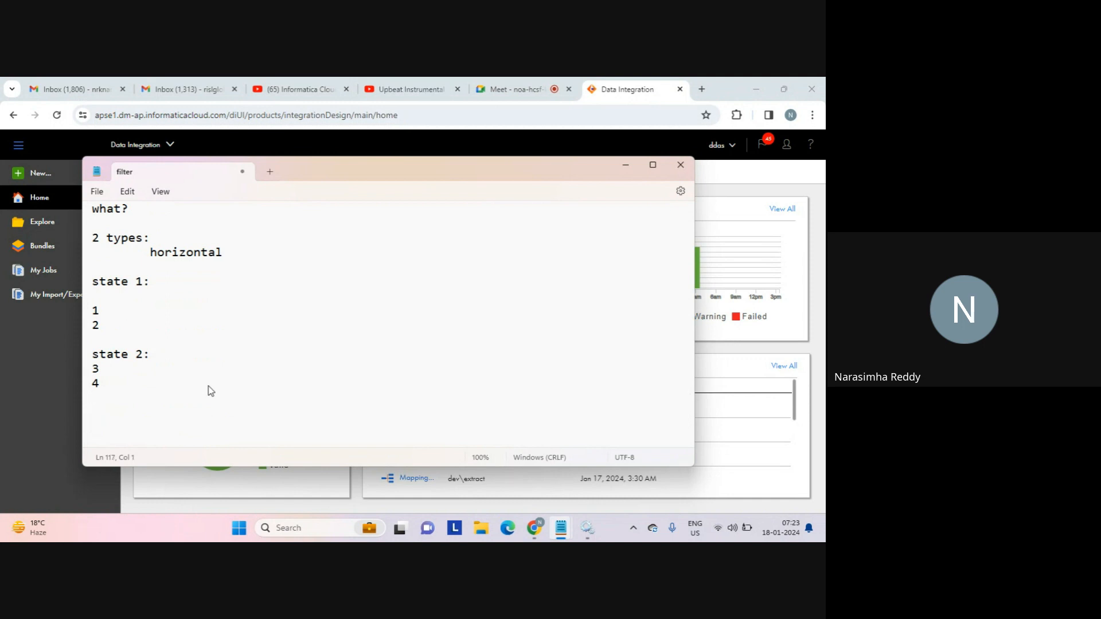
text(union:)
key(Return)
key(Tab)
List 'union all' and 'union...' under the union heading.
text(union all)
key(Return)
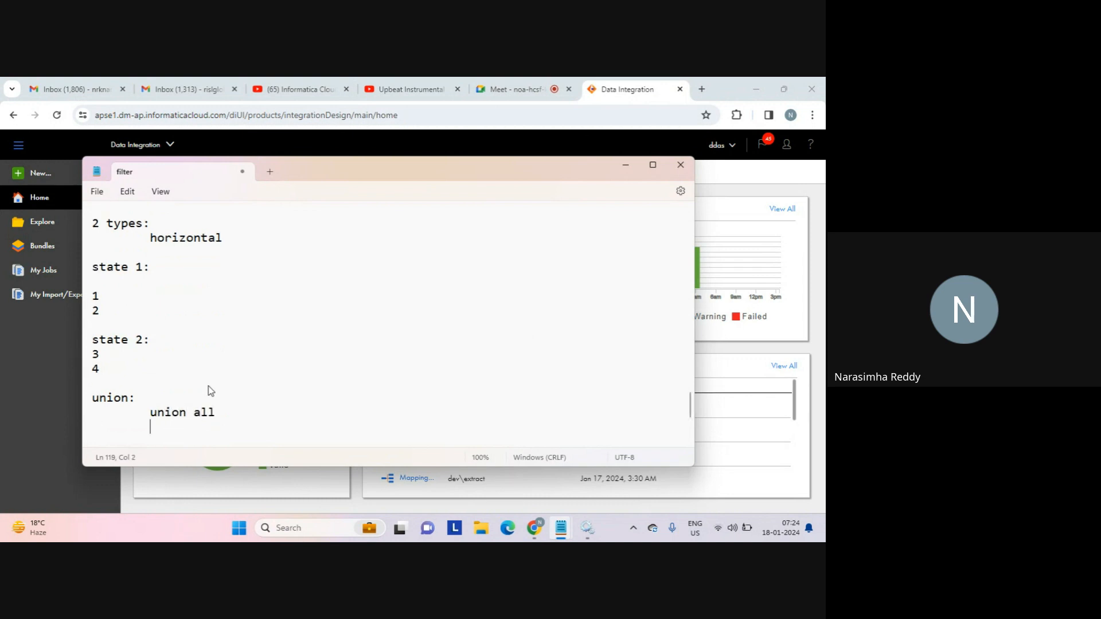
text(union...)
key(Return)
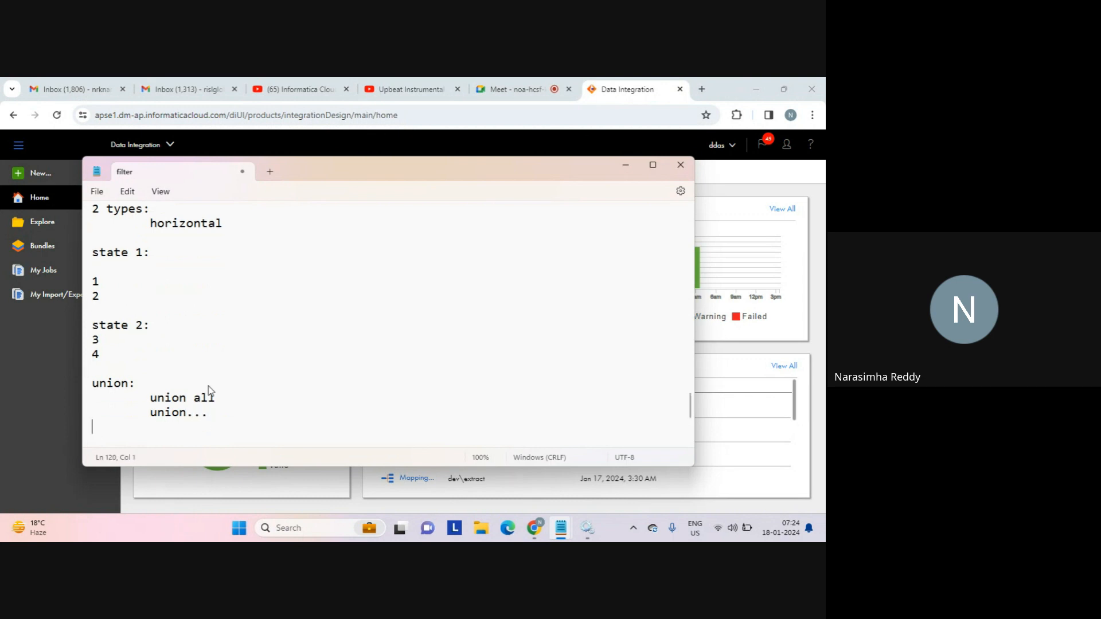
key(Return)
Write a tab-spaced 'A U B' example line and highlight A and B in it.
text(A)
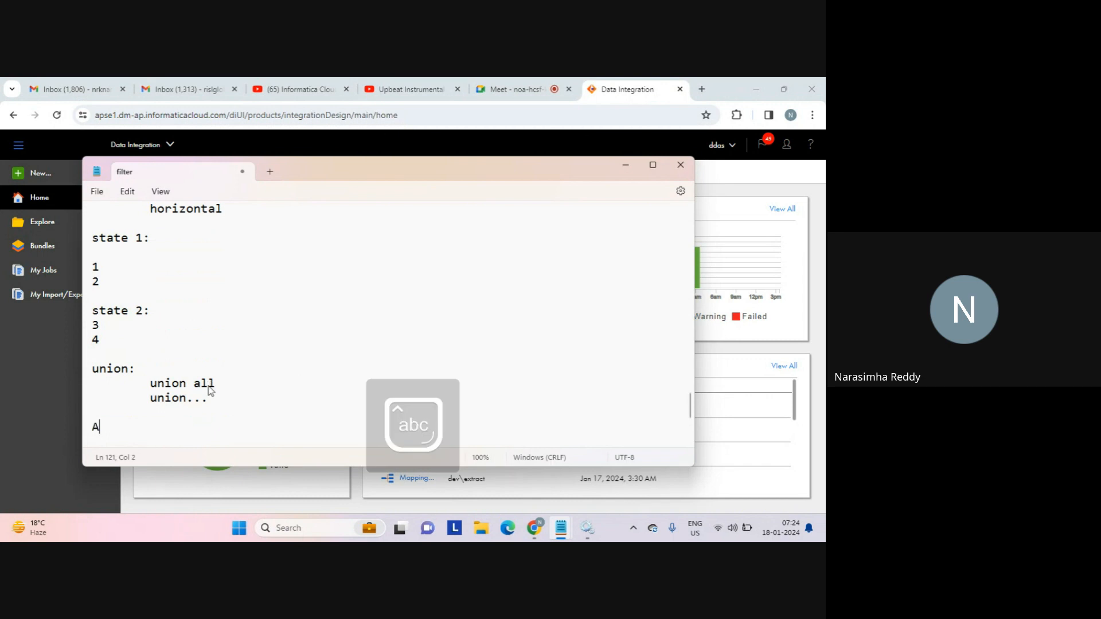
key(Tab)
text(U)
key(Tab)
text(B)
key(Return)
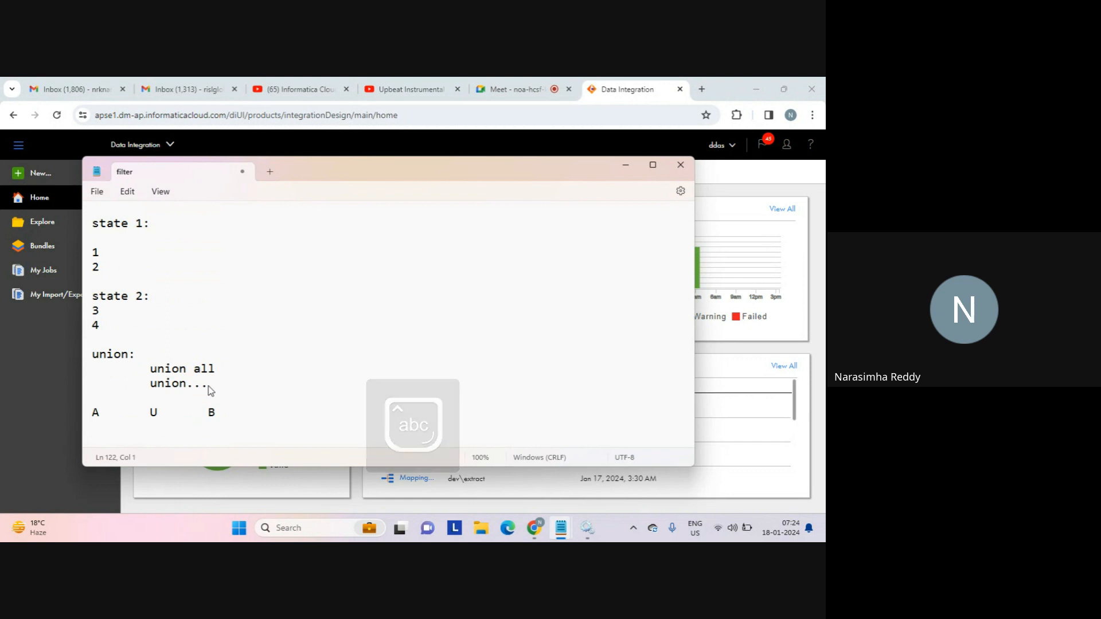
click(108, 416)
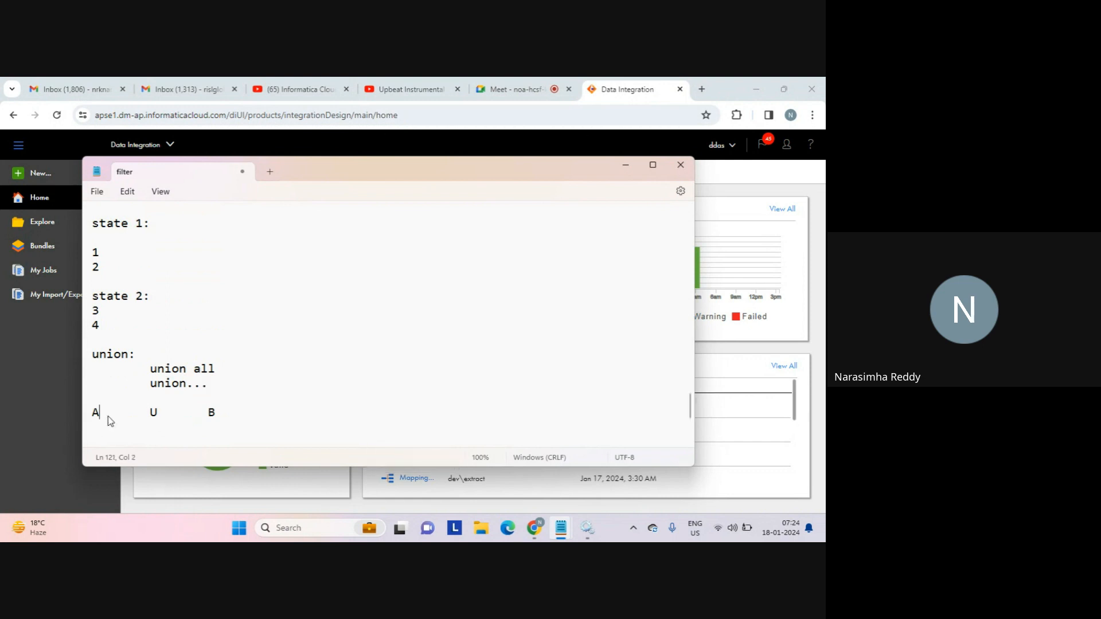
double_click(197, 412)
List the combined values 1, 2, 3 and 4 below the A U B line.
click(206, 441)
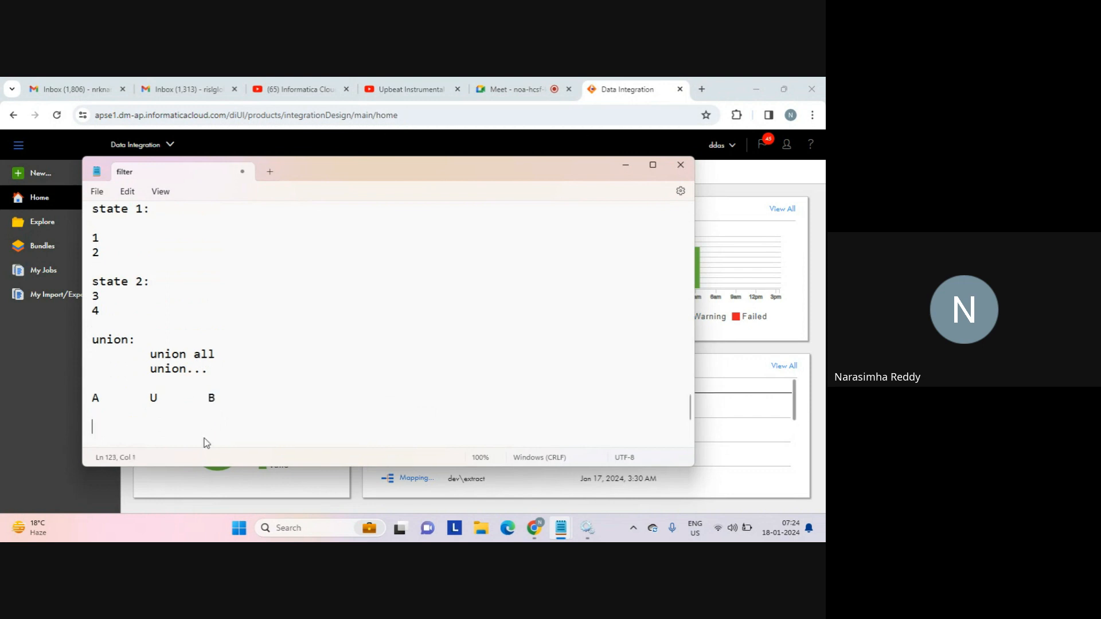
text(1)
key(Return)
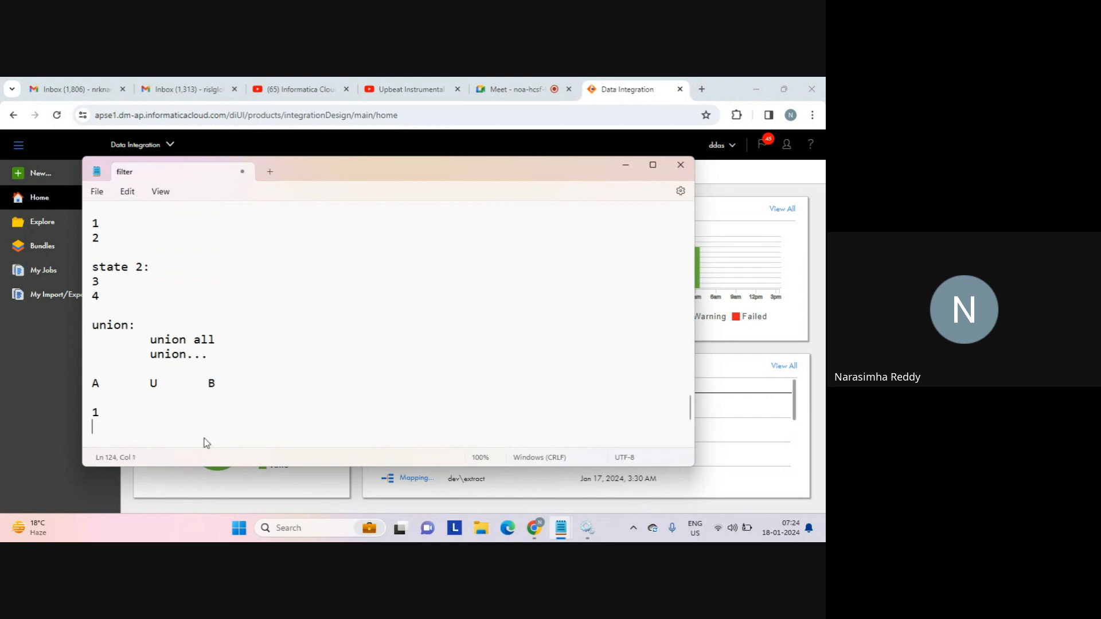
text(2)
key(Return)
text(3)
key(Return)
text(4)
key(Return)
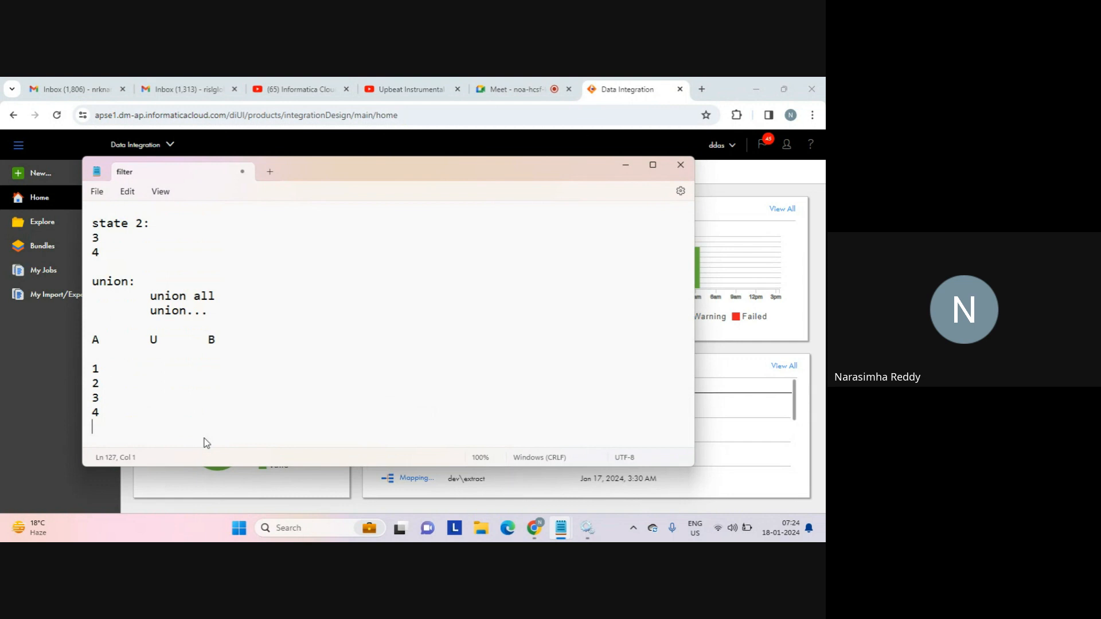
Add an extra 1 on its own line under state 1's values.
key(Up)
key(Up)
key(Up)
key(Up)
key(Up)
key(Up)
key(Up)
key(Up)
key(Up)
key(Up)
key(Up)
key(Up)
key(Up)
key(Up)
key(Up)
key(Up)
key(Up)
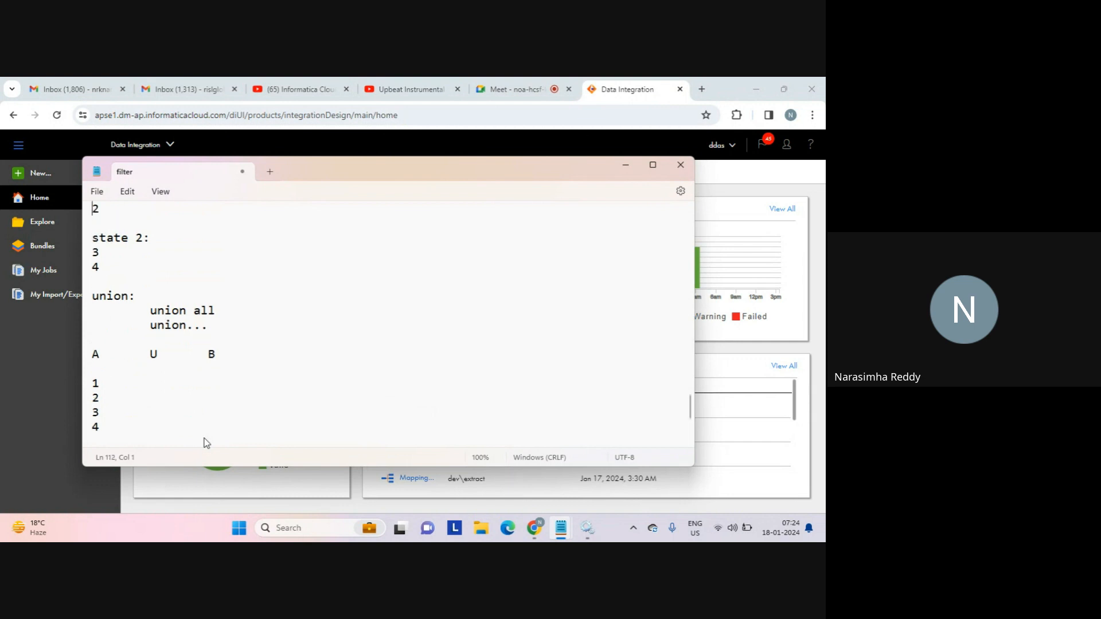
key(Up)
key(Up)
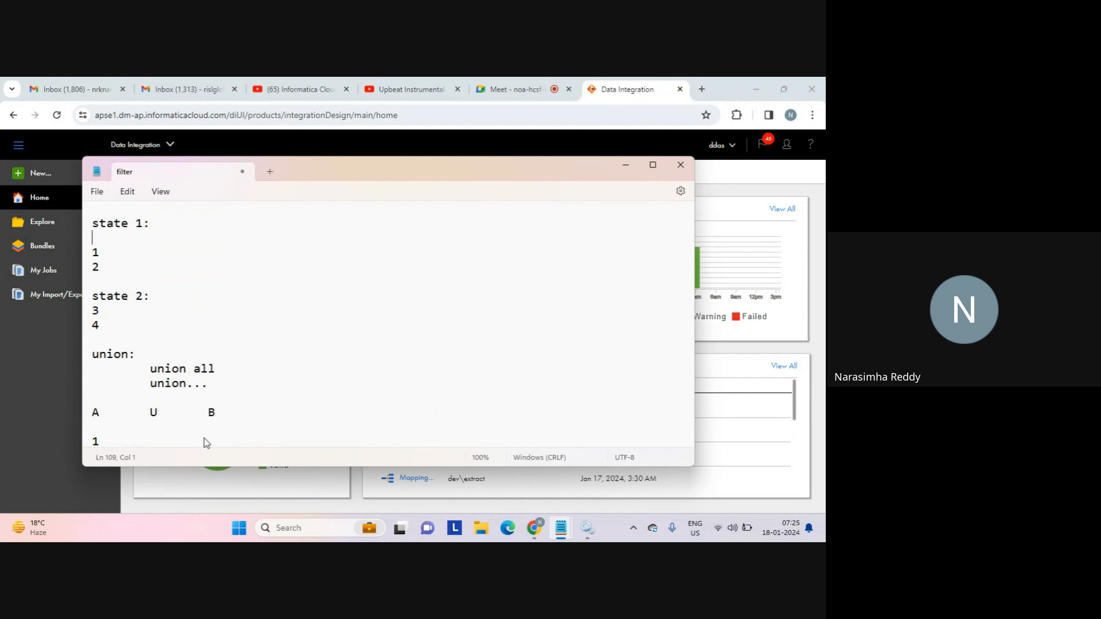
key(Down)
key(Down)
key(Down)
key(Down)
key(Down)
text(1)
key(Return)
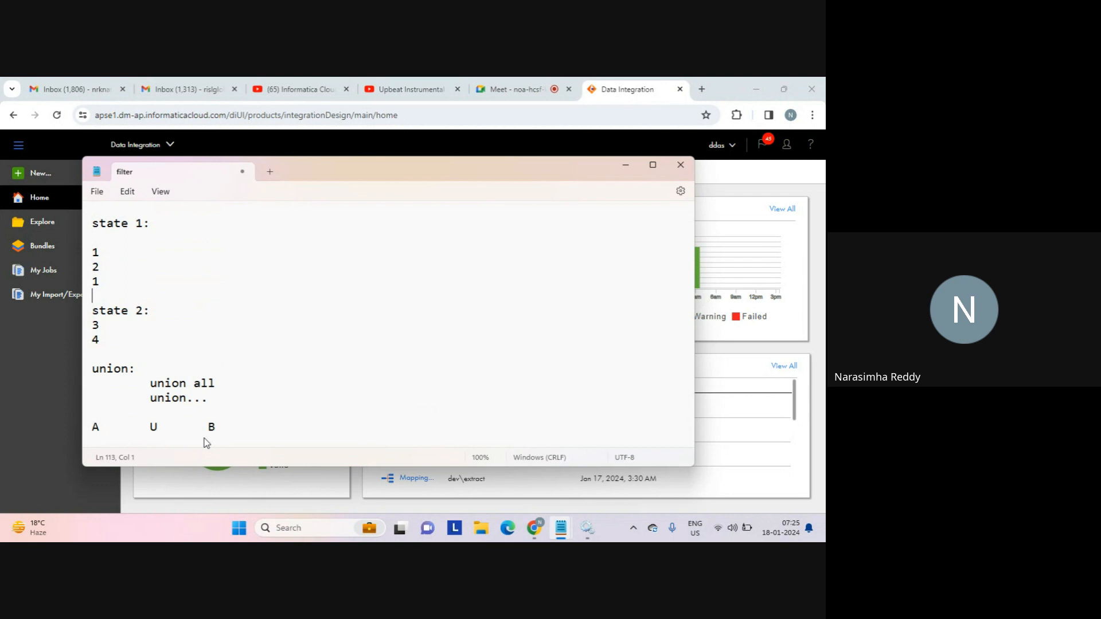
Add a 1 after 4 at the end of the union result list.
key(Down)
key(Down)
key(Down)
key(Down)
key(Down)
key(Down)
key(Down)
key(Down)
key(Down)
key(Down)
key(Down)
key(Down)
key(Down)
key(Down)
key(Down)
key(Down)
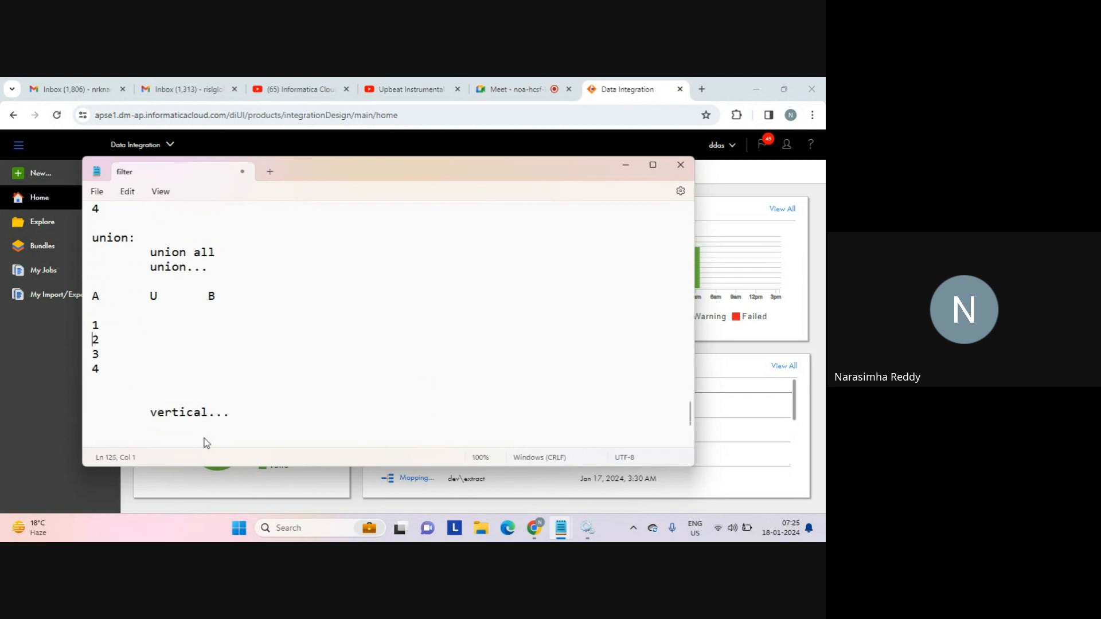
key(End)
key(Return)
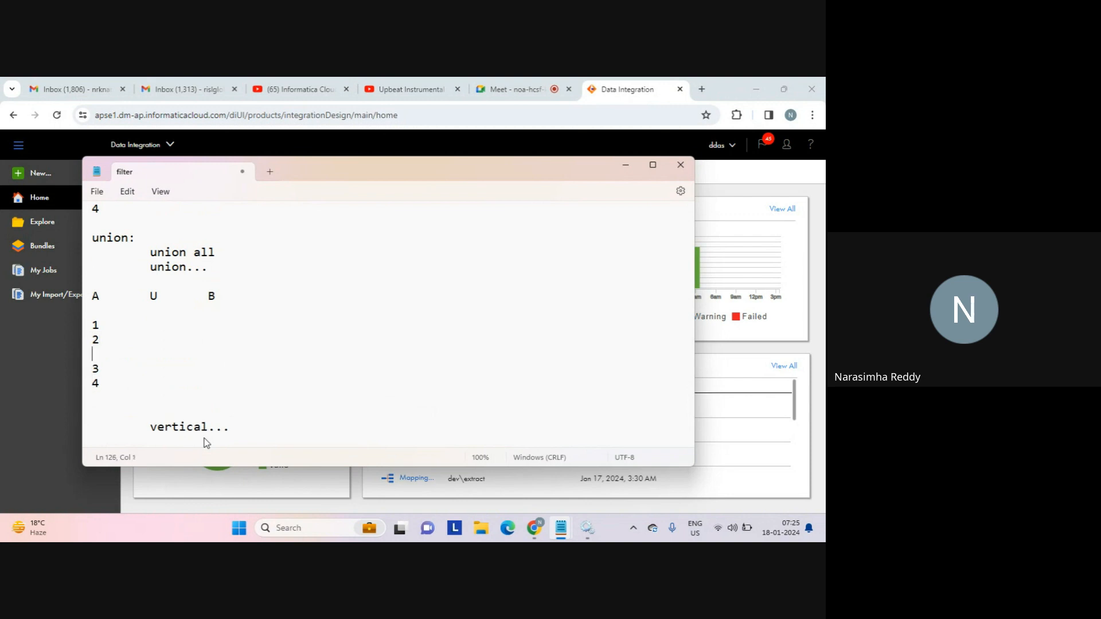
text(1)
key(Return)
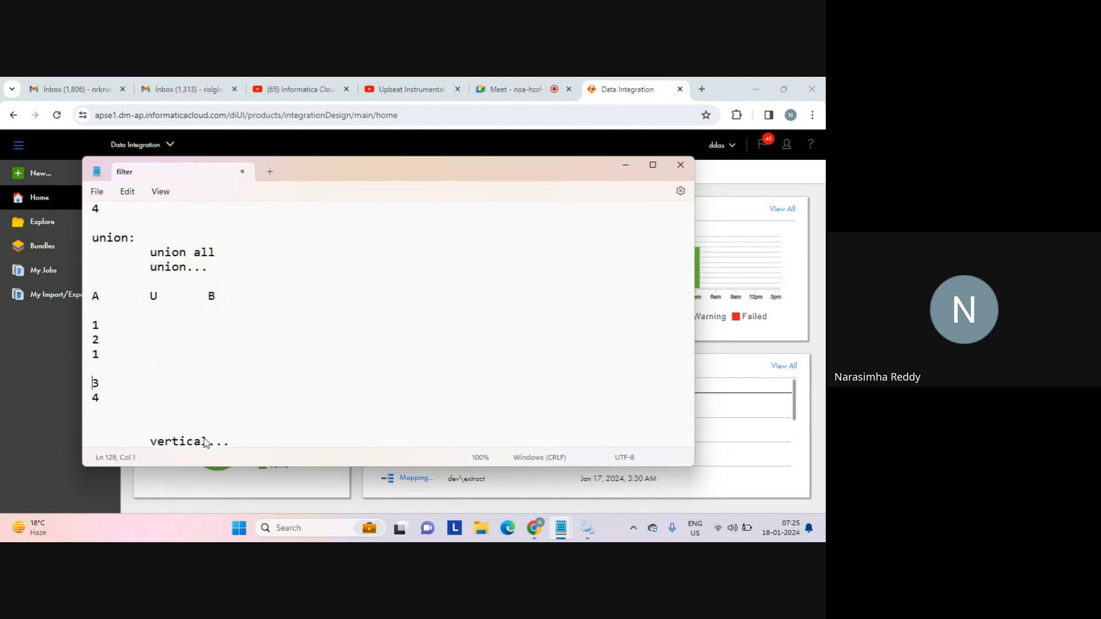
key(Up)
key(Up)
key(shift+Down)
key(ctrl+x)
key(Down)
key(Down)
key(Down)
key(ctrl+v)
key(Up)
key(Up)
key(Up)
key(Up)
key(Up)
key(Up)
key(Up)
key(Up)
key(Up)
key(Up)
key(Up)
key(Up)
key(Up)
key(Up)
key(Up)
key(Up)
Move the extra 1 into state 2 (3, 4, 1) and remove the blank line above 3.
key(Down)
key(Down)
key(Down)
key(Down)
key(Down)
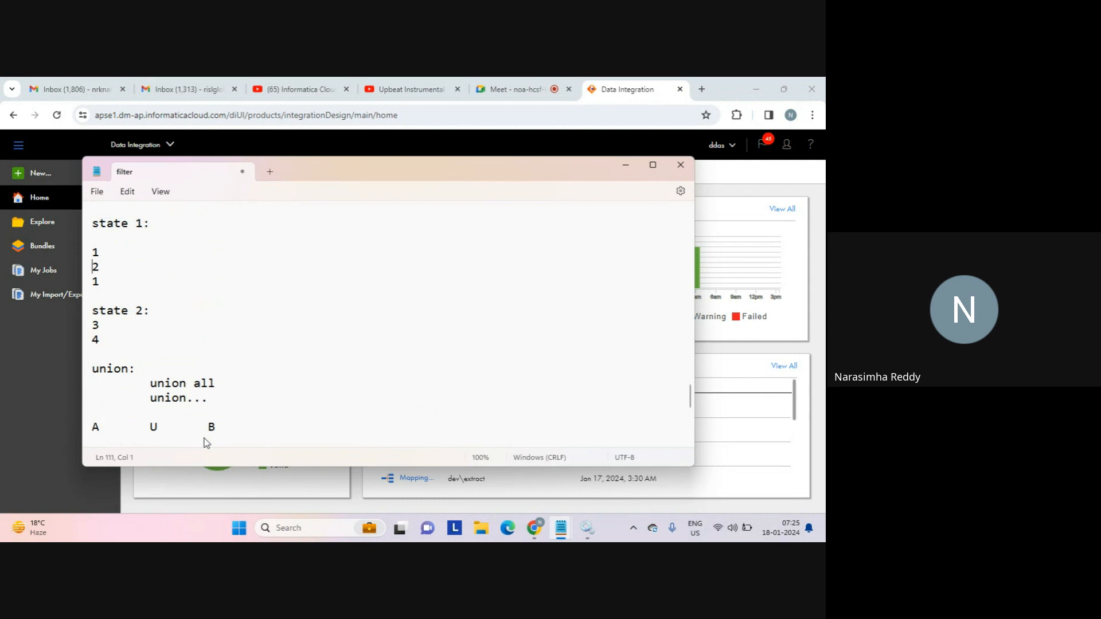
key(shift+Down)
key(ctrl+x)
key(Down)
key(Down)
key(Down)
key(Down)
key(ctrl+v)
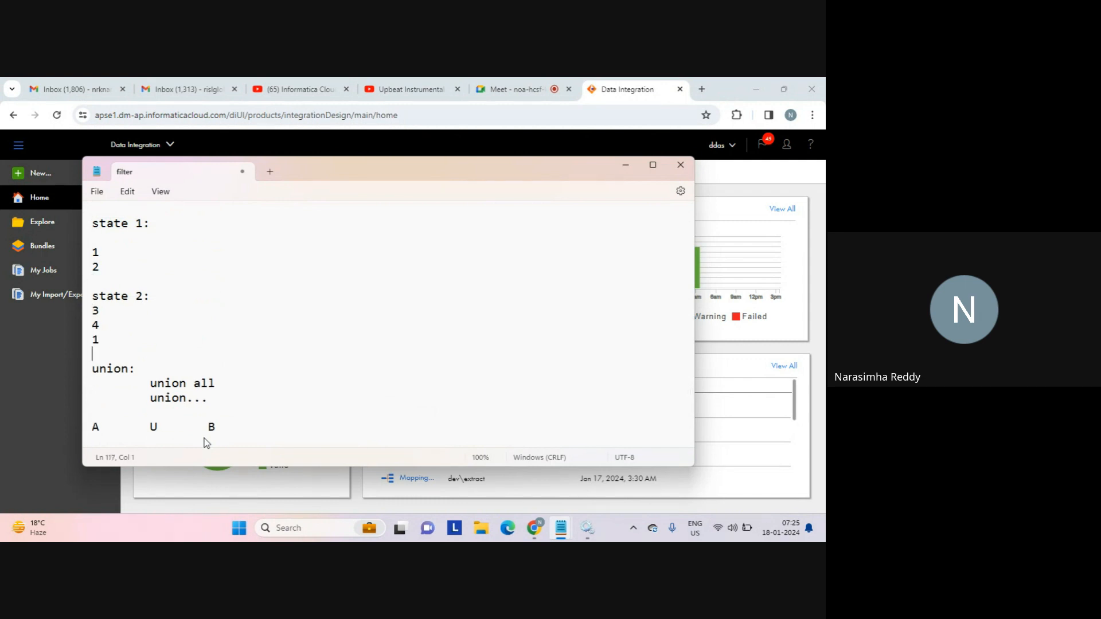
key(Down)
key(Down)
key(Down)
key(Down)
key(Down)
key(Down)
key(Down)
key(Down)
key(Down)
key(Down)
key(Down)
key(Down)
key(Down)
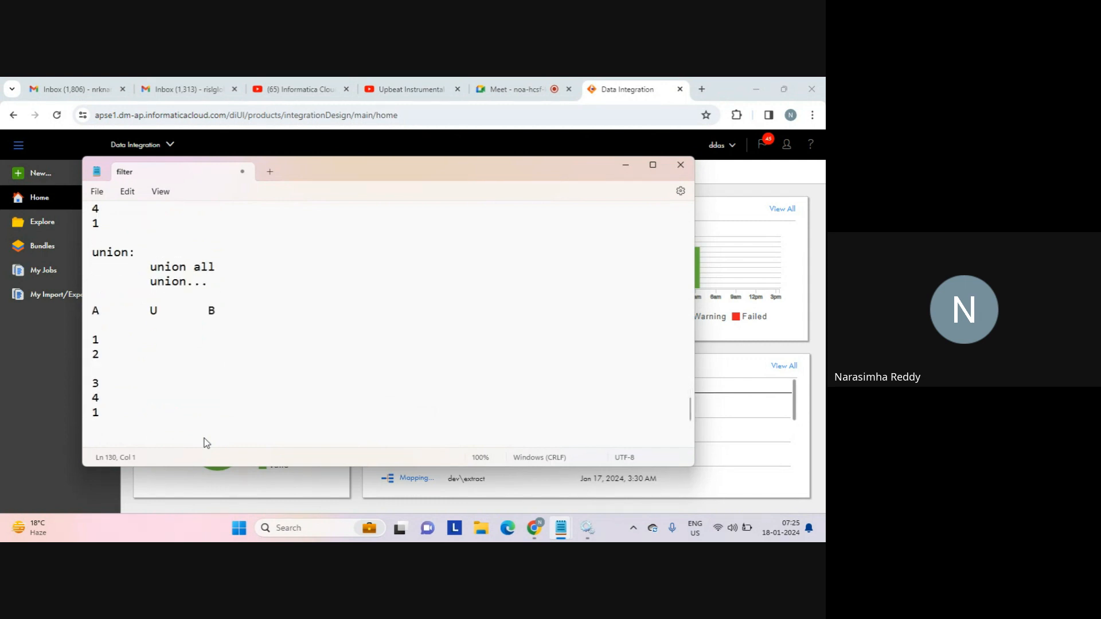
key(shift+Up)
key(shift+Up)
key(shift+Up)
key(shift+Up)
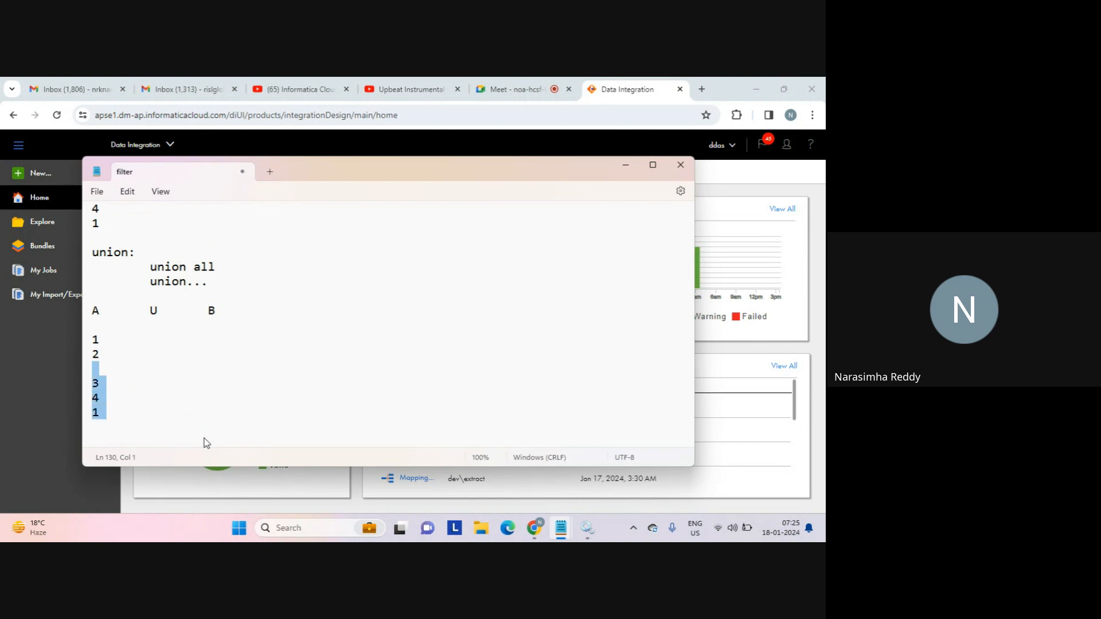
key(Down)
key(Down)
key(Down)
key(Down)
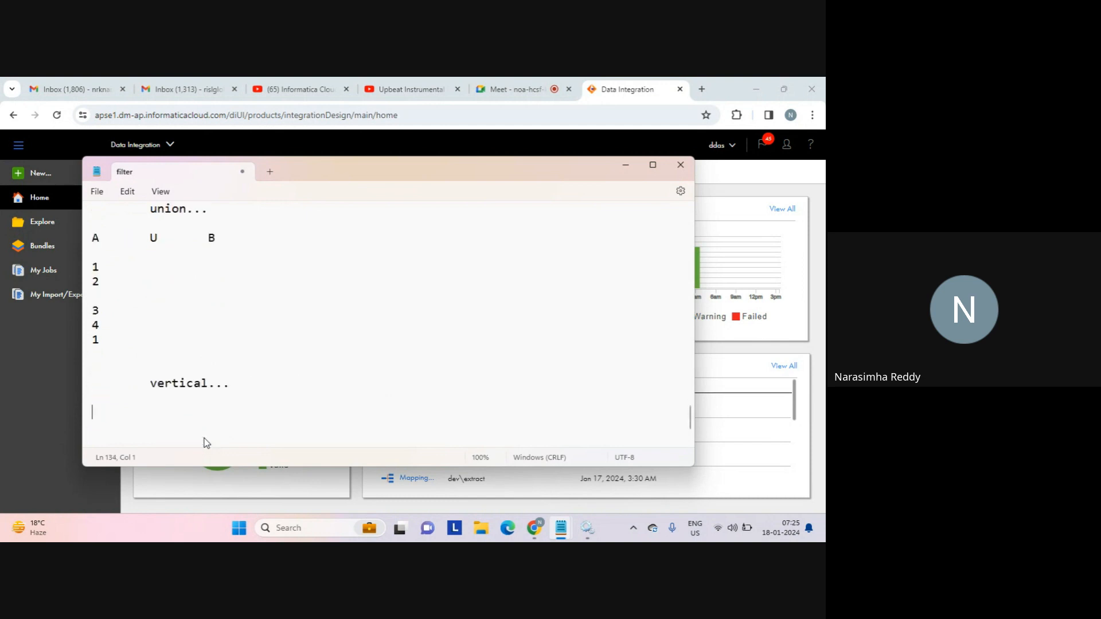
key(BackSpace)
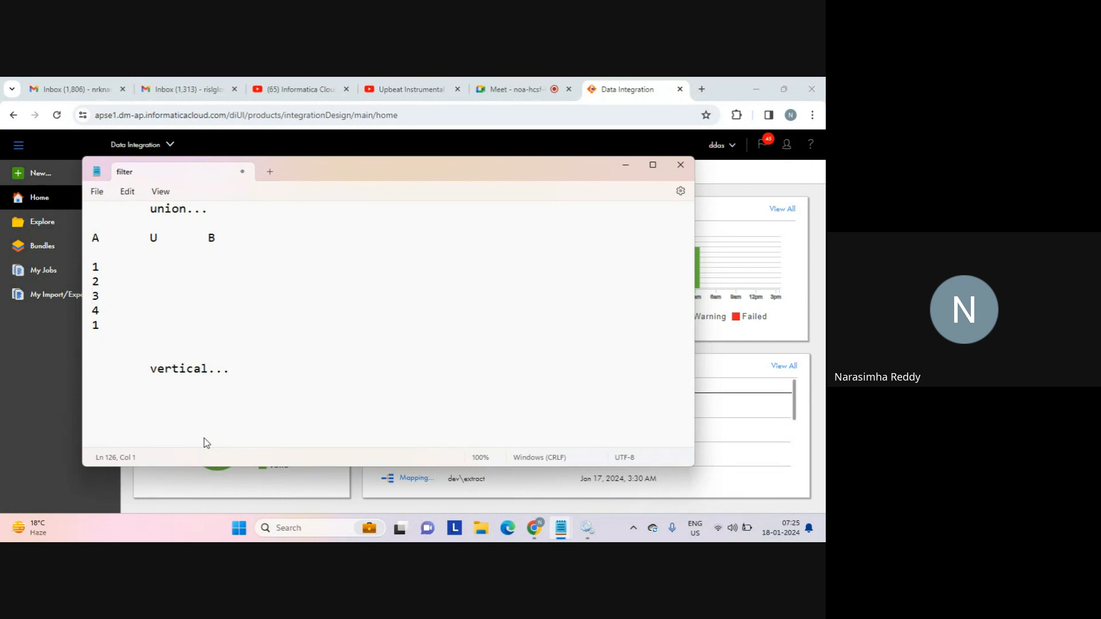
Insert a blank line between the 1, 2, 3, 4, 1 list and the vertical notes.
key(Down)
key(Down)
key(Down)
key(shift+Up)
key(shift+Up)
key(shift+Up)
key(shift+Up)
key(shift+Up)
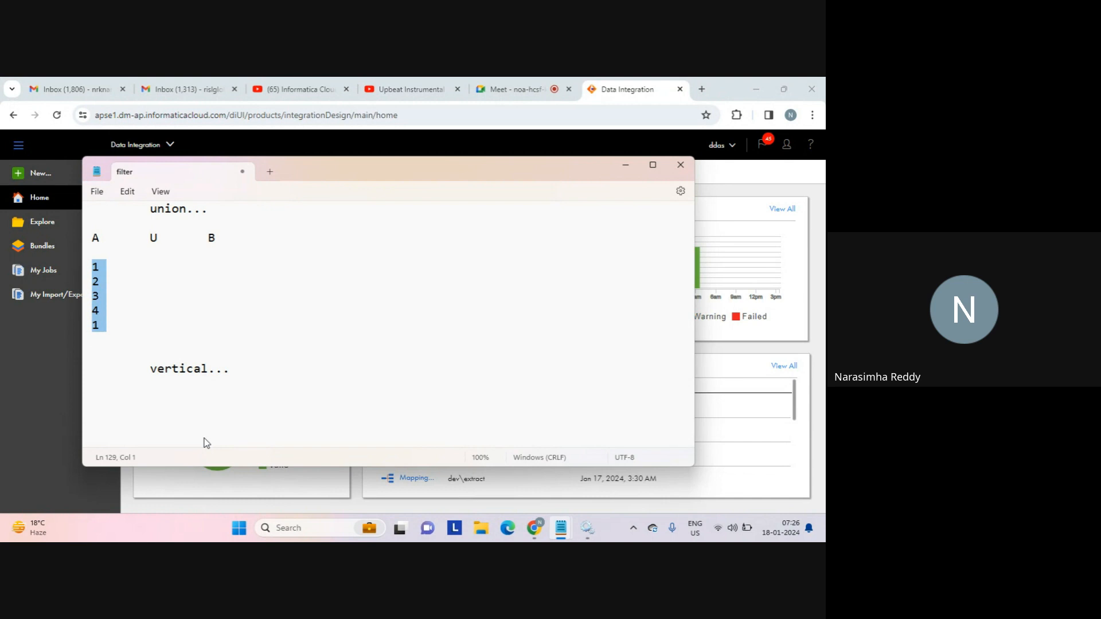
key(Left)
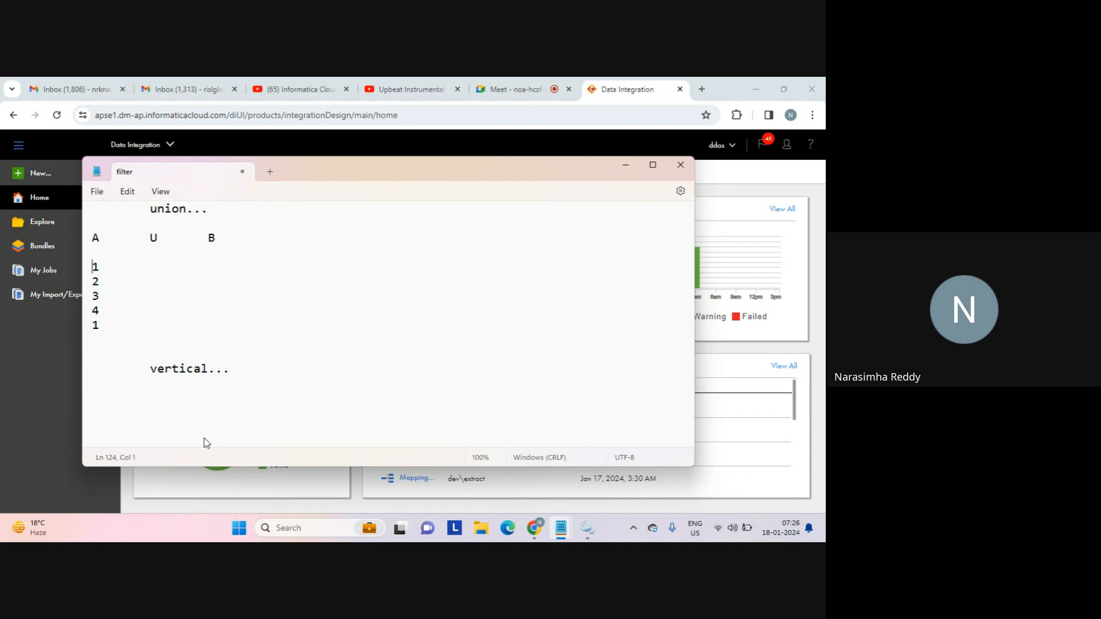
key(Down)
key(Down)
key(Down)
key(Down)
key(Down)
key(Return)
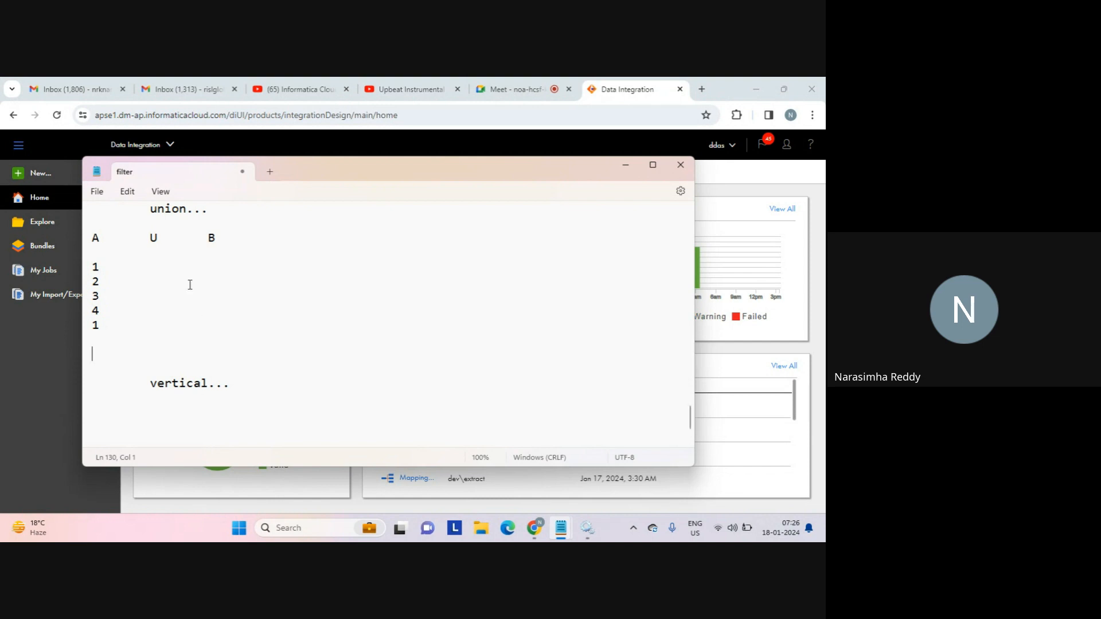
Write union, lookup and joiner on separate lines, with a blank line after union.
text(union)
key(Return)
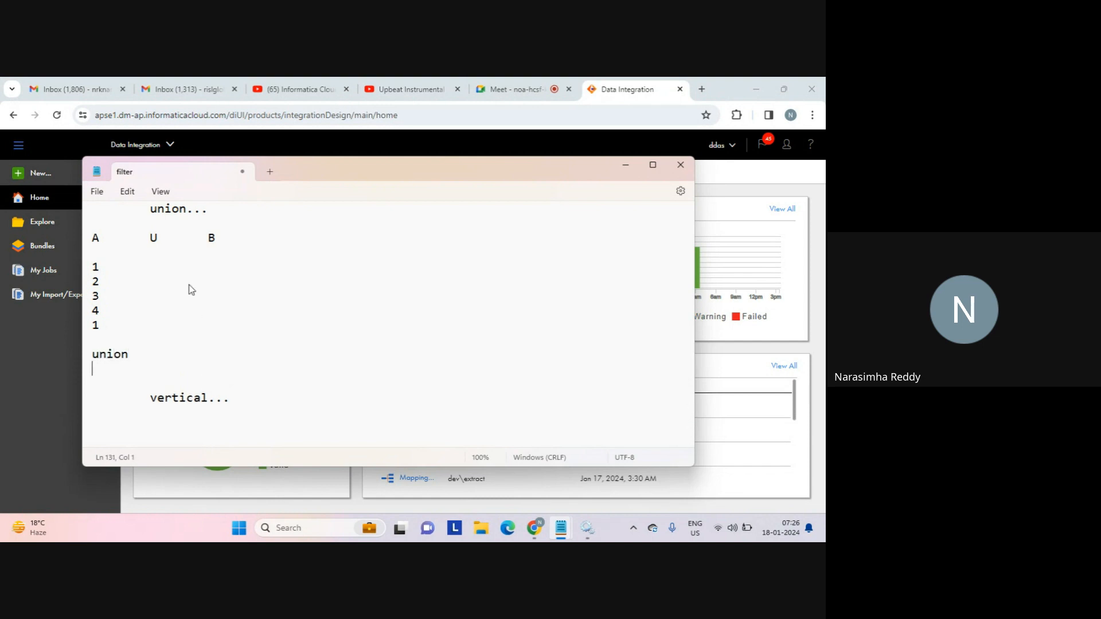
text(lookup)
key(Return)
text(joiner)
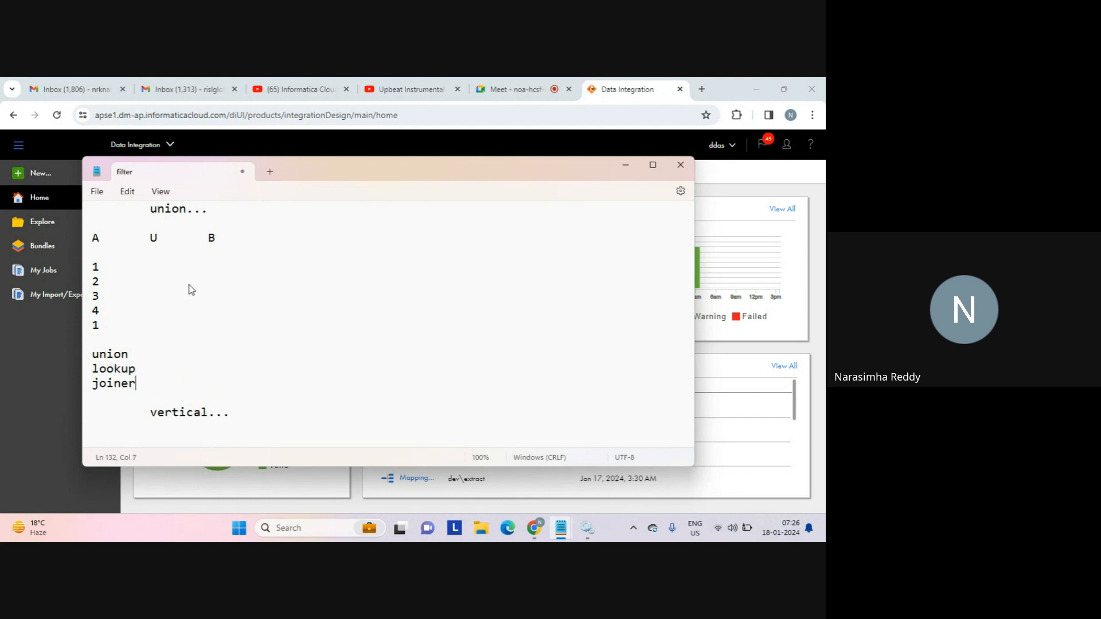
key(Return)
key(Up)
key(Up)
key(Return)
Add a '2 sub types:' heading and a 'non conditional:' label, indenting union beneath it.
key(Up)
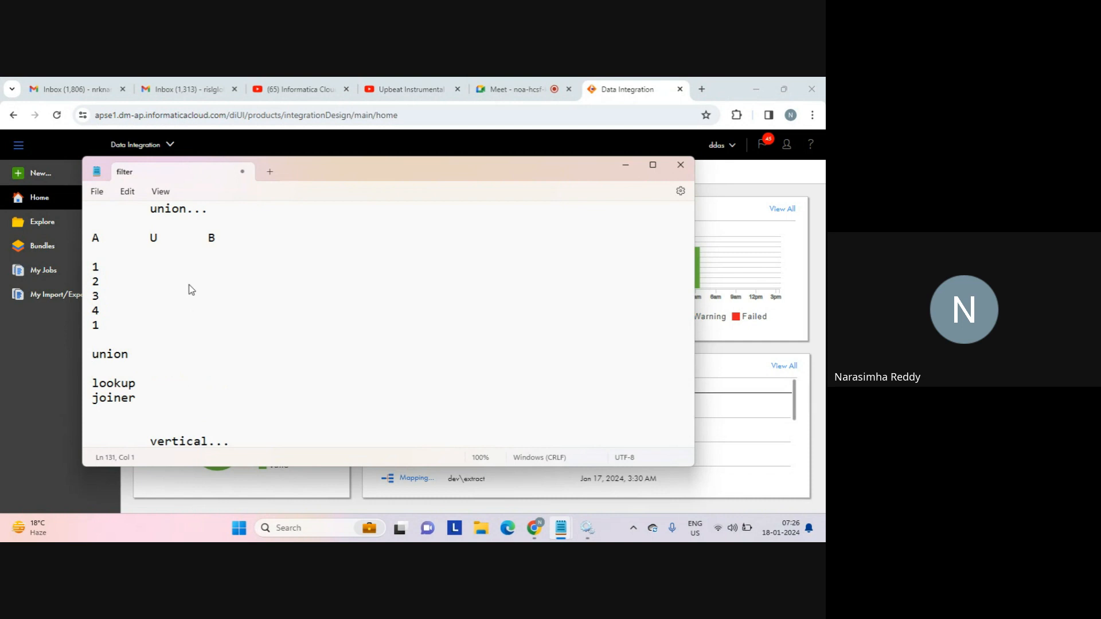
key(Up)
key(Up)
key(Return)
text(2 s)
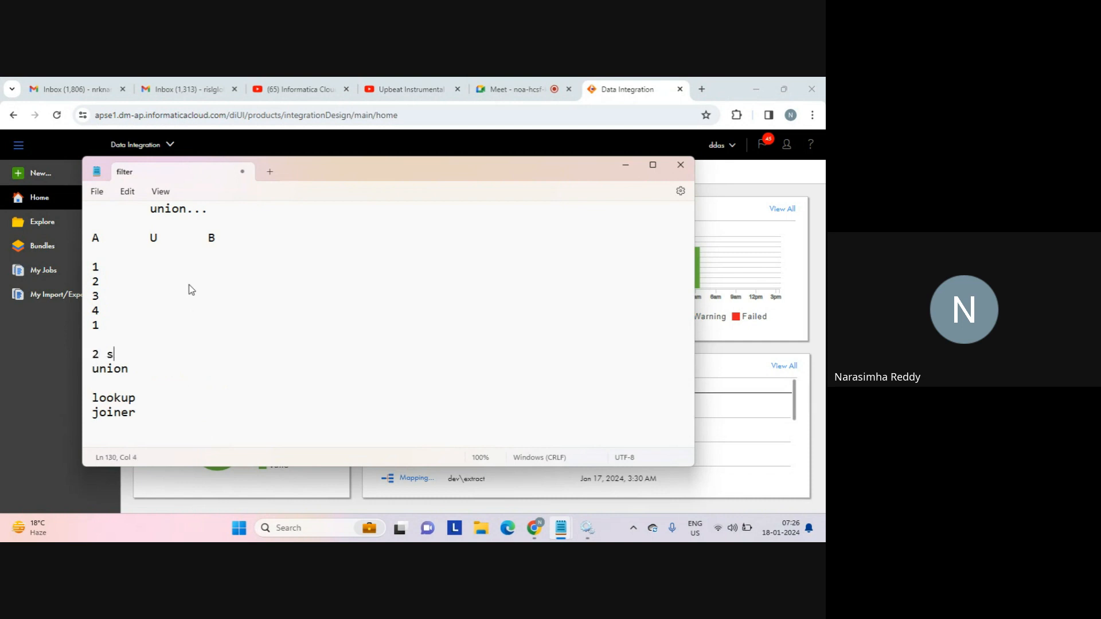
text(ub types:)
key(Return)
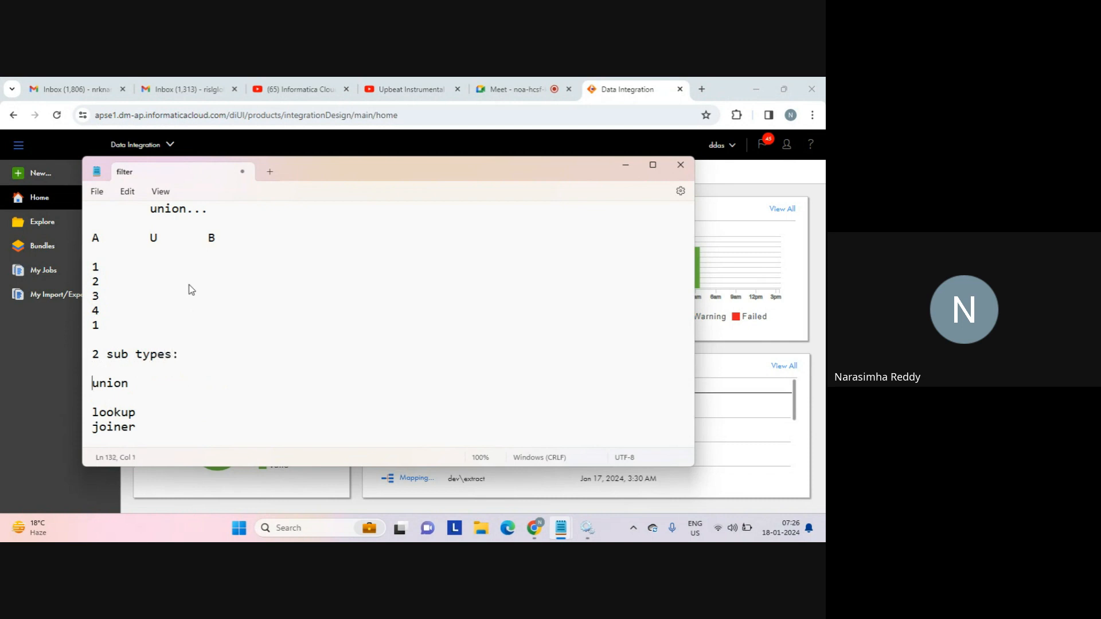
key(Return)
text(non )
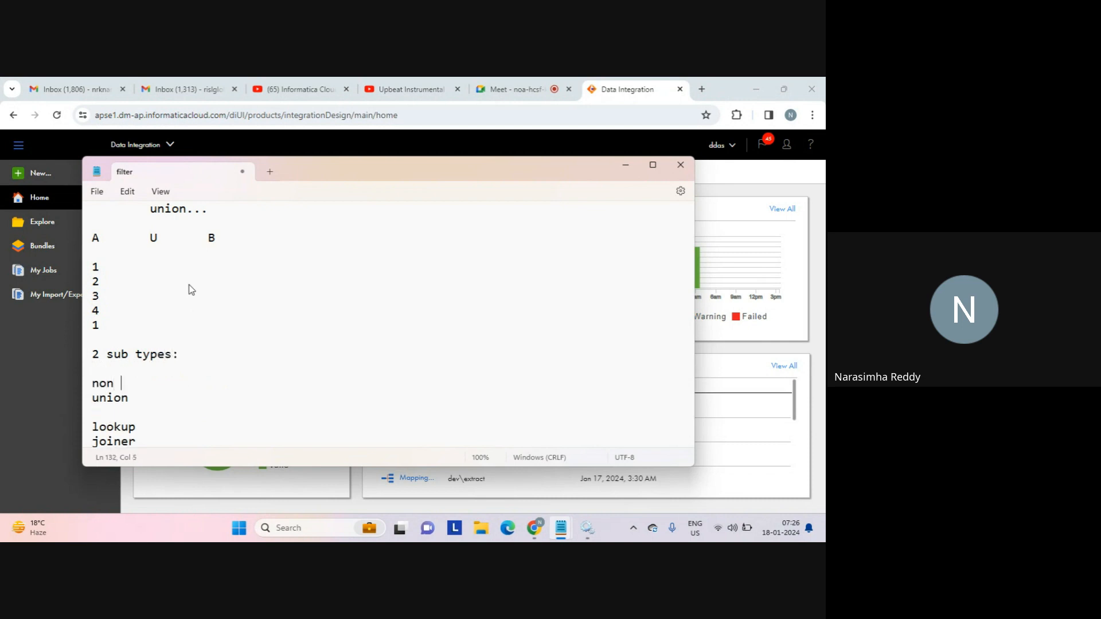
text(conditional:)
key(Right)
key(Tab)
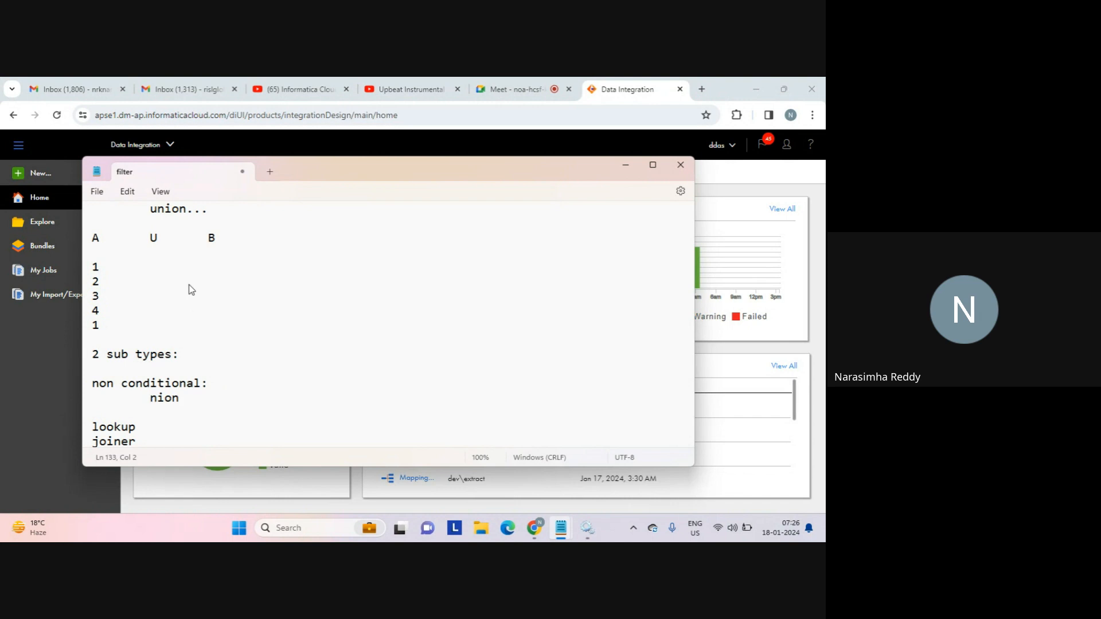
text(u)
key(Down)
key(Down)
key(Down)
key(Up)
key(Up)
key(Up)
key(Up)
key(Up)
key(Up)
key(Up)
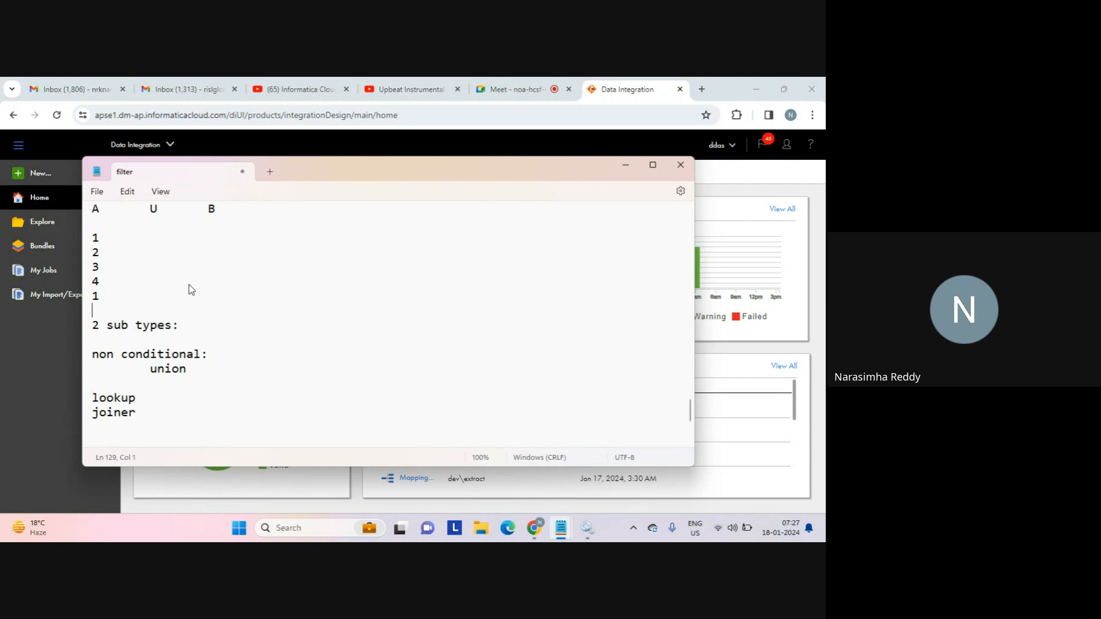
key(shift+Up)
key(shift+Up)
key(shift+Up)
key(shift+Up)
key(shift+Up)
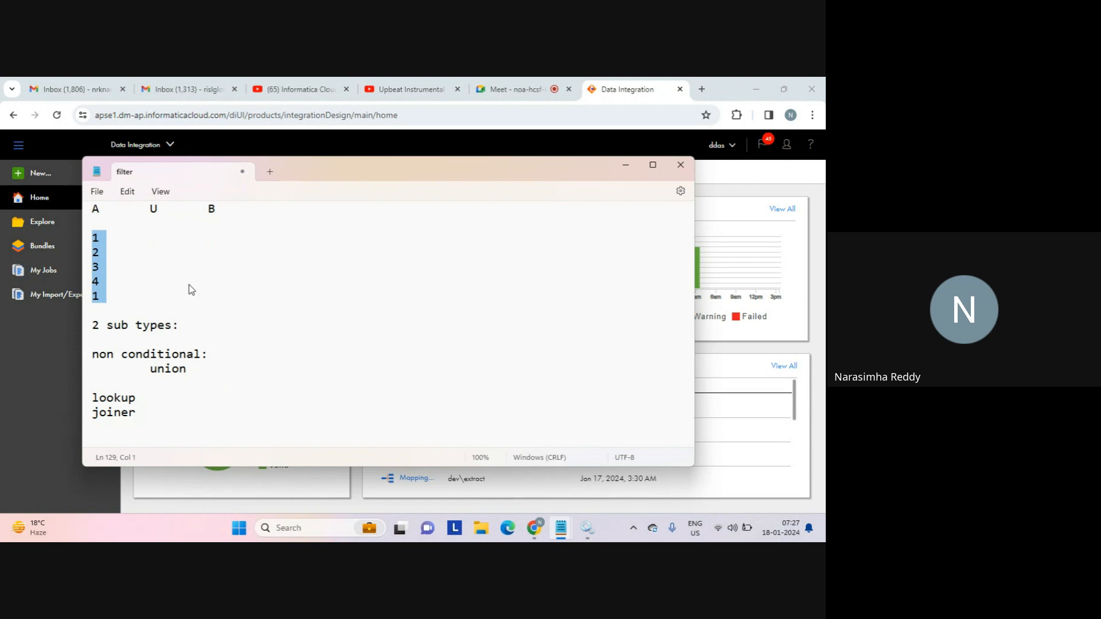
Add a 'conditional:' heading above lookup and joiner.
click(145, 382)
key(Down)
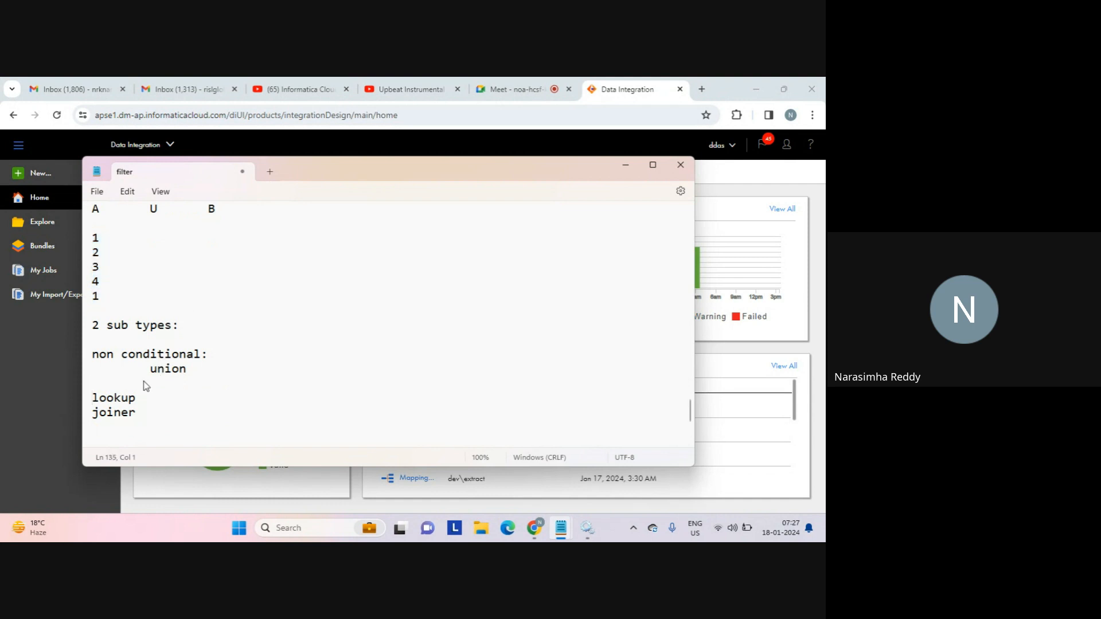
key(Return)
key(Up)
text(con)
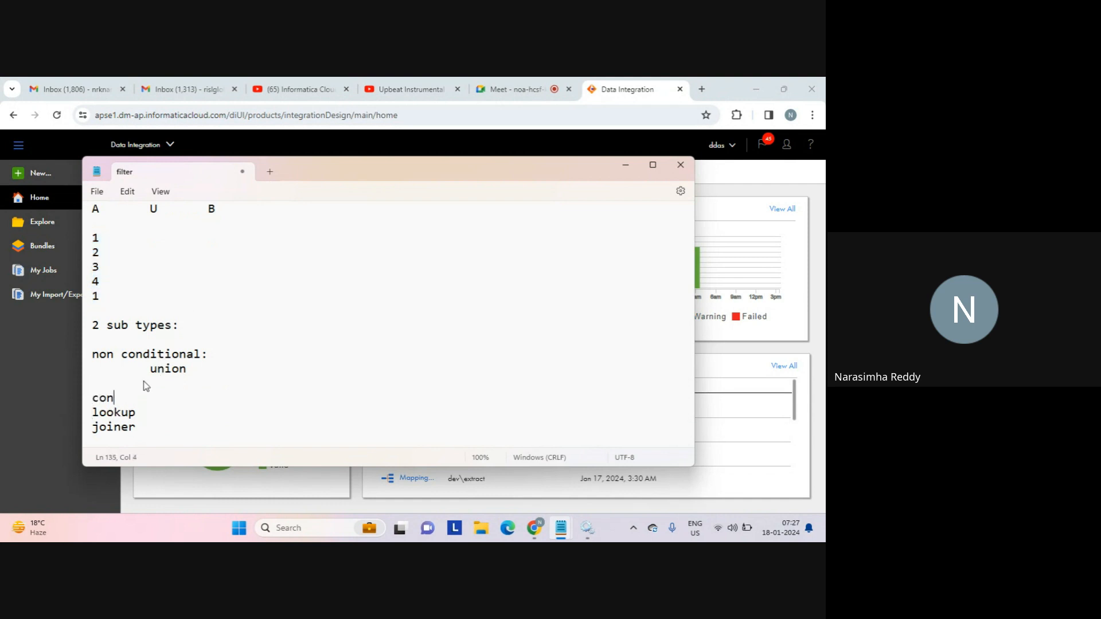
text(ditional:)
key(Return)
Add an indented 'types of join...' line under joiner and start a new line.
key(Down)
key(Down)
key(Down)
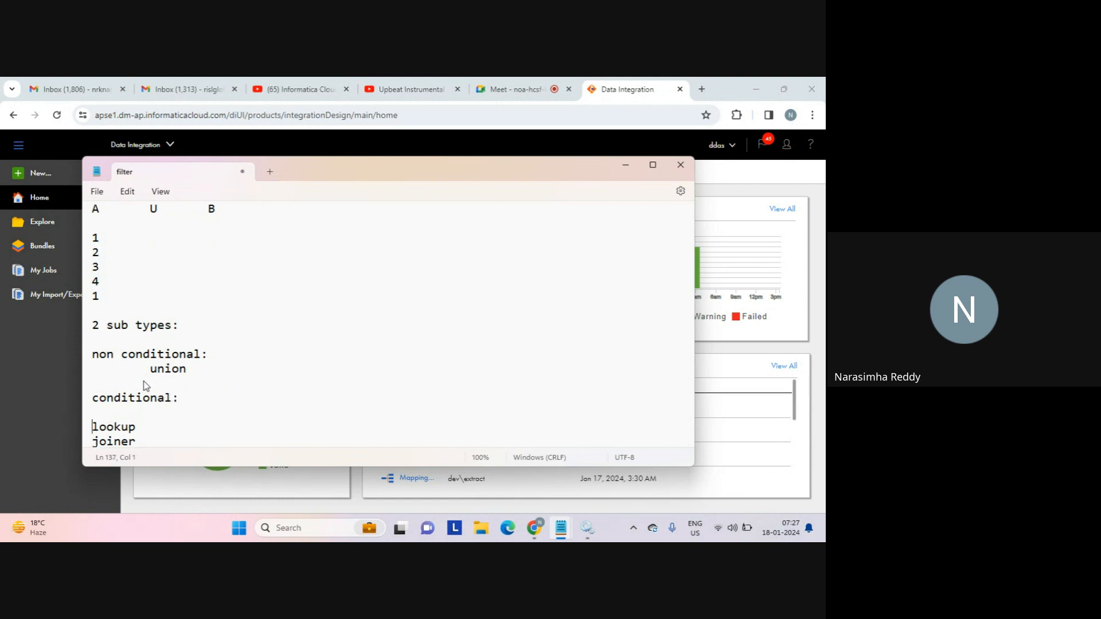
key(Tab)
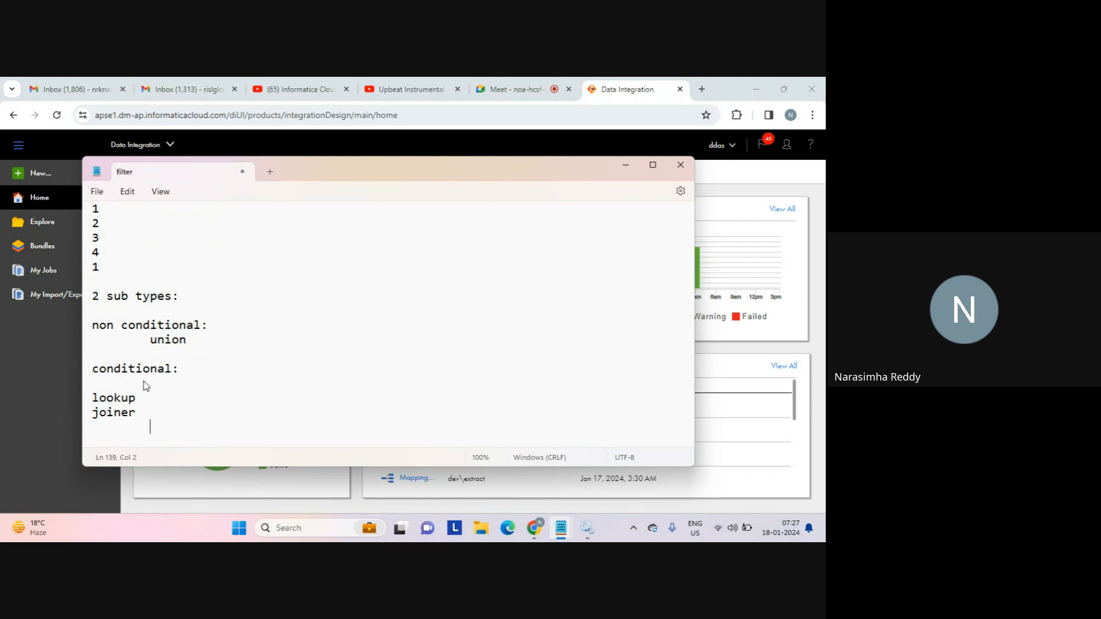
text(types of join...)
key(Return)
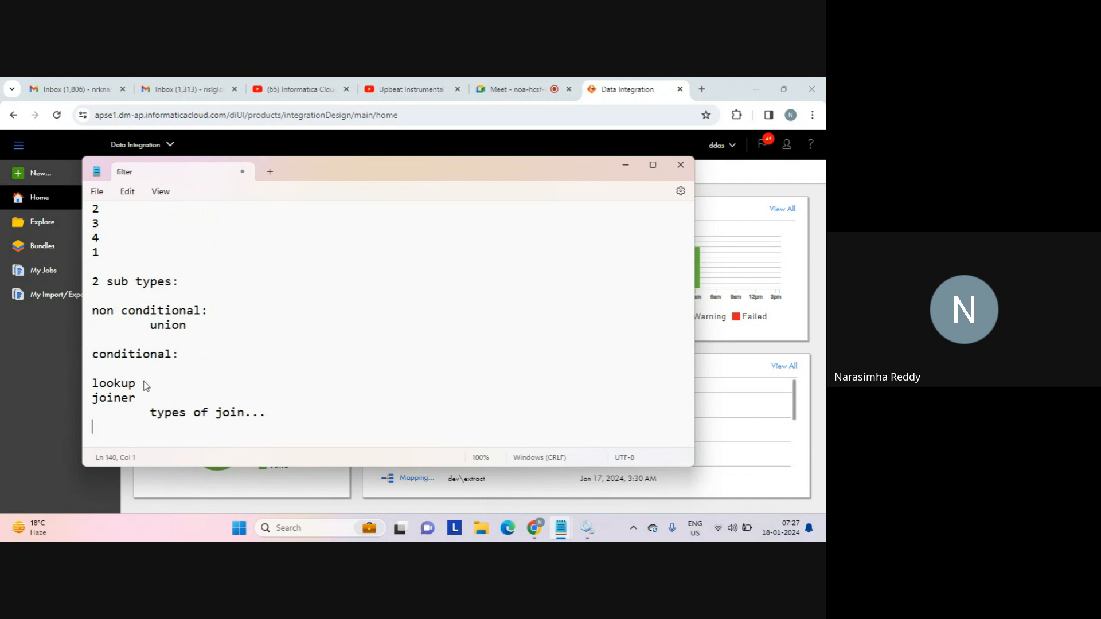
Reload the Data Integration home page to refresh the runtime environment status.
click(735, 207)
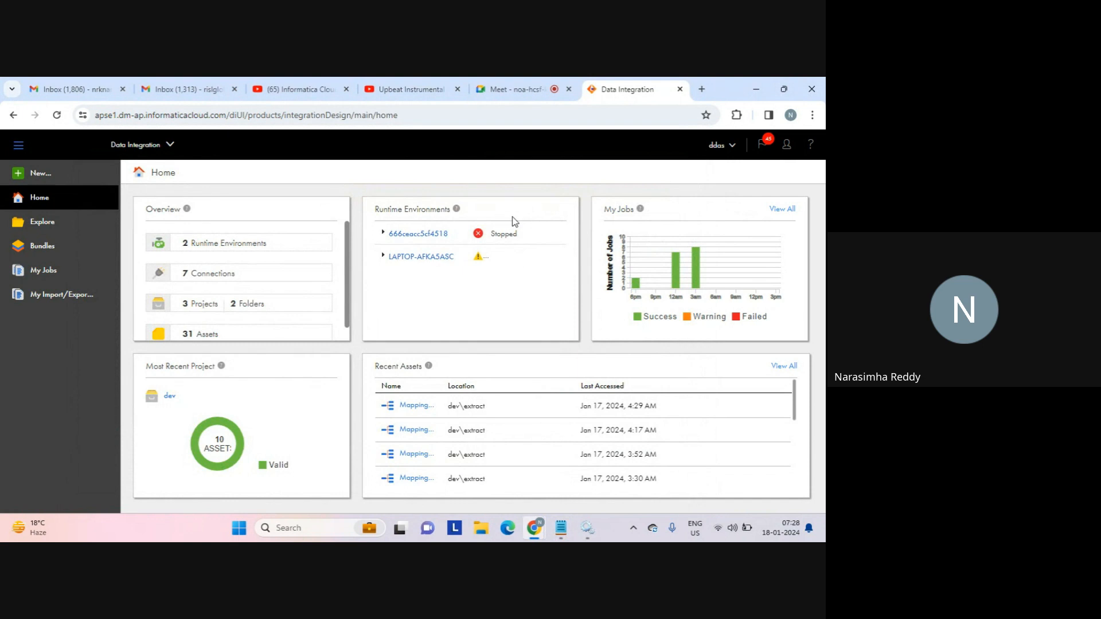
click(486, 122)
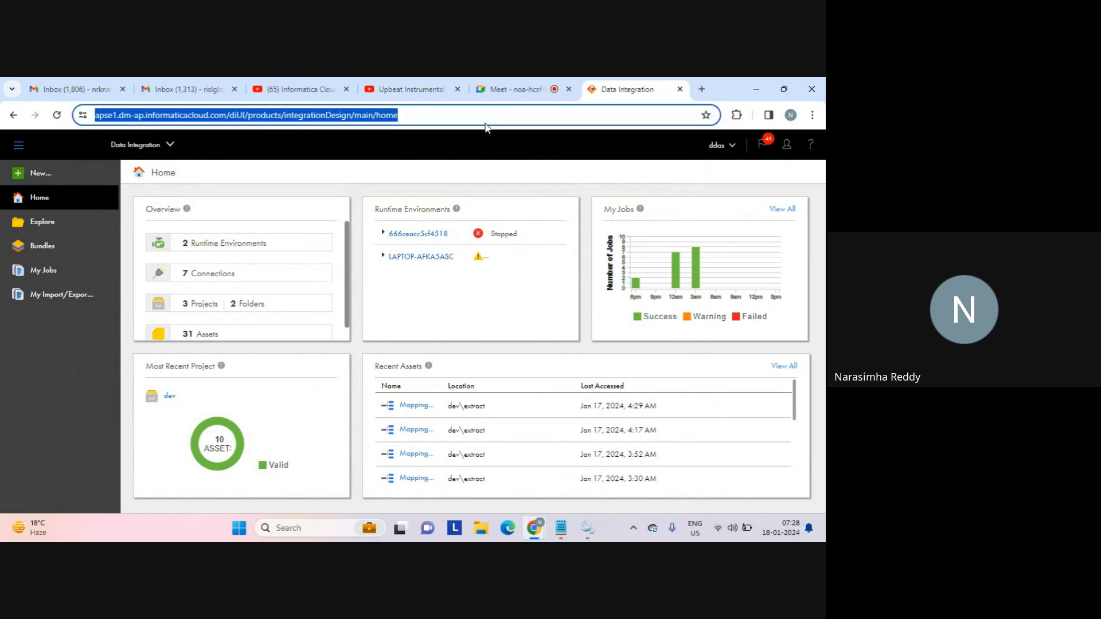
key(Return)
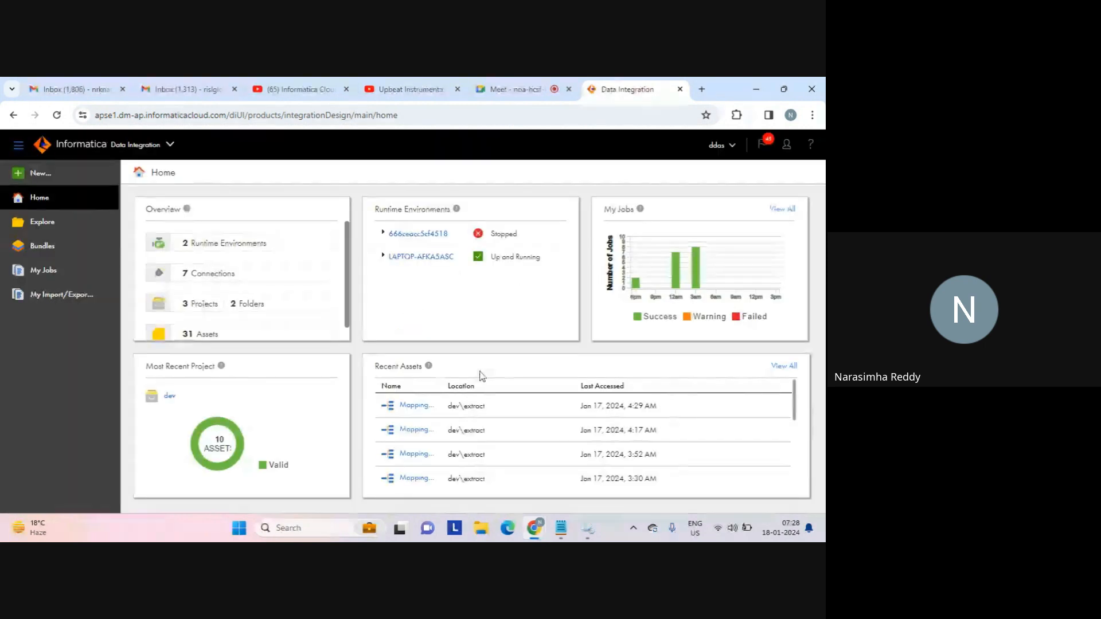
Look over the Notepad filter notes, then return to the Data Integration home page.
mouse_move(561, 527)
click(494, 459)
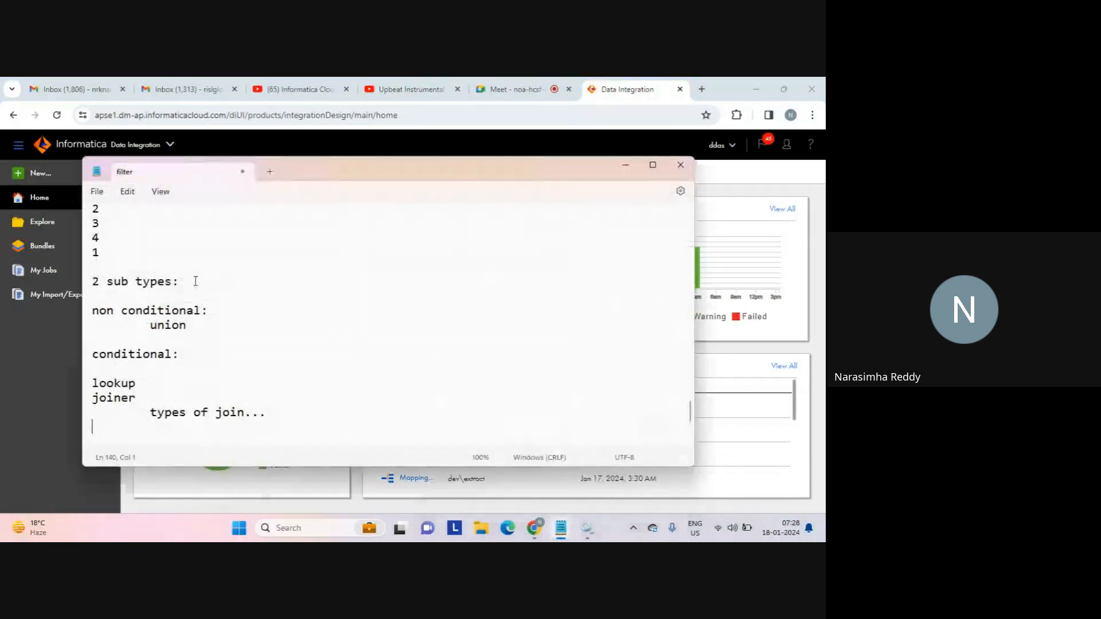
drag(146, 367, 293, 425)
click(295, 427)
click(728, 210)
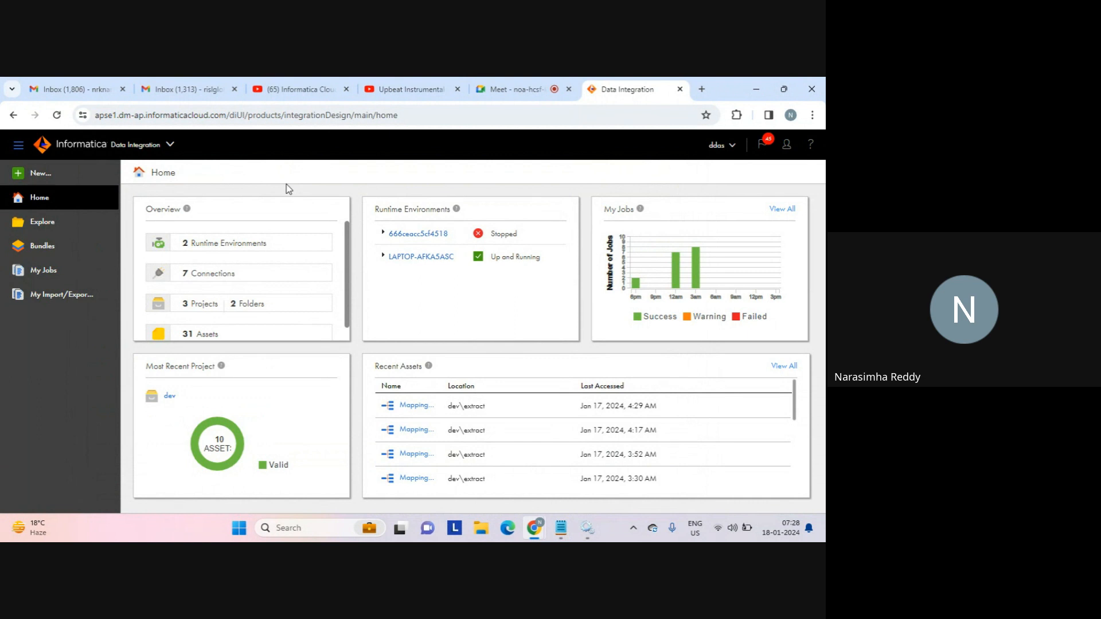
Browse to the dev project's extract folder and start a new asset there.
click(42, 224)
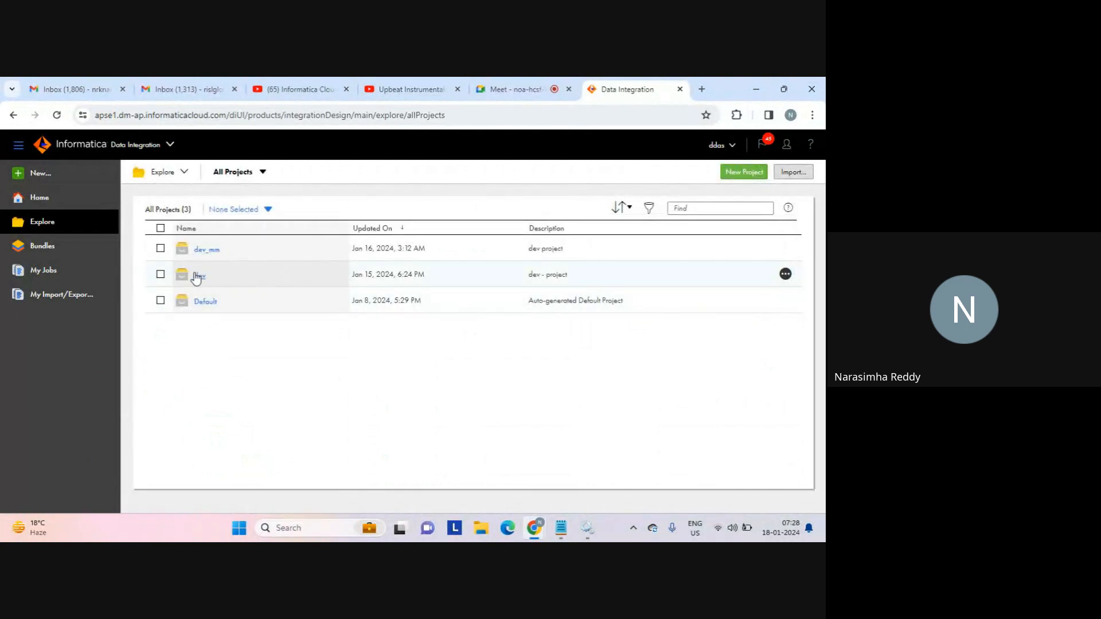
click(197, 276)
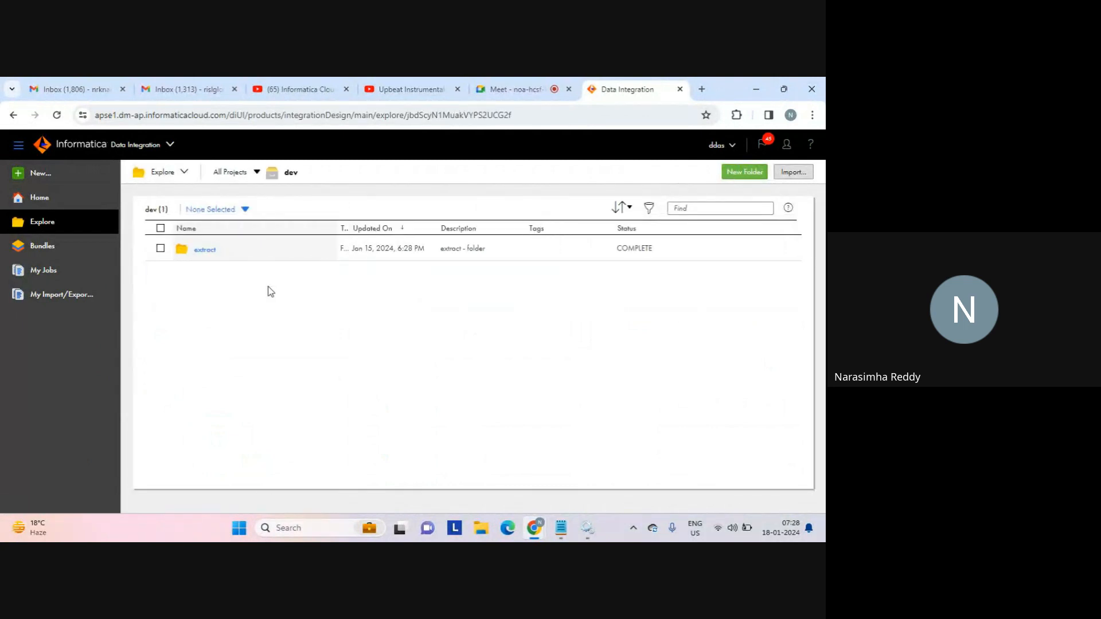
click(204, 250)
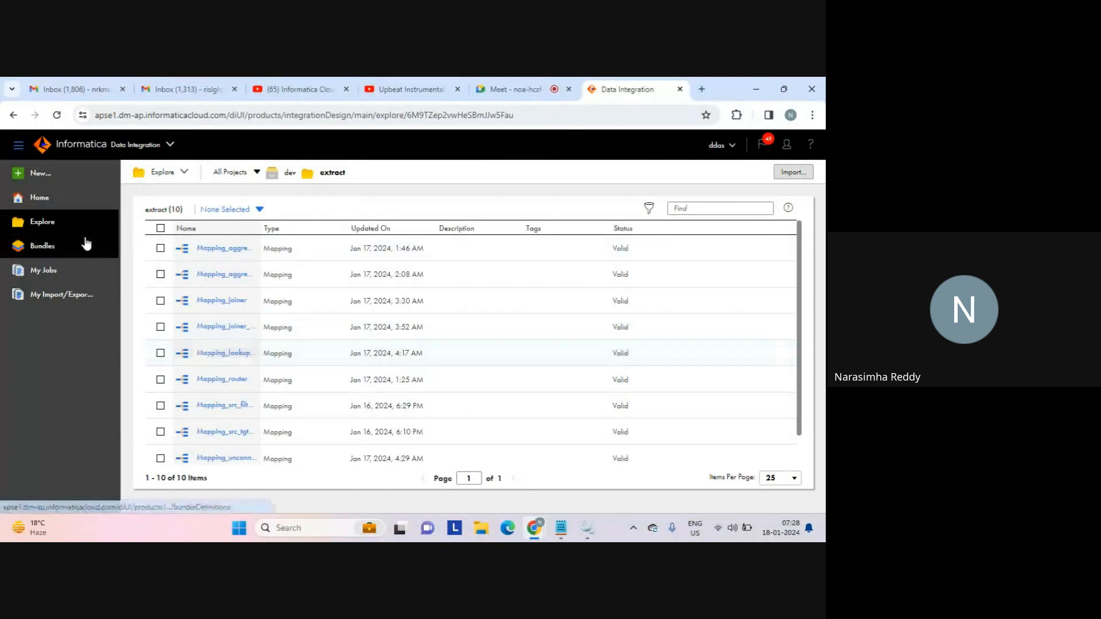
click(38, 174)
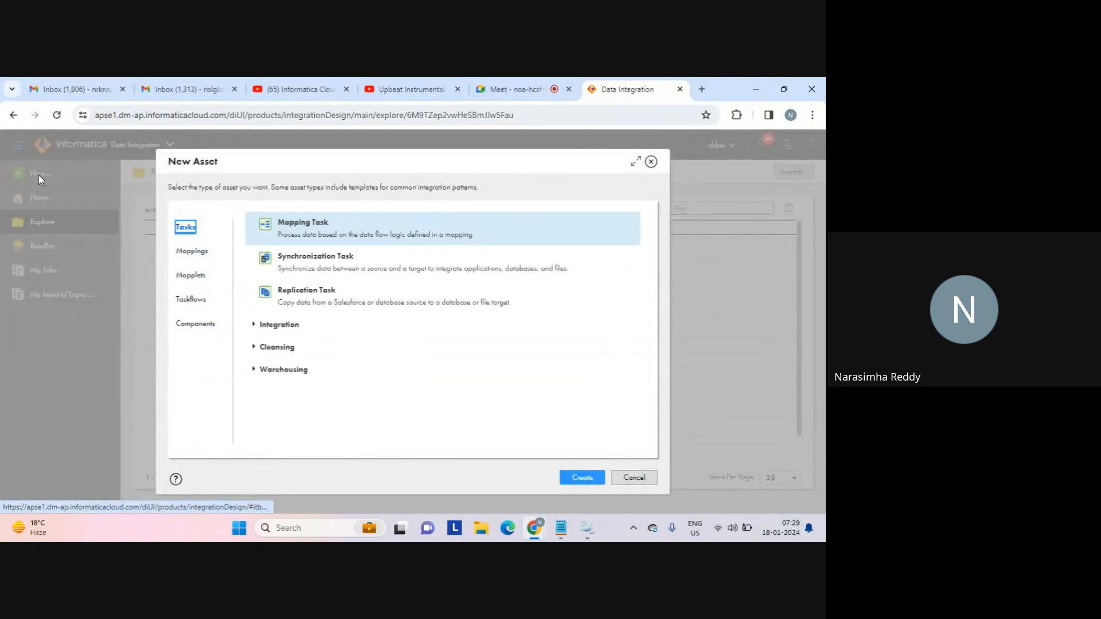
Create Mapping2 in dev\extract as a Mapping asset and show its Source properties.
click(194, 250)
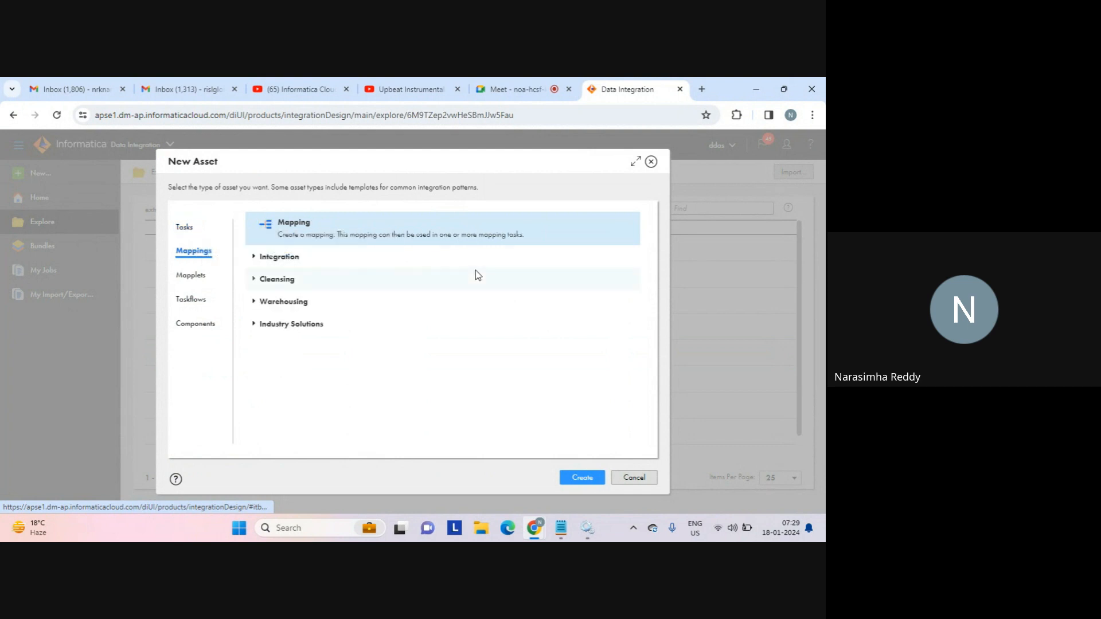
click(582, 479)
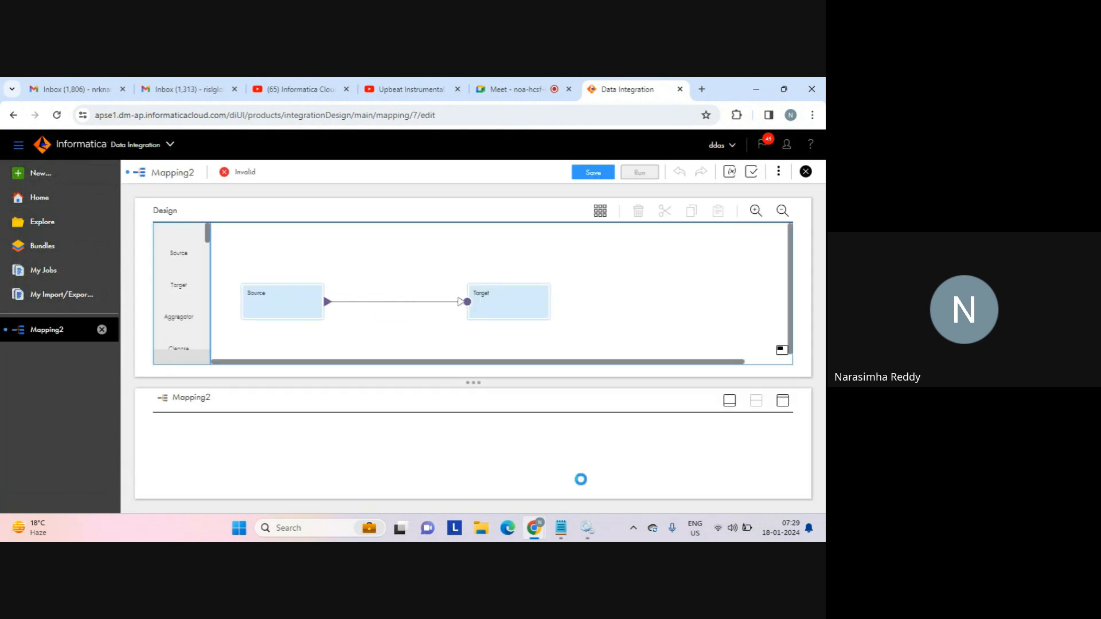
click(492, 87)
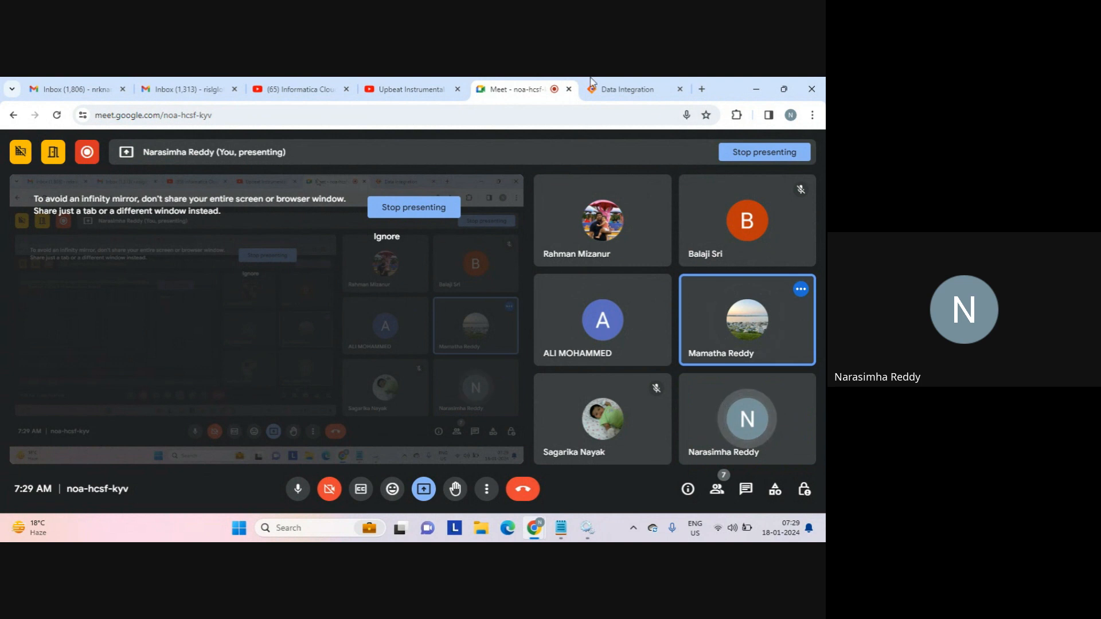
click(620, 92)
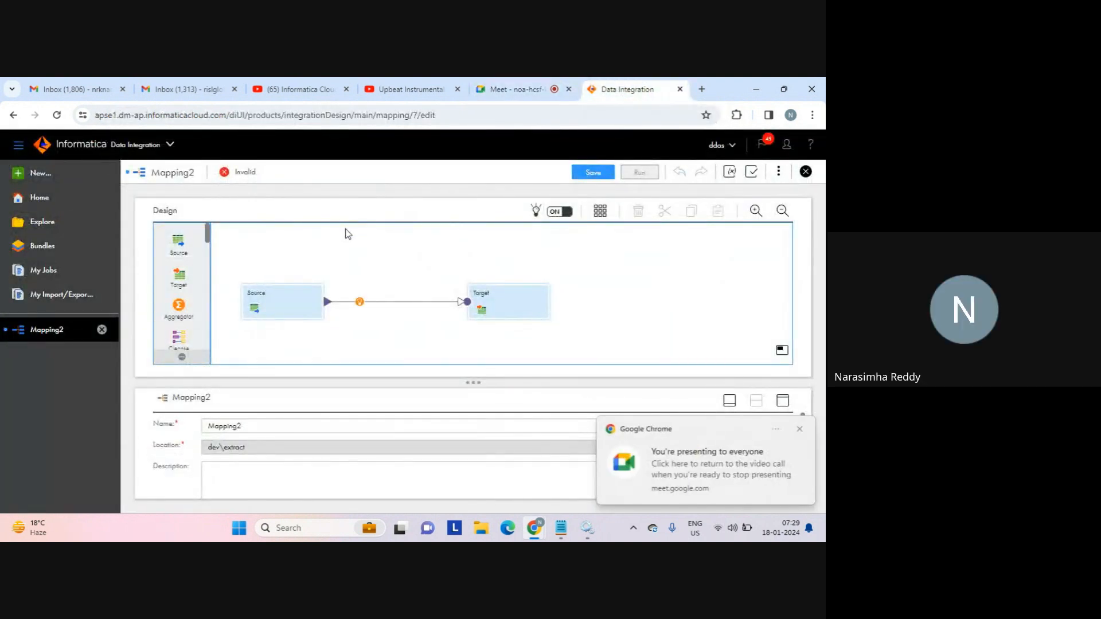
click(801, 431)
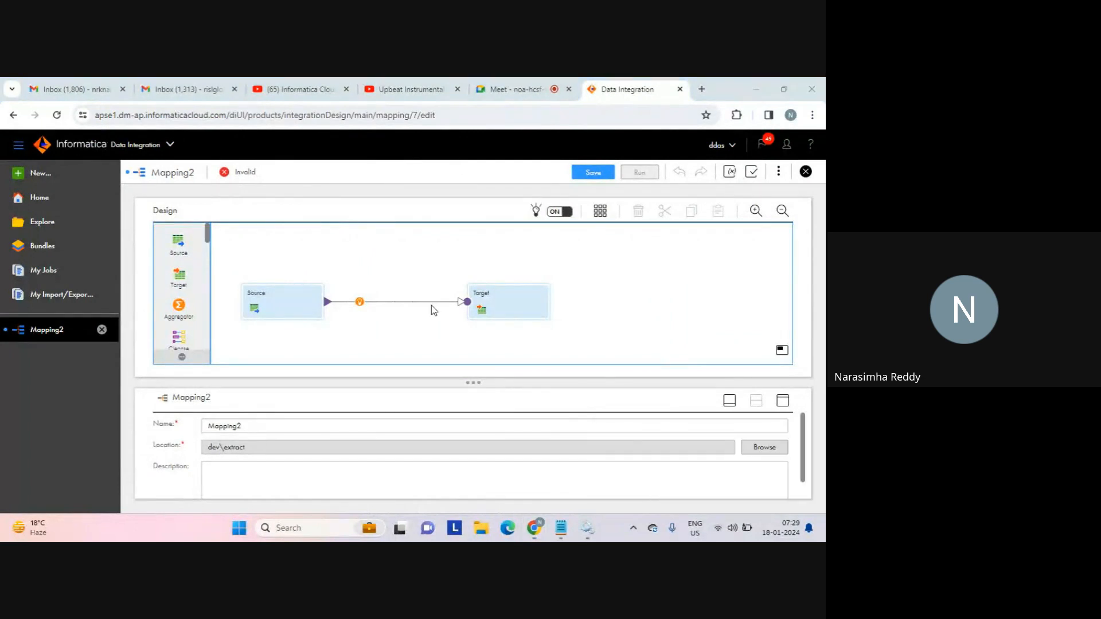
click(290, 307)
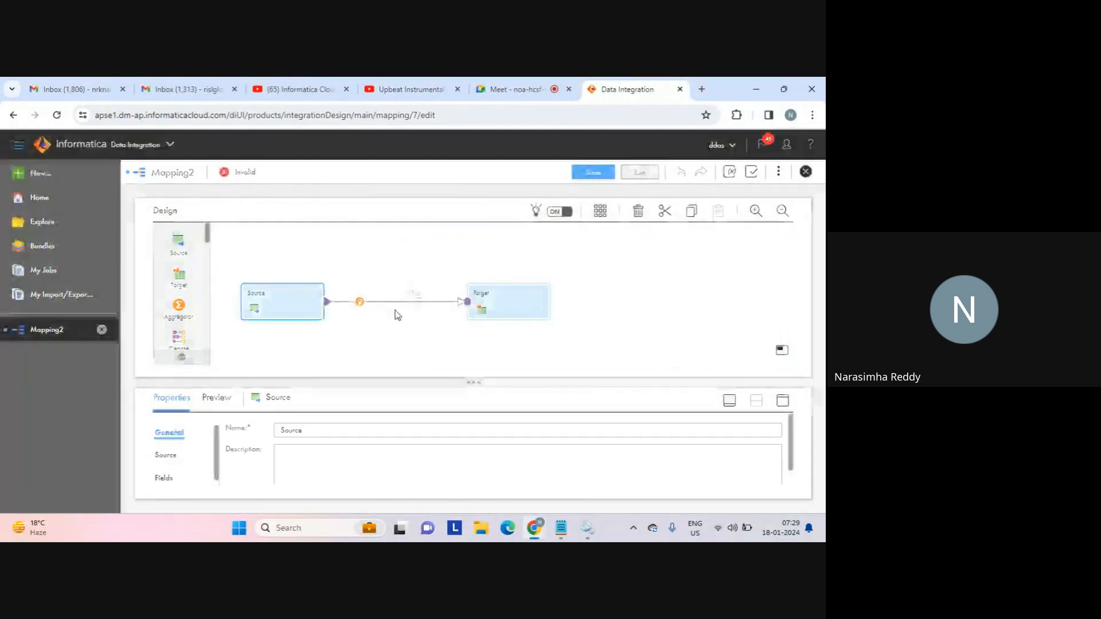
drag(476, 384, 477, 356)
Arrange the Source and Target nodes and set the Source connection to src_connection.
drag(294, 302, 295, 273)
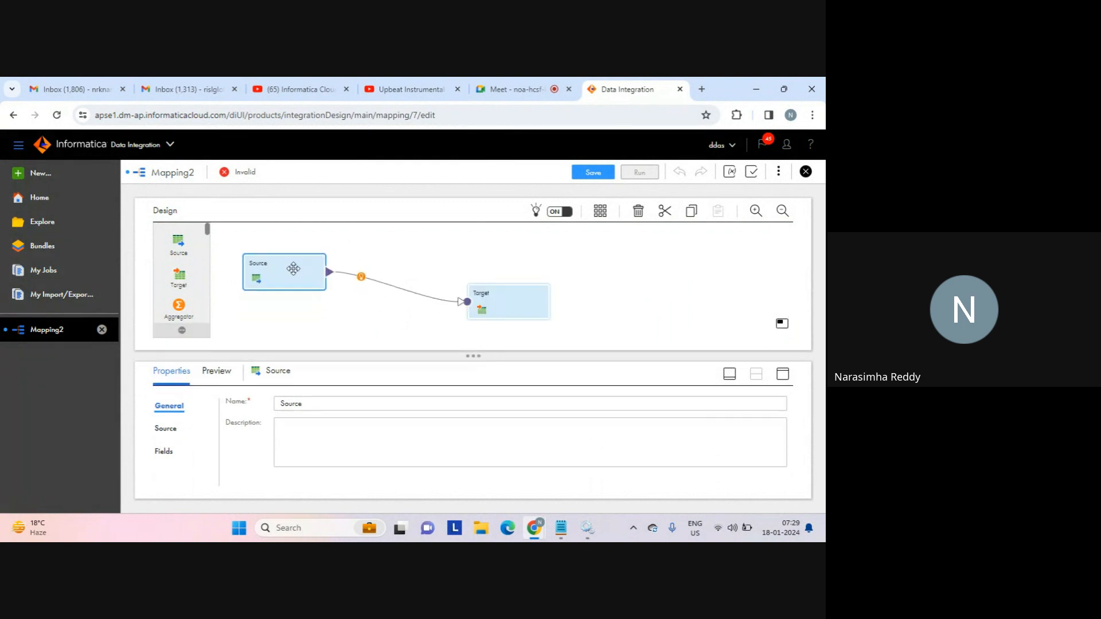
drag(506, 305, 504, 289)
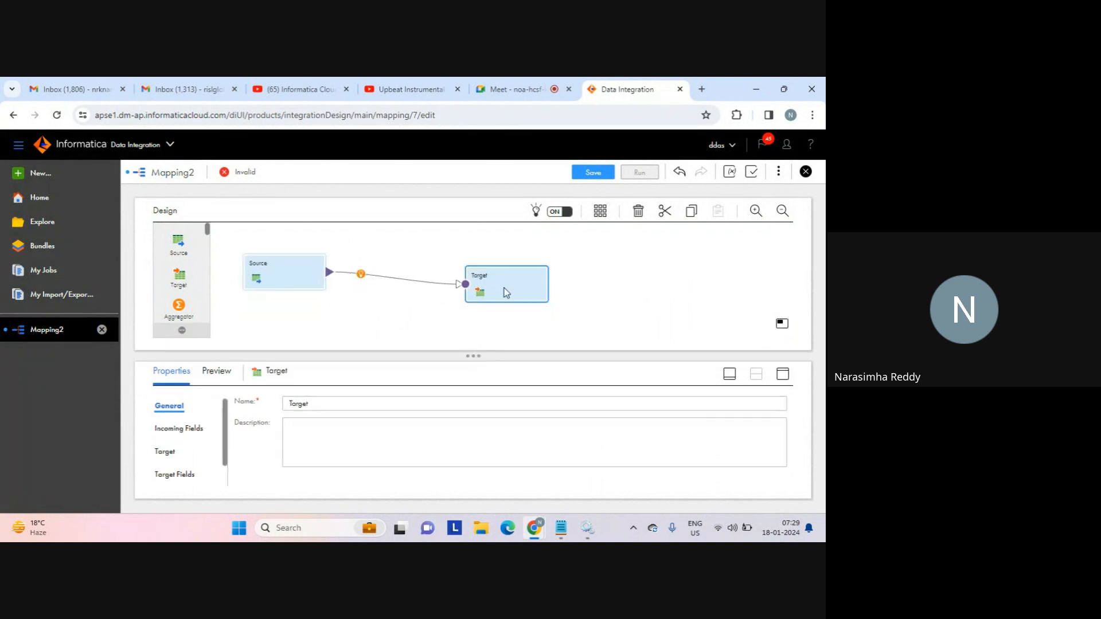
drag(282, 262, 294, 246)
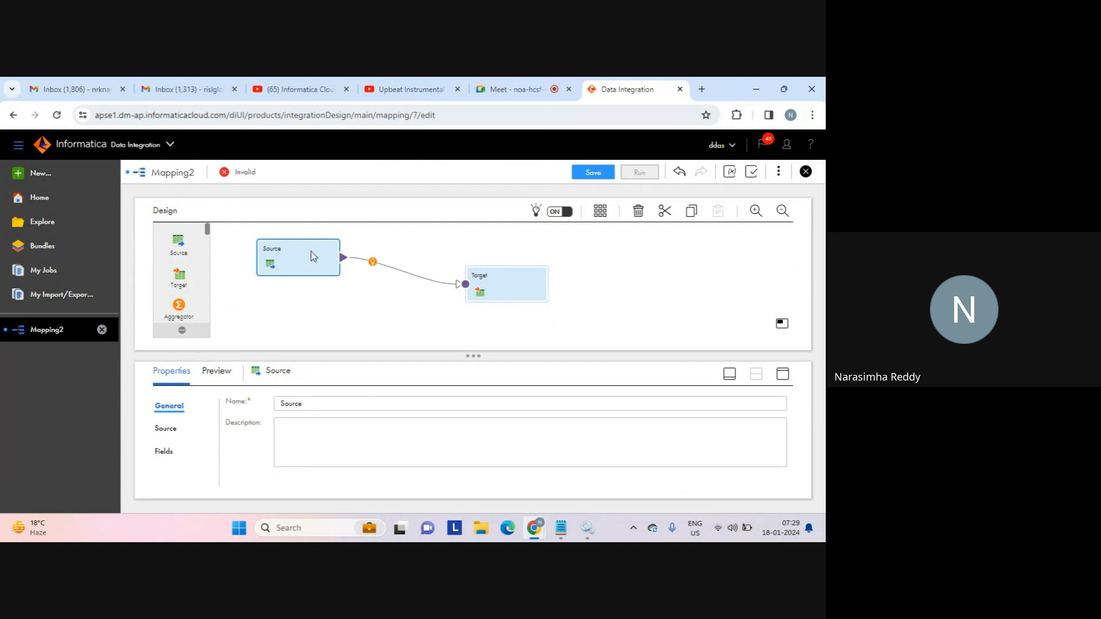
click(165, 431)
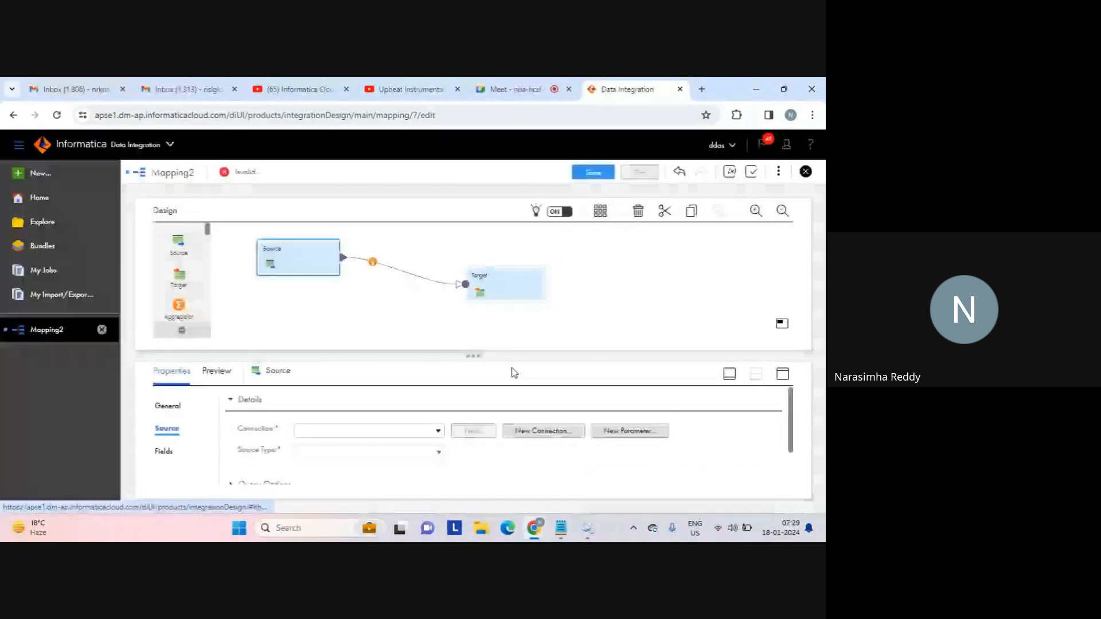
click(438, 432)
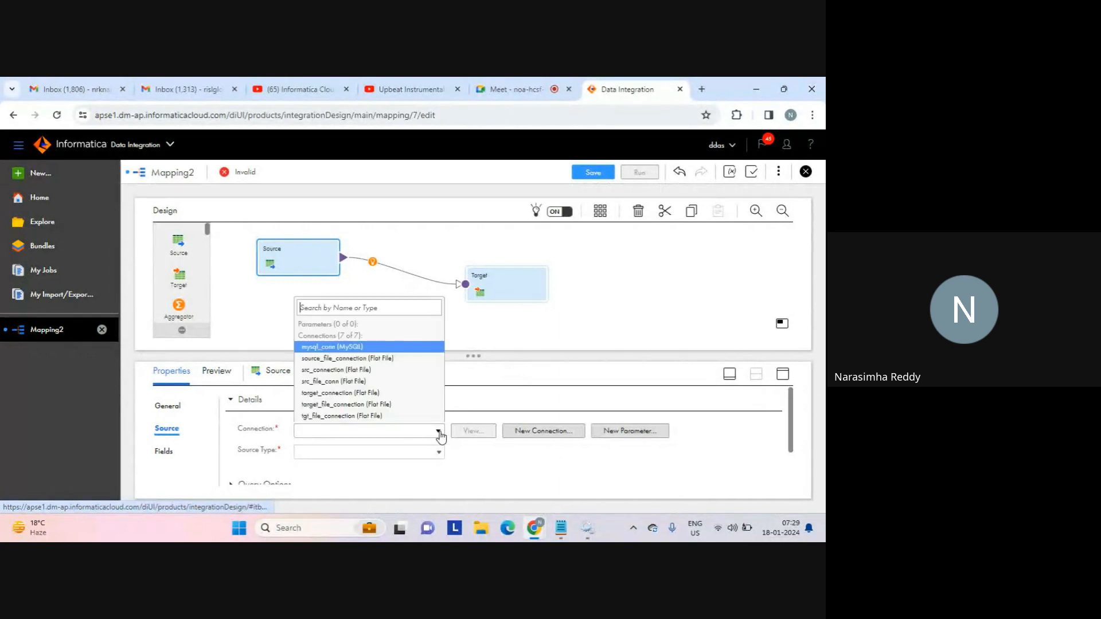
click(378, 371)
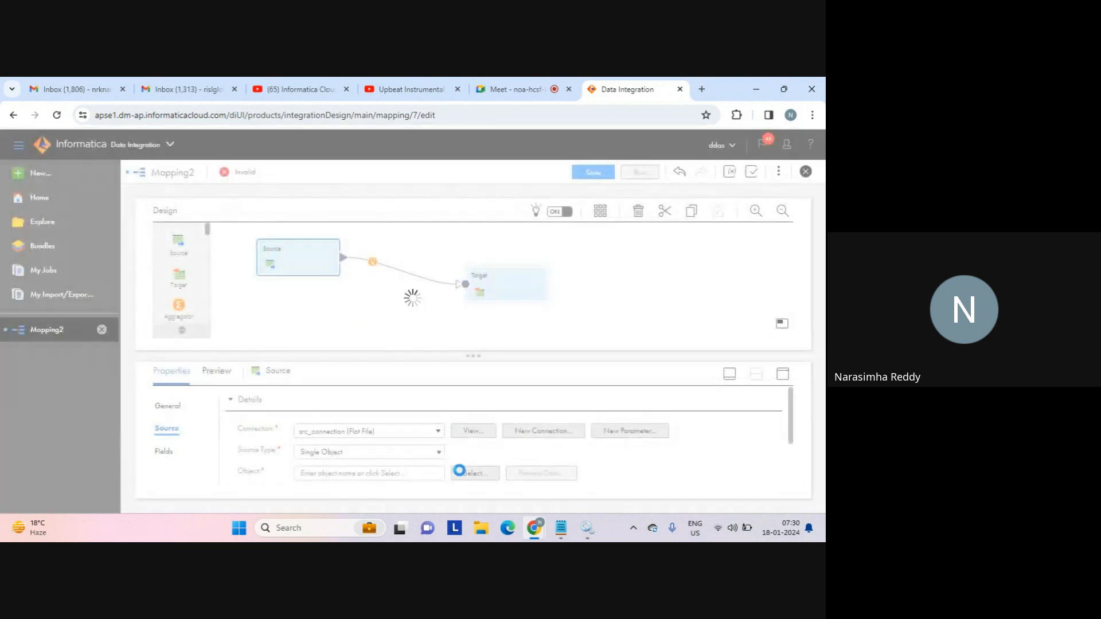
Search for 'seq' and choose seq_1.txt as the Source object.
click(469, 475)
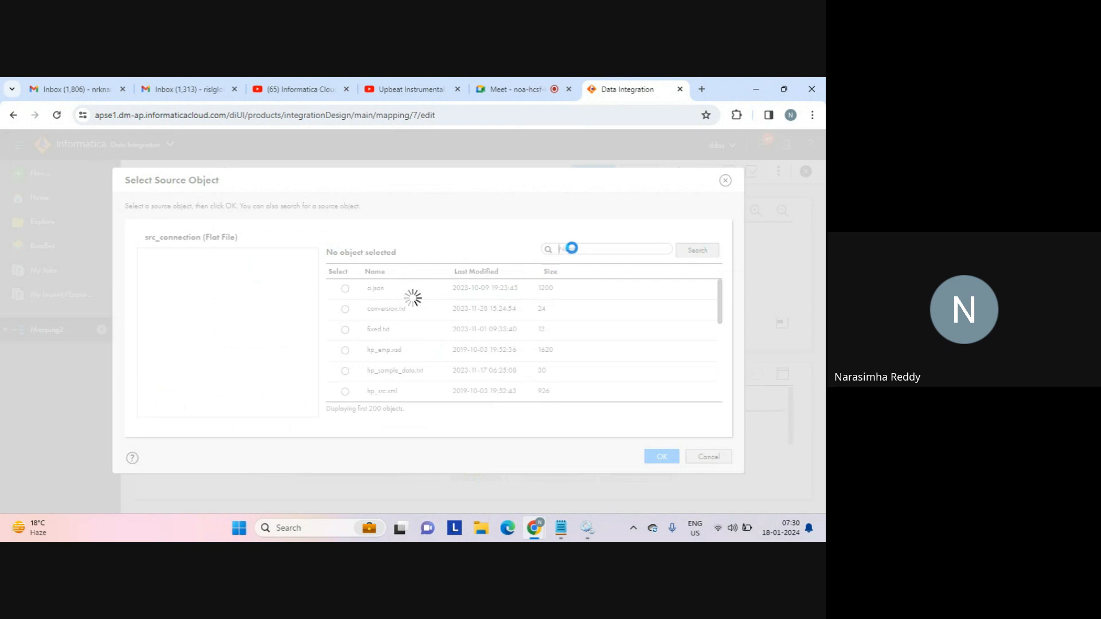
click(573, 249)
text(seq)
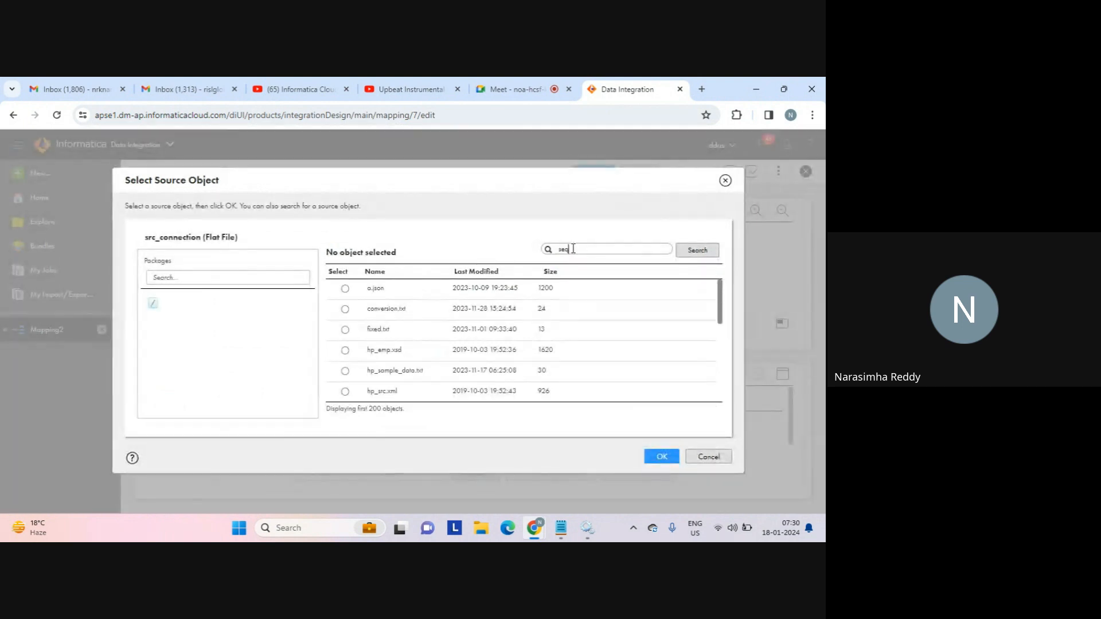
click(691, 252)
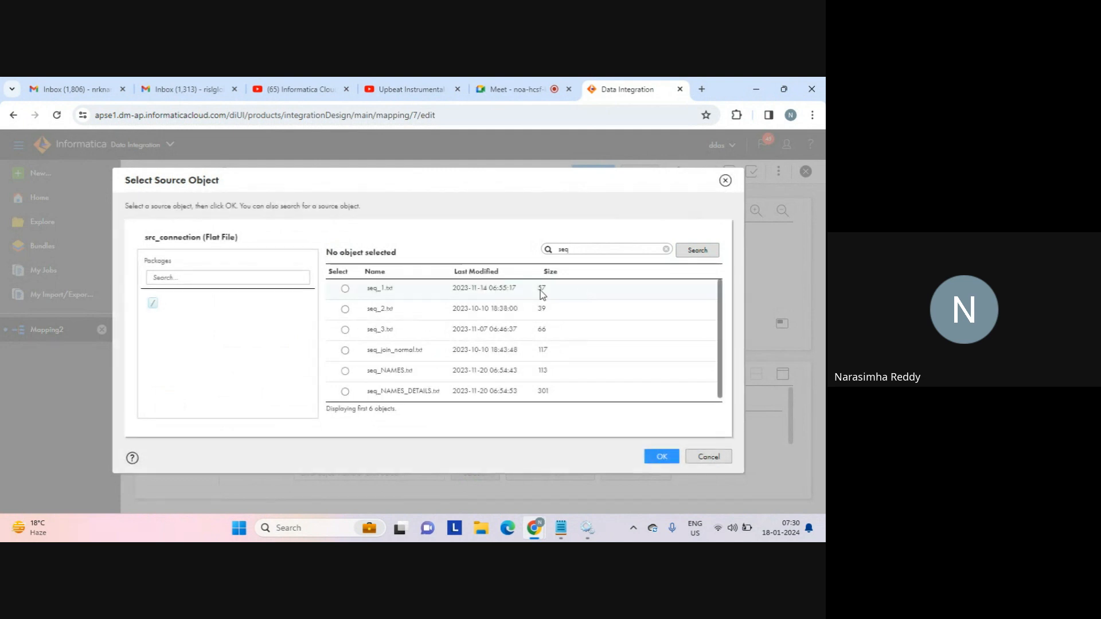
click(345, 288)
click(659, 454)
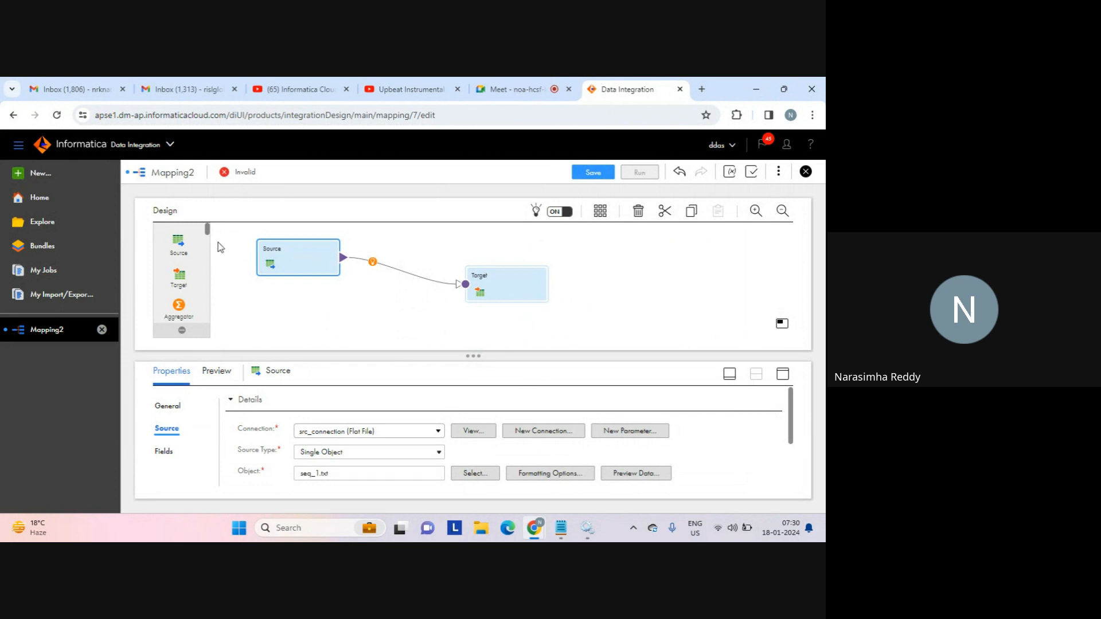
Place the Router between Source and Target and expand its DEFAULT1 output group.
drag(209, 232, 362, 263)
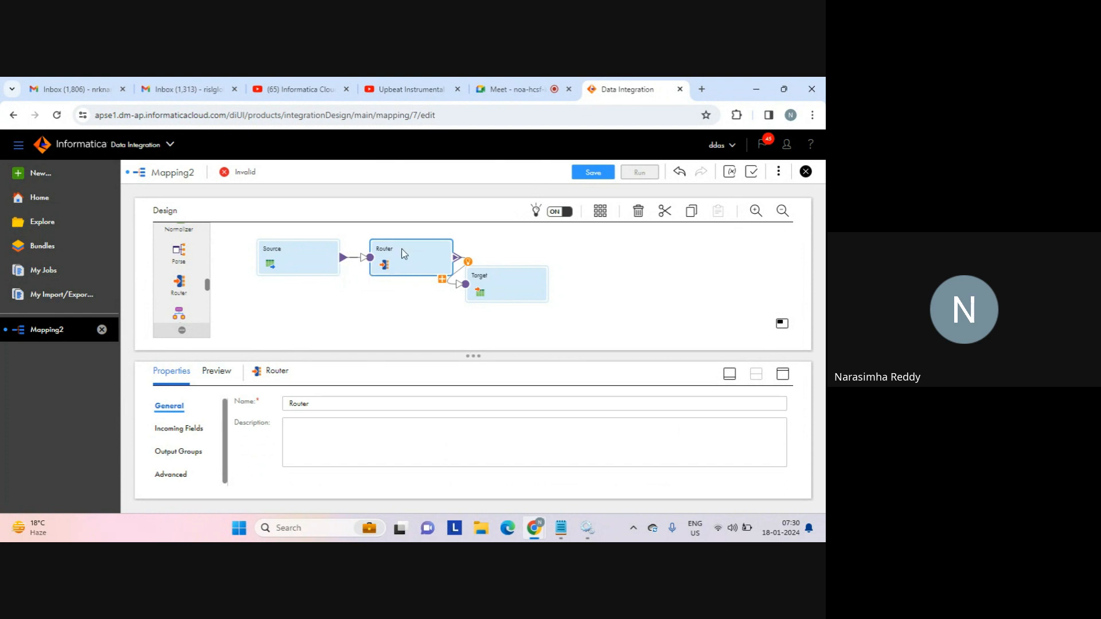
drag(491, 283, 558, 278)
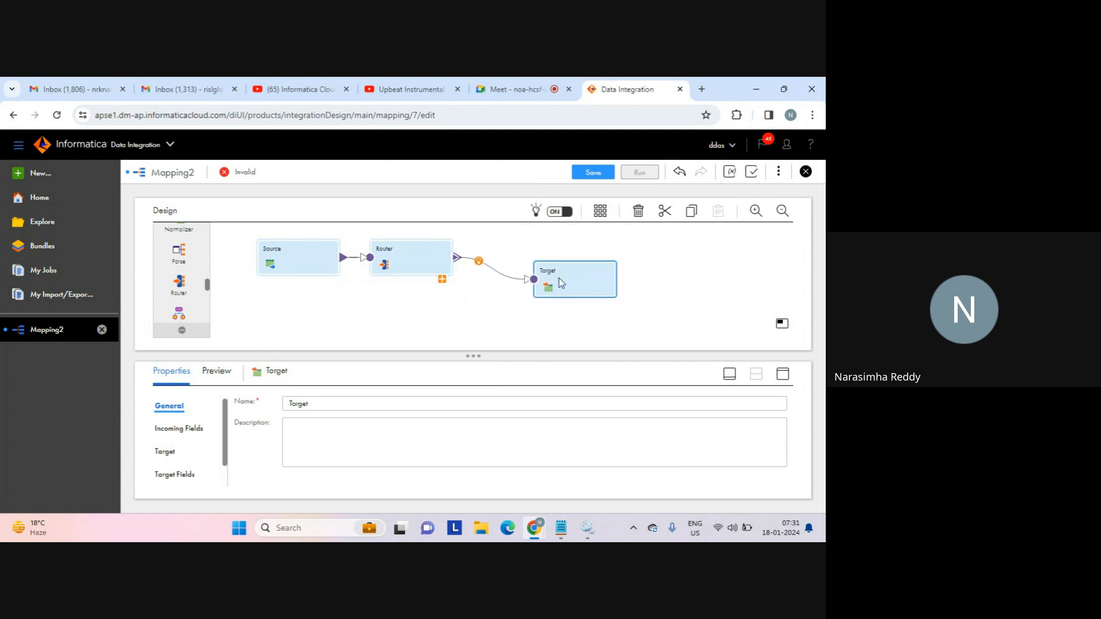
click(291, 255)
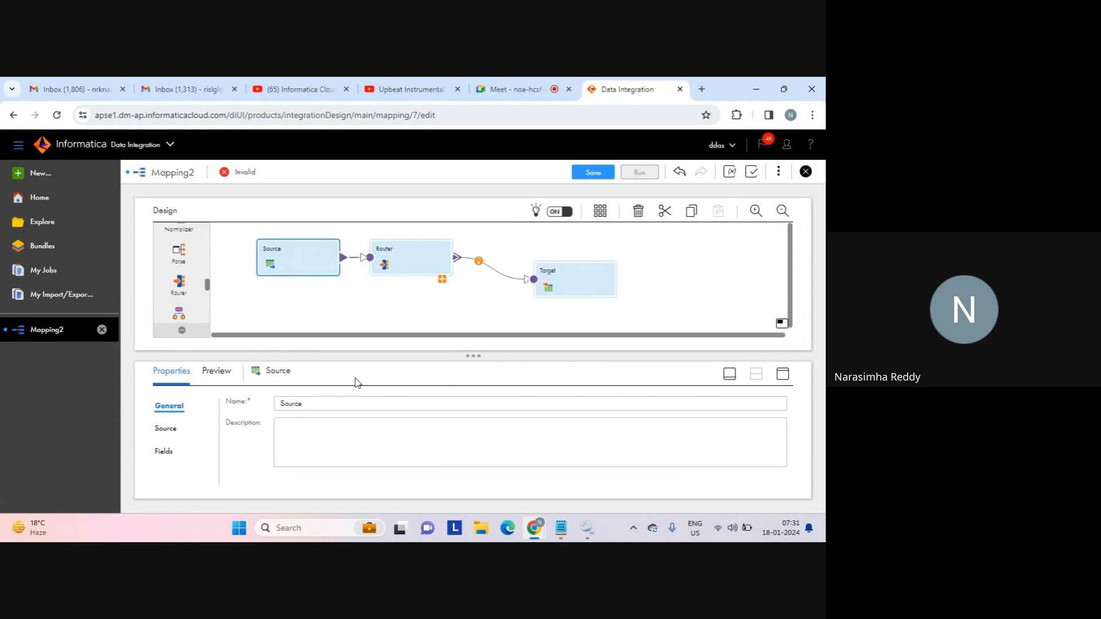
click(419, 254)
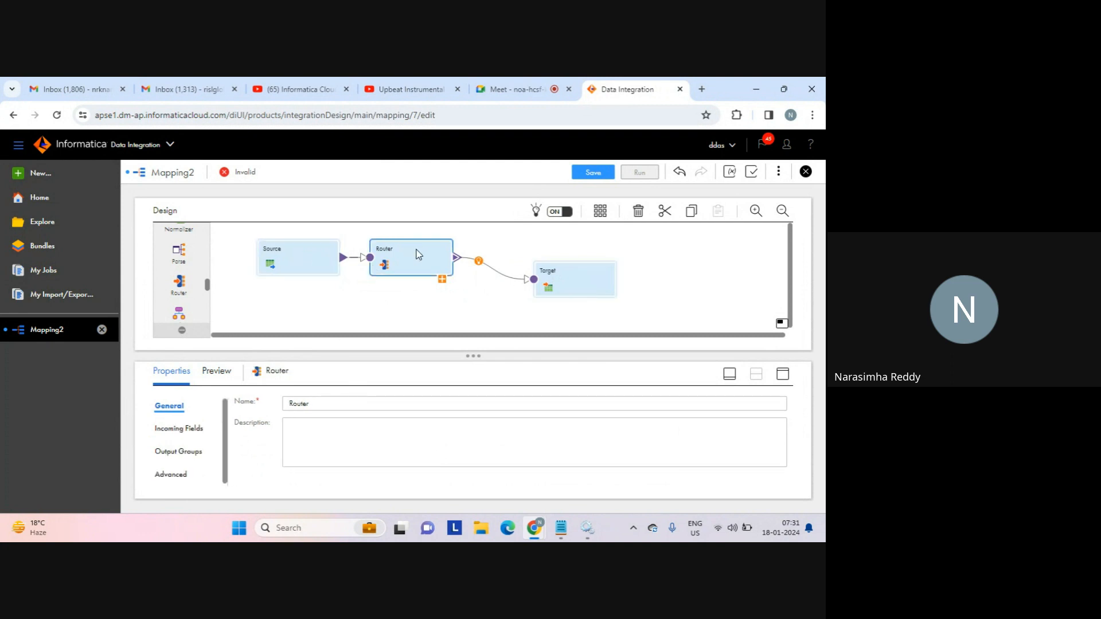
click(443, 280)
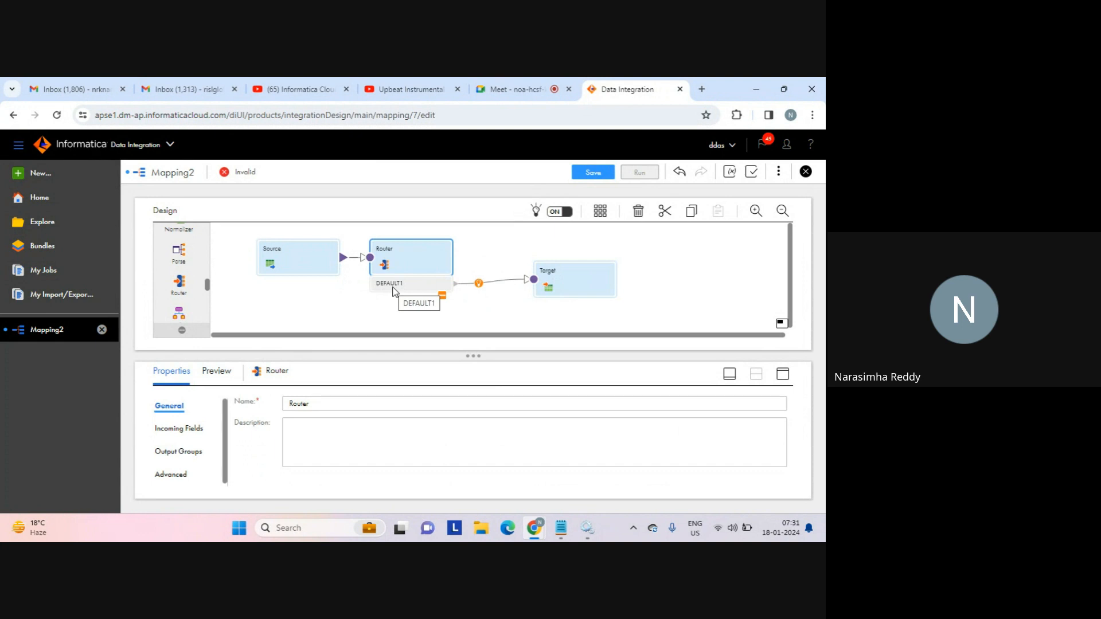
mouse_move(565, 533)
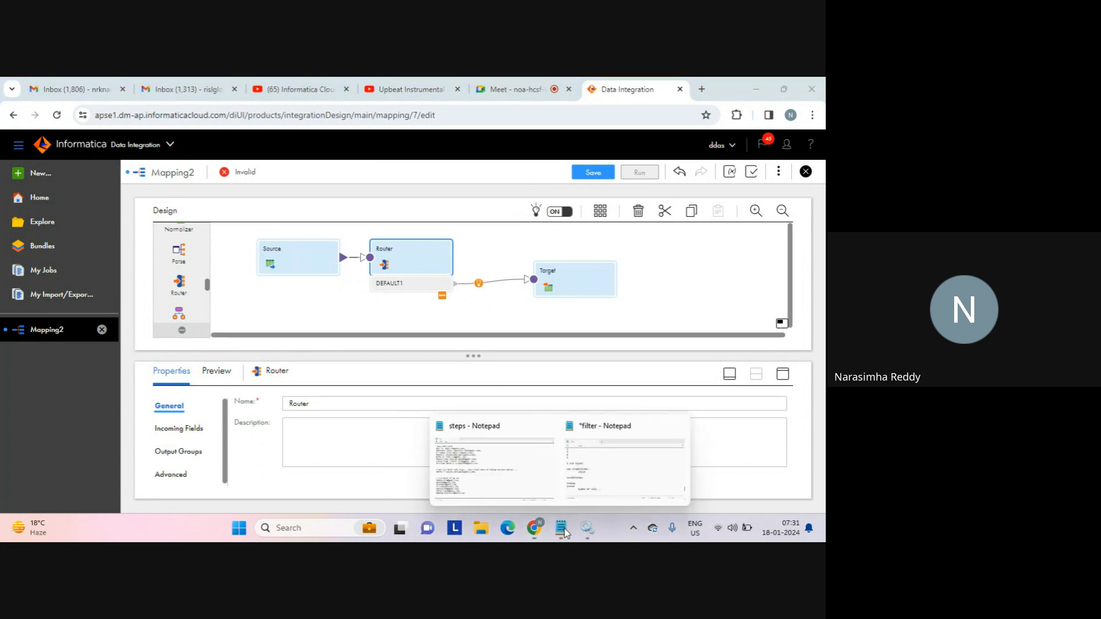
click(596, 470)
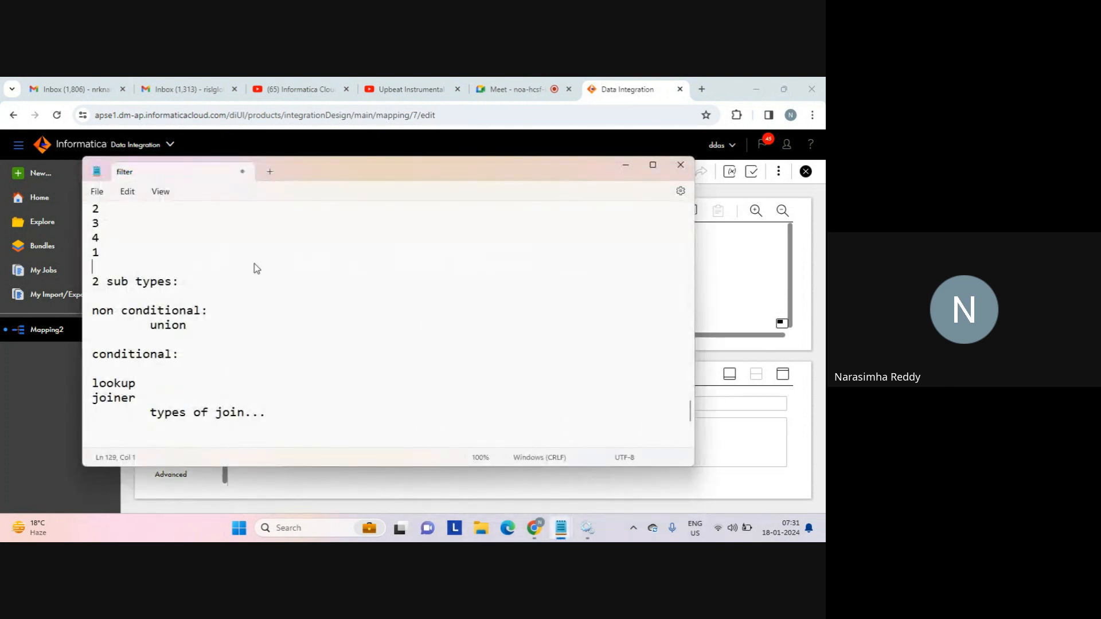
key(Up)
key(Up)
key(Up)
key(Up)
key(Up)
key(Up)
key(Up)
key(Up)
key(Up)
key(Up)
key(Up)
key(Up)
key(Up)
key(Up)
key(Up)
key(Up)
key(Up)
key(Up)
key(Up)
key(Up)
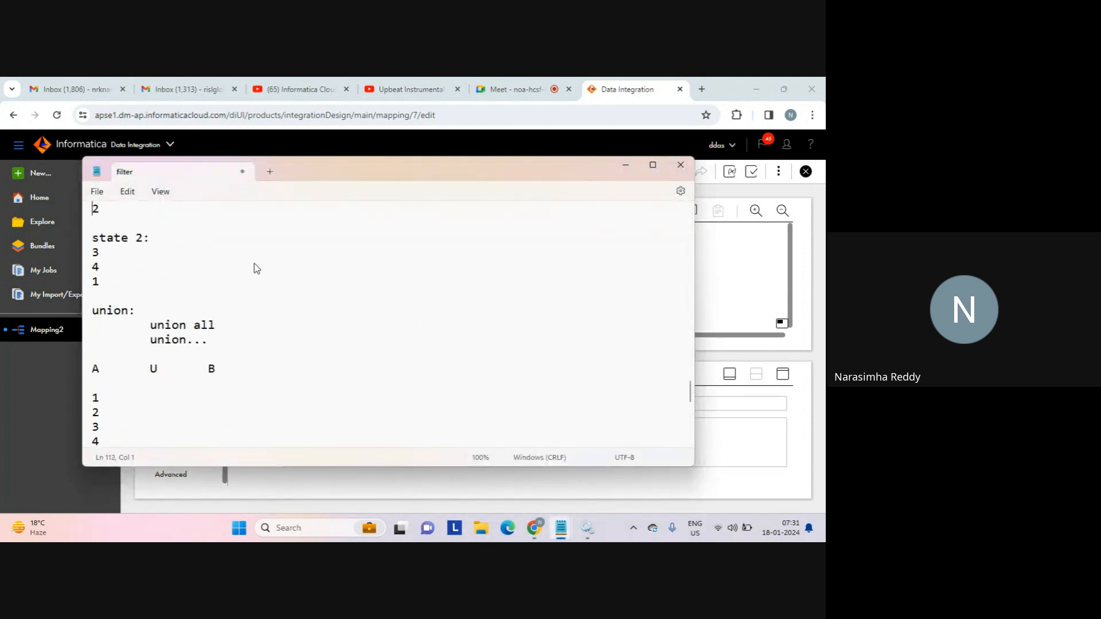
key(Up)
key(Up)
key(Up)
key(Up)
key(Up)
key(Up)
key(Up)
key(Up)
key(Up)
key(Up)
key(Up)
key(Up)
key(Up)
key(Up)
key(Up)
key(Up)
key(Up)
key(Up)
key(Up)
key(Up)
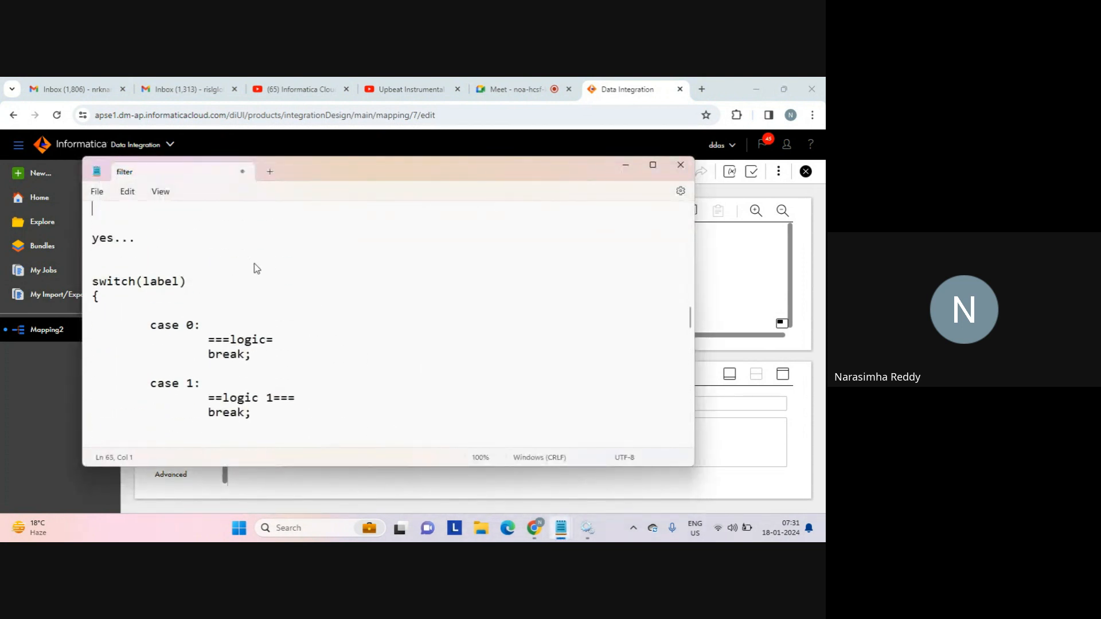
key(Down)
key(Down)
key(Down)
key(Down)
key(Down)
key(Down)
key(Down)
key(Down)
key(Down)
key(Down)
key(Down)
key(Down)
key(Down)
key(Down)
key(Down)
key(Down)
key(Down)
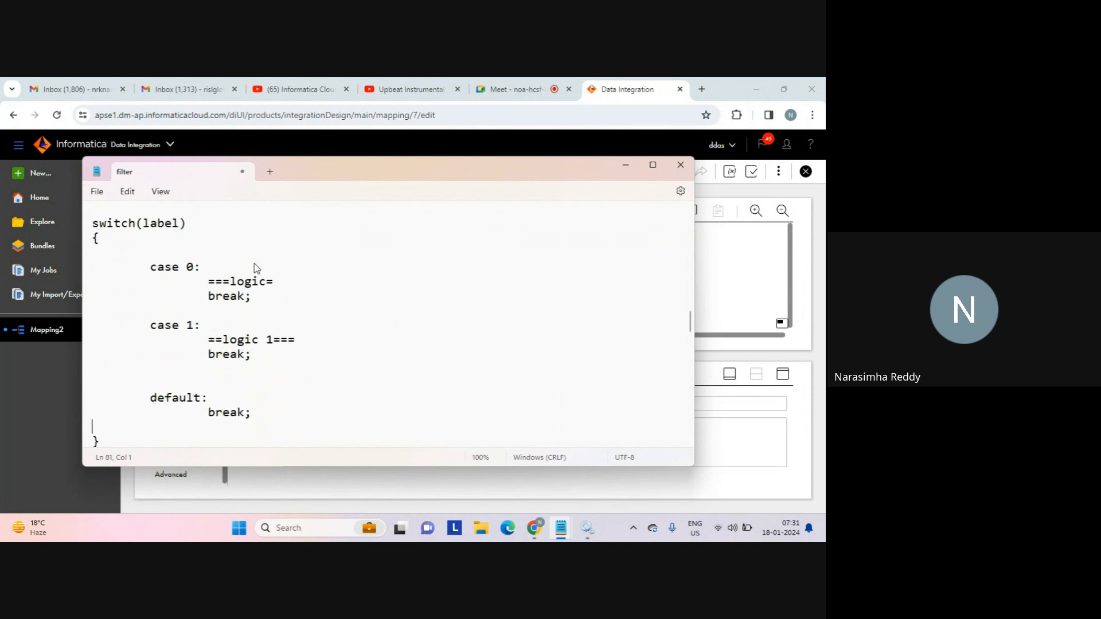
key(Up)
key(shift+Up)
key(shift+Down)
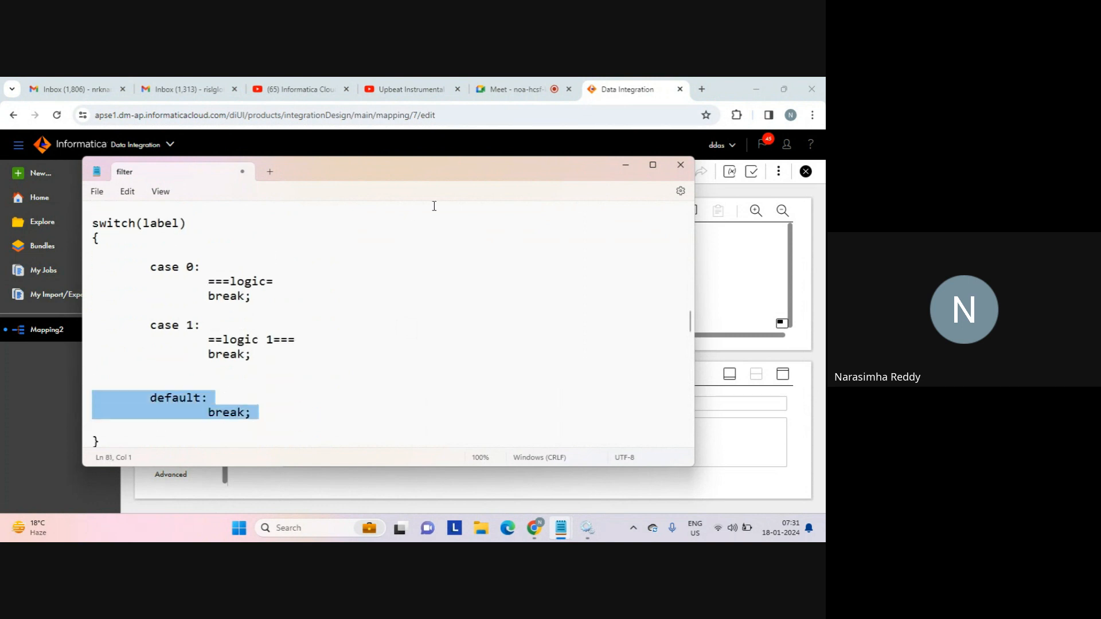
click(720, 259)
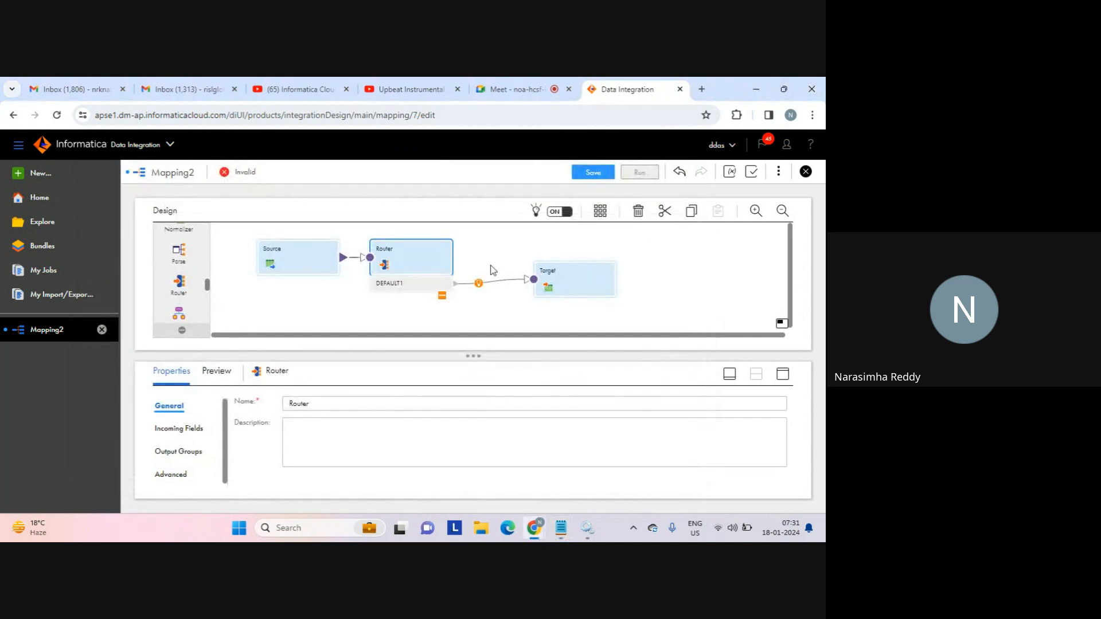
Select the Target and set its connection to tgt_file_connection.
click(409, 264)
click(567, 279)
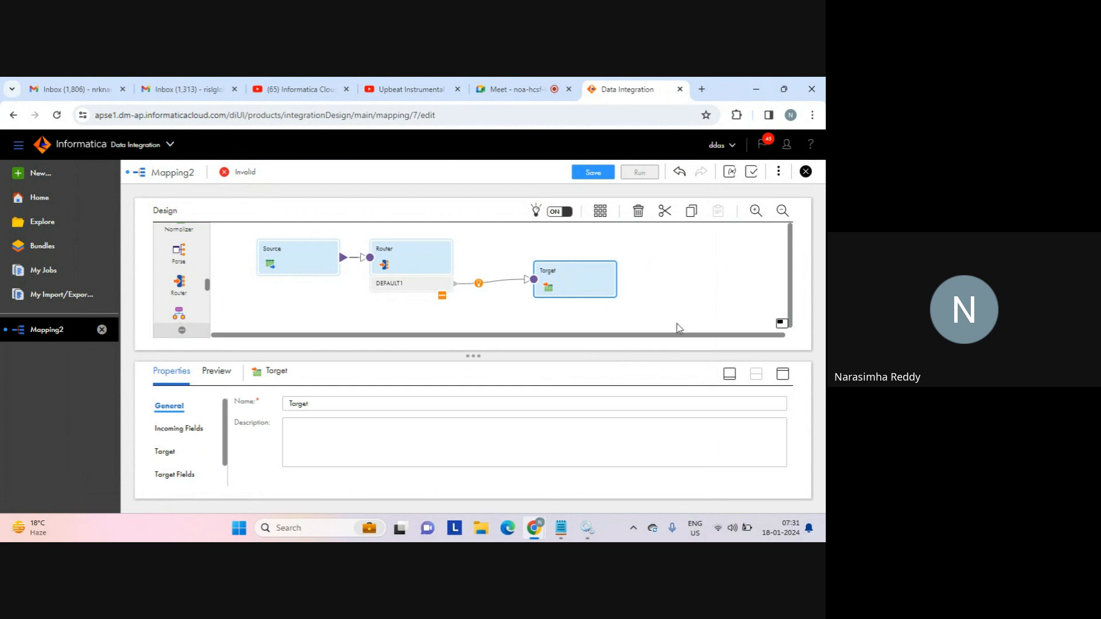
click(784, 375)
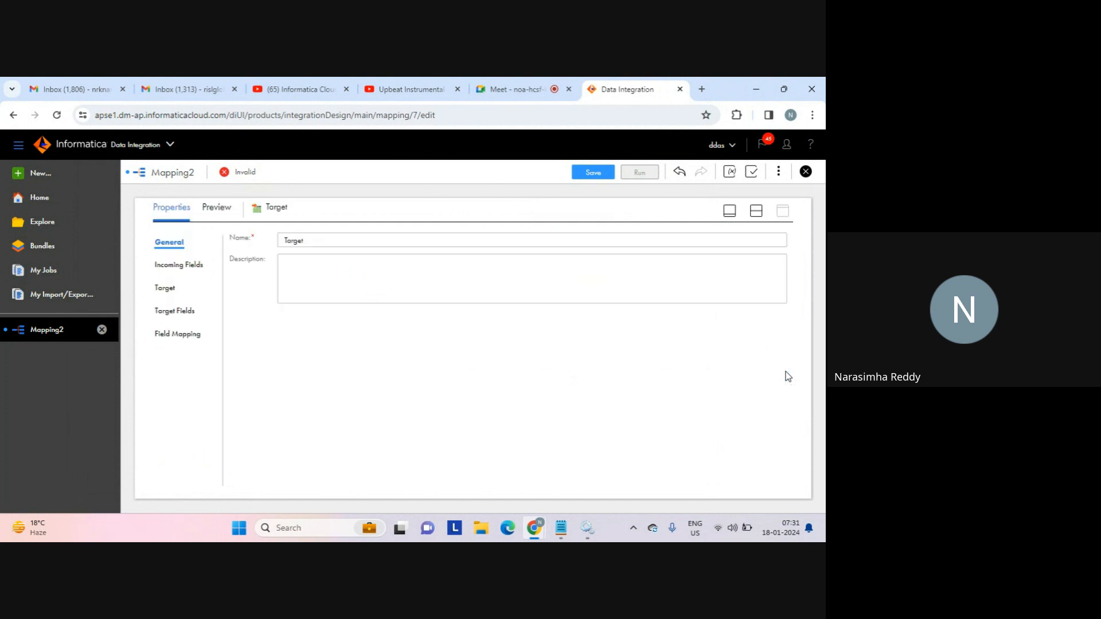
click(167, 289)
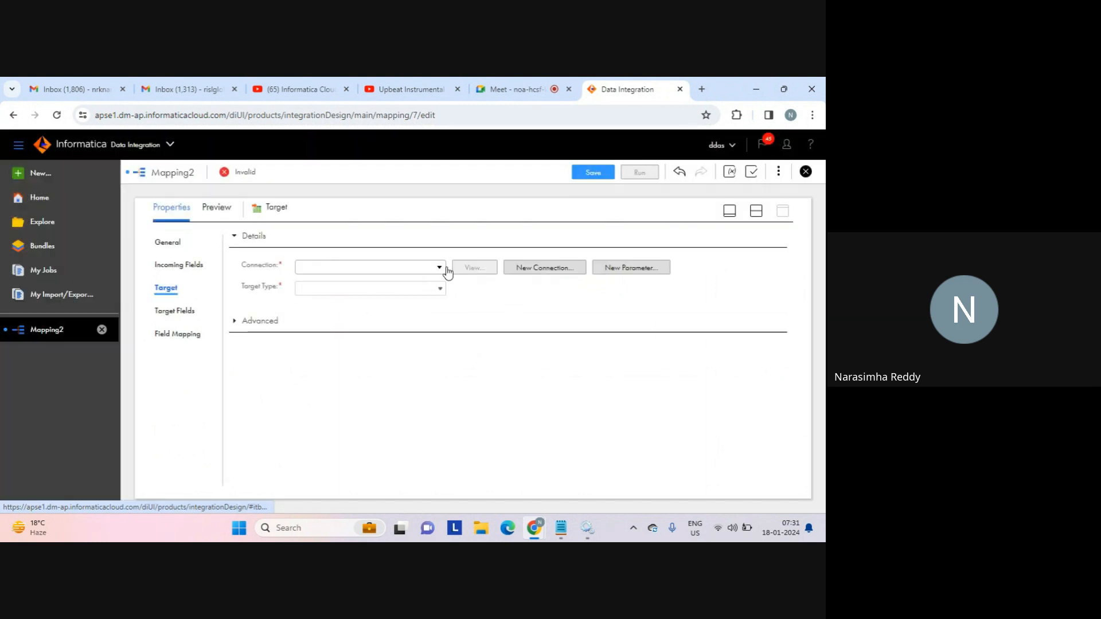
click(442, 268)
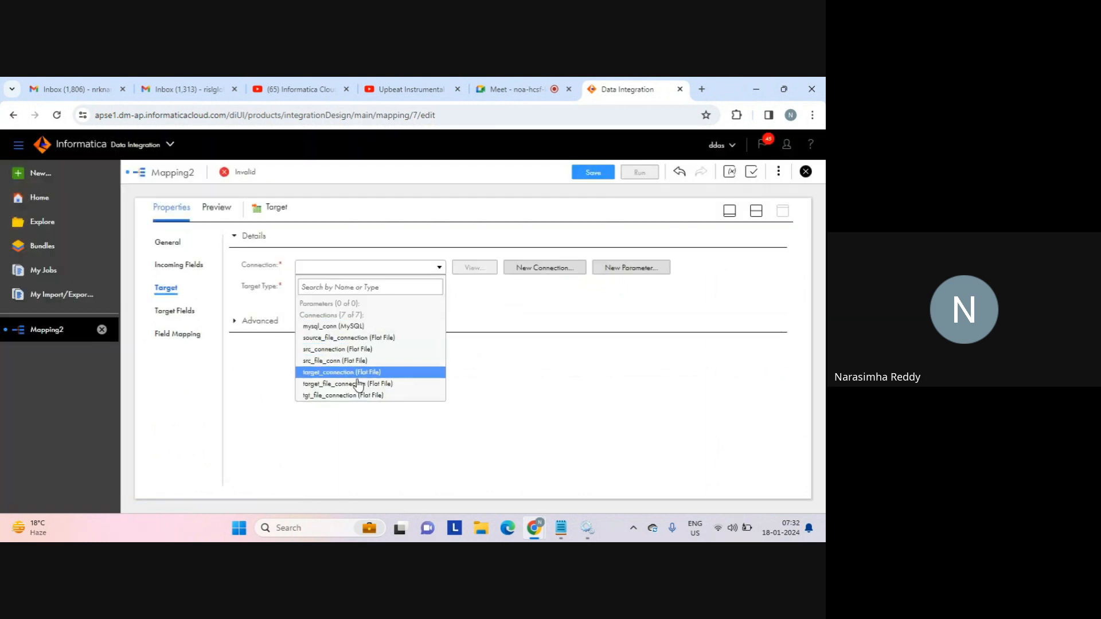
click(346, 395)
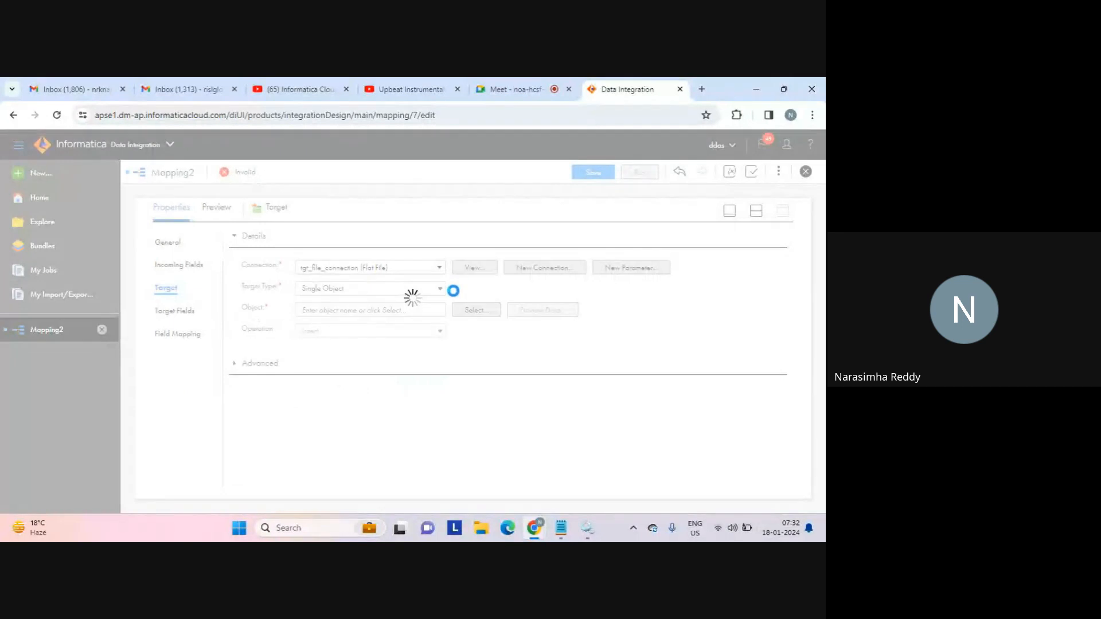
Make the Target a file created at runtime named router_tgt.txt.
click(475, 310)
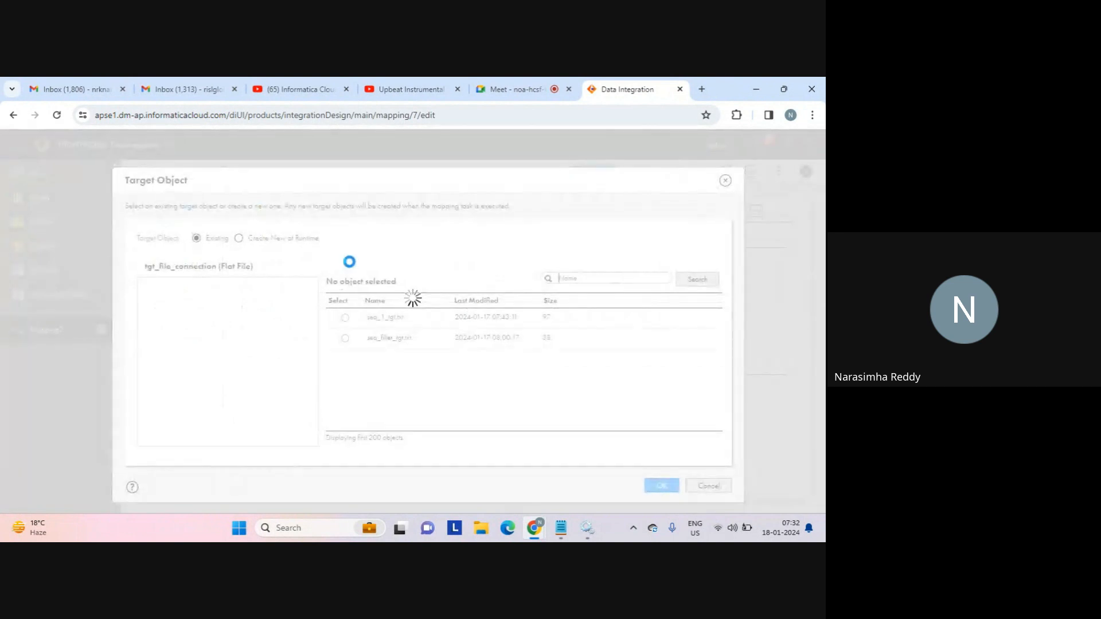
click(239, 241)
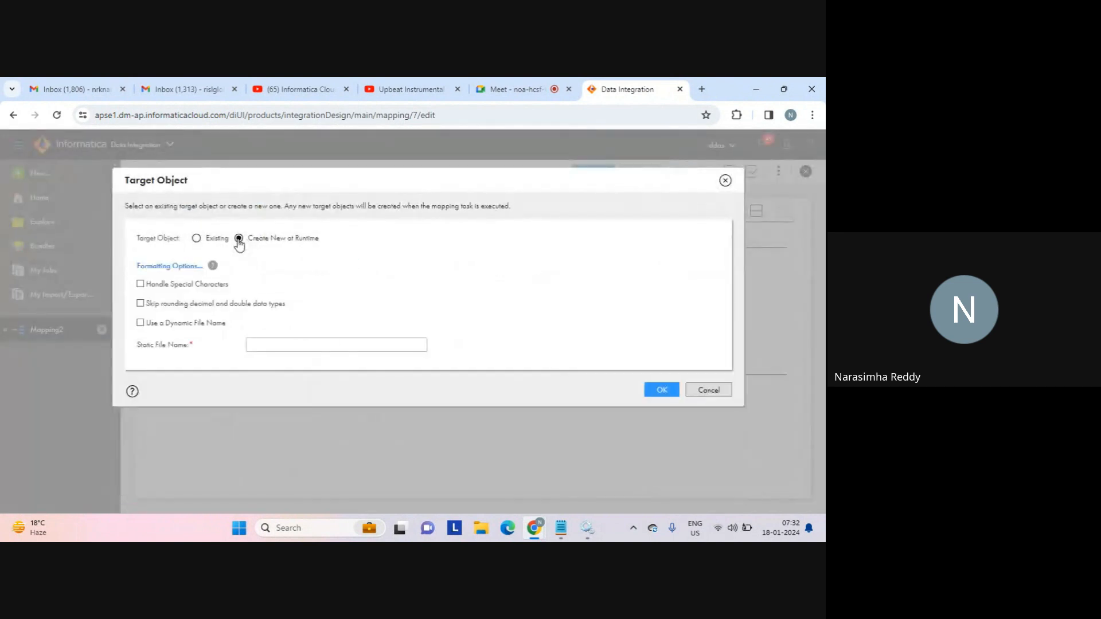
click(282, 346)
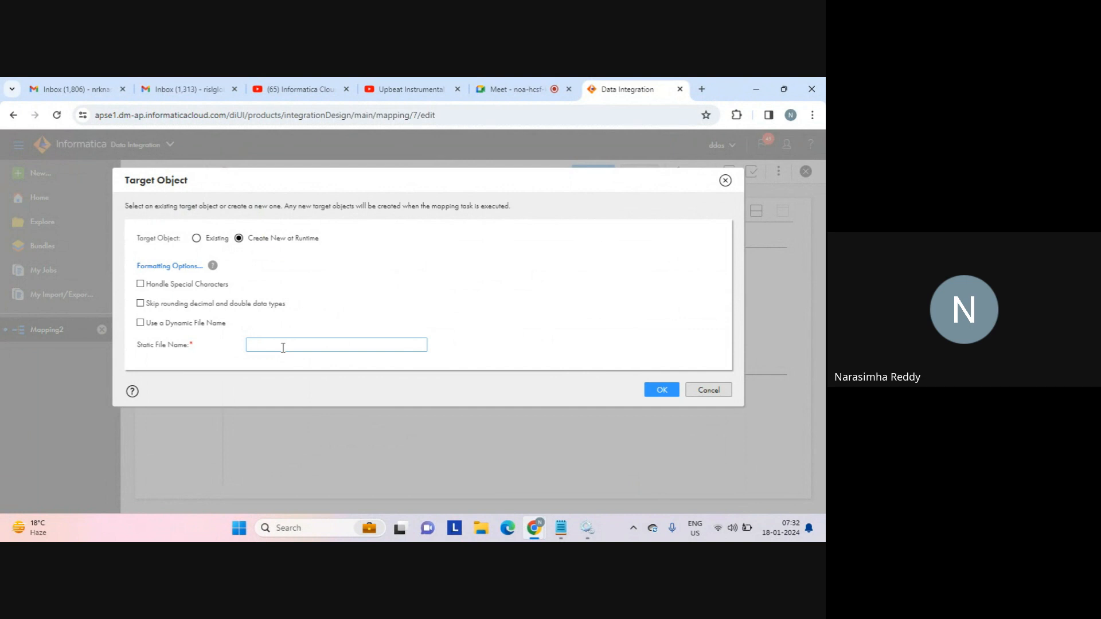
text(router_tgt.txt)
click(664, 390)
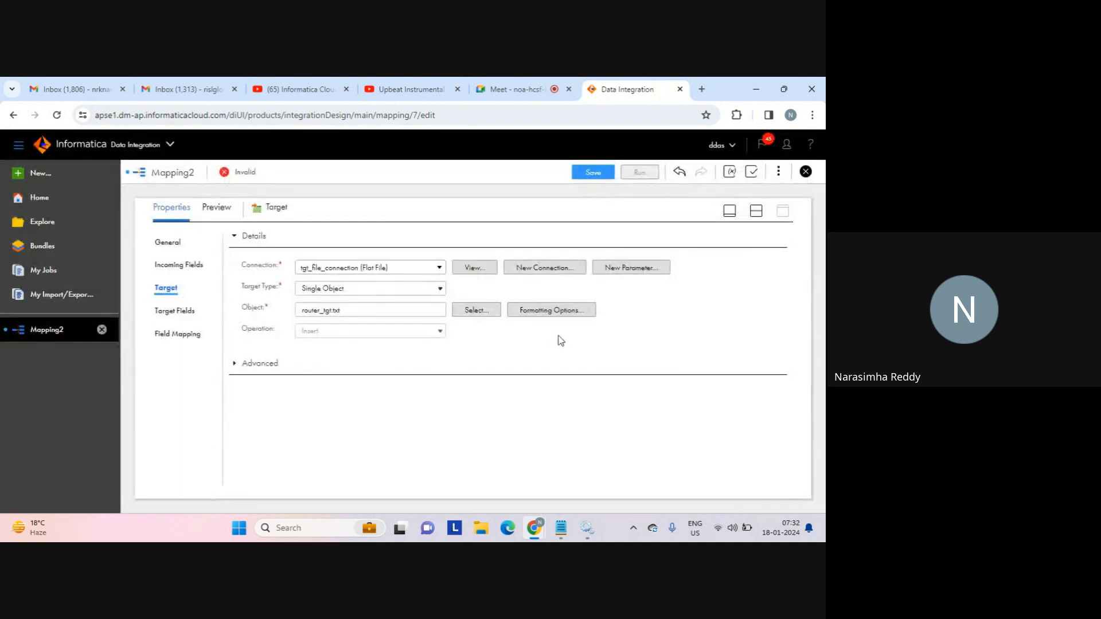
click(756, 211)
Rename the mapping from its properties to Mapping_router_default, save it, and select the Router node.
click(408, 310)
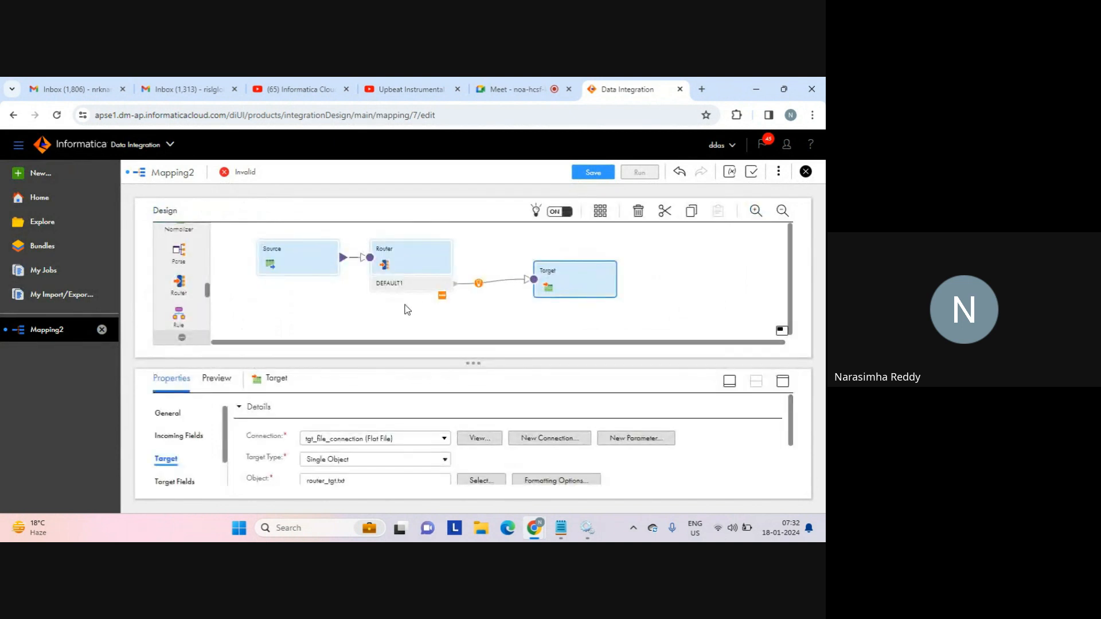
click(263, 406)
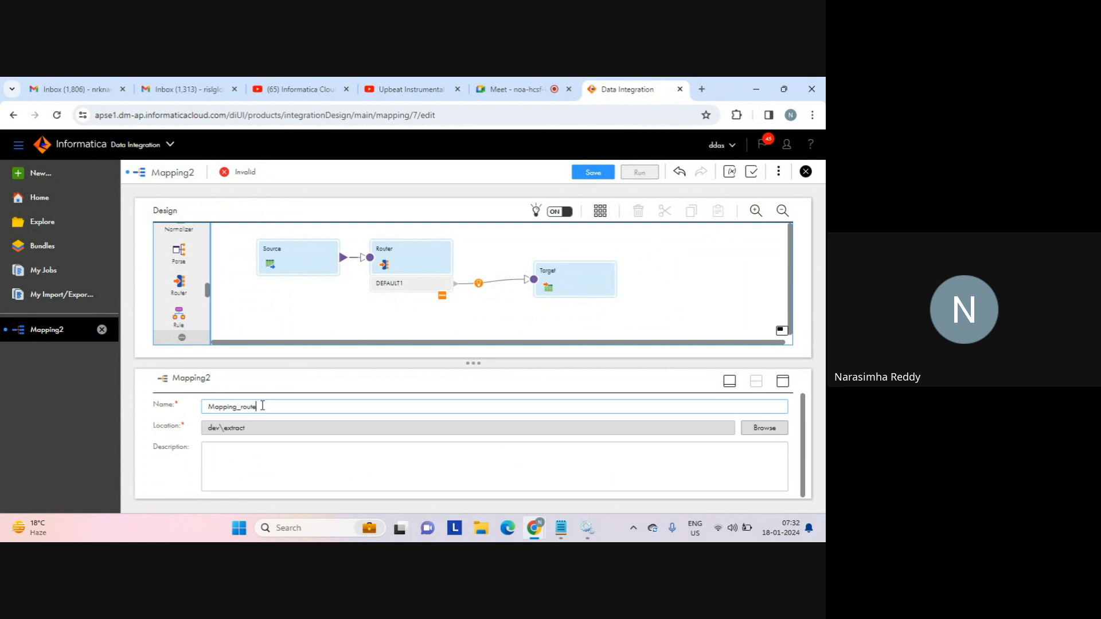
text(_router_default)
click(562, 310)
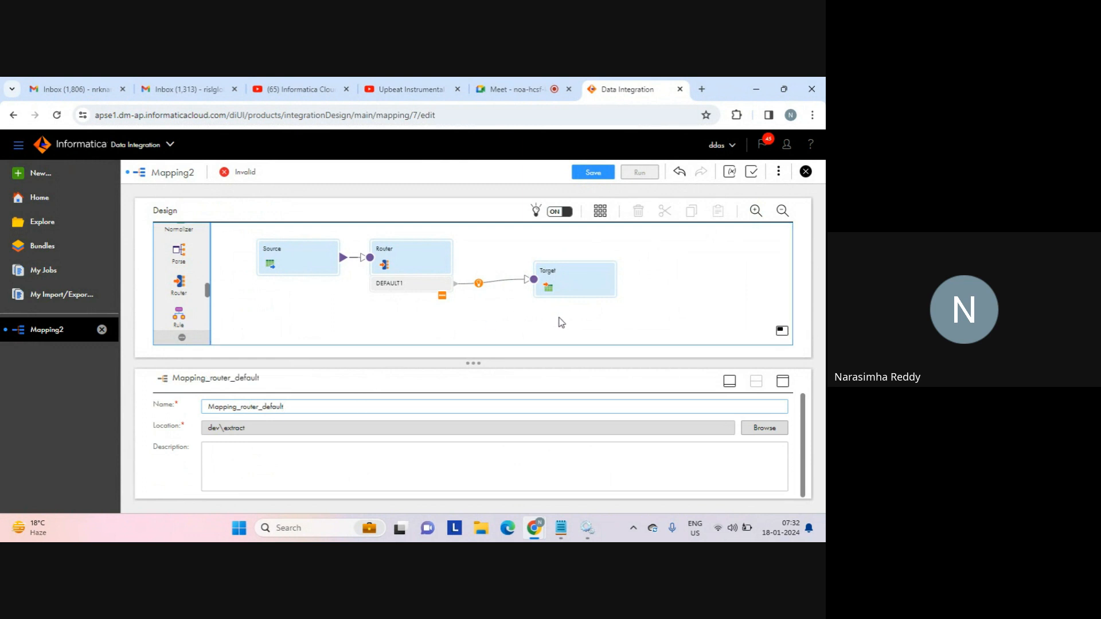
click(594, 174)
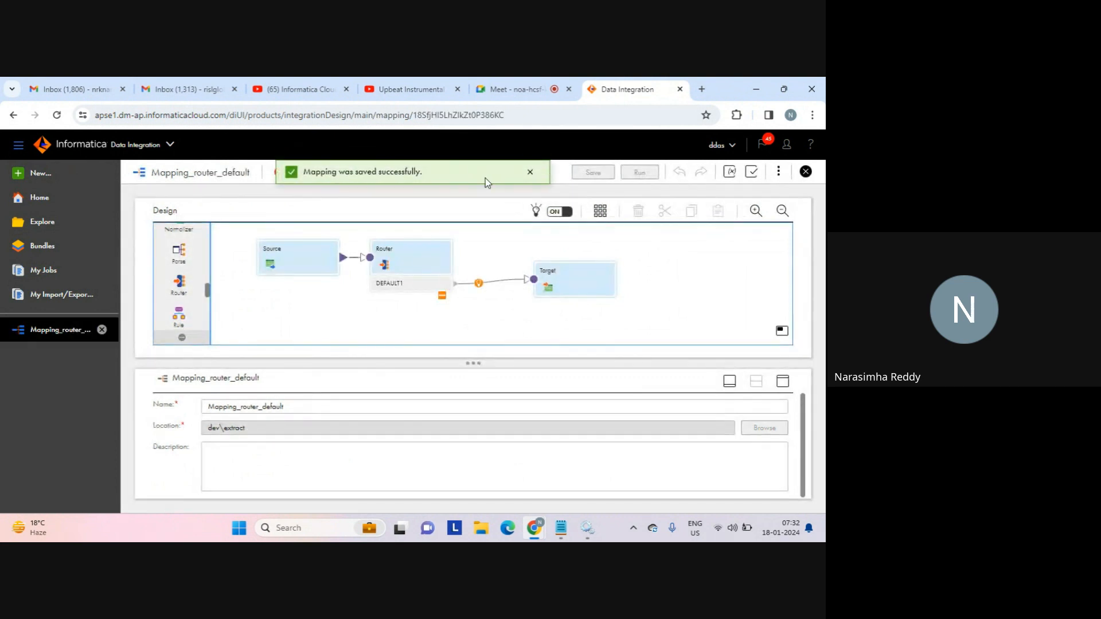
click(530, 173)
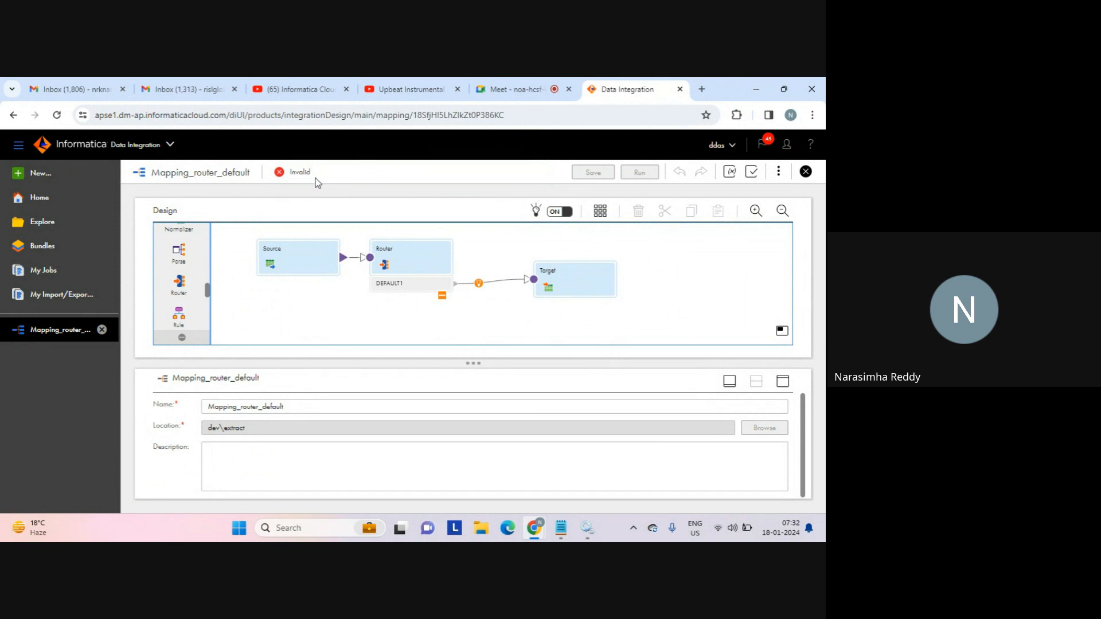
double_click(304, 172)
click(403, 258)
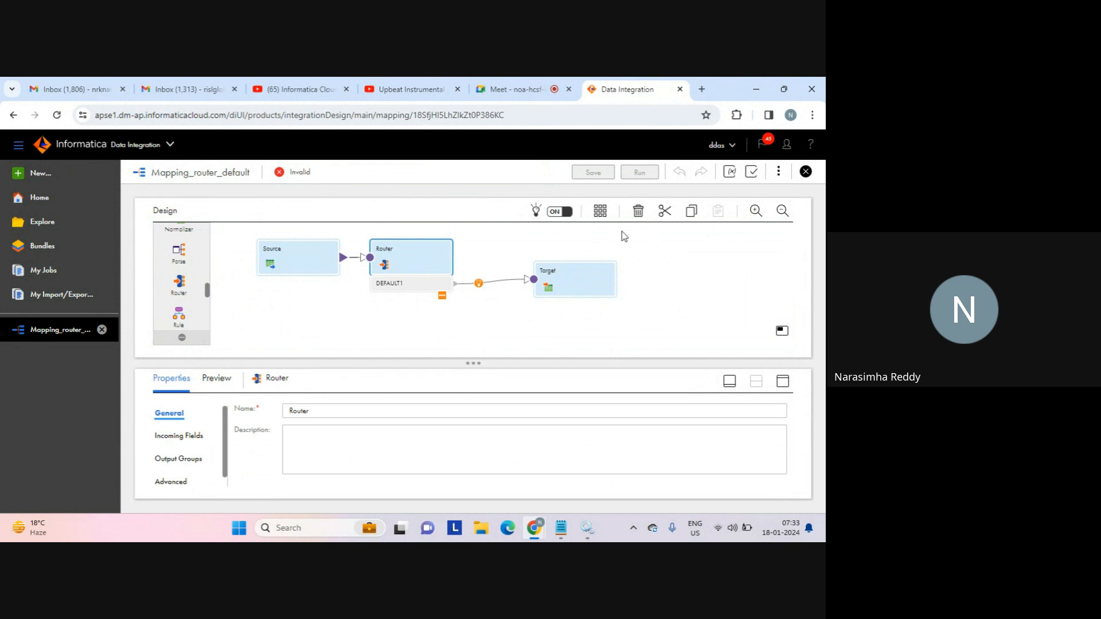
Validate the mapping and review the Router's validation error details.
click(751, 172)
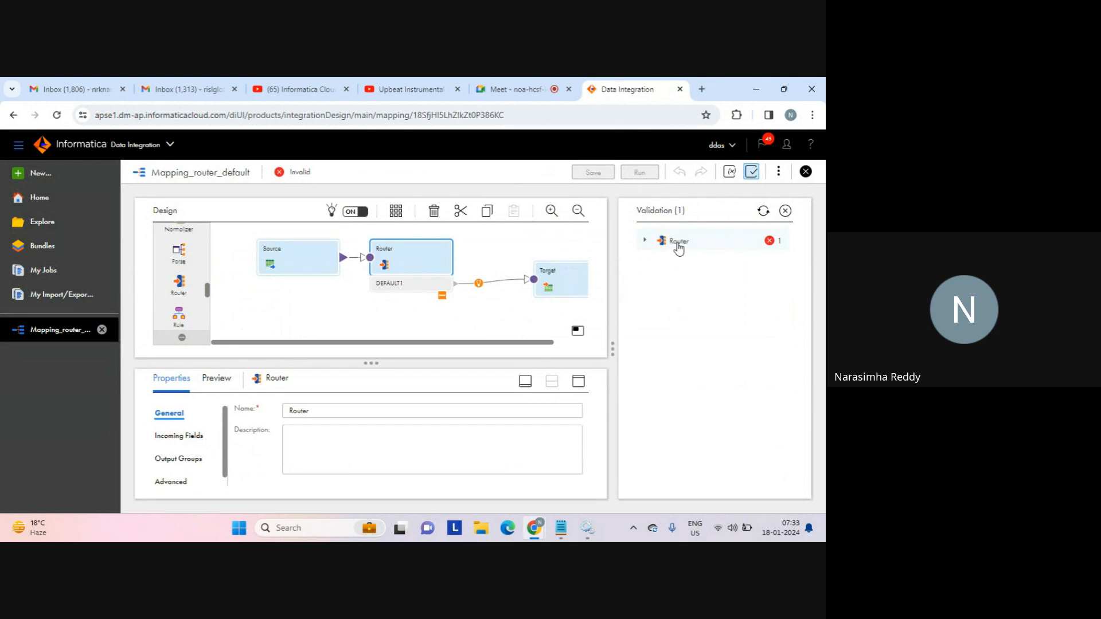
click(645, 240)
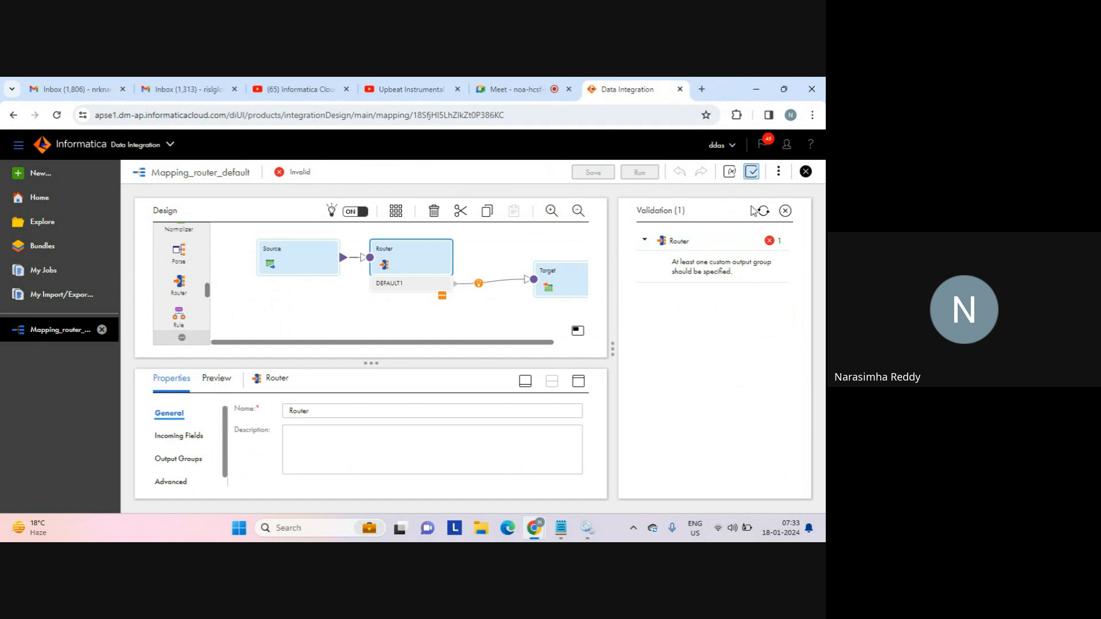
click(751, 171)
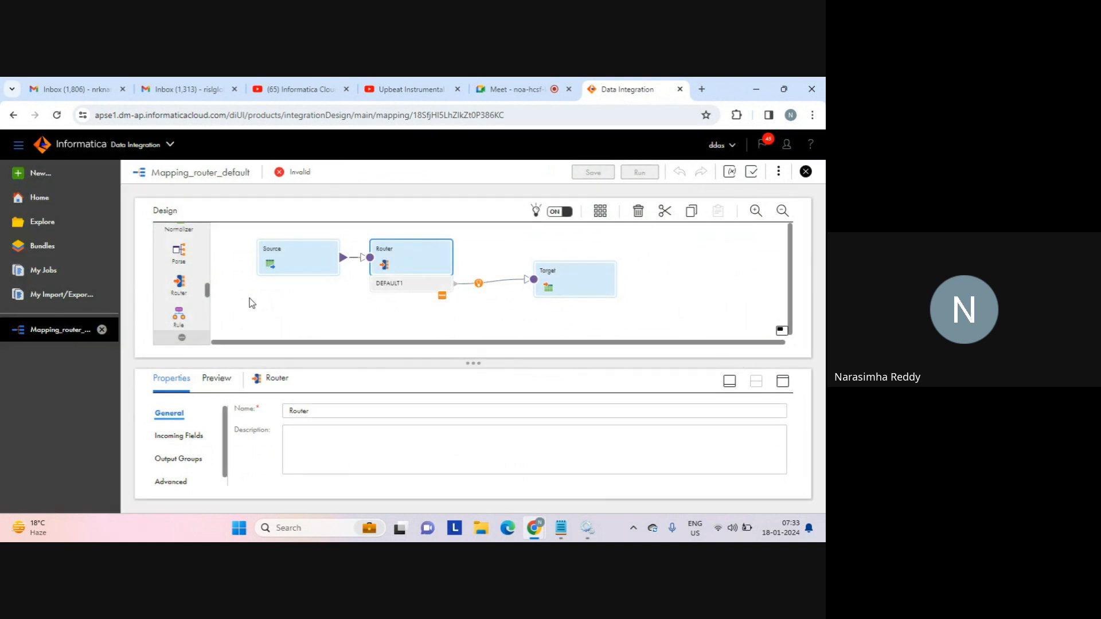
Add a new Router output group and name it group_1 in the maximized Output Groups properties.
click(191, 434)
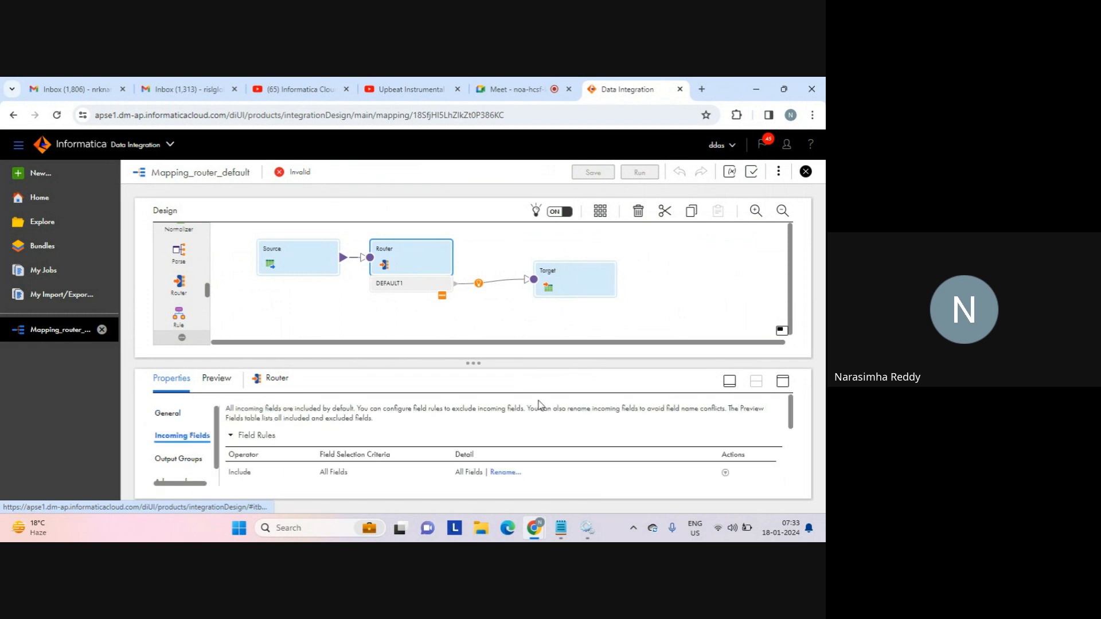
click(781, 381)
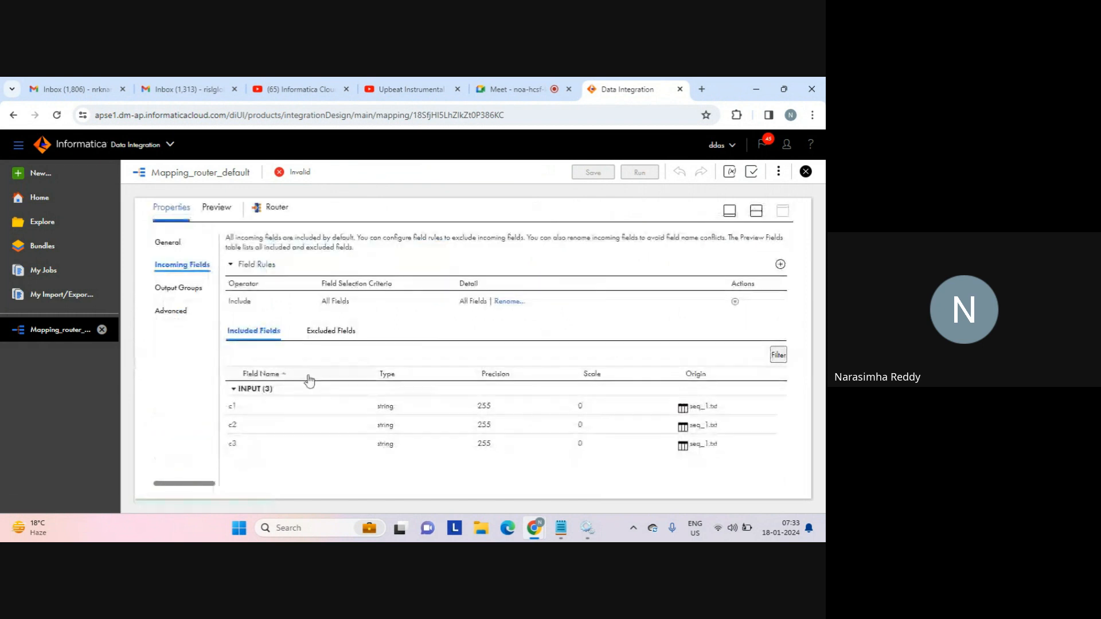
click(179, 288)
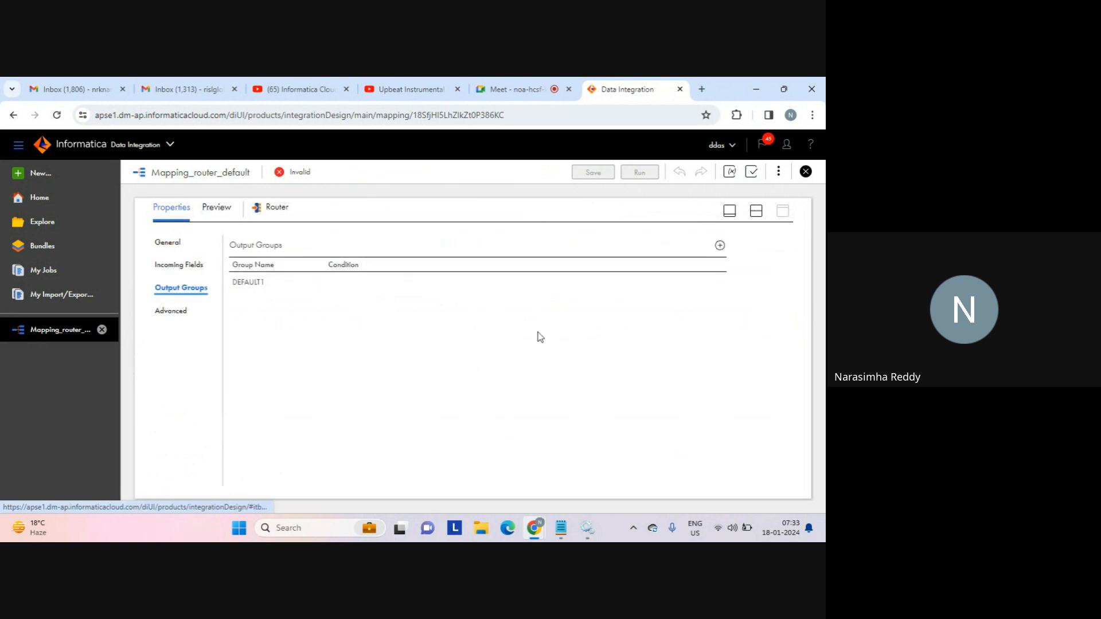
click(720, 246)
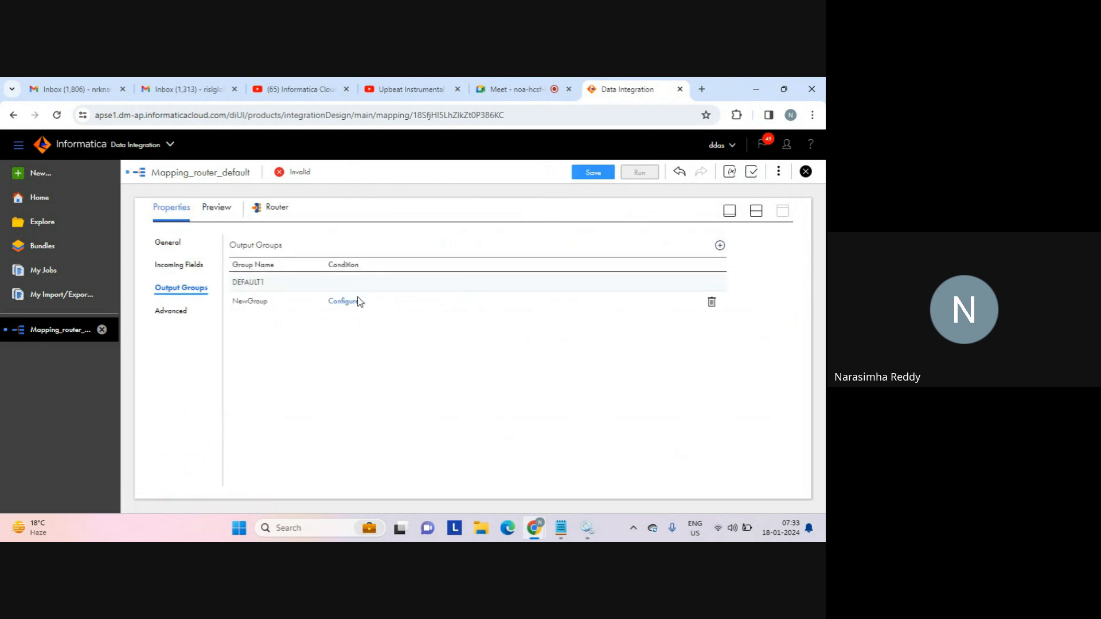
click(262, 305)
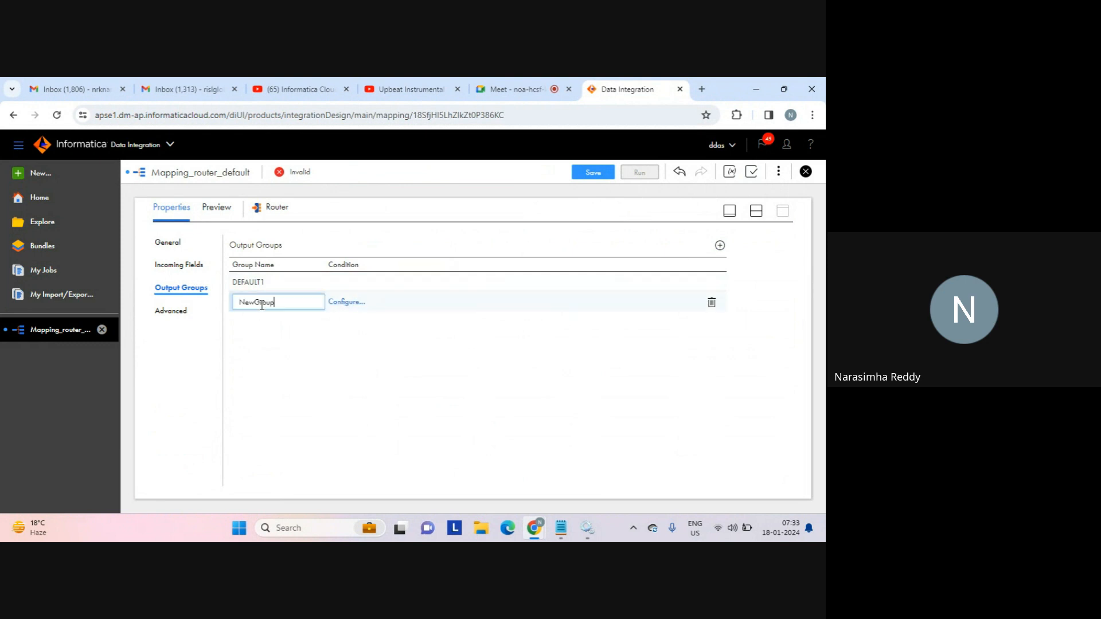
double_click(262, 306)
key(BackSpace)
text(p_1)
key(Return)
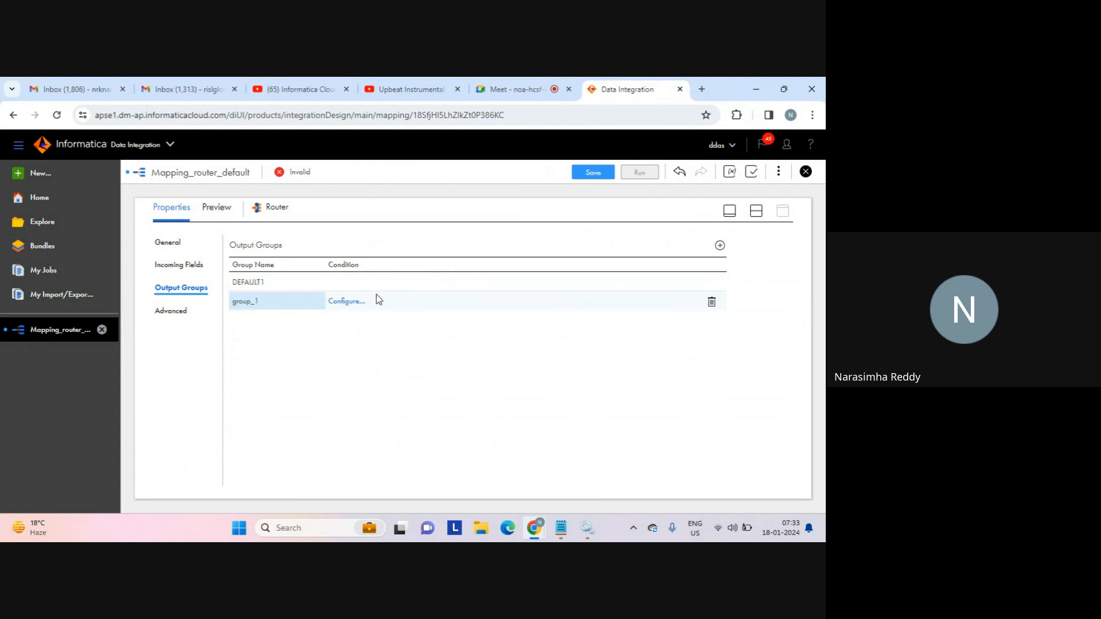
Configure group_1's filter as field c1, operator greater than, value 1.
click(344, 301)
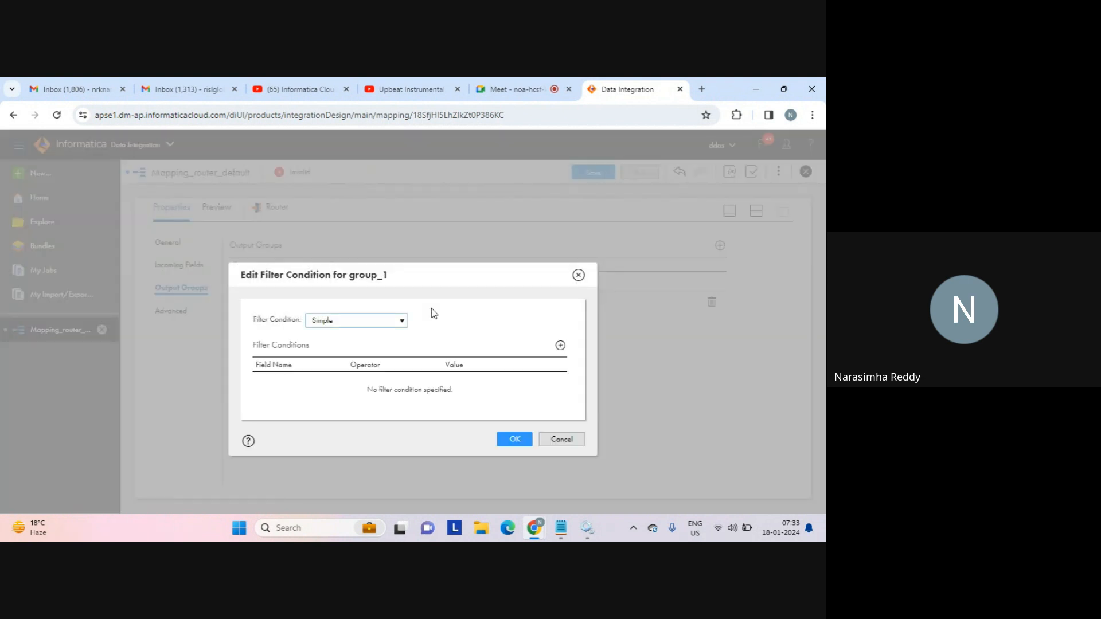
click(561, 346)
click(343, 384)
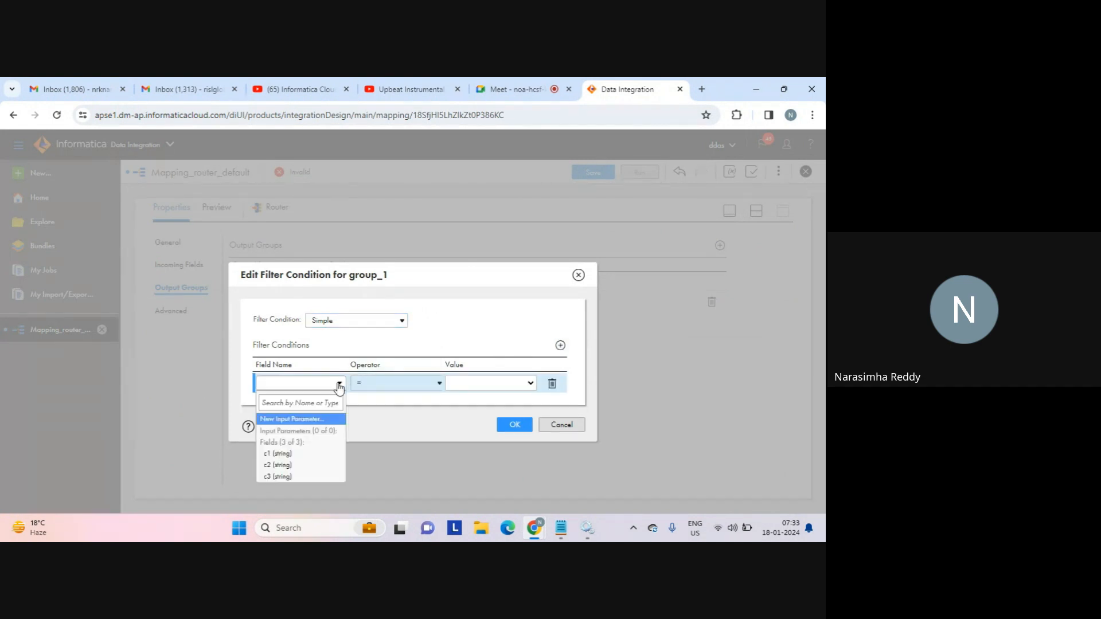
click(283, 454)
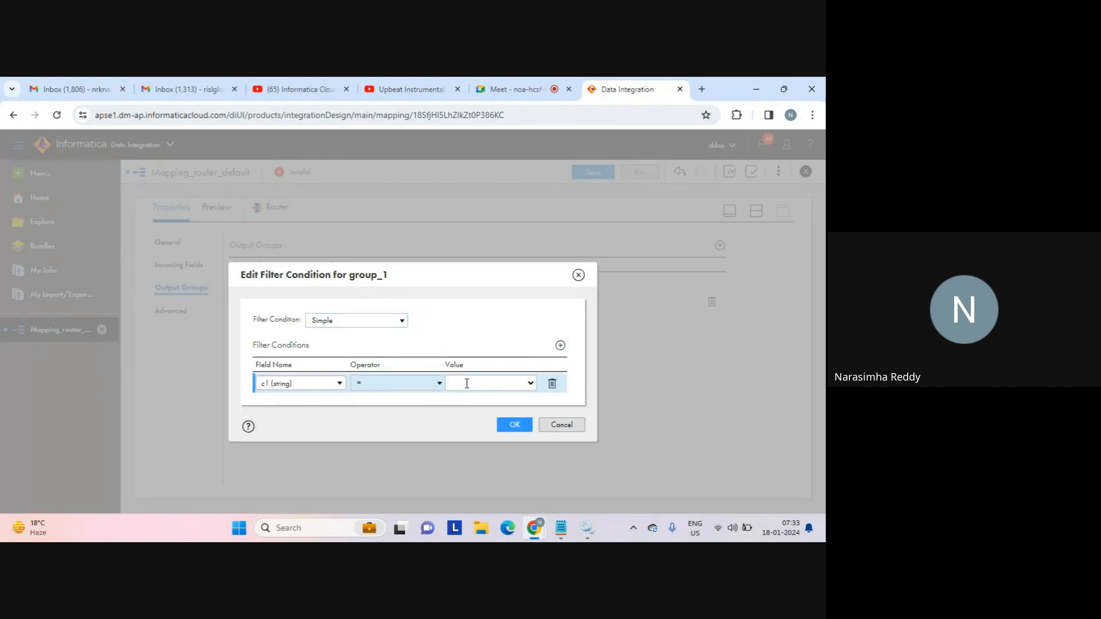
click(441, 383)
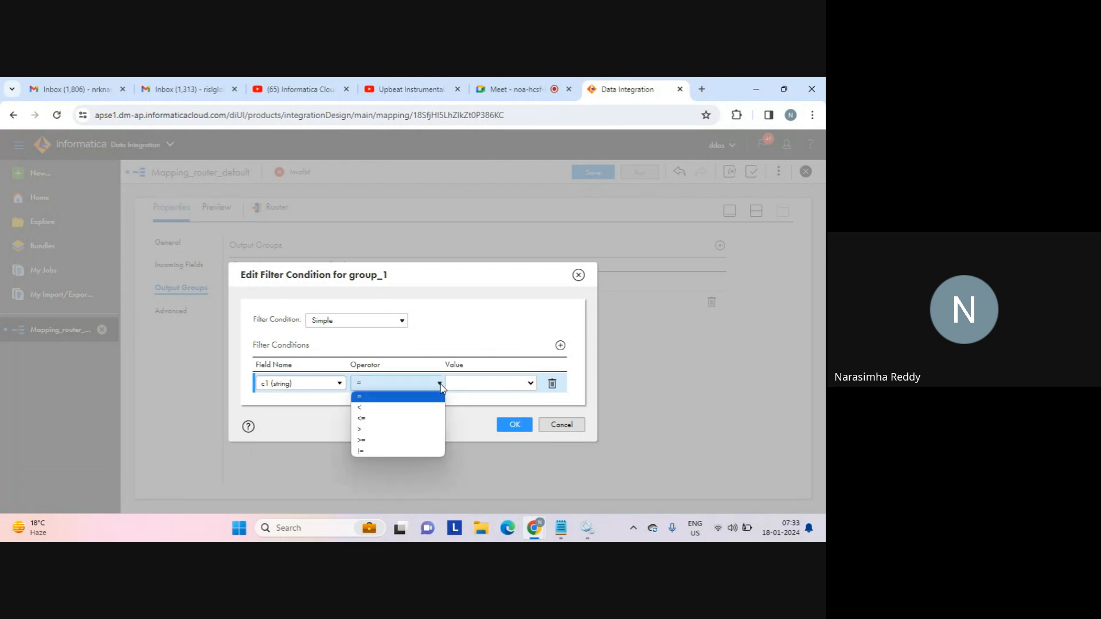
click(387, 428)
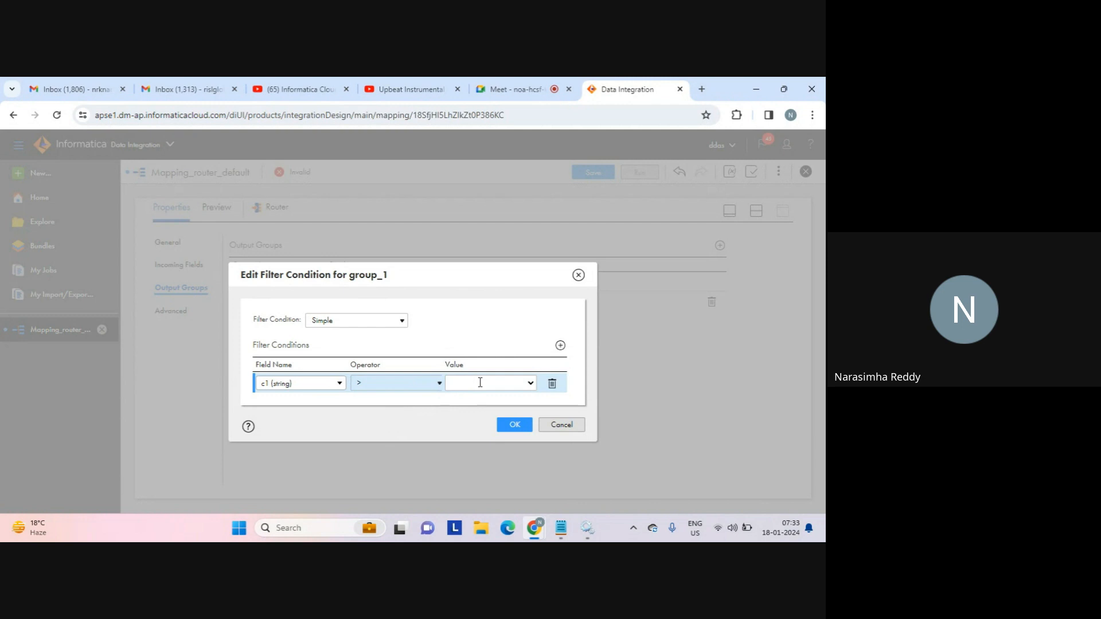
text(1)
click(514, 425)
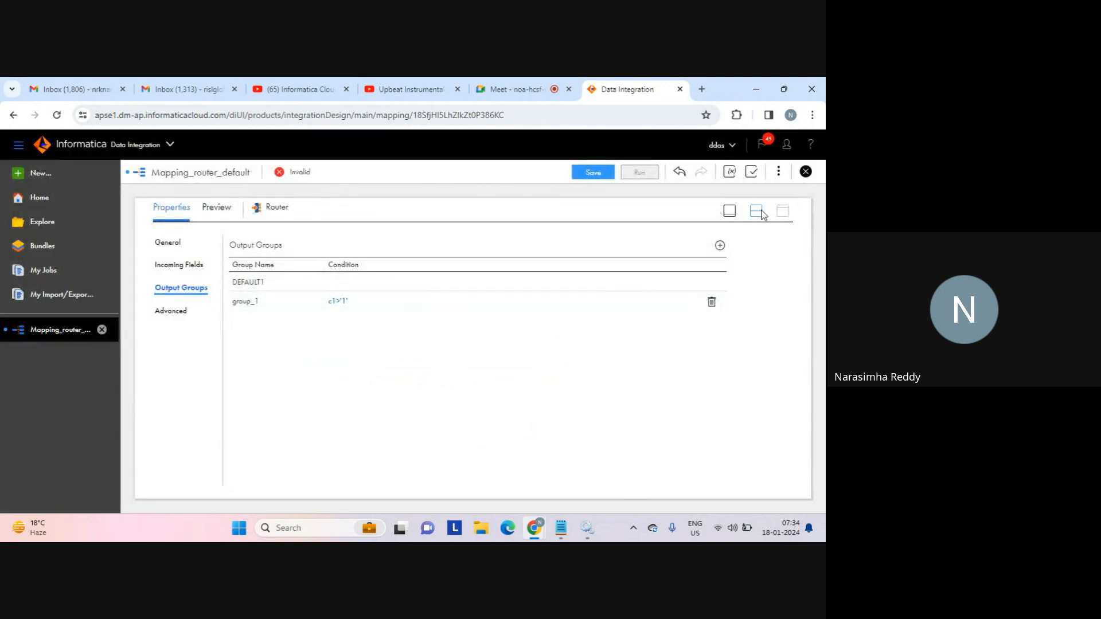
Restore the canvas layout, deselect the Router, and save the now-valid mapping.
click(758, 210)
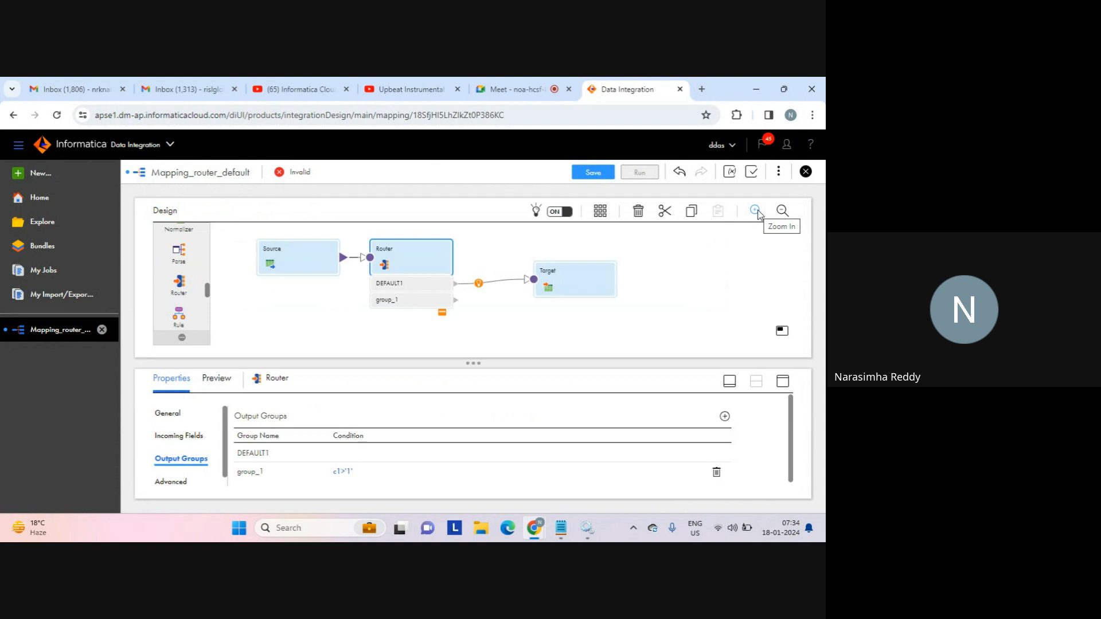
click(694, 292)
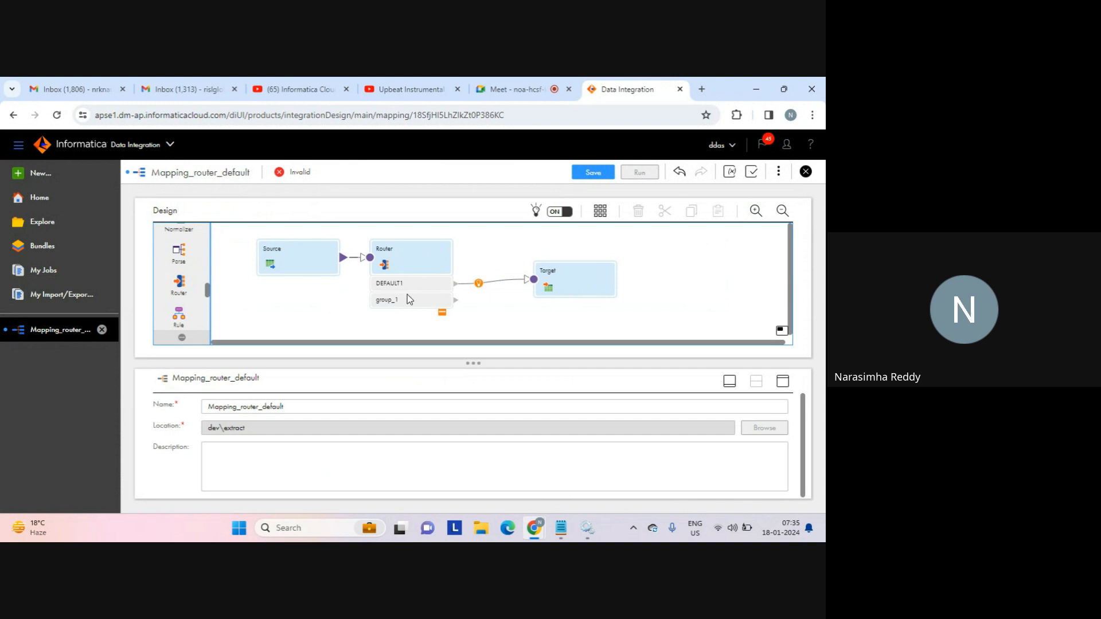
click(594, 173)
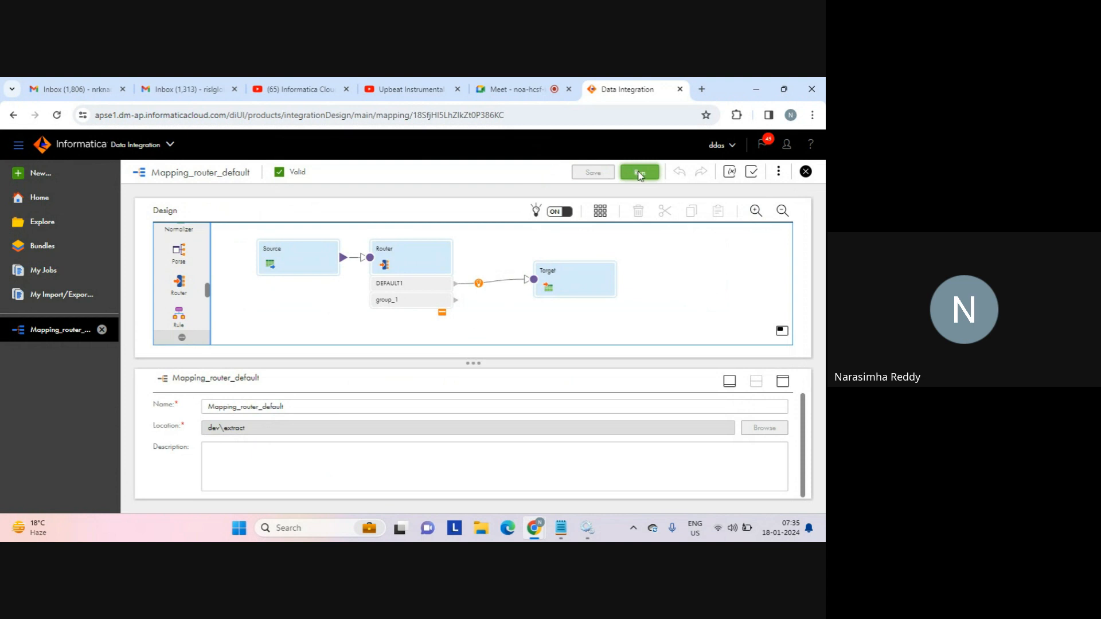
Run the mapping on runtime environment LAPTOP-AFKA5ASC and go to its job in My Jobs.
click(640, 172)
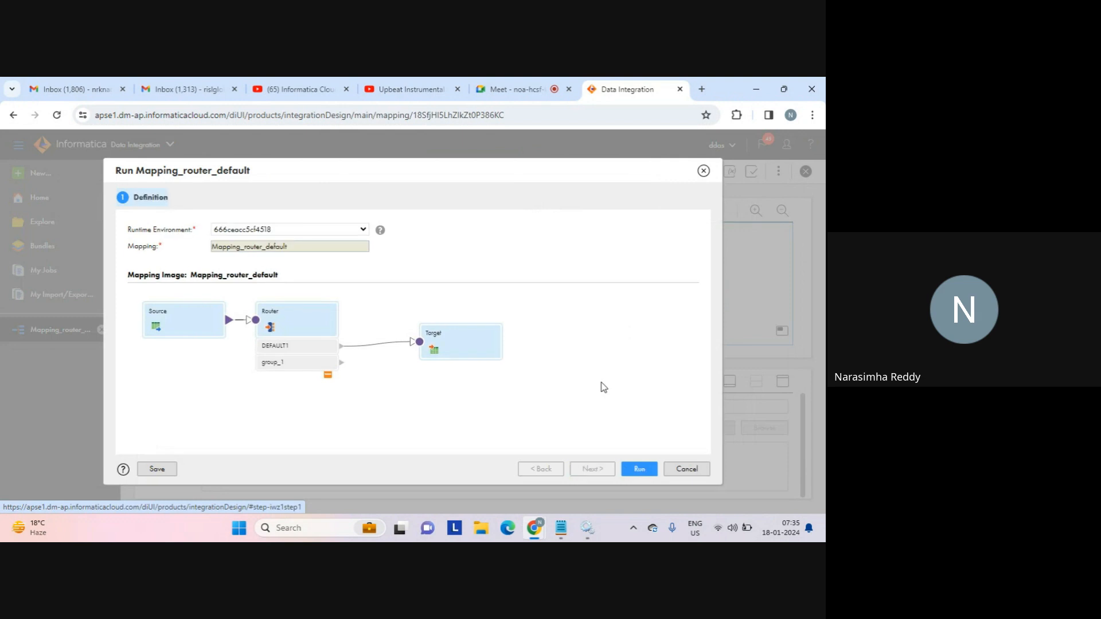
click(363, 231)
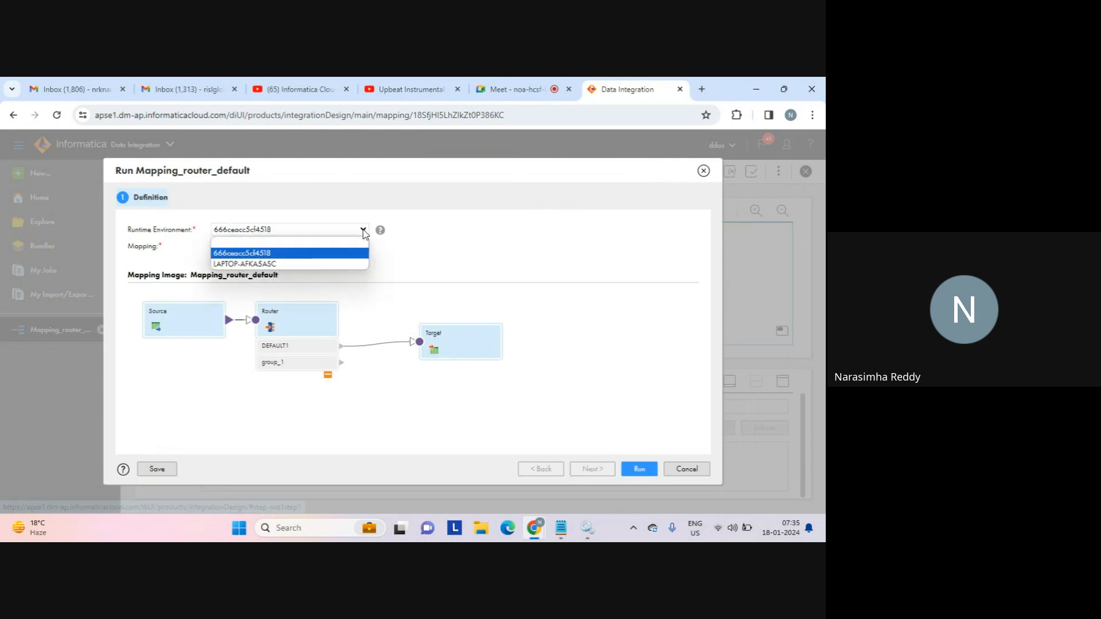
click(256, 265)
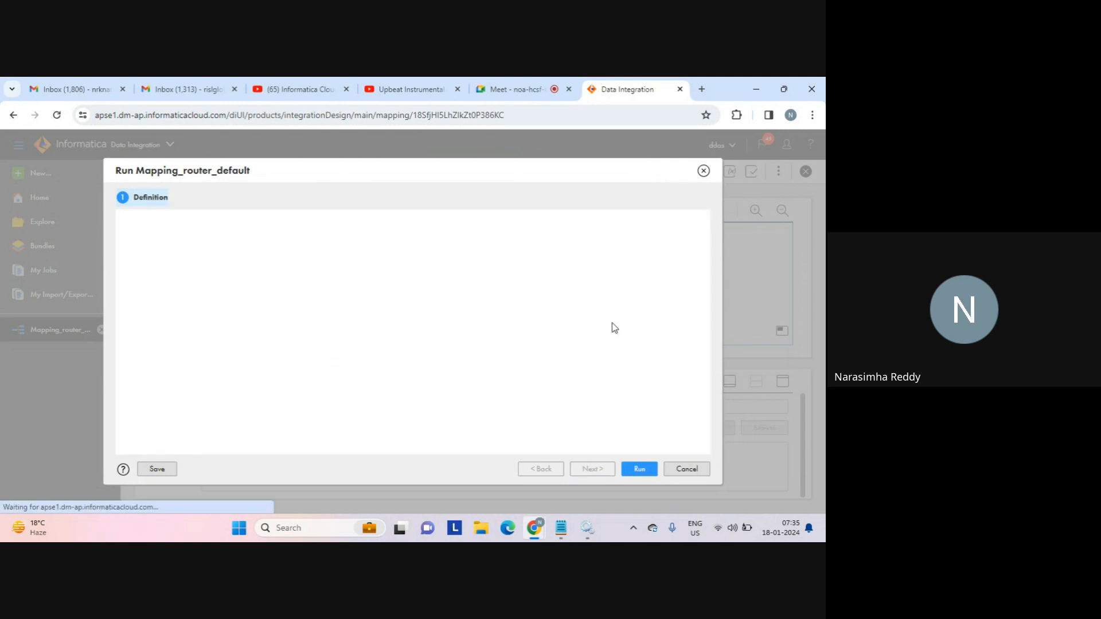
click(640, 469)
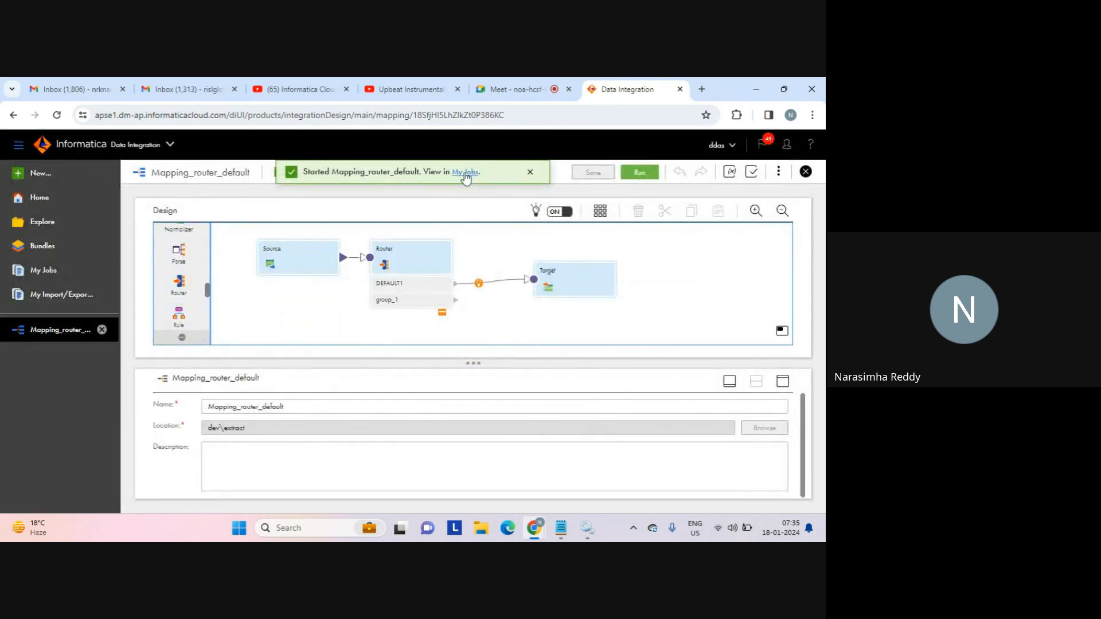
click(466, 172)
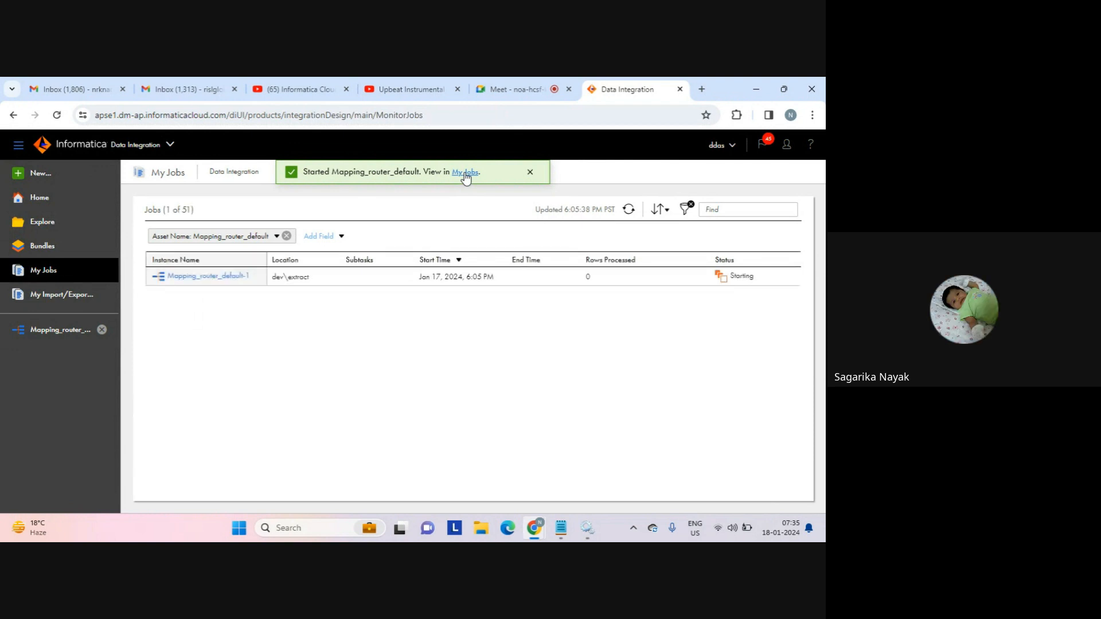
Dismiss the run notification and reopen the Mapping_router_default design.
click(530, 172)
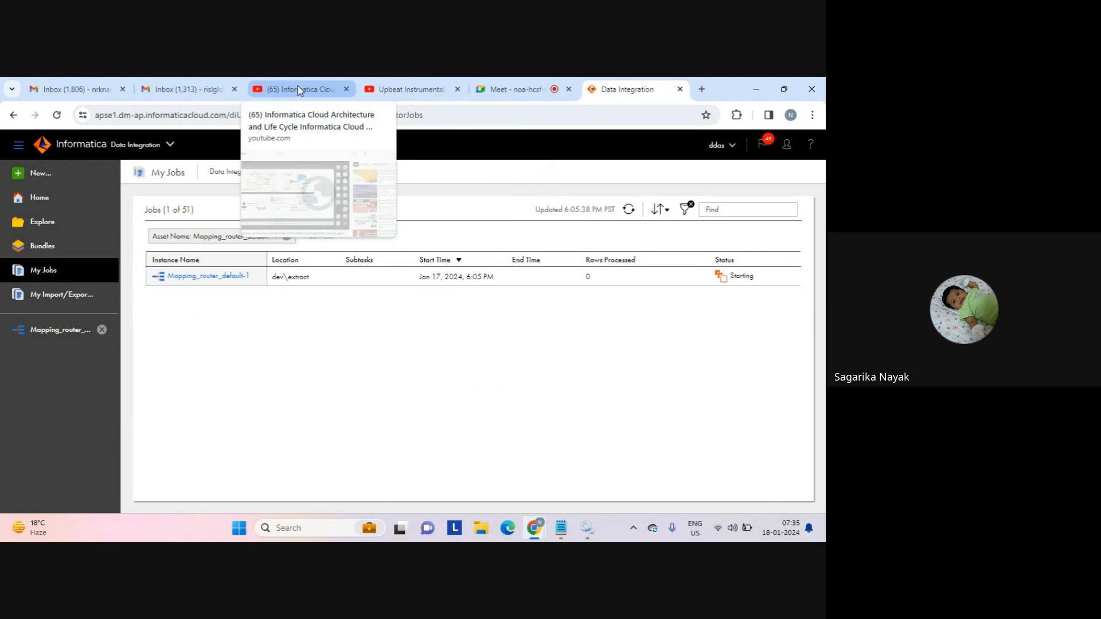
click(512, 88)
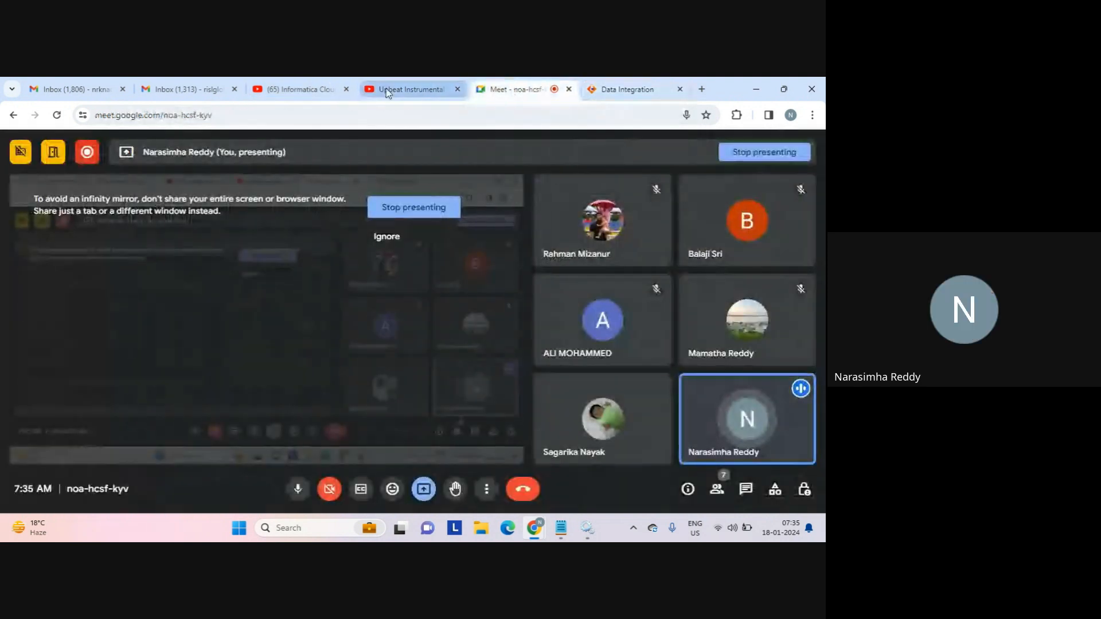
click(613, 89)
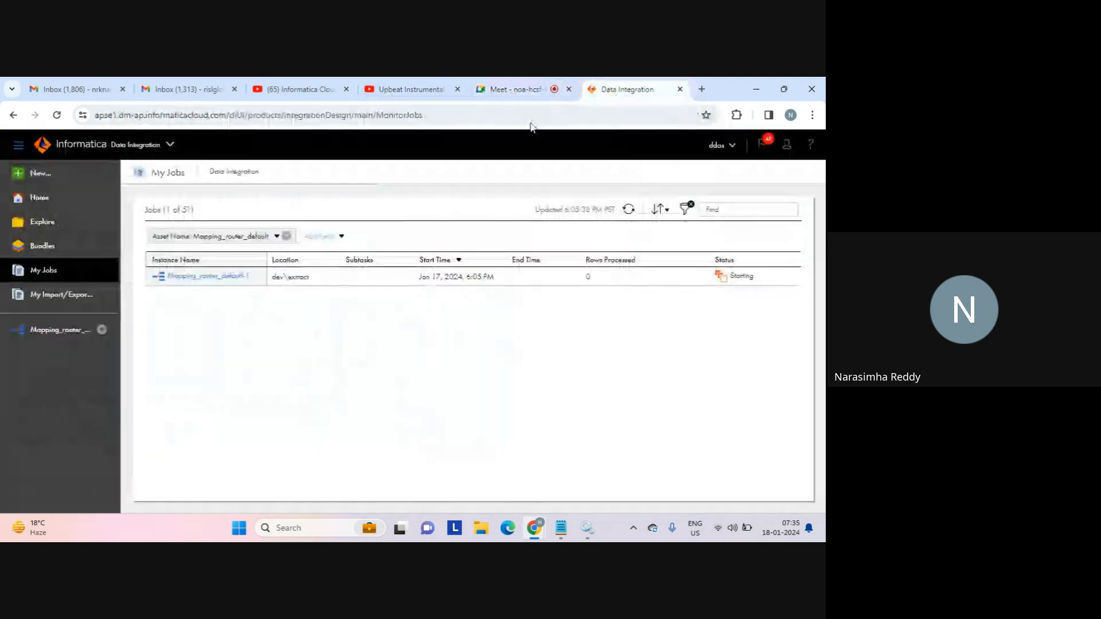
click(66, 332)
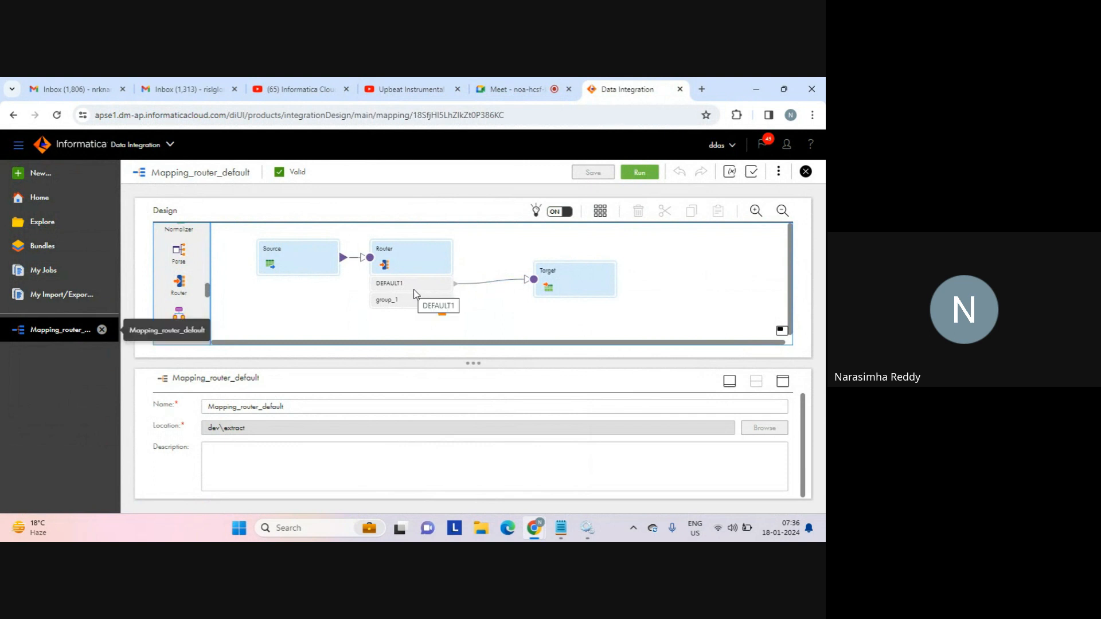
Confirm in My Jobs that Mapping_router_default-1 succeeded with 4 rows processed.
mouse_move(491, 282)
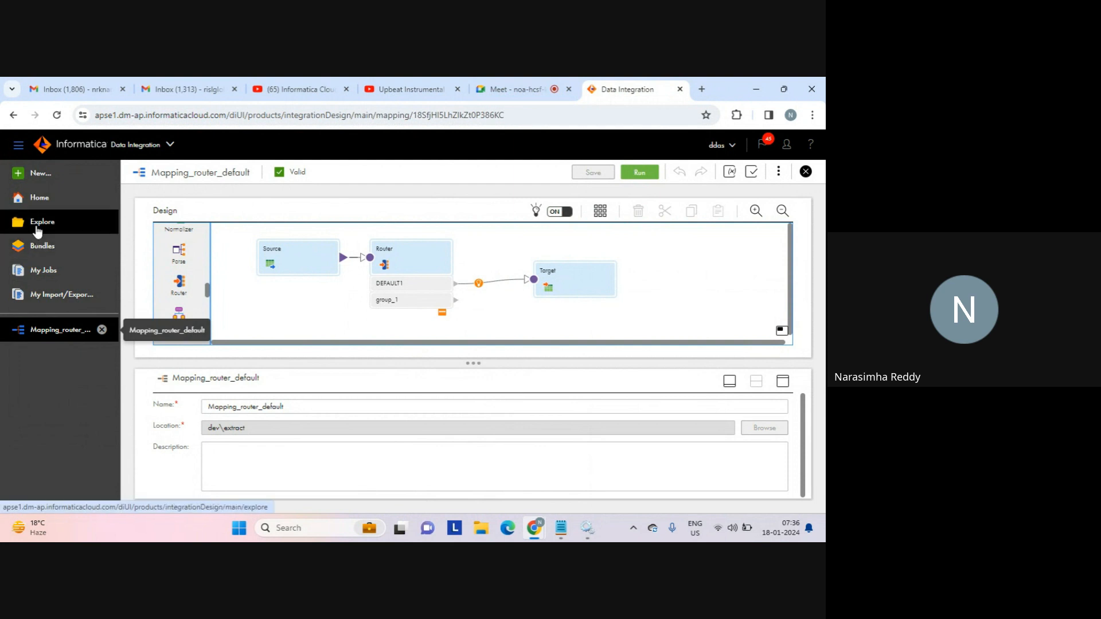
click(73, 264)
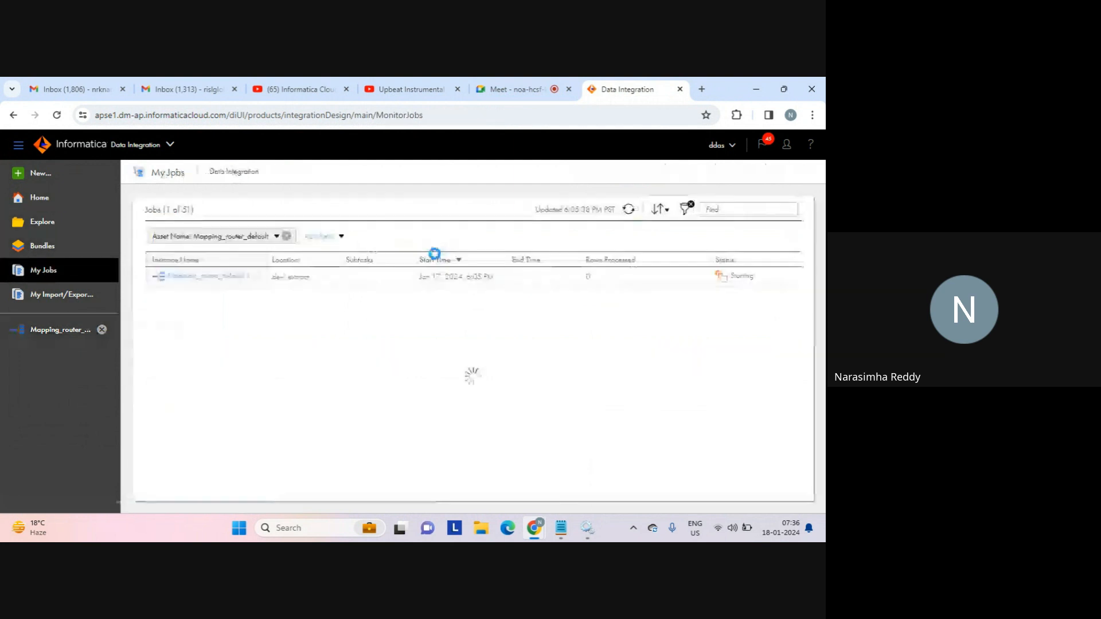
double_click(596, 277)
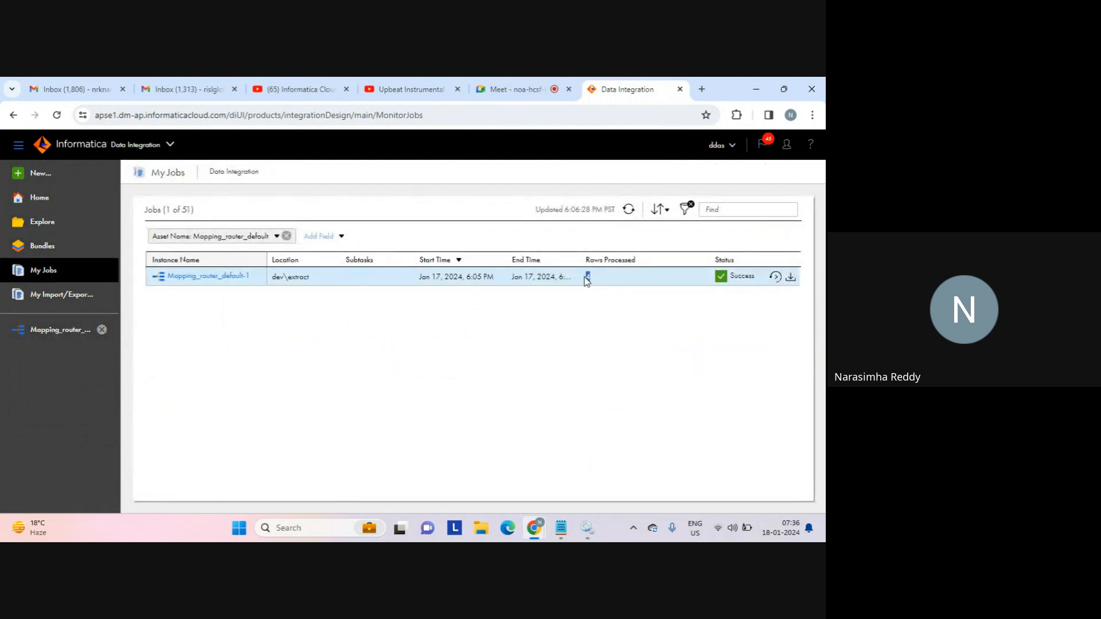
click(485, 530)
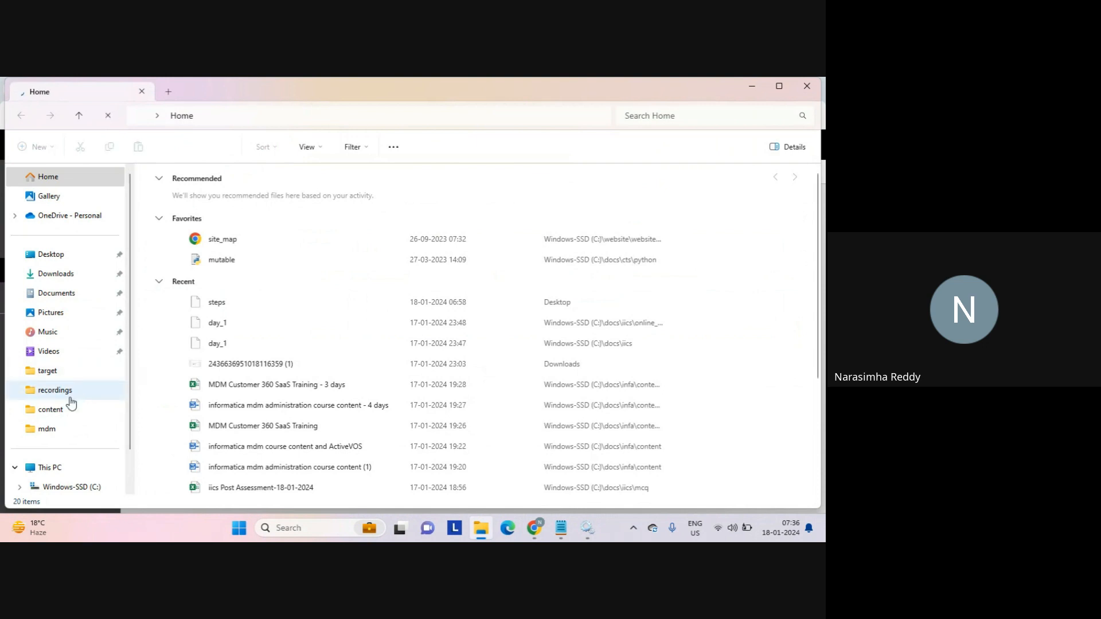
Open seq_1 from the source folder on Windows-SSD (C:) in Notepad.
click(51, 429)
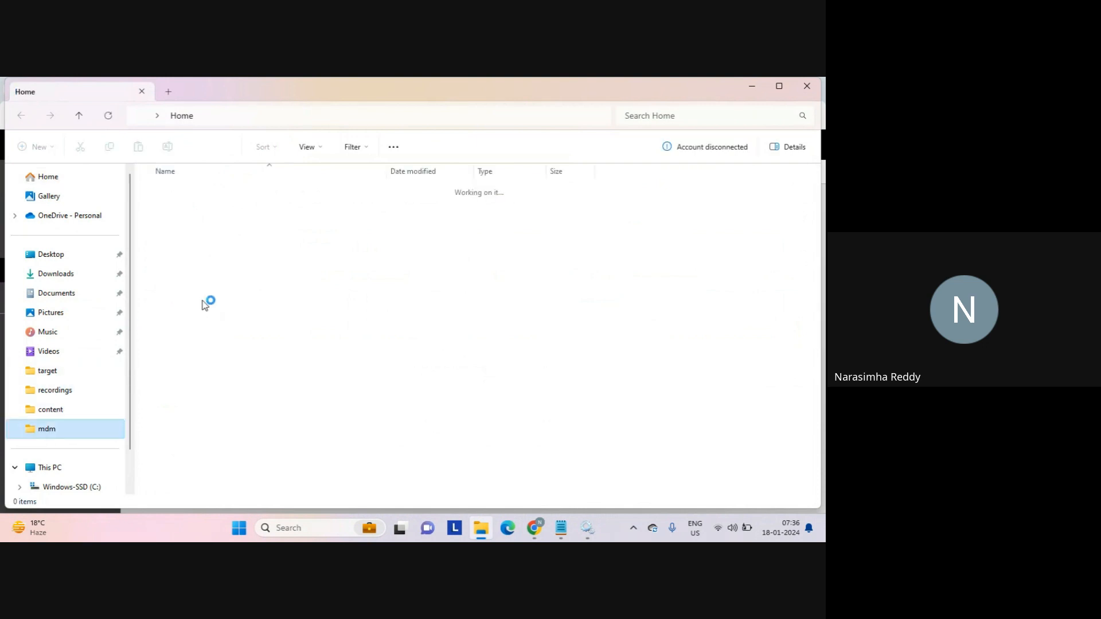
click(80, 487)
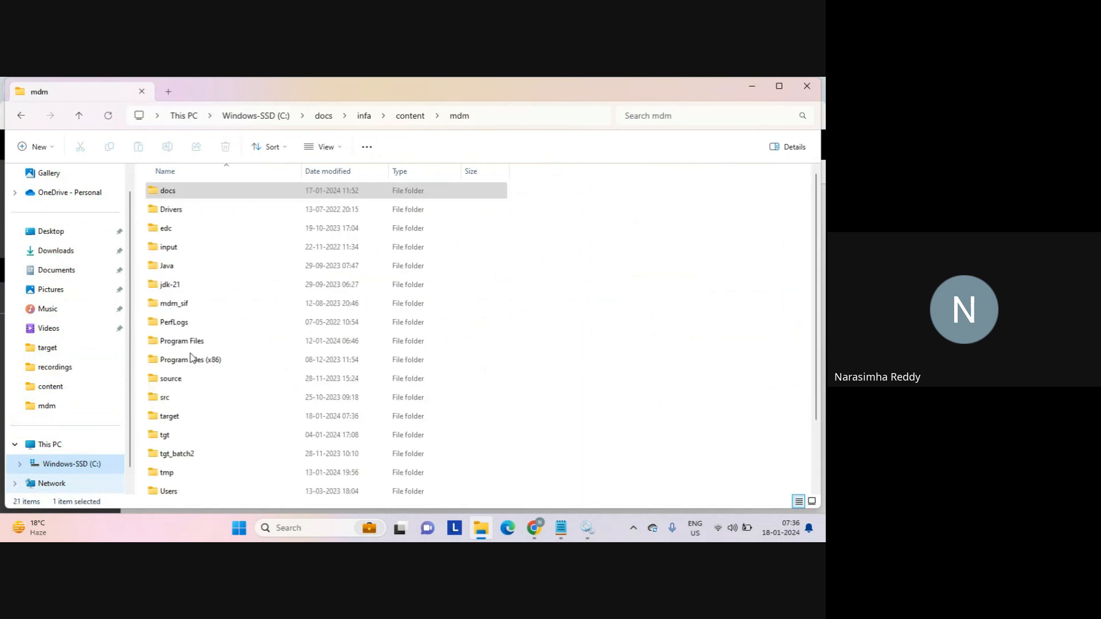
double_click(172, 379)
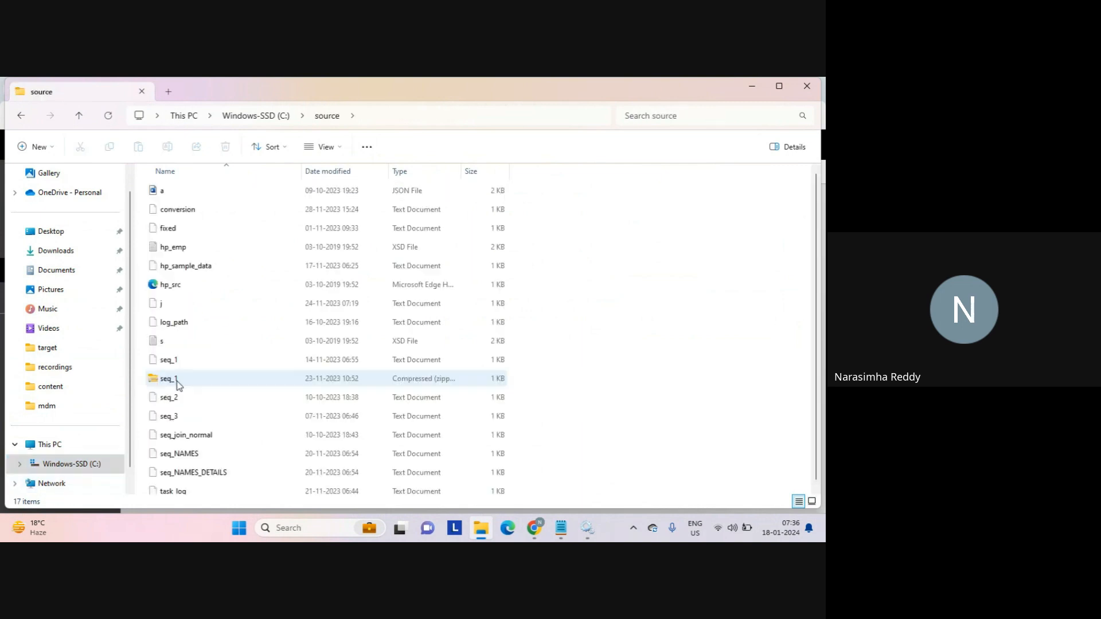
click(178, 363)
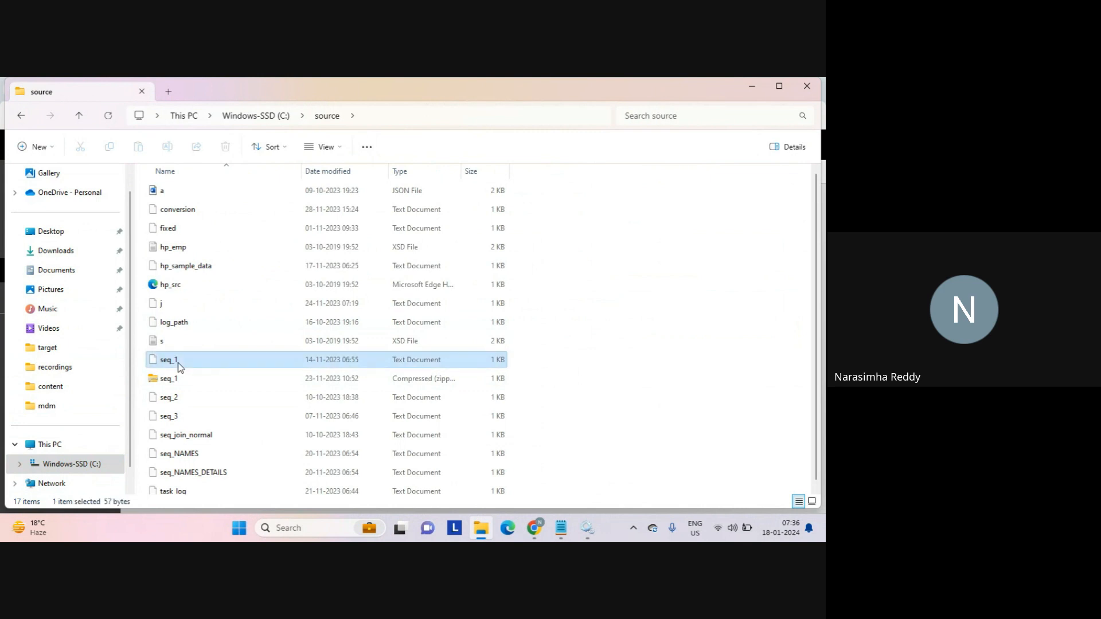
double_click(178, 363)
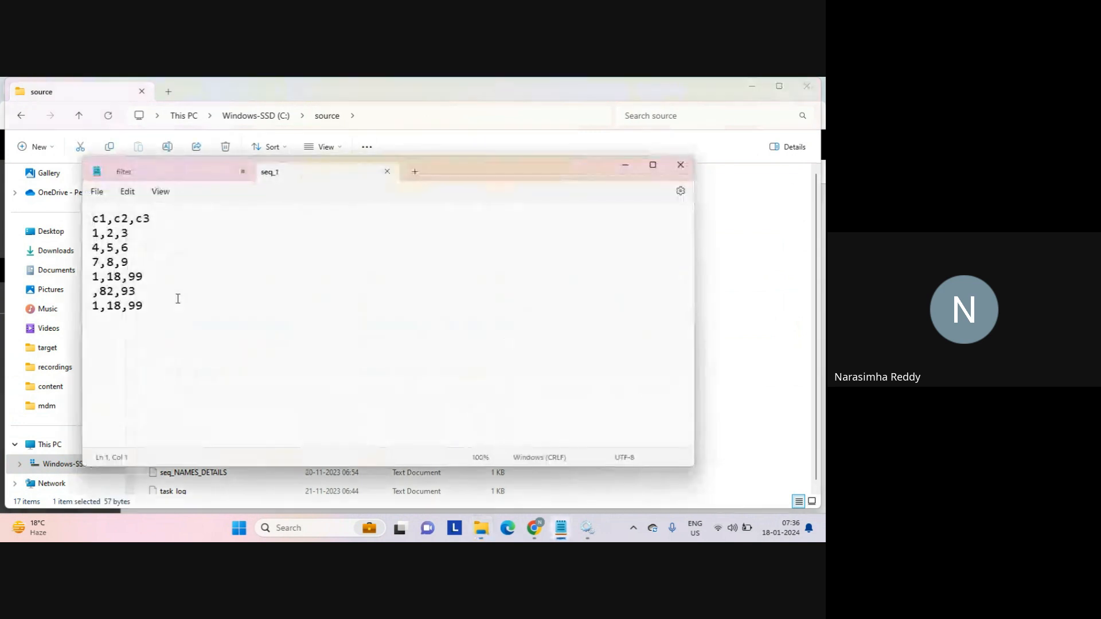
Highlight the seq_1 data rows, including 7,8,9 and 8,99, to review the input.
drag(163, 306, 96, 232)
click(149, 237)
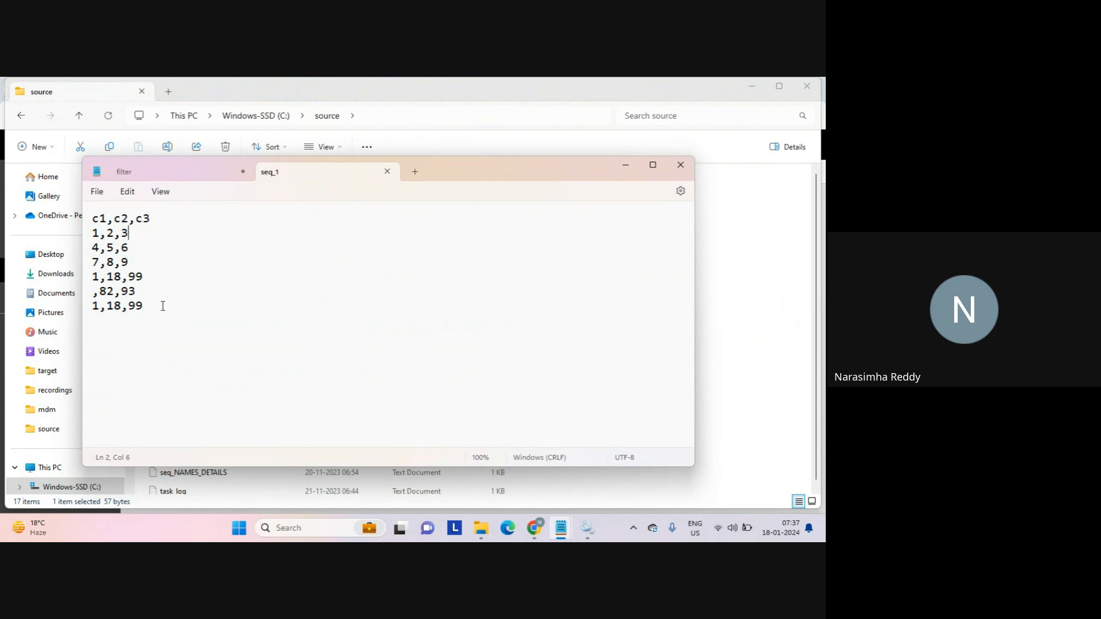
drag(162, 305, 116, 304)
click(117, 304)
drag(138, 249, 78, 255)
drag(145, 261, 75, 266)
drag(156, 305, 86, 284)
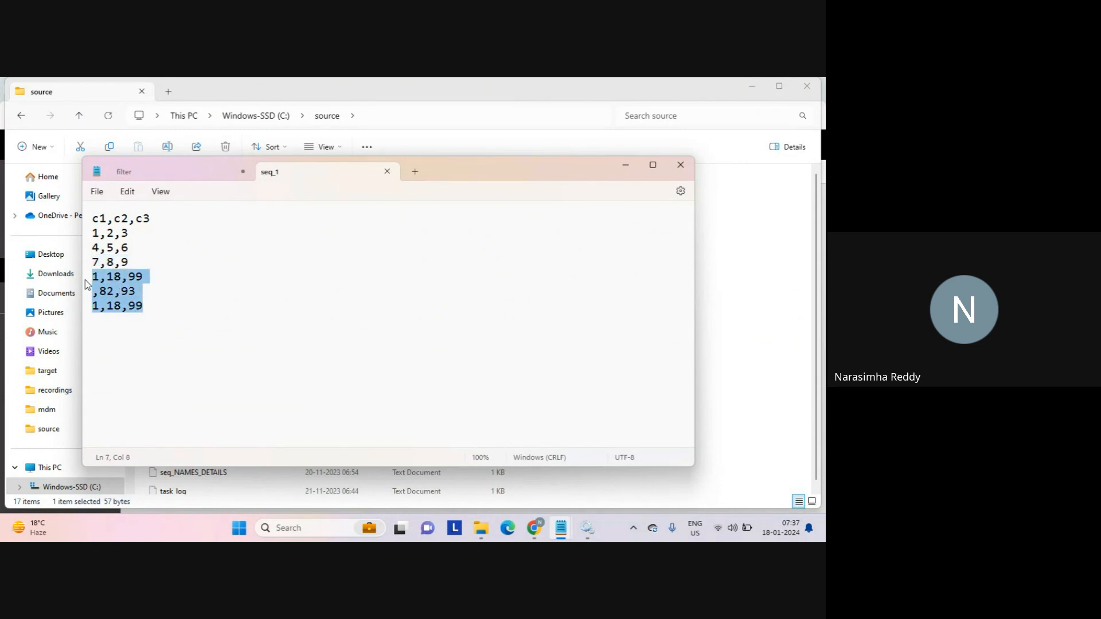
click(742, 312)
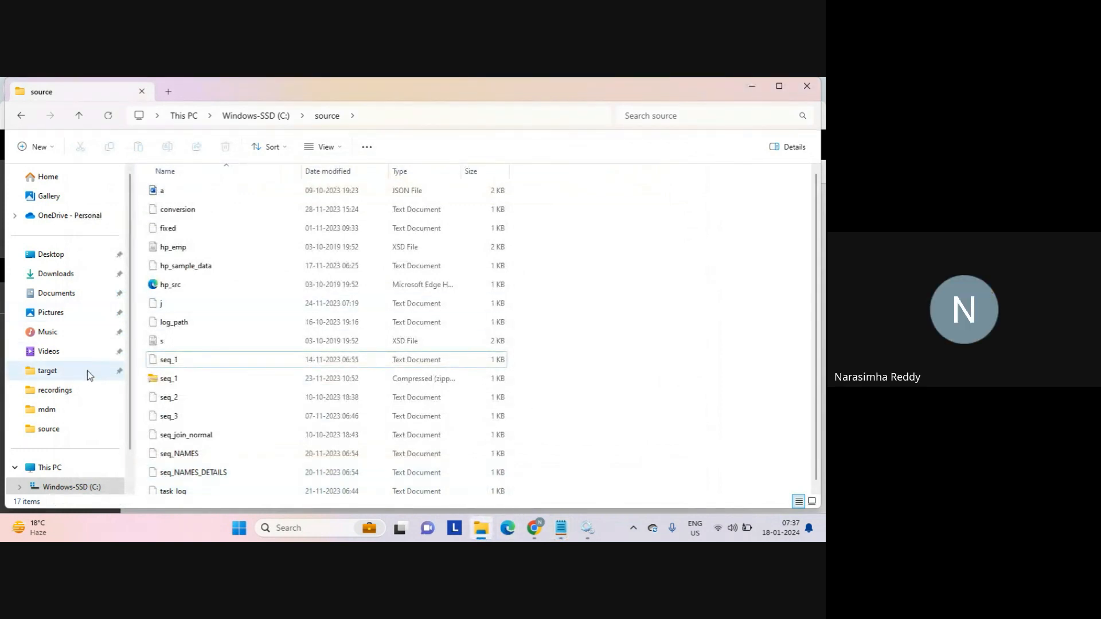
Open router_tgt from the C: target folder in Notepad.
click(266, 118)
click(167, 235)
key(t)
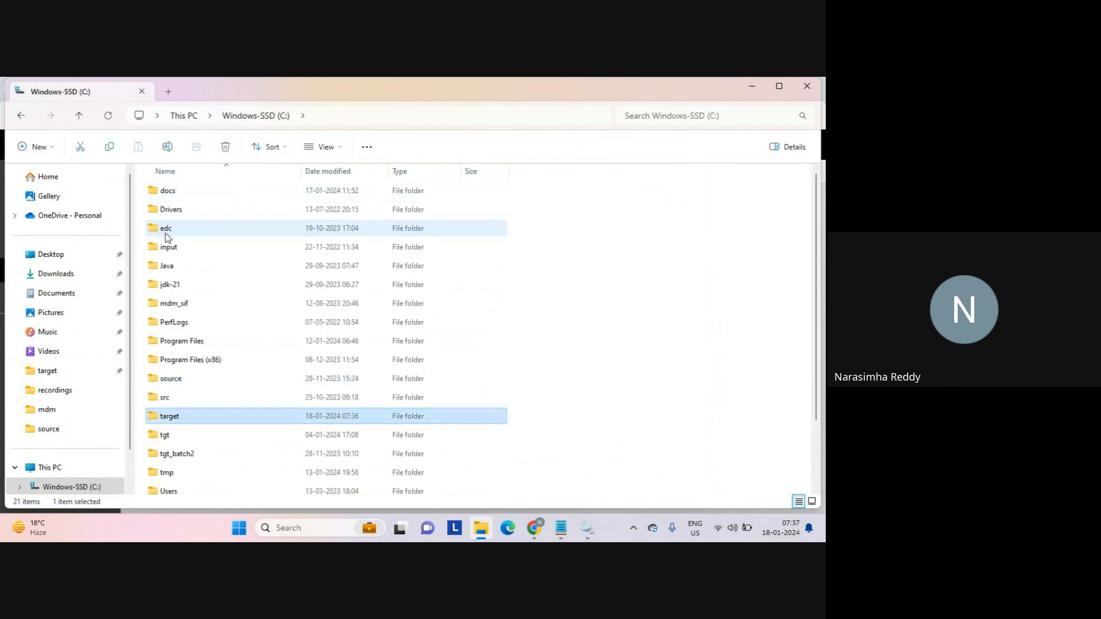
key(Return)
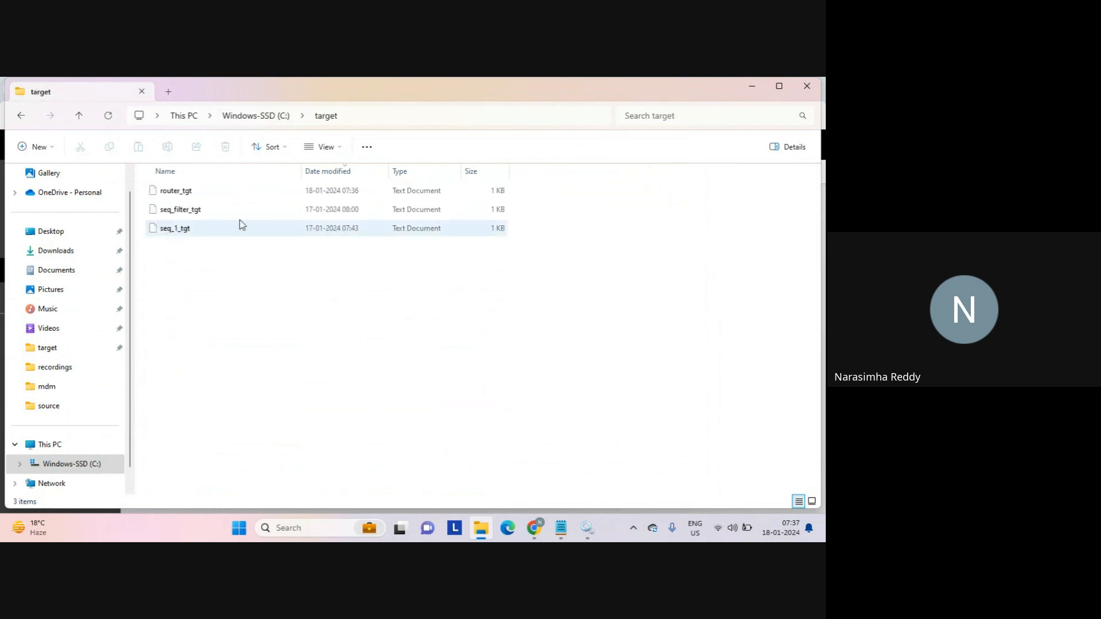
double_click(187, 191)
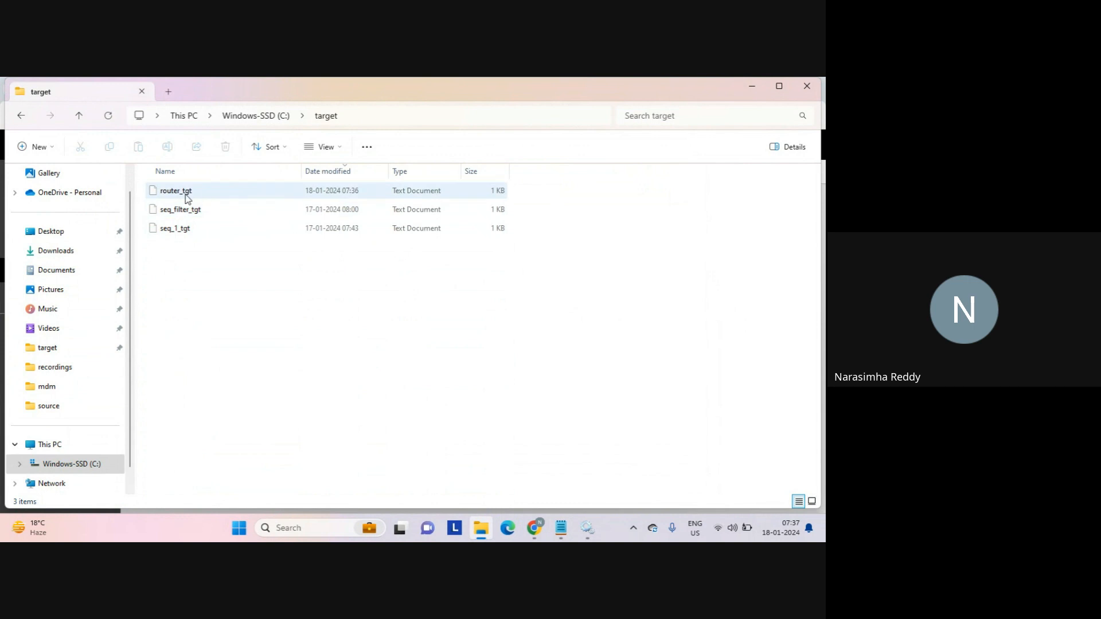
Highlight the routed rows in router_tgt and return to the Informatica job monitor.
click(224, 273)
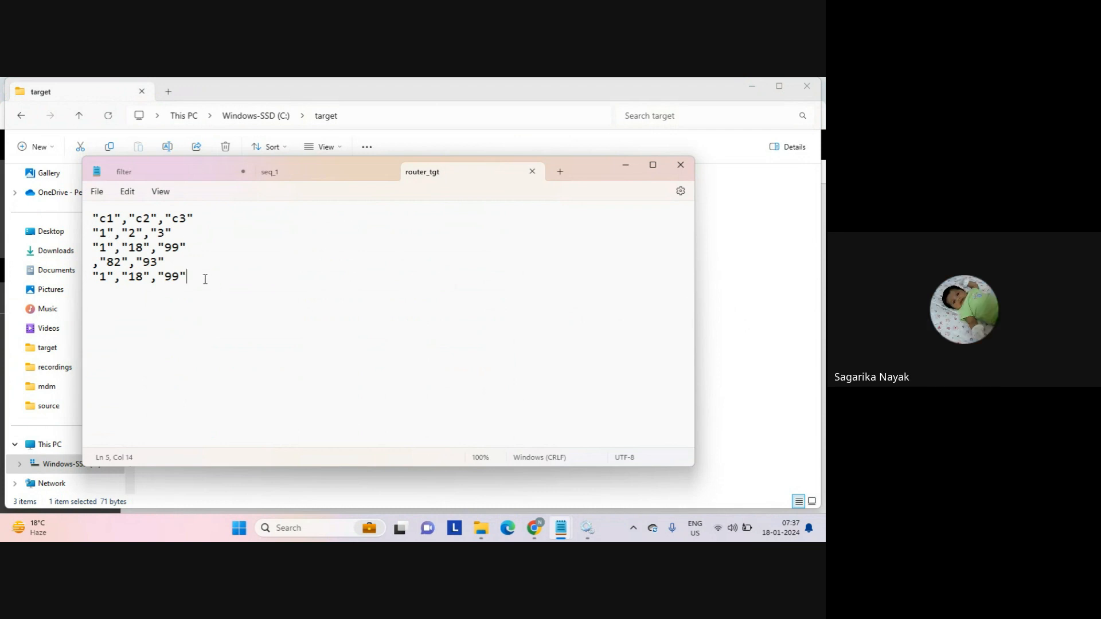
drag(205, 278, 74, 231)
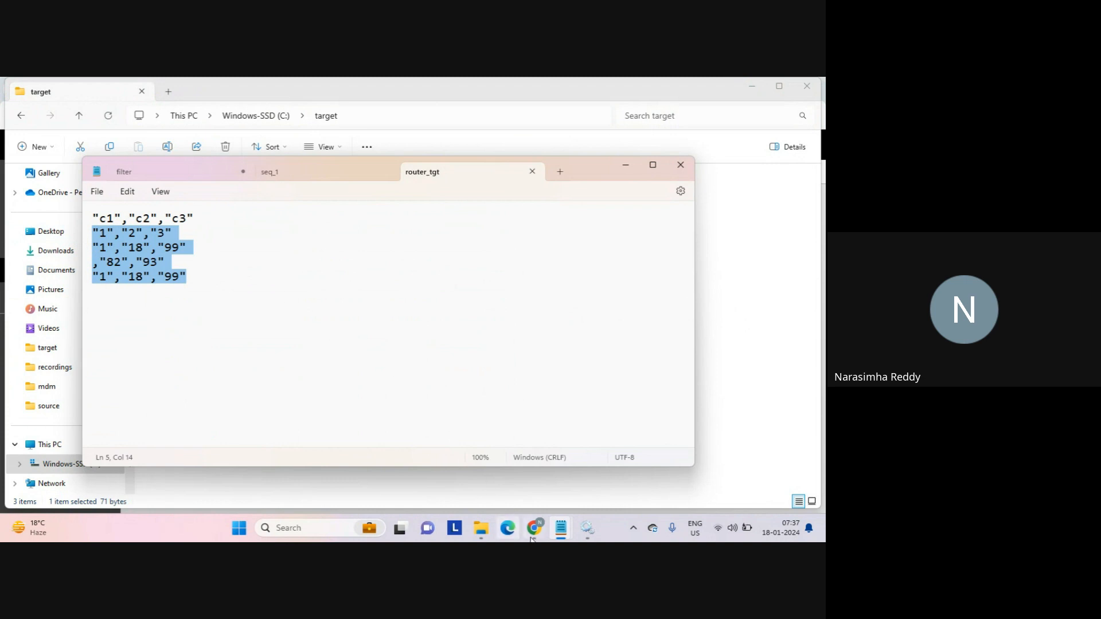
mouse_move(534, 538)
click(484, 484)
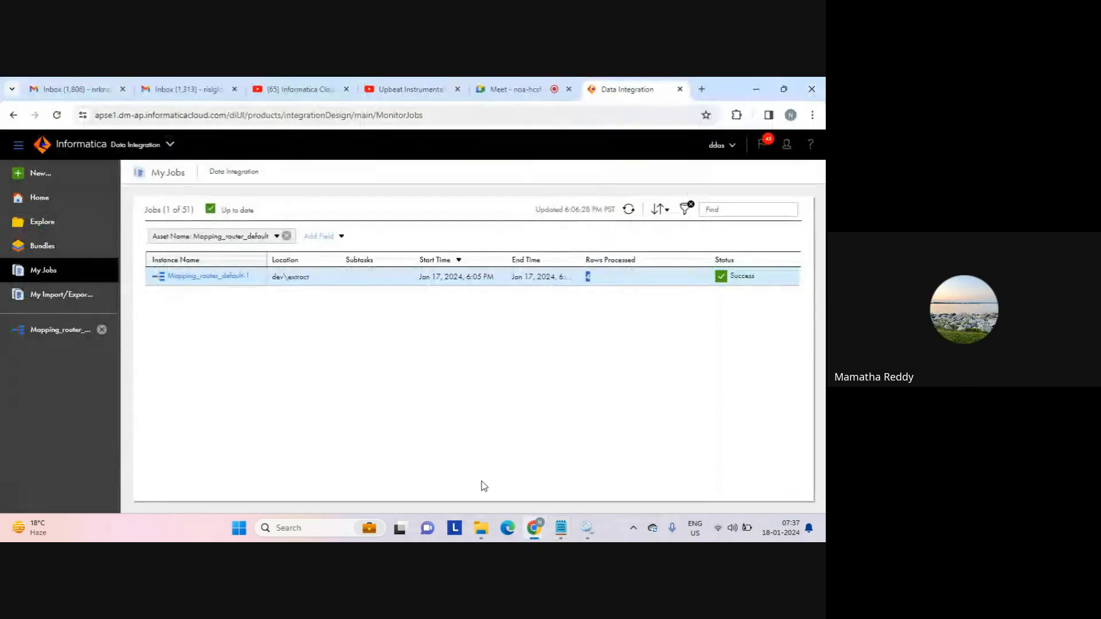
Reopen Mapping_router_default in the designer and clear the text selection in router_tgt.
click(68, 331)
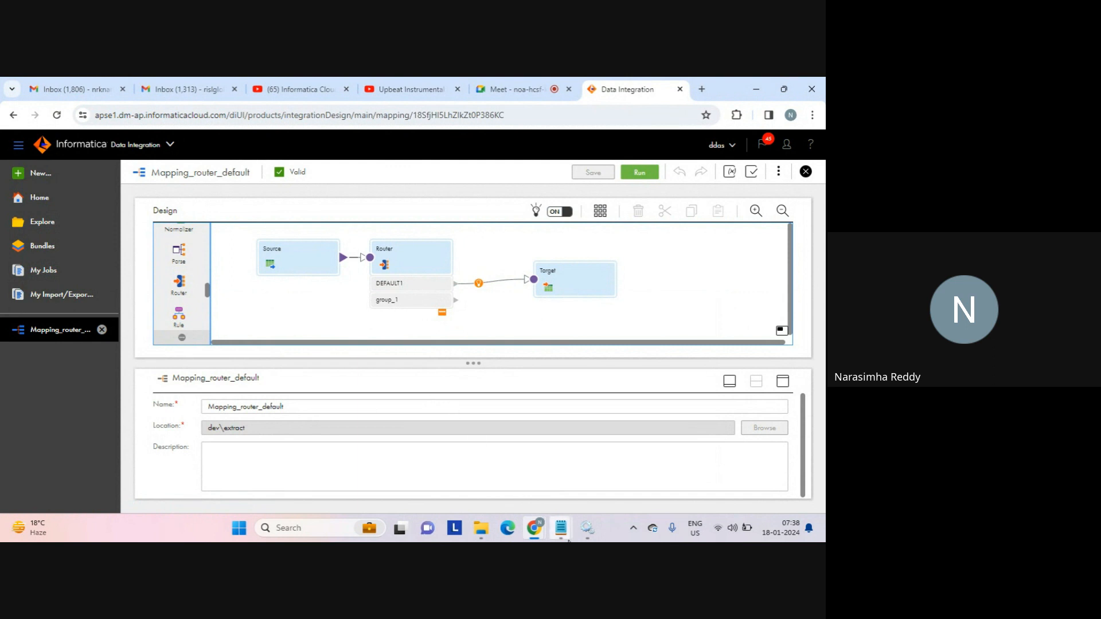
mouse_move(562, 528)
click(593, 469)
click(288, 318)
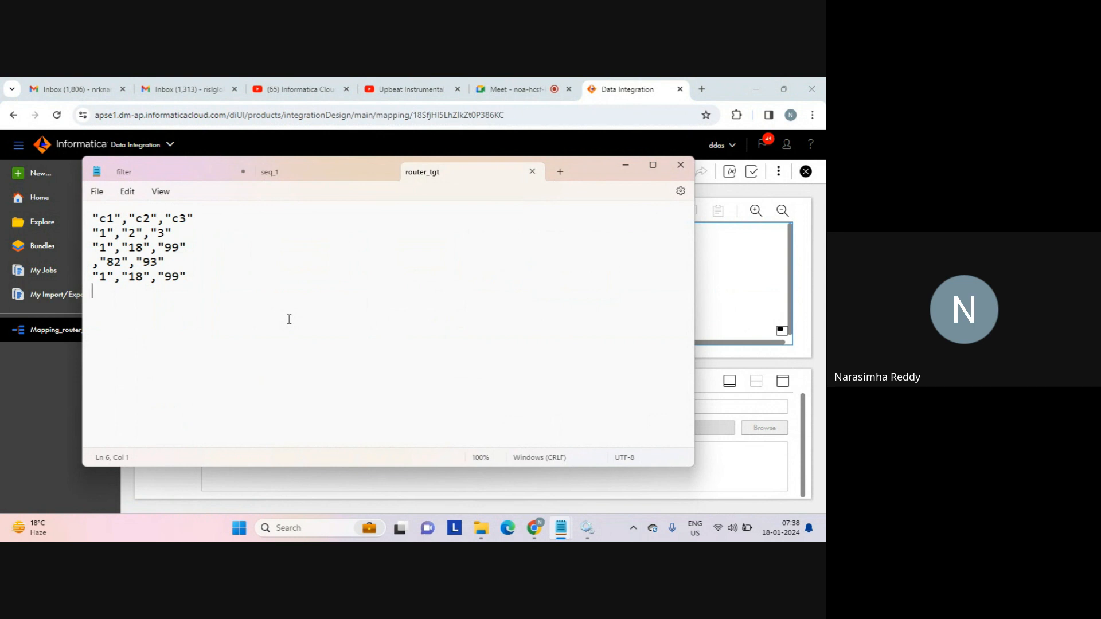
Switch to the video meeting tab and back to the Data Integration designer.
click(512, 90)
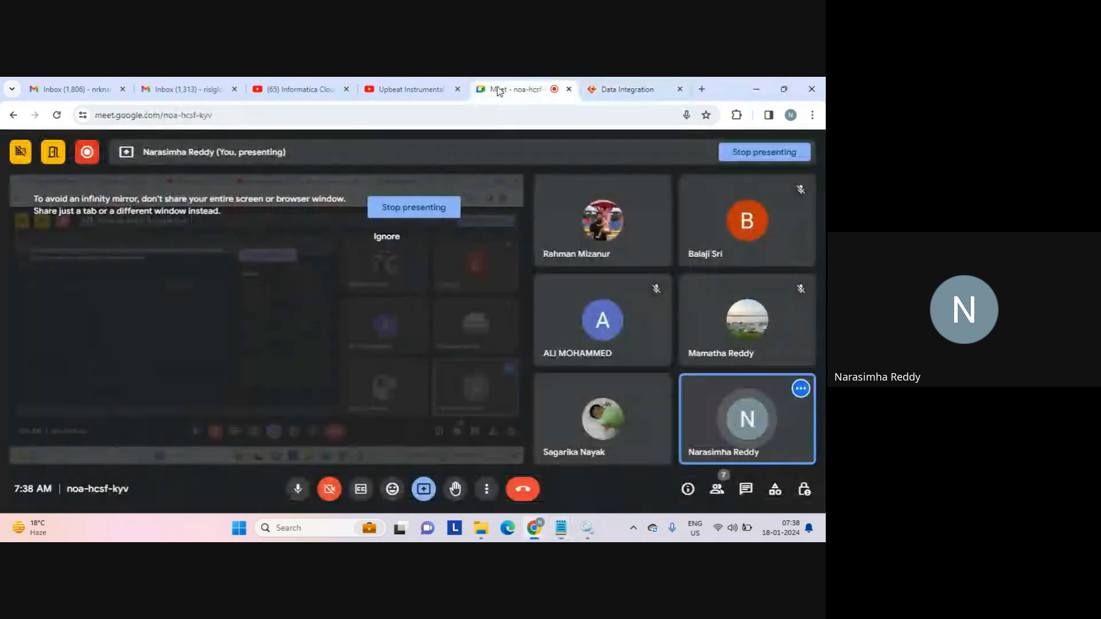
mouse_move(620, 97)
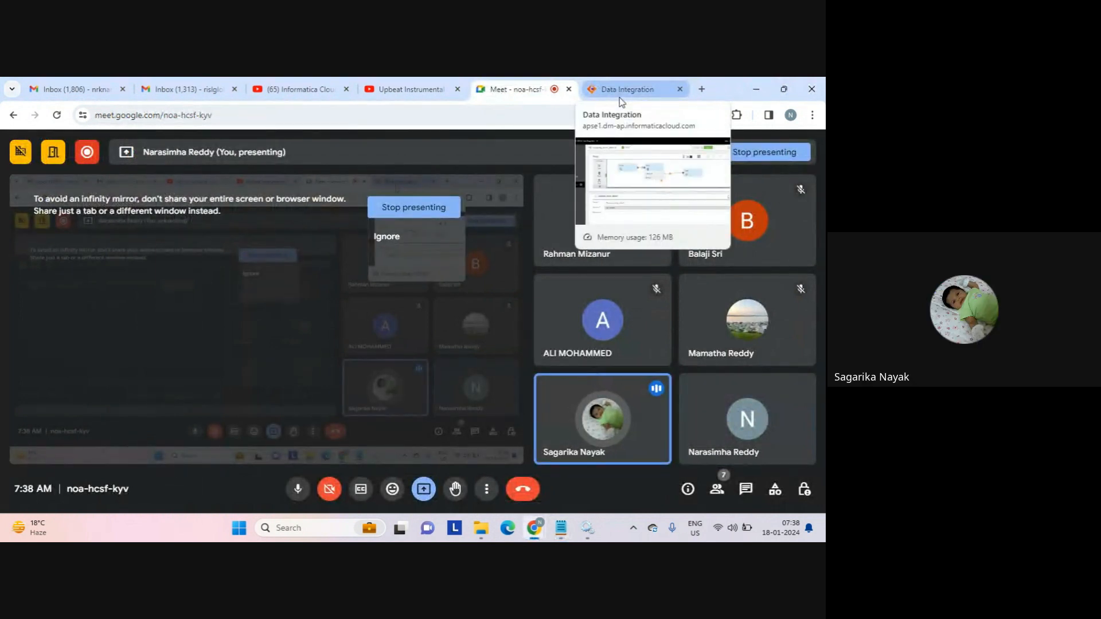
click(619, 97)
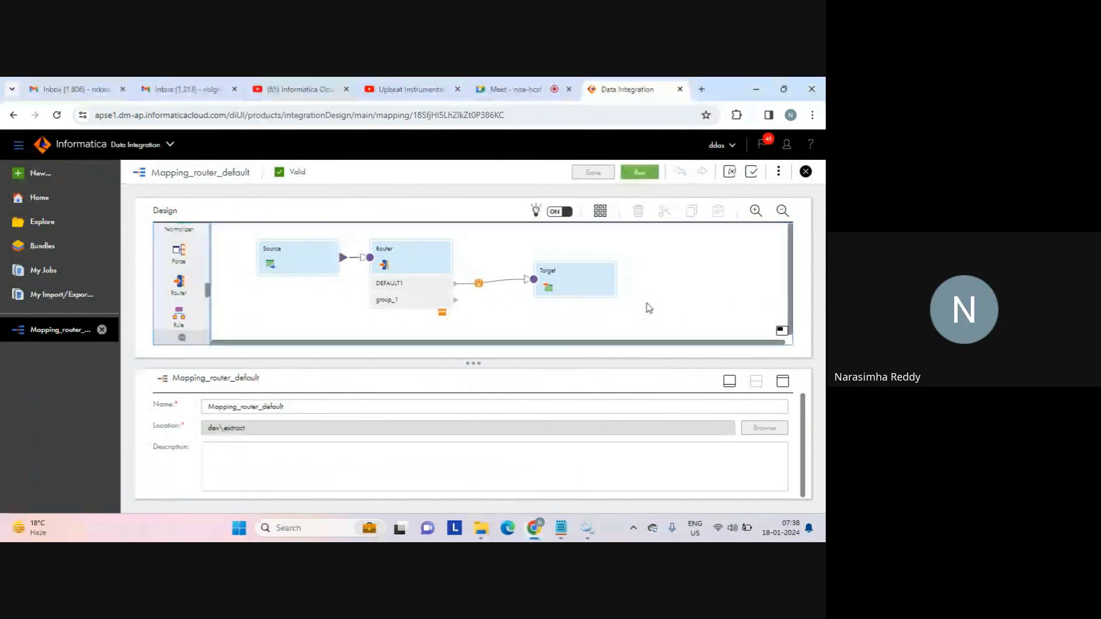
Add a Target1 node below Target and link the Router's group_1 output to it.
click(585, 285)
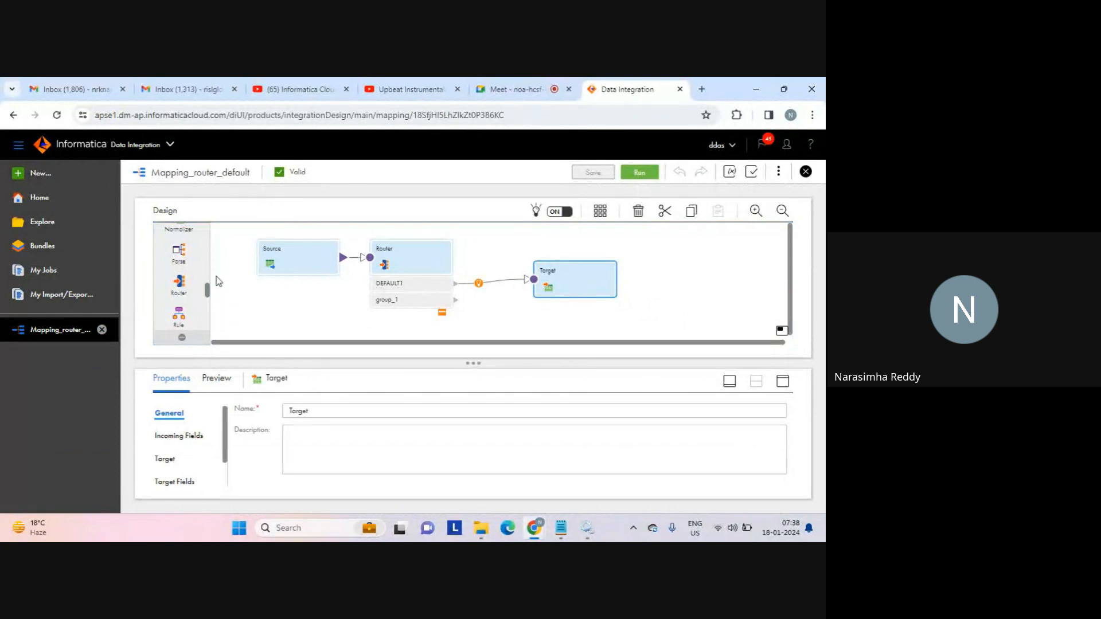
drag(207, 288, 211, 232)
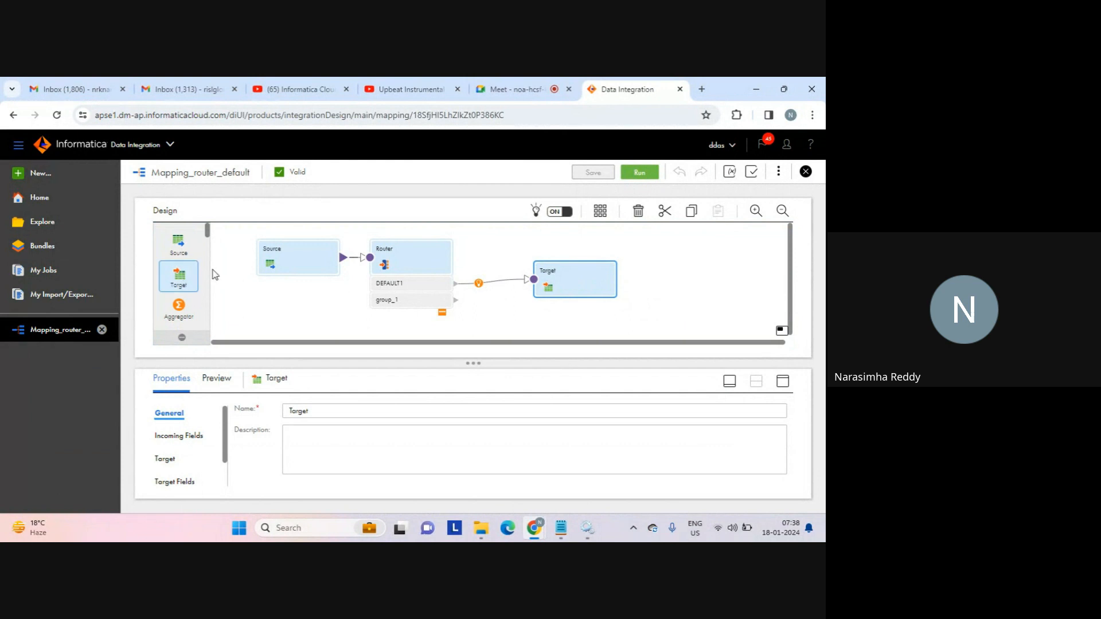
drag(189, 276, 533, 304)
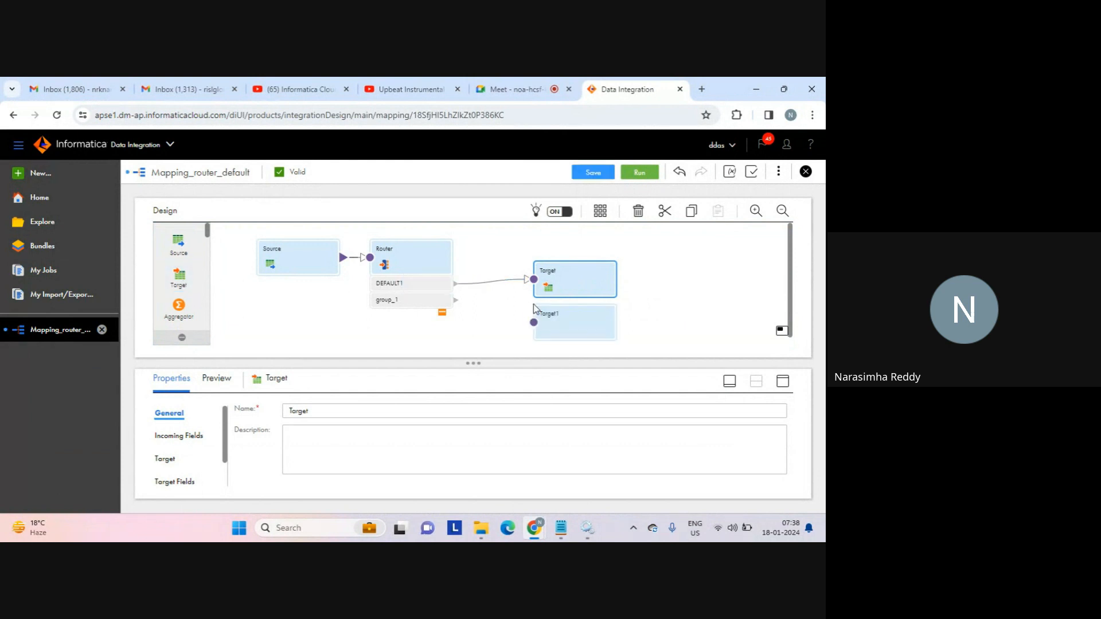
drag(456, 294, 534, 314)
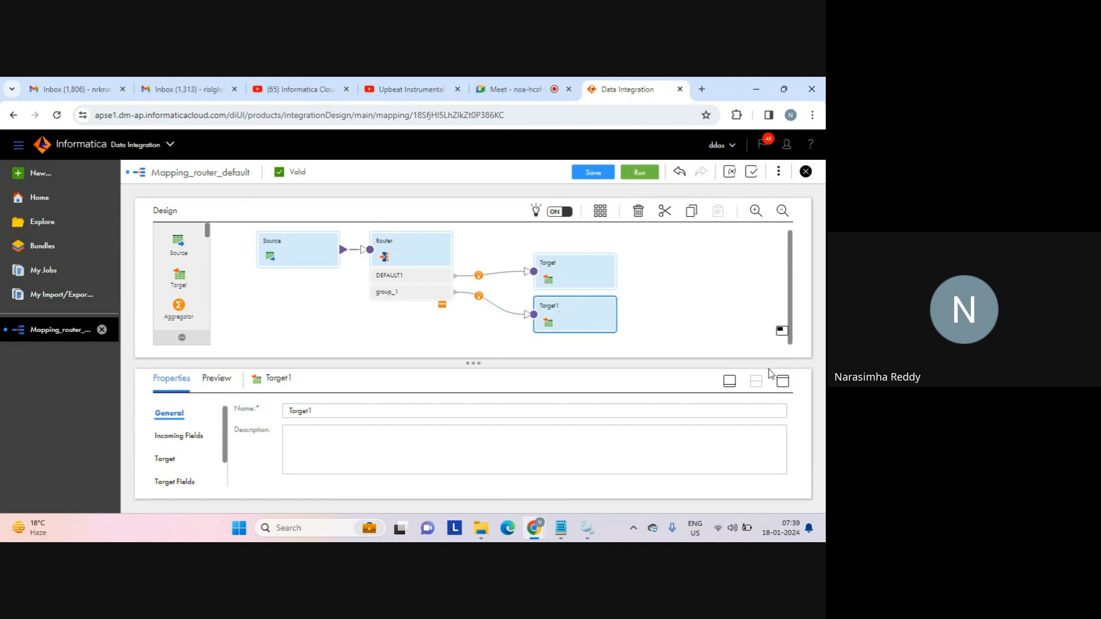
click(783, 381)
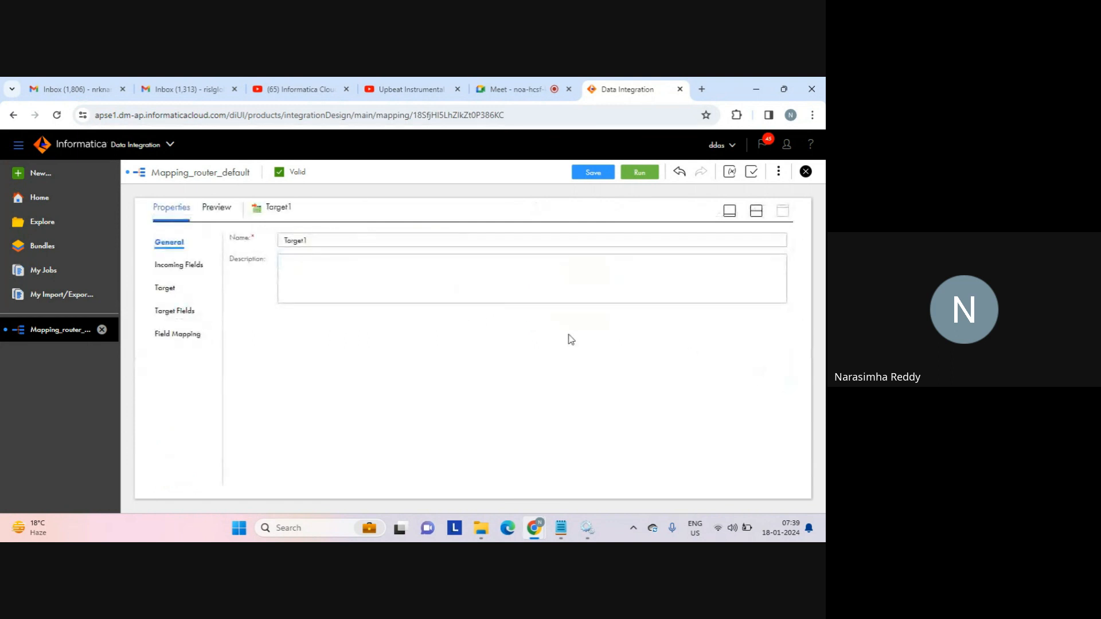
Open Target1's Target settings in the enlarged properties panel, with connection and target type still empty.
click(167, 288)
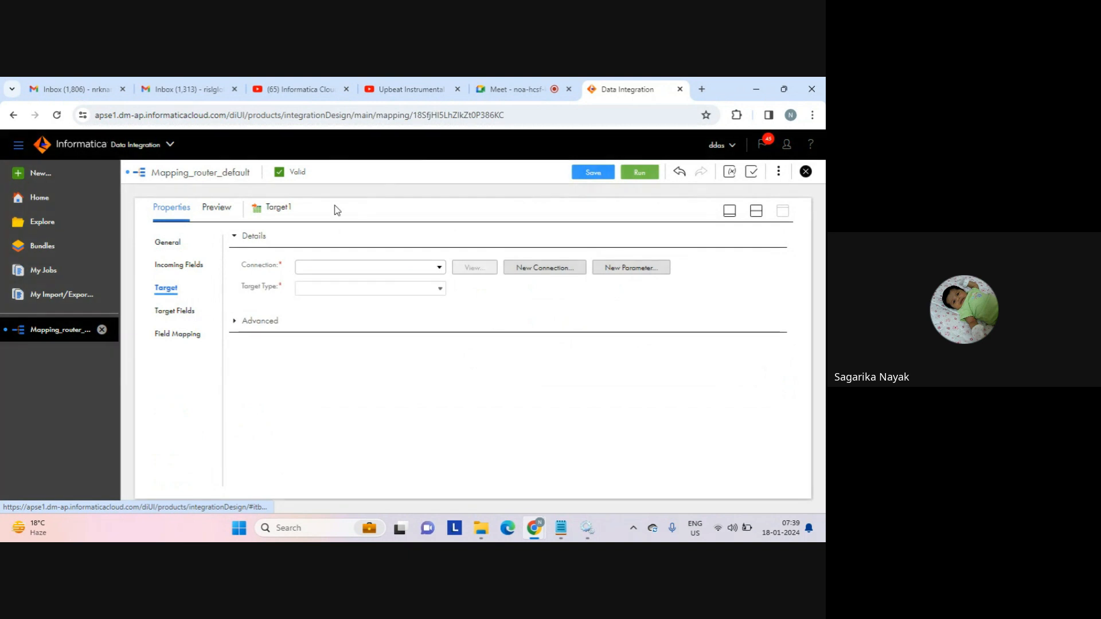
click(511, 92)
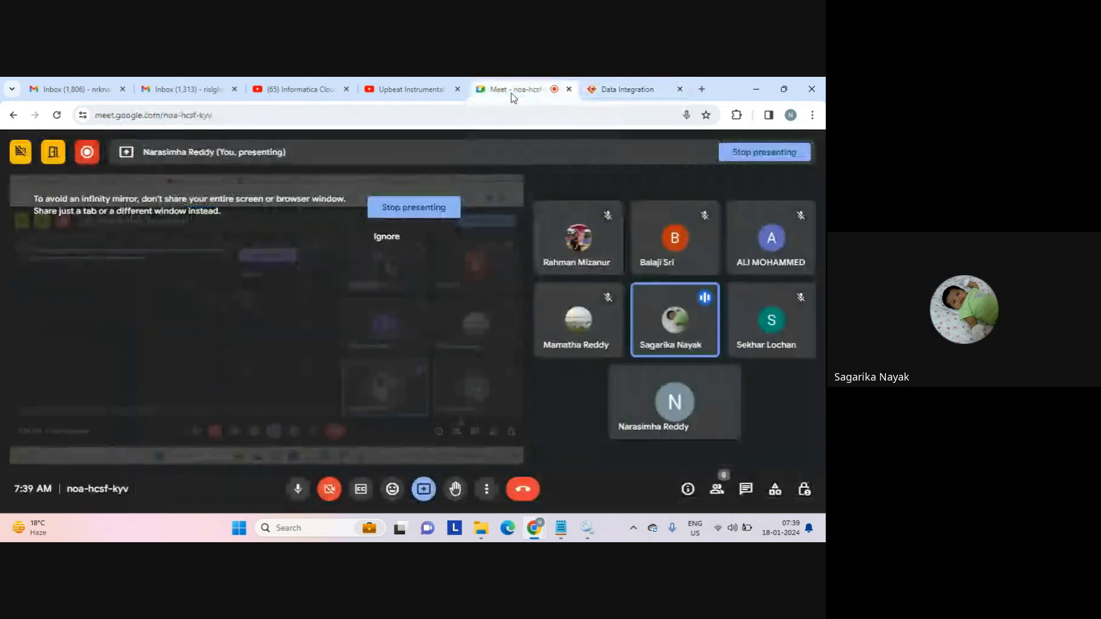
click(622, 92)
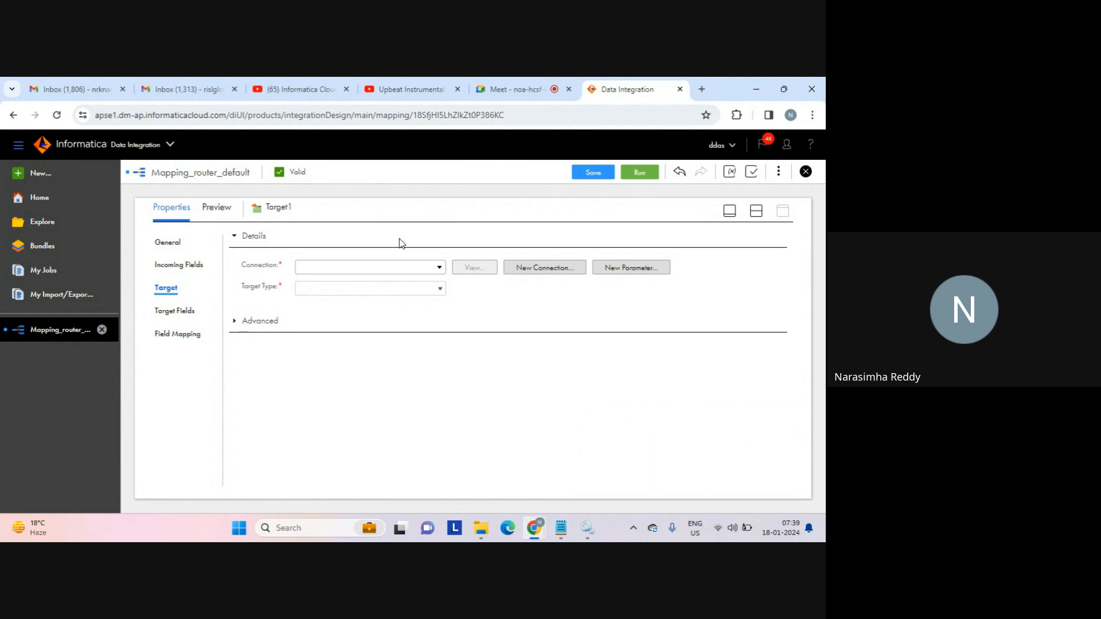
Set Target1's connection to tgt_file_connection and open its Target Object file list.
click(440, 269)
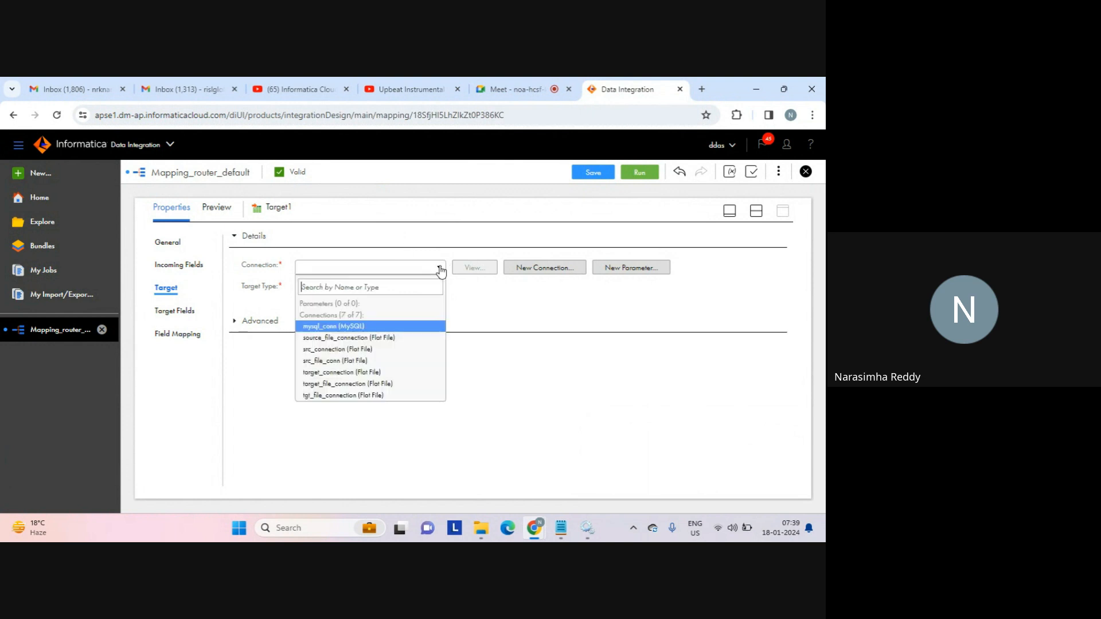
click(347, 395)
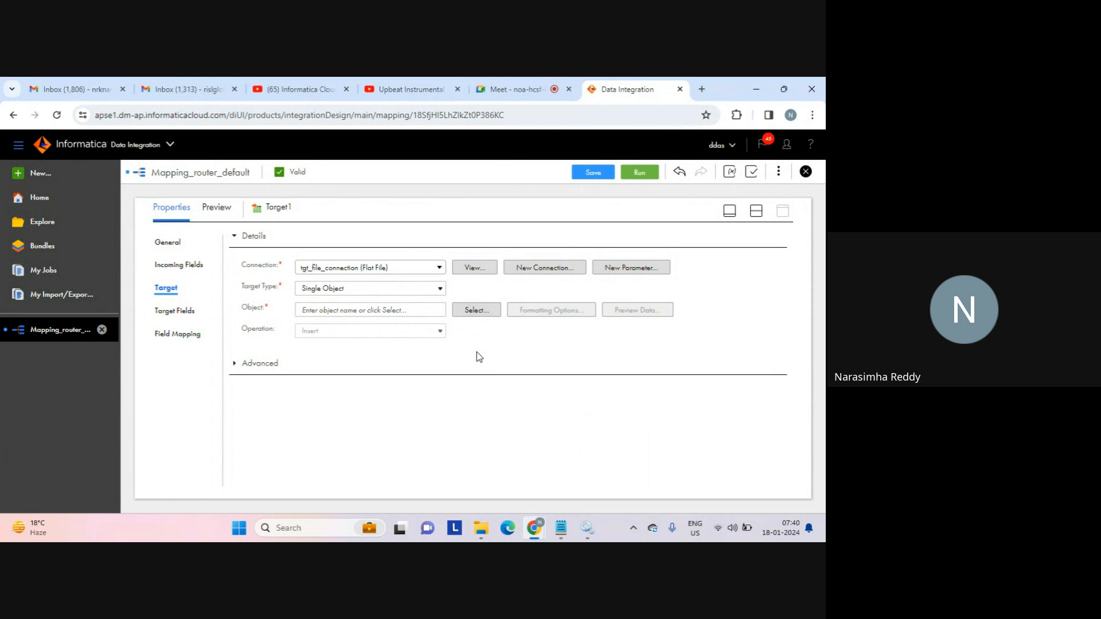
click(474, 311)
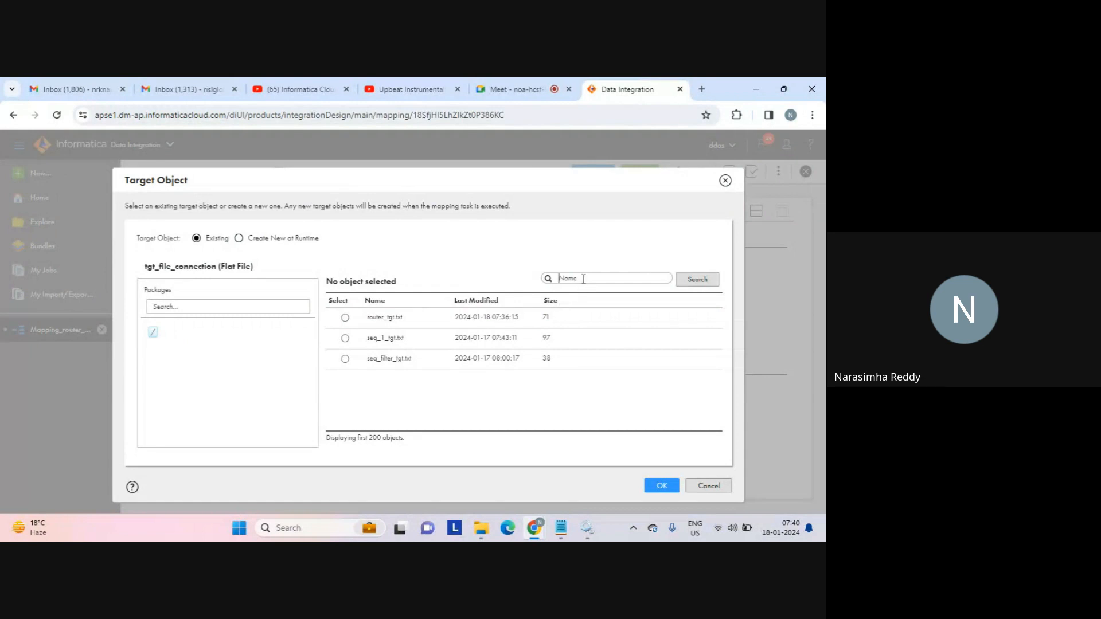
Make Target1 create router_custom_tgt.txt at runtime, then return to the split canvas view.
click(304, 238)
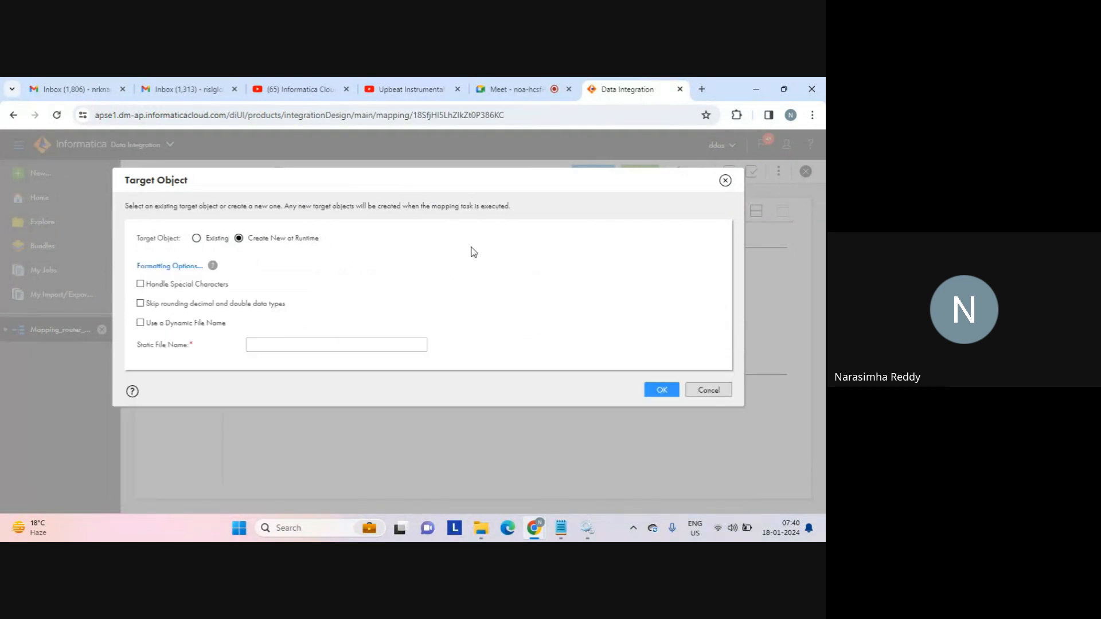
click(339, 343)
text(router_custone)
key(BackSpace)
key(BackSpace)
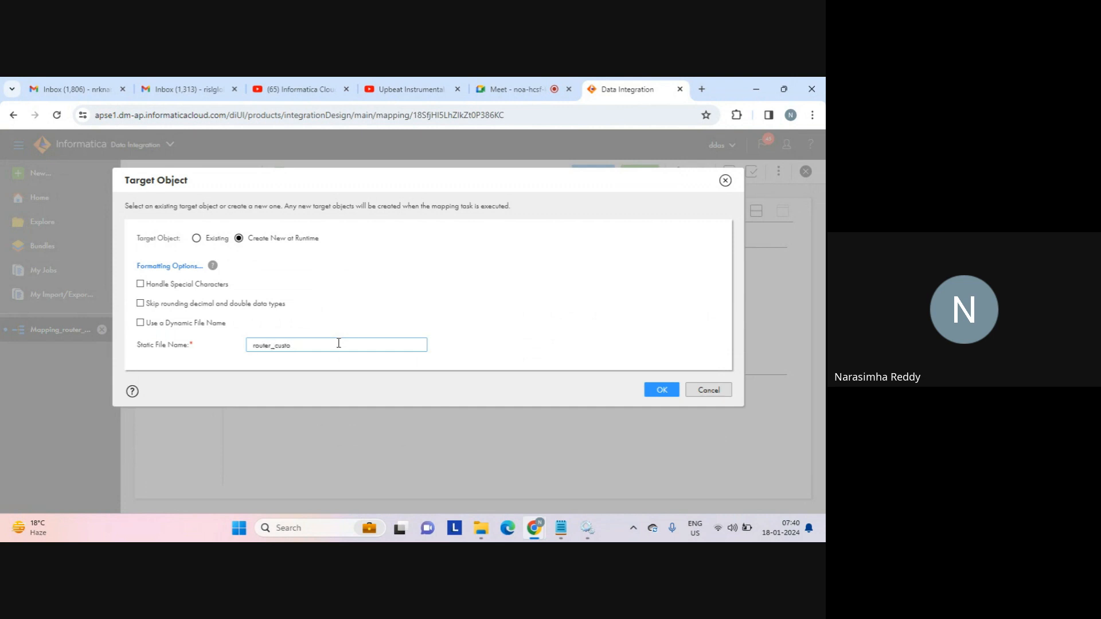
text(m_tgt.txt)
click(664, 392)
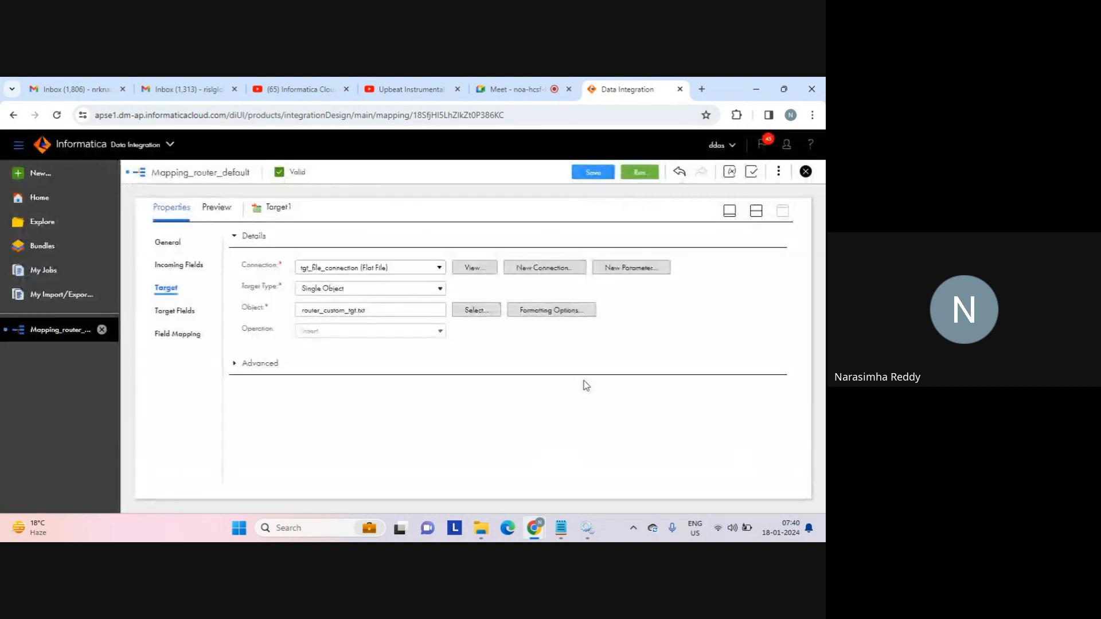
click(756, 211)
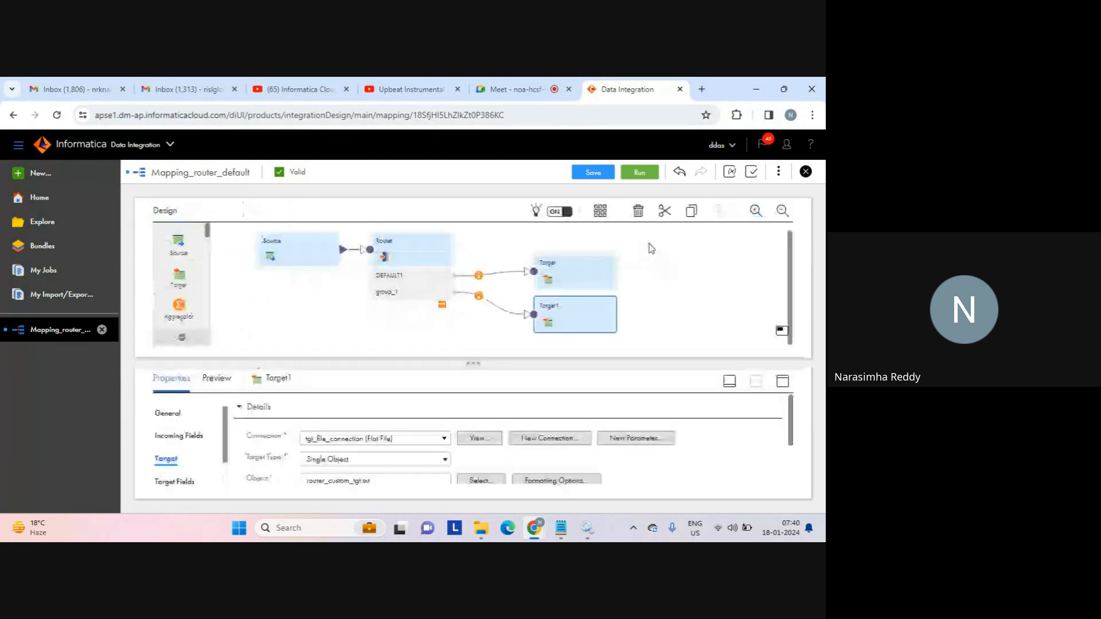
Realign Target and Target1 beside the Router, save Mapping_router_default, and bring up its Run dialog.
click(593, 172)
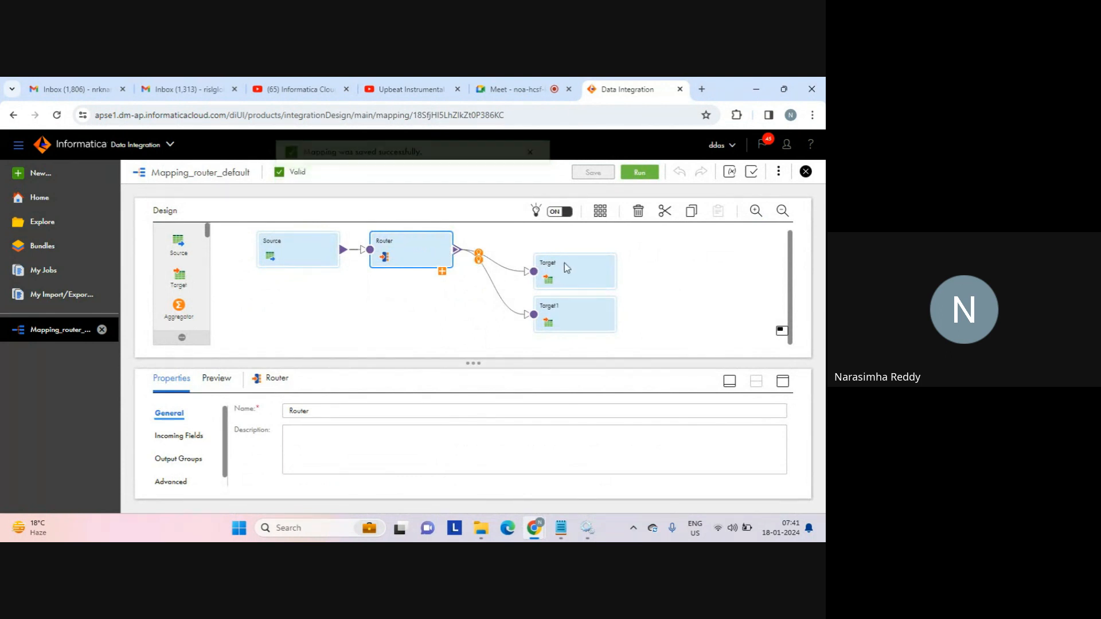
drag(563, 265, 584, 245)
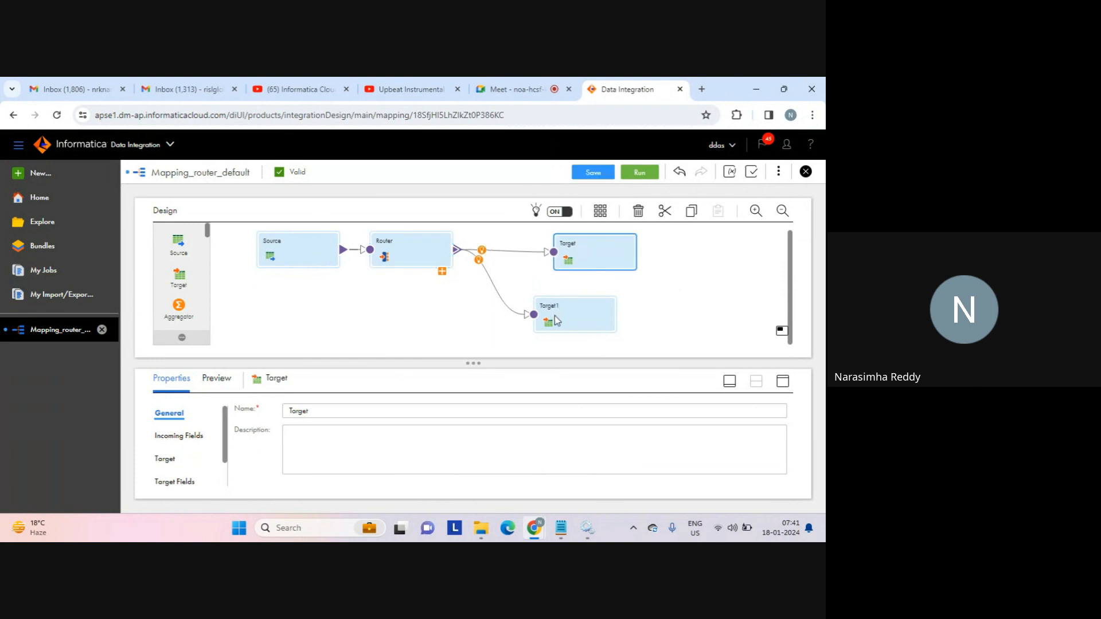
drag(555, 315, 575, 321)
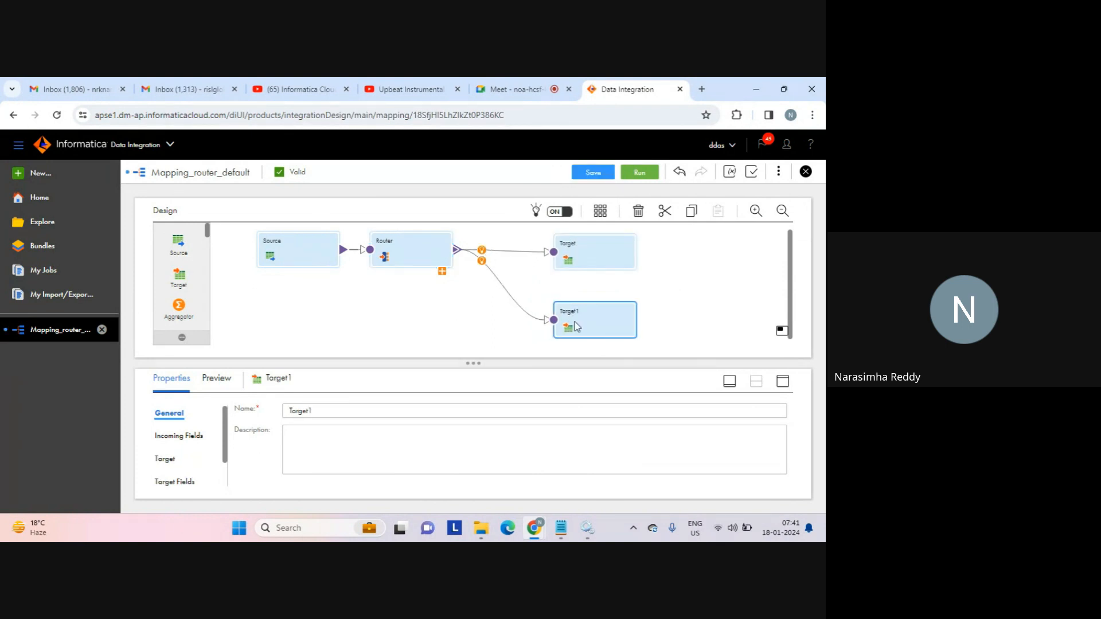
click(442, 270)
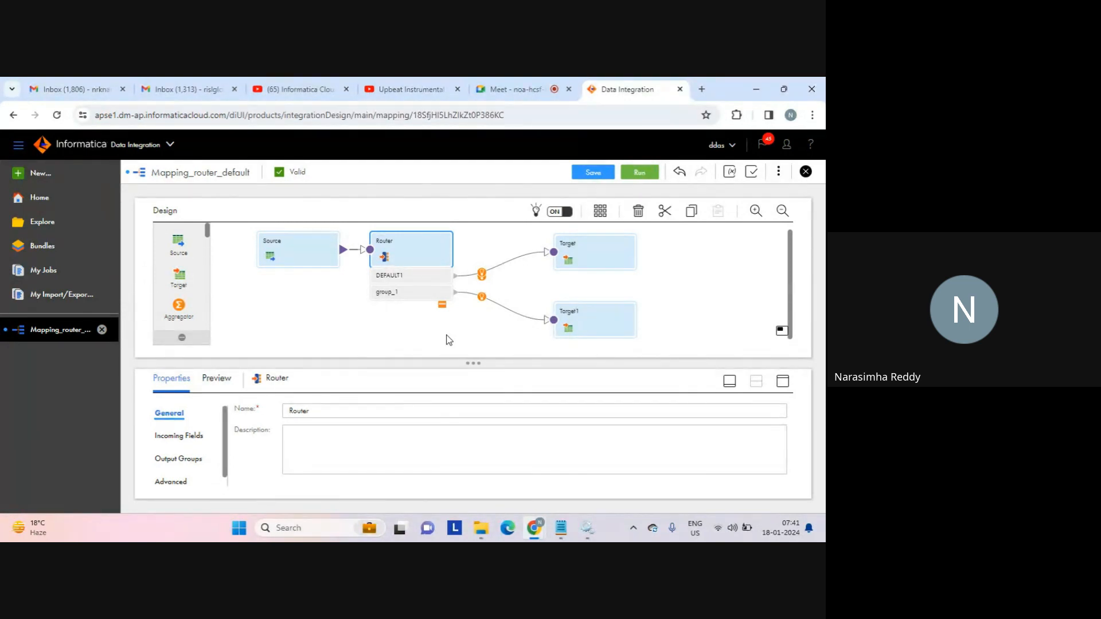
click(595, 179)
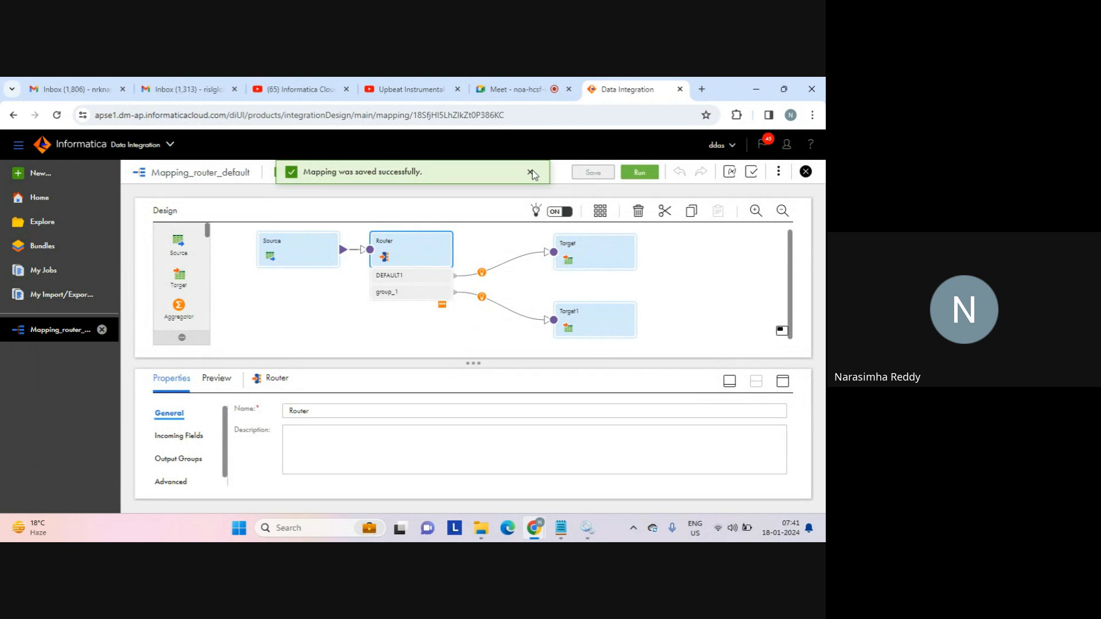
click(638, 173)
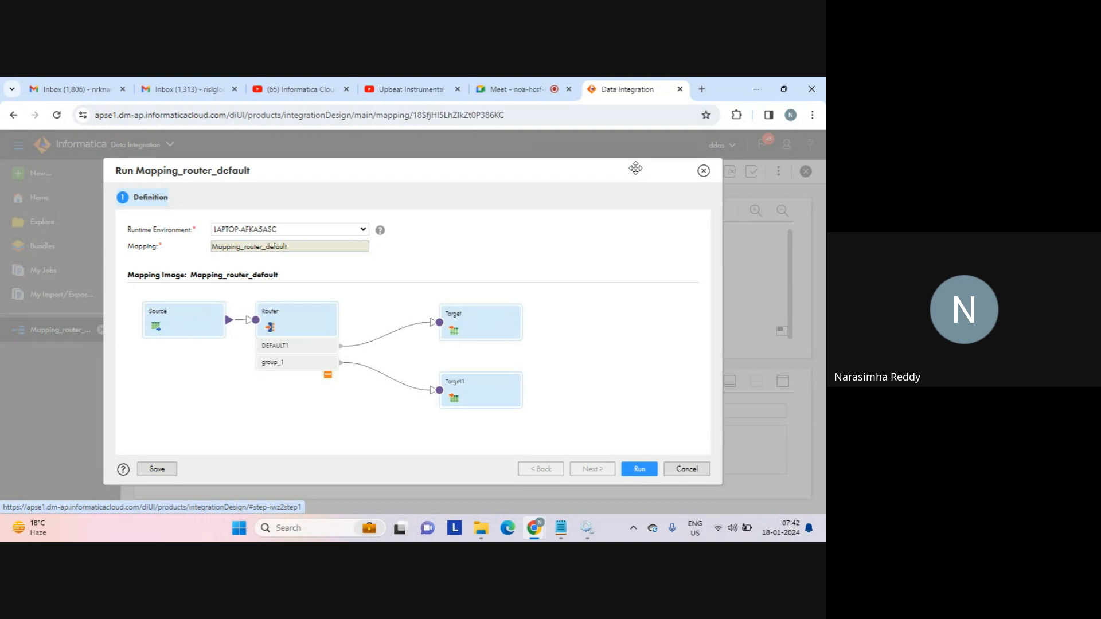
Run Mapping_router_default on runtime LAPTOP-AFKA5ASC, starting job Mapping_router_default-2.
click(640, 470)
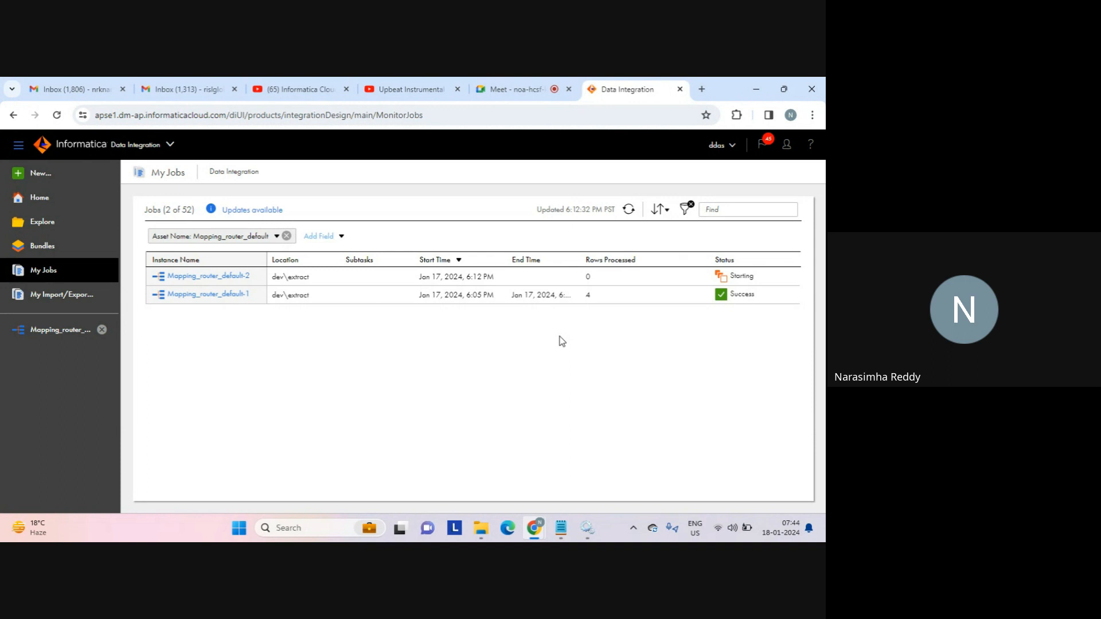
Refresh My Jobs to see Mapping_router_default-2 finish with Success and 6 rows processed.
click(629, 210)
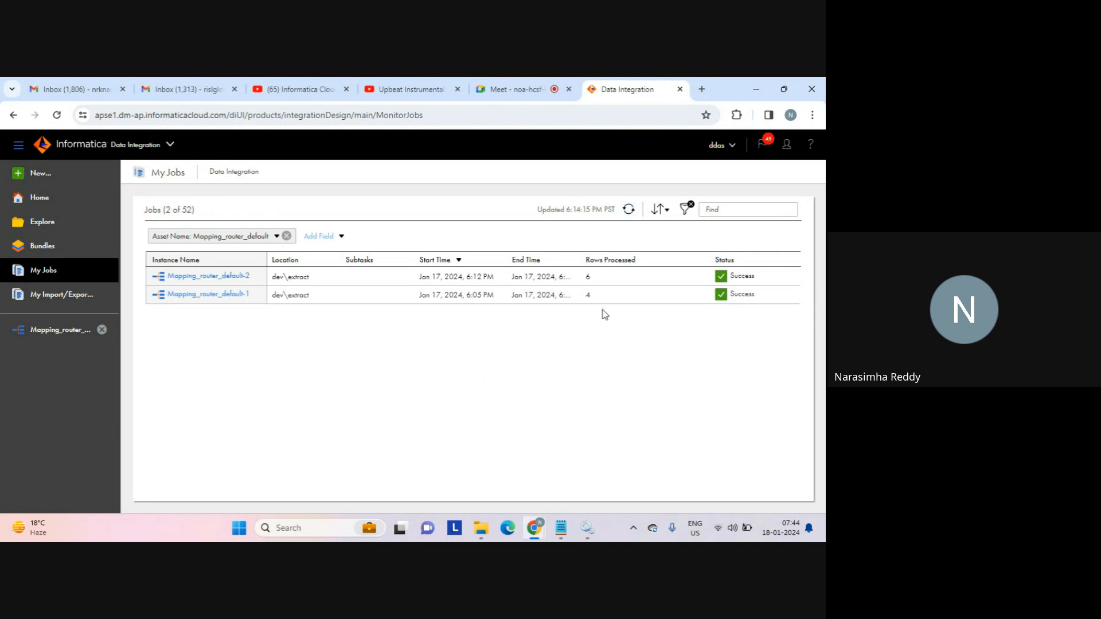
Open router_custom_tgt from the target folder and verify it holds rows 4,5,6 and 7,8,9.
mouse_move(482, 529)
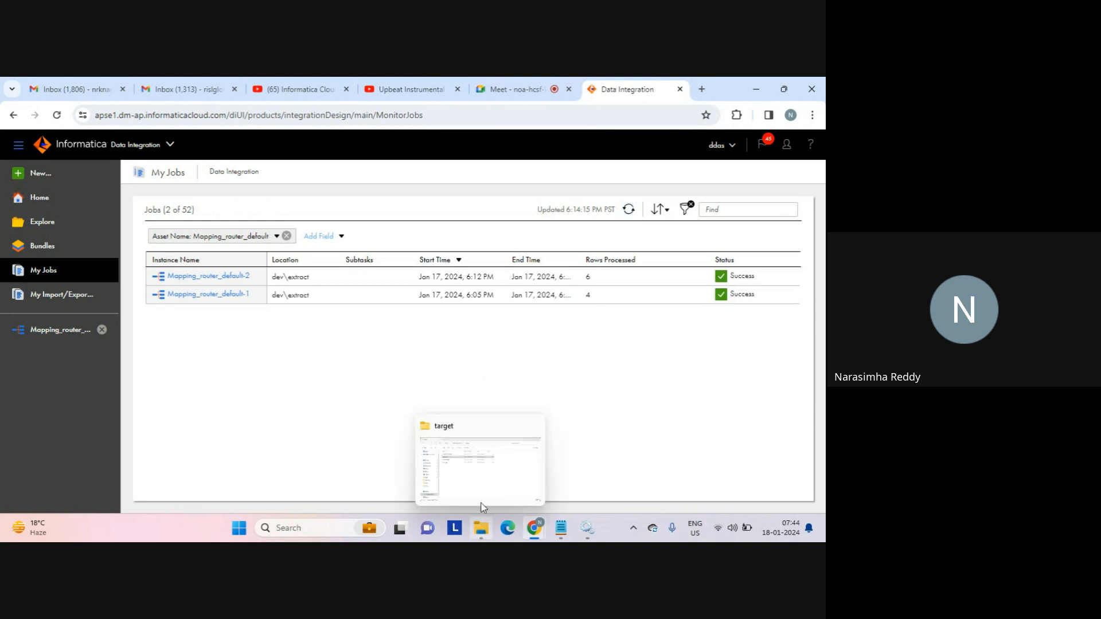
click(491, 476)
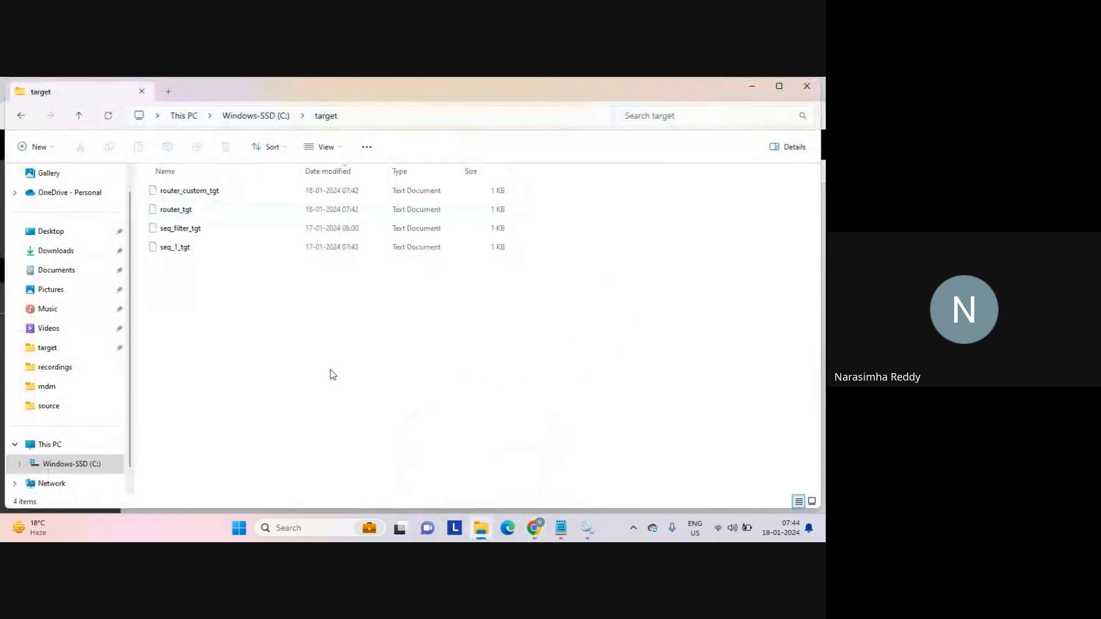
click(197, 193)
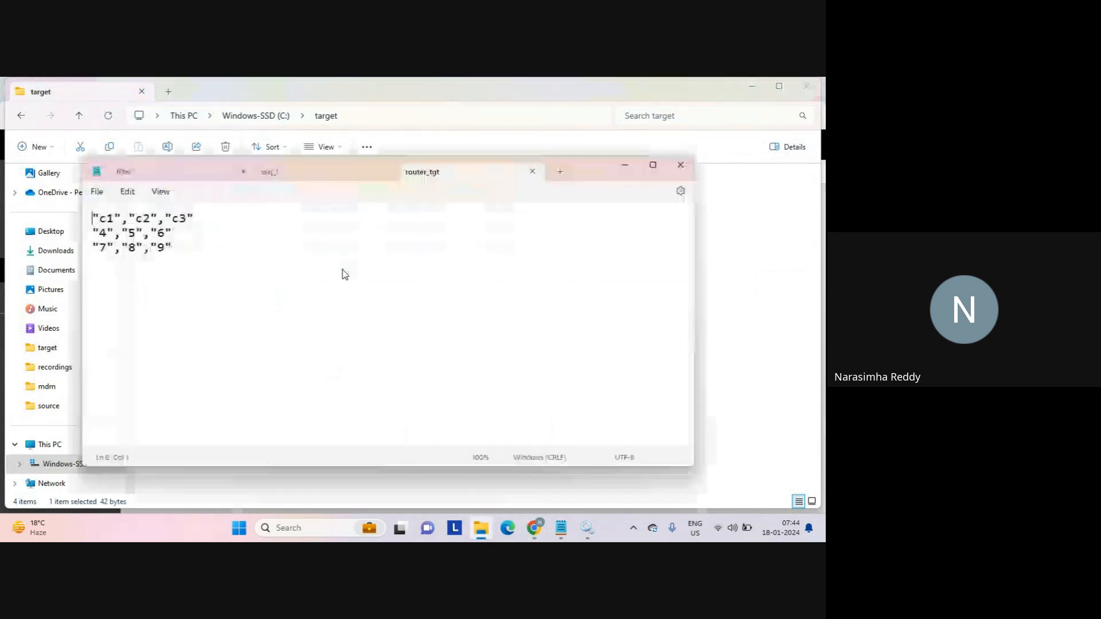
click(191, 258)
drag(191, 258, 87, 236)
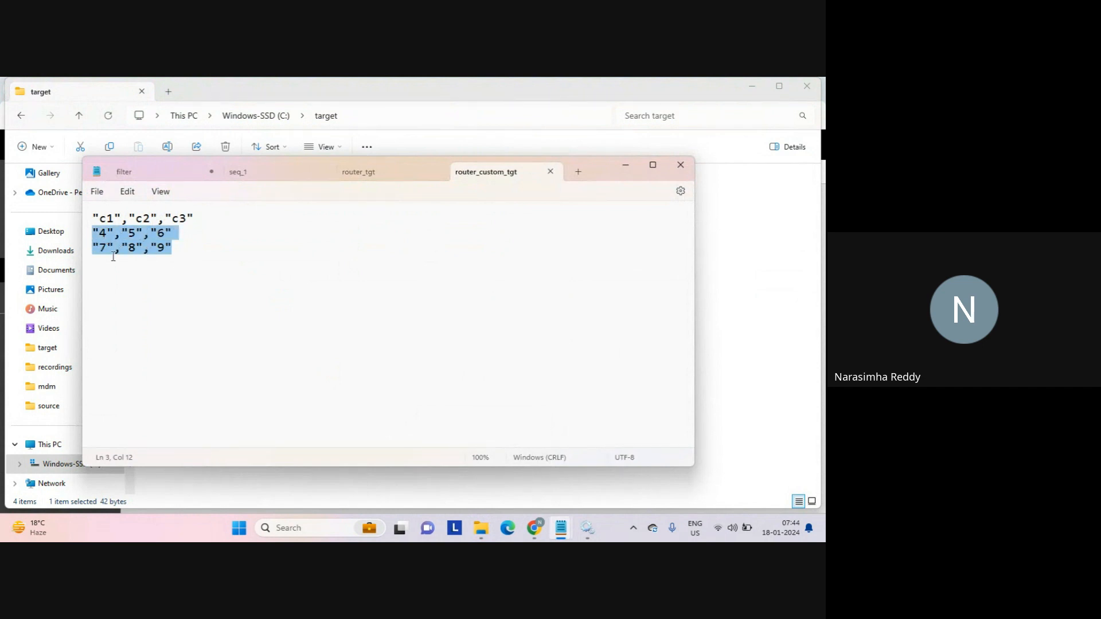
Close the router_custom_tgt and router_tgt files and return to Data Integration in the browser.
click(551, 171)
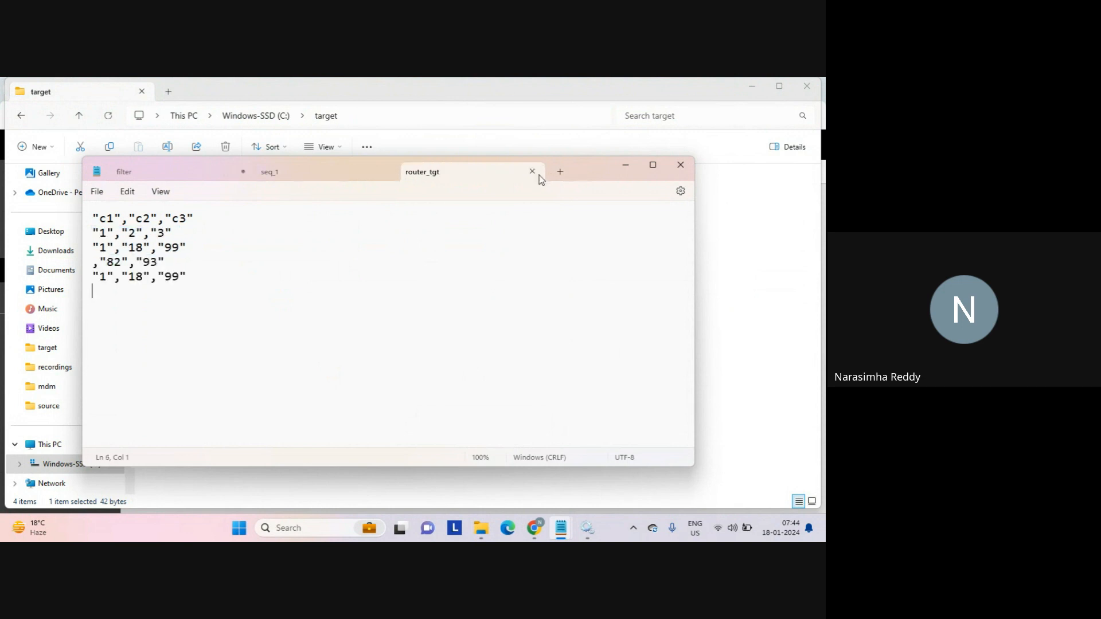
click(532, 172)
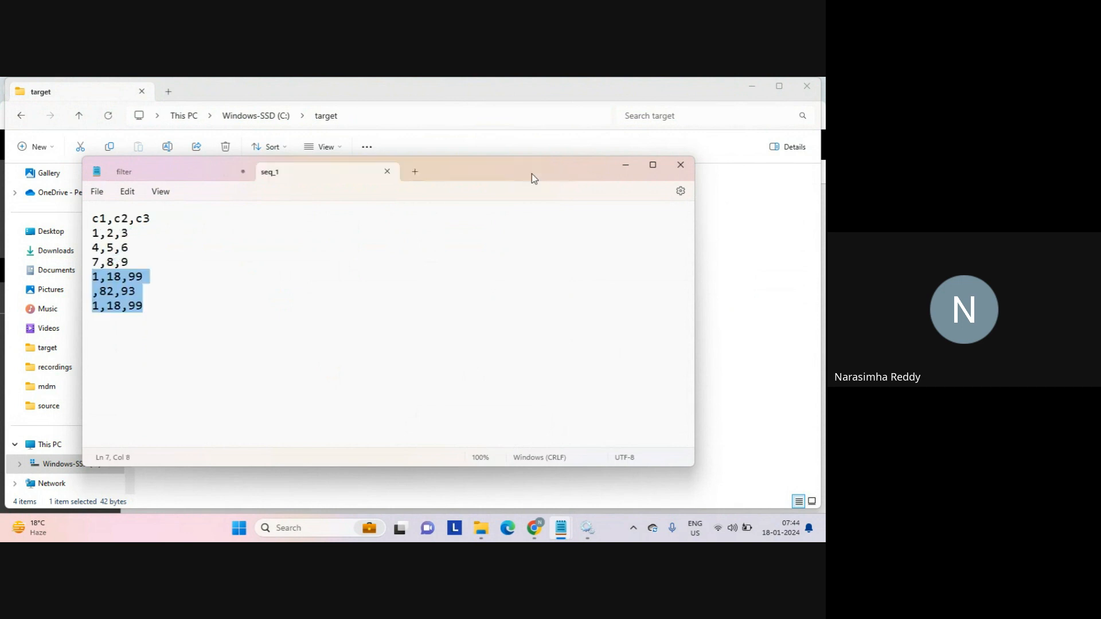
click(722, 224)
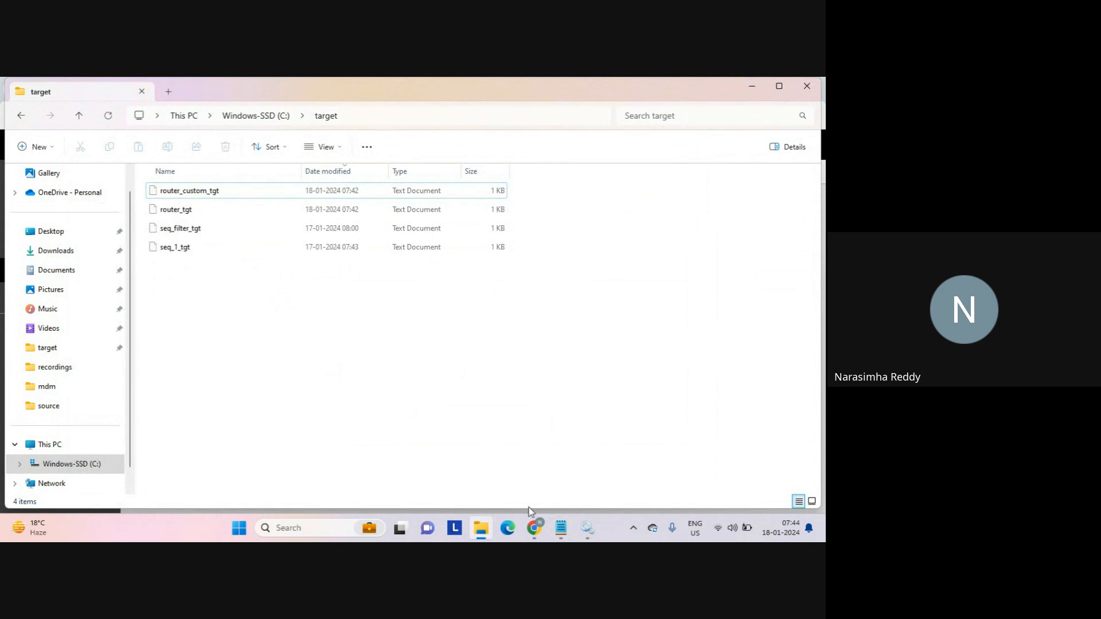
click(533, 530)
click(467, 467)
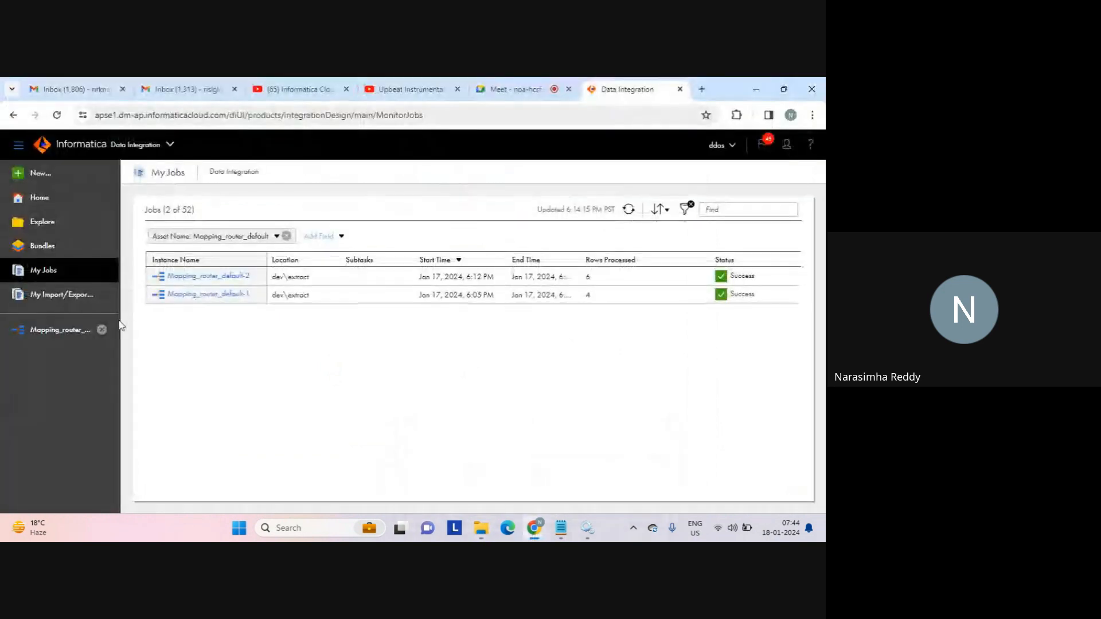
Reopen Mapping_router_default and add a new Router output group renamed to group_2.
click(72, 329)
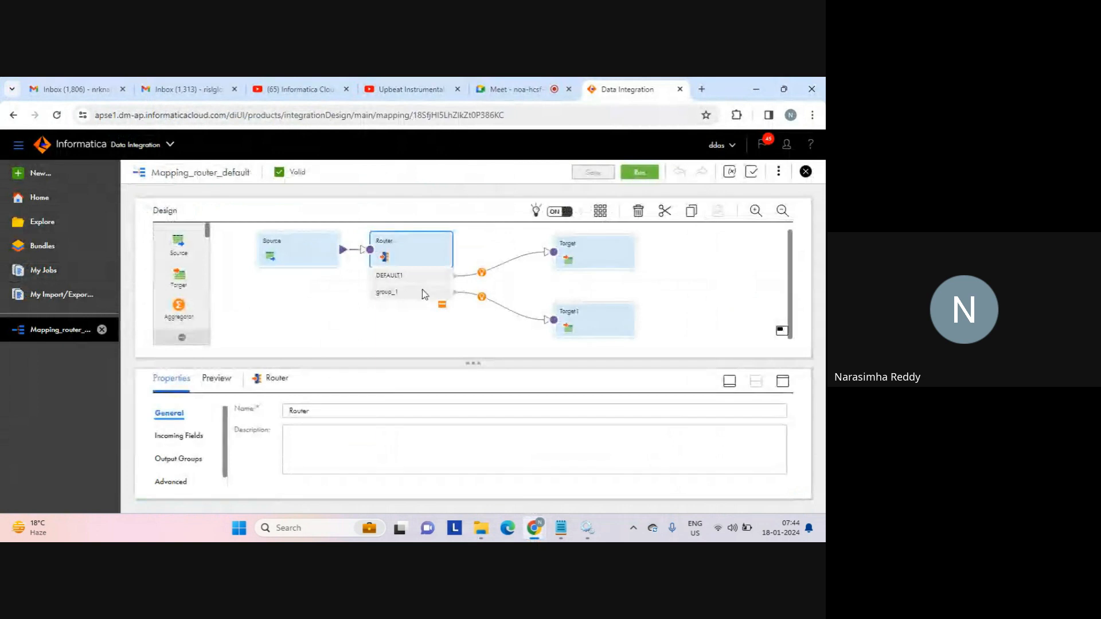
click(783, 383)
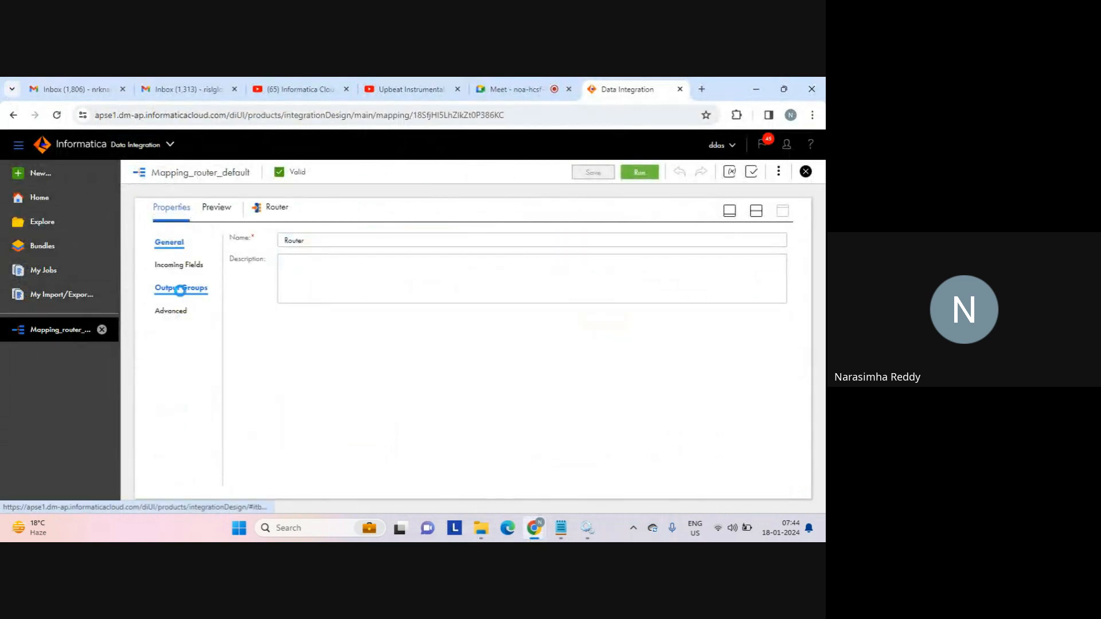
click(178, 288)
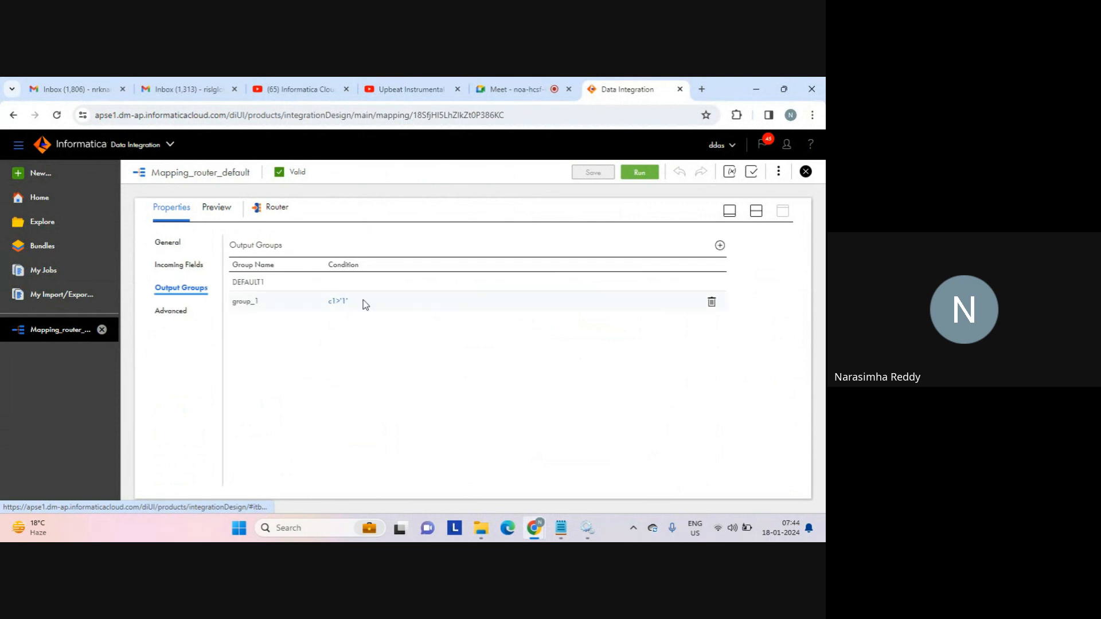
click(720, 245)
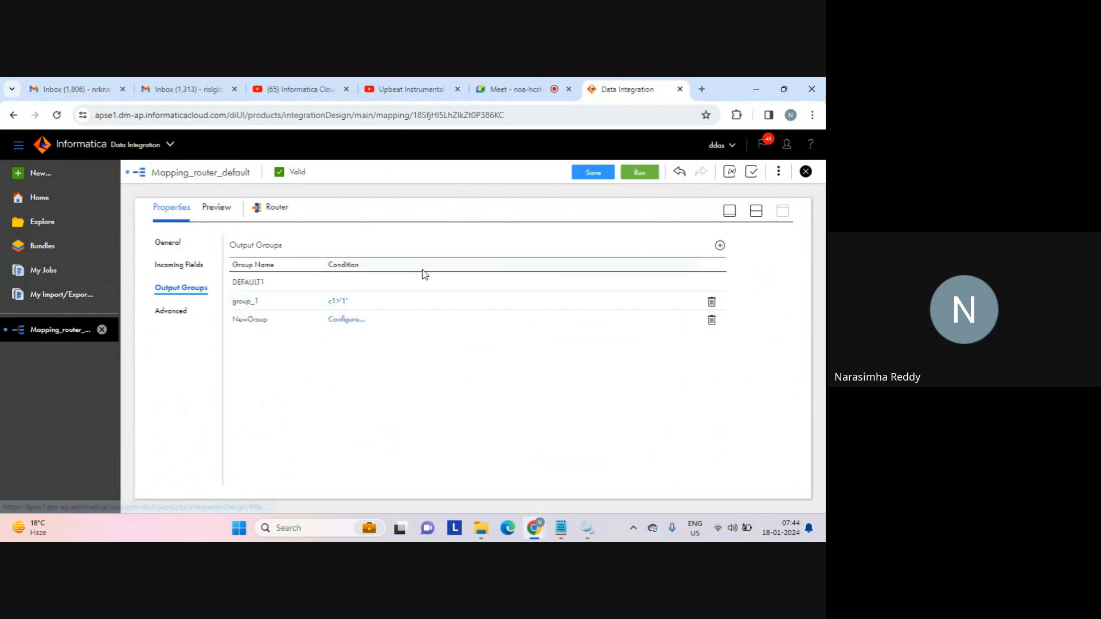
click(253, 320)
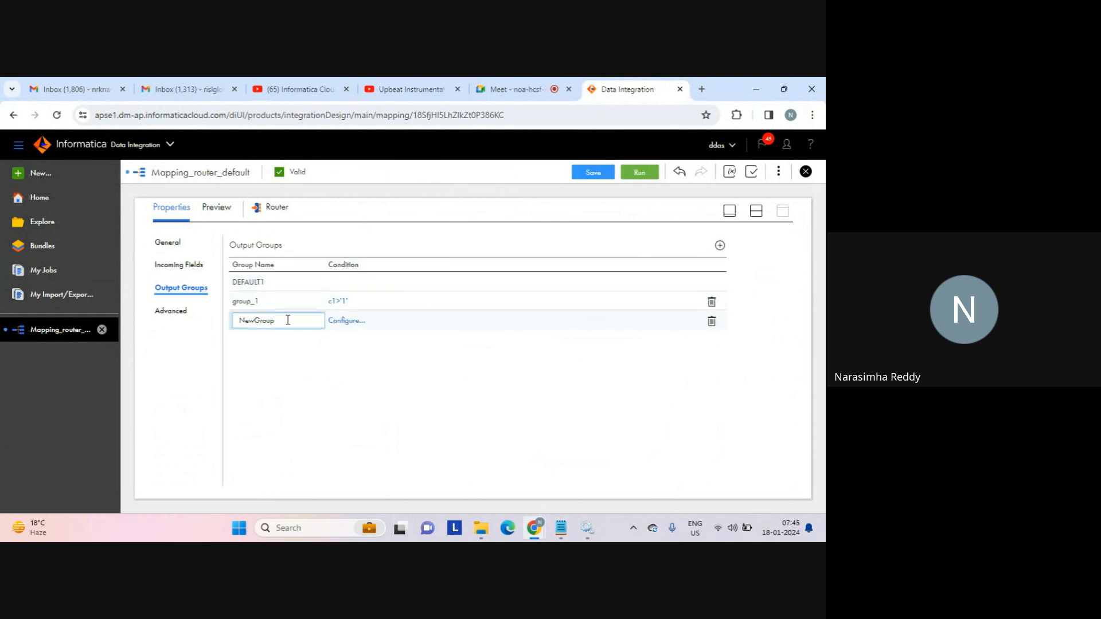
drag(289, 320, 218, 317)
text(group_2)
Open group_2's filter condition editor and add the condition c1 > 1.
click(342, 322)
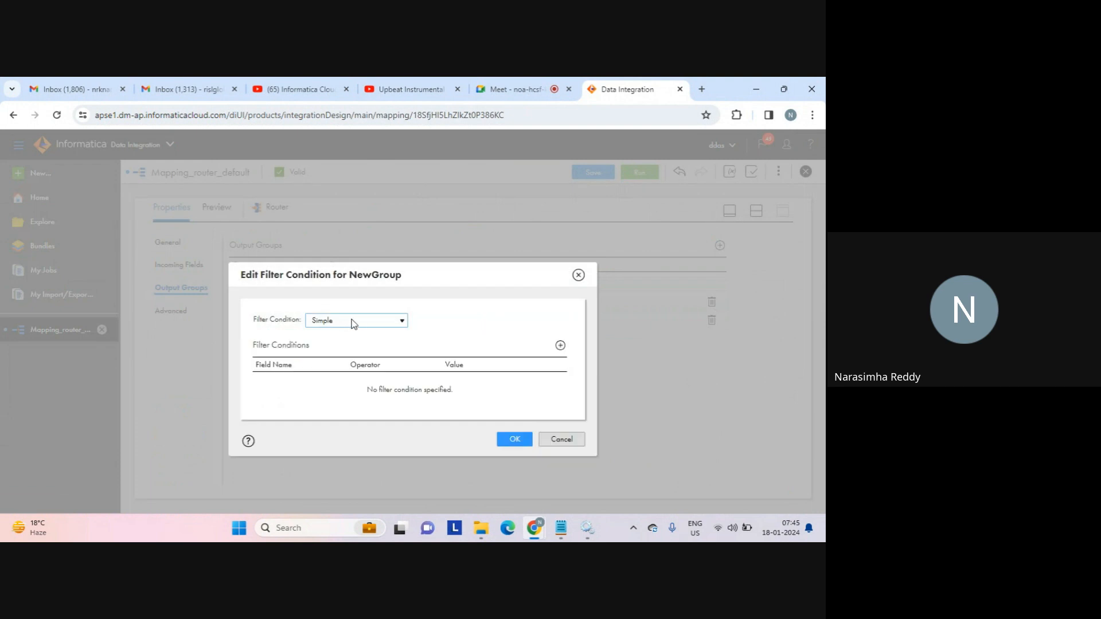
click(560, 346)
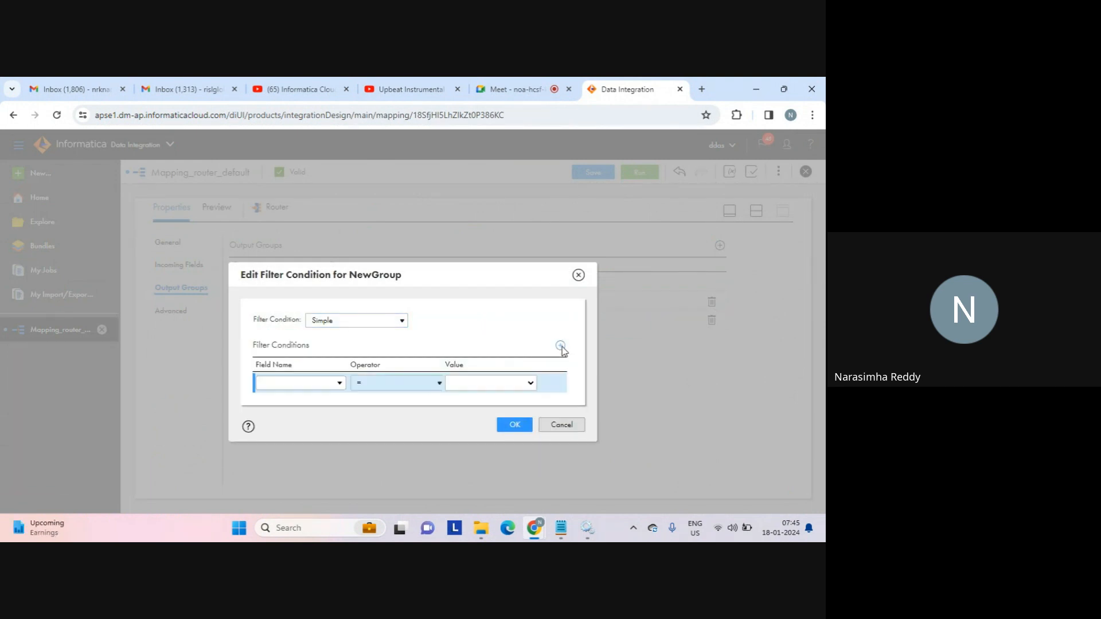
click(339, 384)
click(281, 453)
click(399, 387)
click(361, 430)
click(456, 383)
text(1)
Add a second condition c1 < 7 and confirm the group_2 filter.
click(560, 346)
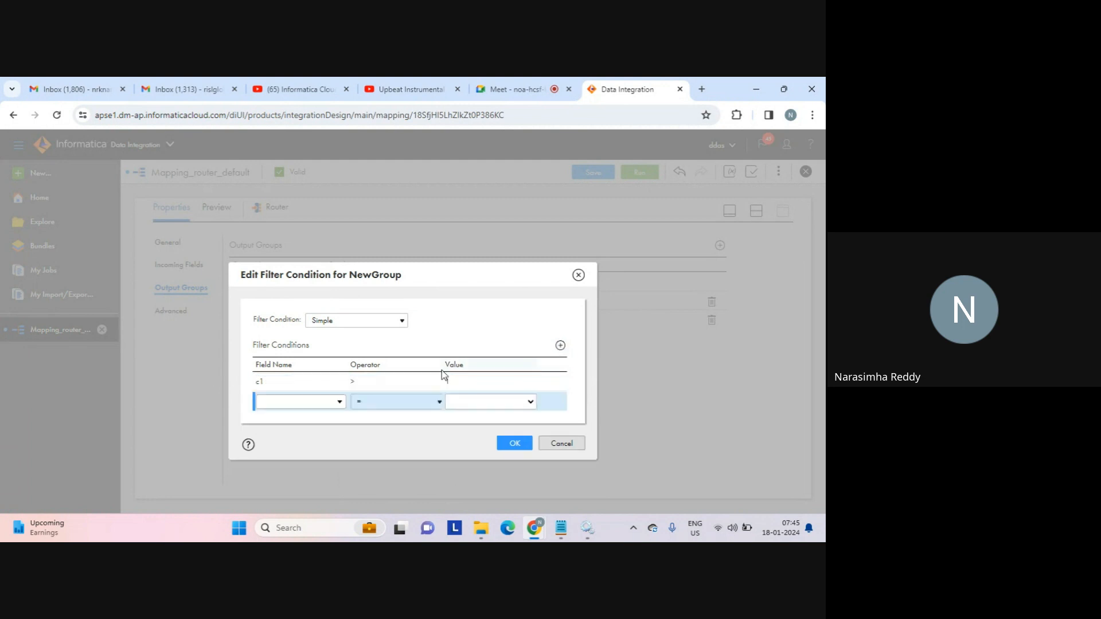
click(331, 404)
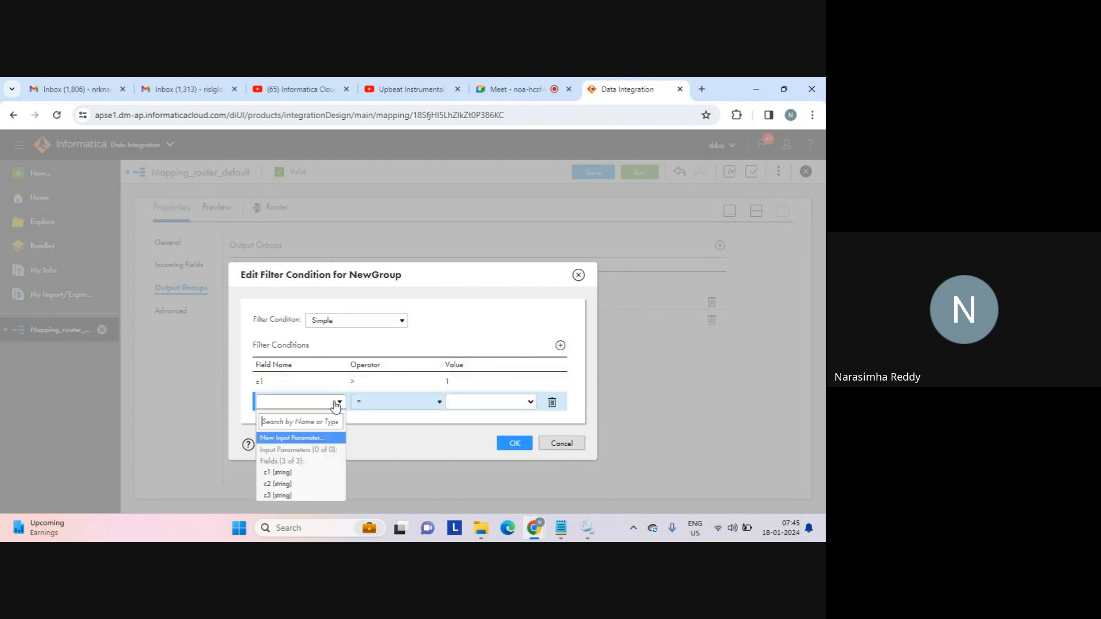
click(280, 472)
click(426, 401)
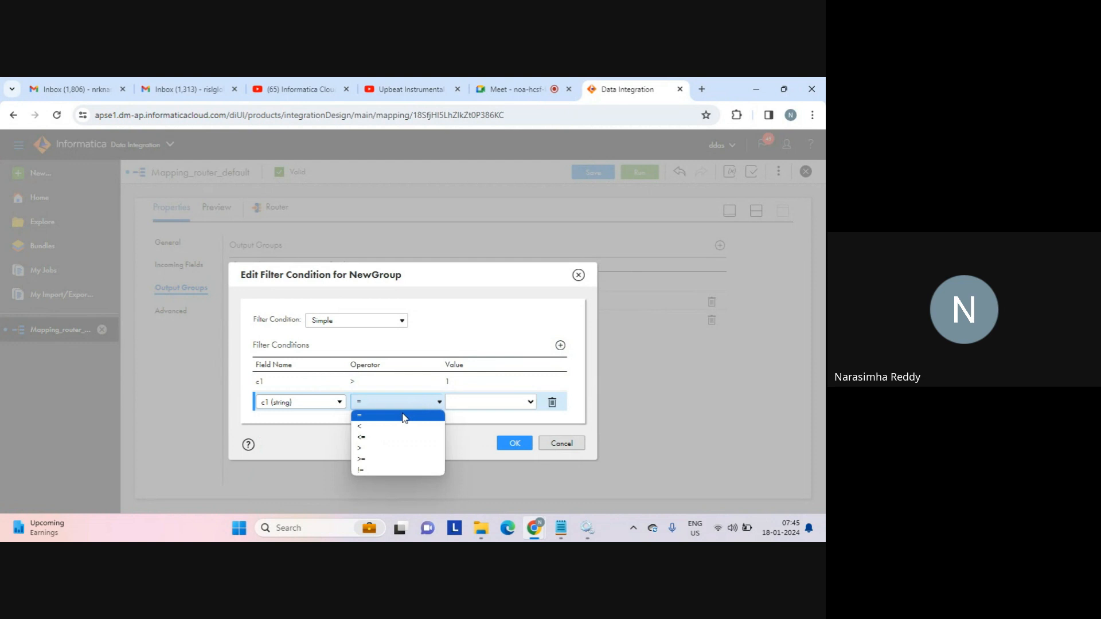
click(371, 428)
click(482, 407)
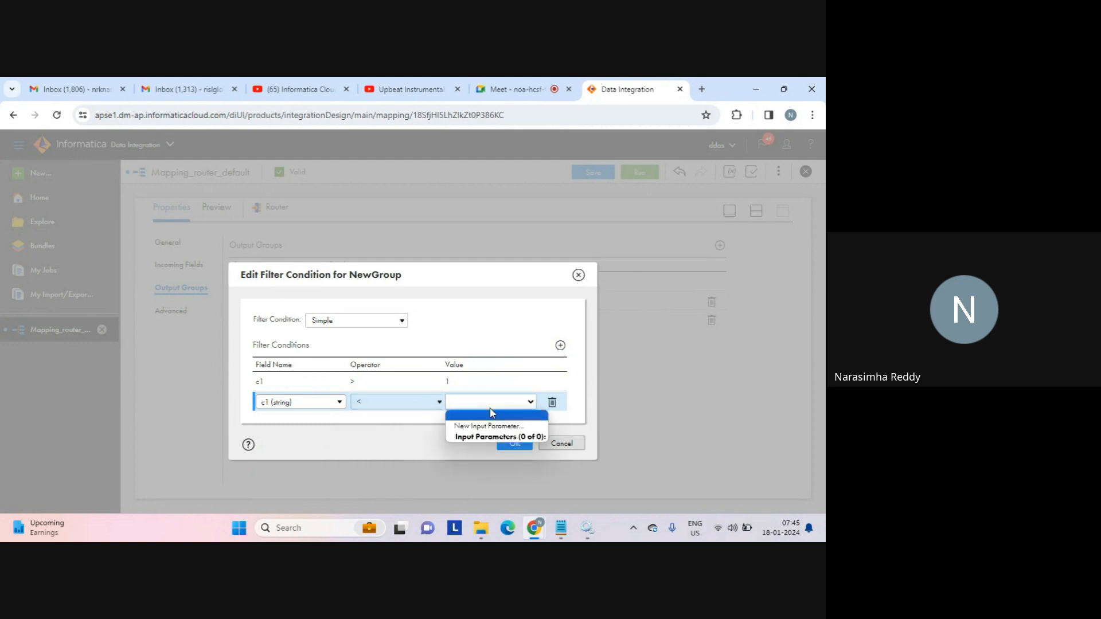
click(476, 404)
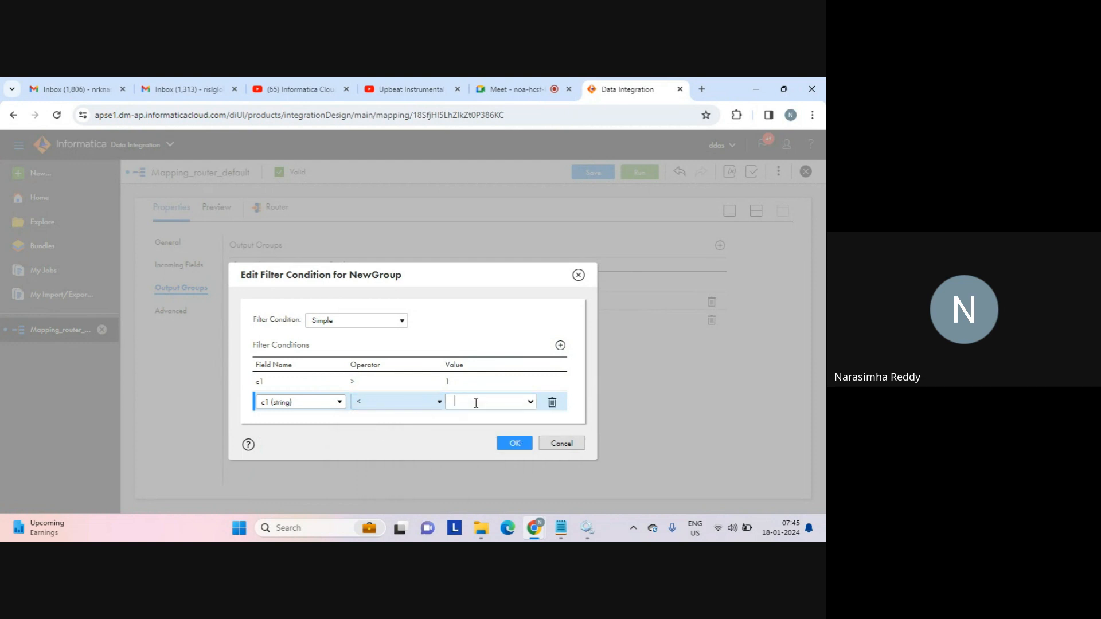
text(7)
click(515, 444)
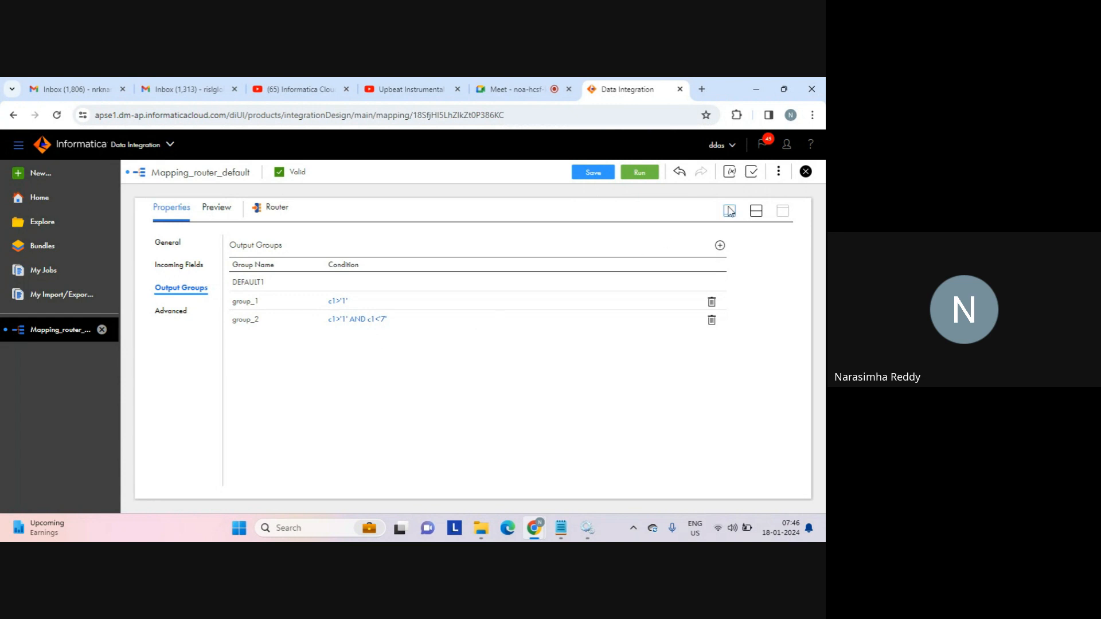
Save the mapping and show the canvas with the Router's DEFAULT1, group_1 and group_2 outputs.
click(594, 173)
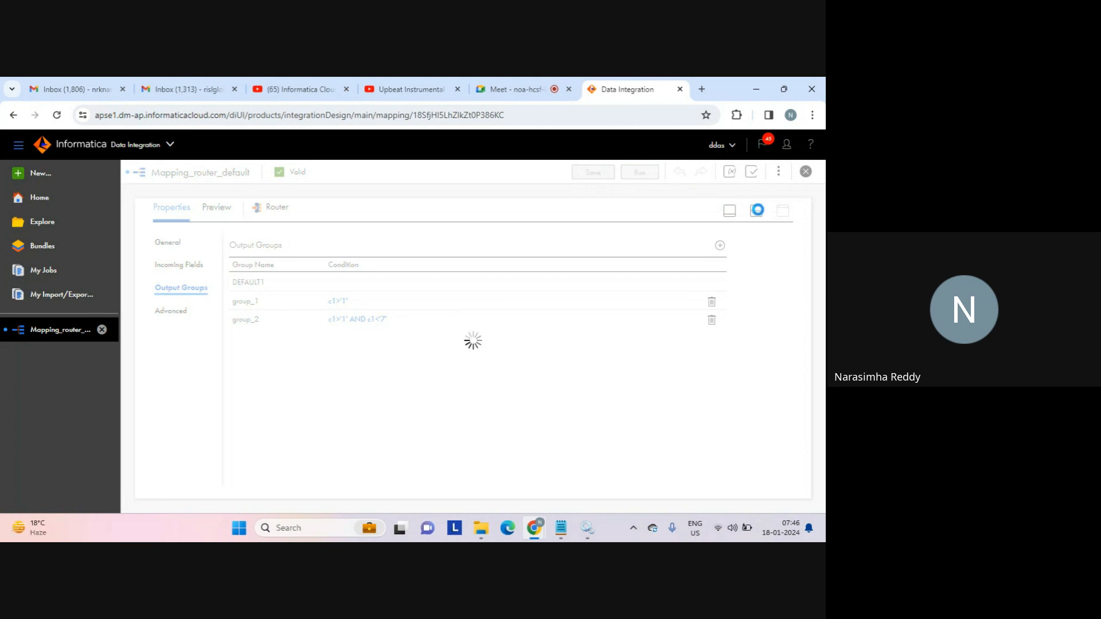
click(758, 212)
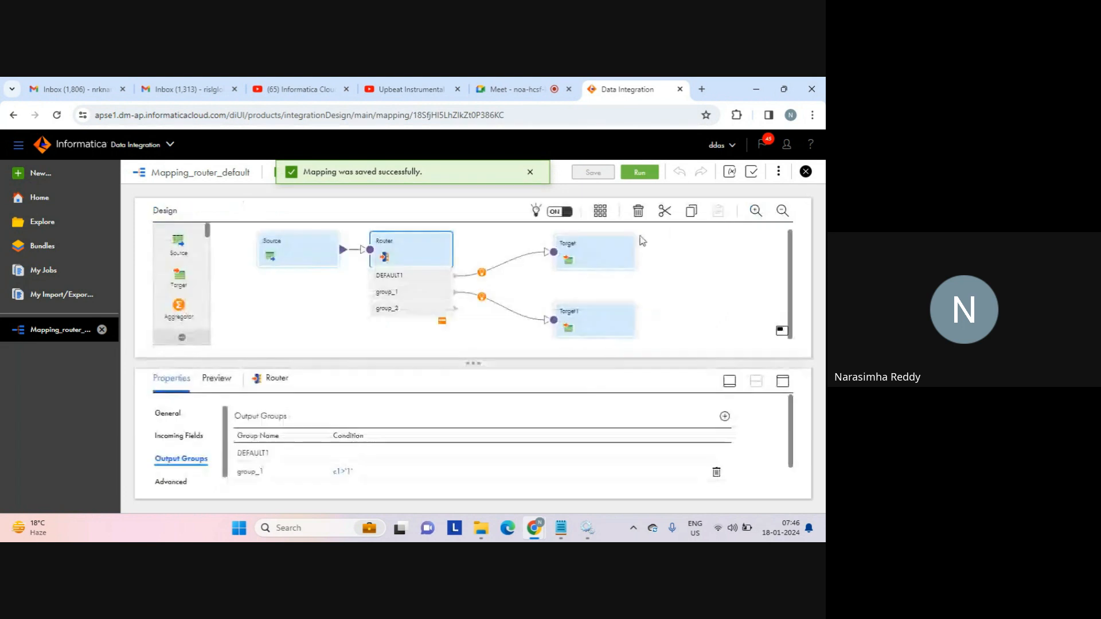
Run Mapping_router_default on the default runtime environment, then switch to the Google Meet tab.
click(645, 174)
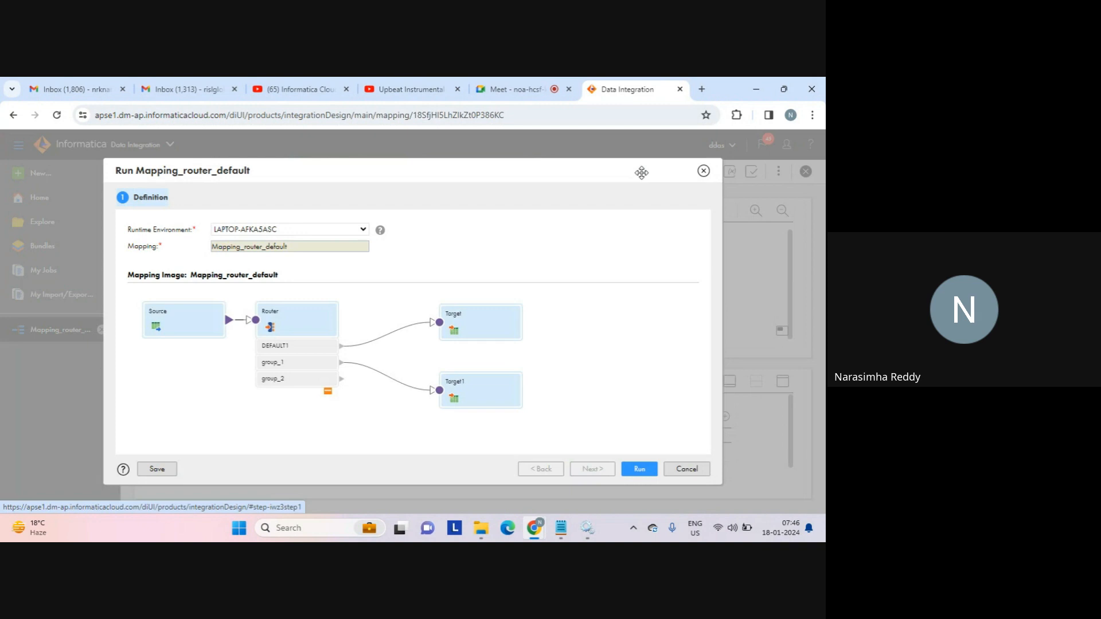
click(637, 470)
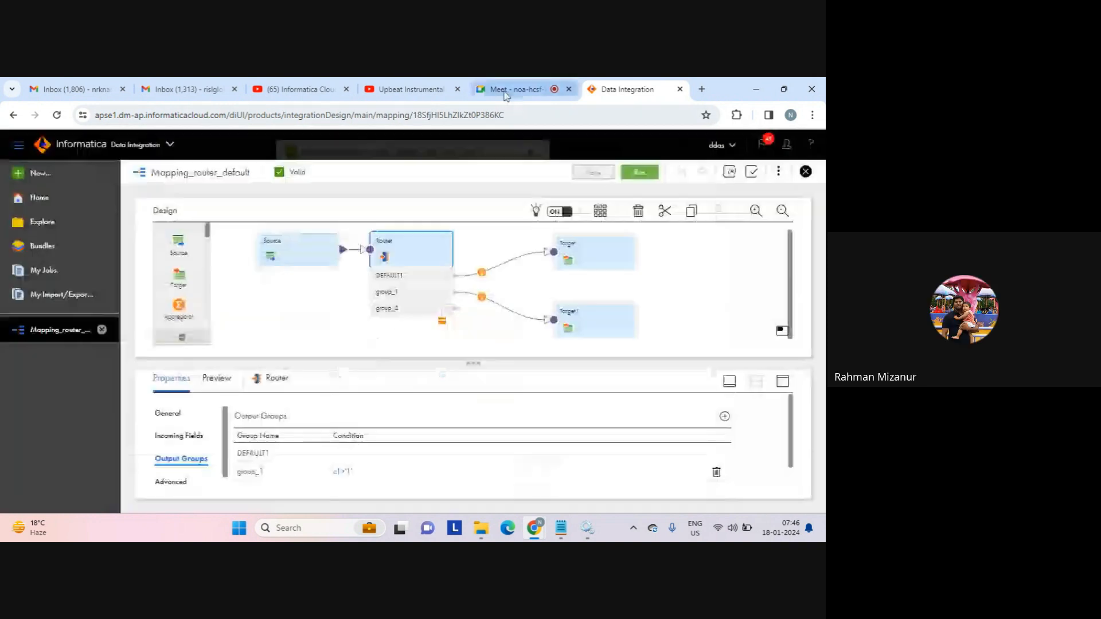
click(506, 92)
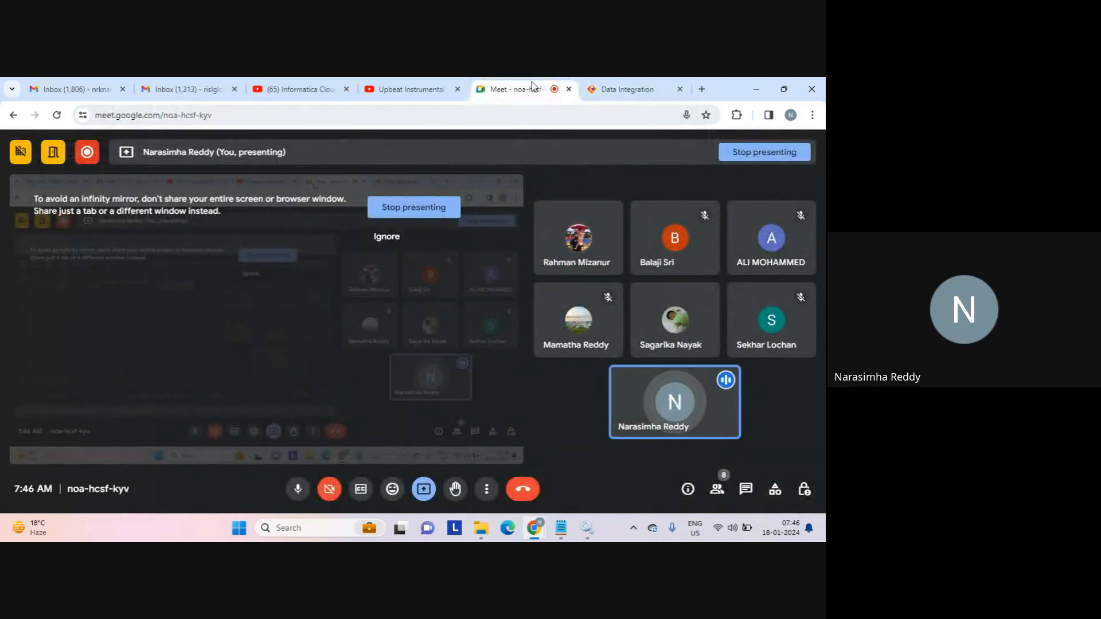
Back in Mapping_router_default, select Target1 and glance at the target output folder in Explorer.
click(625, 89)
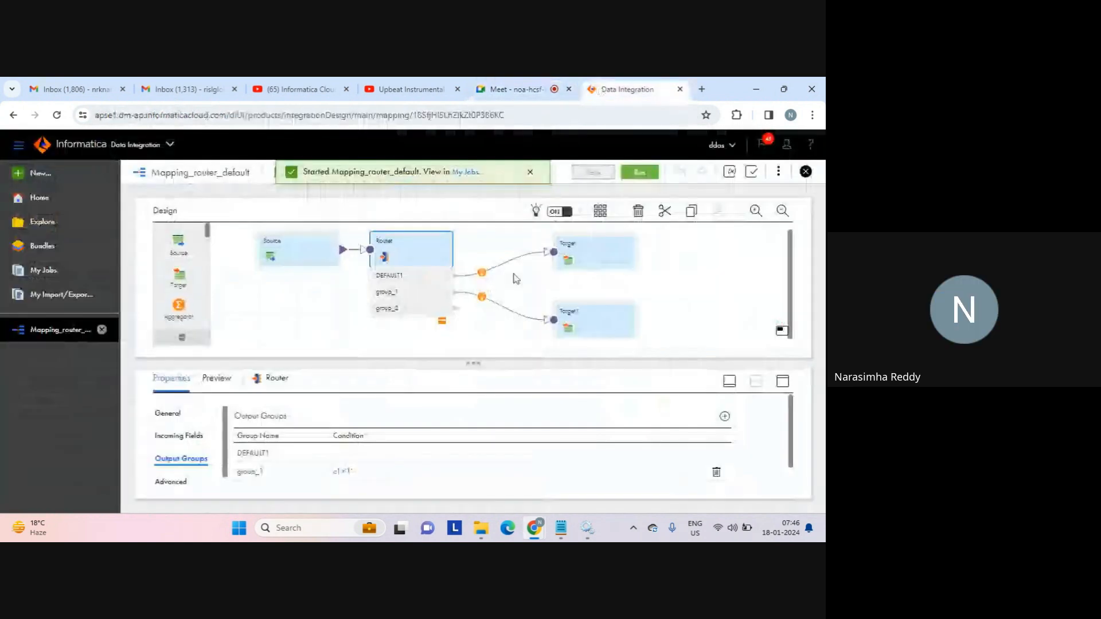
click(596, 298)
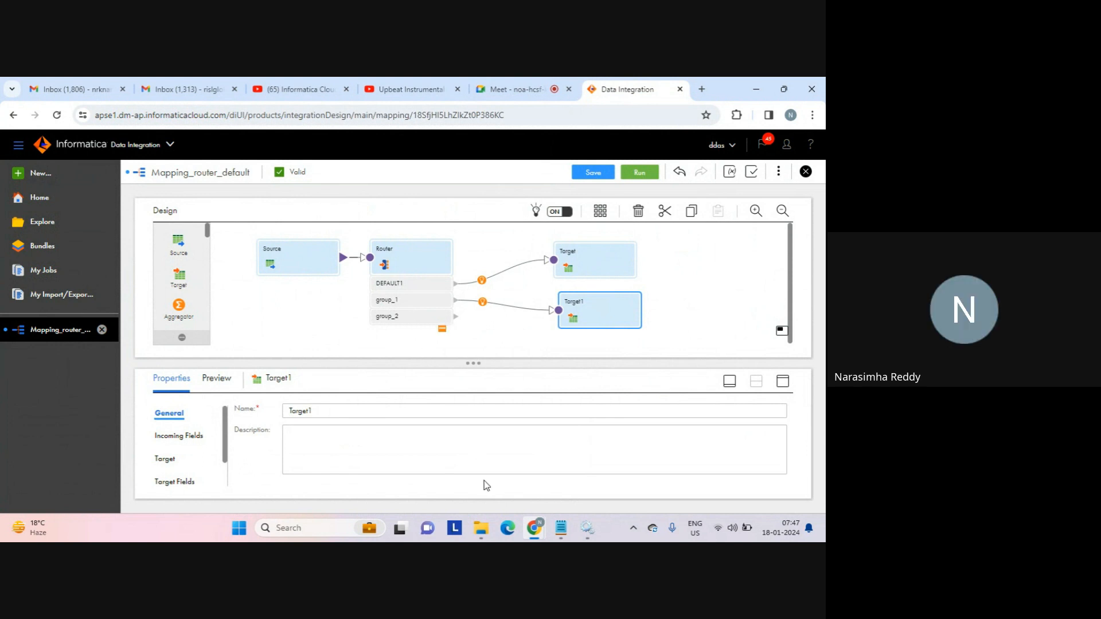
mouse_move(481, 528)
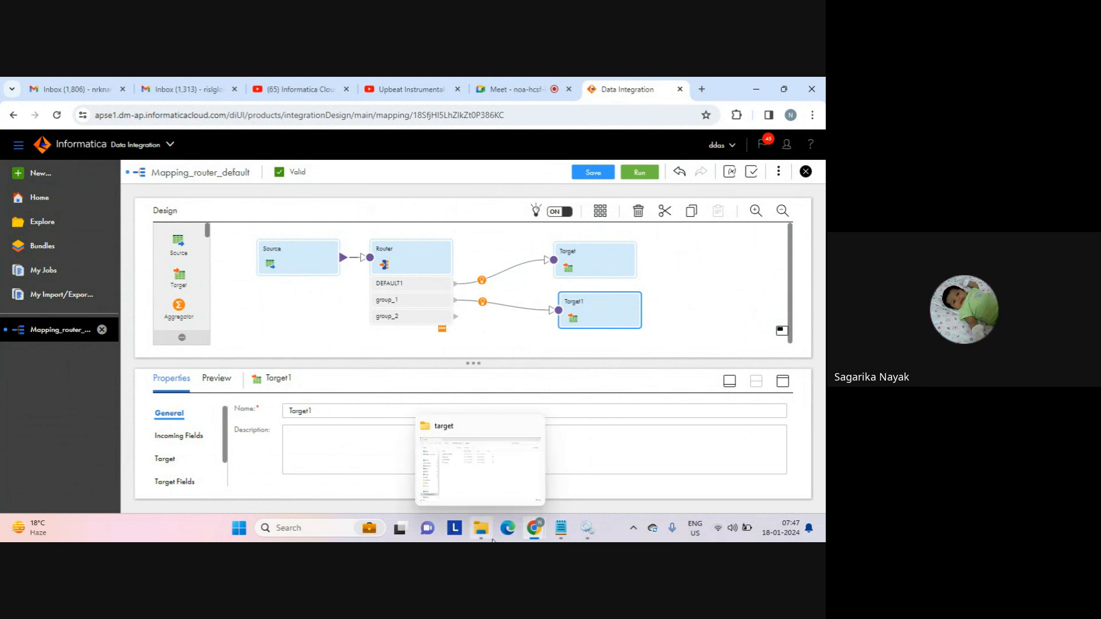
click(503, 485)
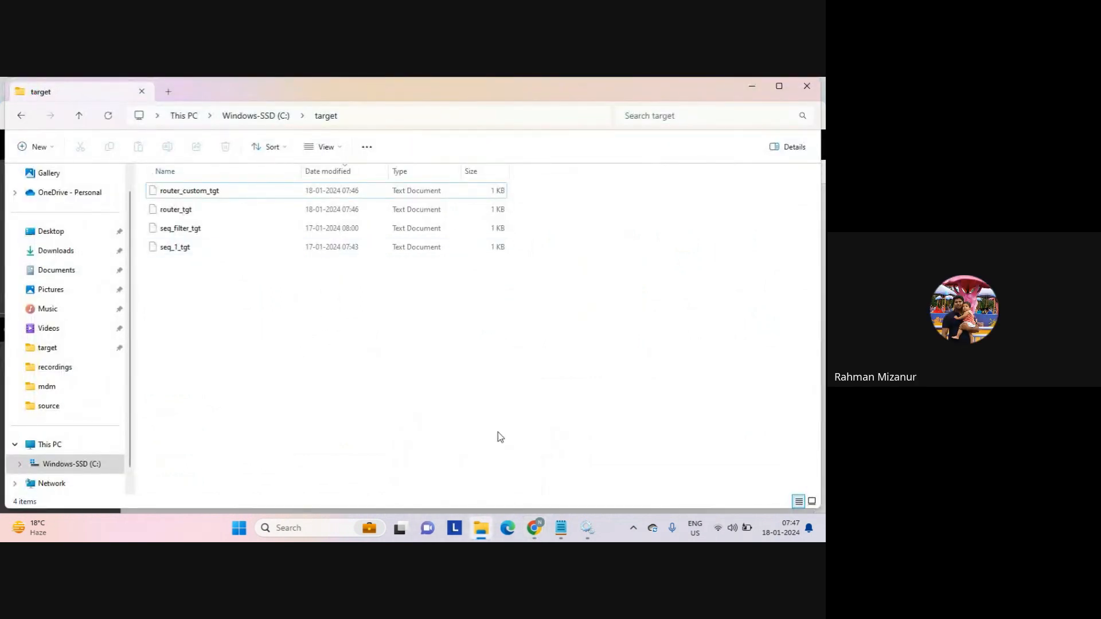
mouse_move(534, 527)
click(499, 476)
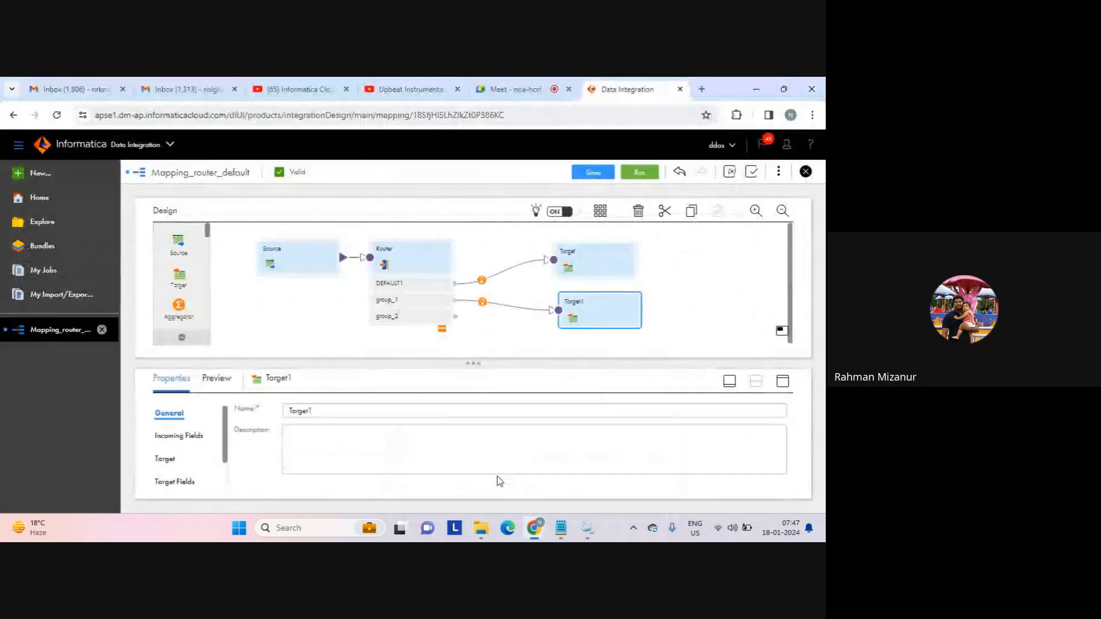
Save Mapping_router_default and launch another run on LAPTOP-AFKA5ASC.
click(591, 172)
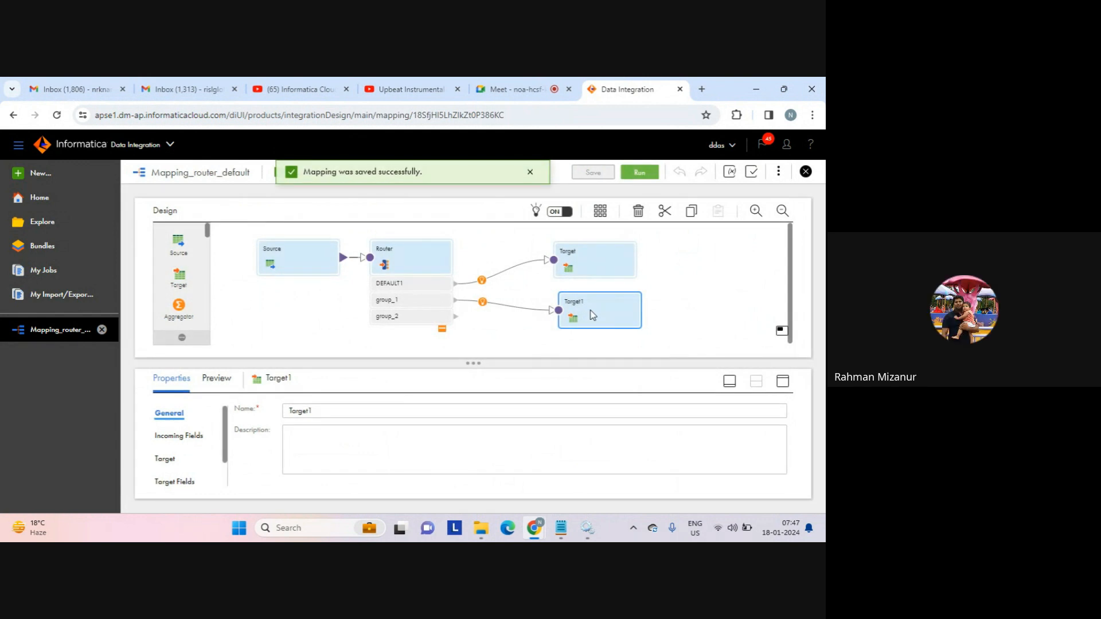
click(530, 172)
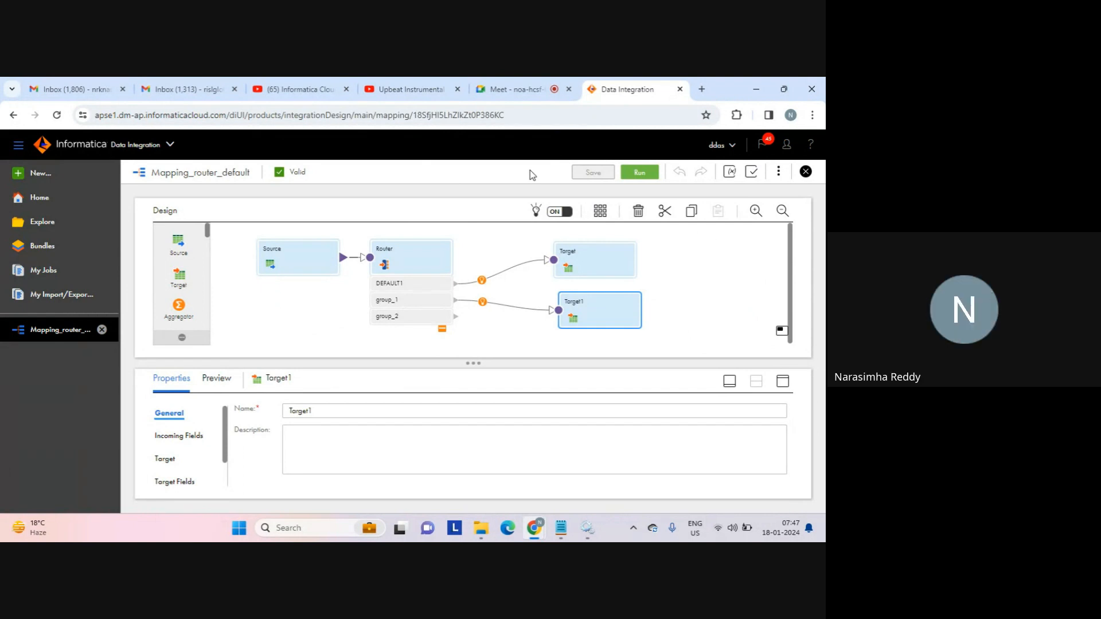
click(638, 172)
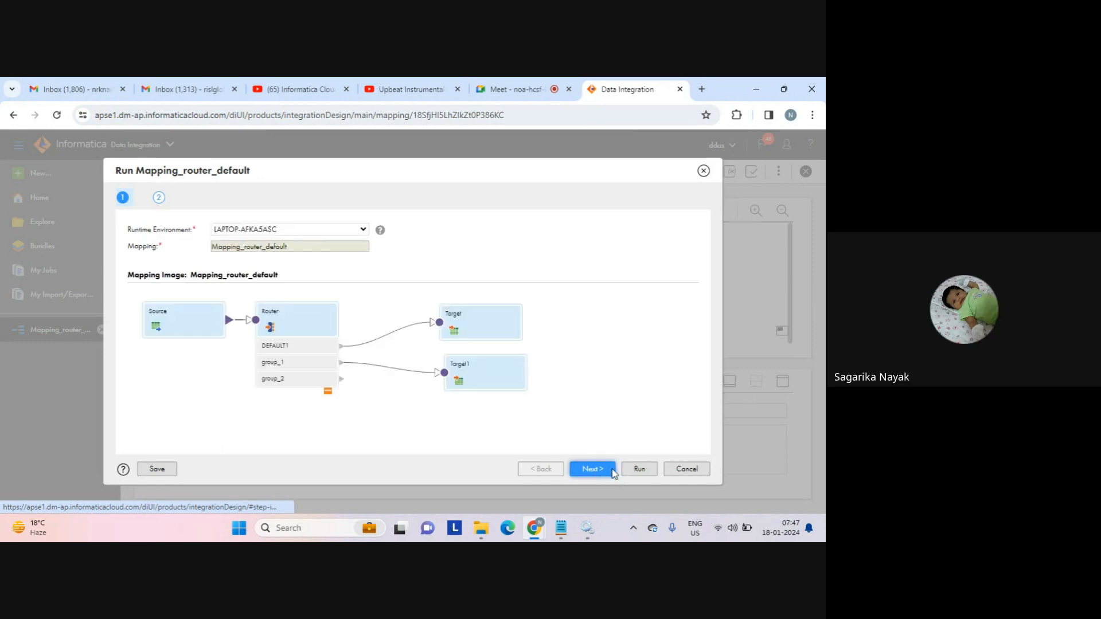
click(638, 470)
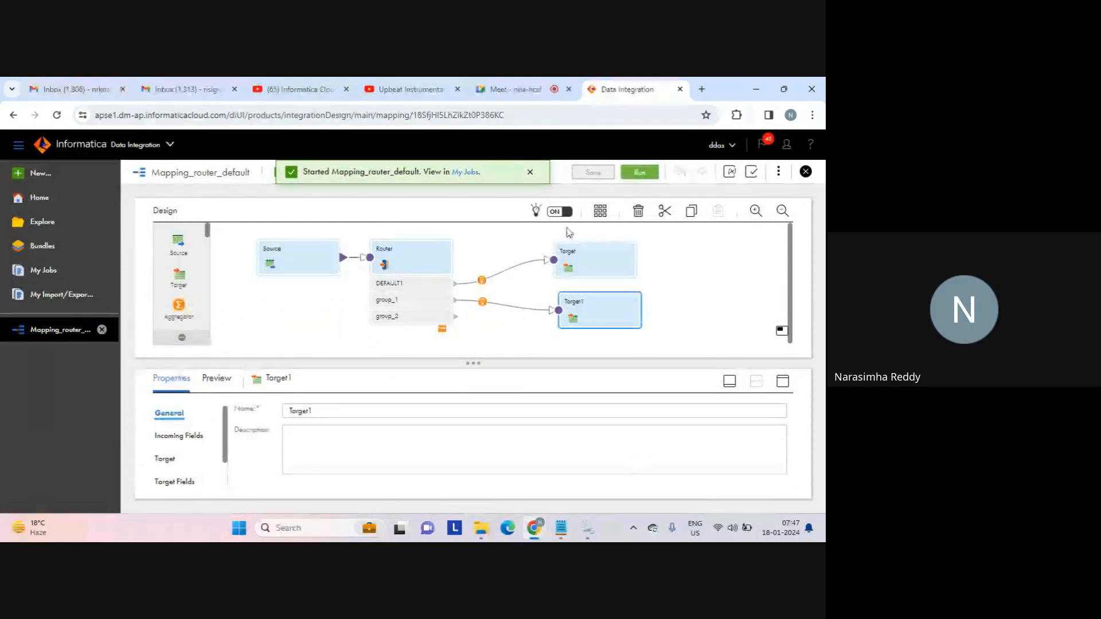
Confirm in My Jobs that Mapping_router_default-4 succeeded with 6 rows, then bring up the target folder.
click(469, 178)
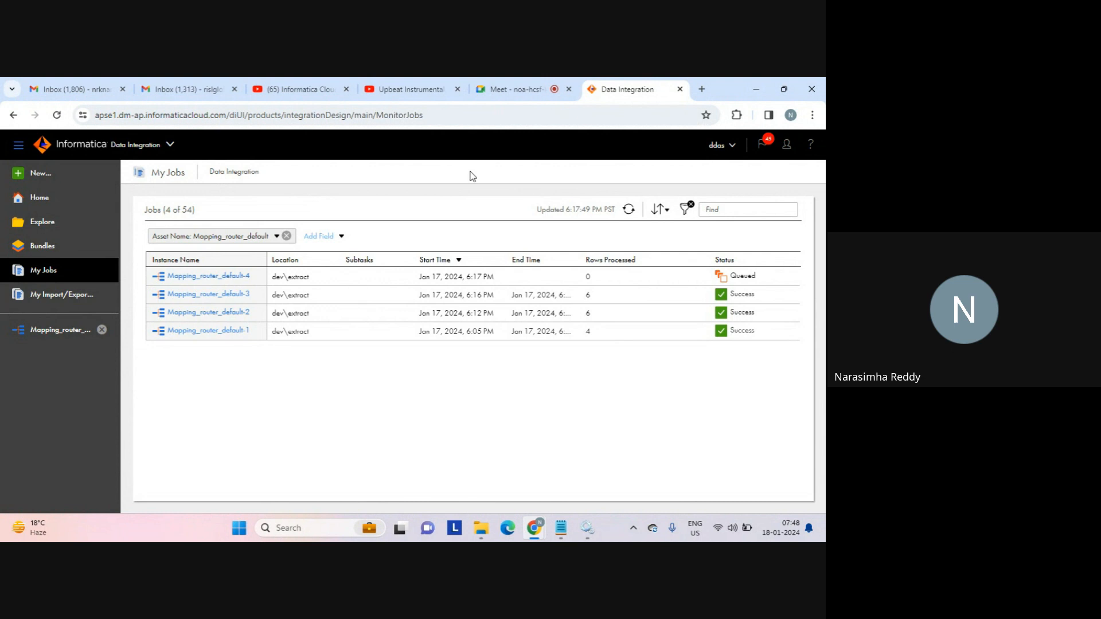
click(628, 209)
click(481, 529)
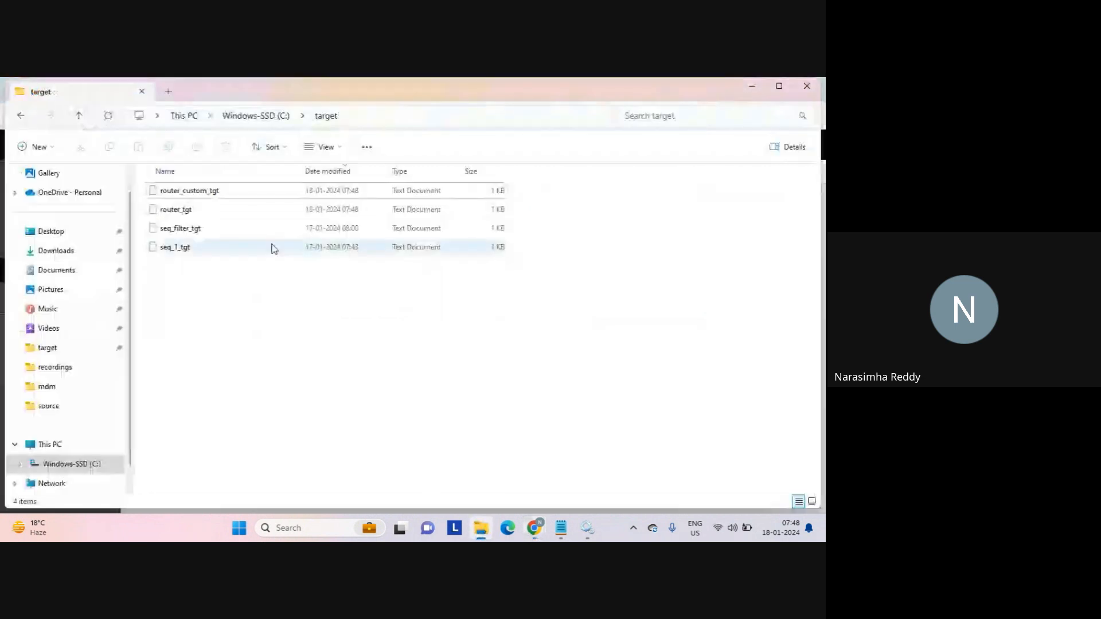
Inspect the contents of the router_custom_tgt output file.
double_click(211, 198)
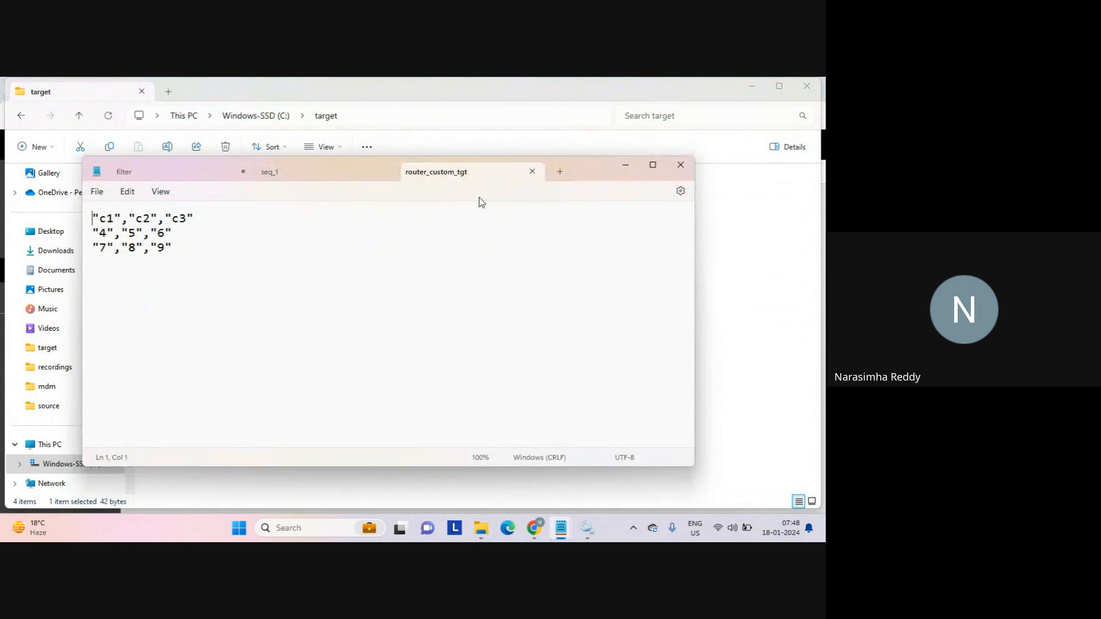
click(532, 171)
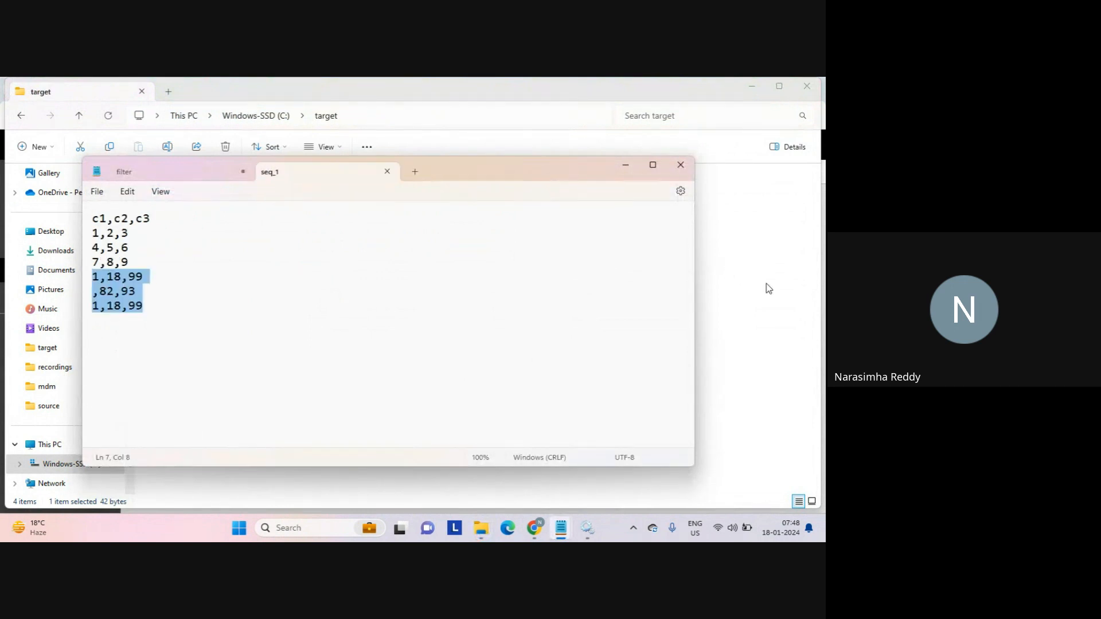
click(768, 287)
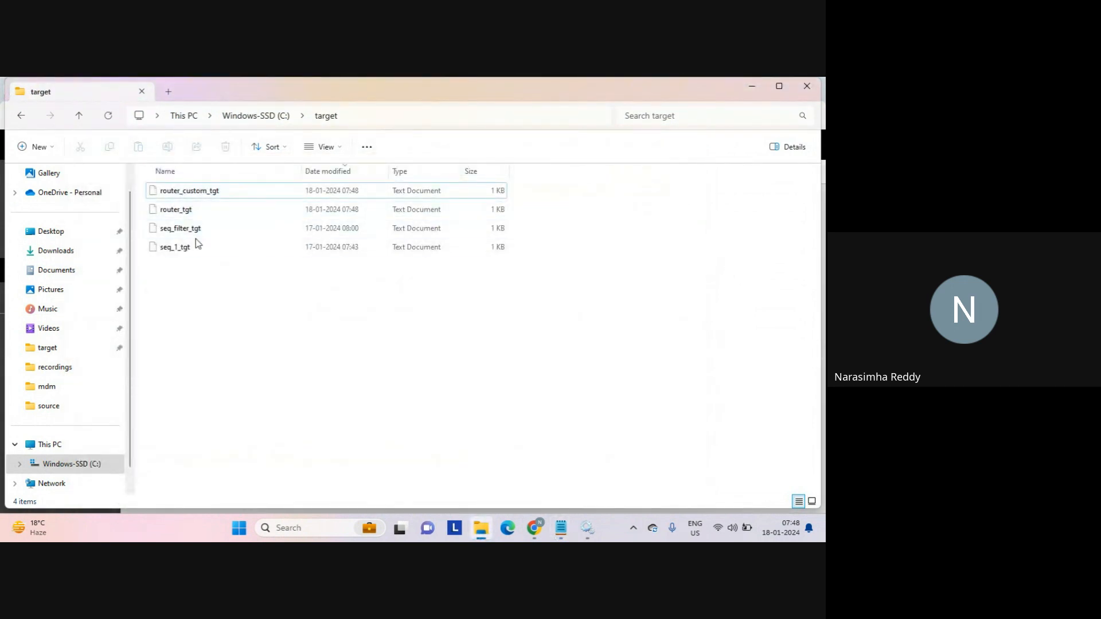
Check router_tgt's rows, then return to the Informatica My Jobs page.
double_click(179, 211)
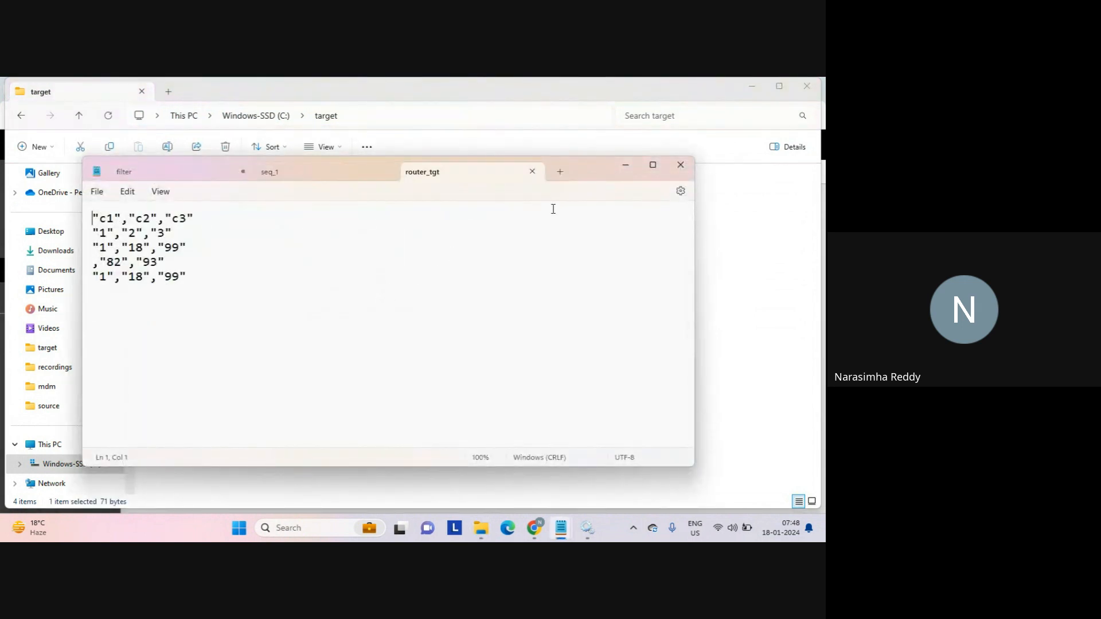
click(531, 172)
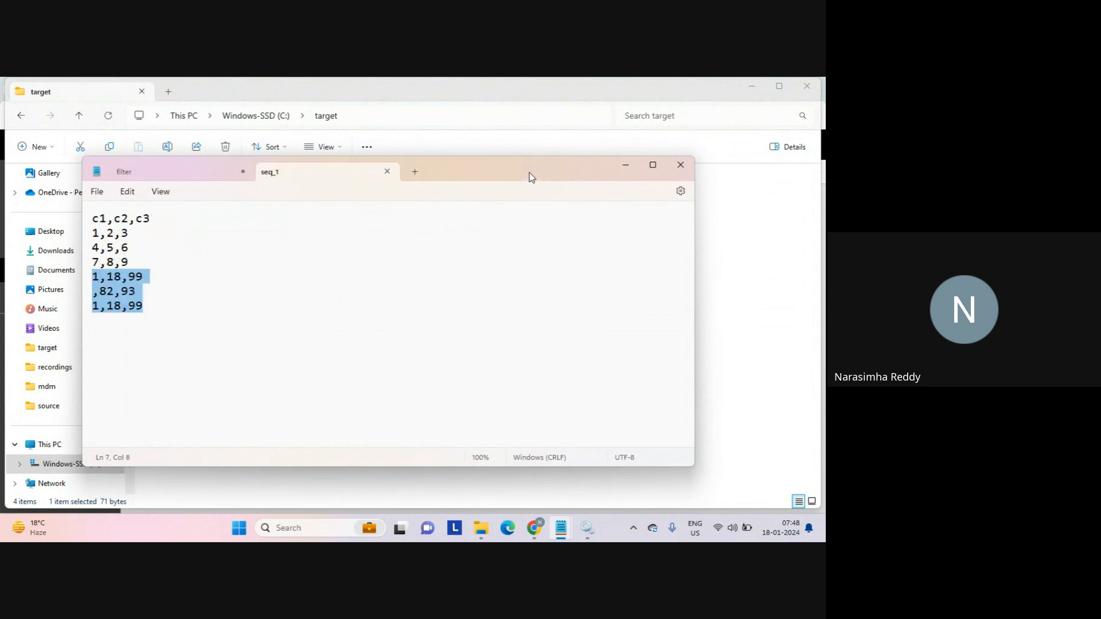
click(728, 255)
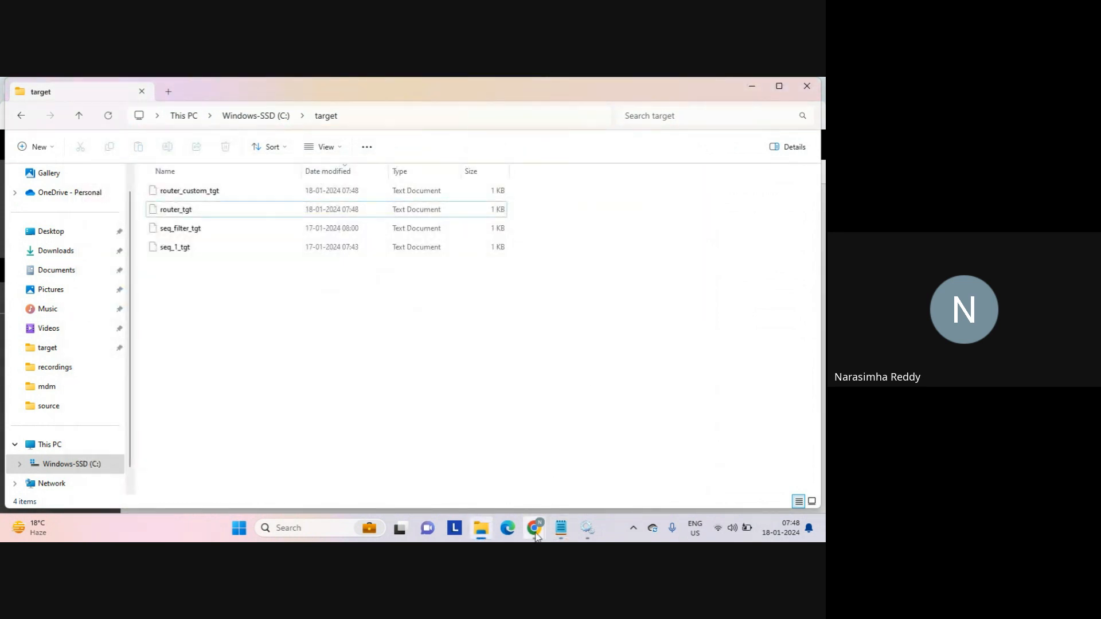
mouse_move(535, 533)
click(498, 491)
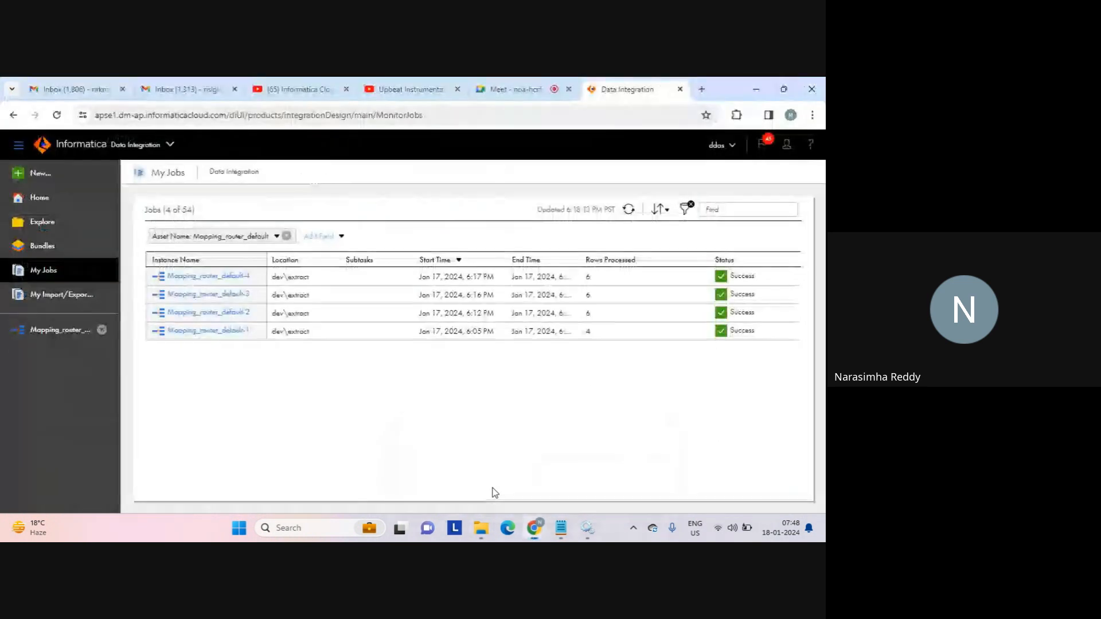
Reopen Mapping_router_default and review Target1's output file settings.
click(48, 336)
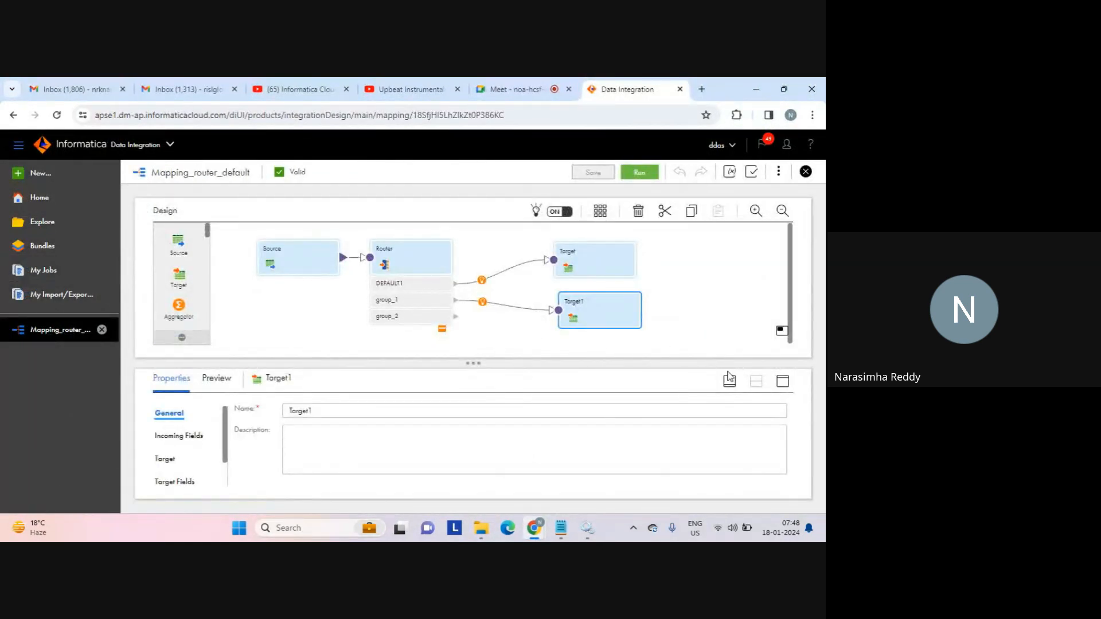
click(783, 381)
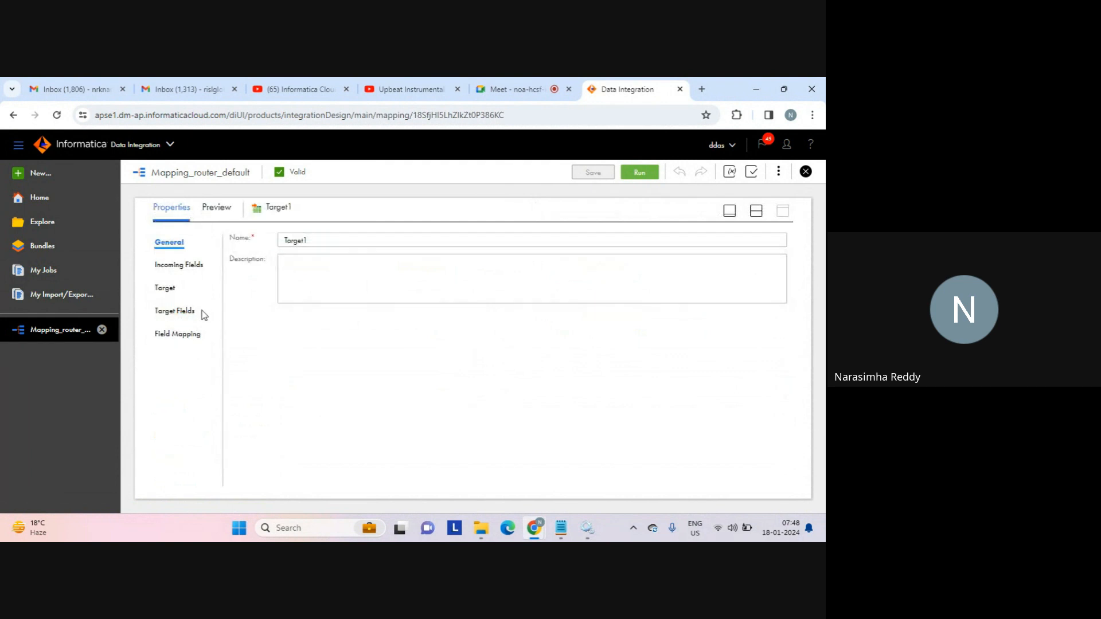
click(166, 290)
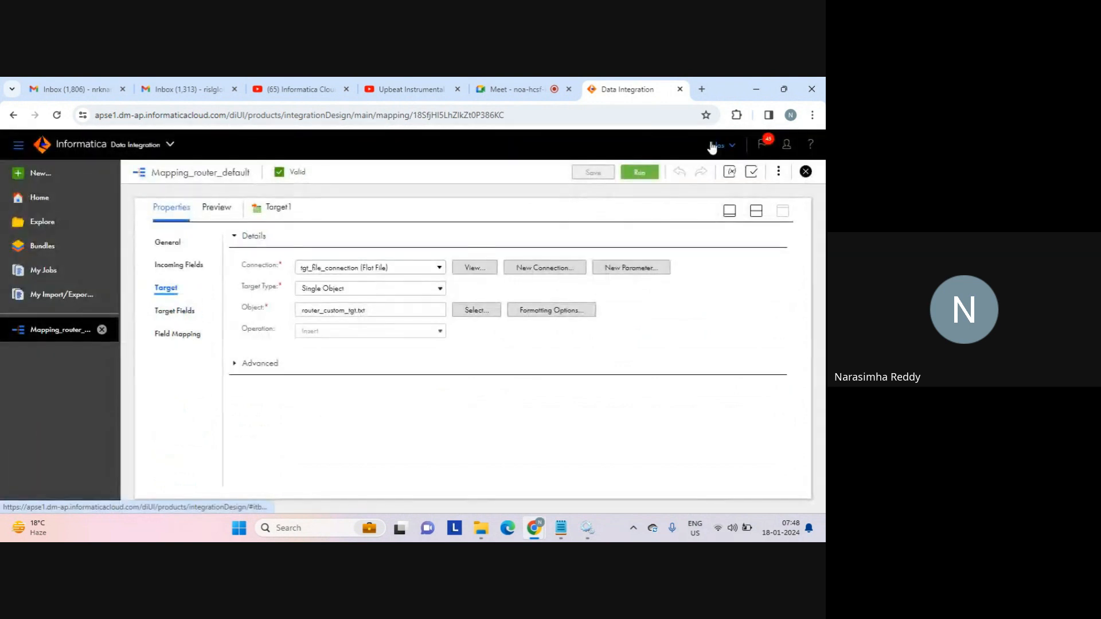
click(754, 210)
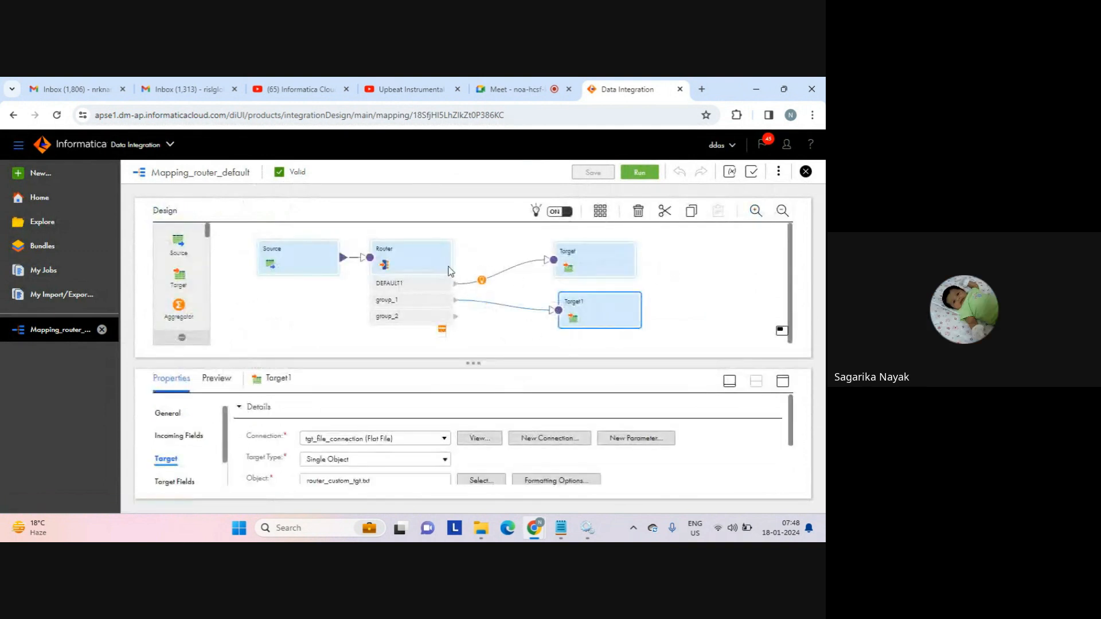
Review the Router's DEFAULT1, group_1 and group_2 output group conditions.
click(427, 264)
click(783, 382)
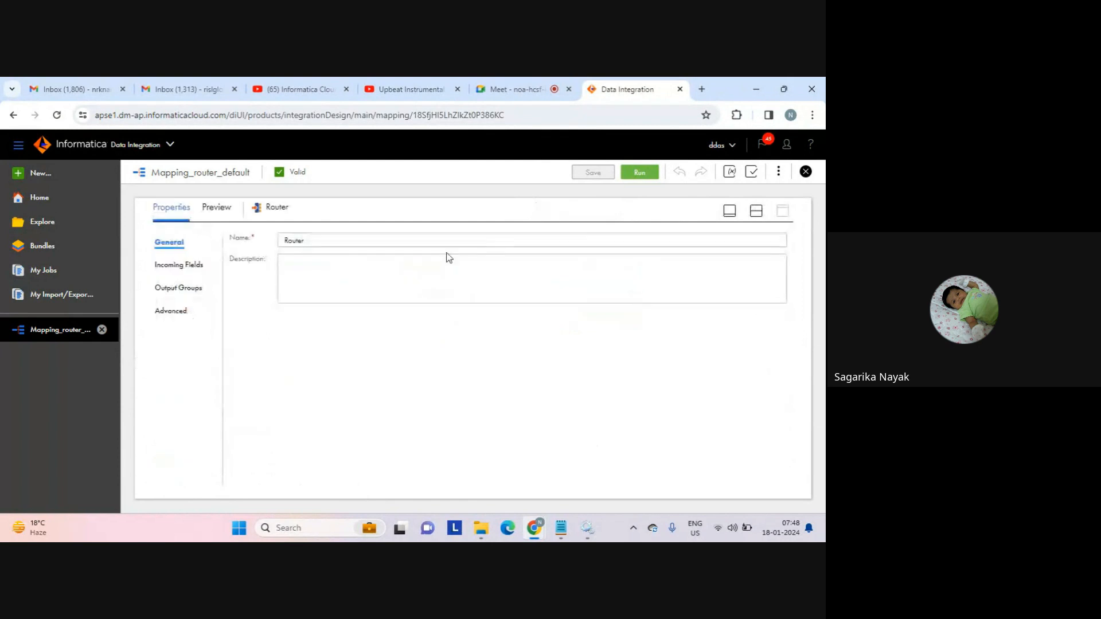
click(178, 286)
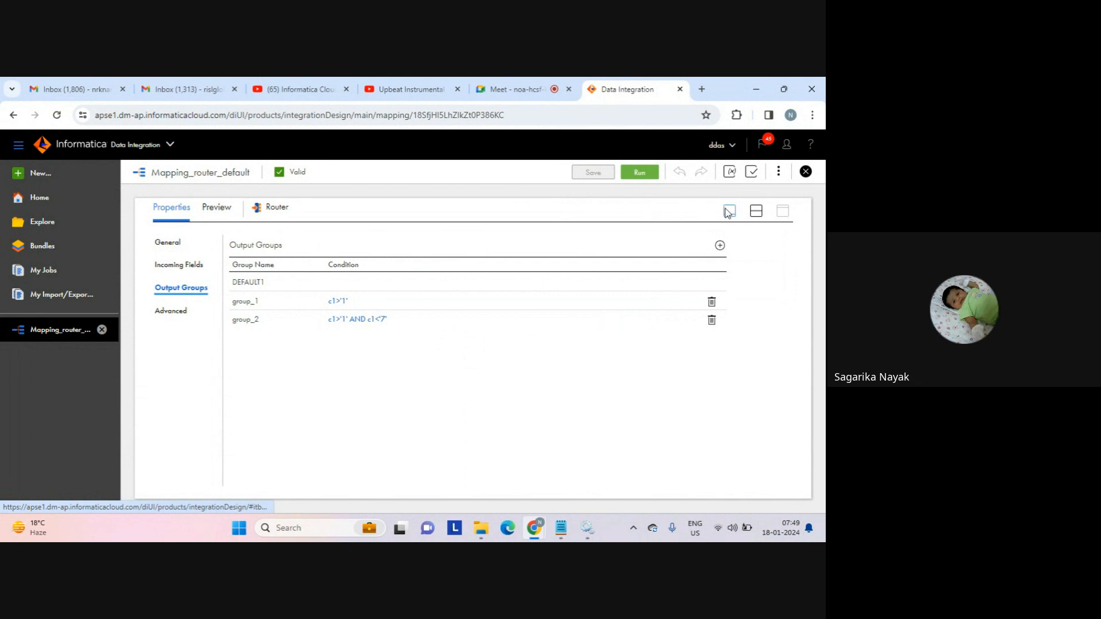
click(756, 212)
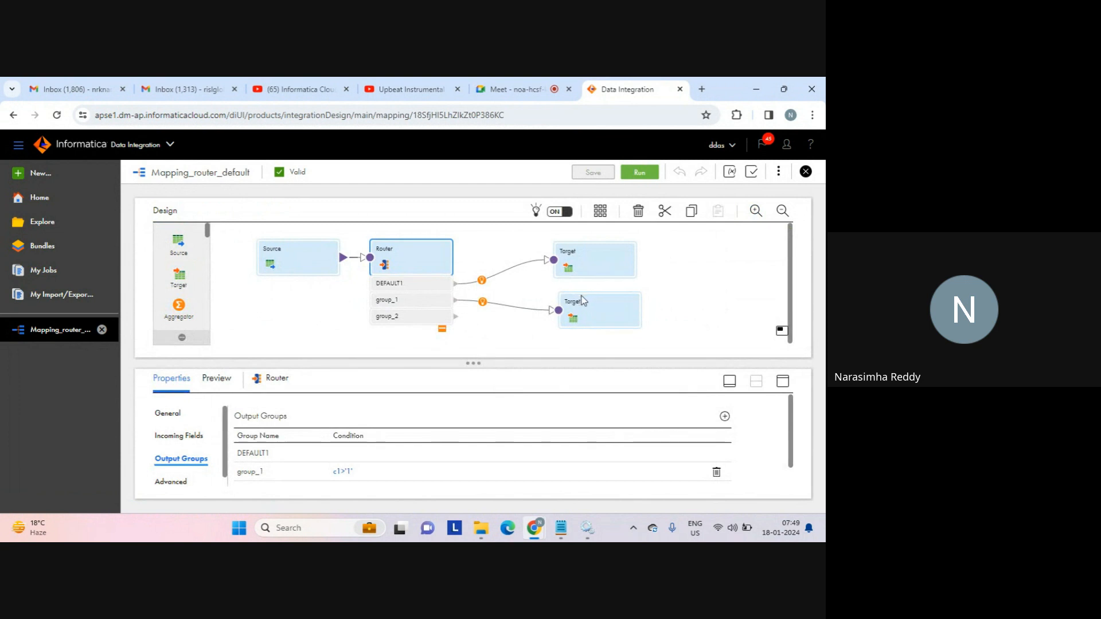
Place a new Target2 below Target1 and connect the Router's group_2 output to it.
drag(597, 305, 603, 300)
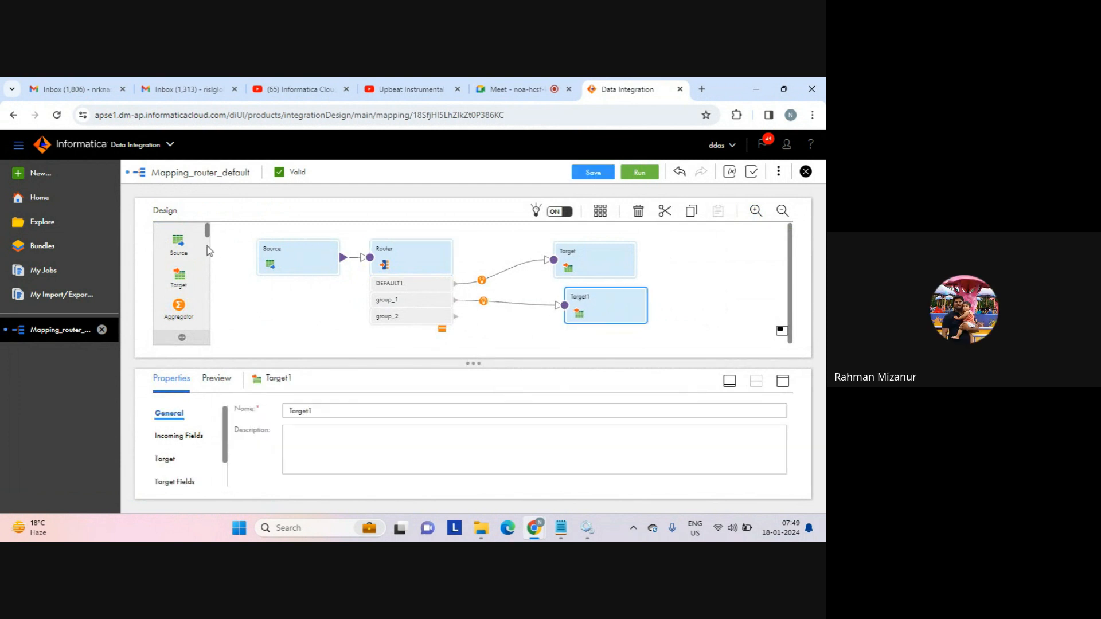
drag(179, 276, 554, 331)
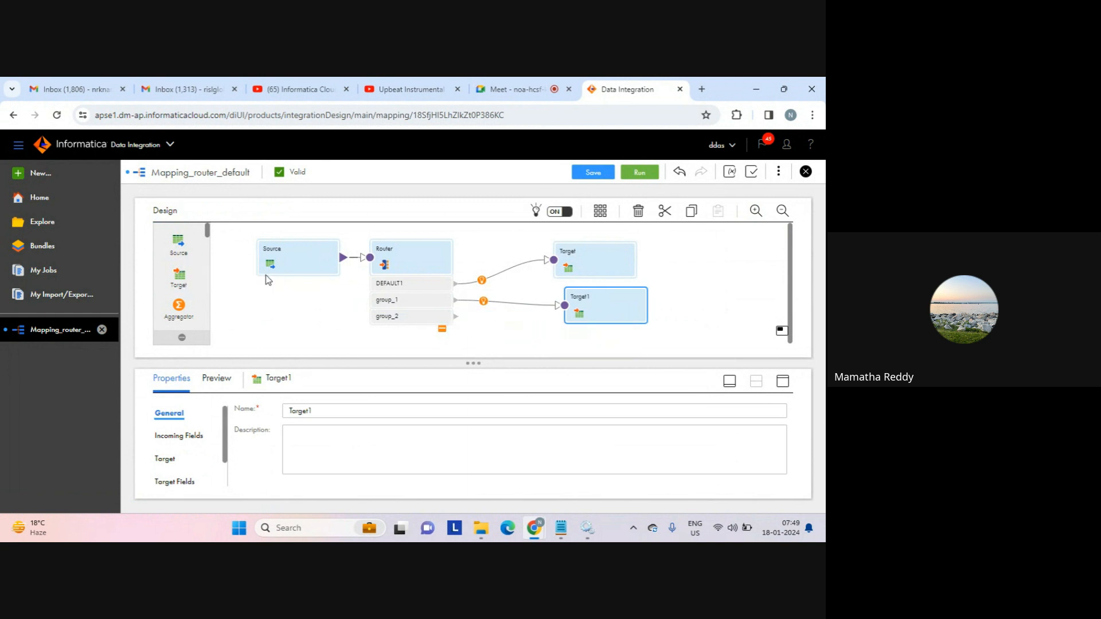
drag(179, 276, 544, 333)
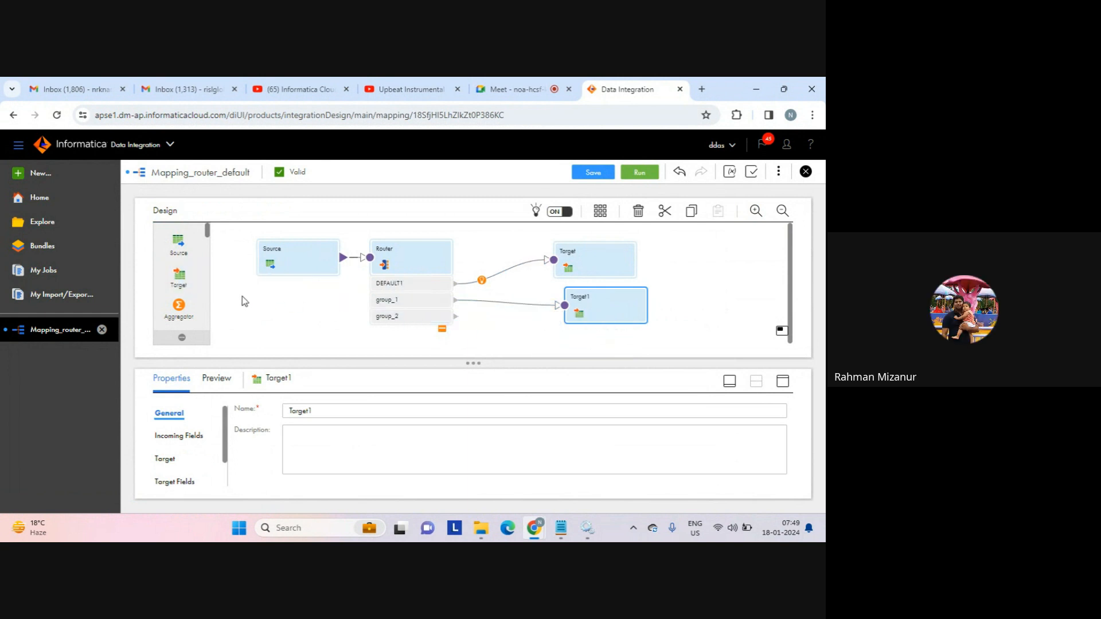
drag(179, 275, 590, 342)
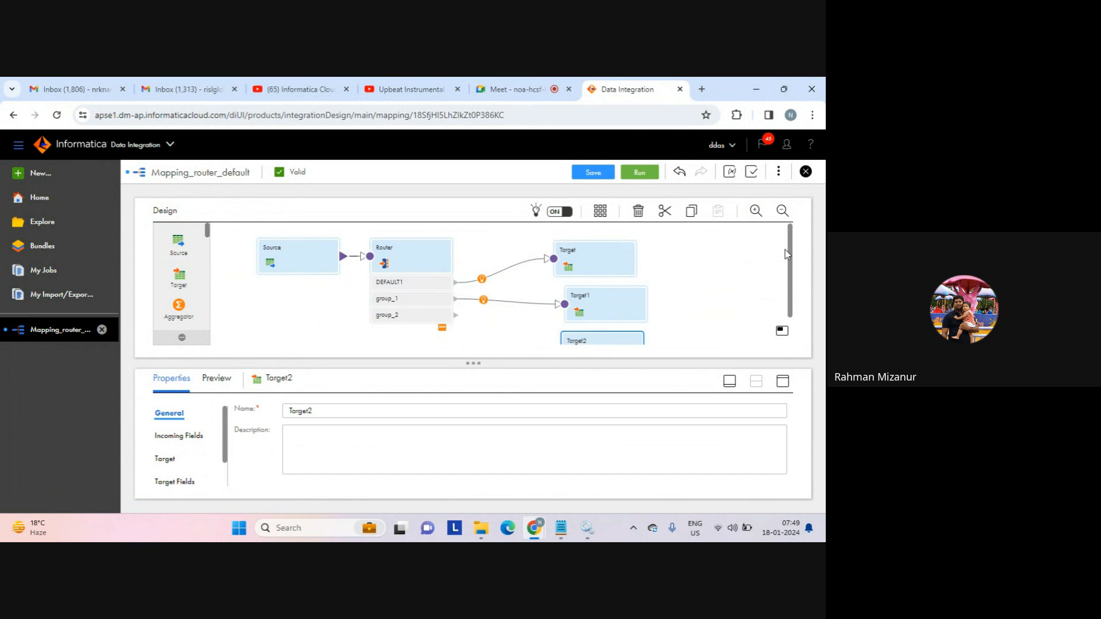
drag(792, 264, 793, 294)
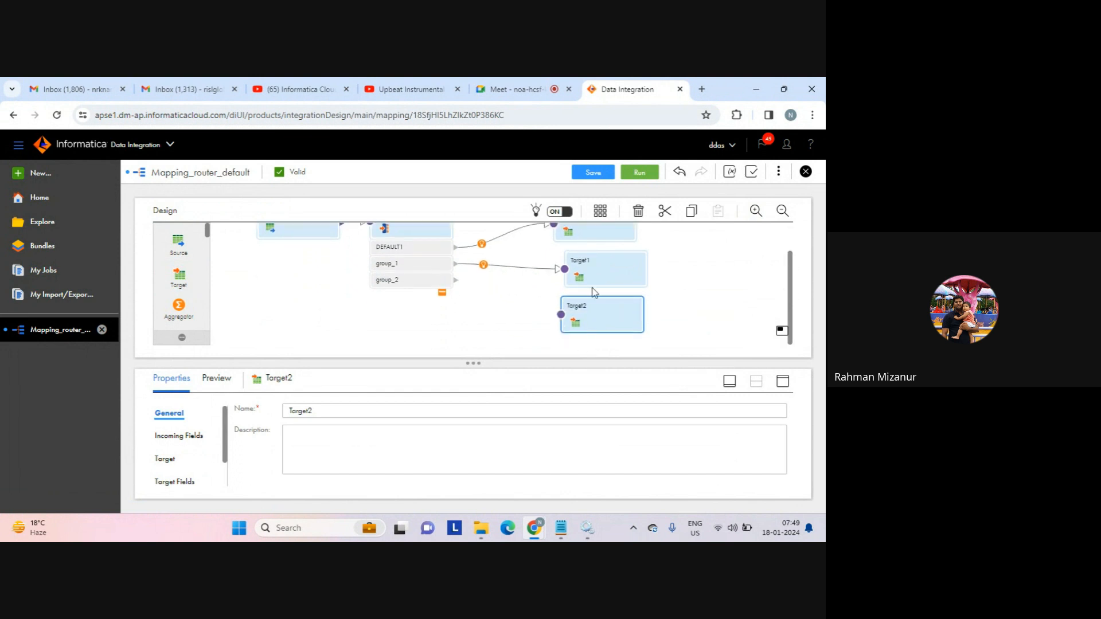
drag(455, 281, 559, 320)
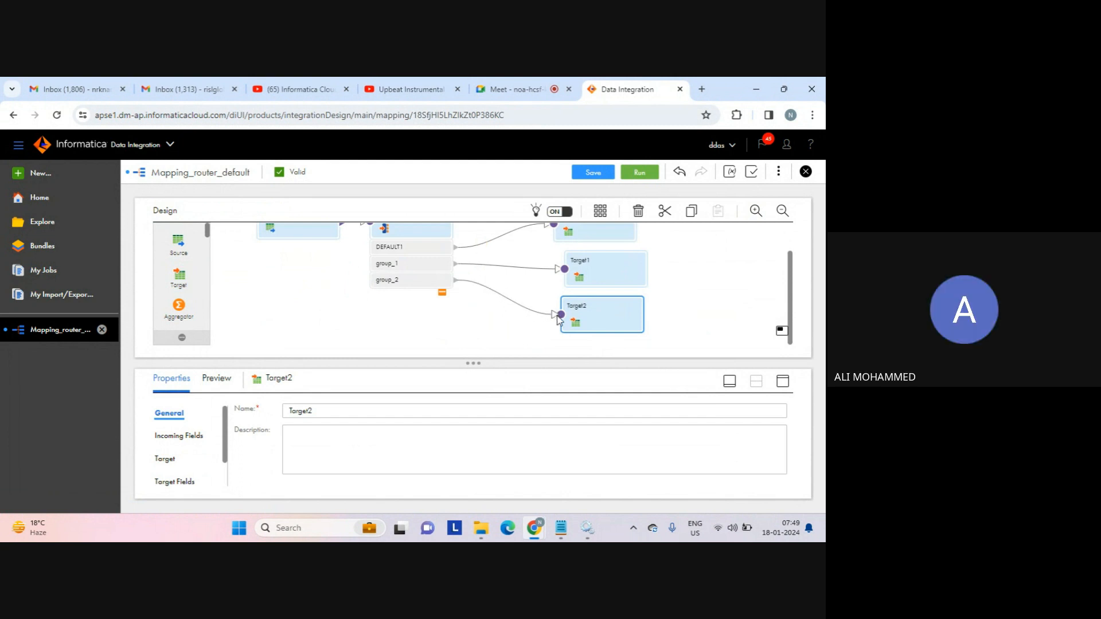
Point Target2 at tgt_file_connection with a runtime-created file named router_group2.
click(784, 382)
click(166, 288)
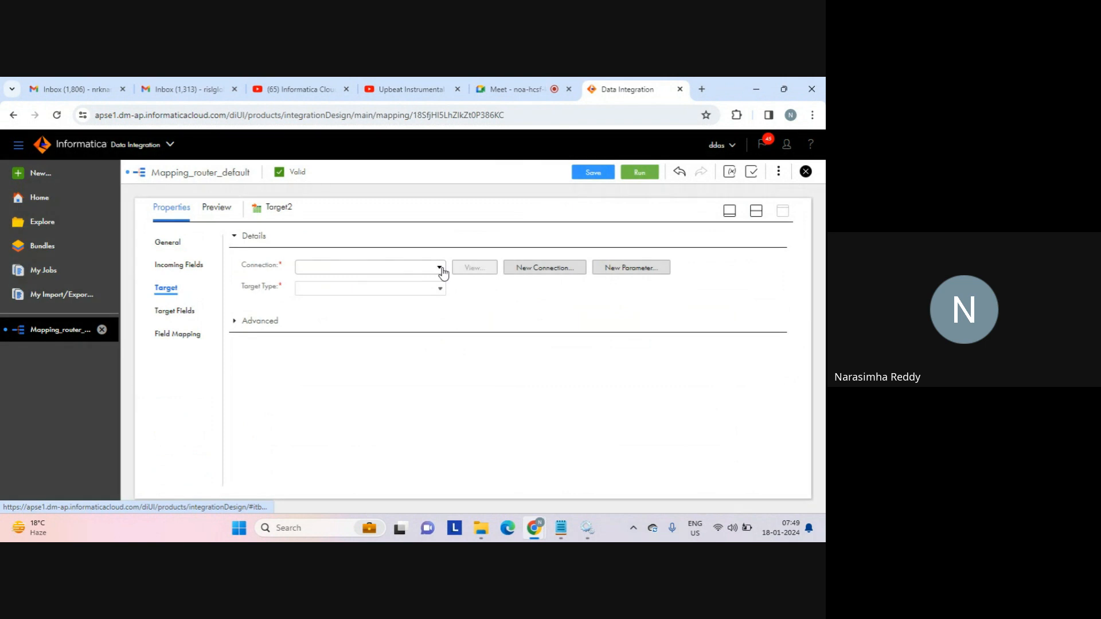
click(441, 269)
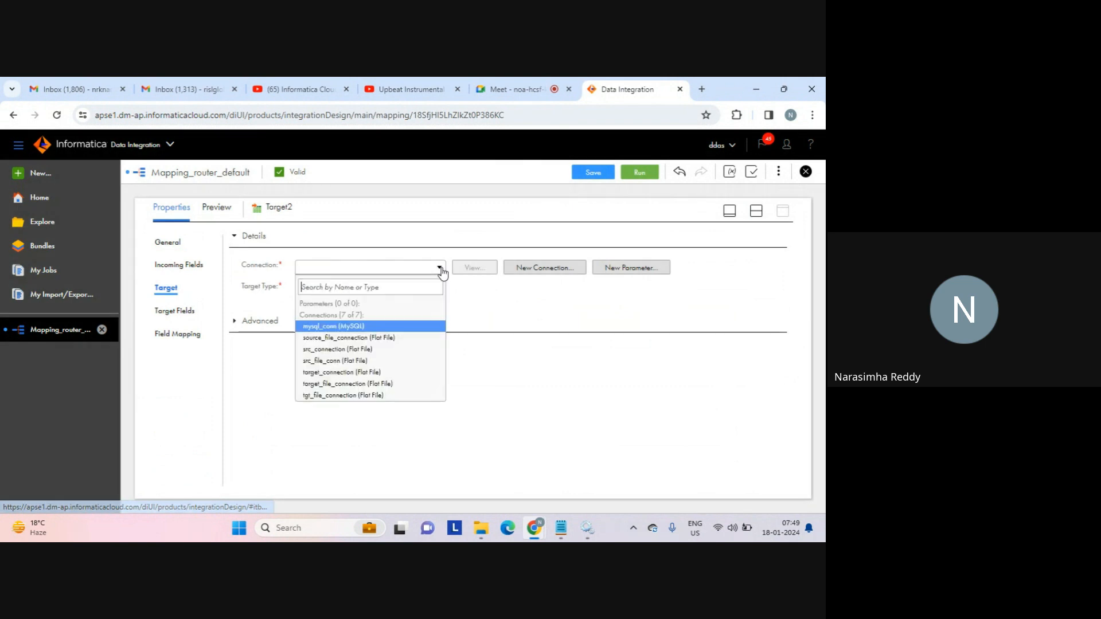
click(341, 395)
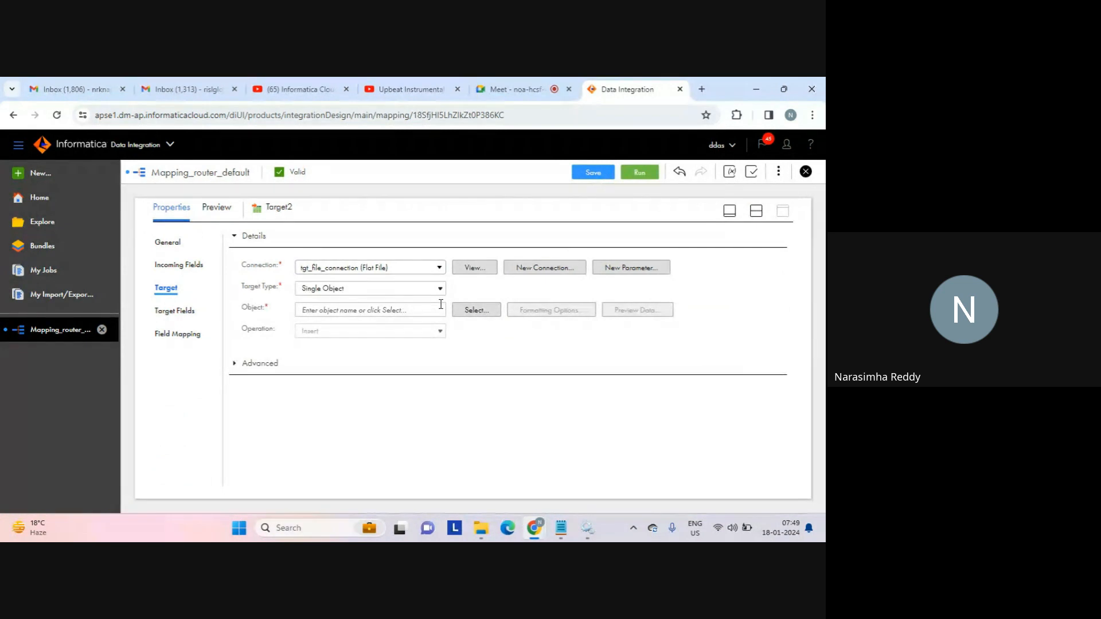
click(477, 311)
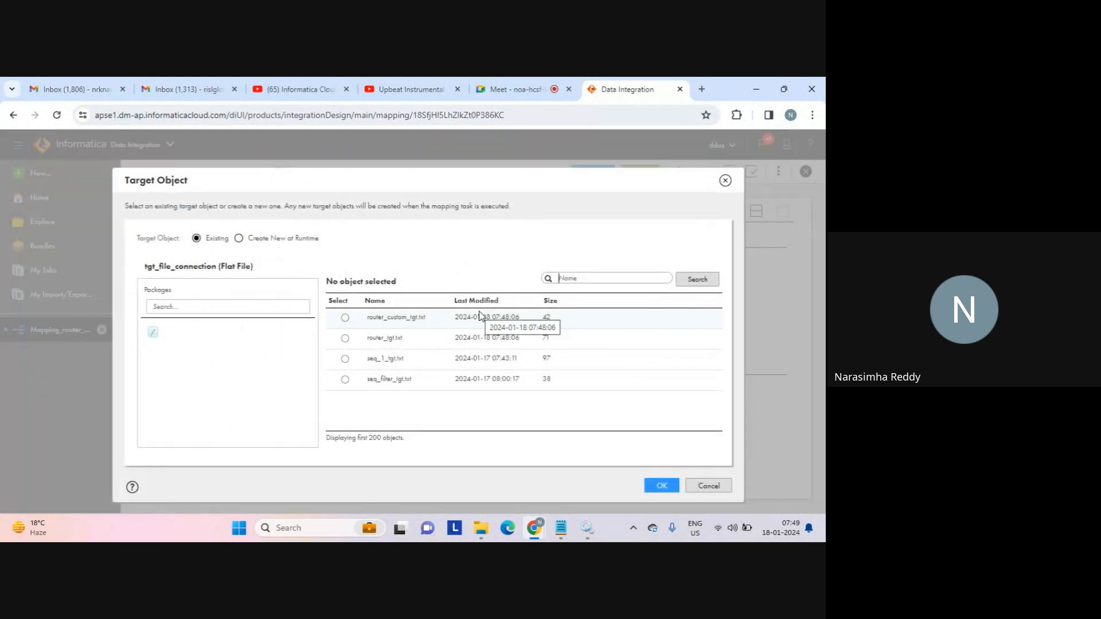
click(274, 238)
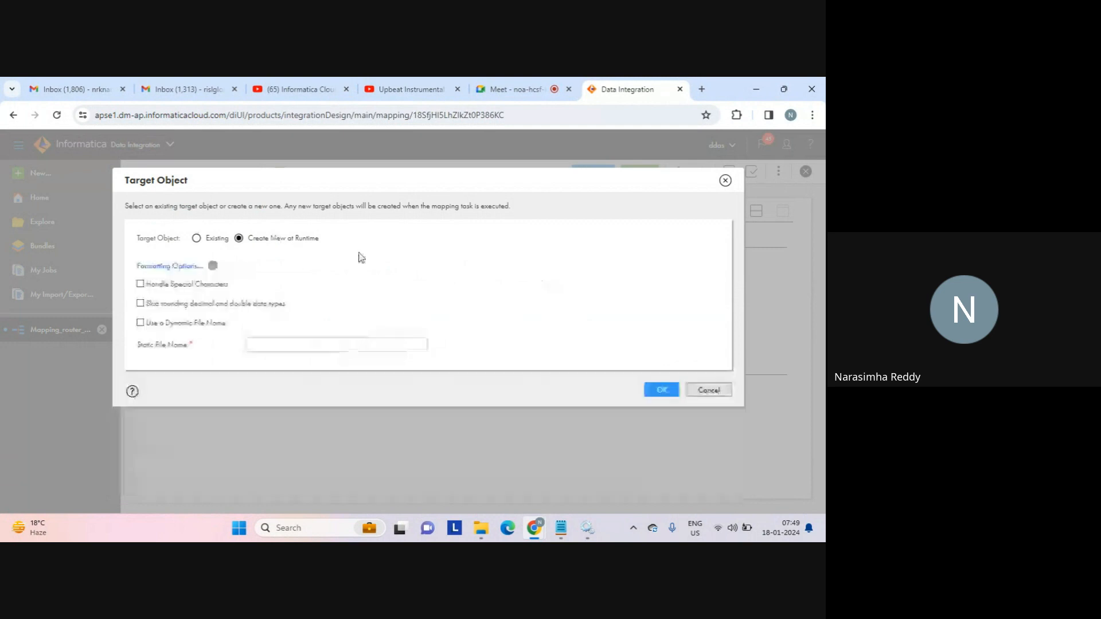
click(336, 345)
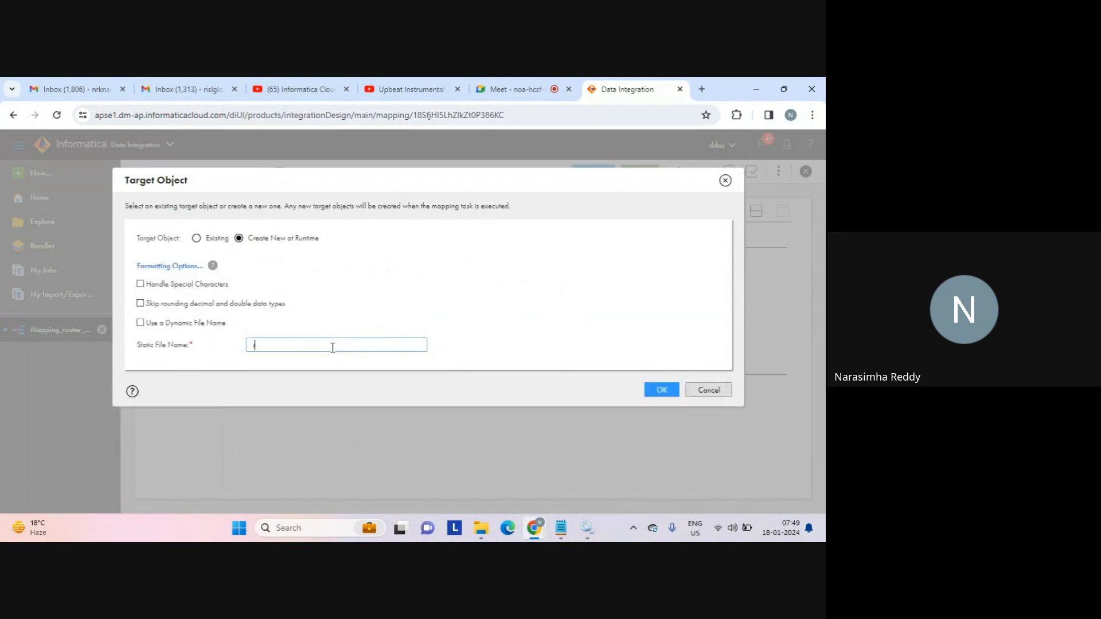
text(router_group2.txt)
click(659, 389)
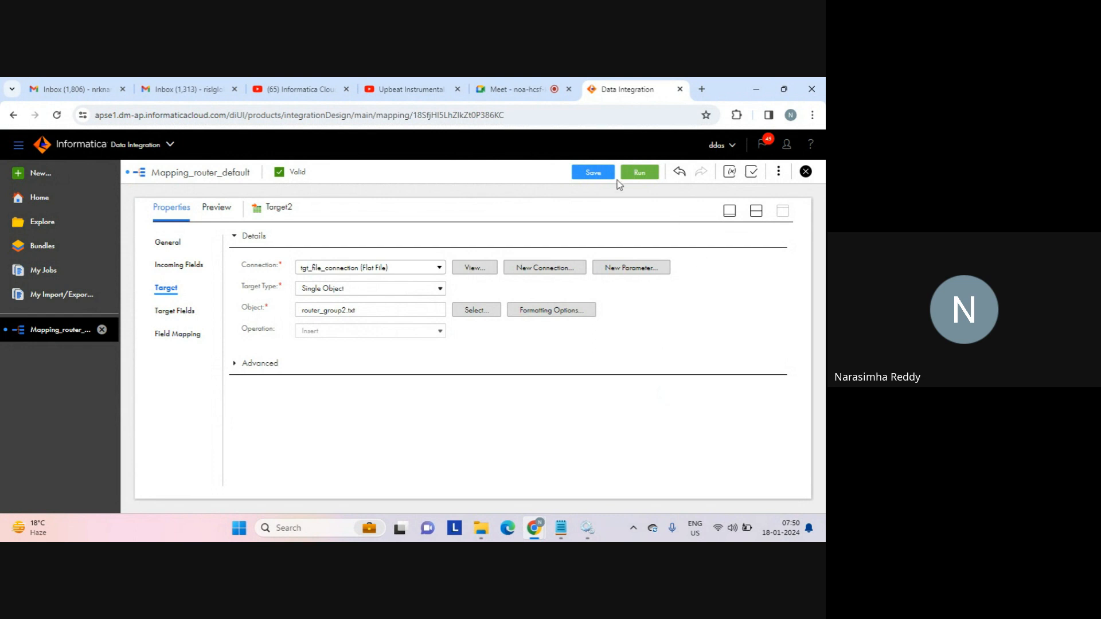
Save and run Mapping_router_default, then follow the Mapping_router_default-5 job in My Jobs.
click(592, 173)
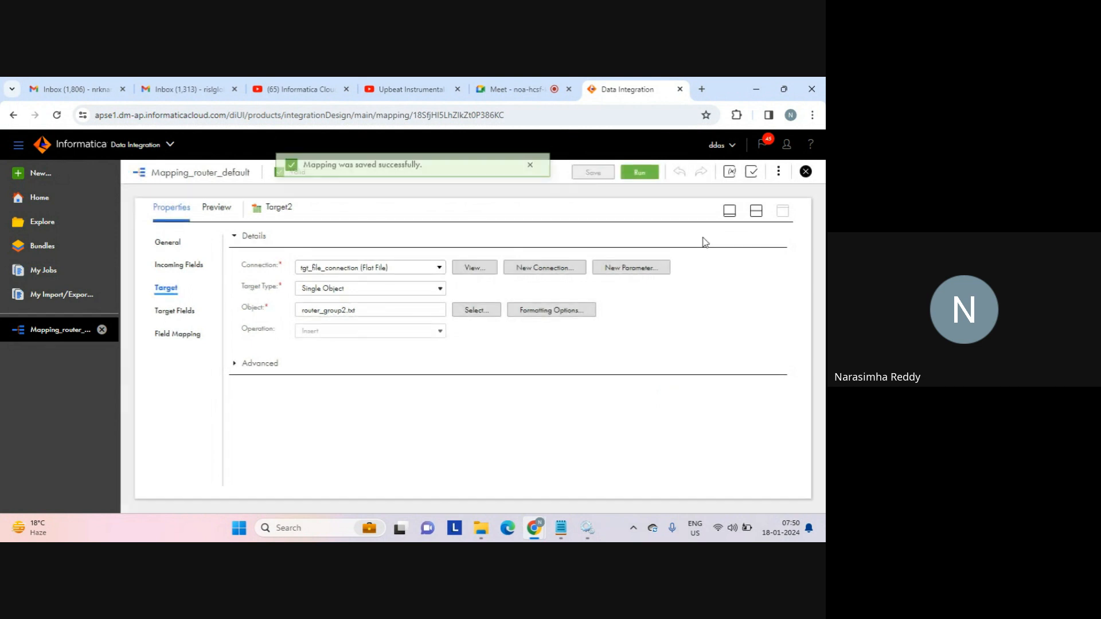
click(756, 210)
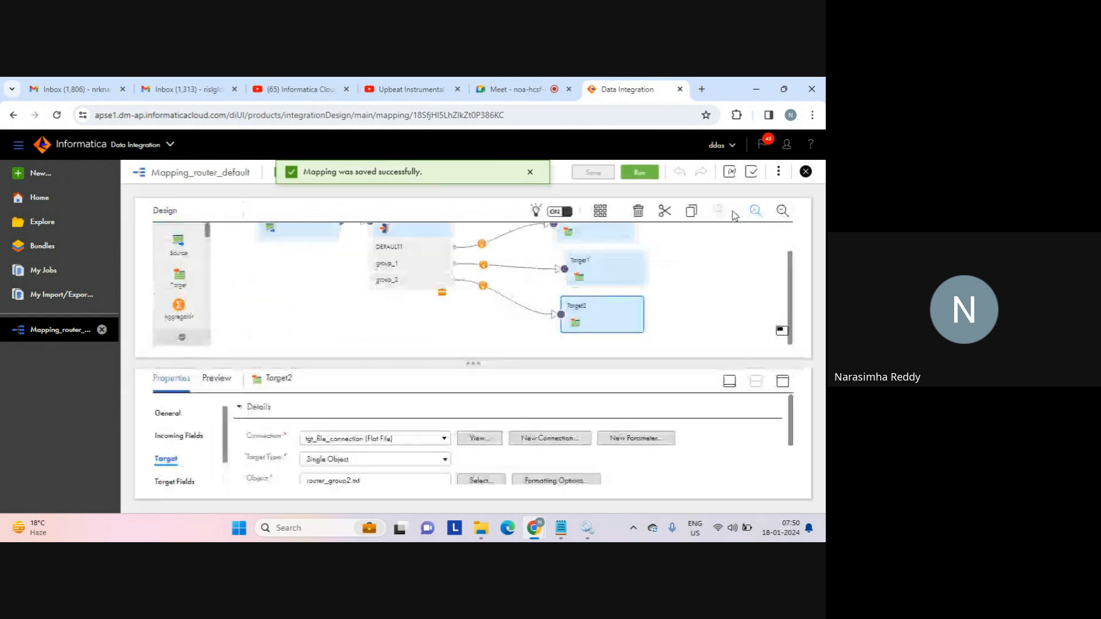
click(640, 172)
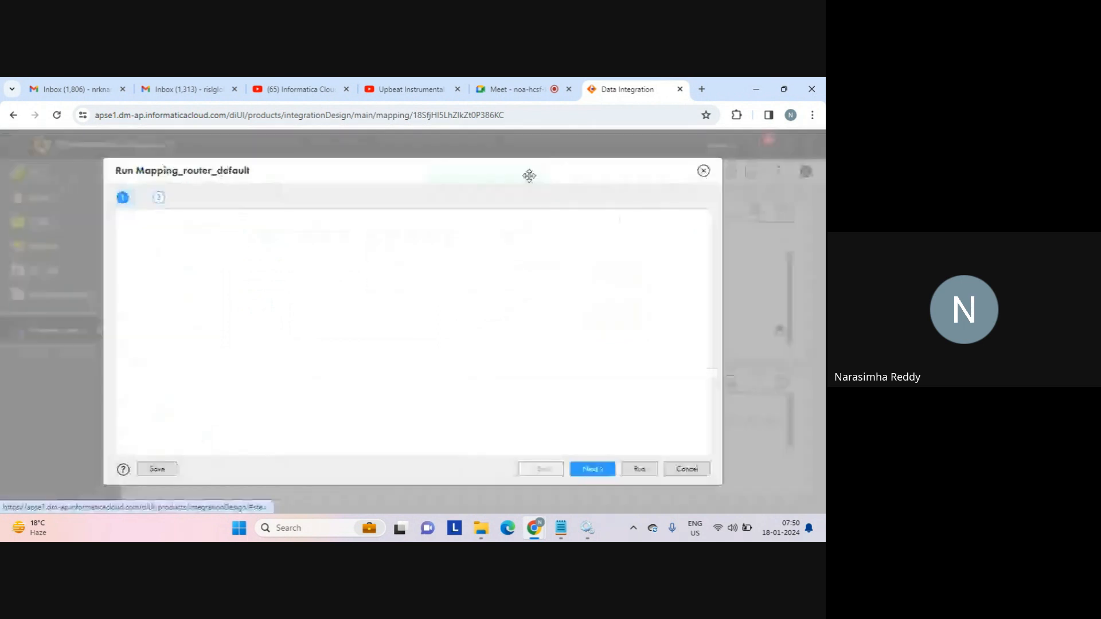
click(639, 470)
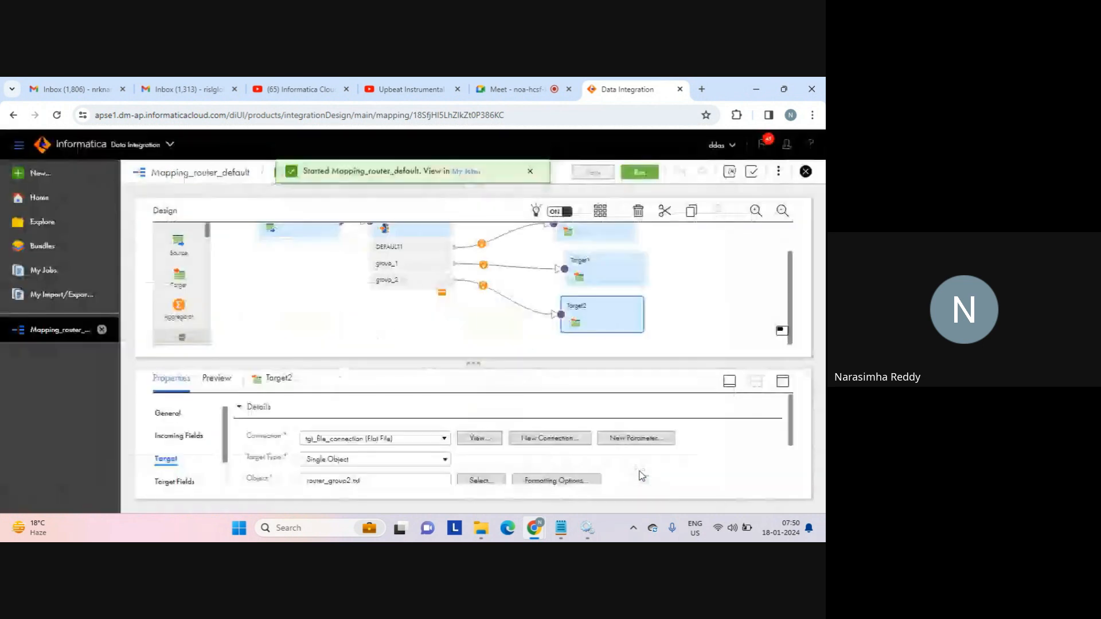
click(467, 172)
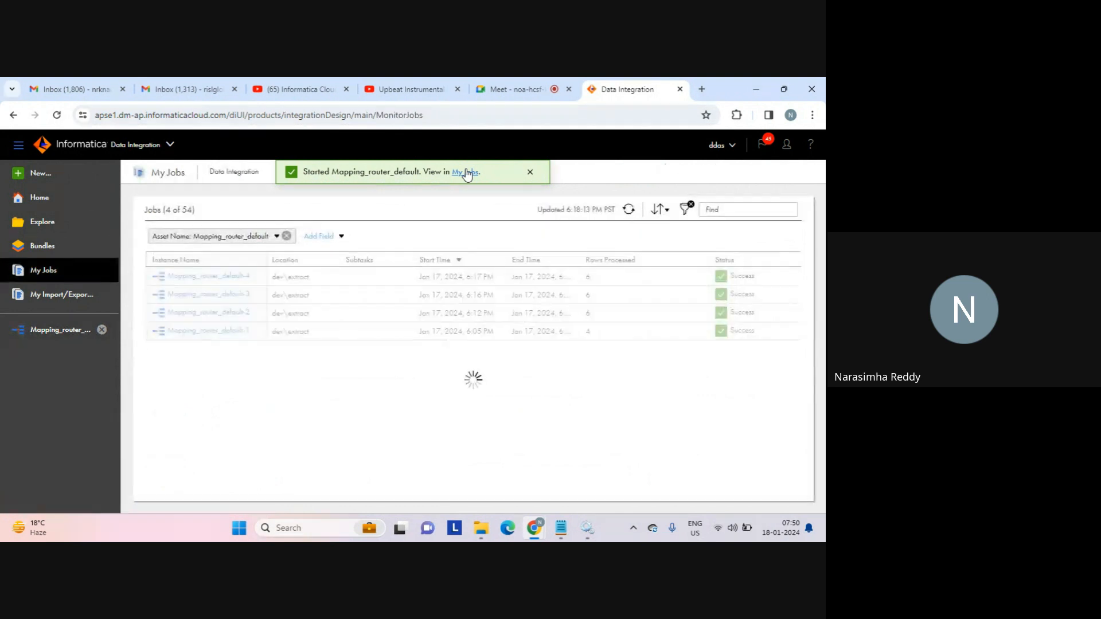
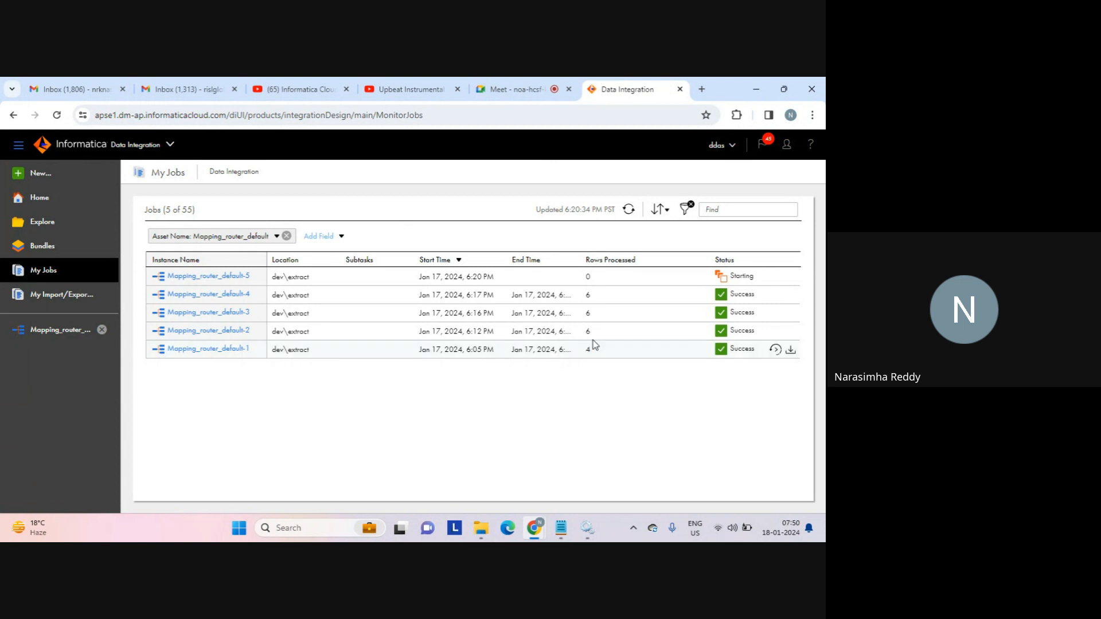
Refresh My Jobs and highlight the 7 rows processed by the successful Mapping_router_default-5 run.
click(504, 90)
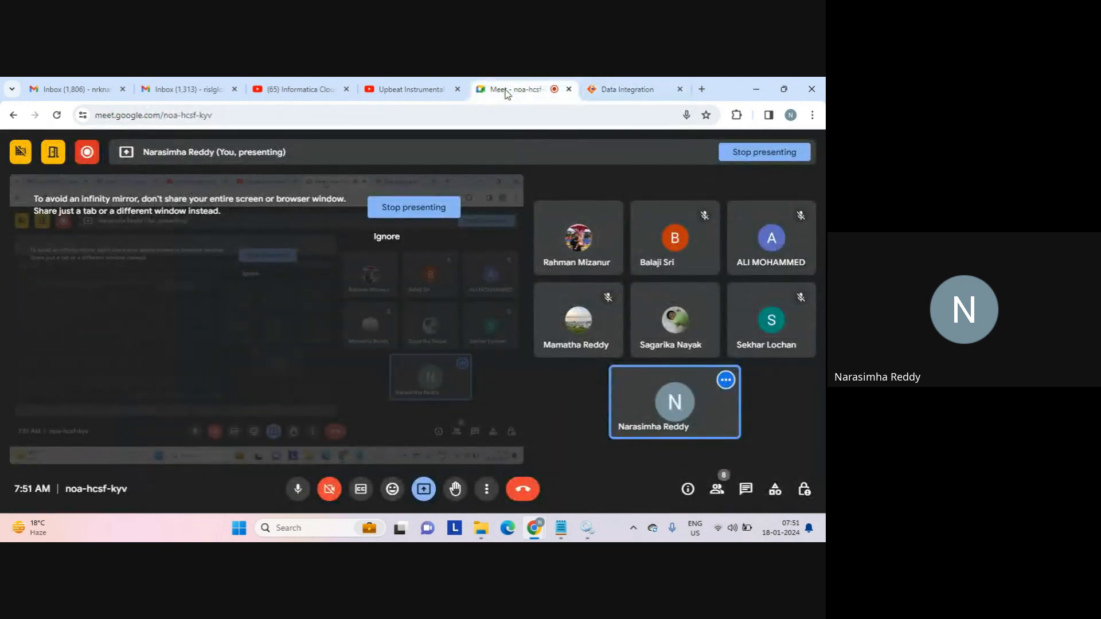
click(629, 92)
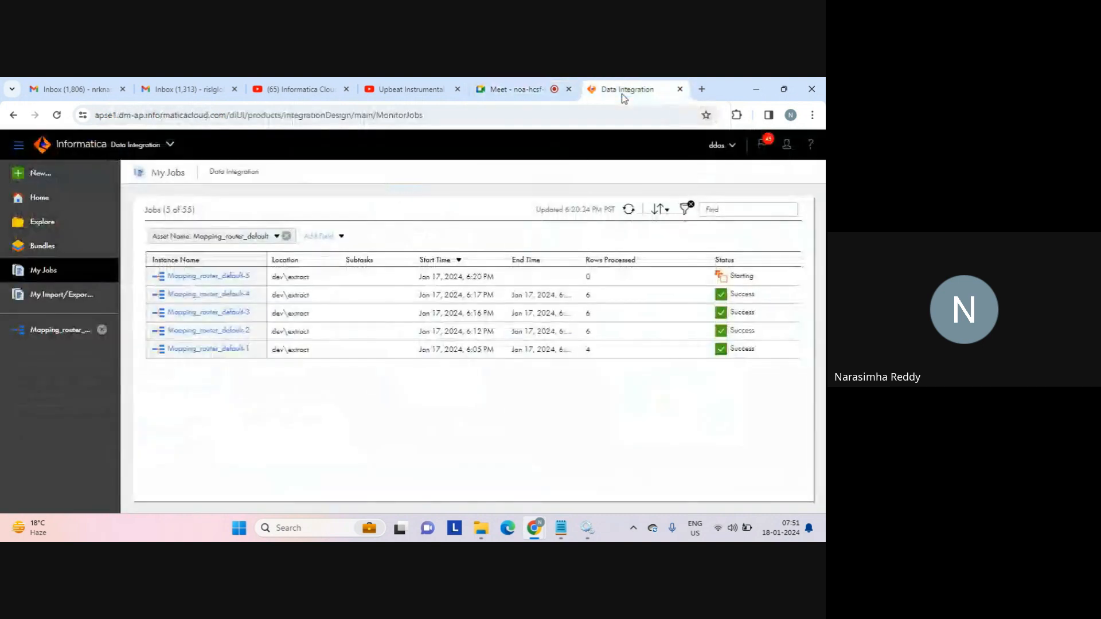
click(629, 210)
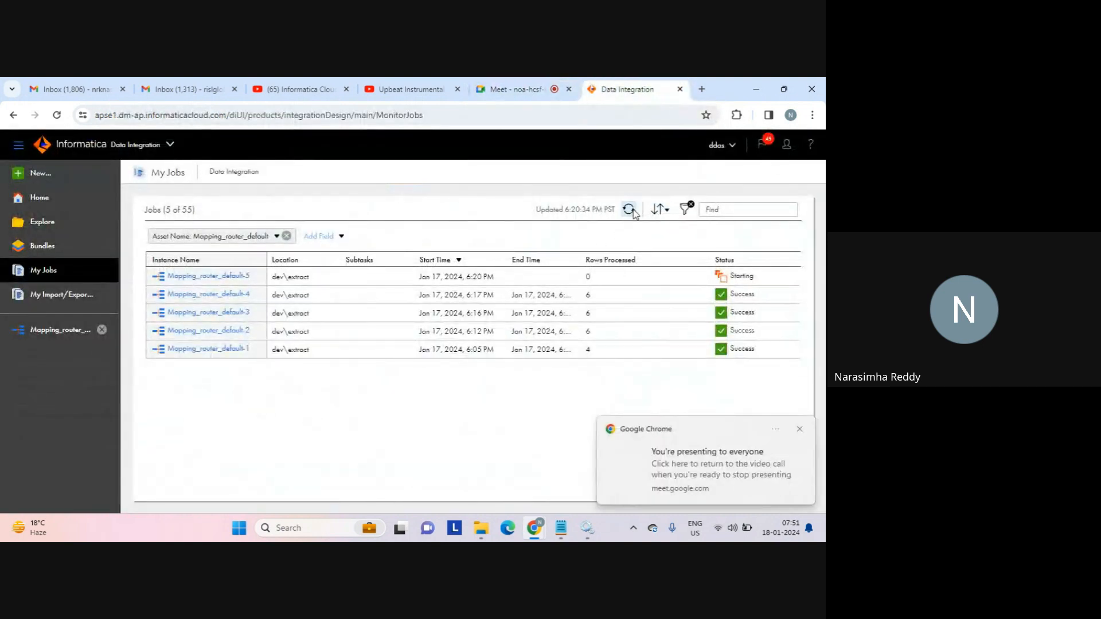
click(800, 430)
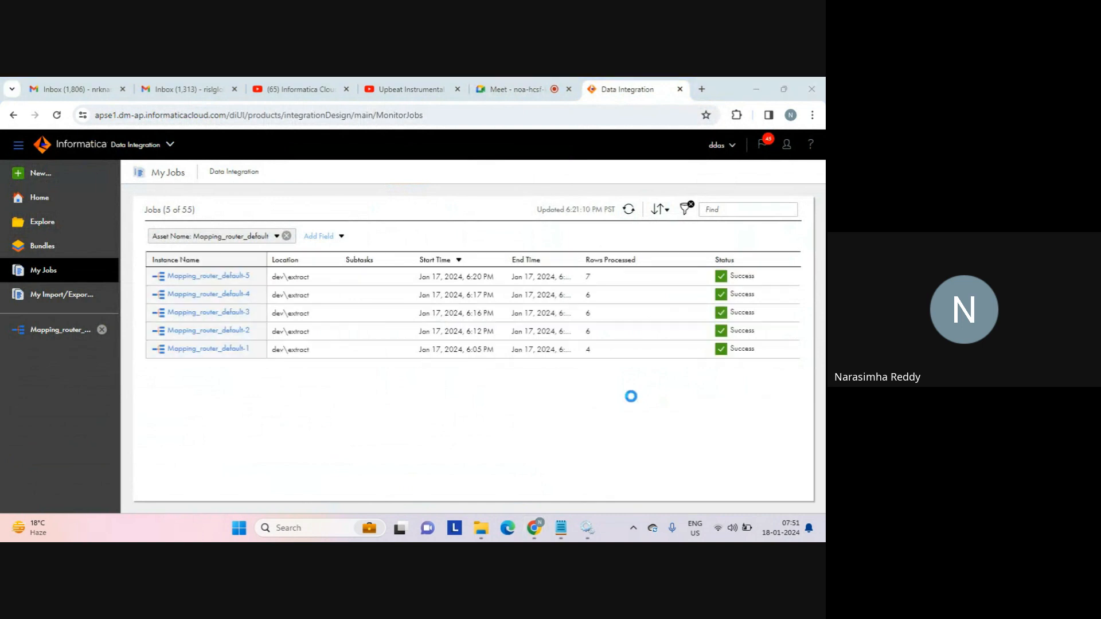
double_click(589, 279)
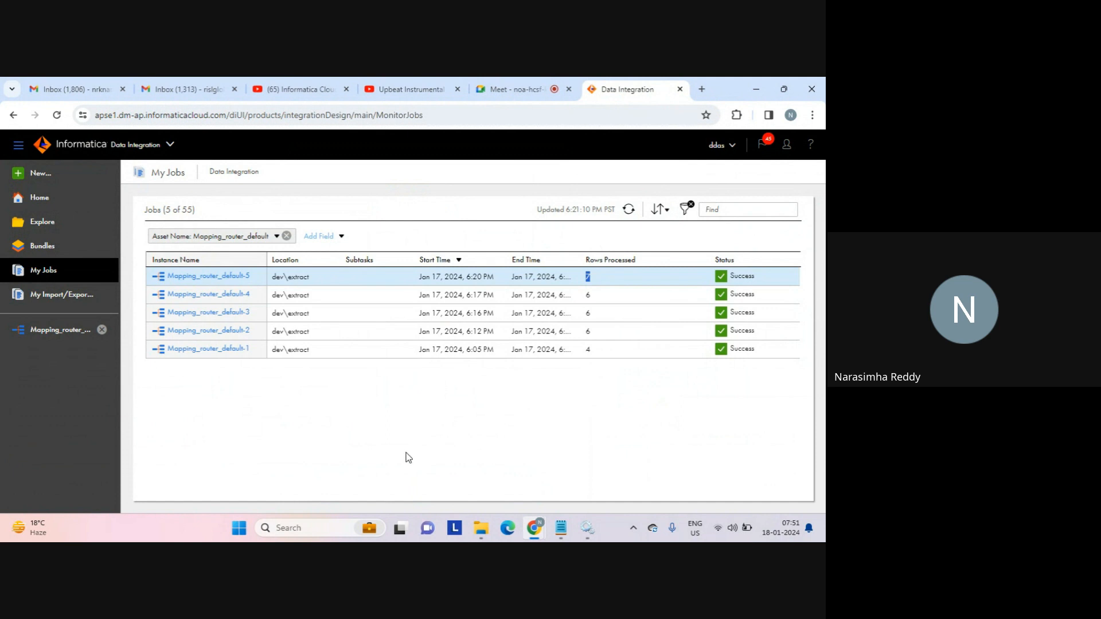
Open the router_group2 output file from the target folder in Notepad.
click(481, 531)
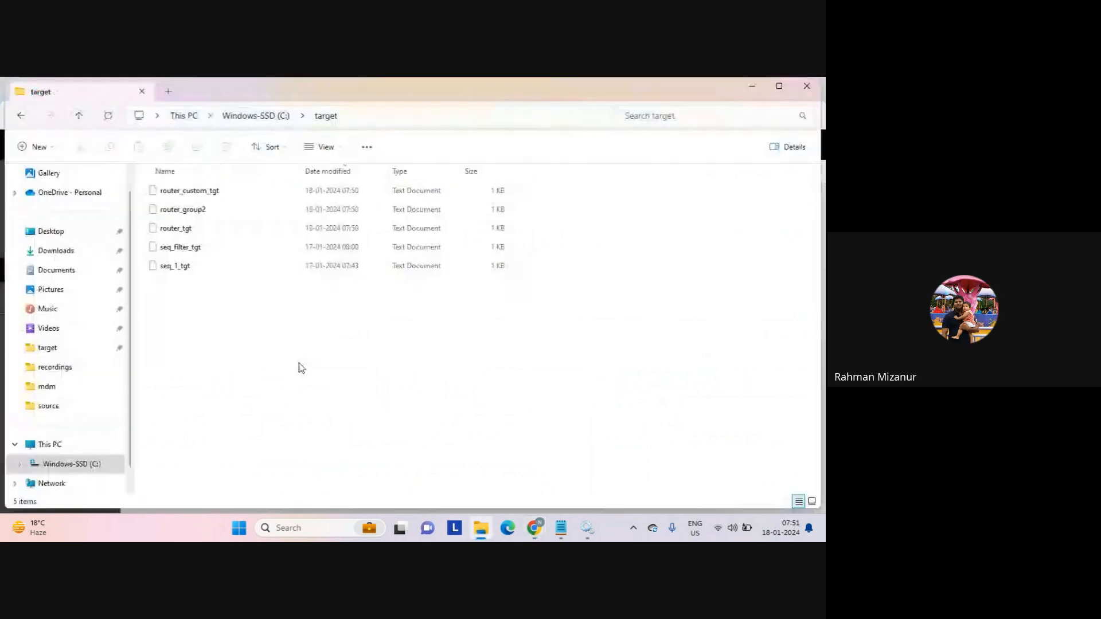
click(194, 210)
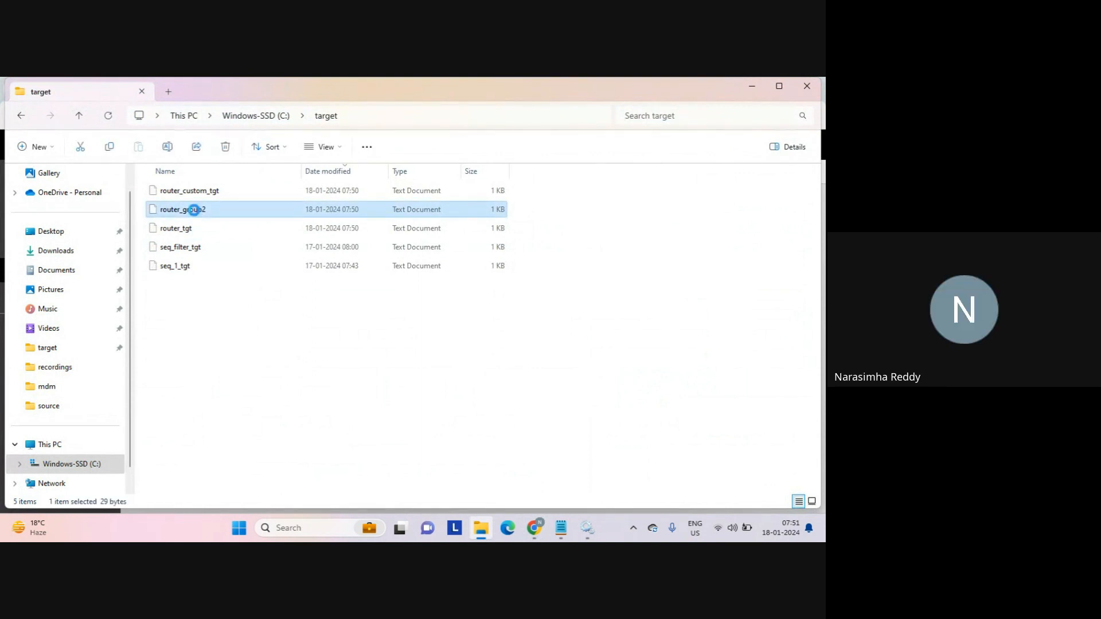
double_click(194, 210)
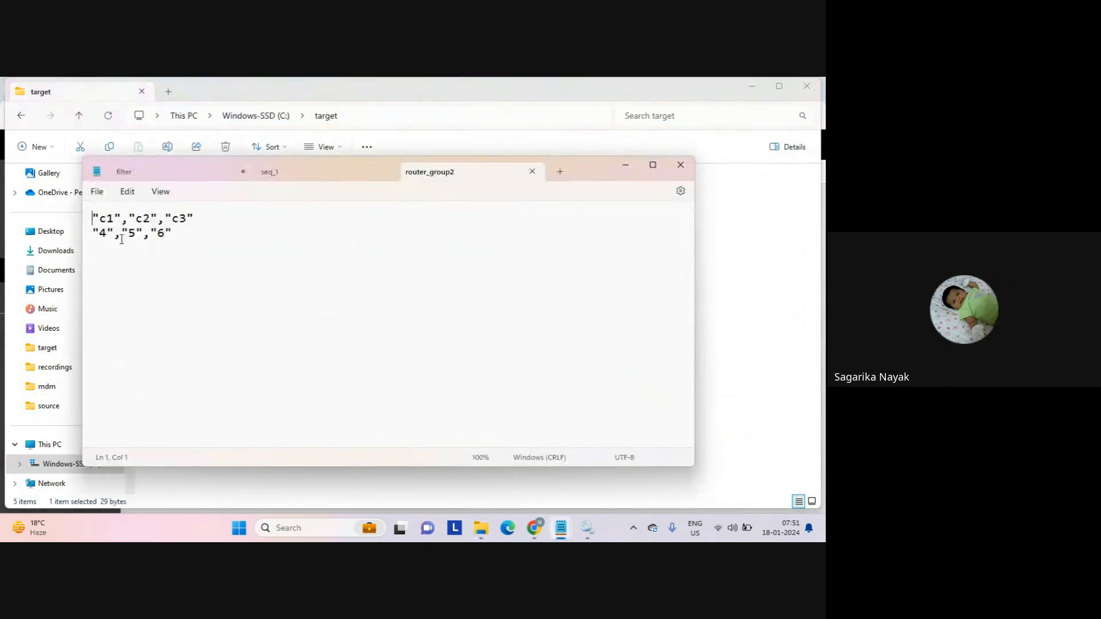
Add a note line '>1 4 <7' below router_group2's row 4,5,6.
click(198, 243)
key(Return)
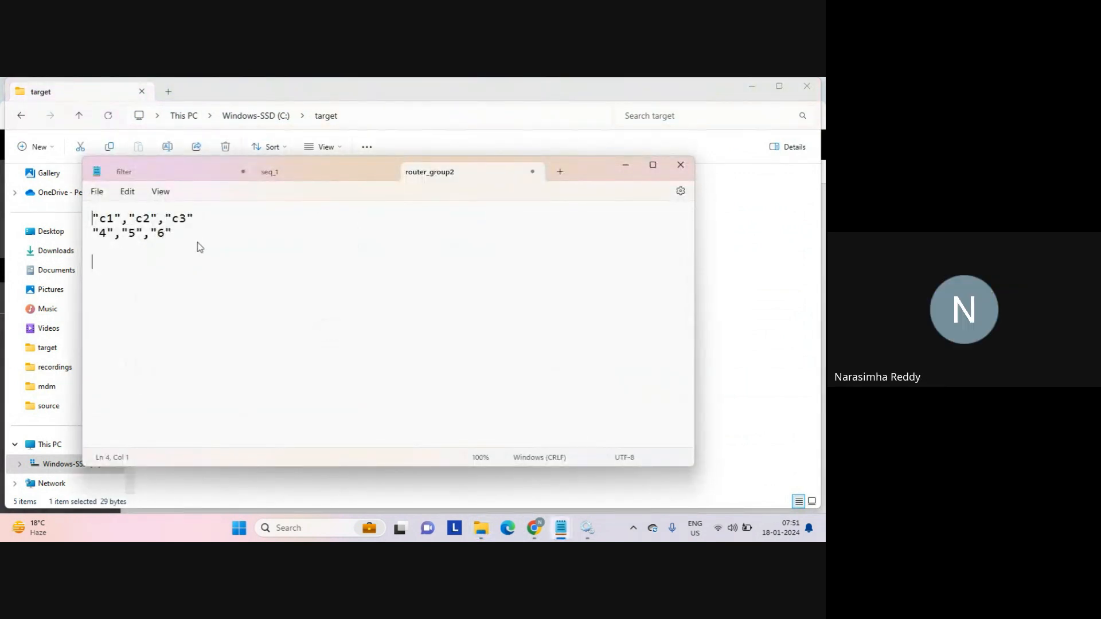
text(>1)
key(Tab)
text(<7)
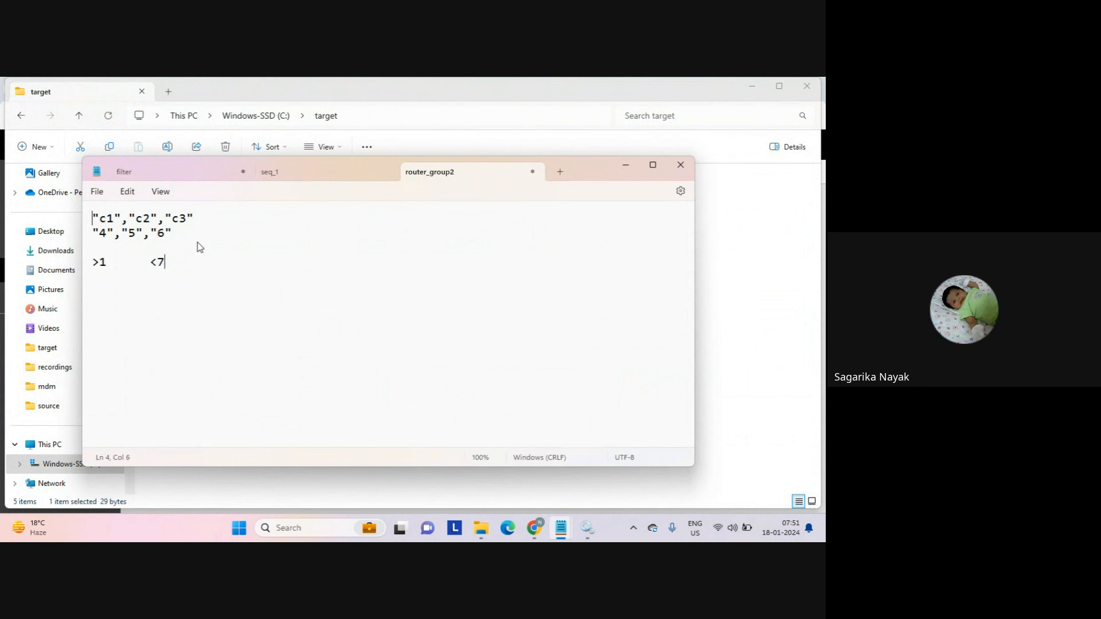
click(128, 265)
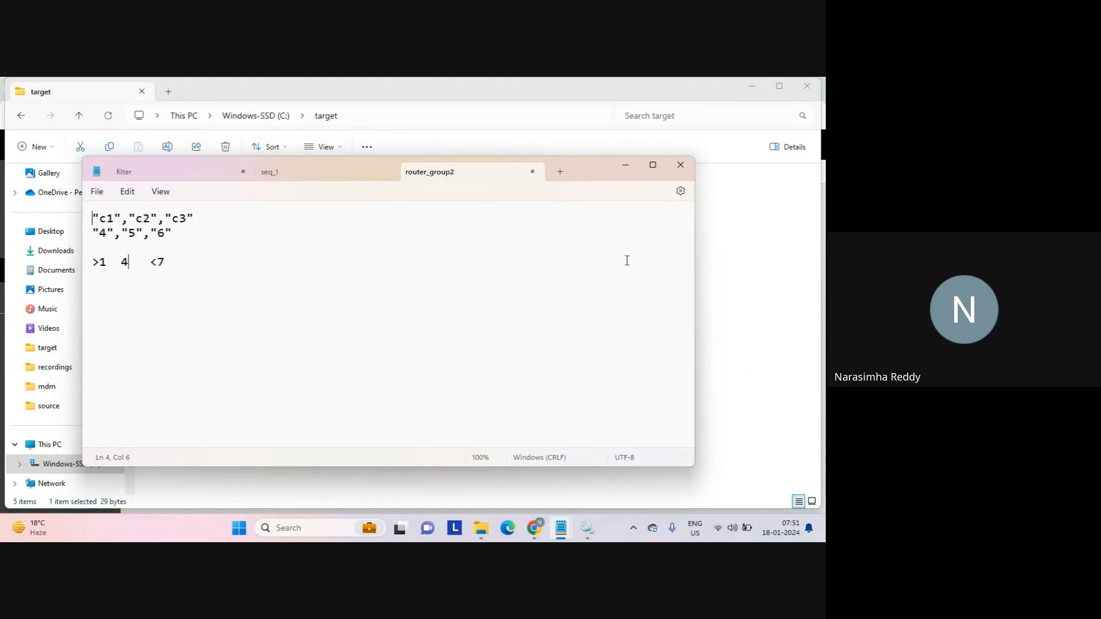
click(745, 307)
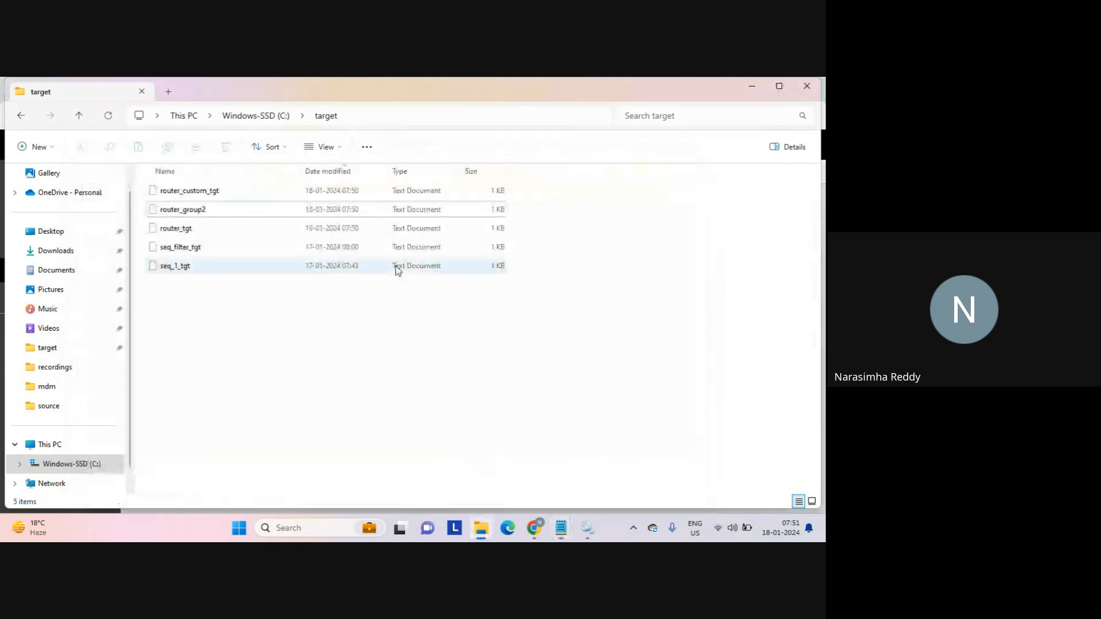
Open router_tgt in Notepad, highlight its data rows, then close it.
click(179, 228)
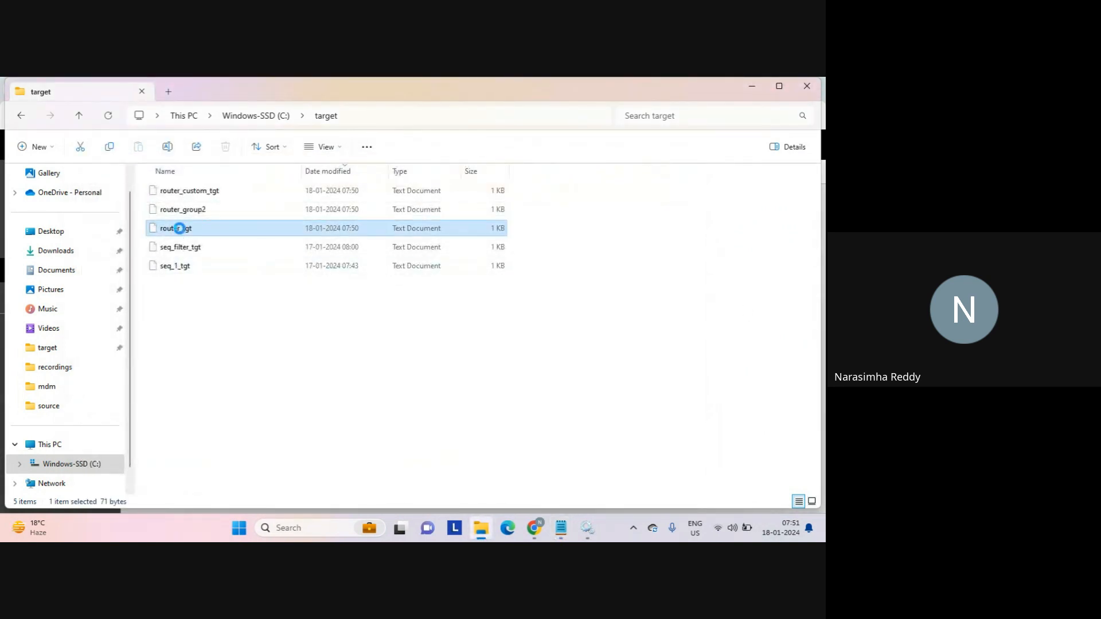
double_click(179, 228)
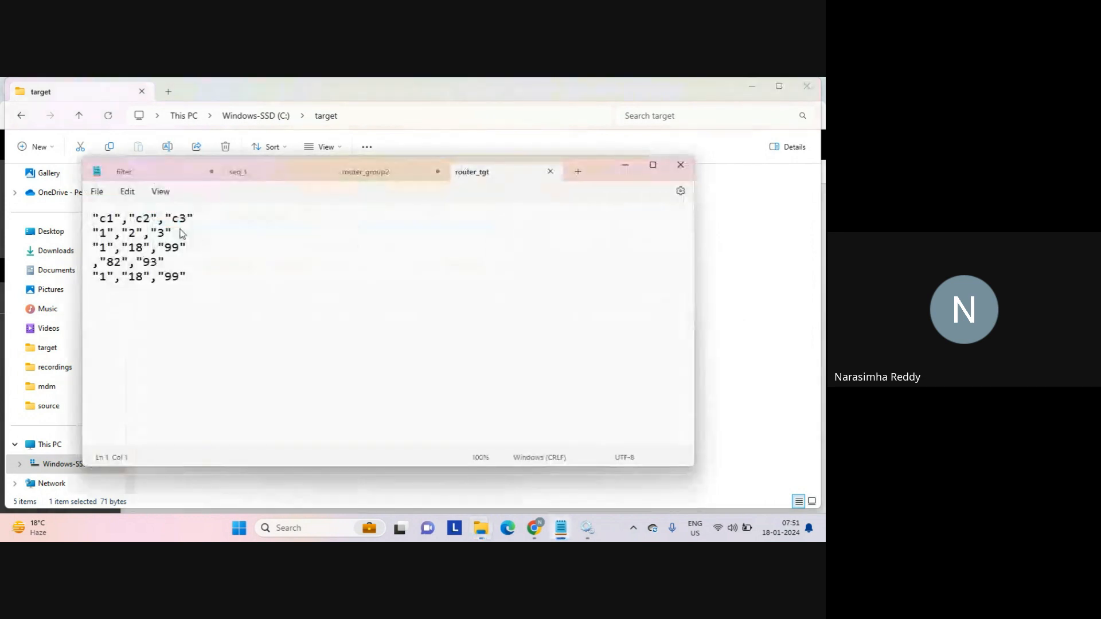
drag(203, 276, 92, 233)
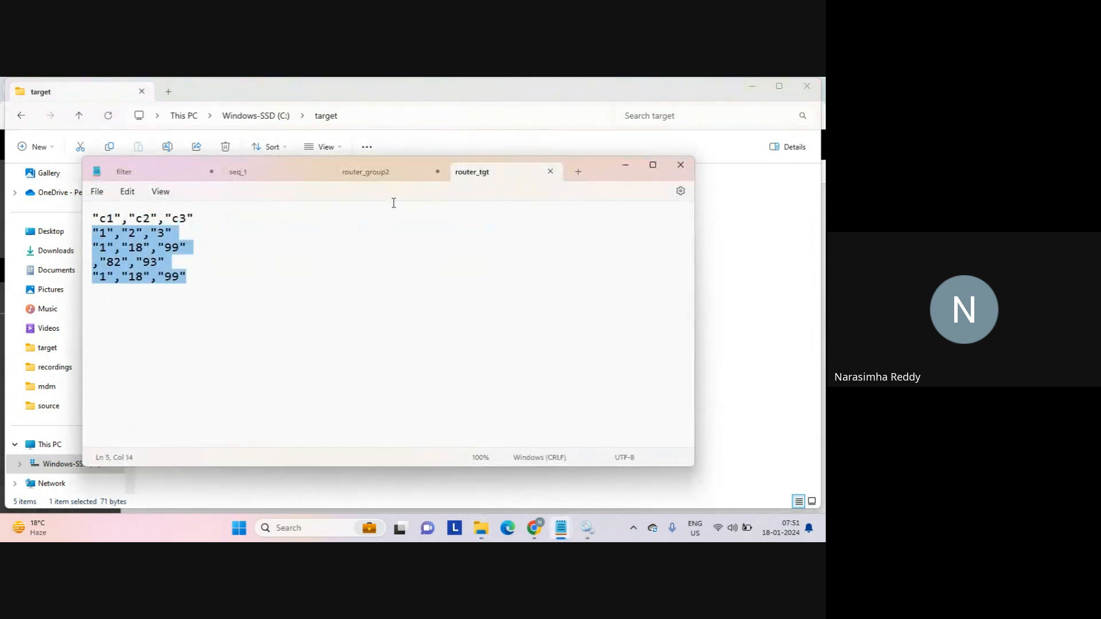
click(551, 174)
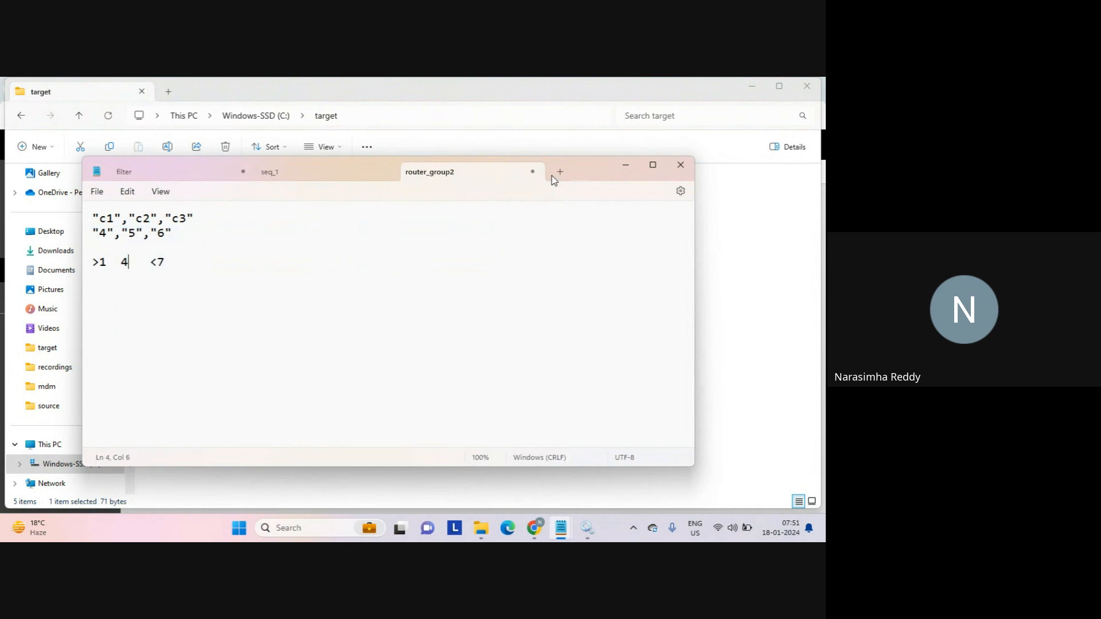
click(627, 166)
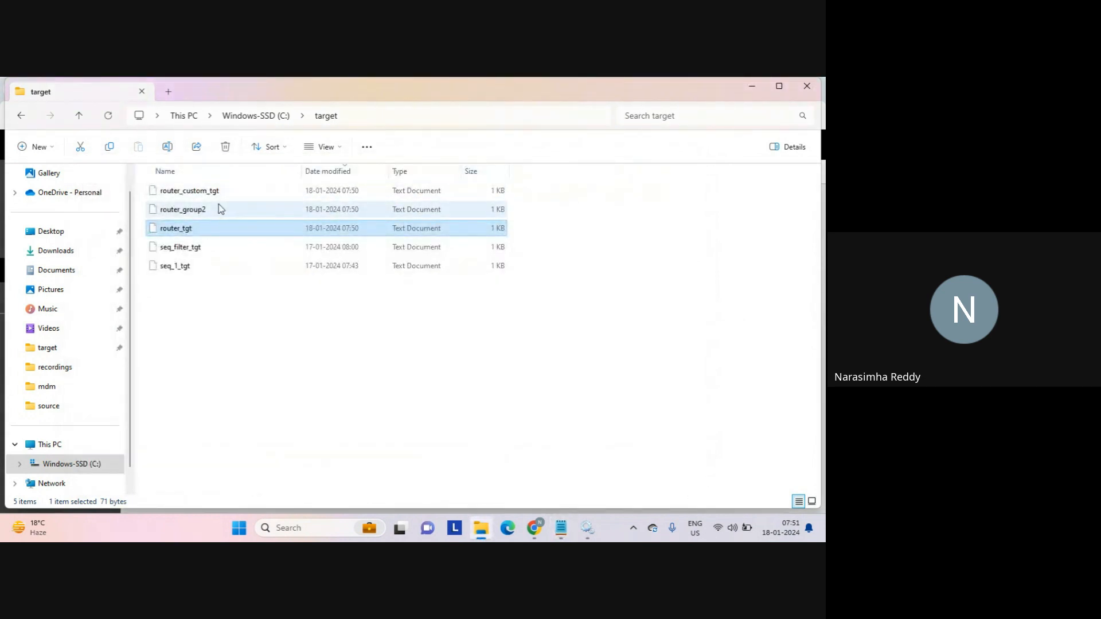
Review router_custom_tgt's rows 4,5,6 and 7,8,9, close it, and return to the job list.
click(194, 195)
double_click(195, 193)
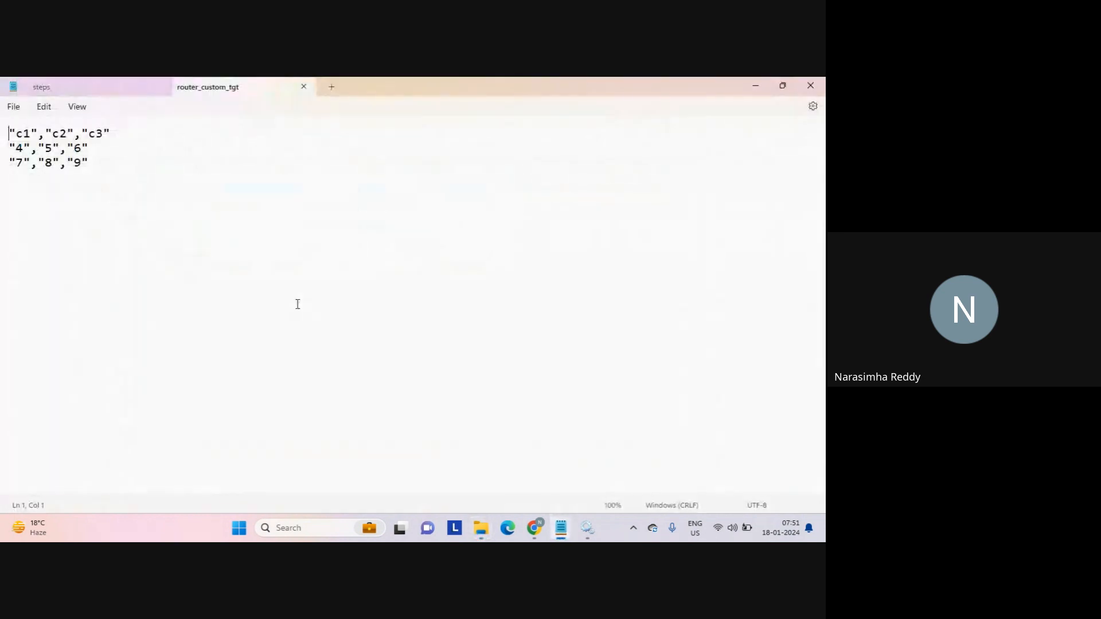
click(94, 164)
drag(62, 166, 10, 151)
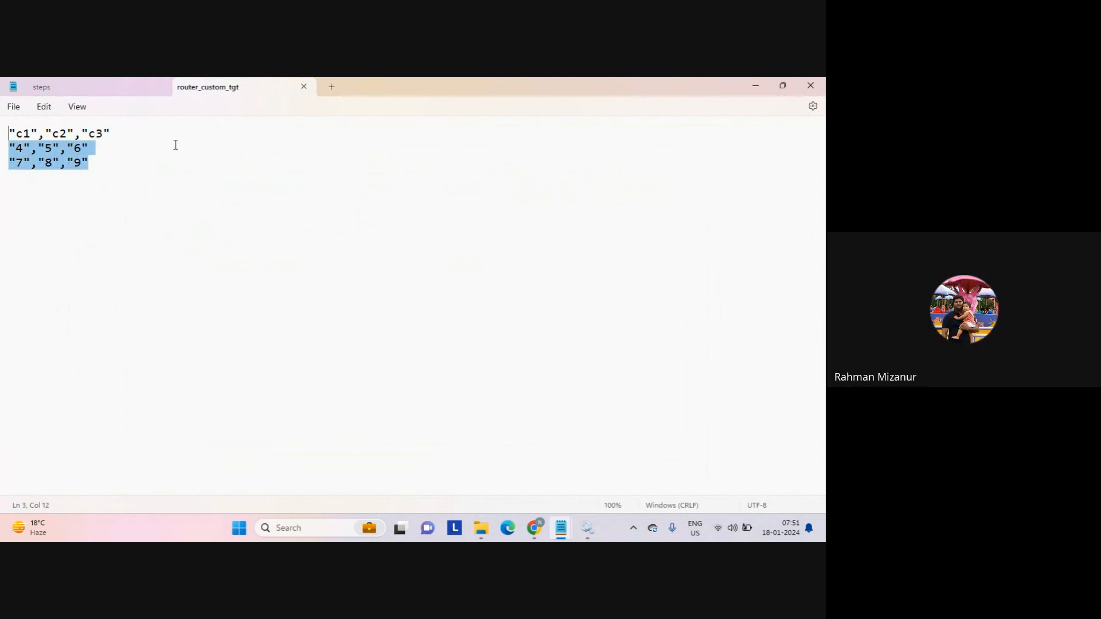
click(303, 86)
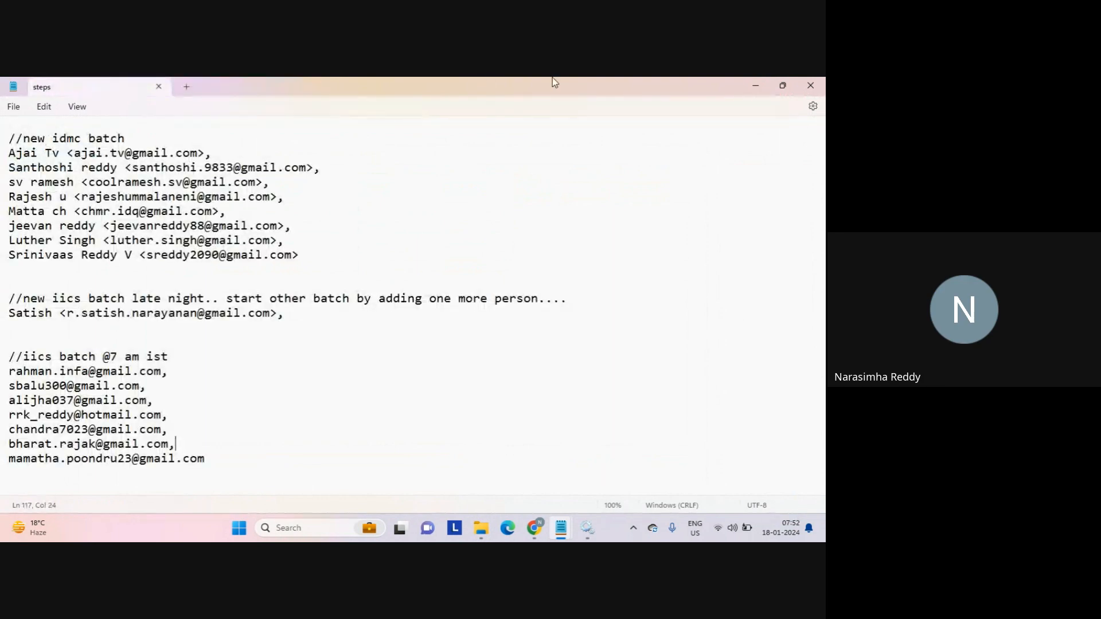
click(755, 86)
click(525, 312)
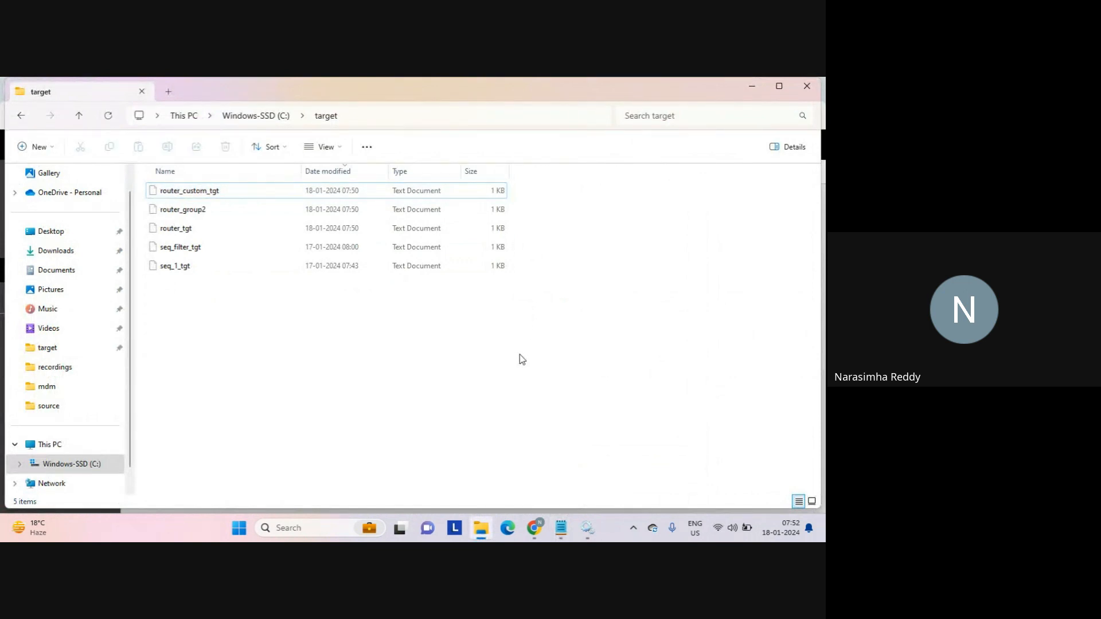
mouse_move(539, 524)
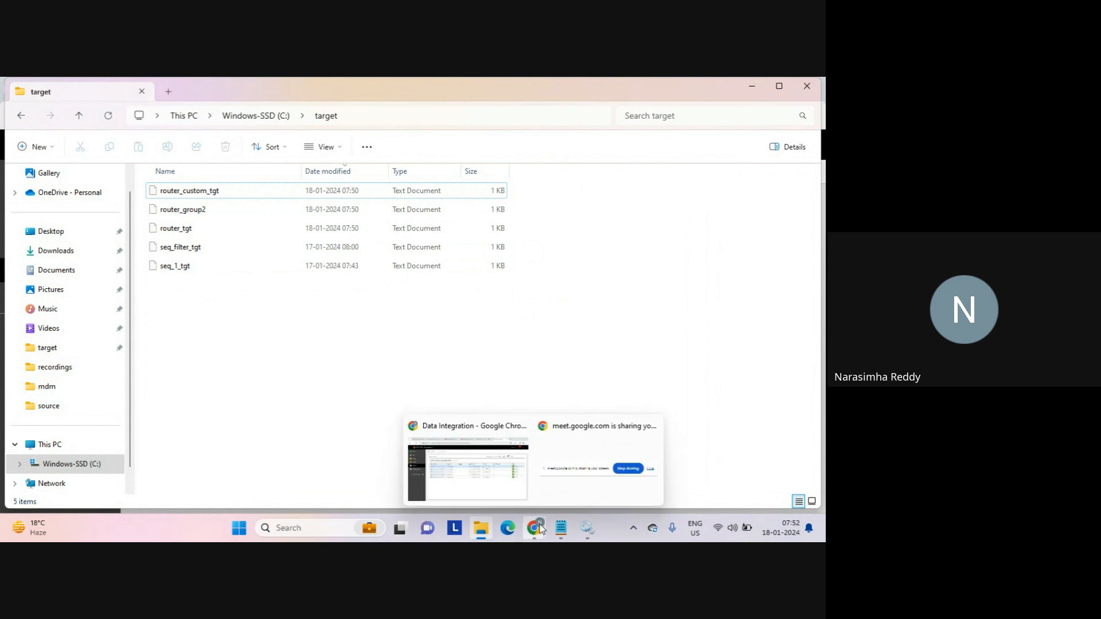
click(492, 485)
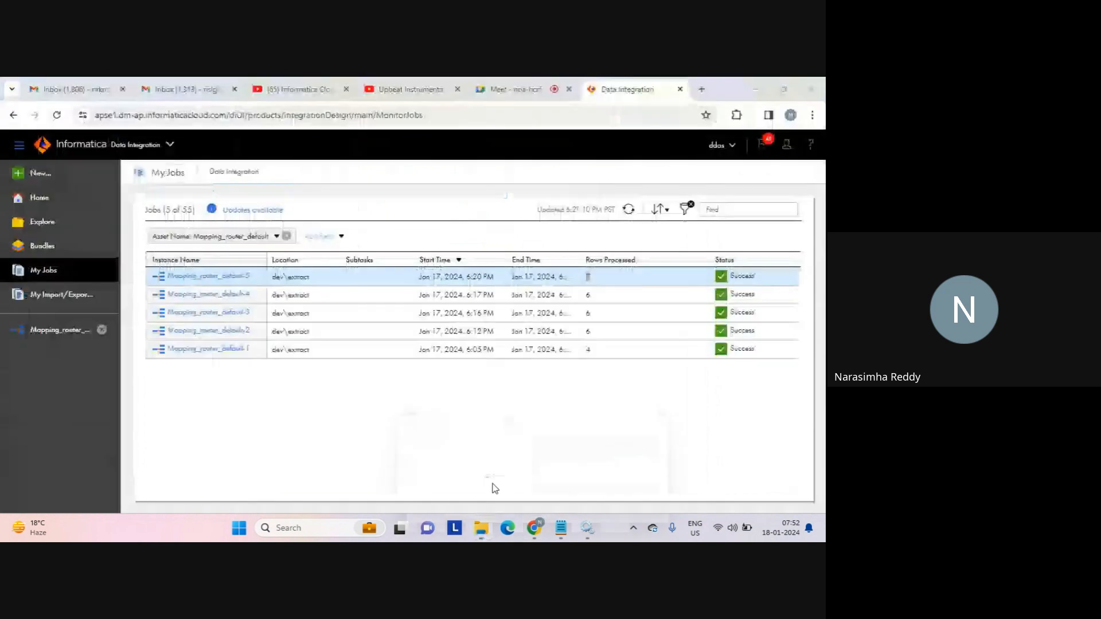
Highlight the 7 rows processed by the latest run once more.
click(559, 429)
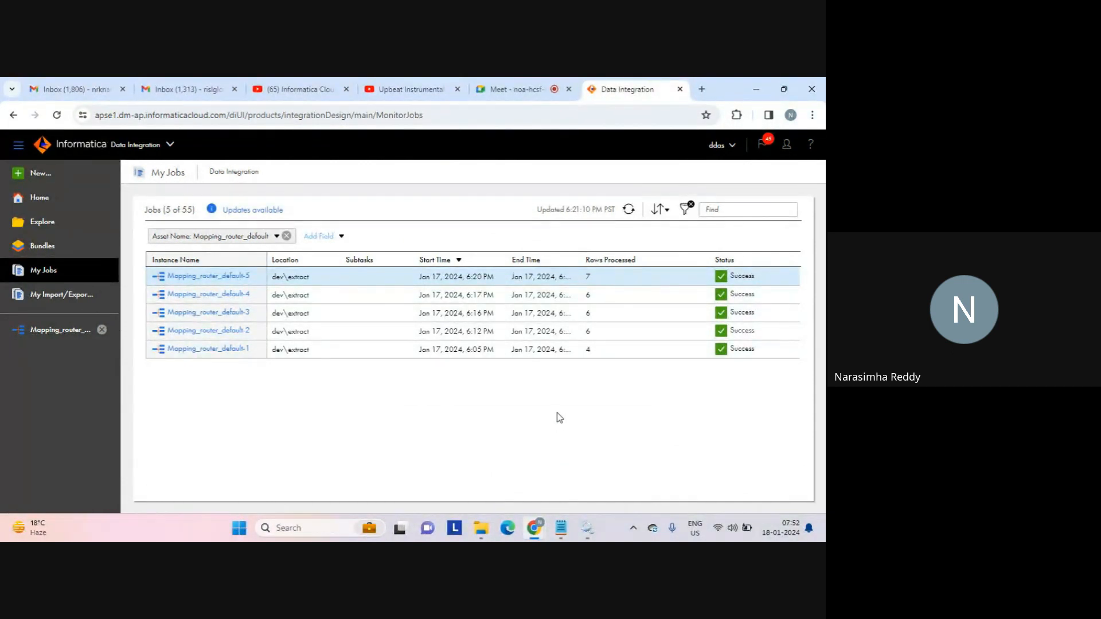
double_click(587, 280)
click(604, 281)
Open the Router's group_1 filter condition, c1 > 1, in Mapping_router_default.
click(80, 330)
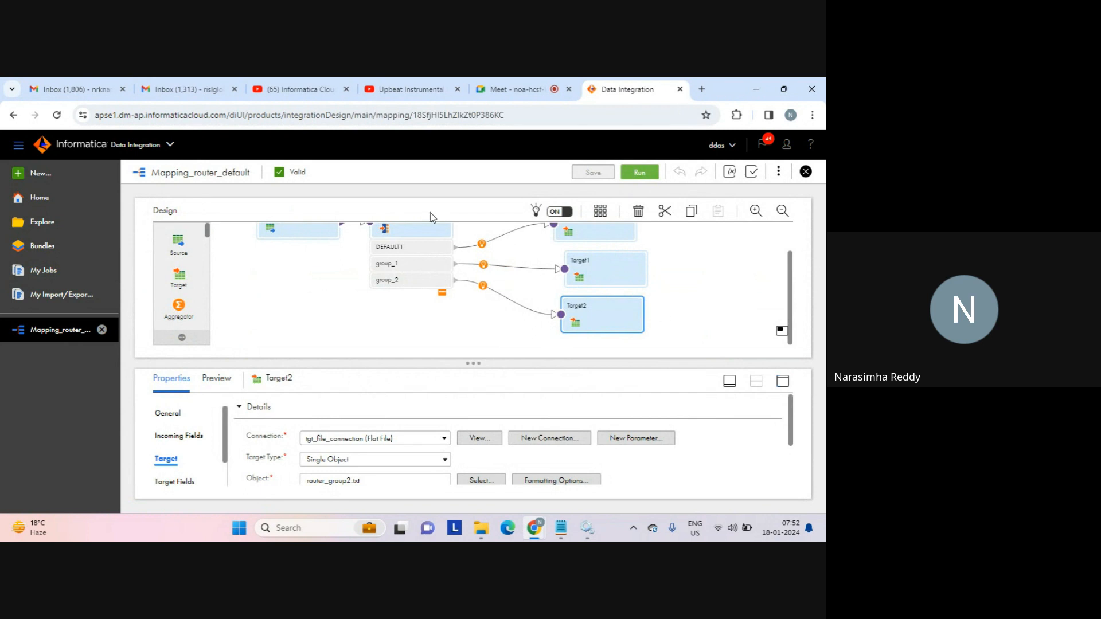
click(419, 234)
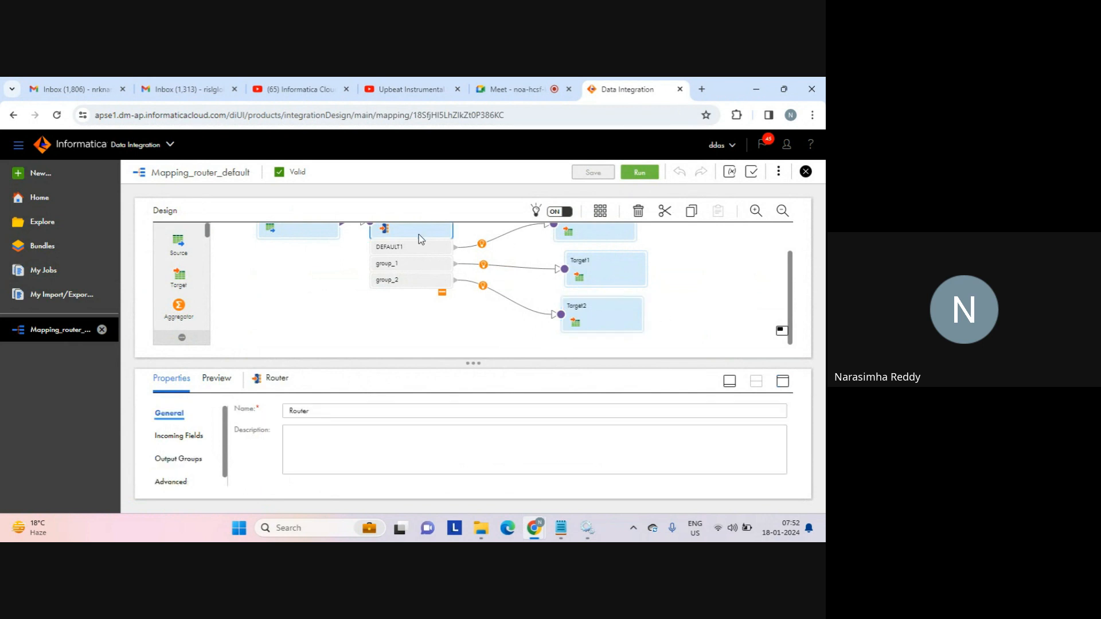
click(784, 382)
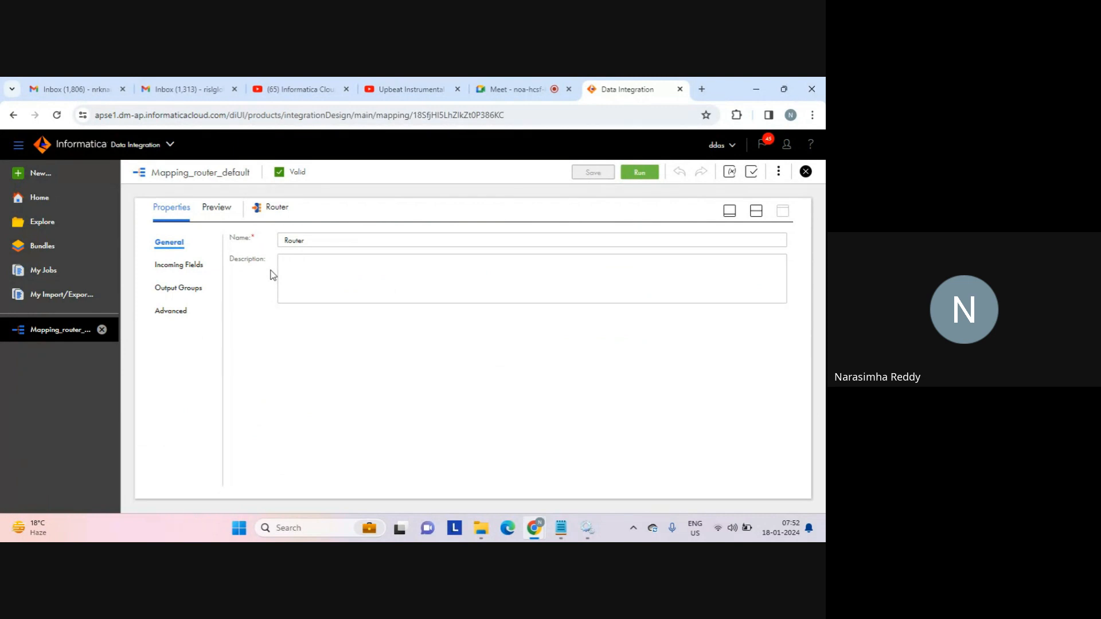
click(188, 287)
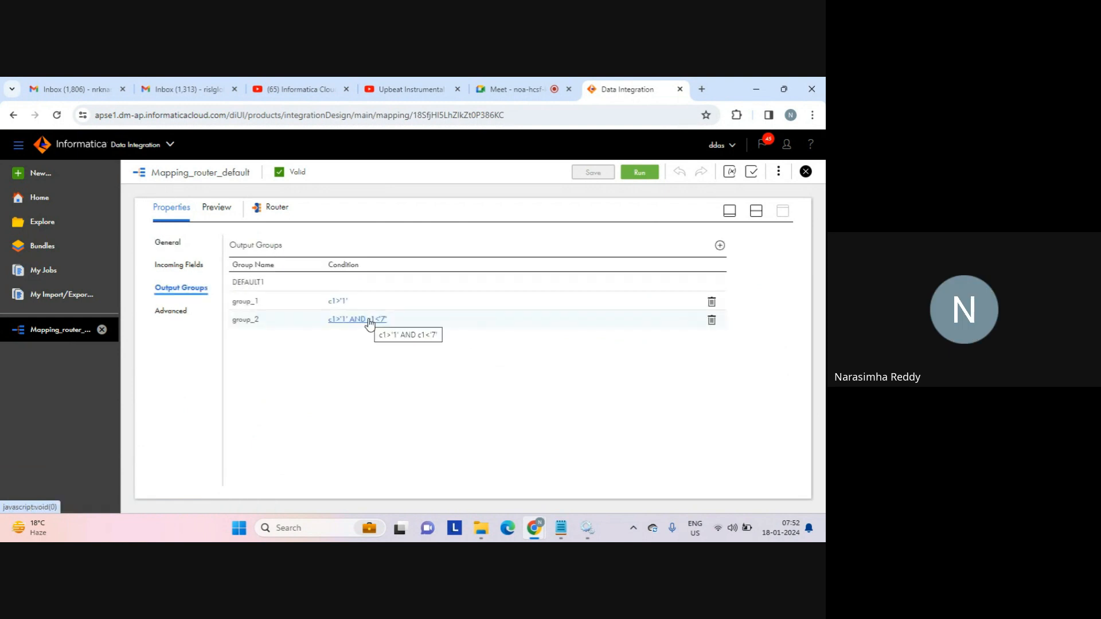
click(339, 301)
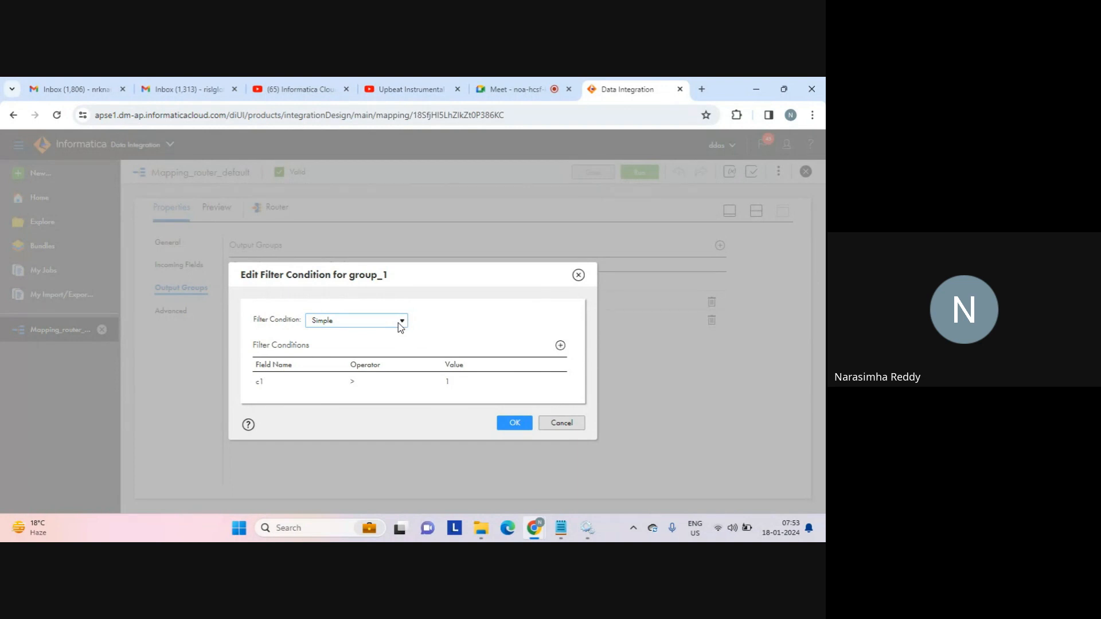
Add a second row, c1 < 4, to group_1's filter alongside c1 > 1.
click(561, 346)
click(363, 379)
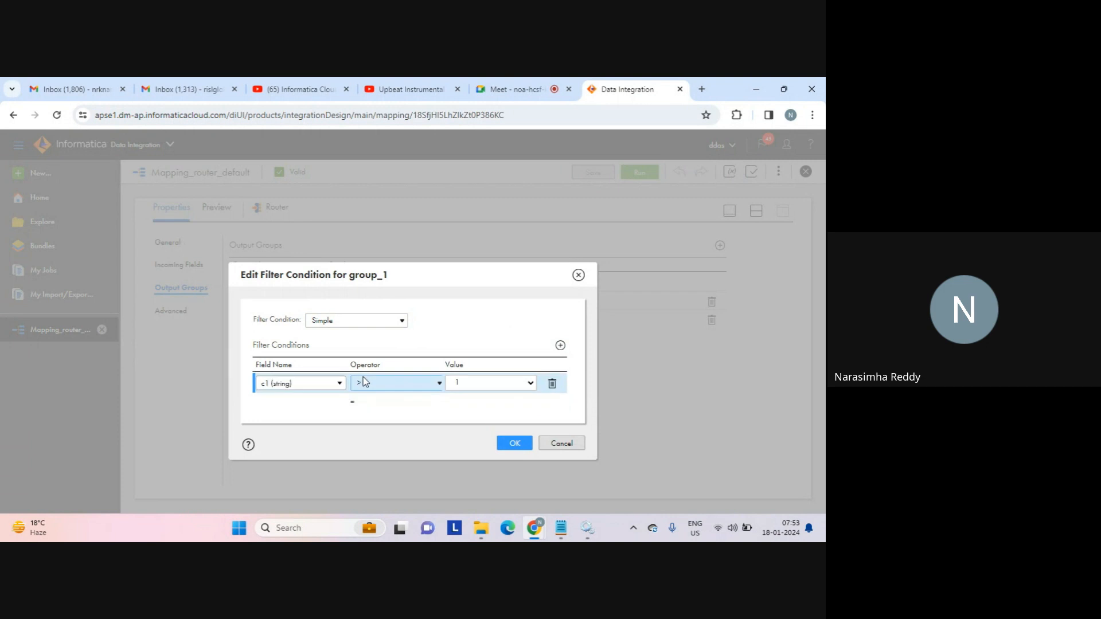
click(328, 404)
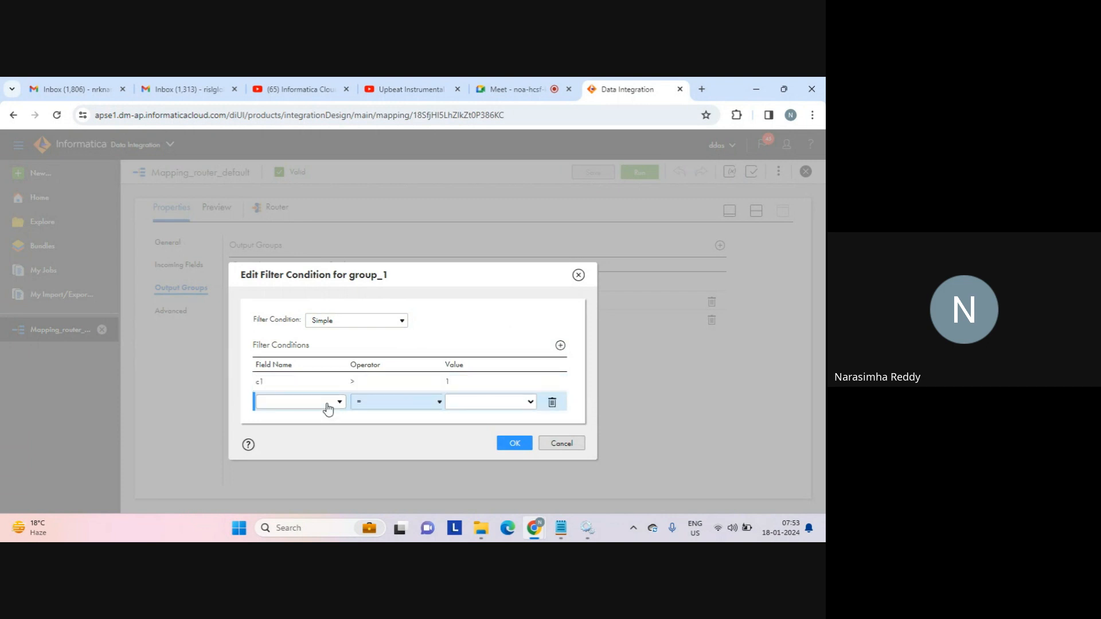
click(328, 404)
click(302, 472)
click(421, 404)
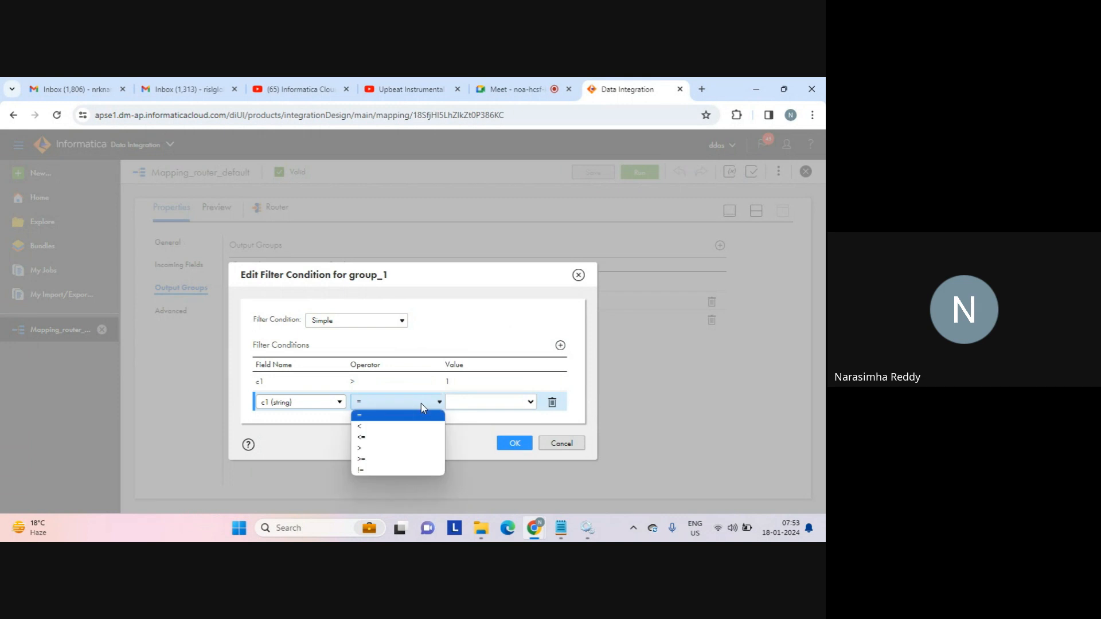
click(396, 430)
click(480, 403)
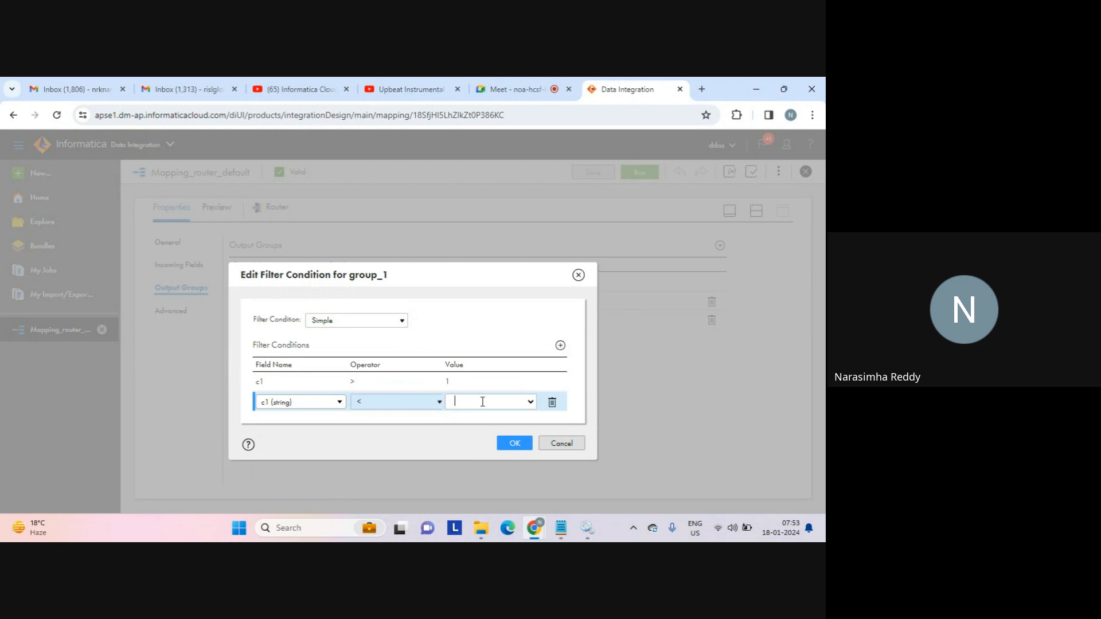
text(4)
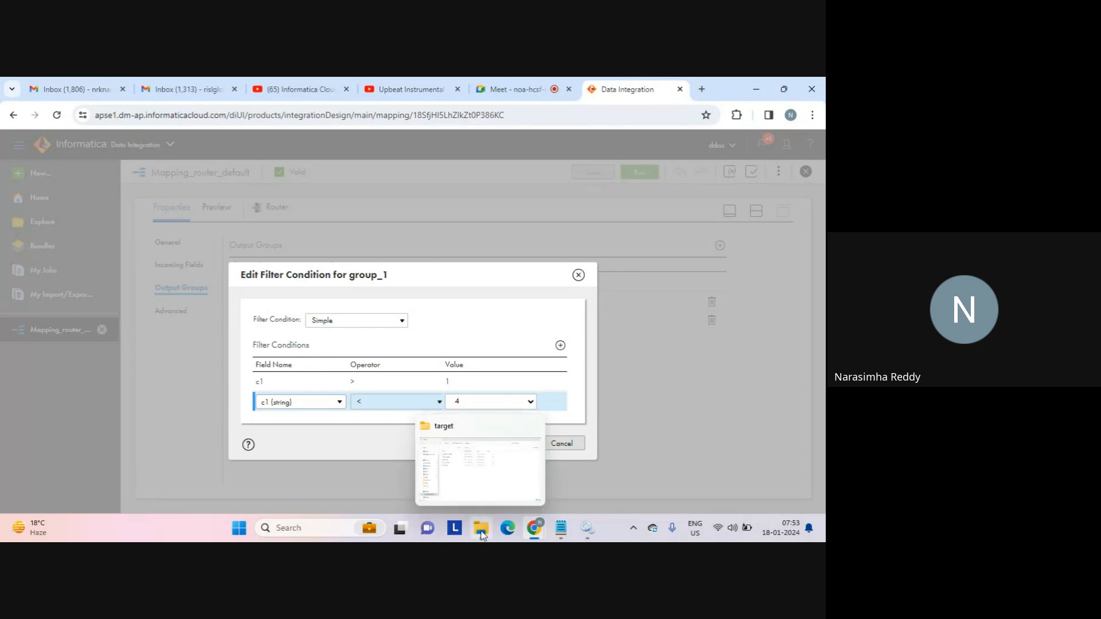
Reopen router_custom_tgt in Notepad to check its rows, then close it.
mouse_move(481, 528)
click(474, 466)
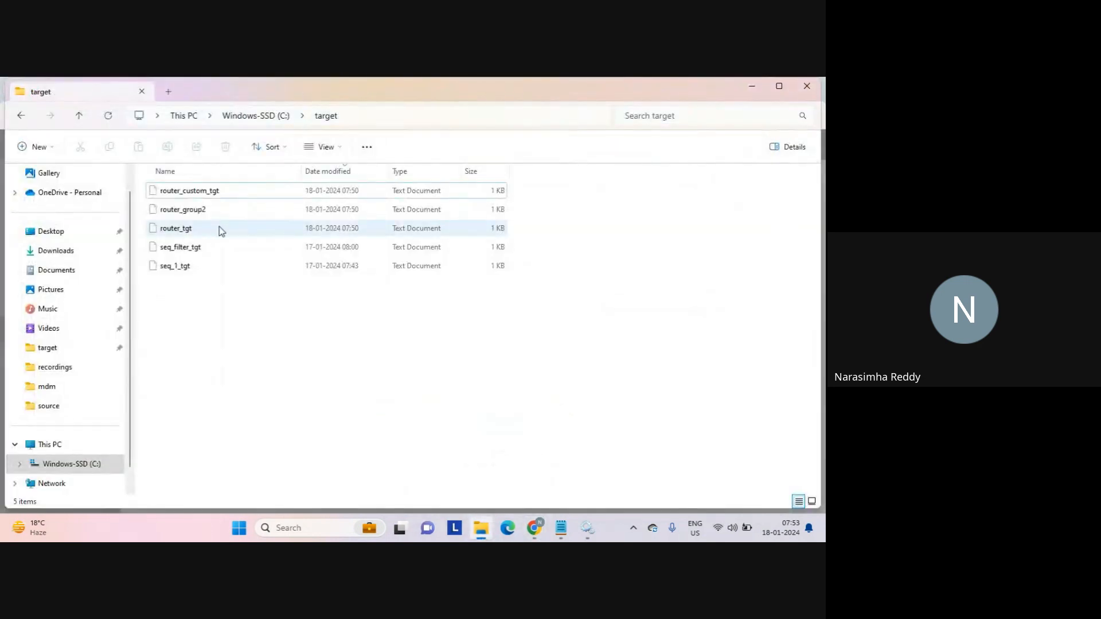
double_click(198, 192)
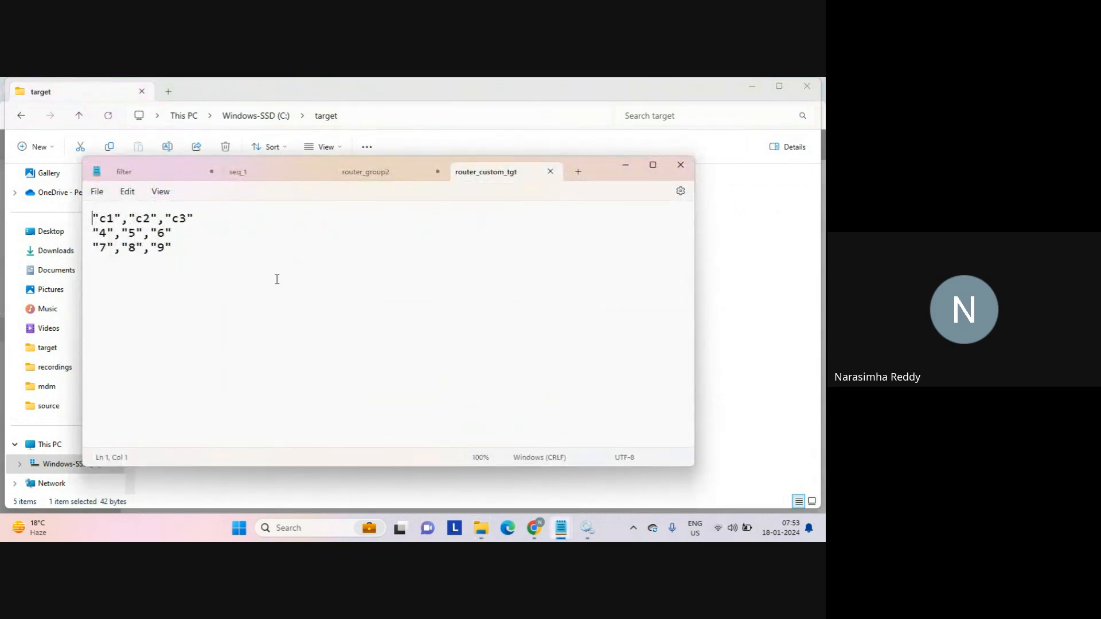
click(551, 172)
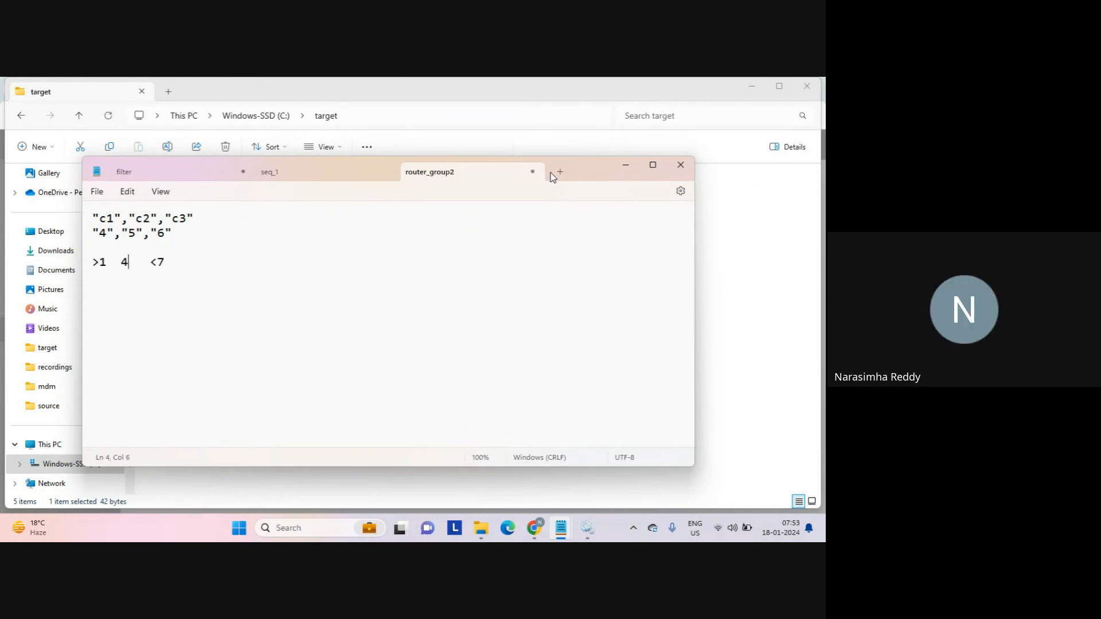
click(628, 166)
Change group_1's filter values so it reads c1 > 4 AND c1 < 7, and confirm.
mouse_move(538, 539)
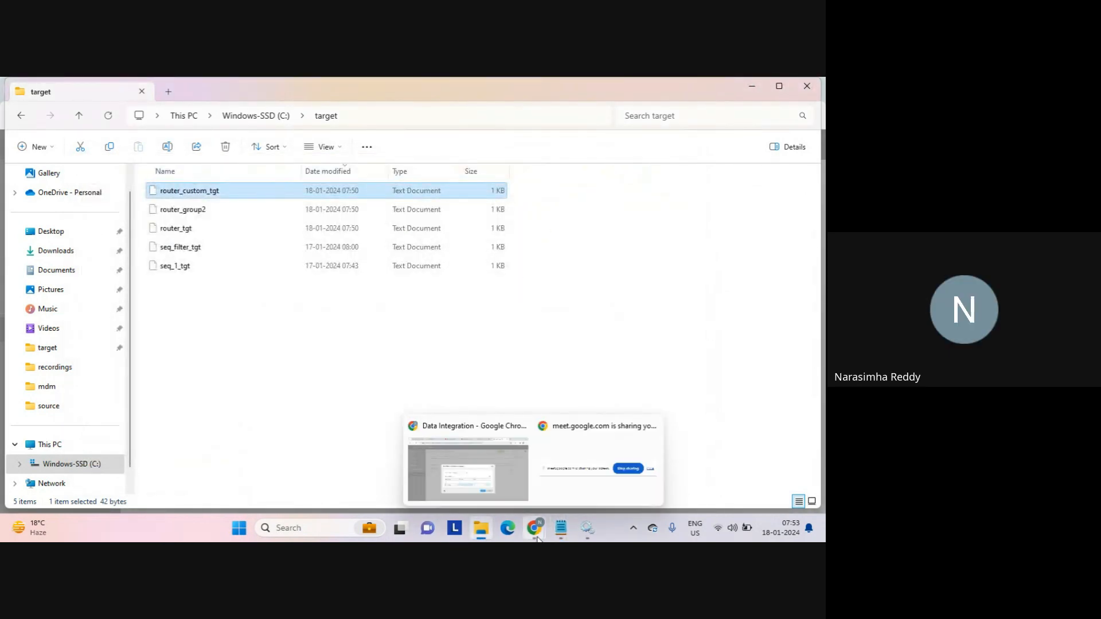
click(468, 468)
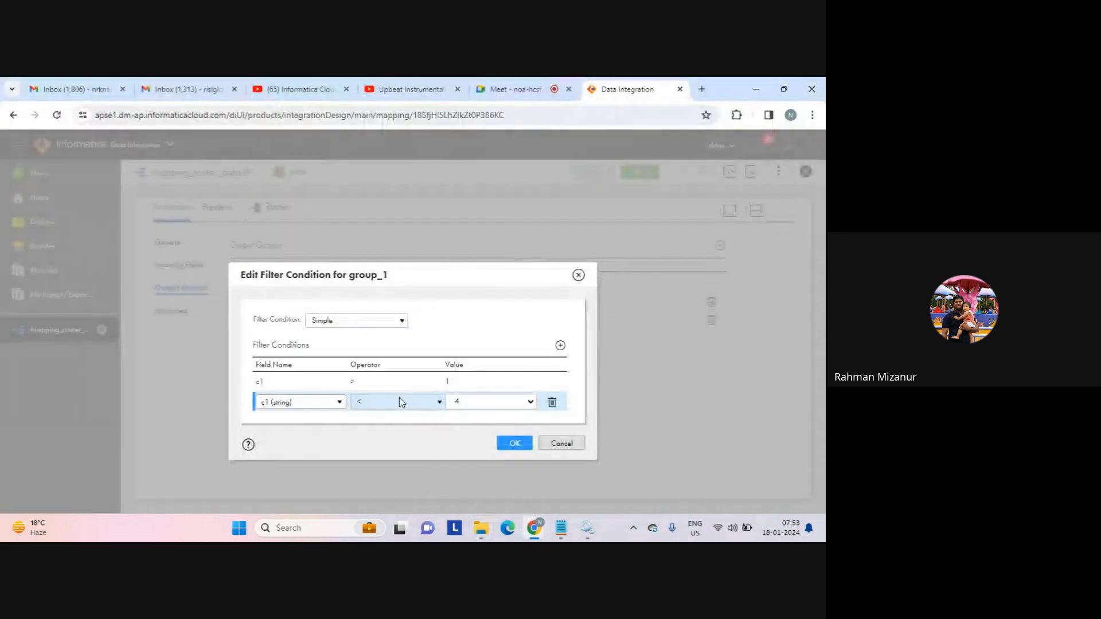
click(431, 381)
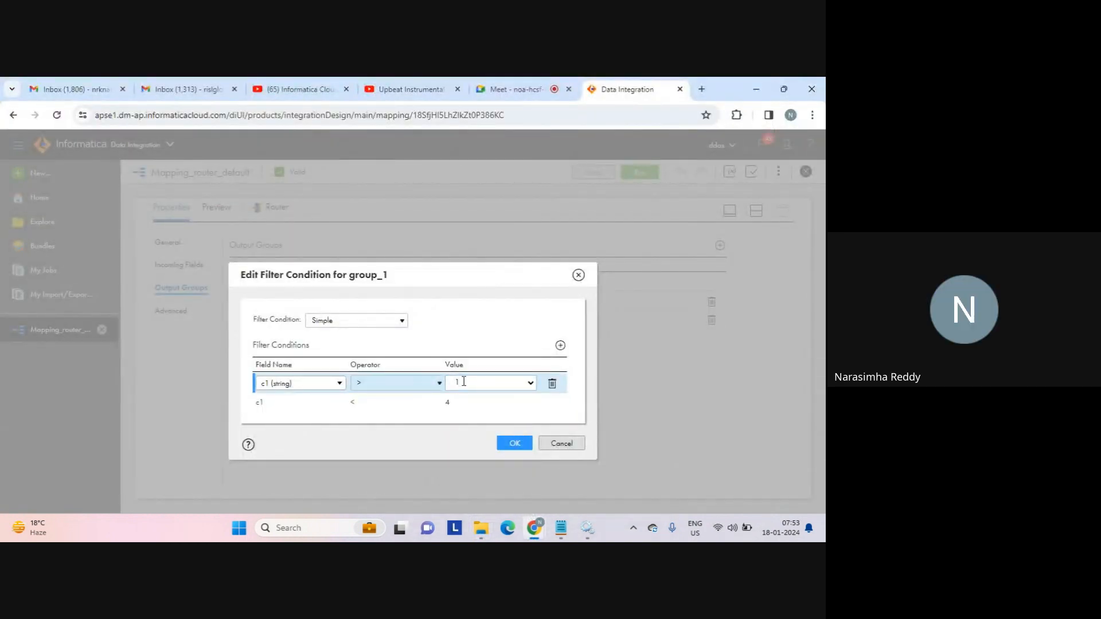
key(BackSpace)
text(4)
click(473, 403)
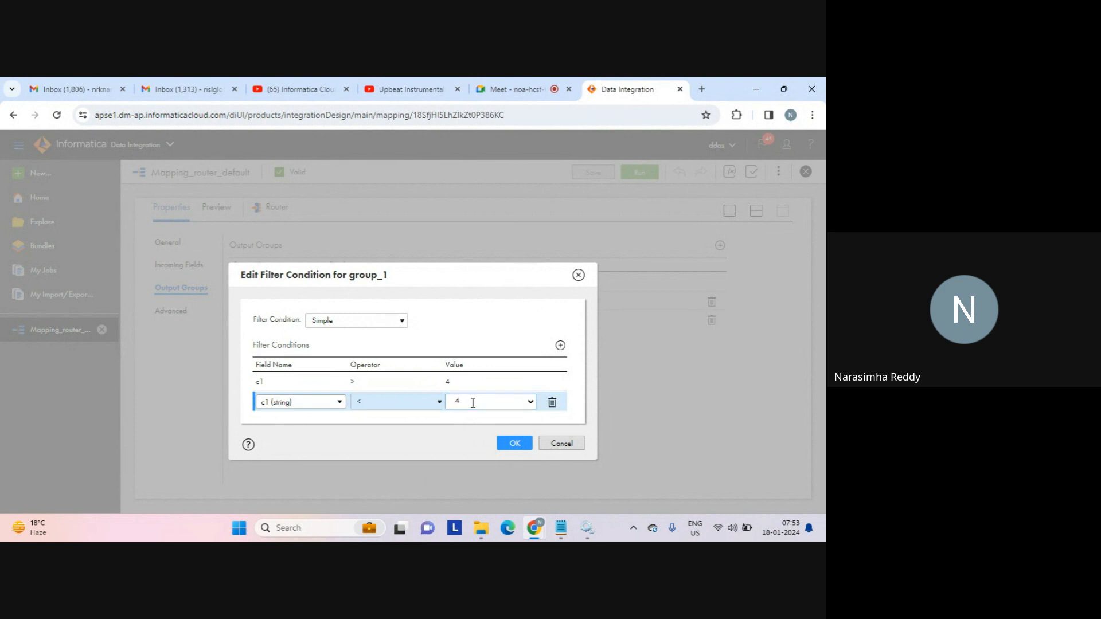
text(7)
click(515, 445)
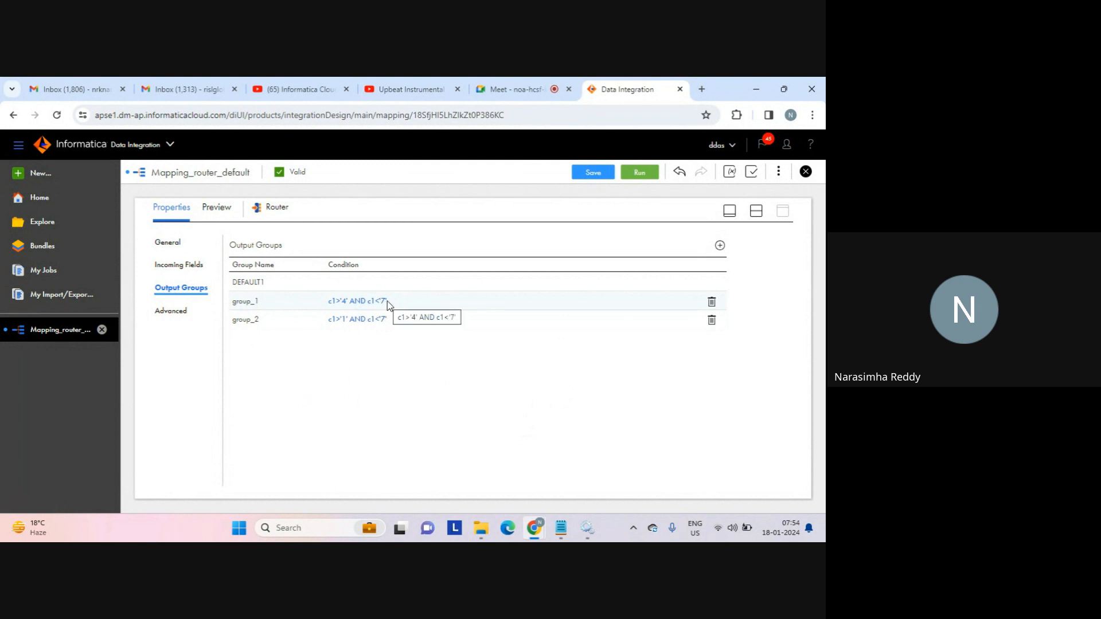
click(481, 528)
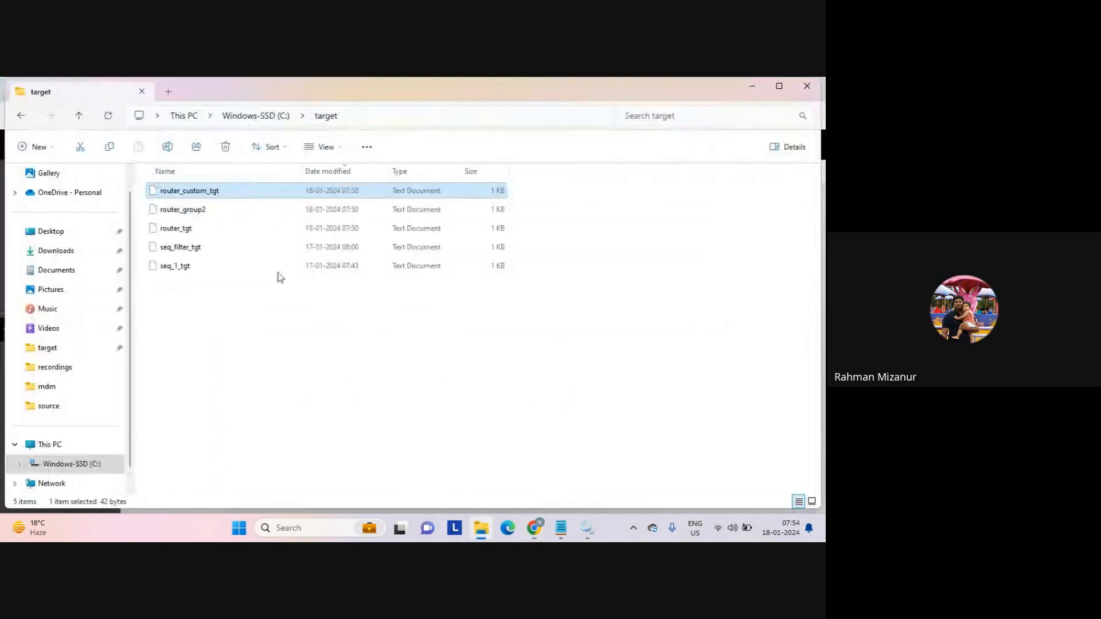
double_click(198, 192)
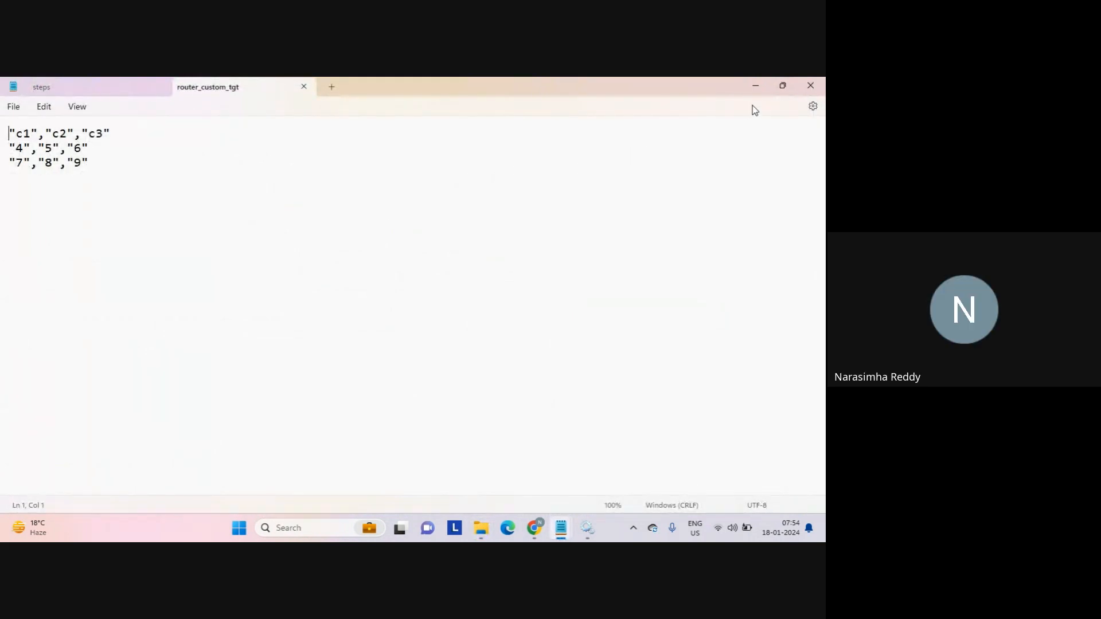
click(756, 83)
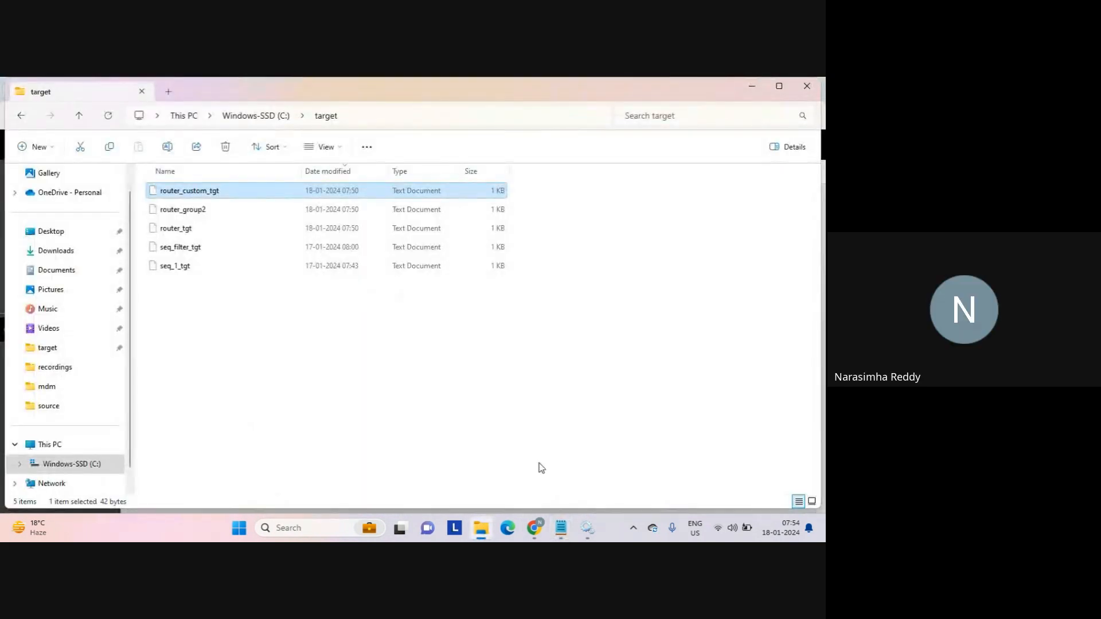
mouse_move(534, 528)
click(507, 497)
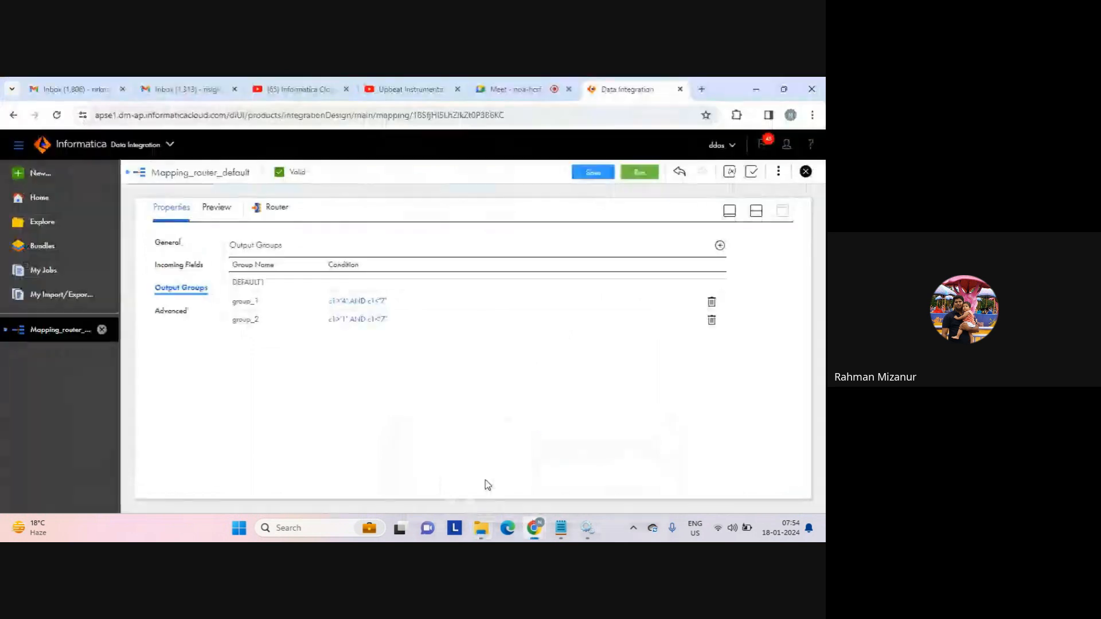
Switch group_1's first operator to '>=' so the filter reads c1 >= 4 AND c1 < 7.
click(360, 302)
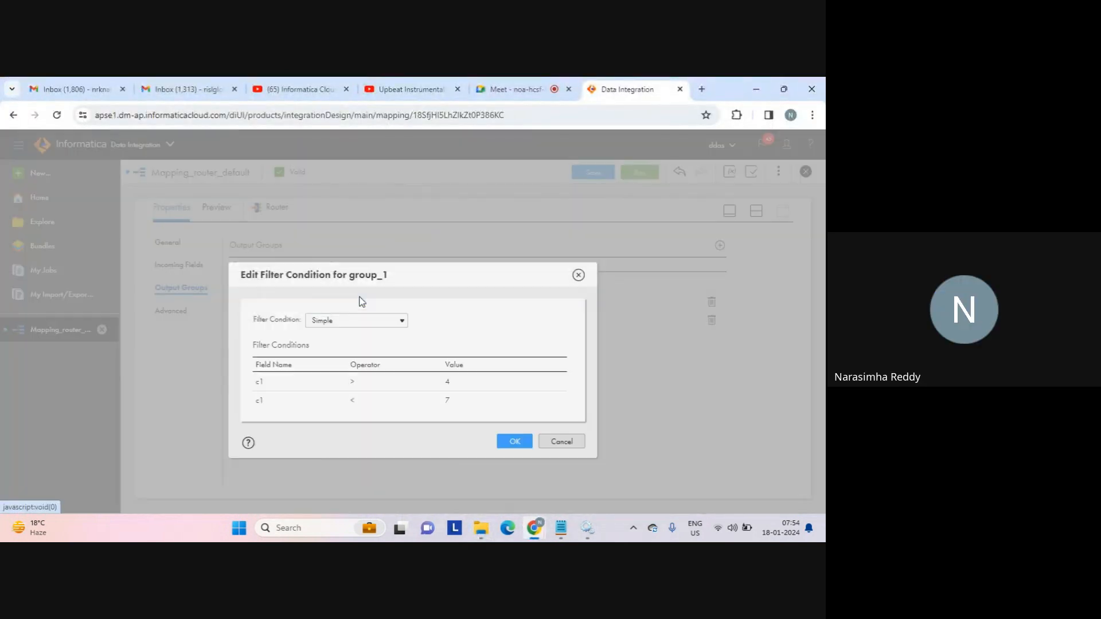
click(374, 389)
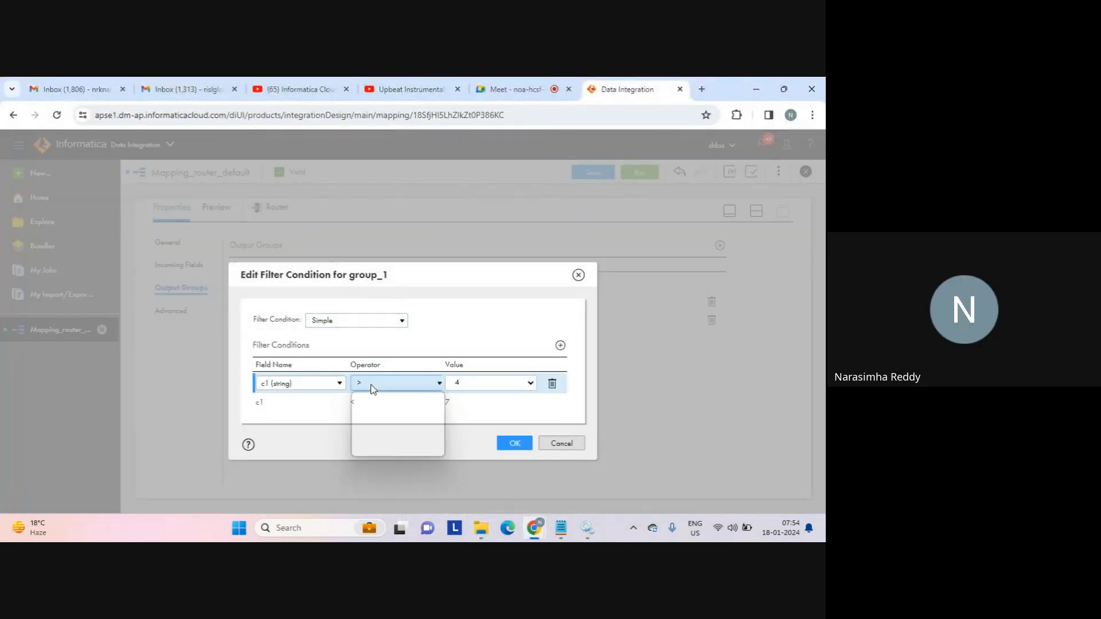
click(367, 440)
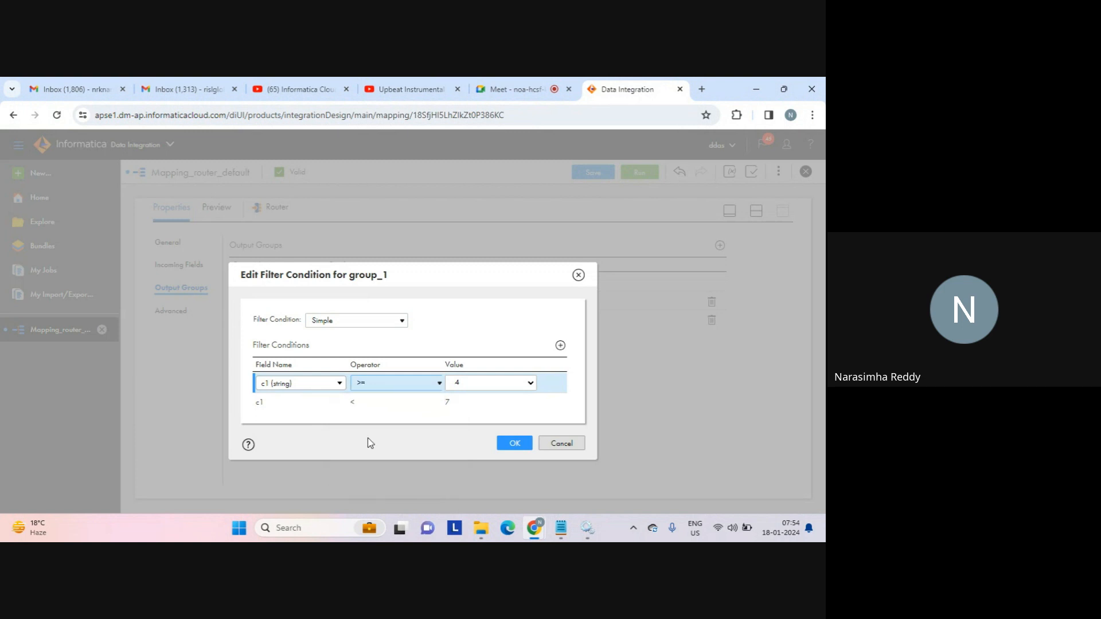
click(521, 445)
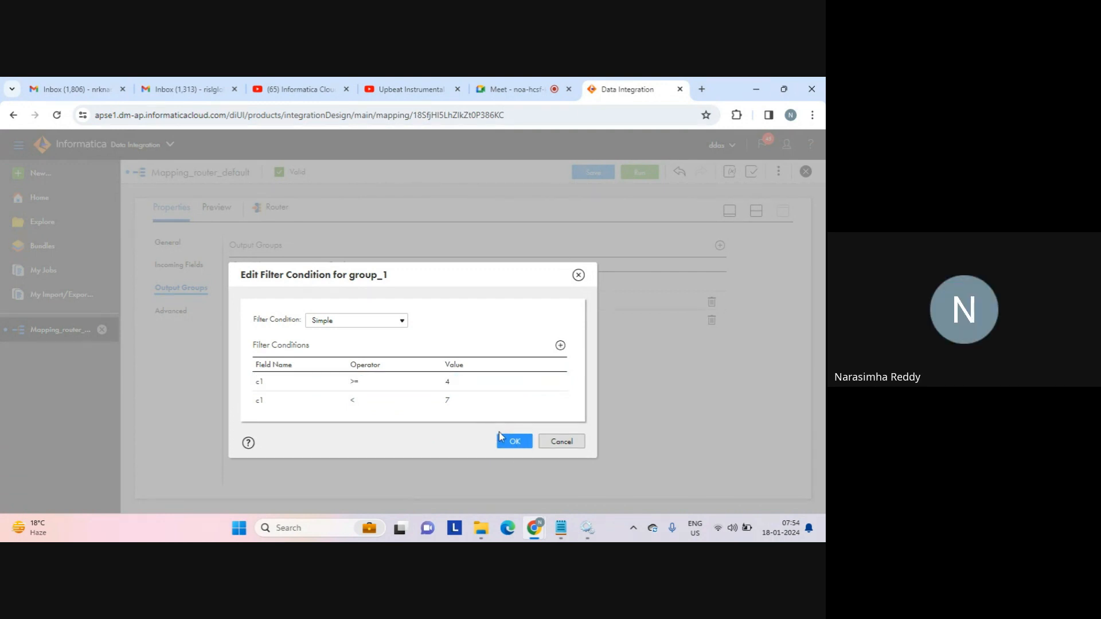
click(516, 445)
click(481, 528)
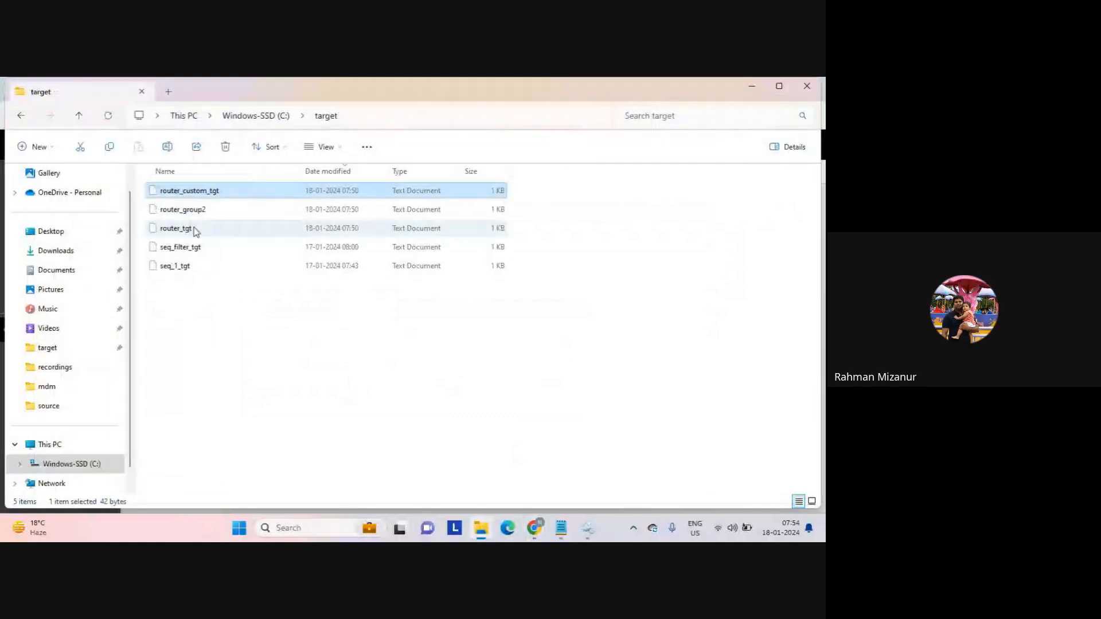
click(182, 215)
double_click(182, 215)
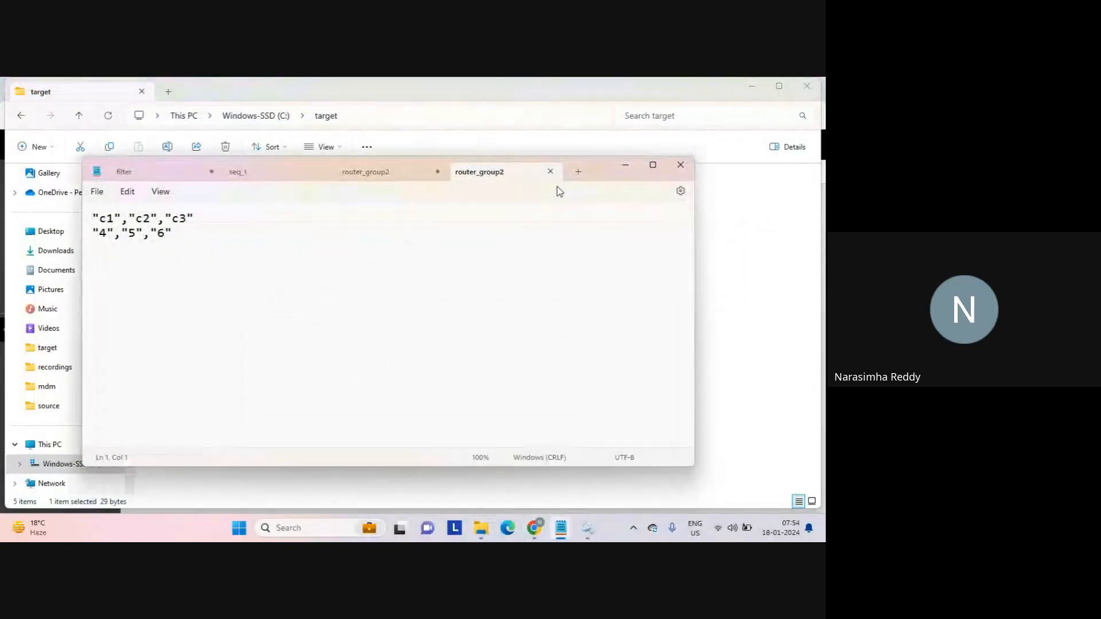
click(552, 172)
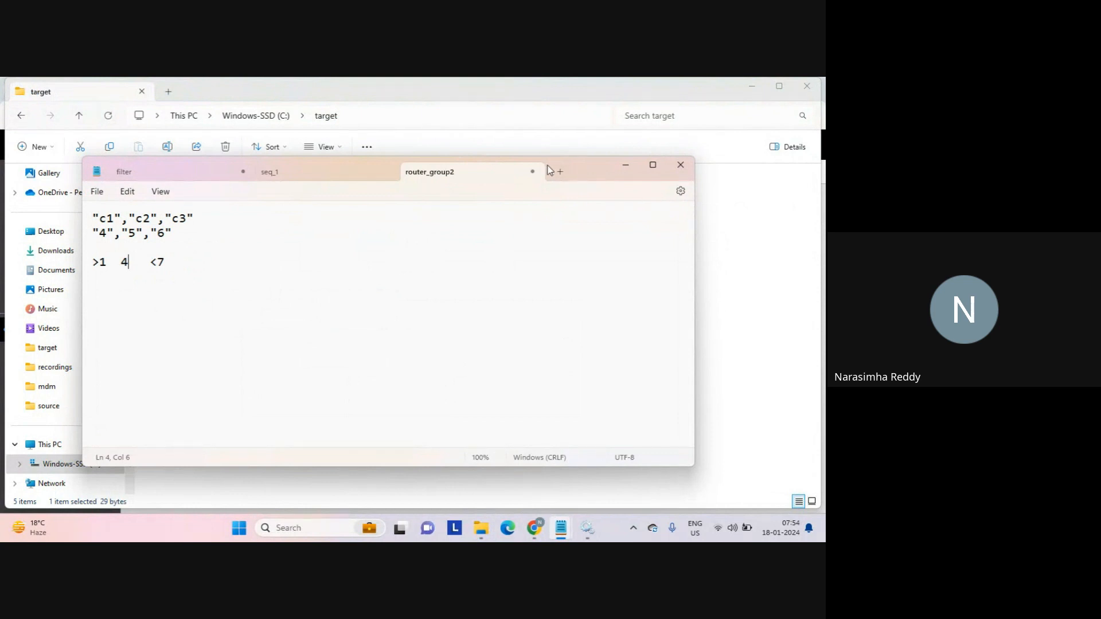
click(713, 297)
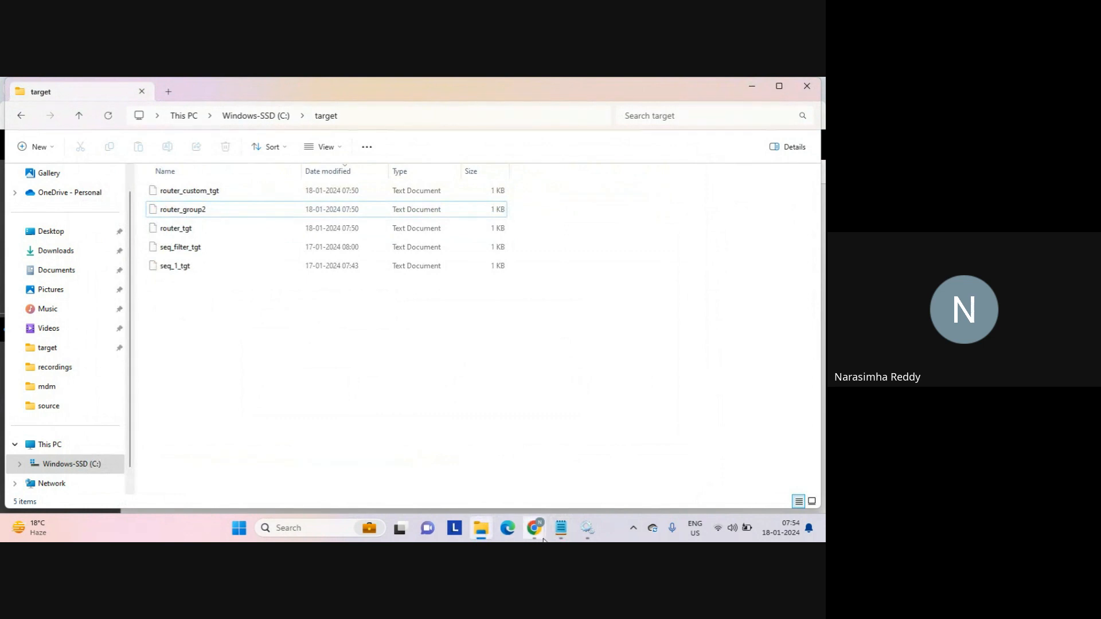
Set group_1's filter to c1 > 4 AND c1 <= 7 and save Mapping_router_default.
mouse_move(535, 528)
click(486, 473)
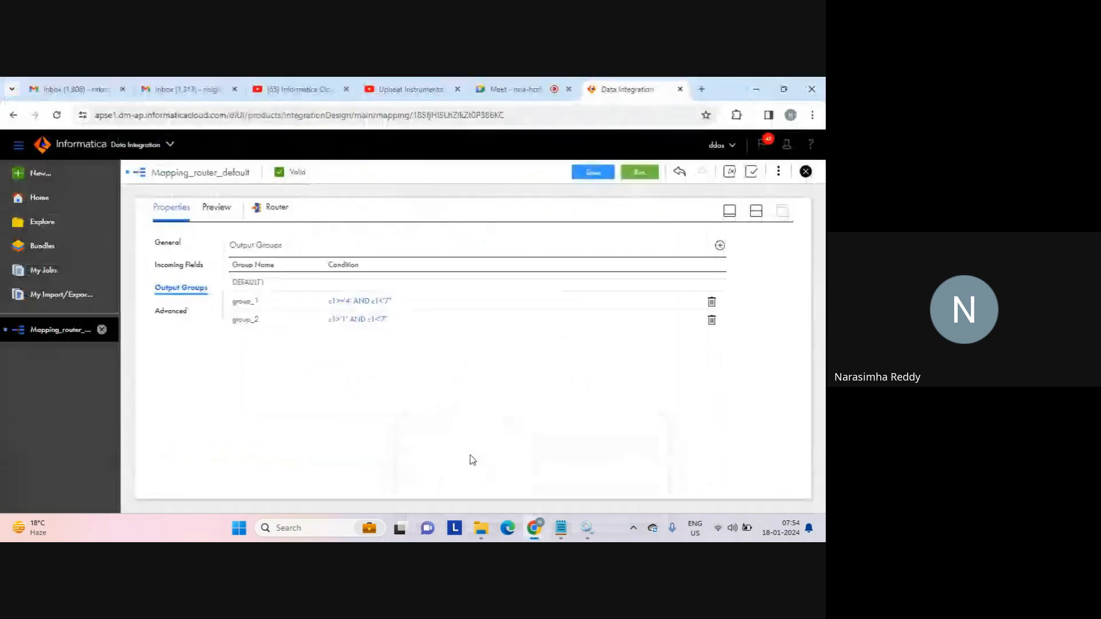
click(355, 303)
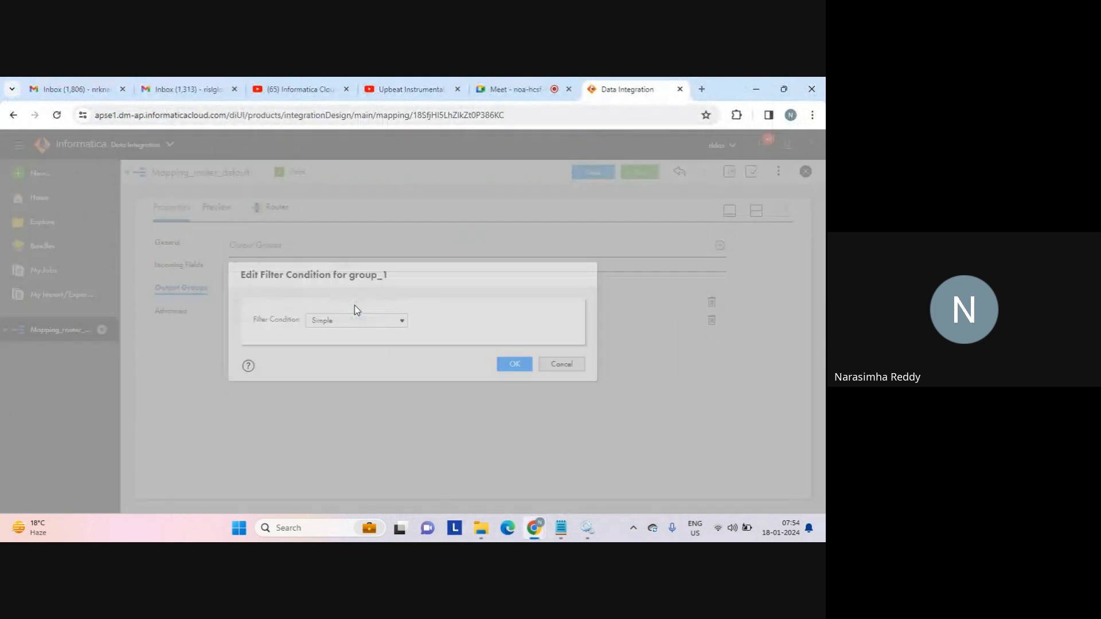
click(362, 382)
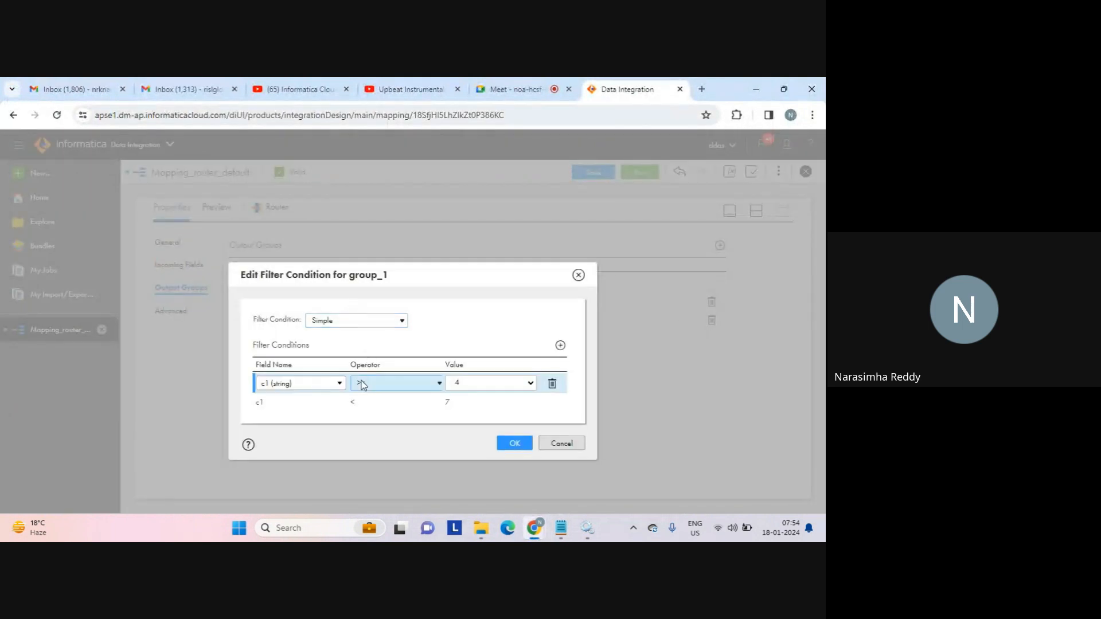
click(370, 383)
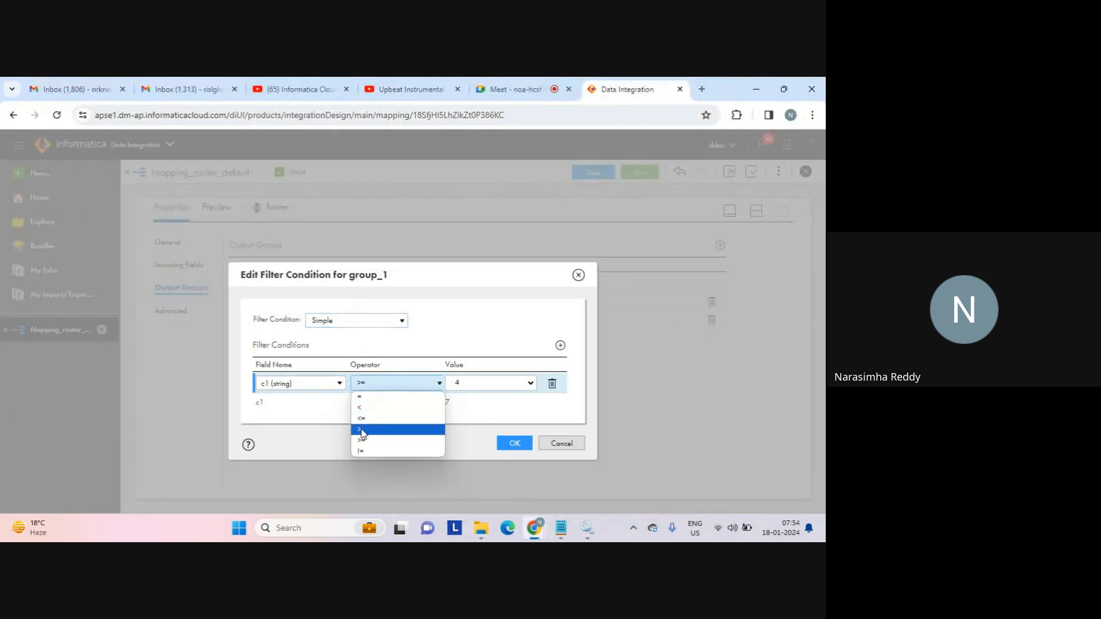
click(367, 429)
click(378, 401)
click(378, 401)
click(378, 401)
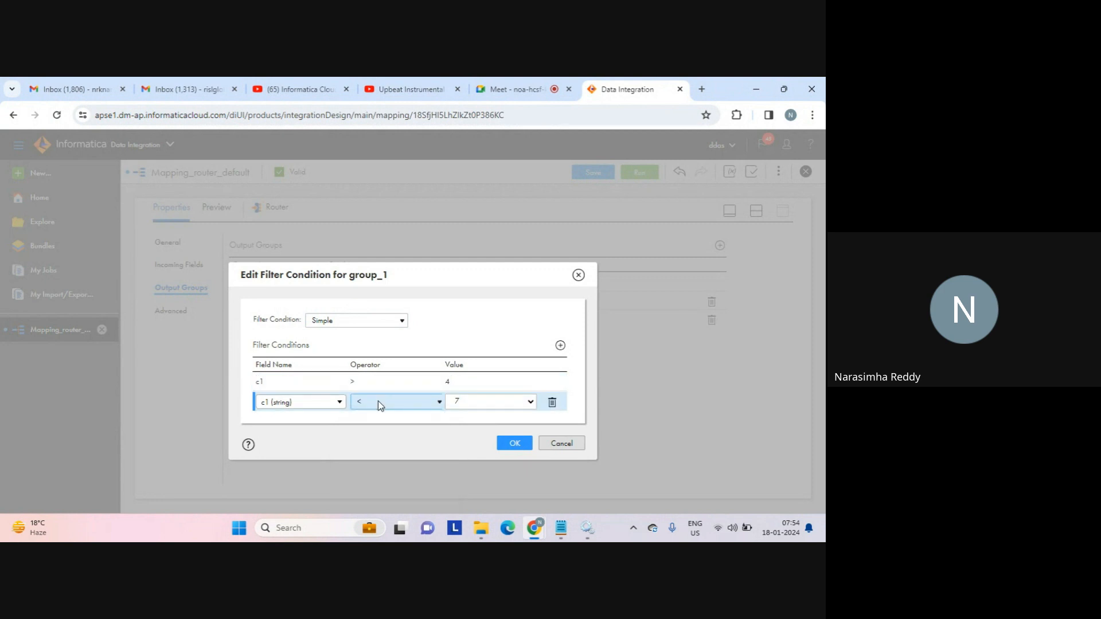
click(378, 401)
click(362, 437)
click(515, 444)
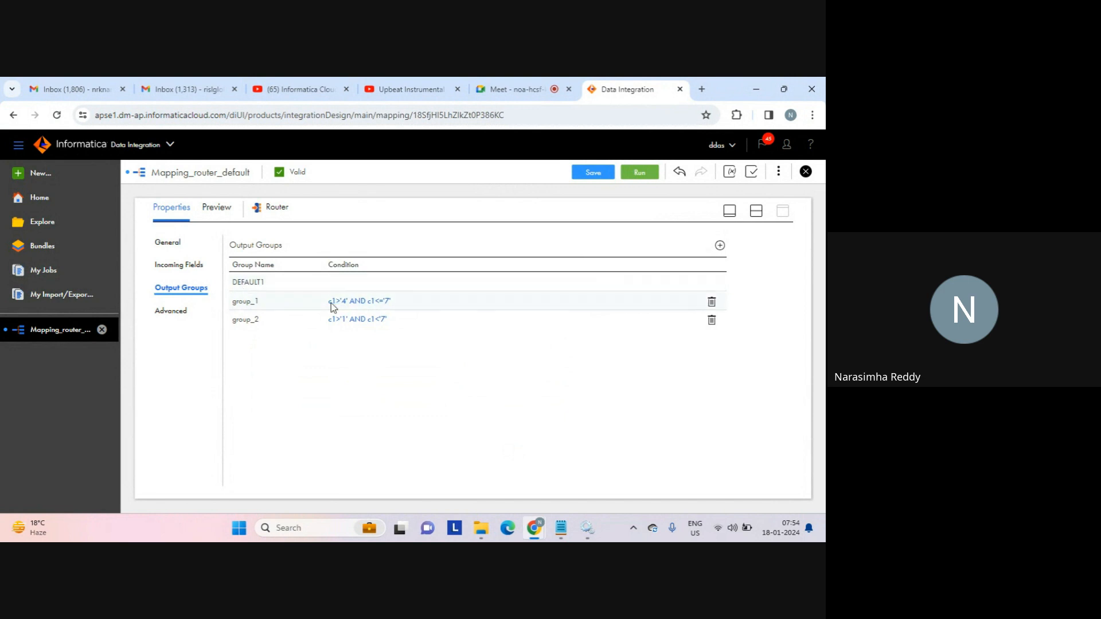
click(756, 211)
click(592, 173)
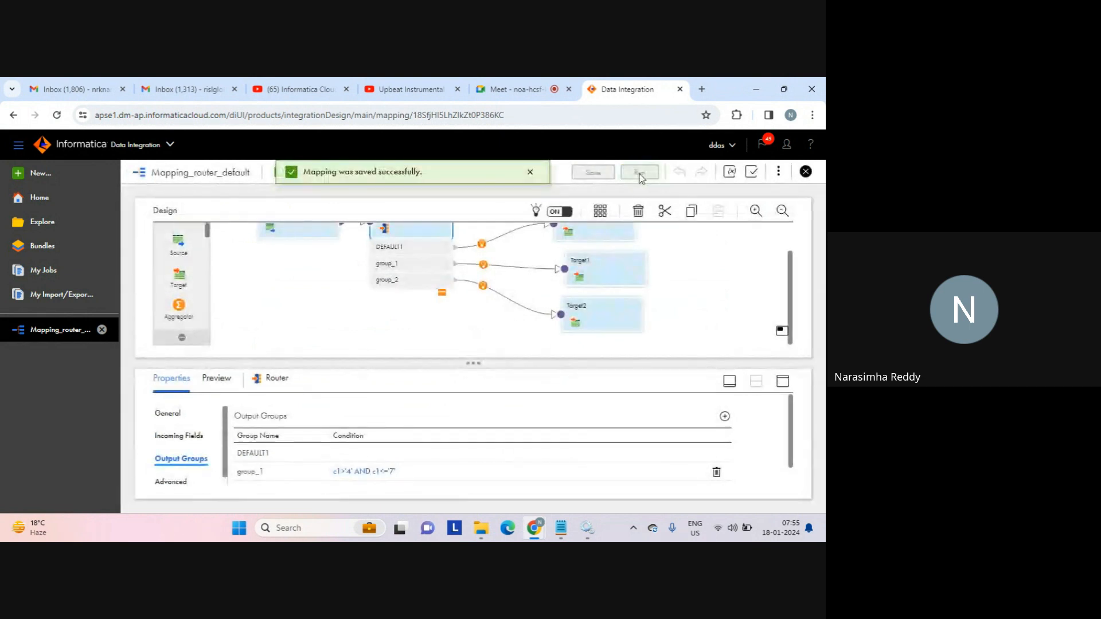
Run Mapping_router_default and refresh My Jobs until run -6 shows Success with 6 rows.
click(640, 172)
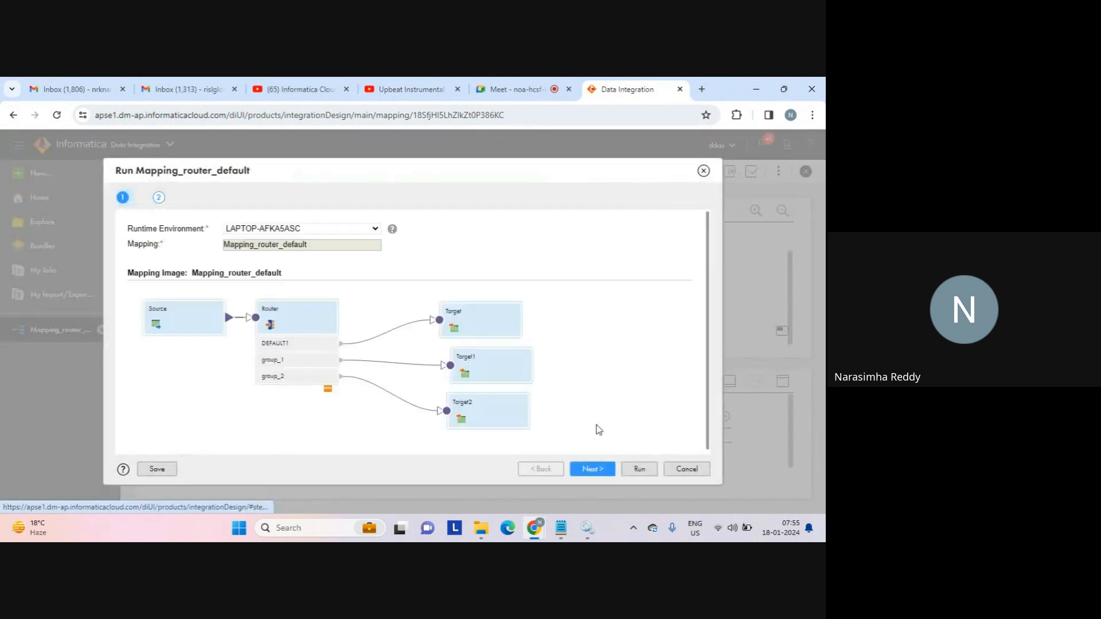
click(638, 469)
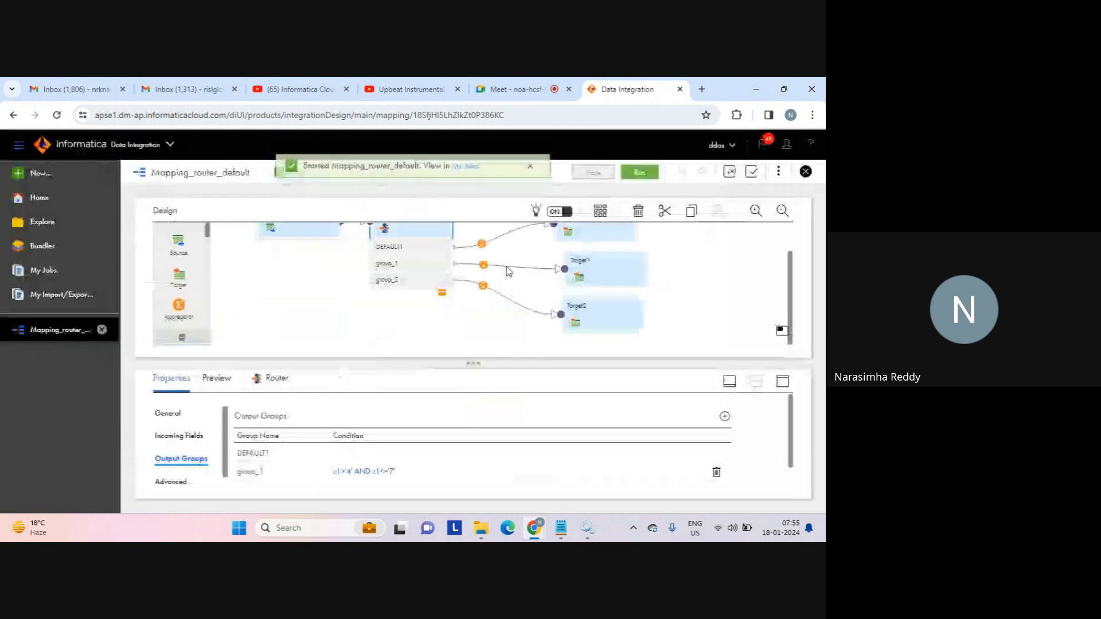
click(469, 176)
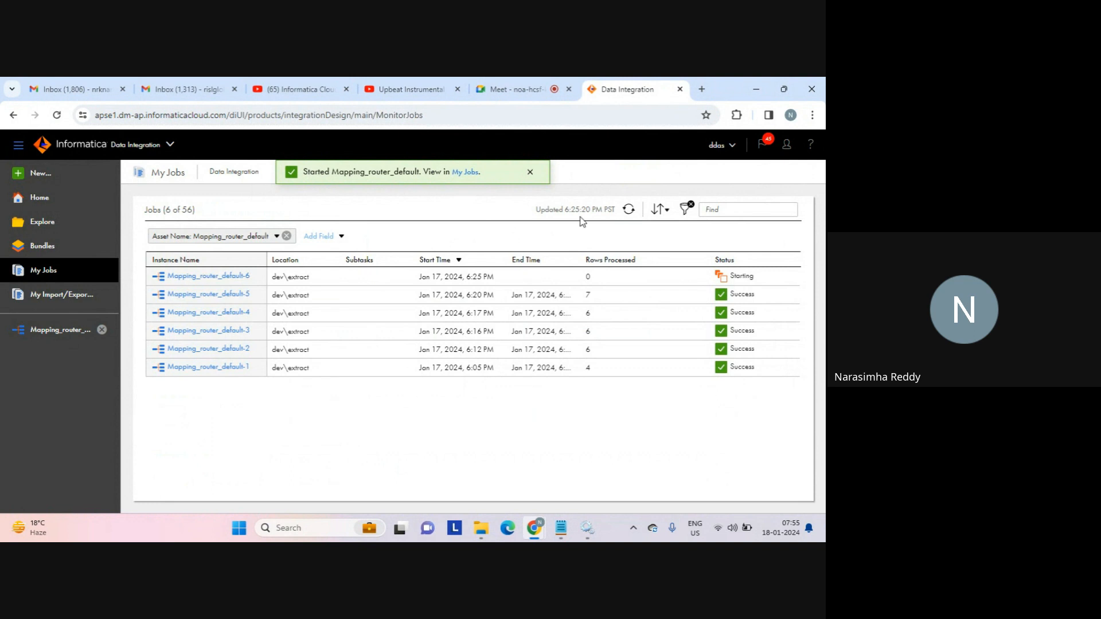
click(630, 212)
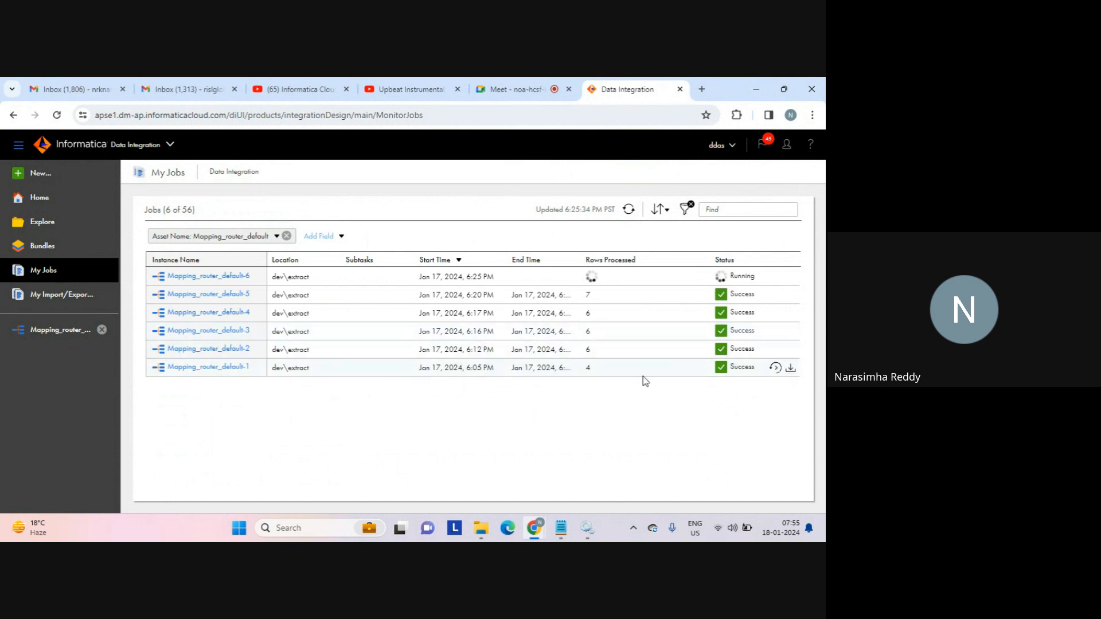
click(628, 209)
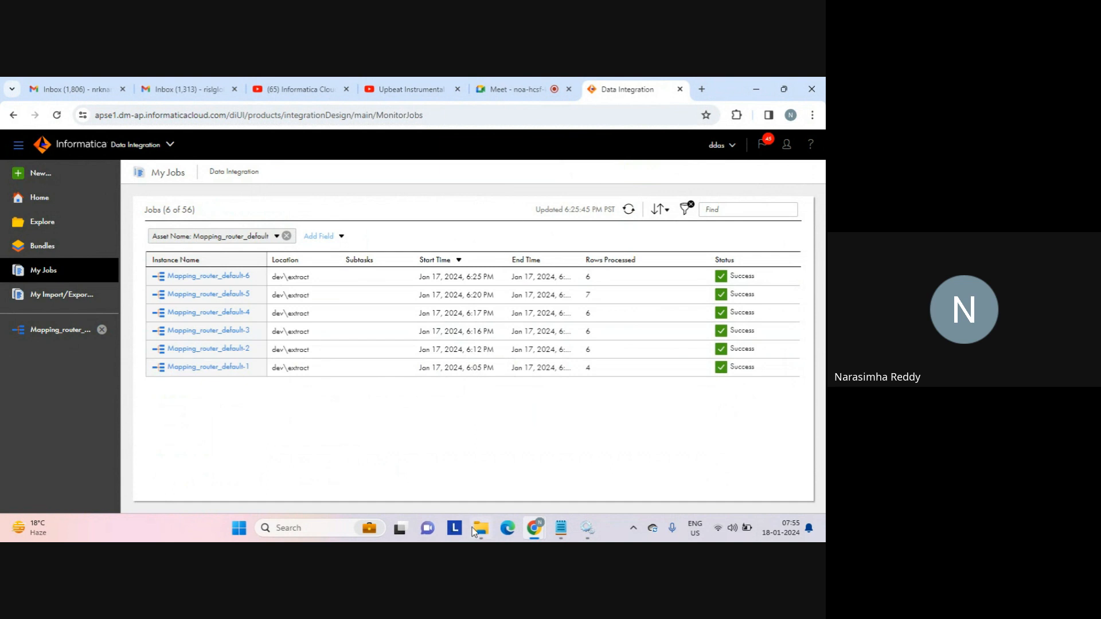
mouse_move(475, 529)
click(477, 474)
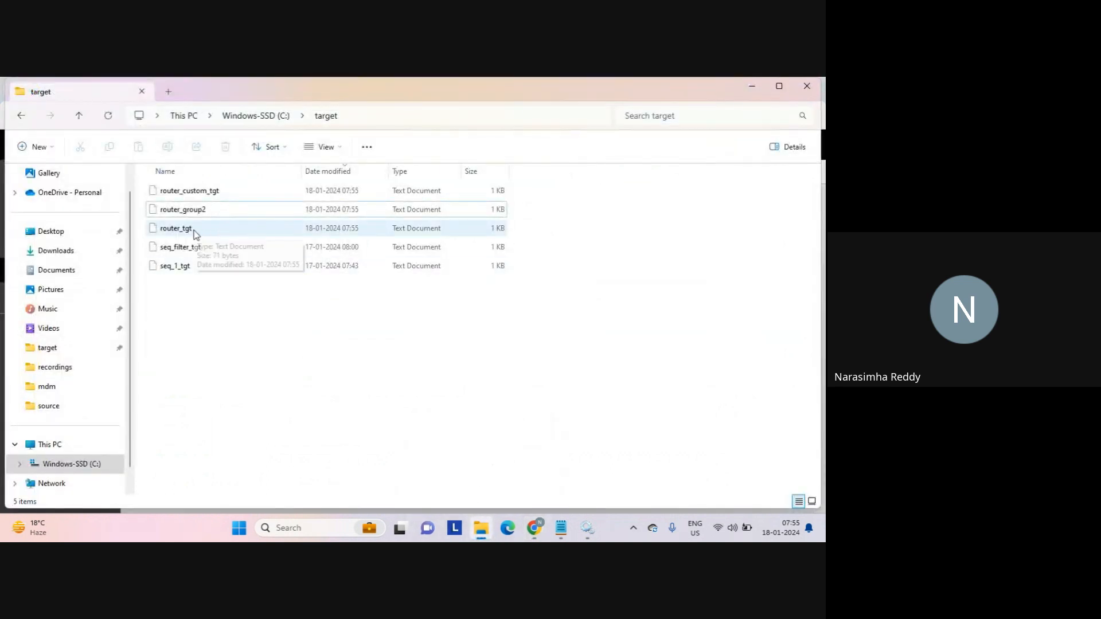
Review router_custom_tgt's rows, then open router_group2 and close it, discarding unsaved edits.
double_click(205, 195)
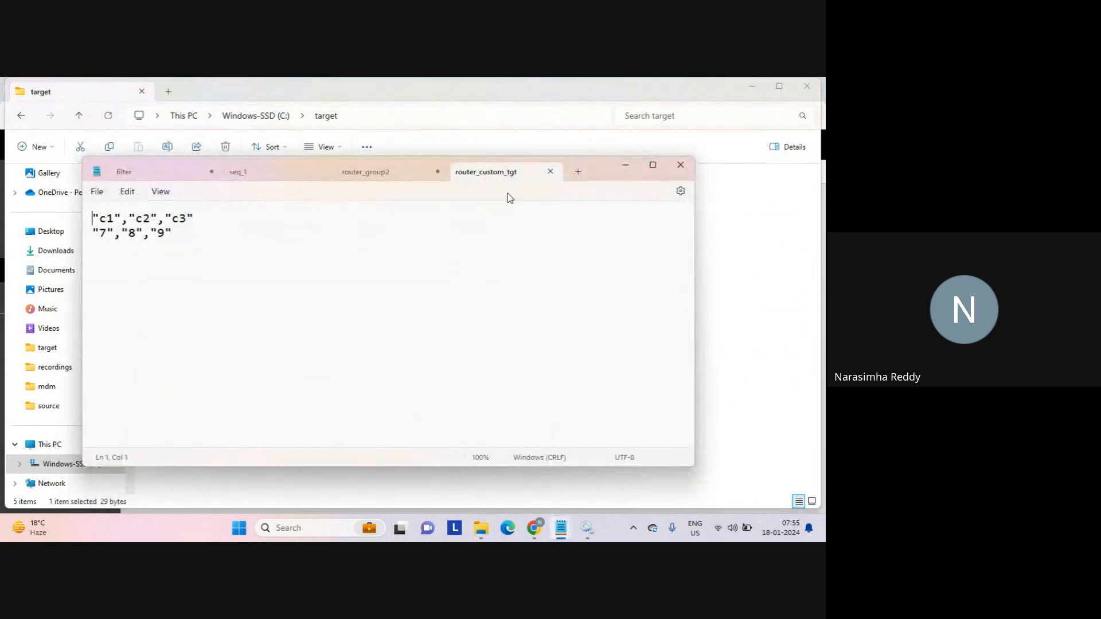
drag(93, 233, 114, 233)
click(550, 171)
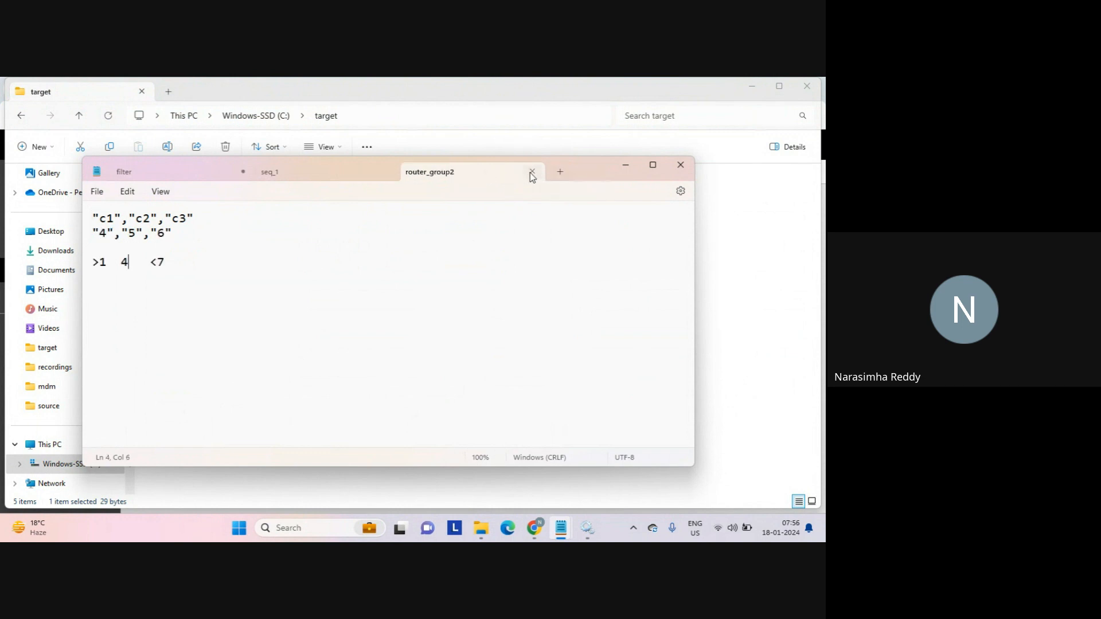
click(762, 298)
double_click(201, 213)
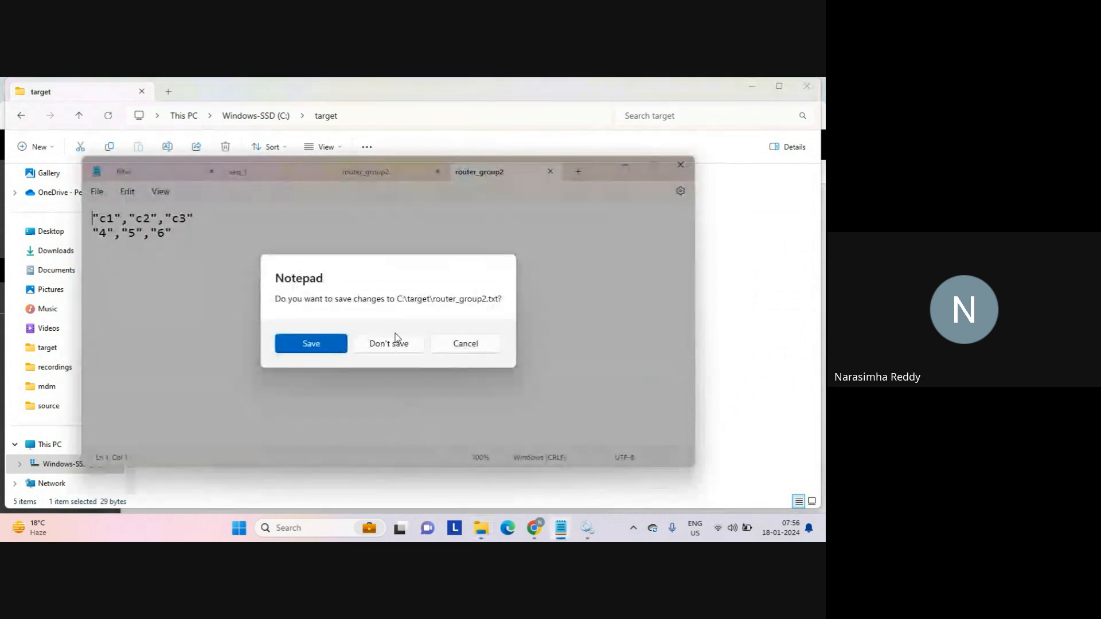
click(396, 341)
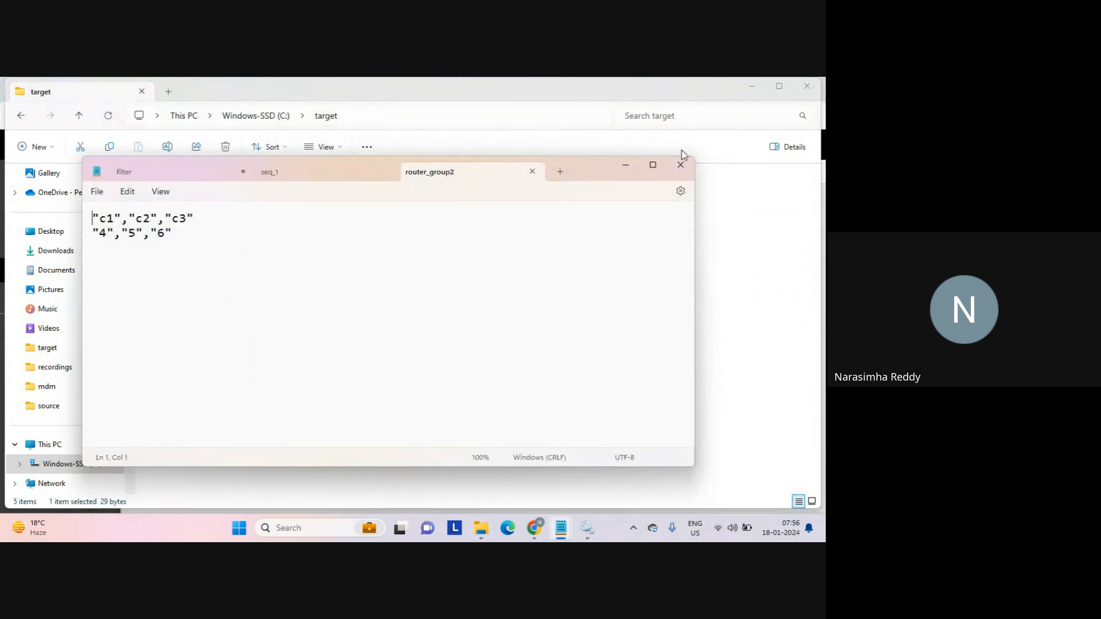
click(681, 165)
Check router_tgt's last three data lines, then close the router_tgt and router_group2 tabs.
click(189, 229)
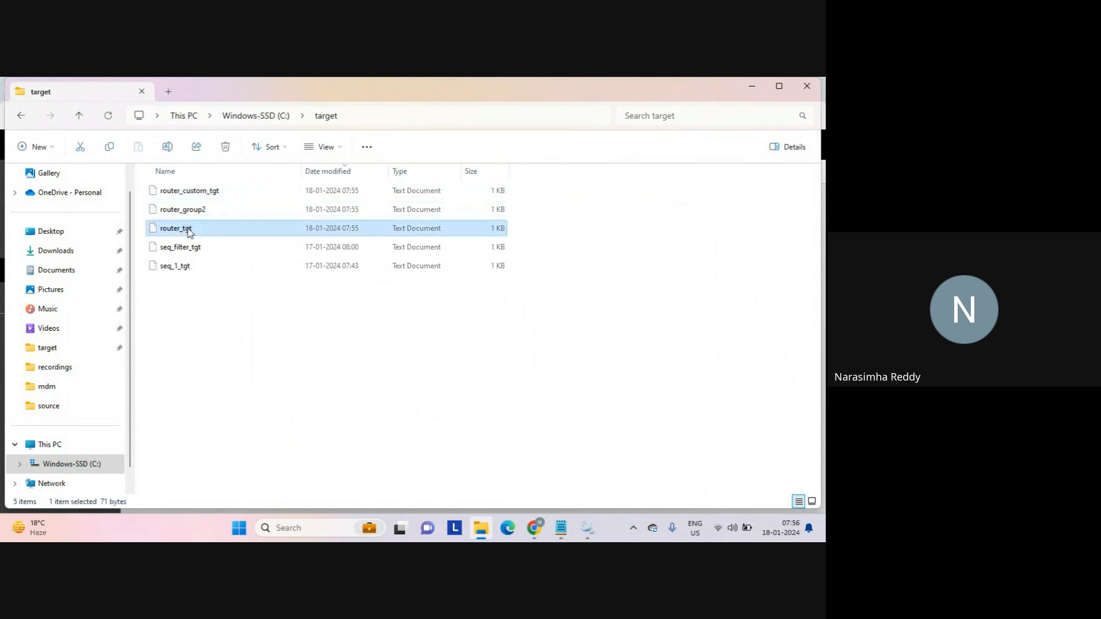
double_click(189, 229)
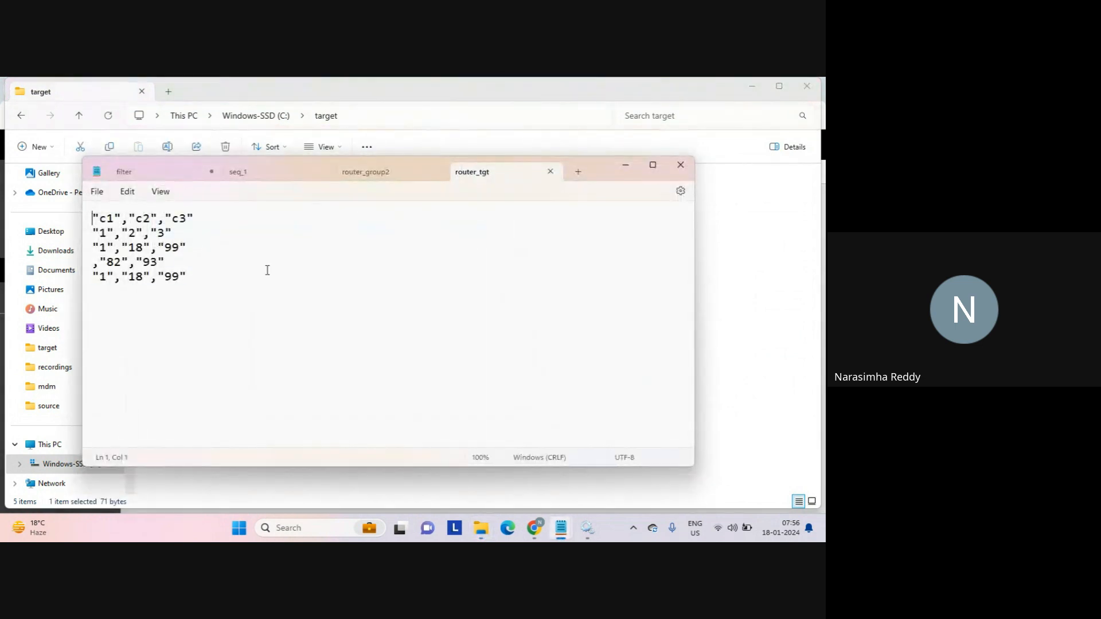
drag(267, 270, 92, 247)
click(304, 253)
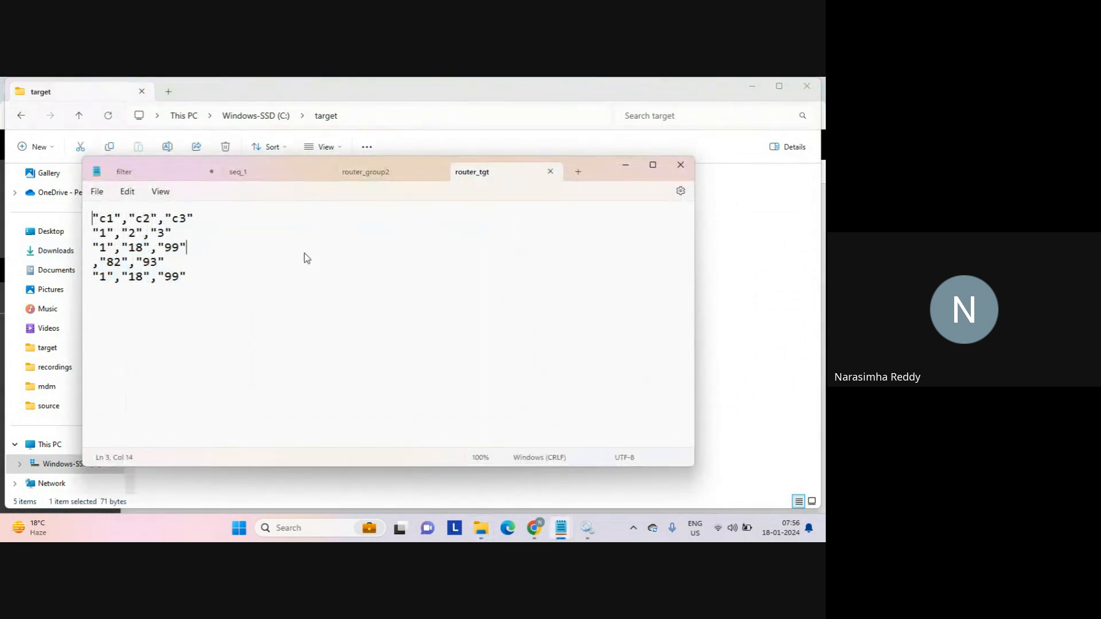
click(551, 171)
click(531, 170)
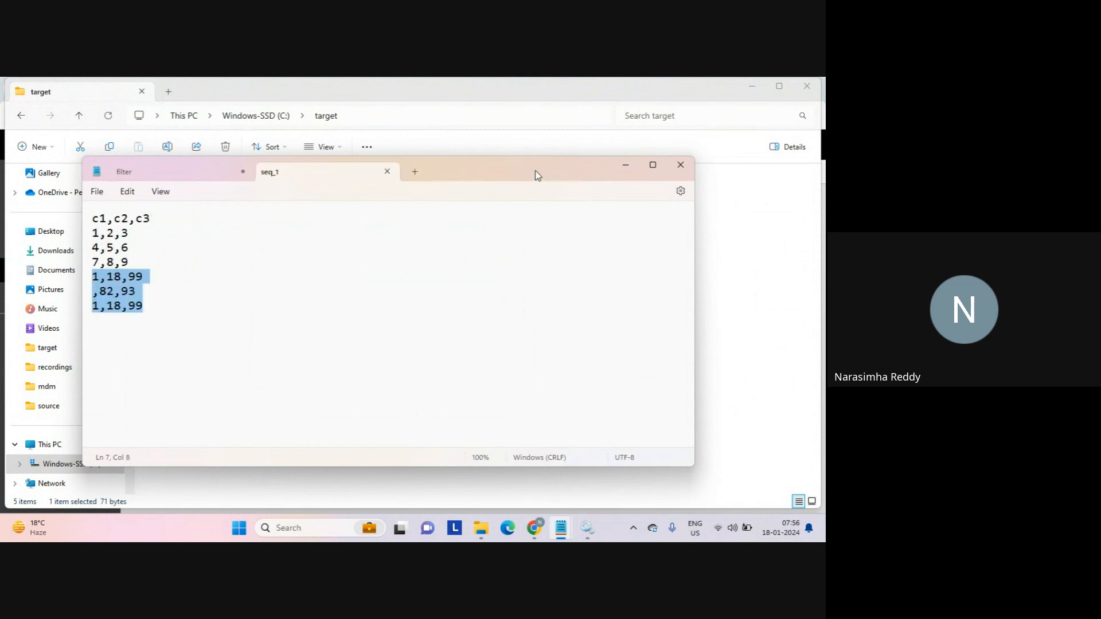
click(705, 222)
Return to Informatica, open Mapping_router_default, and maximize its Properties panel to show group conditions.
mouse_move(533, 523)
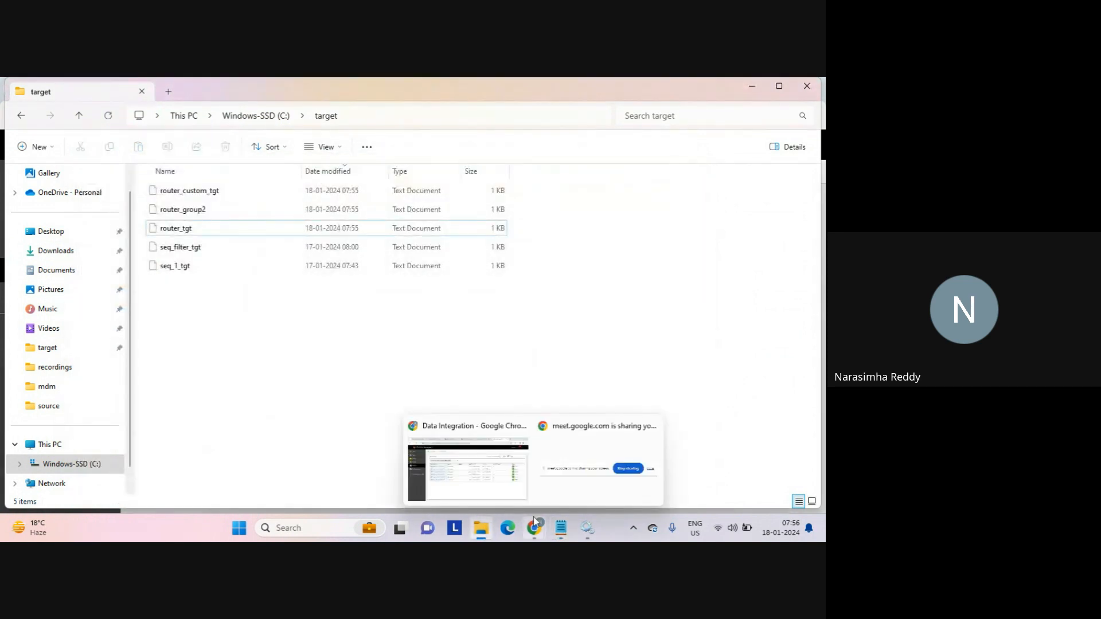
click(484, 476)
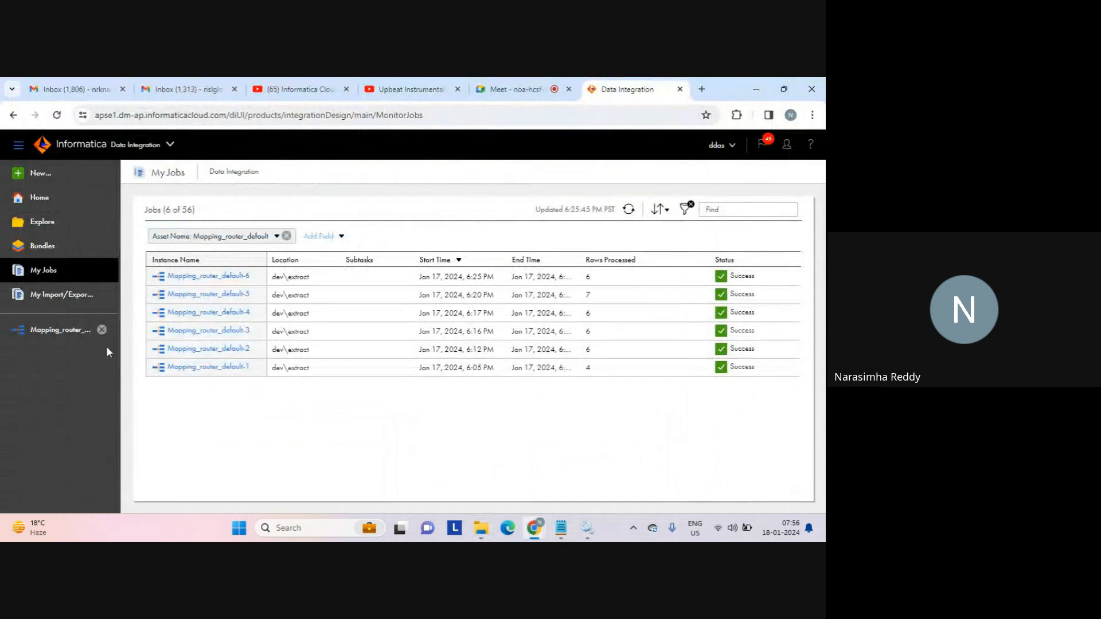
click(59, 330)
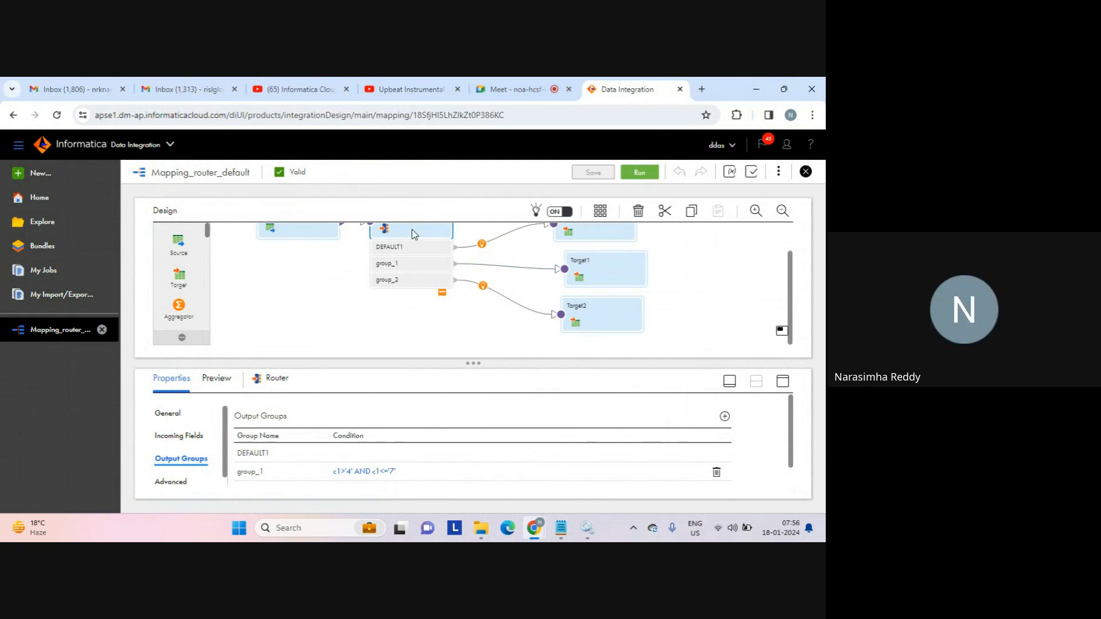
click(782, 381)
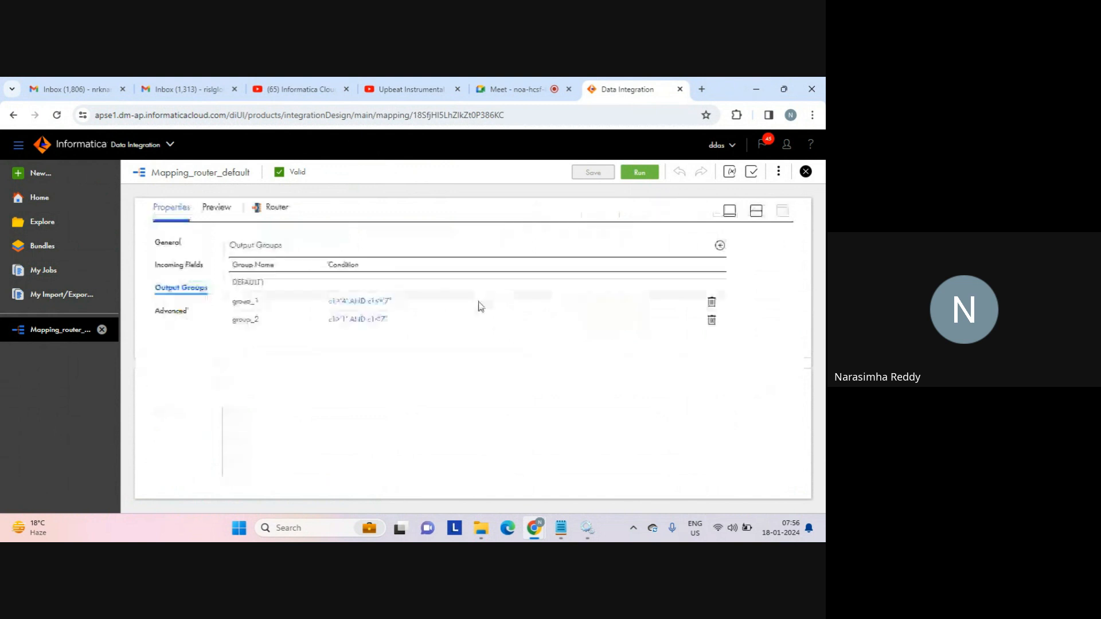
Delete the c1 <= 7 row from group_1's filter, leaving only c1>'4', and restore the canvas.
click(352, 306)
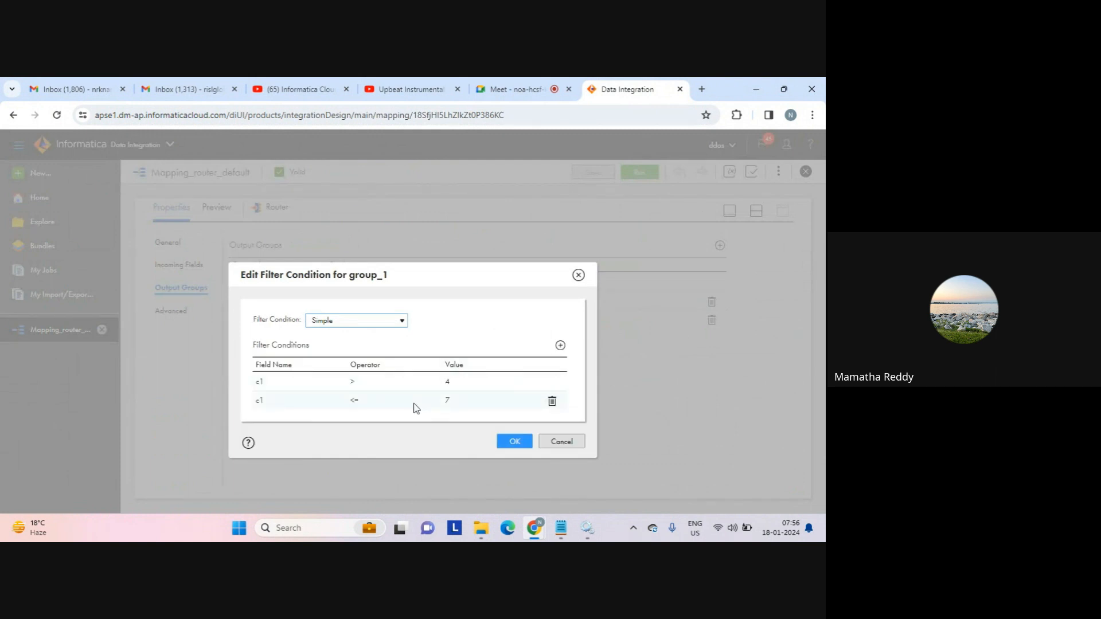
click(397, 383)
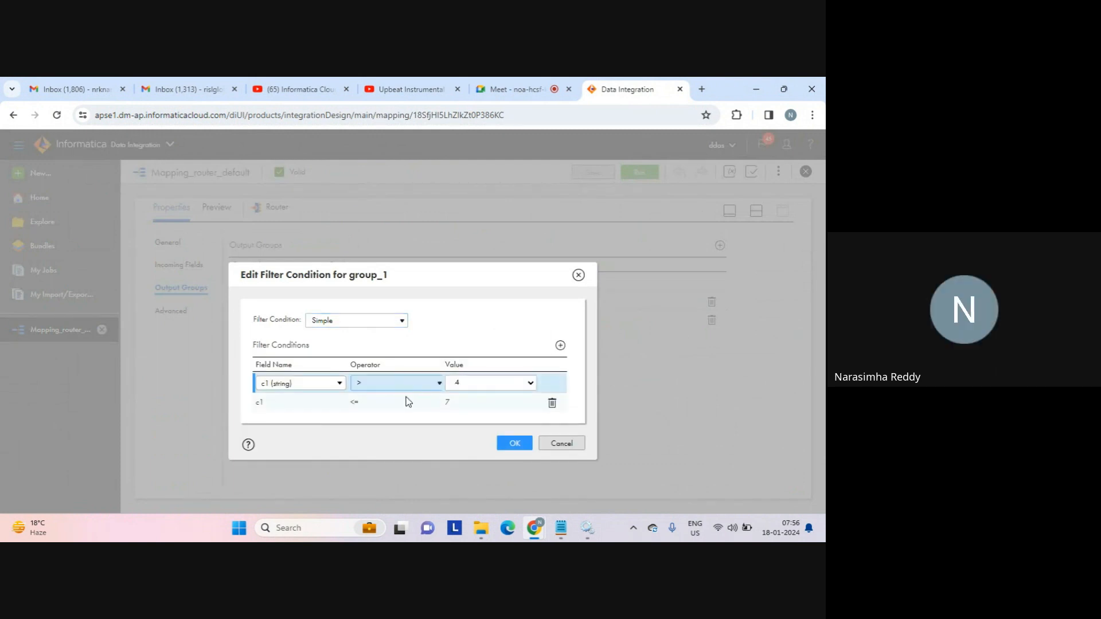
click(408, 401)
click(553, 402)
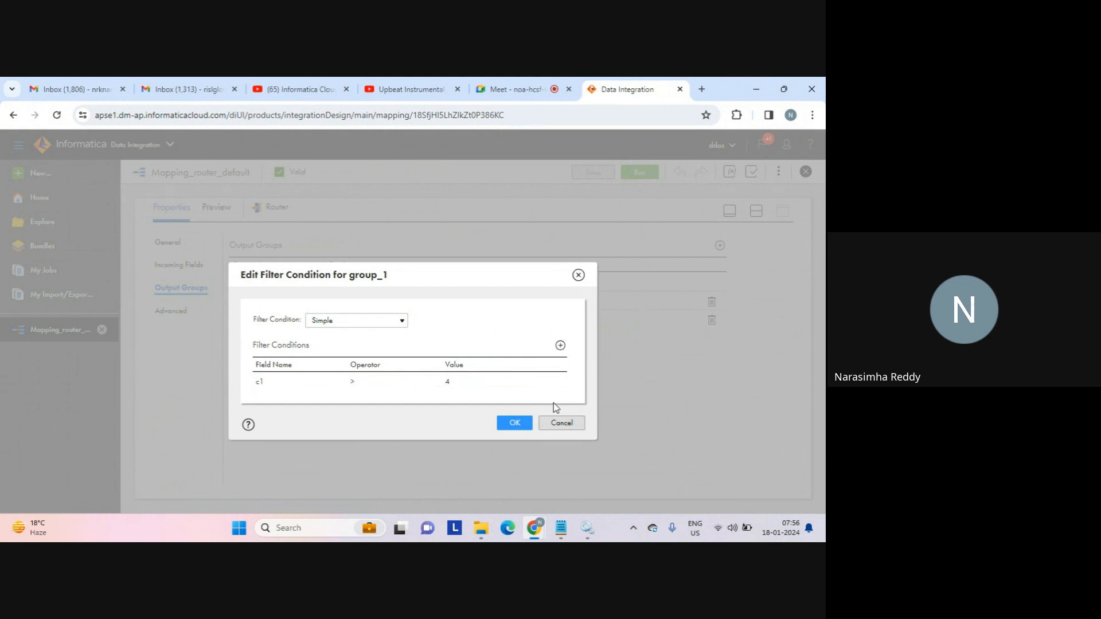
click(514, 424)
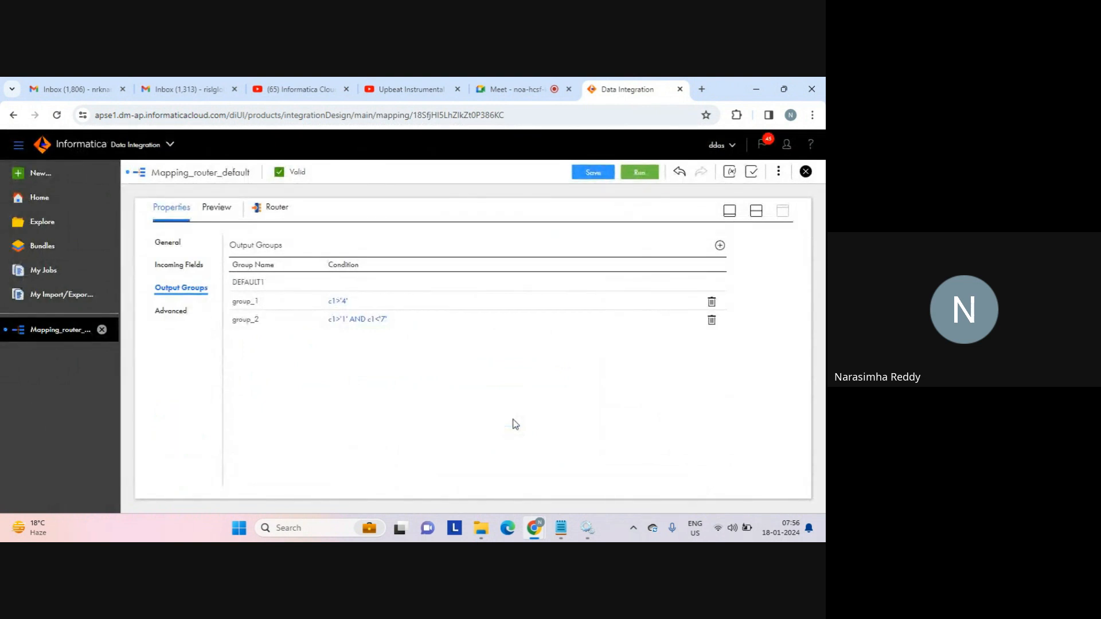
click(756, 210)
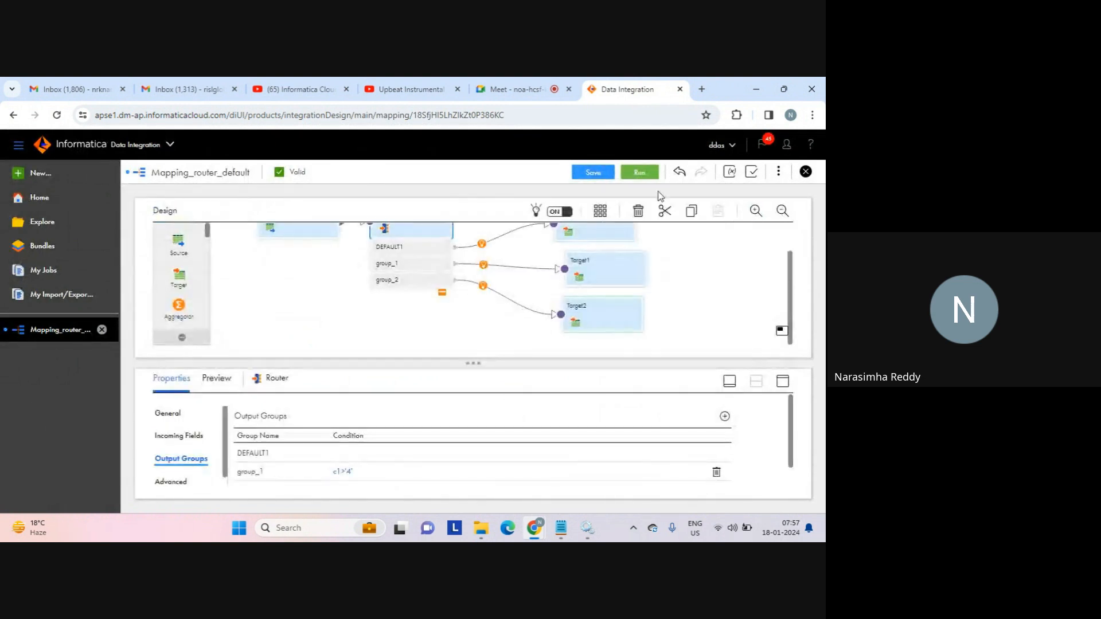
Save and run Mapping_router_default, then bring up the router_custom_tgt Notepad window.
click(596, 175)
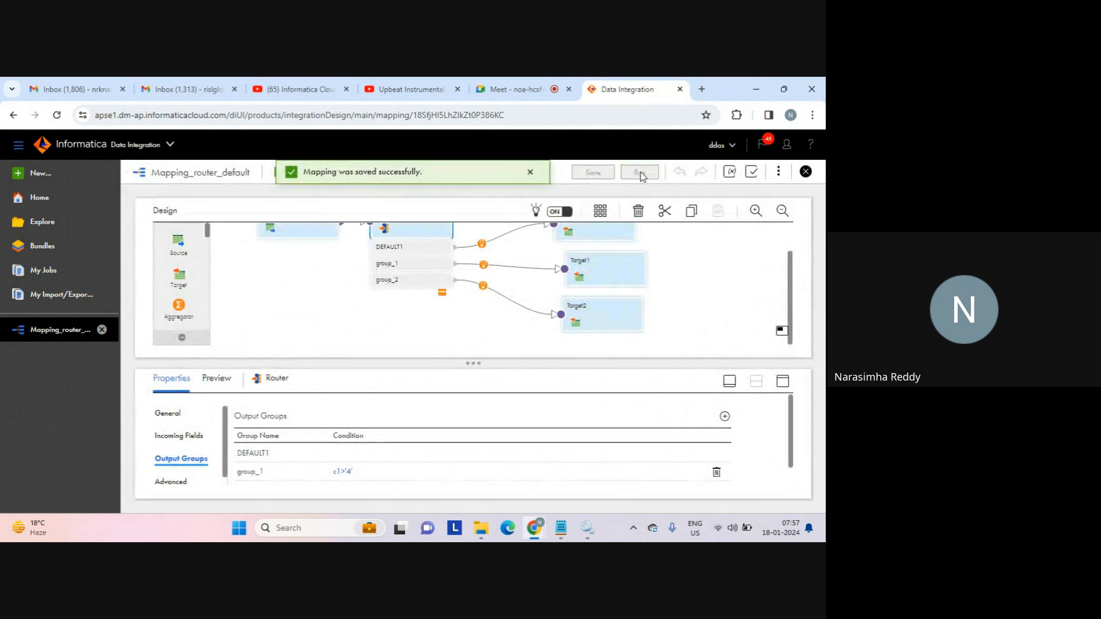
click(640, 172)
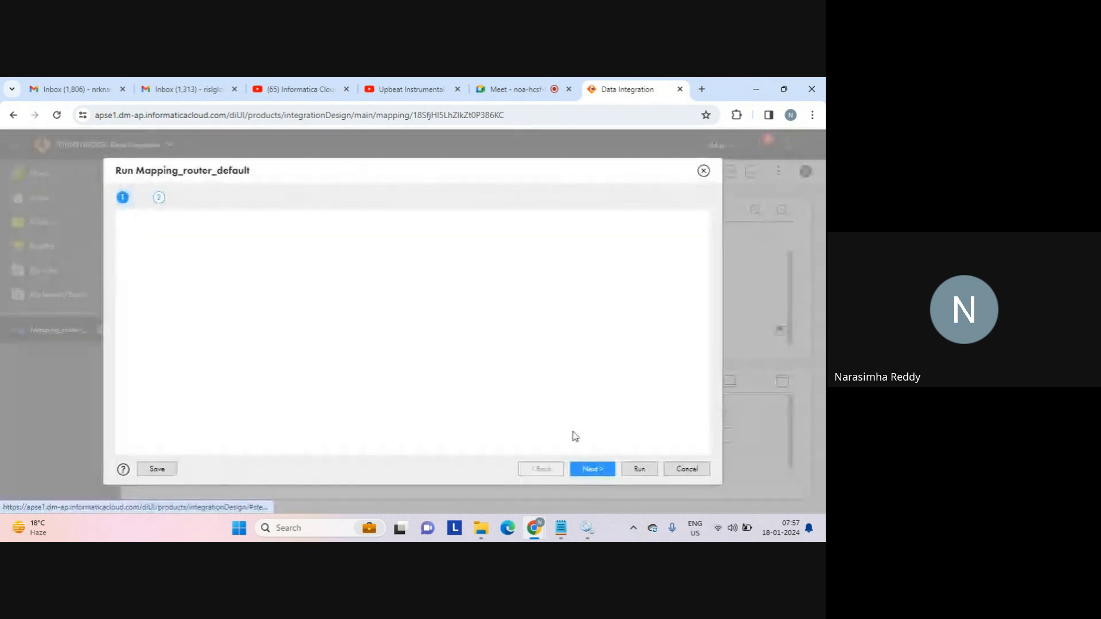
click(640, 469)
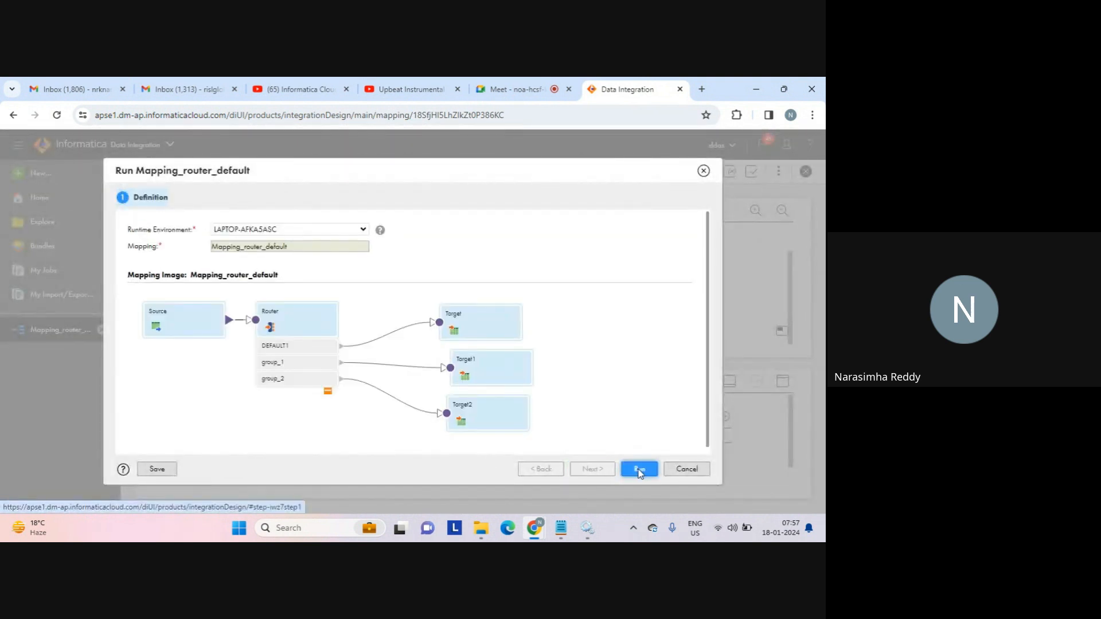
click(562, 534)
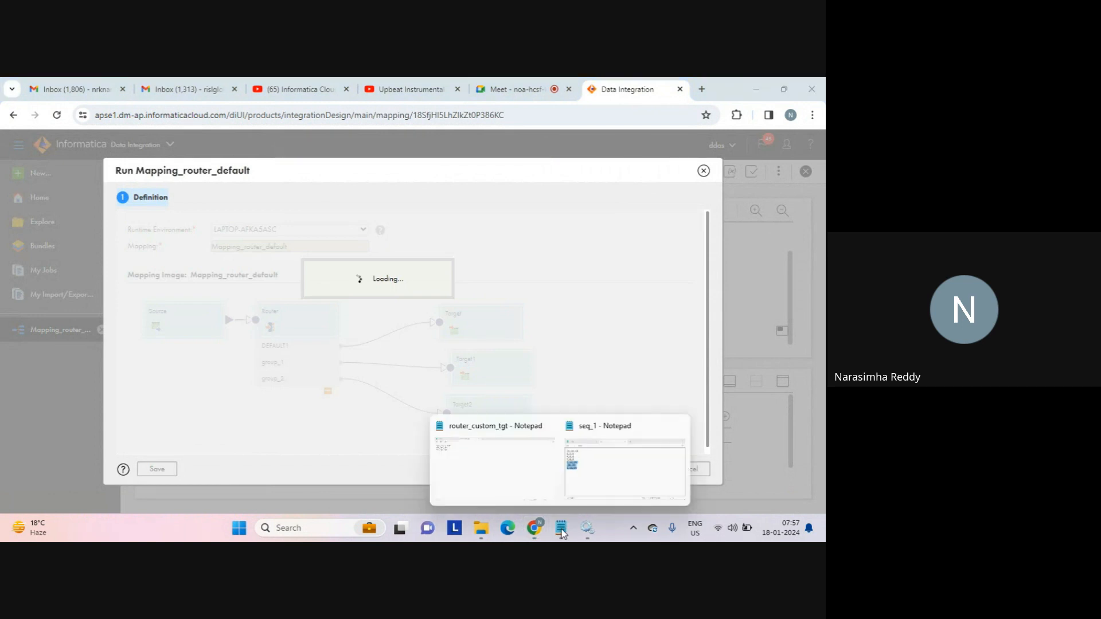
click(525, 450)
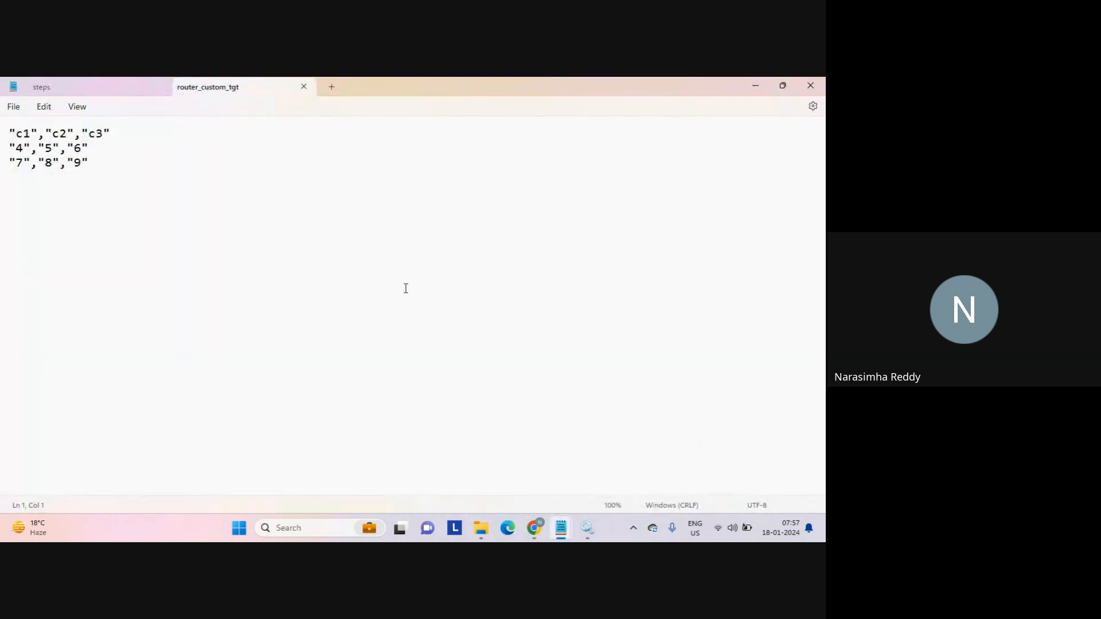
Bring up the filter notes and select the '2 types' note lines.
mouse_move(562, 529)
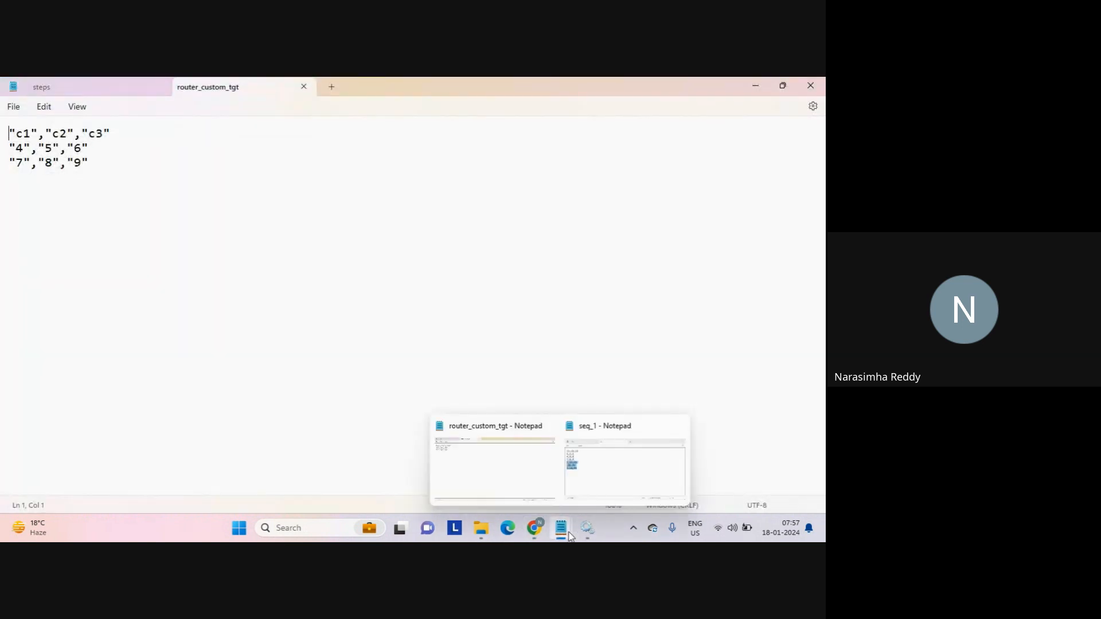
click(605, 468)
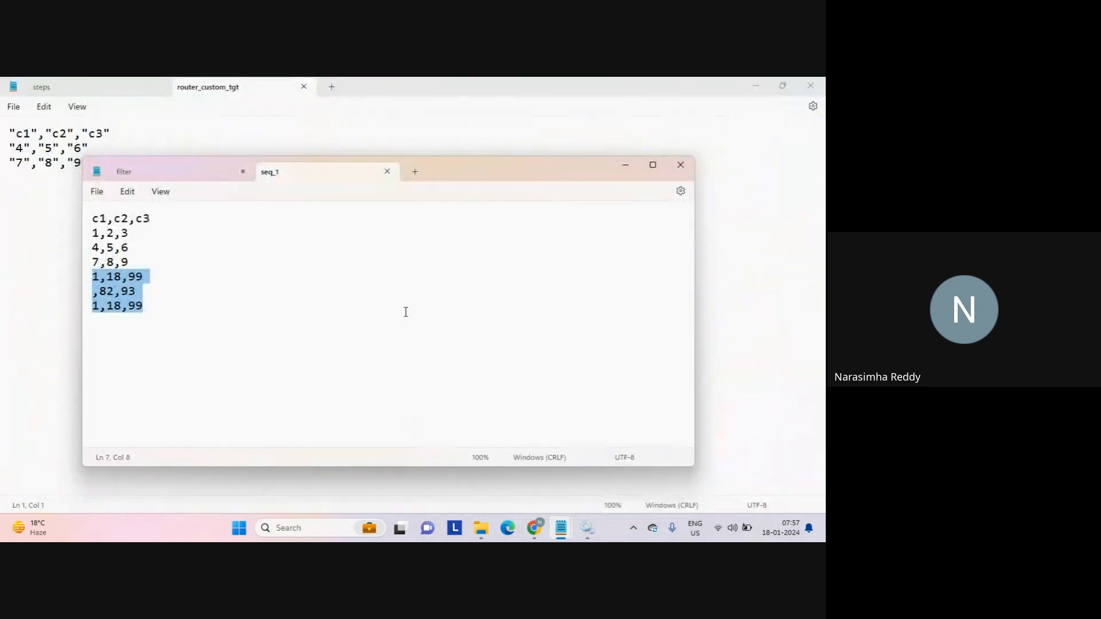
click(192, 173)
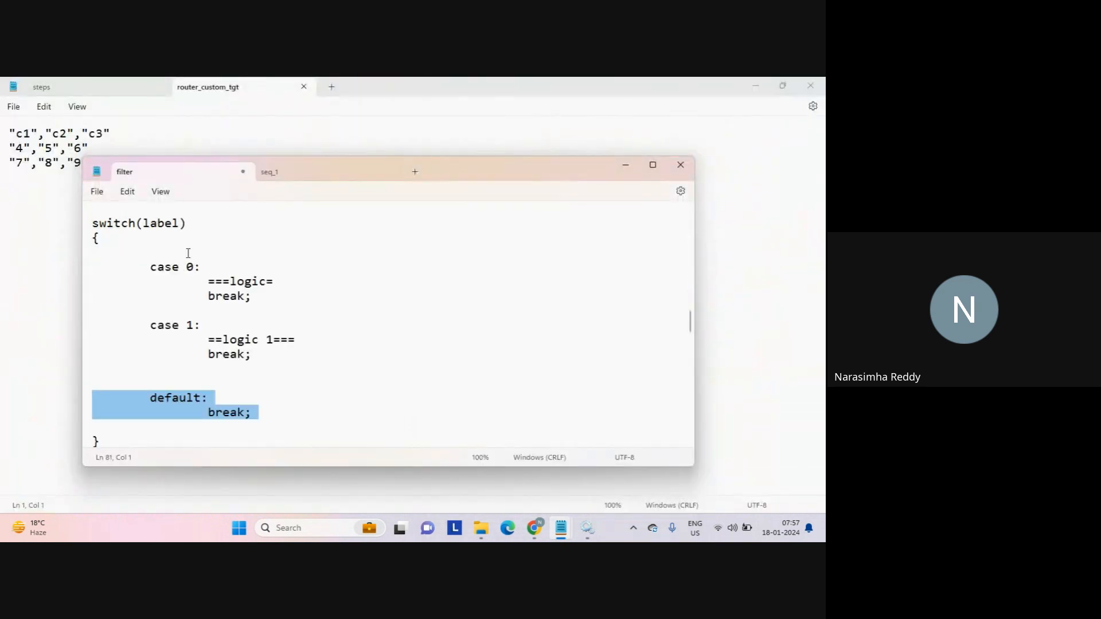
click(158, 271)
key(Down)
key(Down)
key(Down)
key(Down)
key(Down)
key(Down)
key(Down)
key(Down)
key(Down)
key(Down)
key(Down)
key(Down)
key(Down)
key(Down)
key(Down)
key(Down)
key(Down)
key(Down)
key(Down)
key(Down)
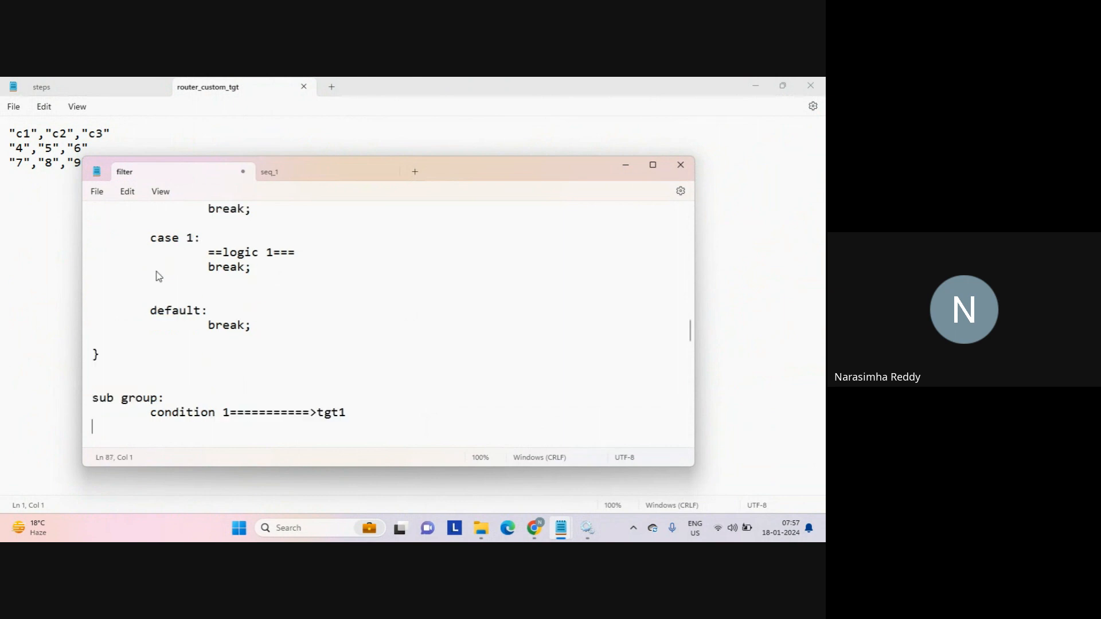
key(Down)
key(Down)
key(Down)
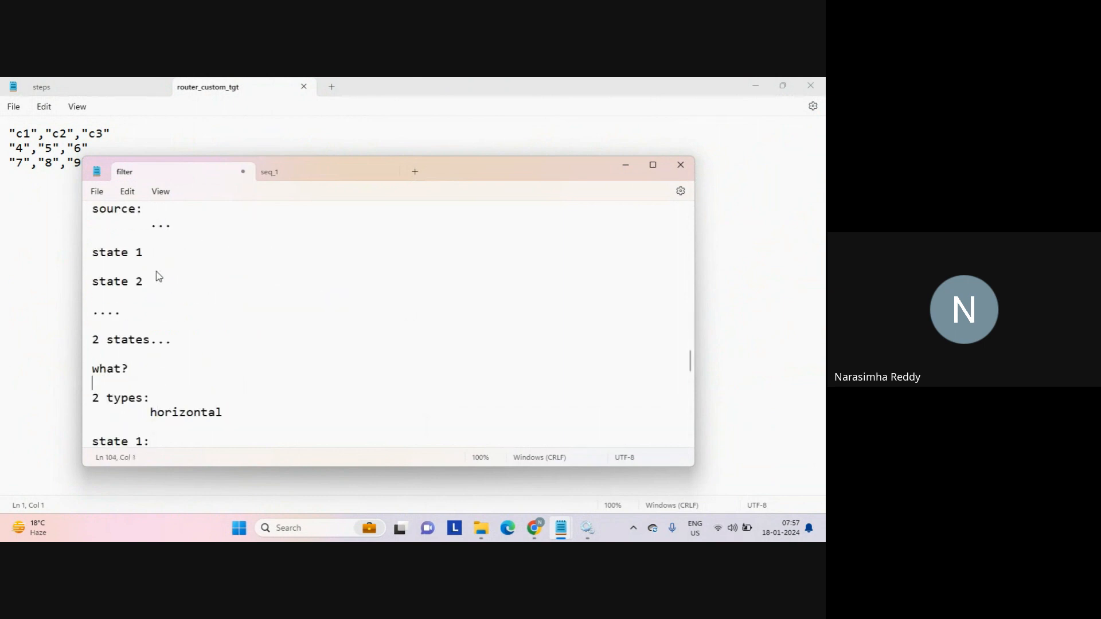
key(shift+Down)
key(shift+End)
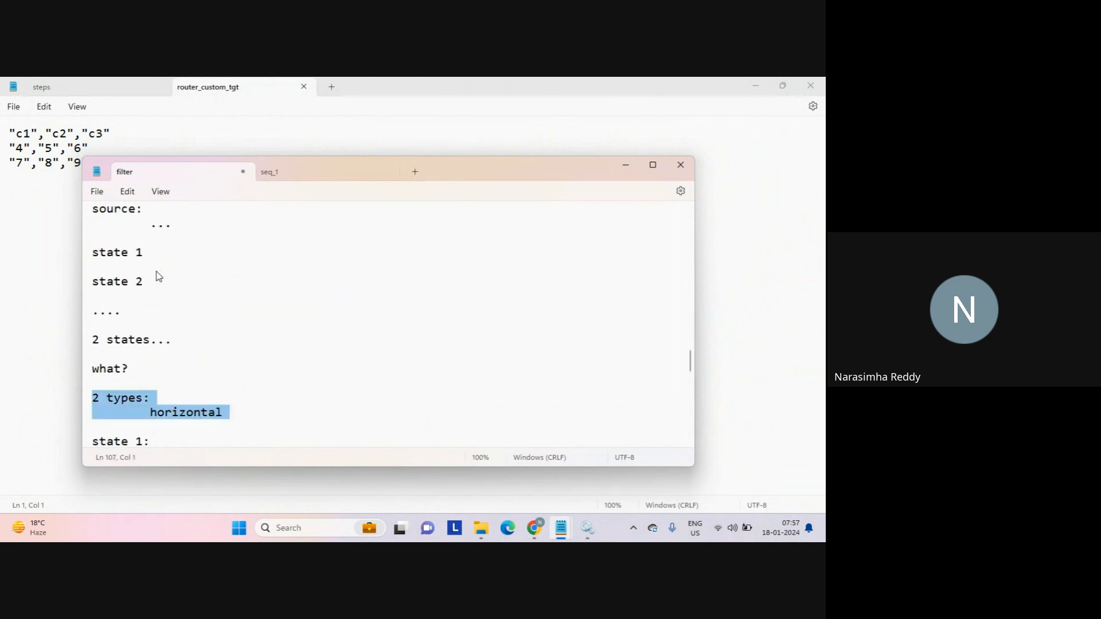
Minimize the filter notes and return to the Data Integration browser window.
click(625, 165)
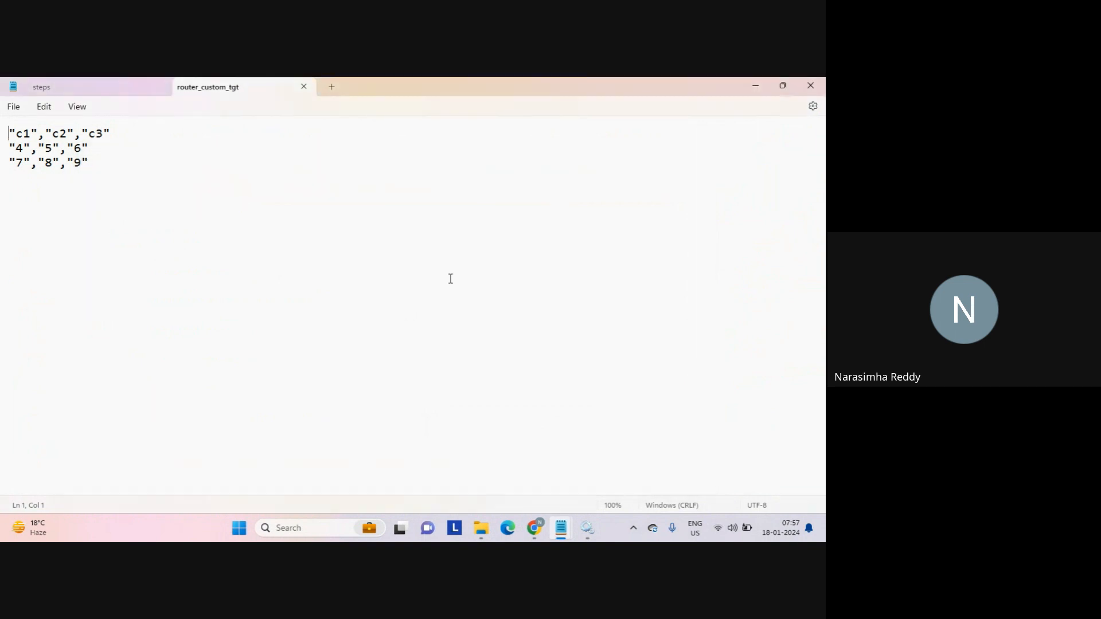
mouse_move(539, 533)
click(499, 477)
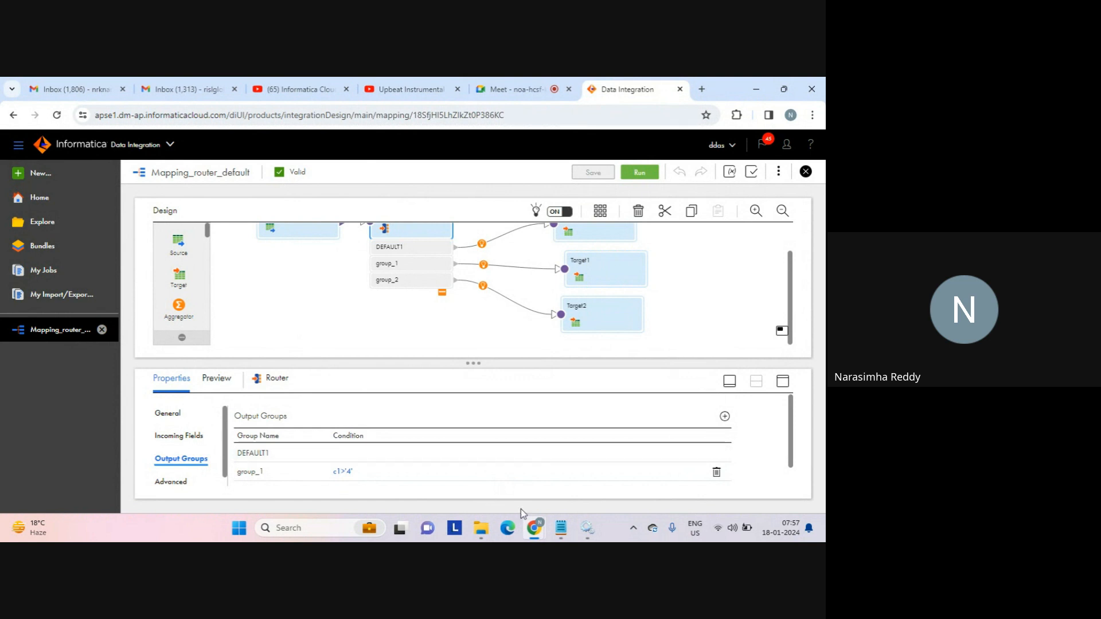
Insert 'prerequisite:' and 'structure' lines above '2 sub types:' in the filter notes.
mouse_move(561, 519)
click(609, 467)
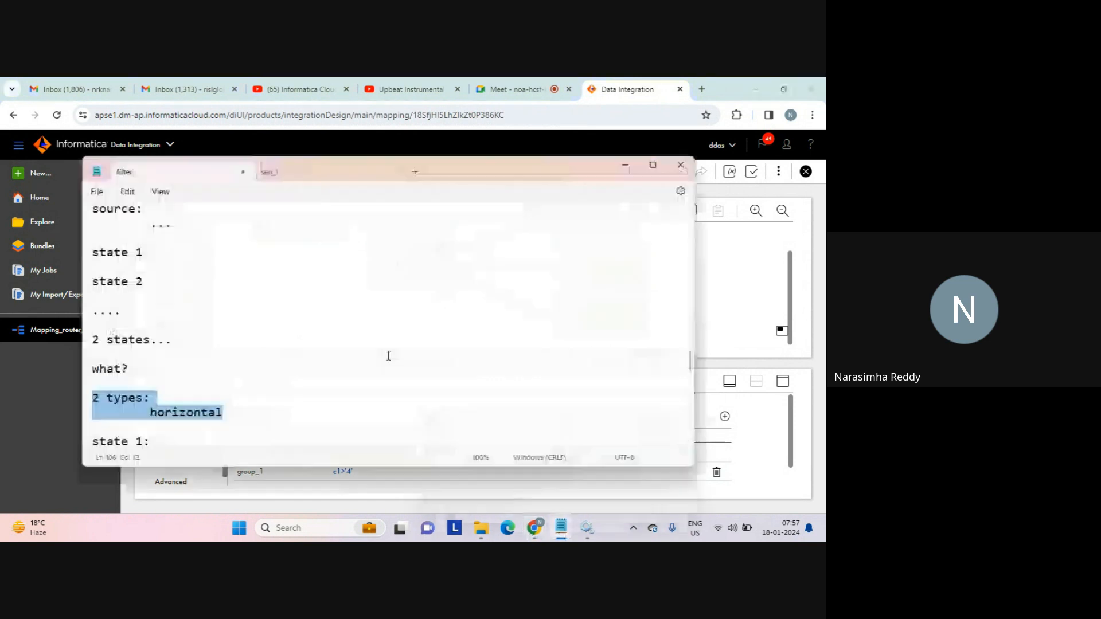
click(214, 399)
key(Down)
key(Down)
key(Down)
key(Down)
key(Down)
key(Down)
key(Down)
key(Down)
key(Down)
key(Down)
key(Down)
key(Down)
key(Down)
key(Down)
key(Down)
key(Down)
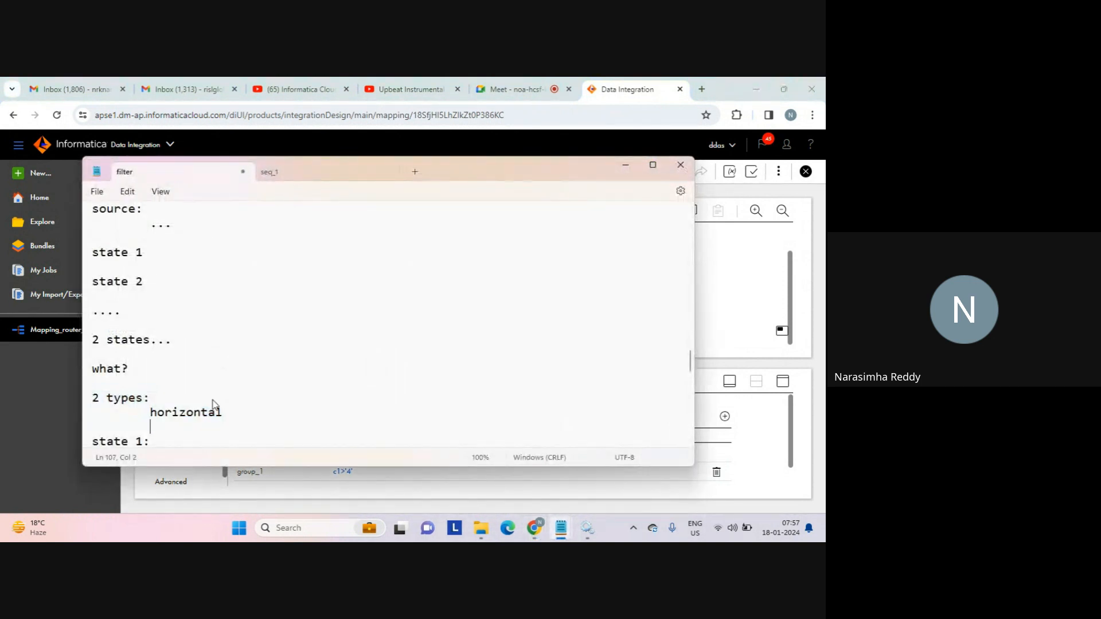
key(Down)
key(Down)
key(Down)
key(Down)
key(Down)
key(Down)
key(Down)
key(Down)
key(Down)
key(Down)
key(Down)
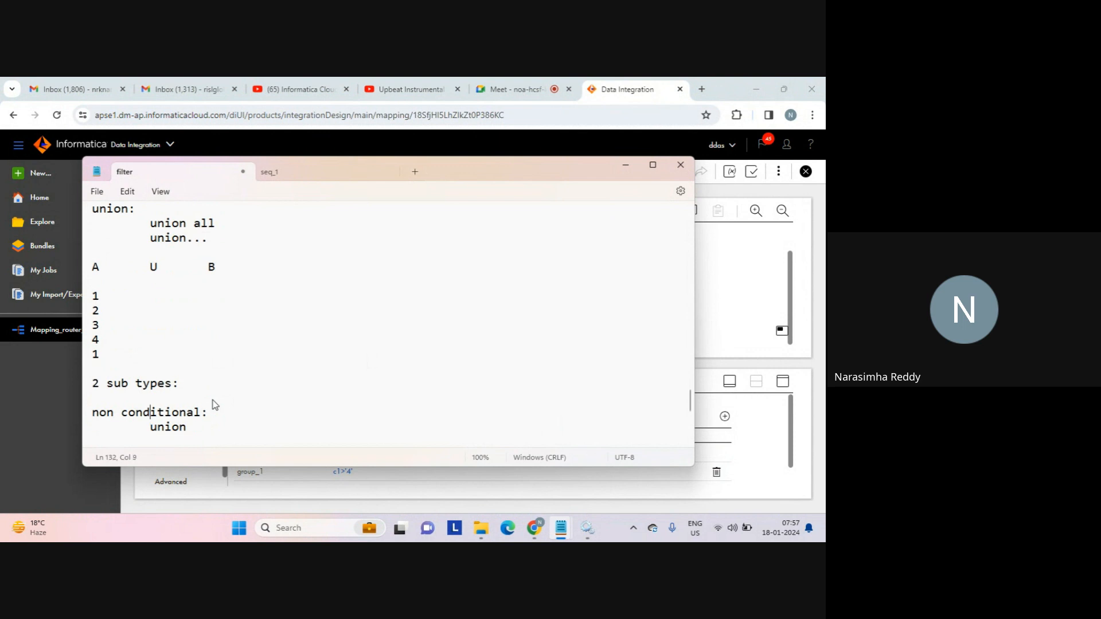
key(Up)
key(Return)
key(Return)
key(Return)
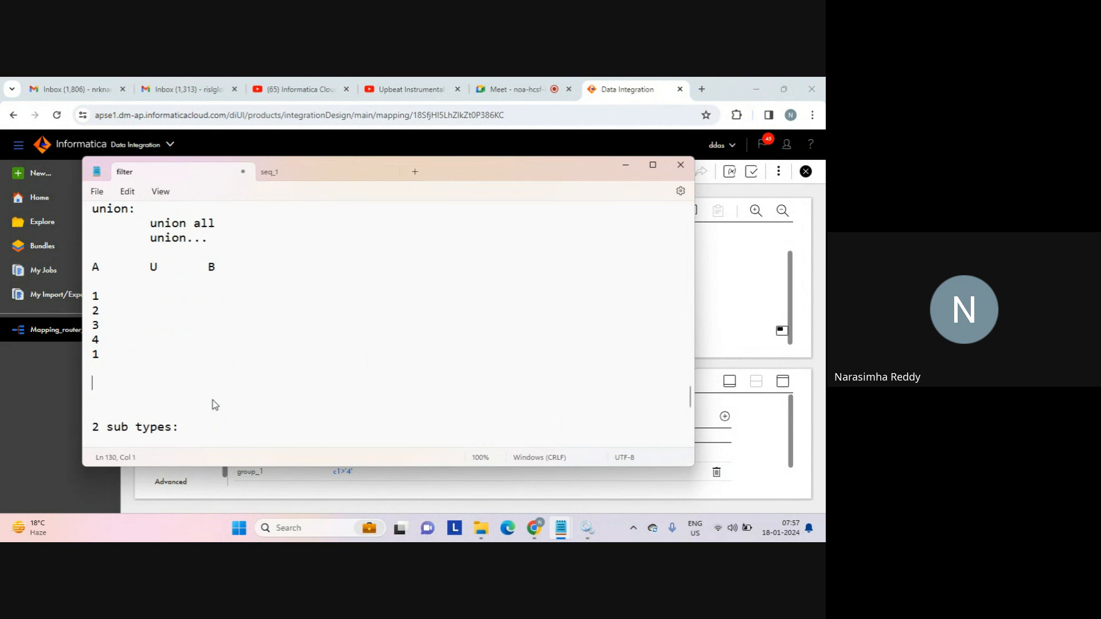
text(prerequisite:)
key(Return)
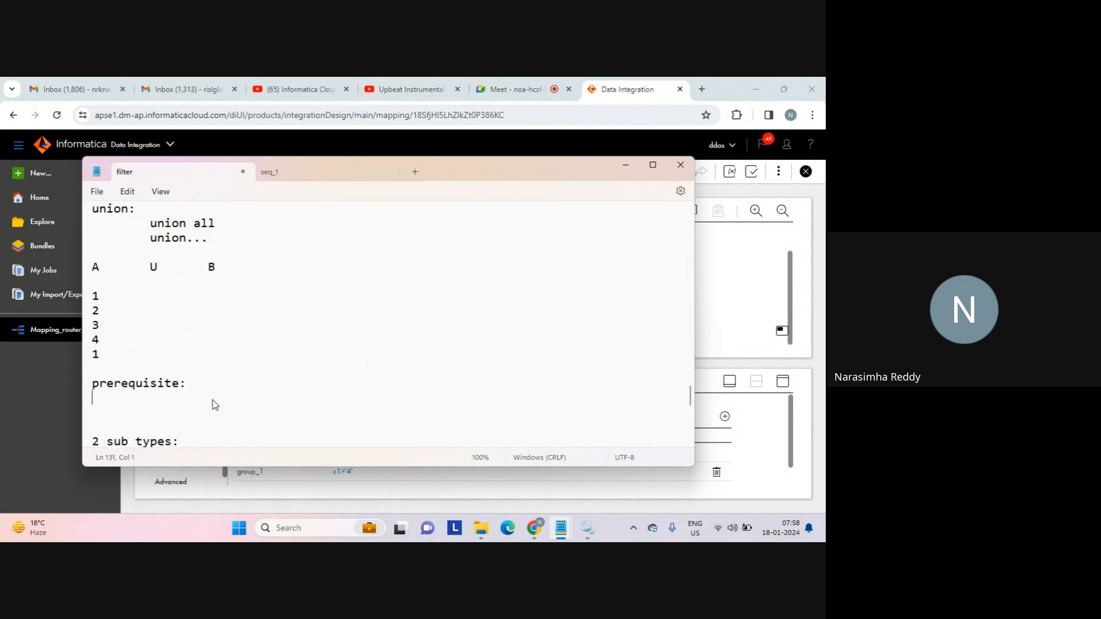
key(Return)
text(structure)
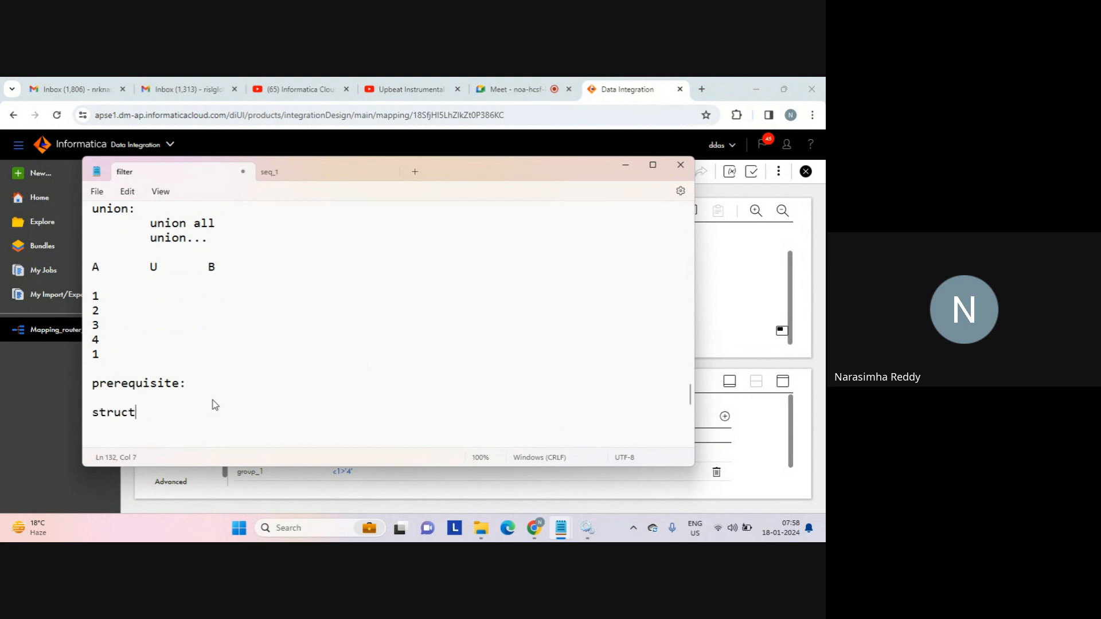
key(Return)
key(Return)
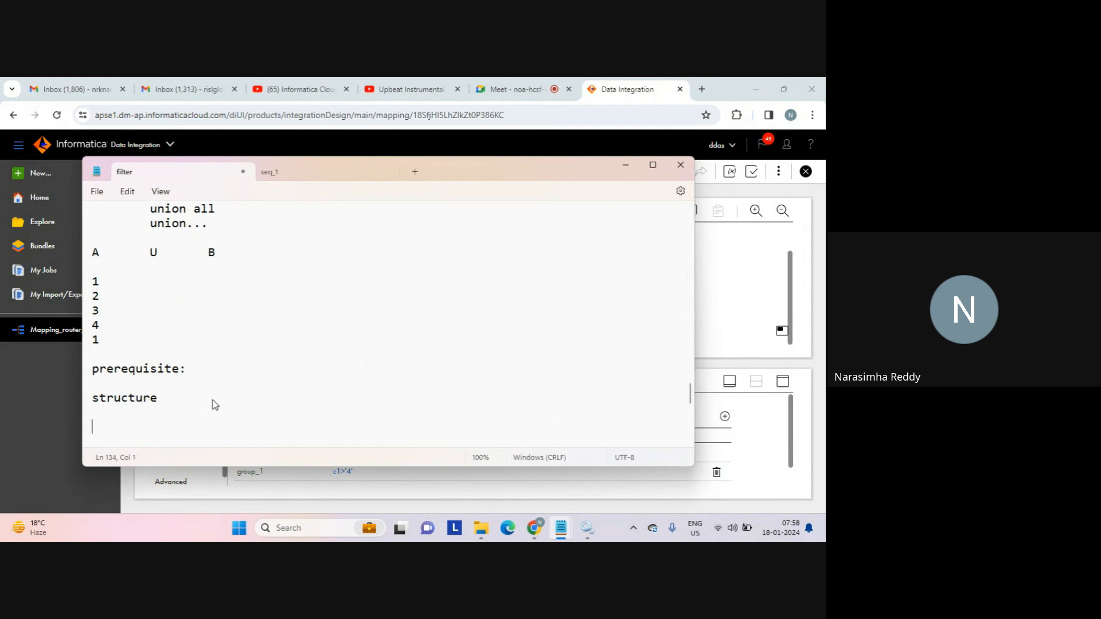
Add 'state 1:' and 'state 2:' entries, each with an 'int c1' field.
text(state 1:)
key(Return)
text(int)
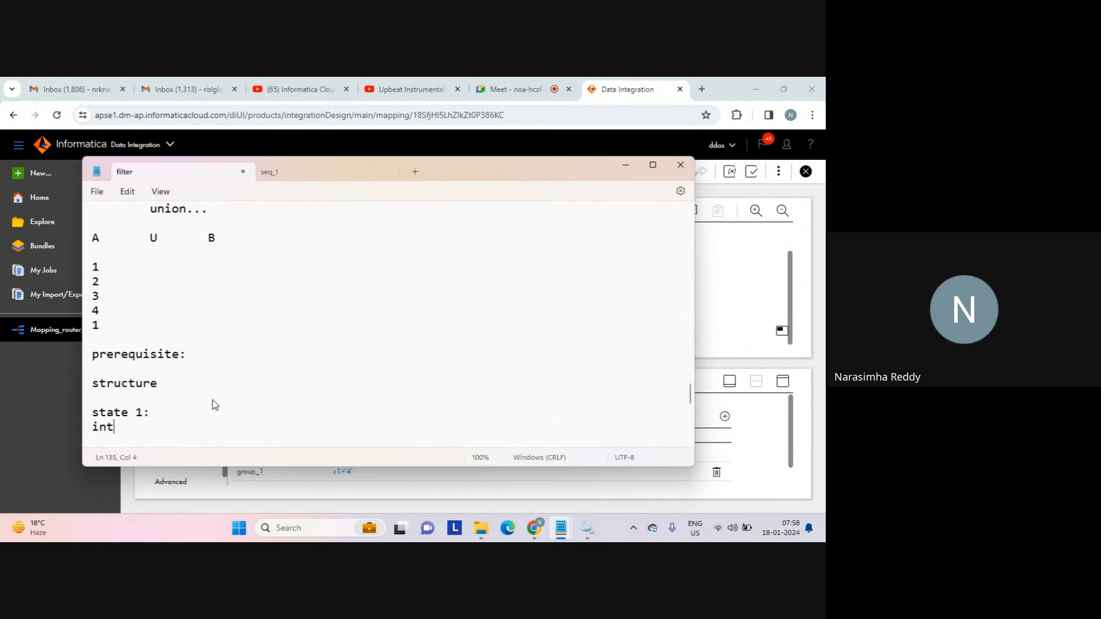
text( c1)
key(Return)
key(Return)
text(stta)
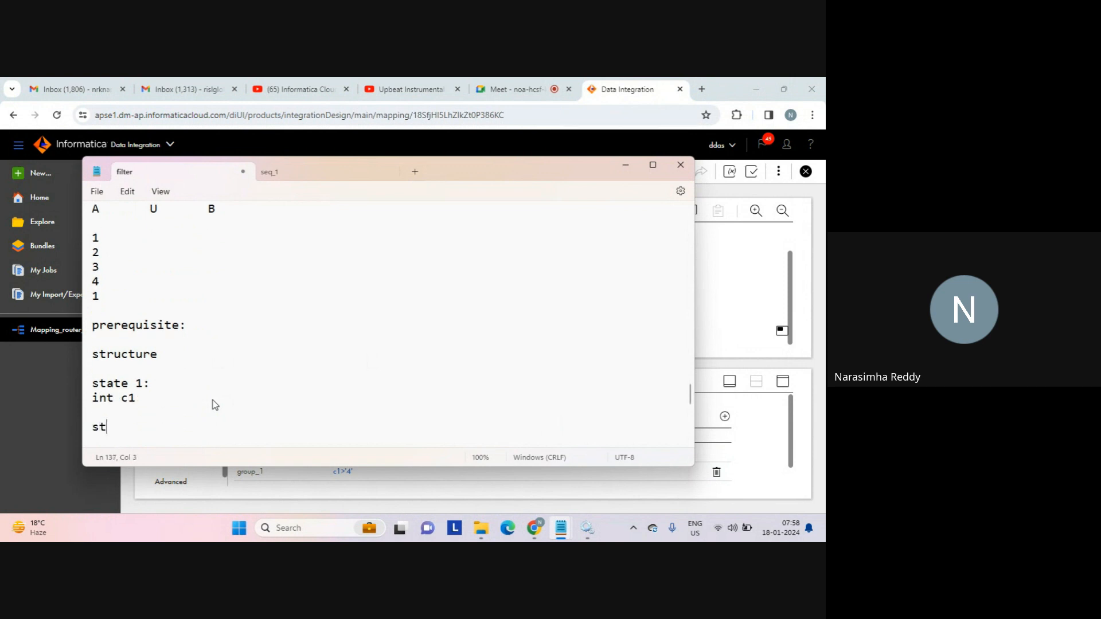
key(BackSpace)
key(BackSpace)
text(ate 2:)
key(Return)
text(in)
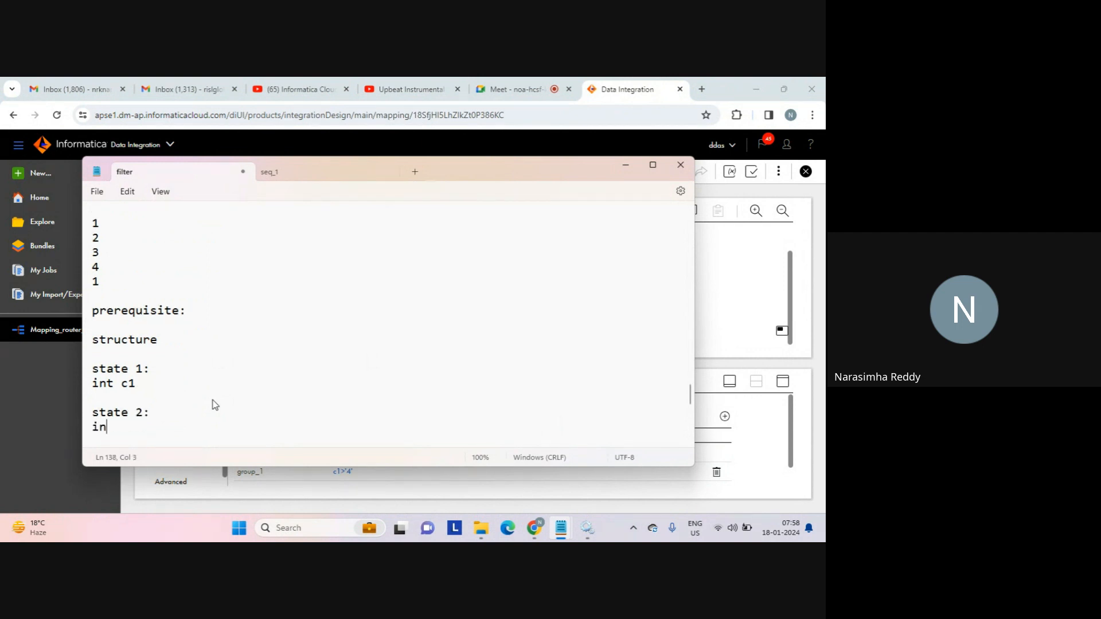
text(t c2)
key(BackSpace)
text(1)
key(Return)
Type example rows 1 and 2, then 'union' followed by 1 and 2.
key(Return)
text(1)
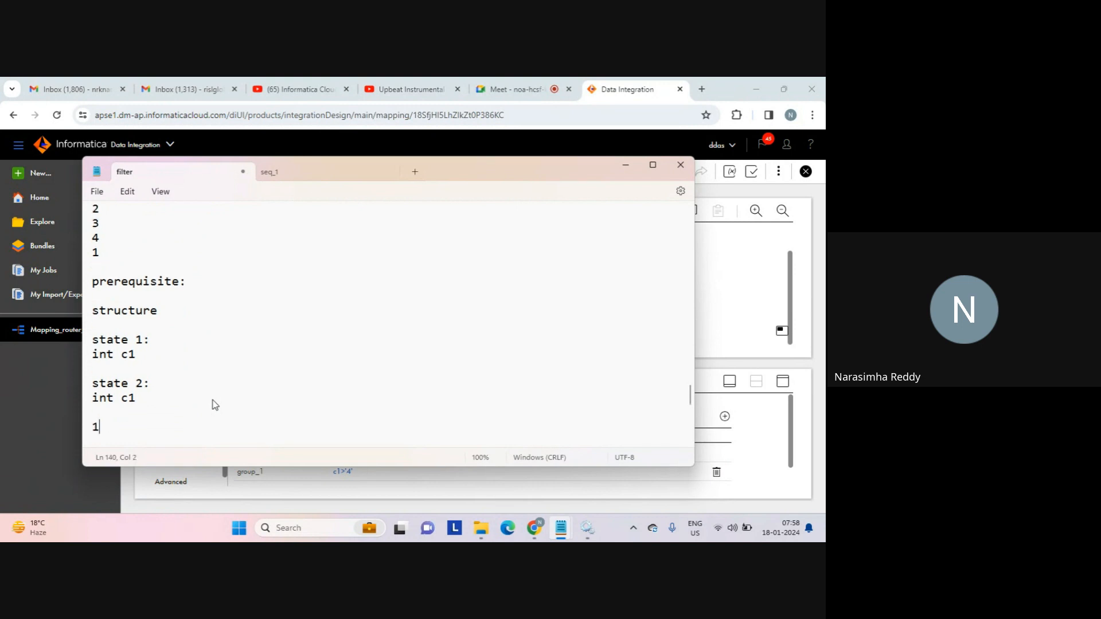
key(Return)
key(Return)
key(Return)
text(2)
key(Return)
key(Return)
key(Return)
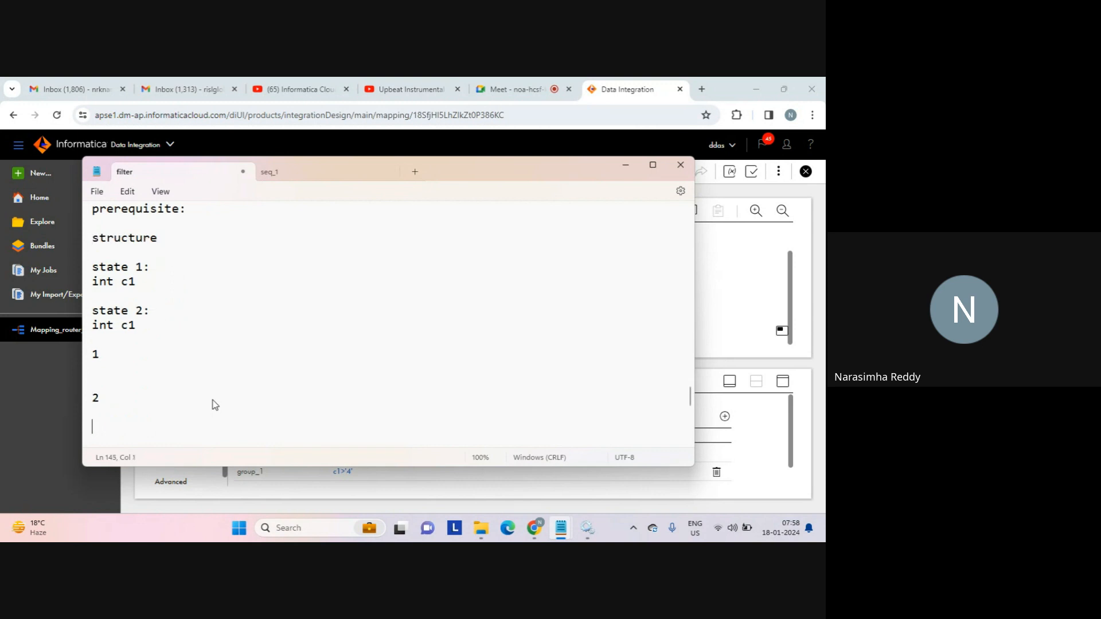
text(union)
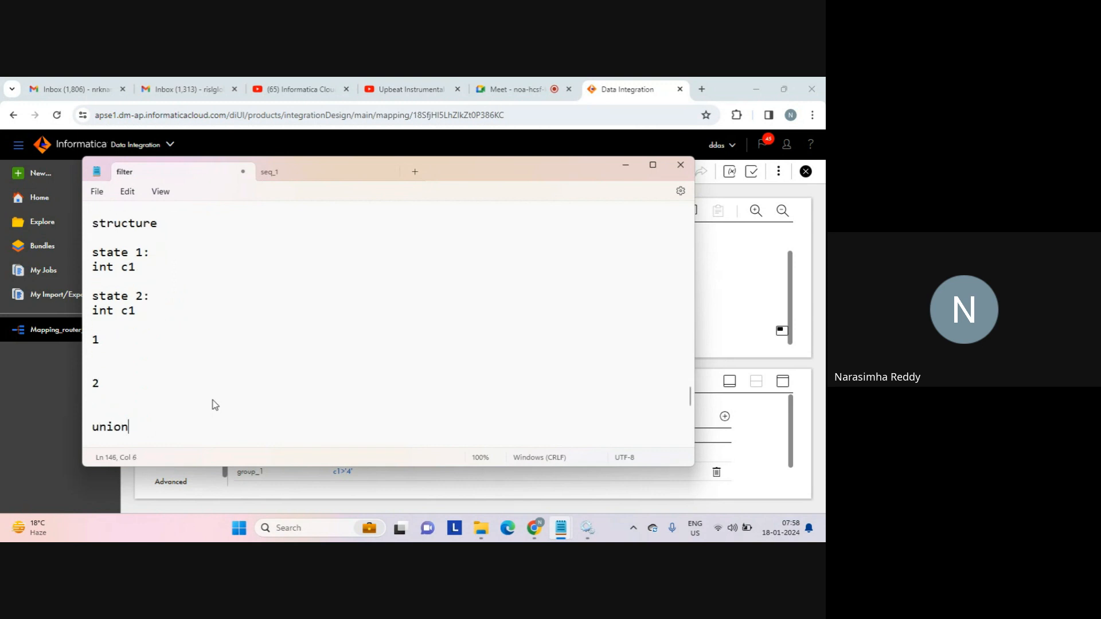
key(Return)
key(Return)
text(1)
key(Return)
text(2)
key(Return)
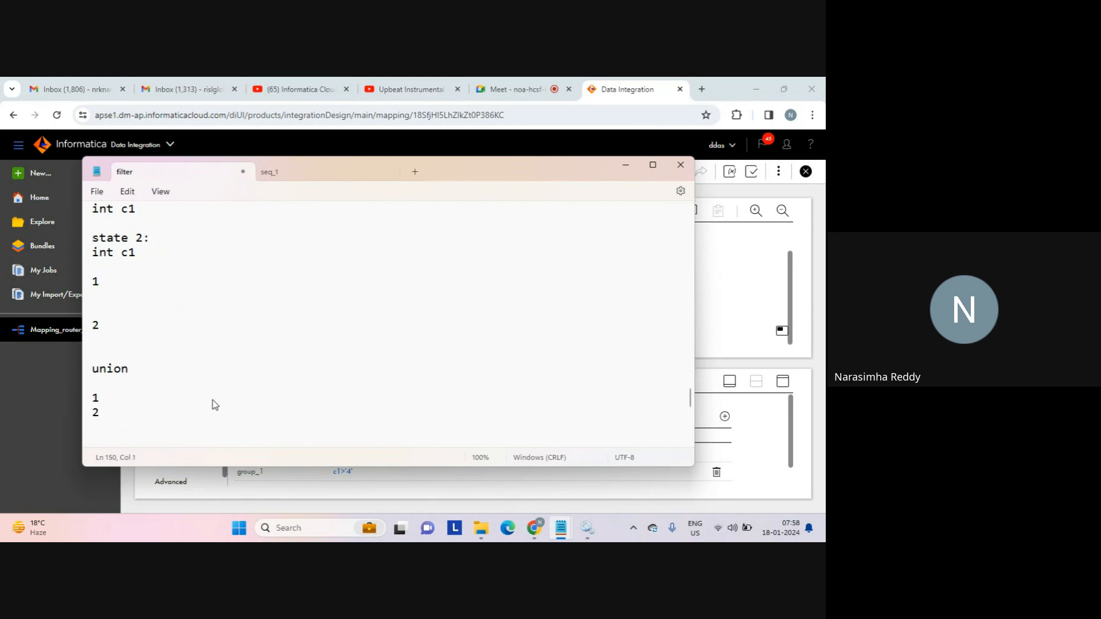
Review the state notes, selecting the int c1 line under state 1.
drag(147, 253, 85, 168)
click(231, 376)
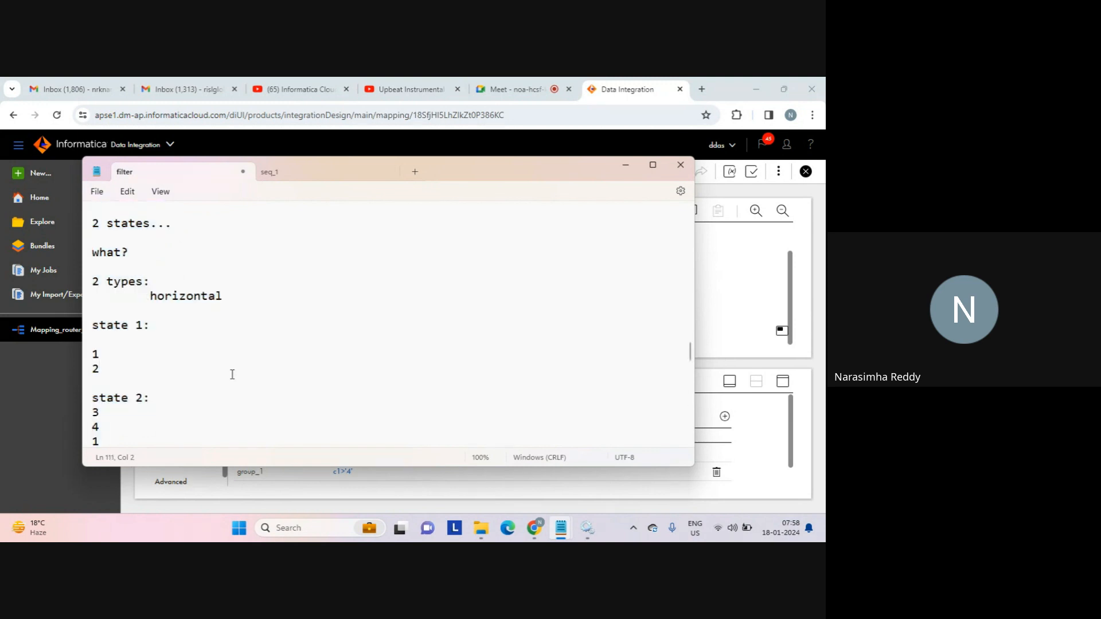
key(ctrl+Right)
key(ctrl+Right)
key(Down)
key(Down)
key(Down)
key(Down)
key(Down)
key(Down)
key(Down)
key(Down)
key(Down)
key(Down)
key(Down)
key(Down)
key(Down)
key(Down)
key(Down)
key(Down)
key(Down)
key(Down)
key(Down)
key(Down)
key(Down)
key(Down)
key(Down)
key(Down)
key(Down)
key(Down)
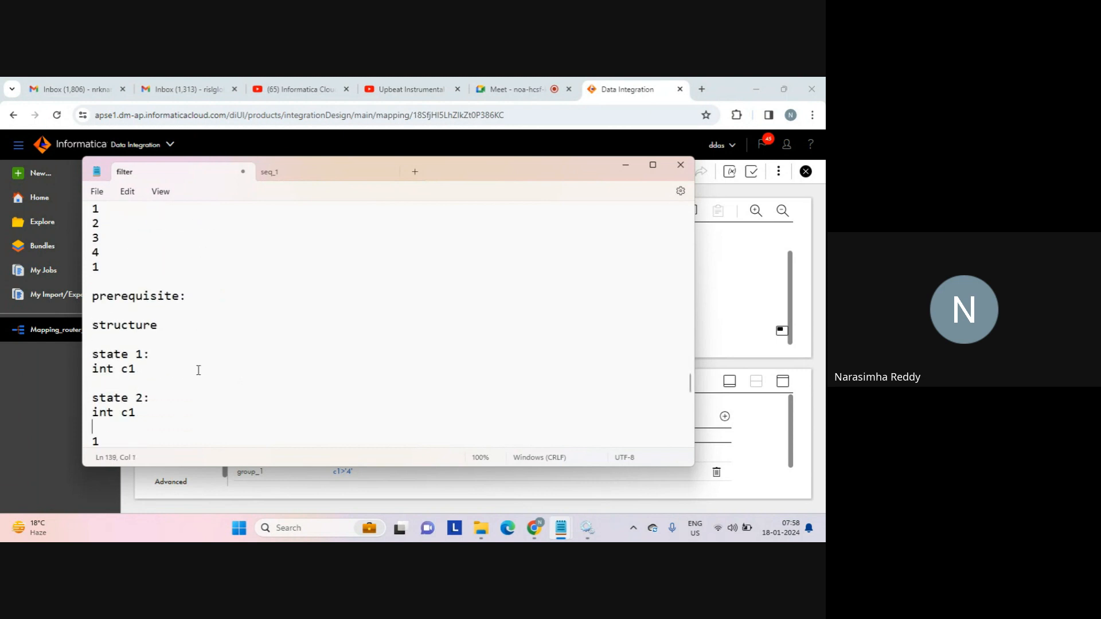
triple_click(142, 372)
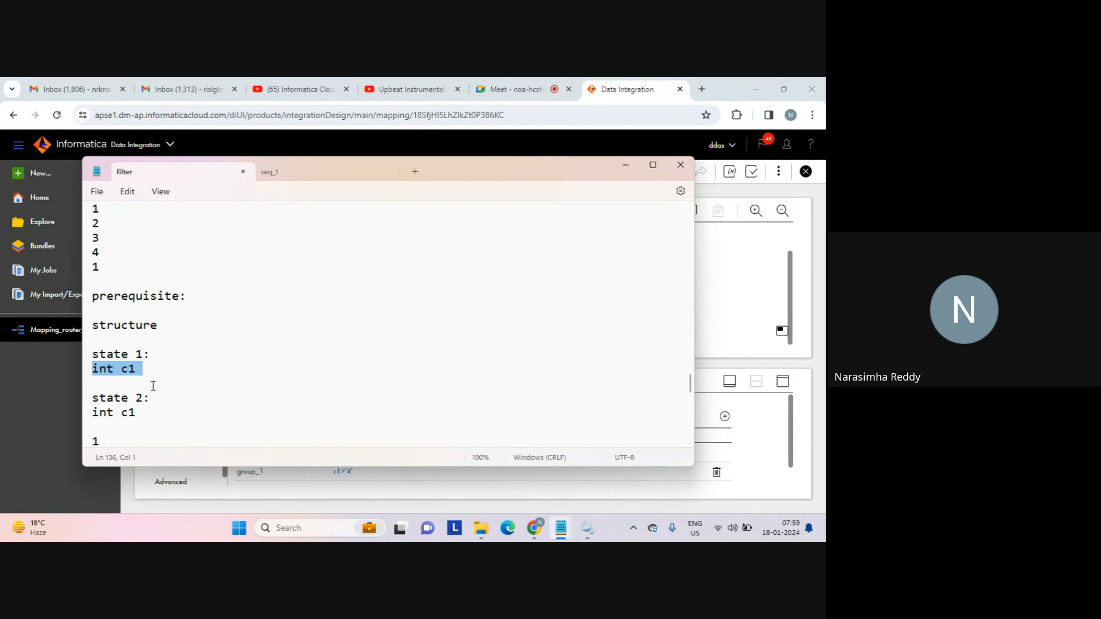
Add an 'n sourcs' heading on the blank line below the union notes.
click(158, 383)
key(Down)
key(Down)
key(Down)
key(Down)
key(Down)
key(Down)
key(Down)
key(Down)
key(Down)
key(Down)
key(Down)
key(Down)
key(Down)
key(Down)
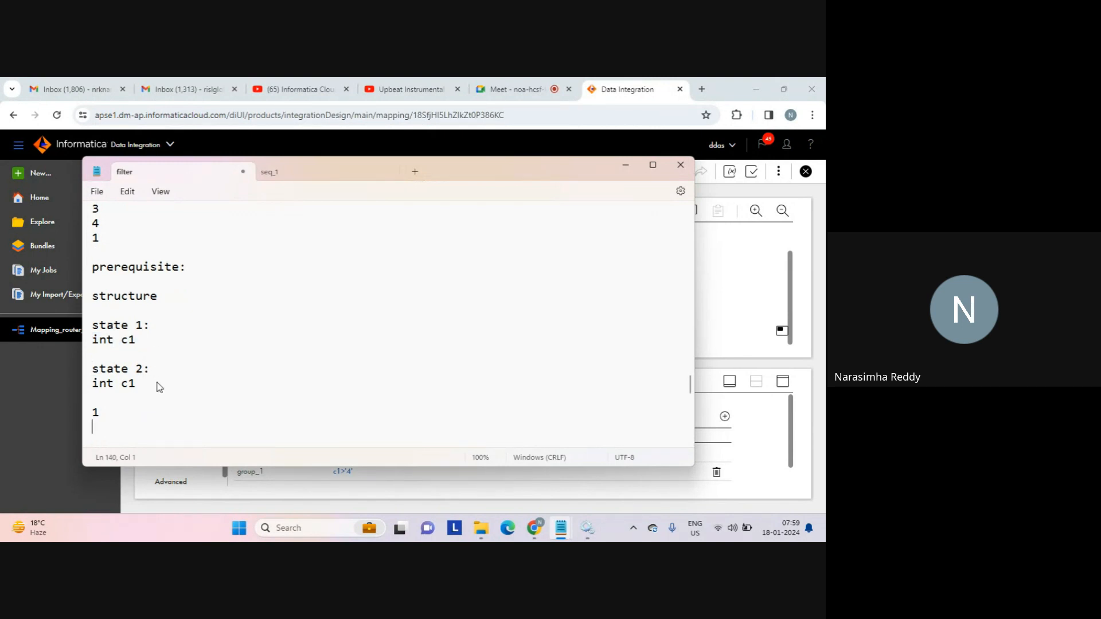
key(Down)
key(Down)
key(Down)
key(Down)
key(Down)
key(Down)
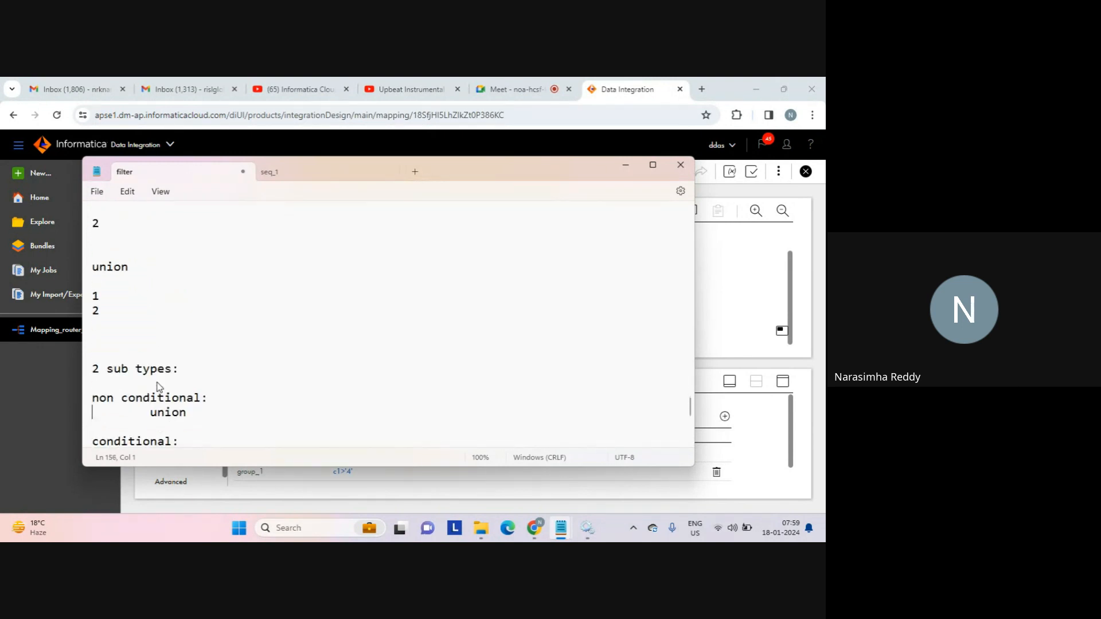
key(Up)
key(Up)
text(n sourcs)
key(Return)
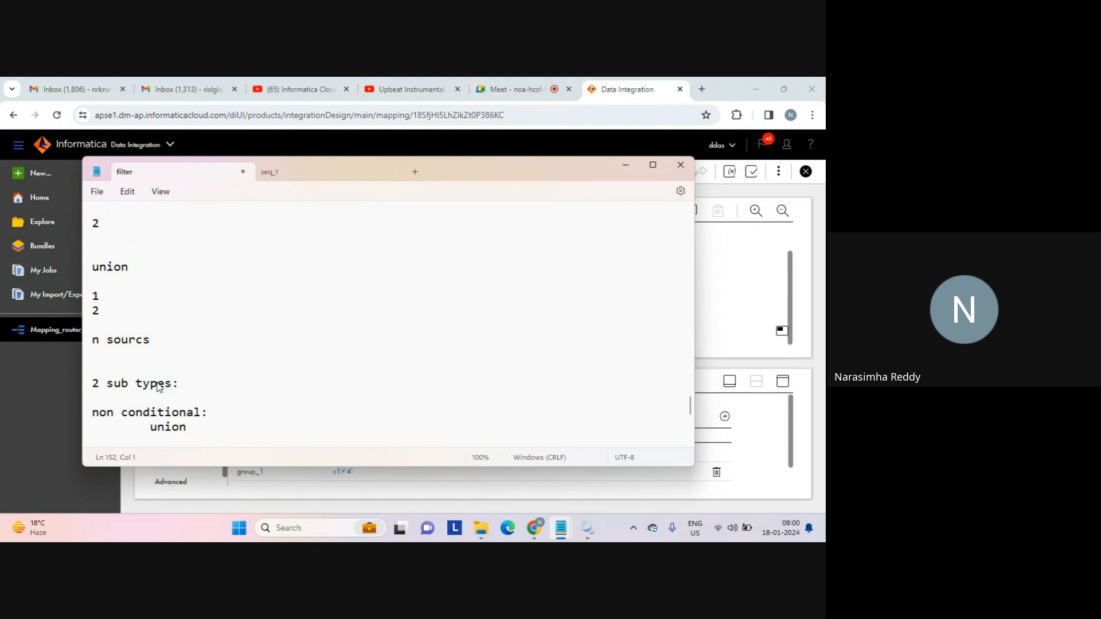
key(Return)
List example values n=4, =40 and 100, followed by '.....' and '...' lines.
text(n=4)
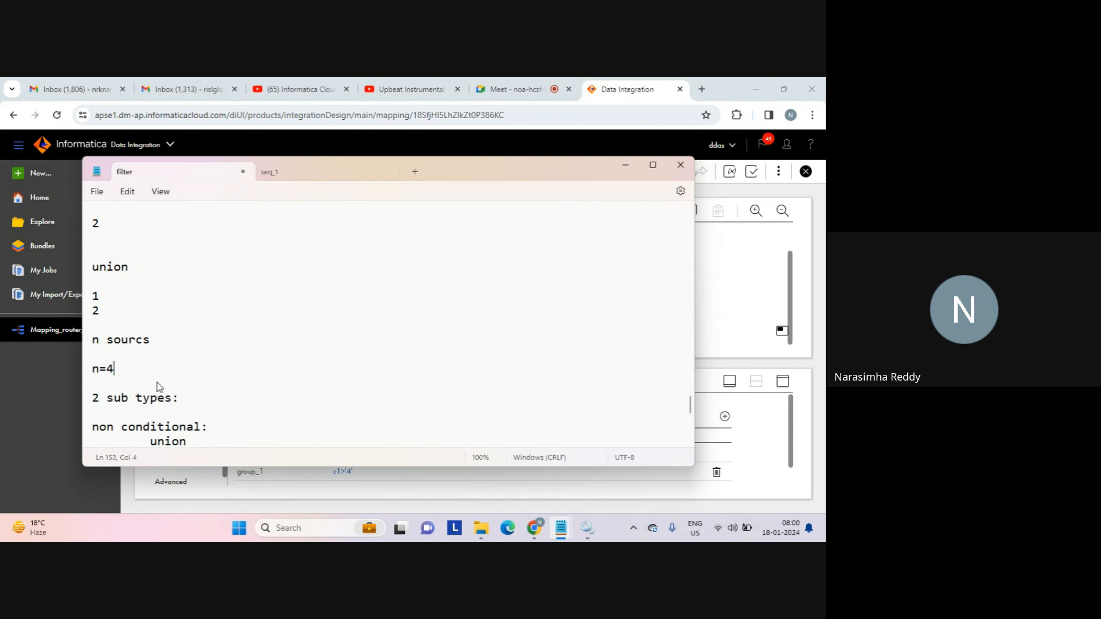
key(Return)
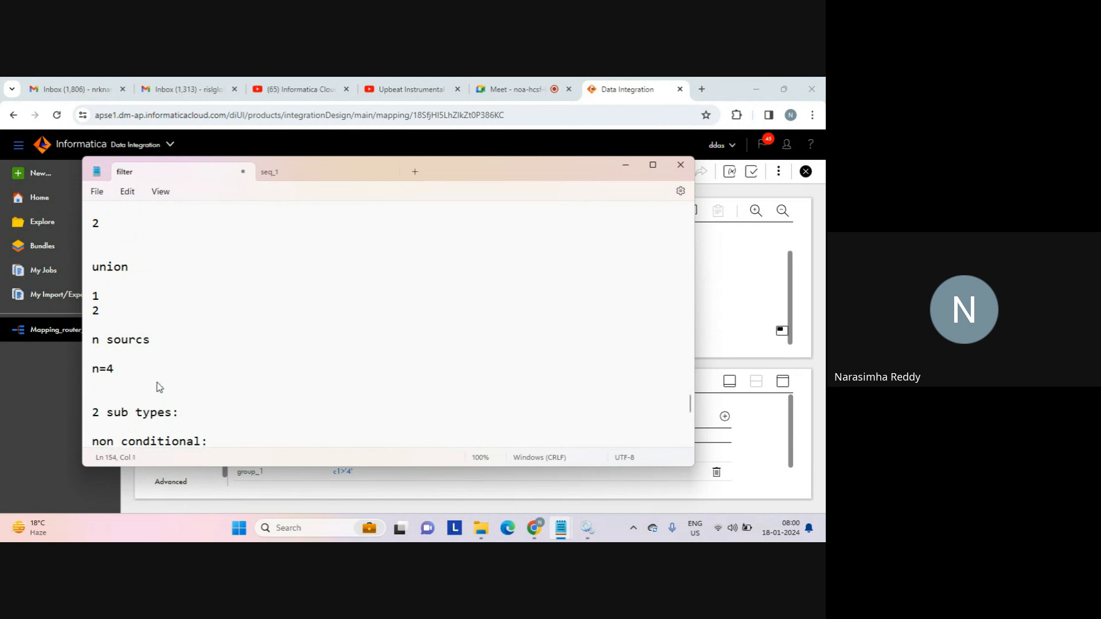
text(=40)
key(Return)
text(100)
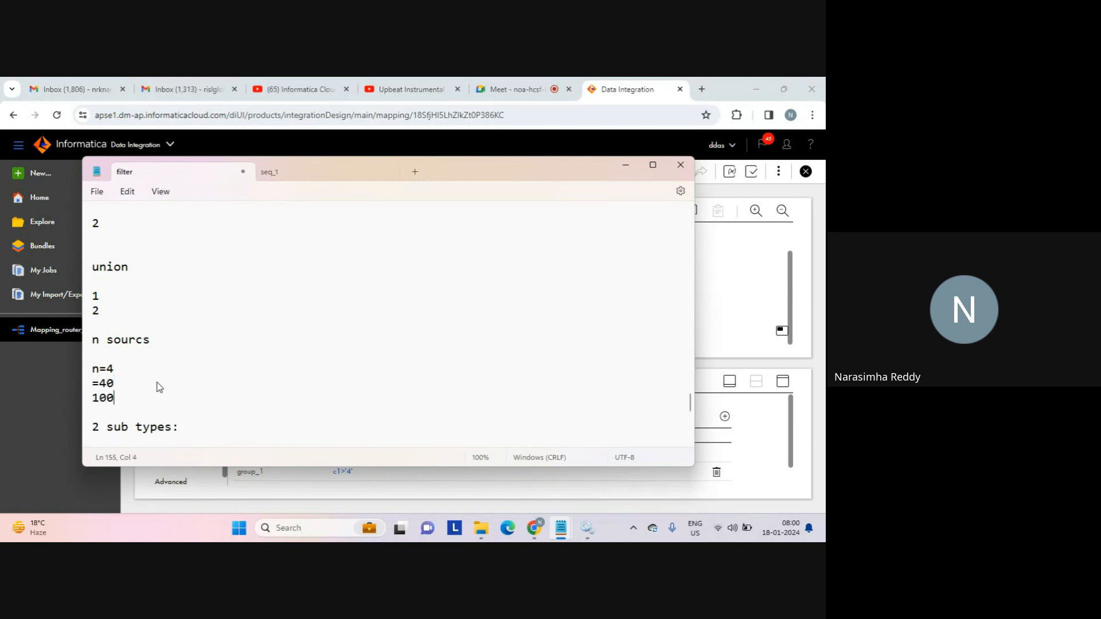
key(Return)
text(.....)
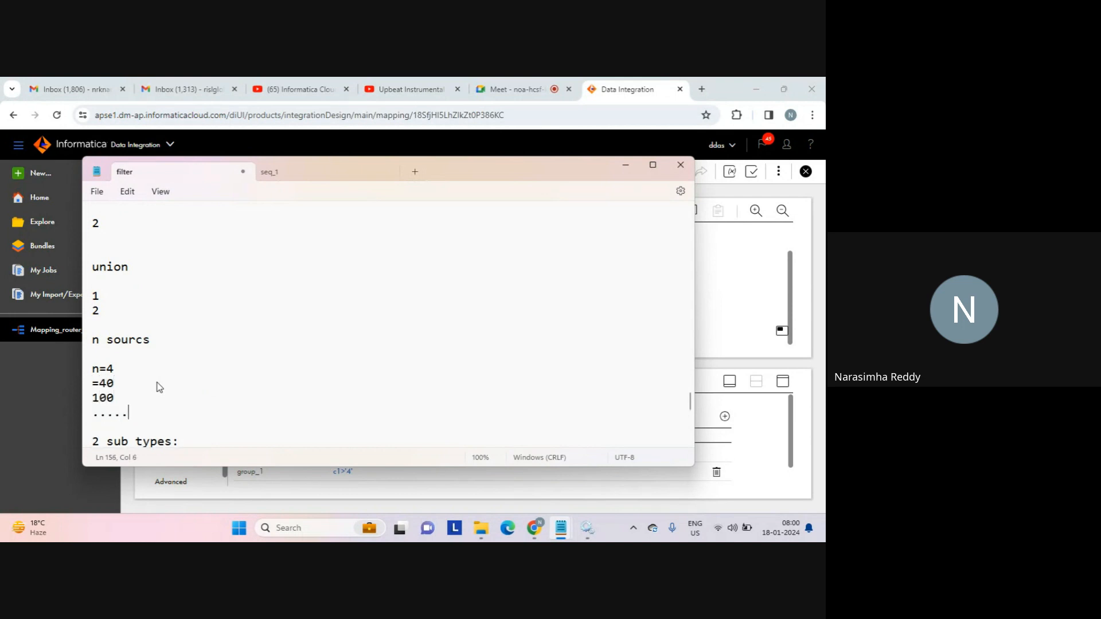
key(Return)
key(Return)
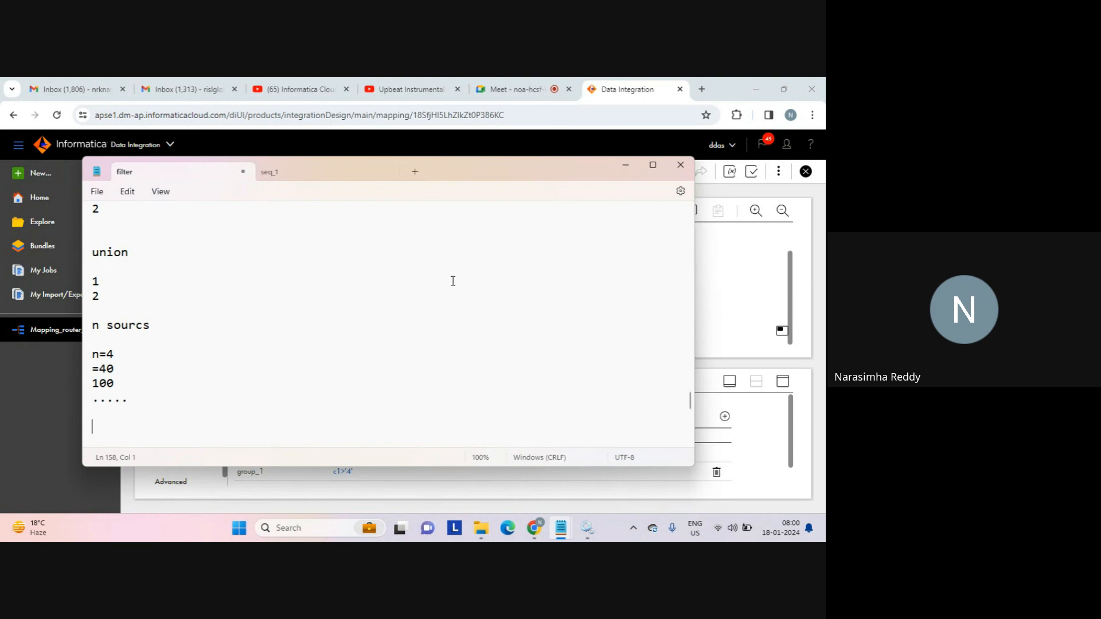
text(...)
key(Return)
key(Return)
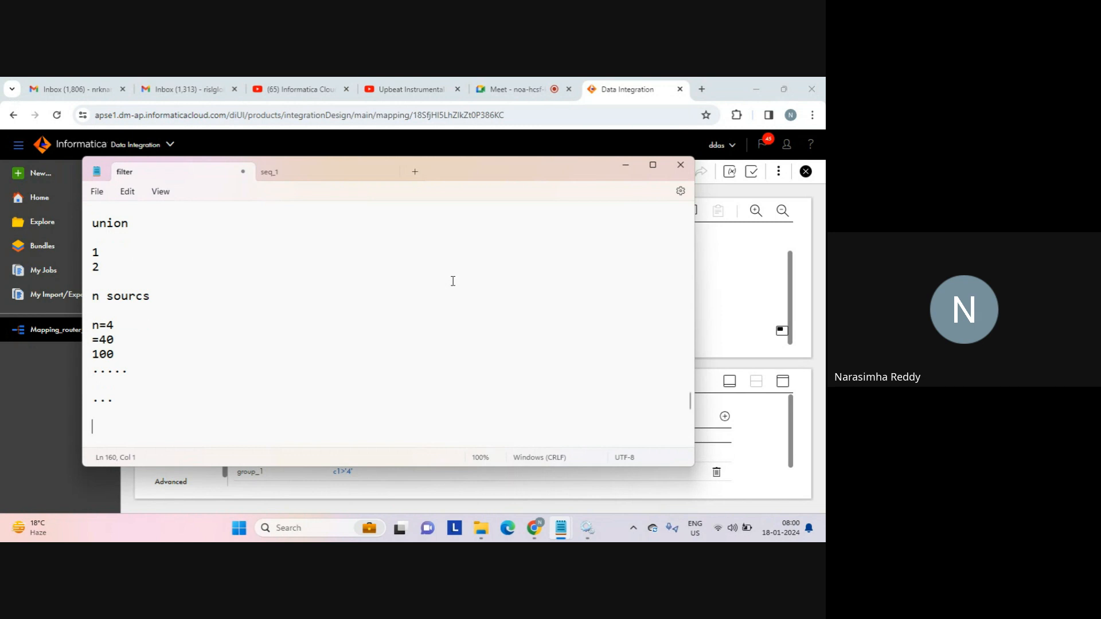
click(705, 262)
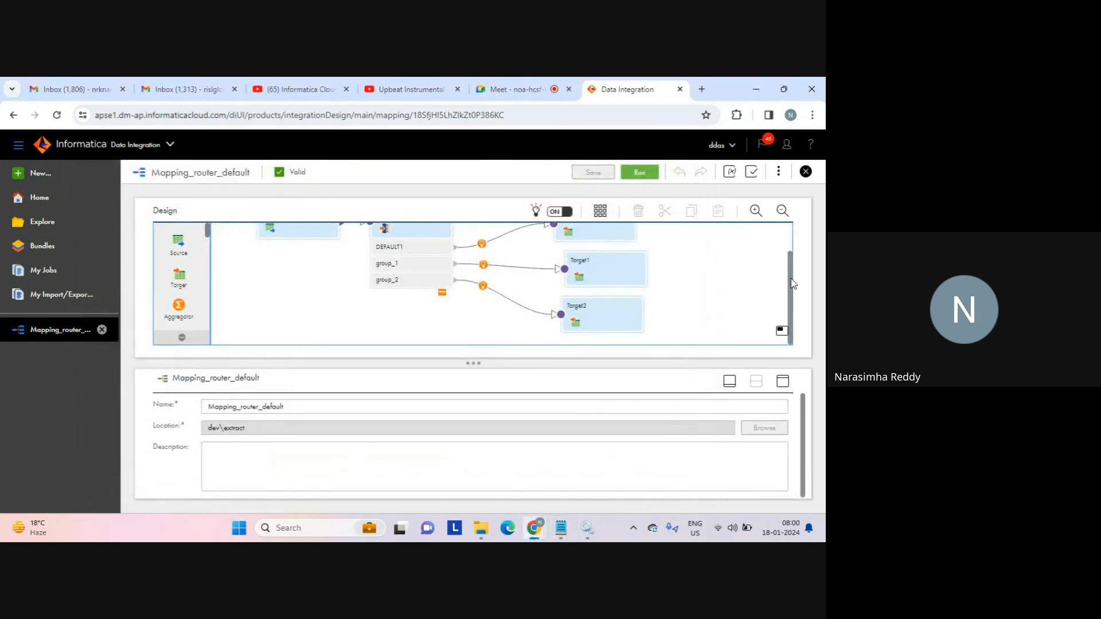
scroll(790, 274, up, 1)
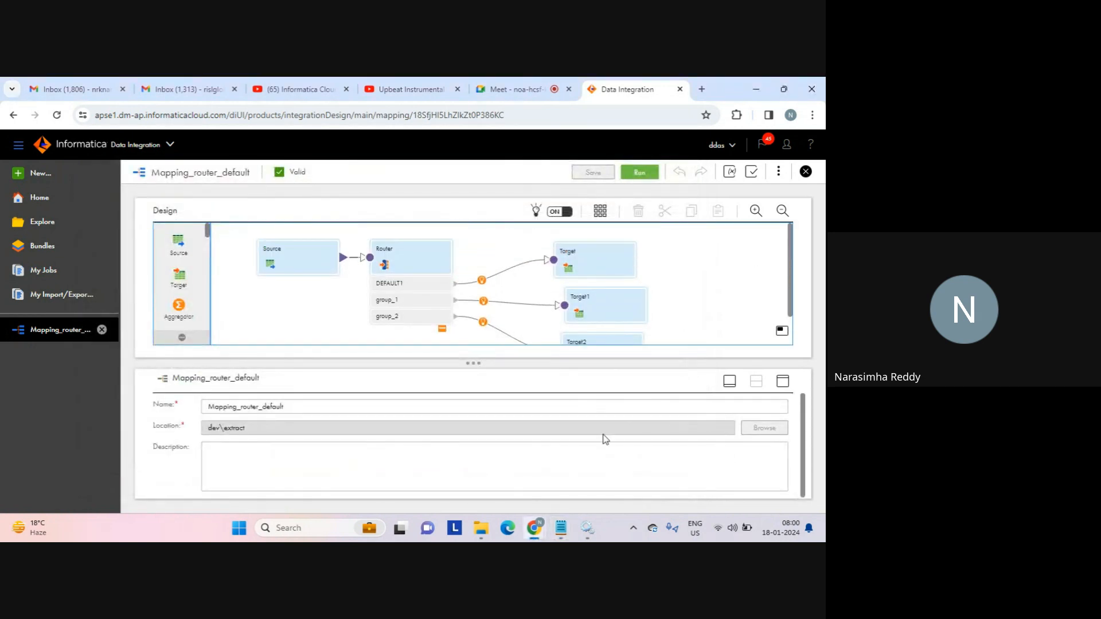
mouse_move(561, 528)
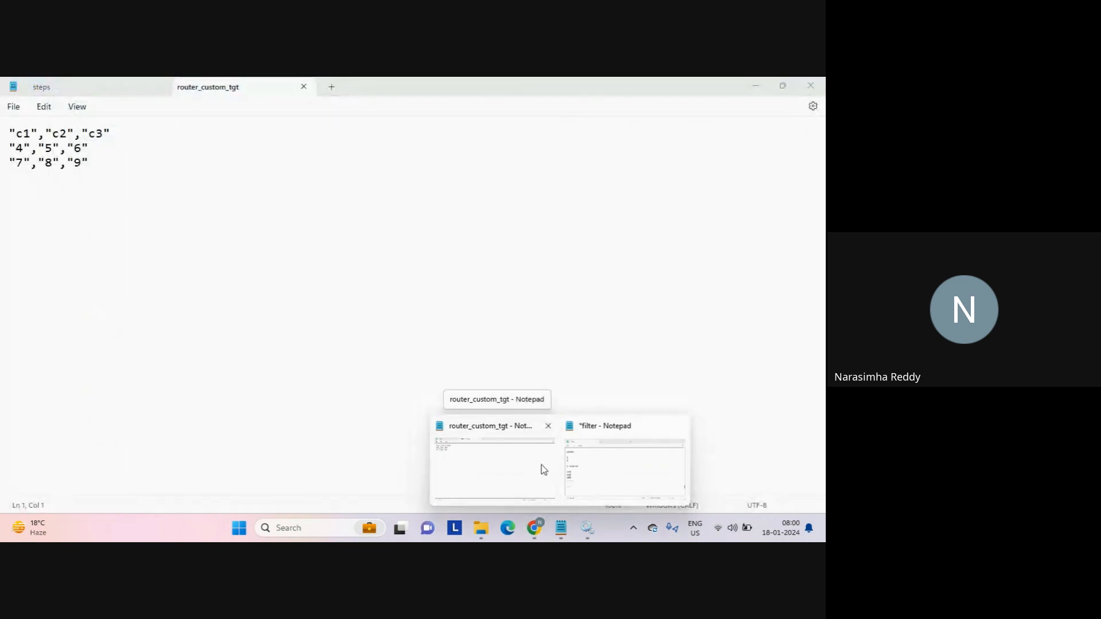
click(107, 353)
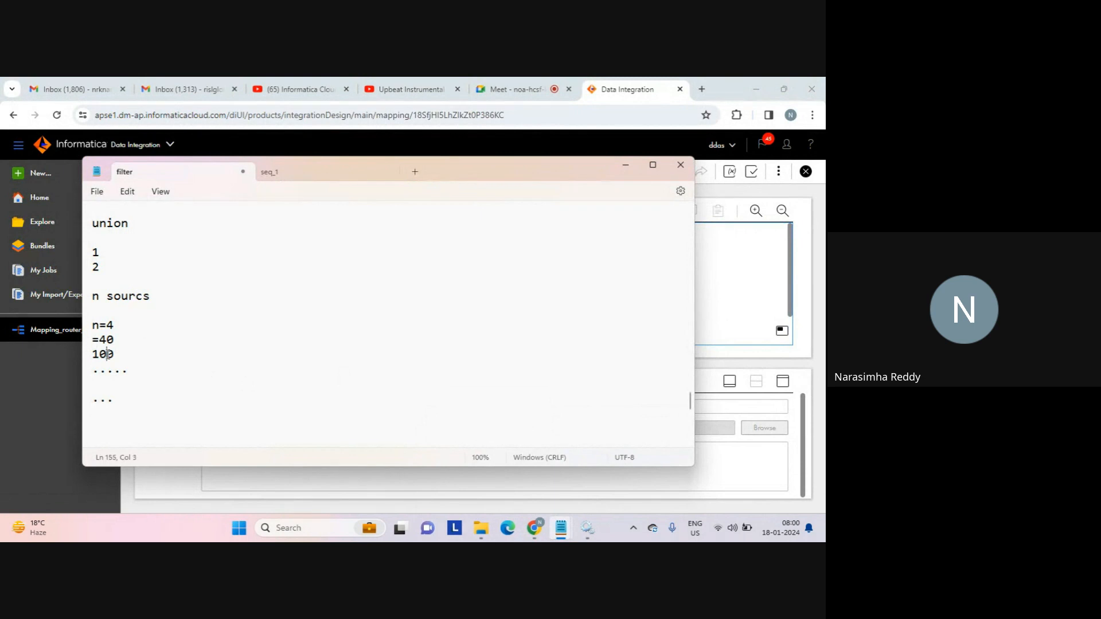
Add '?' and 'yes...' lines below the n sourcs notes.
double_click(107, 354)
click(188, 424)
text(?)
key(Return)
key(Return)
key(Return)
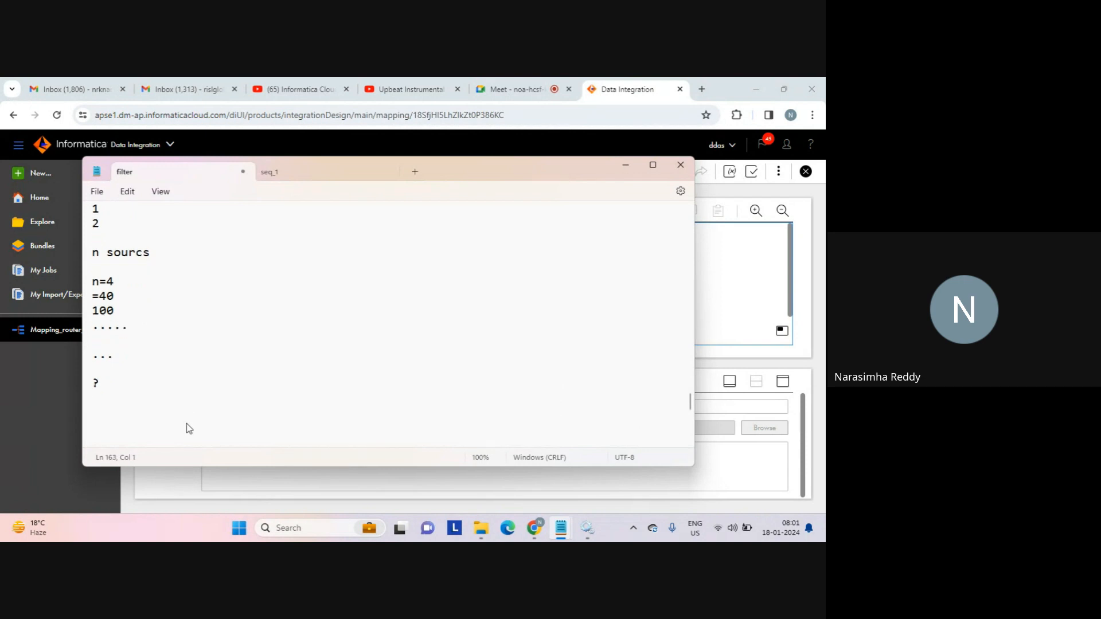
key(BackSpace)
text(yes...)
key(Return)
key(Return)
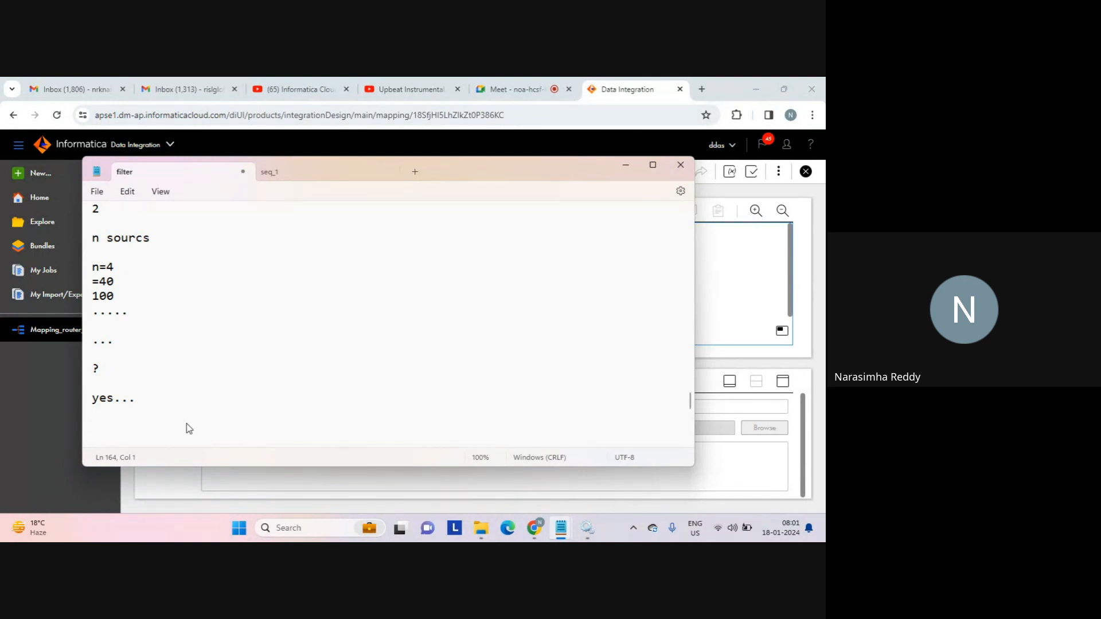
Add 'file list..', 'list files' and 'indirect...' lines, then select those file list notes.
text(file list..)
key(Return)
text(list files)
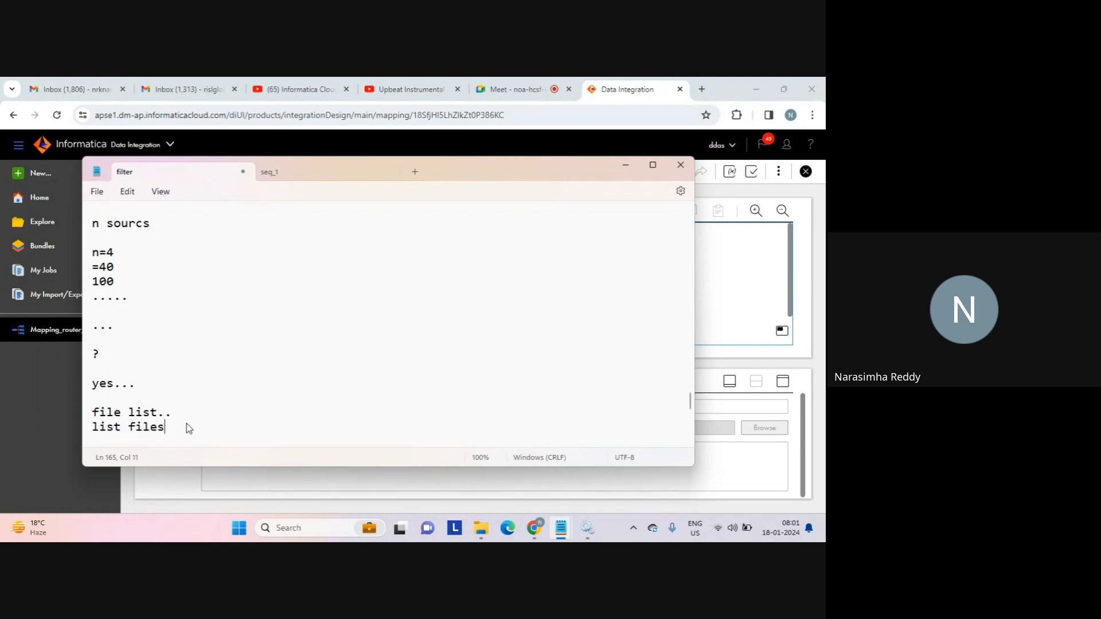
key(Return)
text(ind)
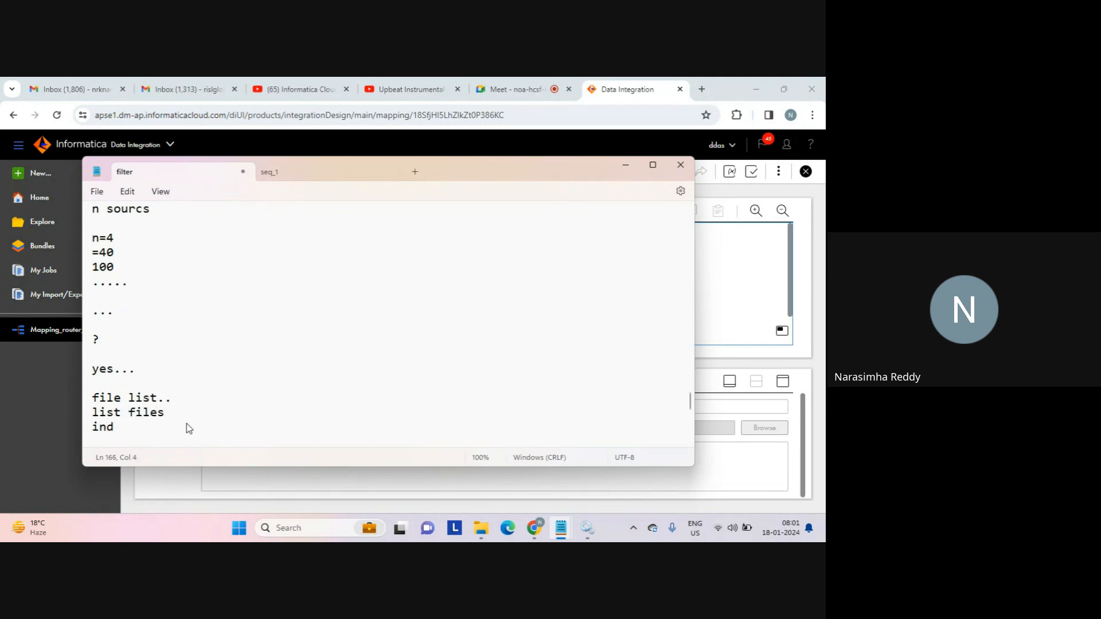
text(irect...)
key(Return)
key(Return)
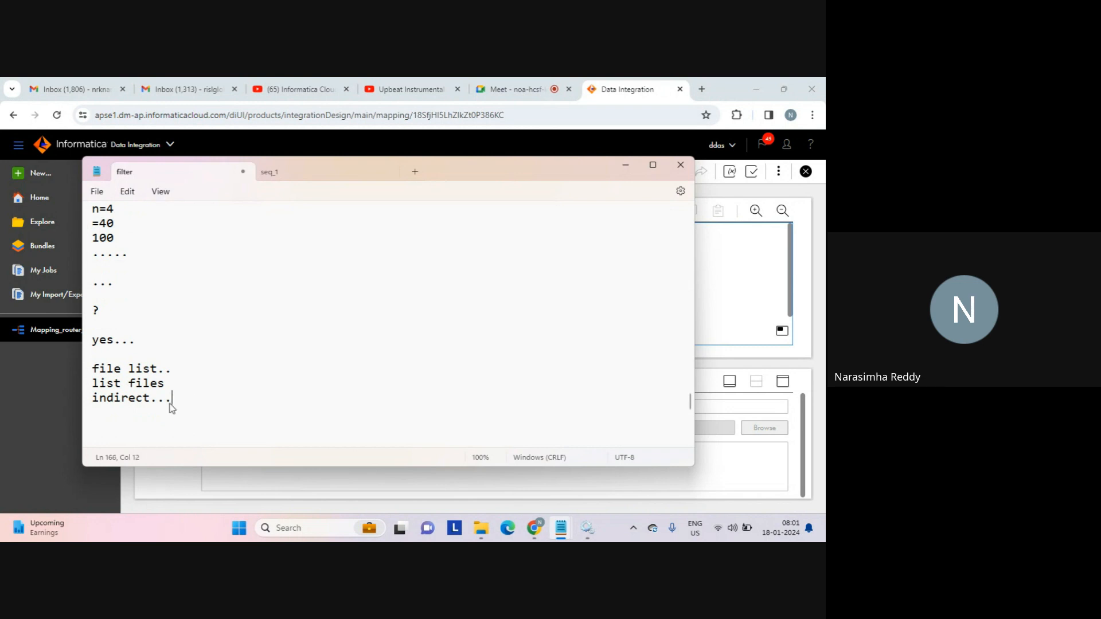
drag(170, 405, 84, 374)
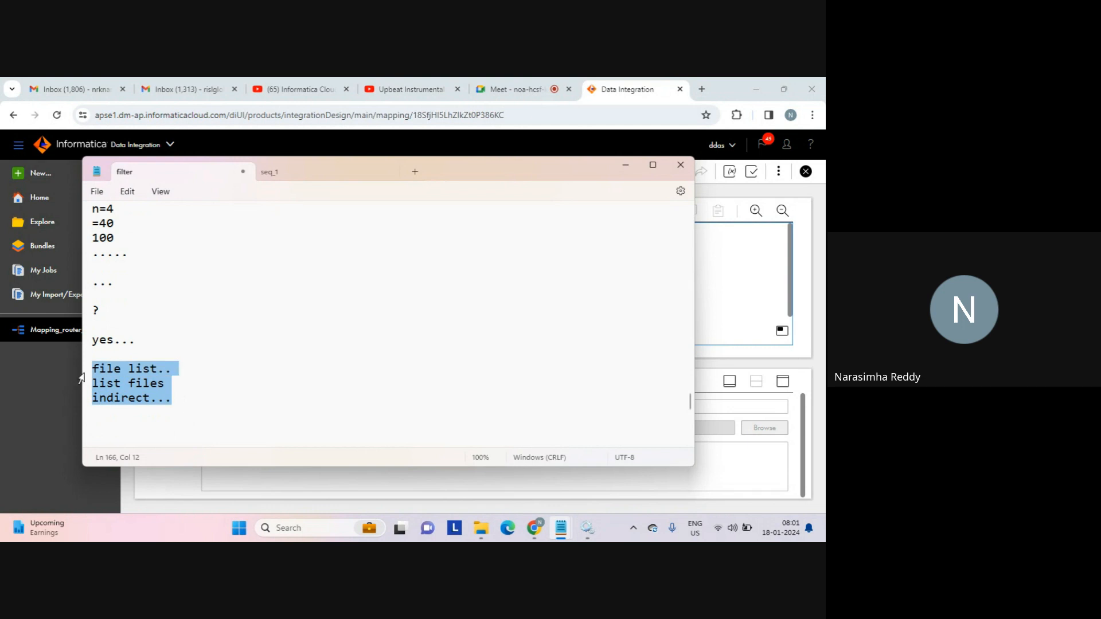
Below the notes, write 'list.txt' and 'state1.txt' on separate lines.
click(134, 423)
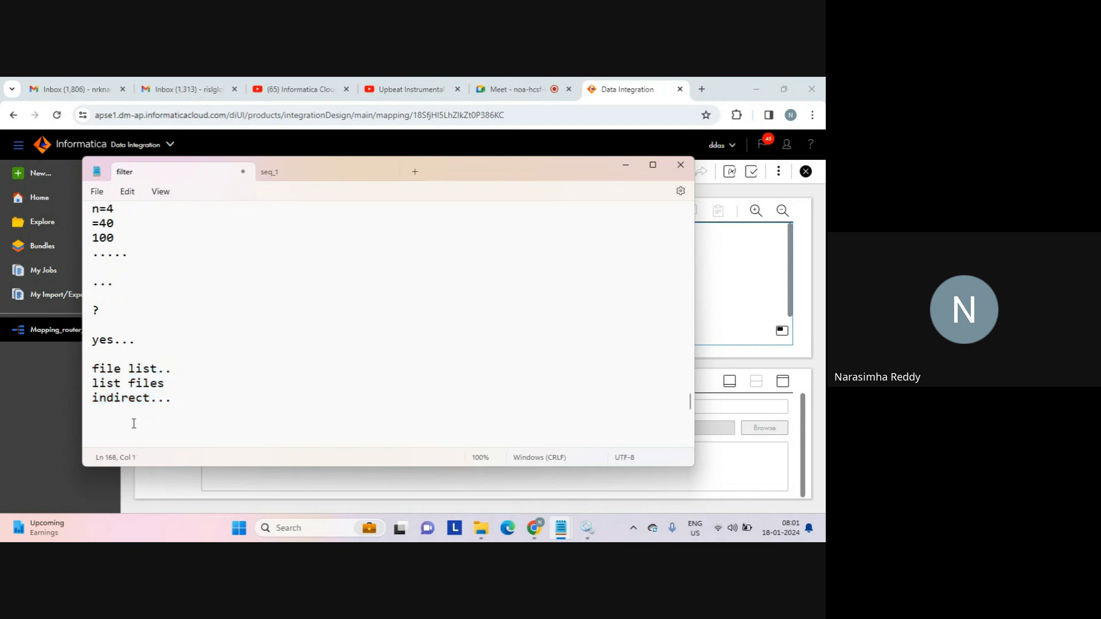
text(list.txt)
key(Return)
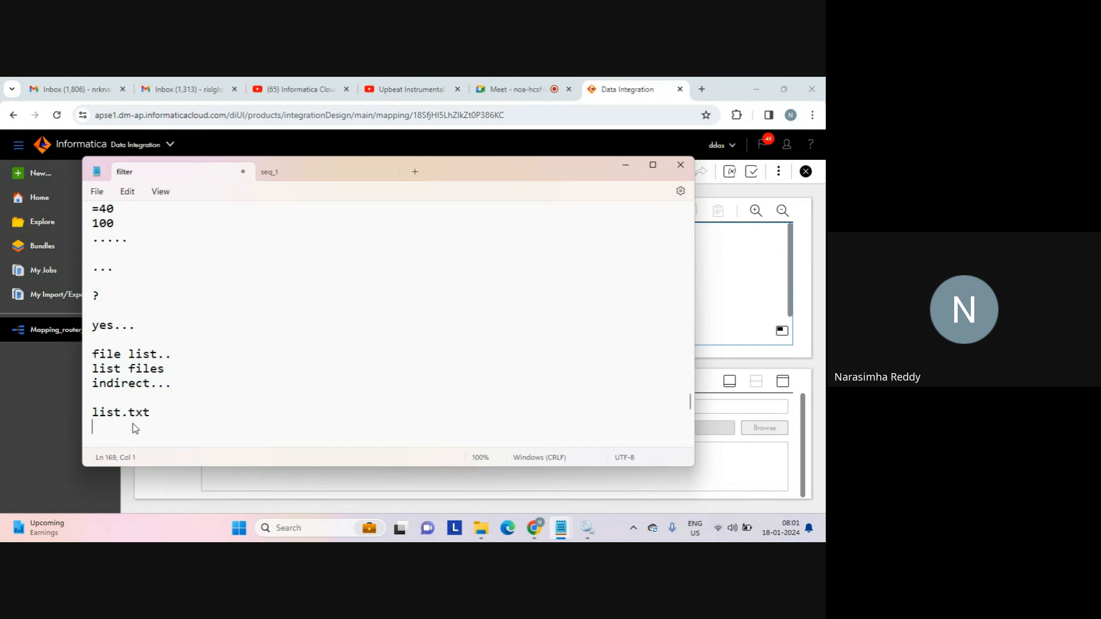
text(state1.txt)
key(Return)
Duplicate the state1.txt line and edit the copies into state2.txt and state3.txt.
key(shift+Up)
key(ctrl+c)
key(Right)
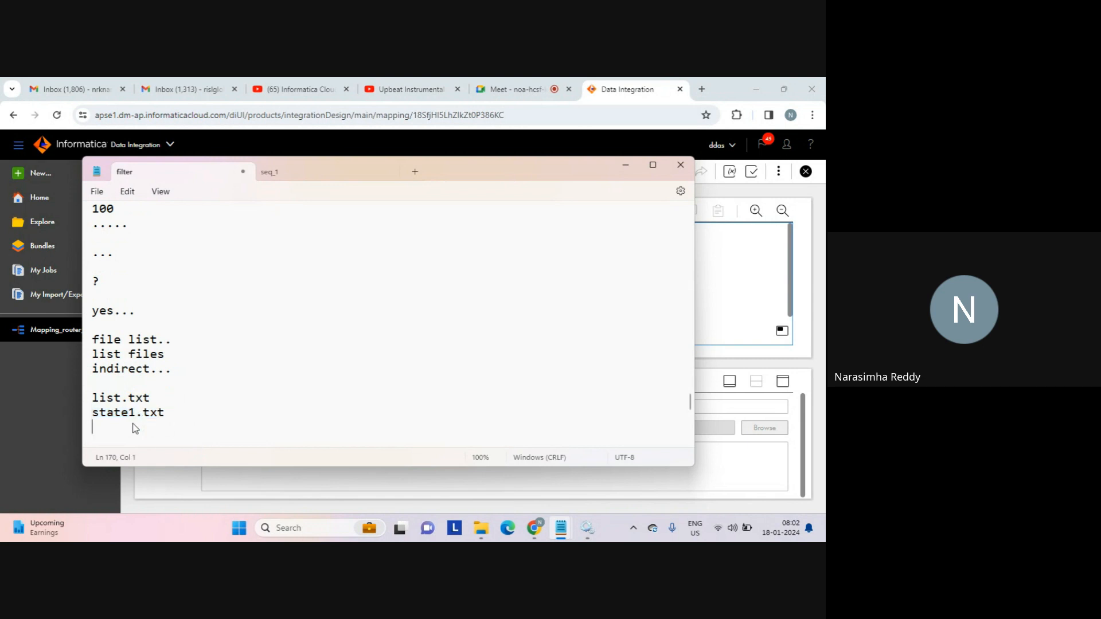
key(ctrl+v)
key(ctrl+v)
key(Up)
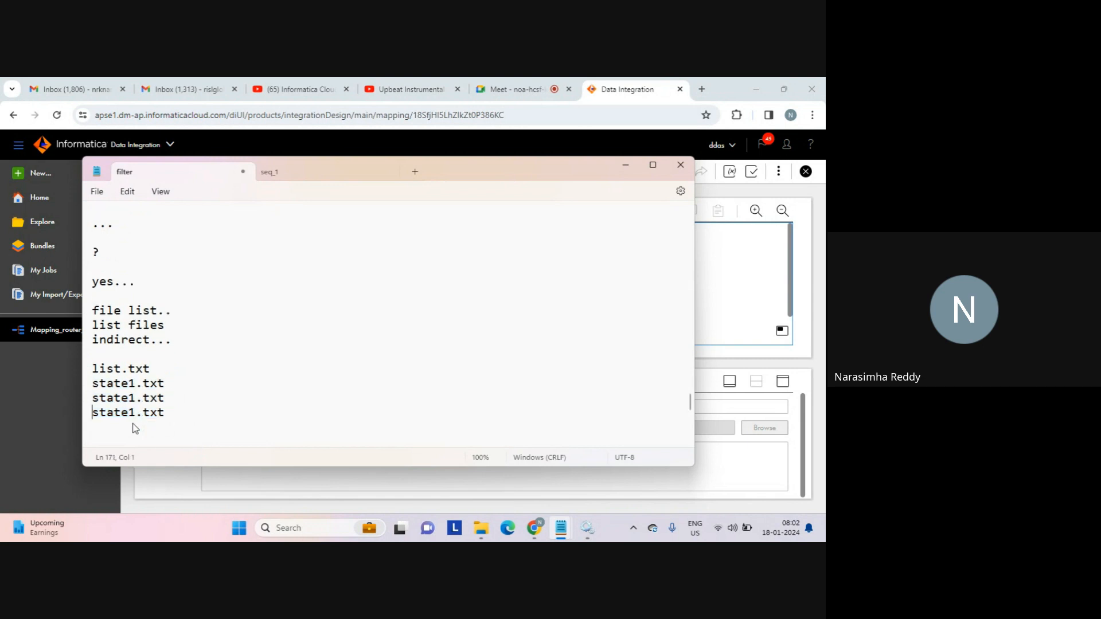
key(Left)
key(Left)
key(Left)
key(Left)
key(Left)
key(shift+Left)
text(2)
key(Down)
key(shift+Left)
text(3)
Add a '...' line and paste a copy of the three state file lines below it.
key(Down)
text(...)
key(Return)
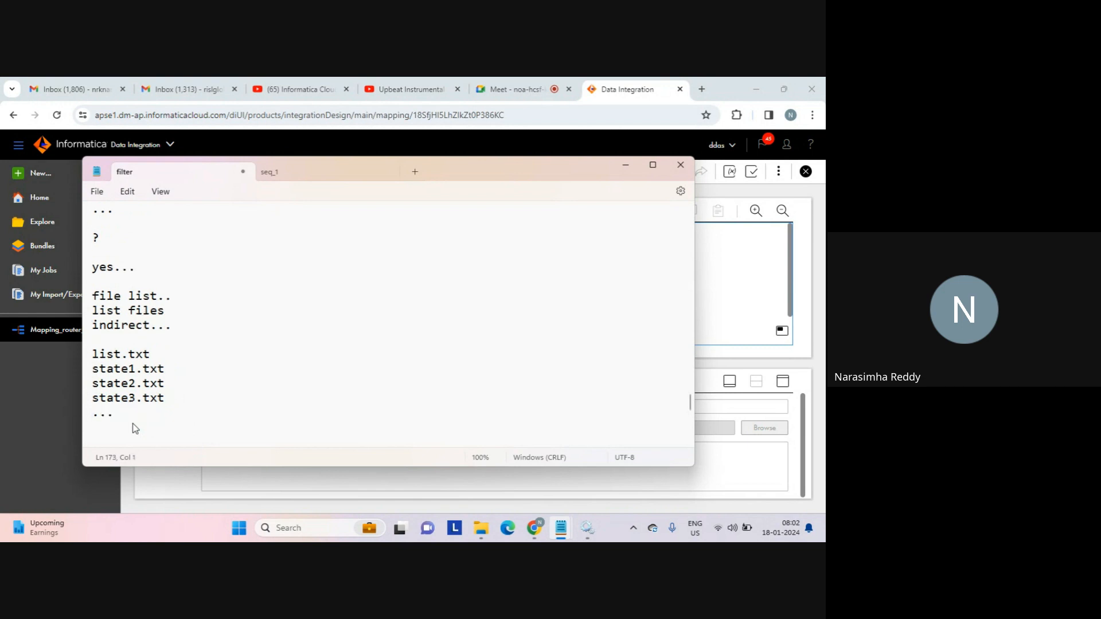
key(shift+Up)
key(shift+Up)
key(shift+Up)
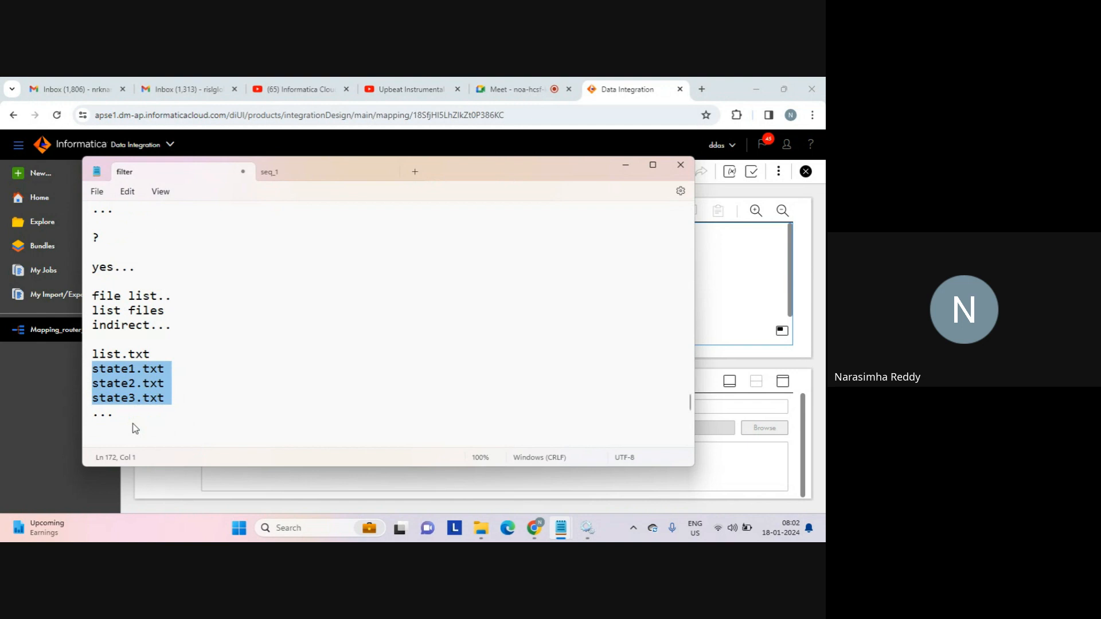
key(ctrl+c)
key(Left)
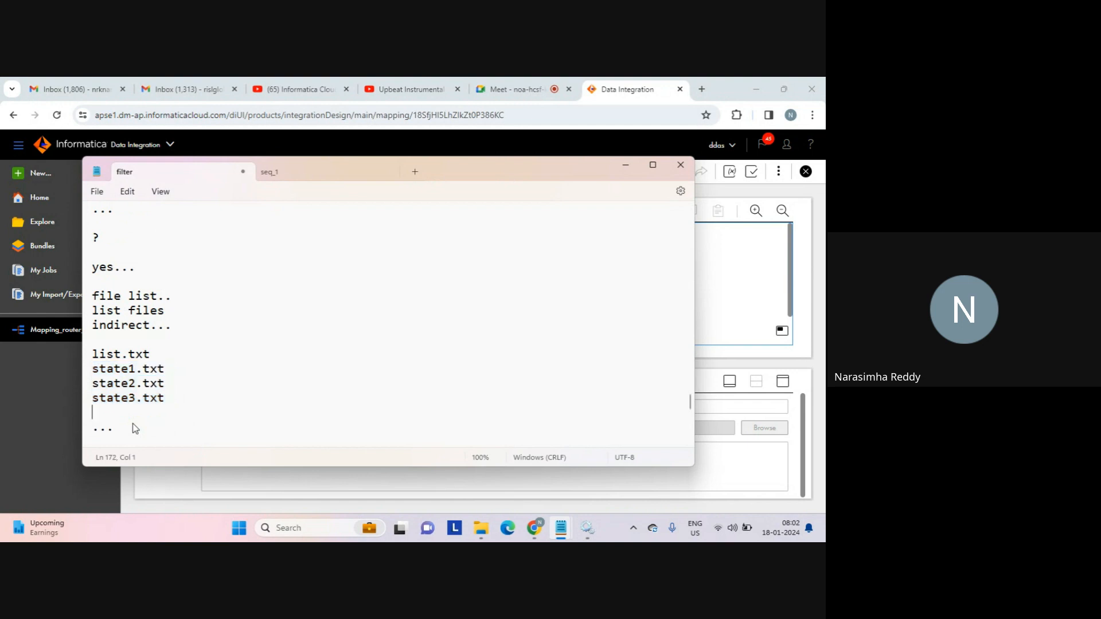
key(ctrl+v)
Change the pasted copies' digits to make state4.txt, state5.txt and state6.txt.
key(Right)
key(Right)
key(Right)
key(Right)
key(Right)
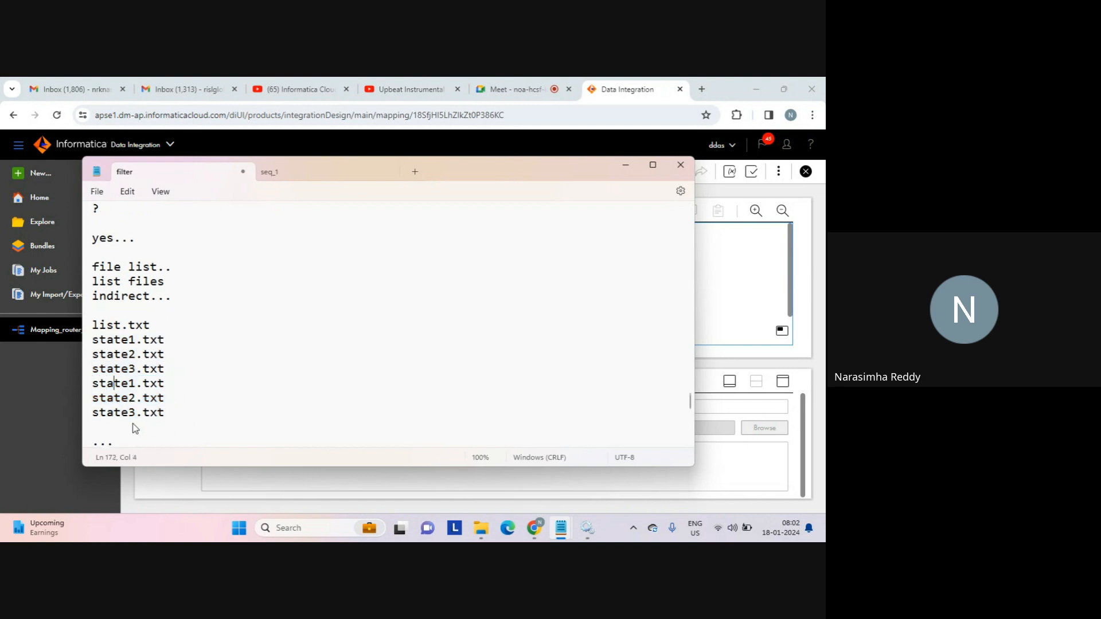
key(shift+Right)
text(4)
key(Down)
key(shift+Left)
text(5)
key(Down)
key(shift+Left)
text(6)
Highlight the six state file names, then clear the selection and return to the mapping designer.
key(Down)
key(shift+Up)
key(shift+Up)
key(shift+Up)
key(shift+Up)
key(shift+Up)
key(shift+Up)
key(shift+Up)
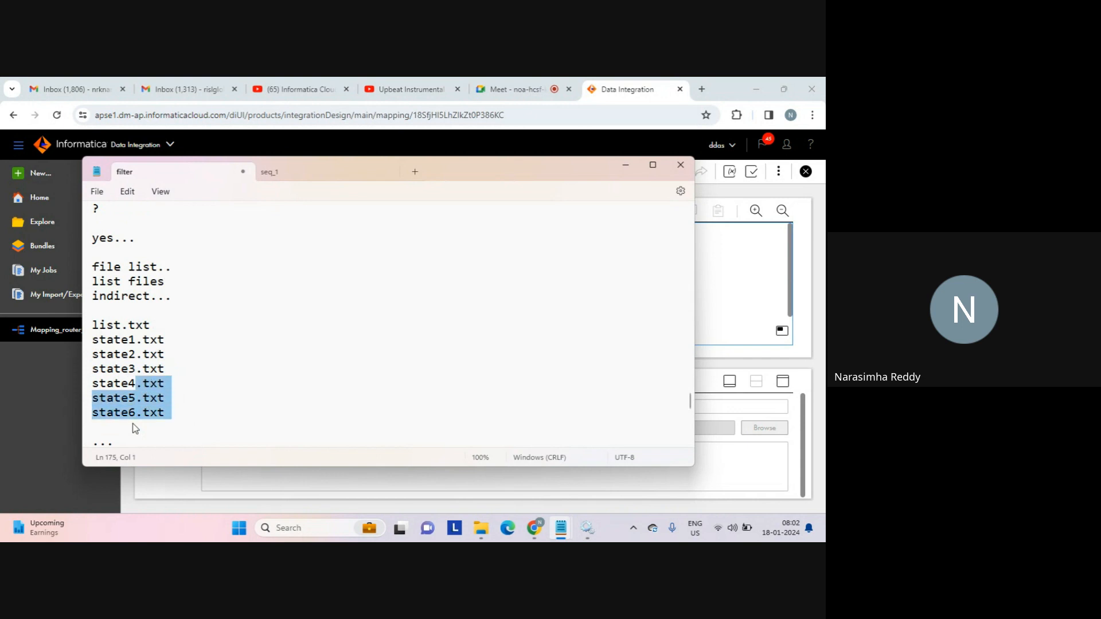
key(shift+Right)
key(shift+Right)
key(shift+Right)
key(shift+Right)
key(shift+Right)
key(shift+Right)
key(shift+Right)
key(shift+Right)
key(shift+Right)
key(shift+Right)
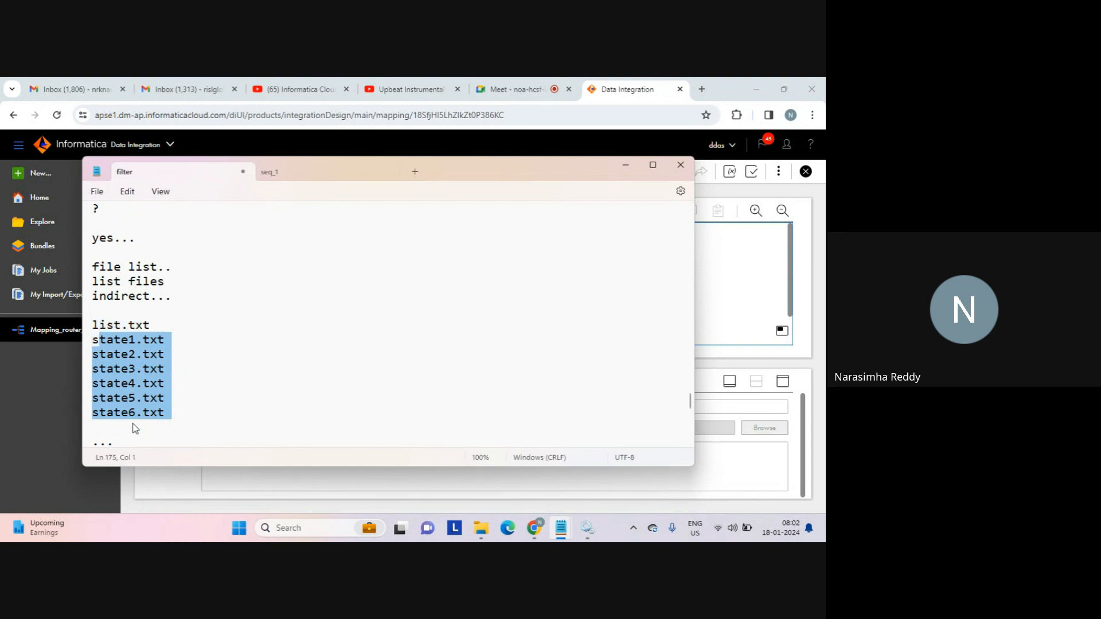
key(shift+Left)
click(151, 429)
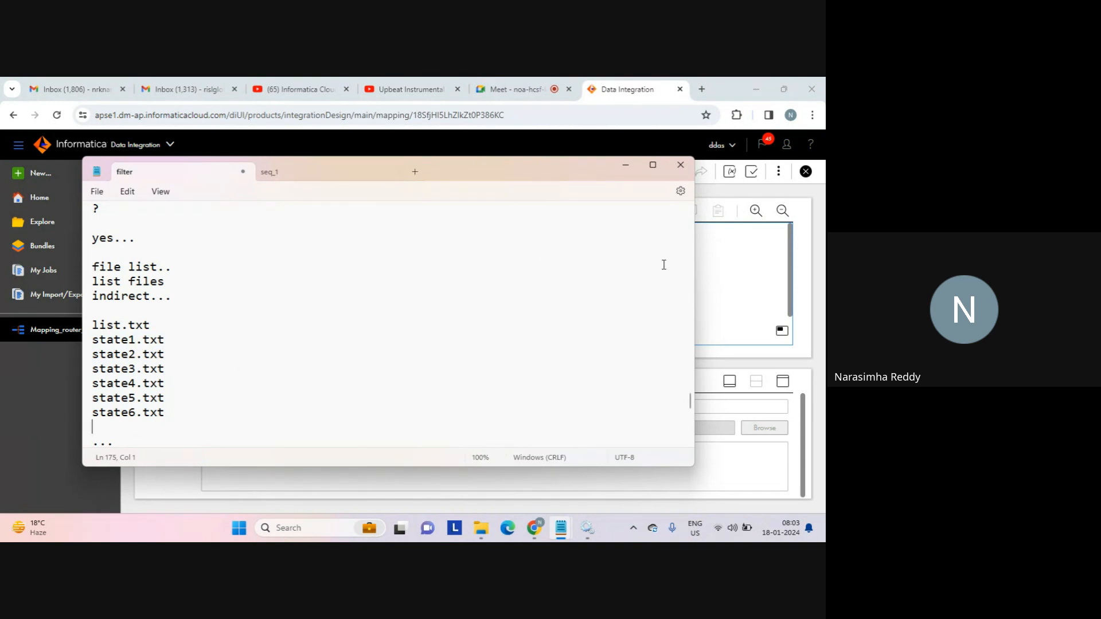
click(757, 268)
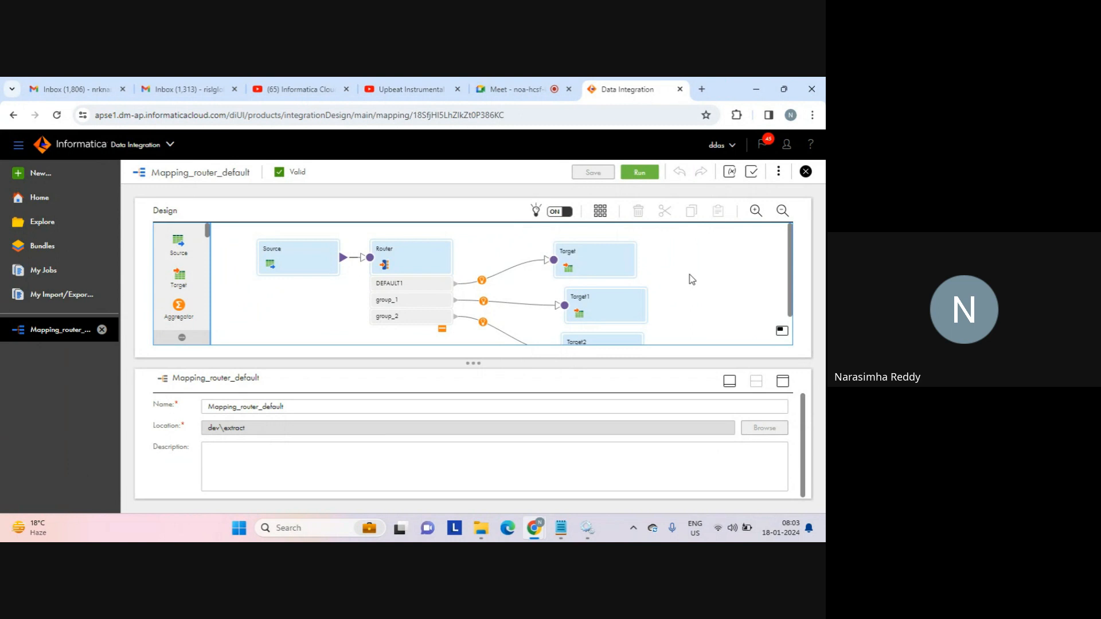
Switch to the Google Meet tab and stop presenting the screen.
click(511, 93)
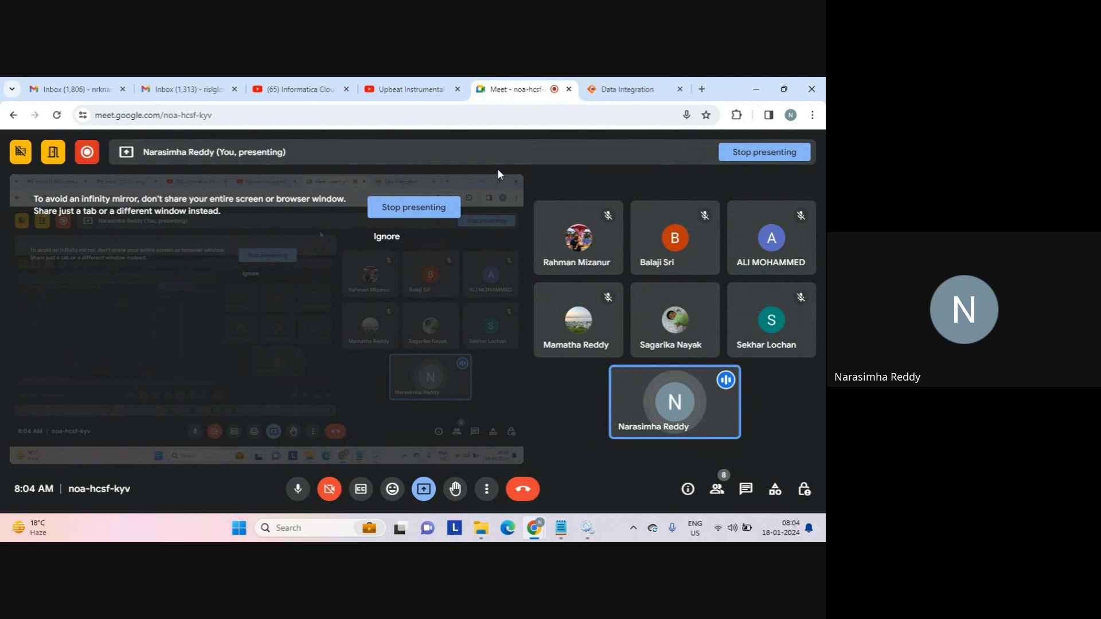
click(398, 208)
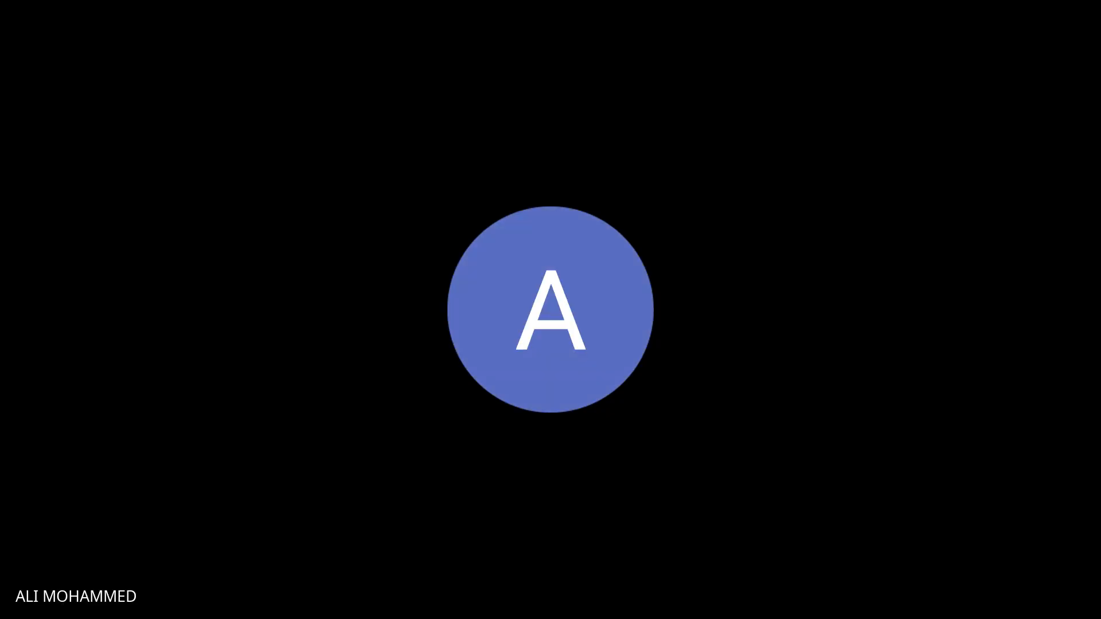